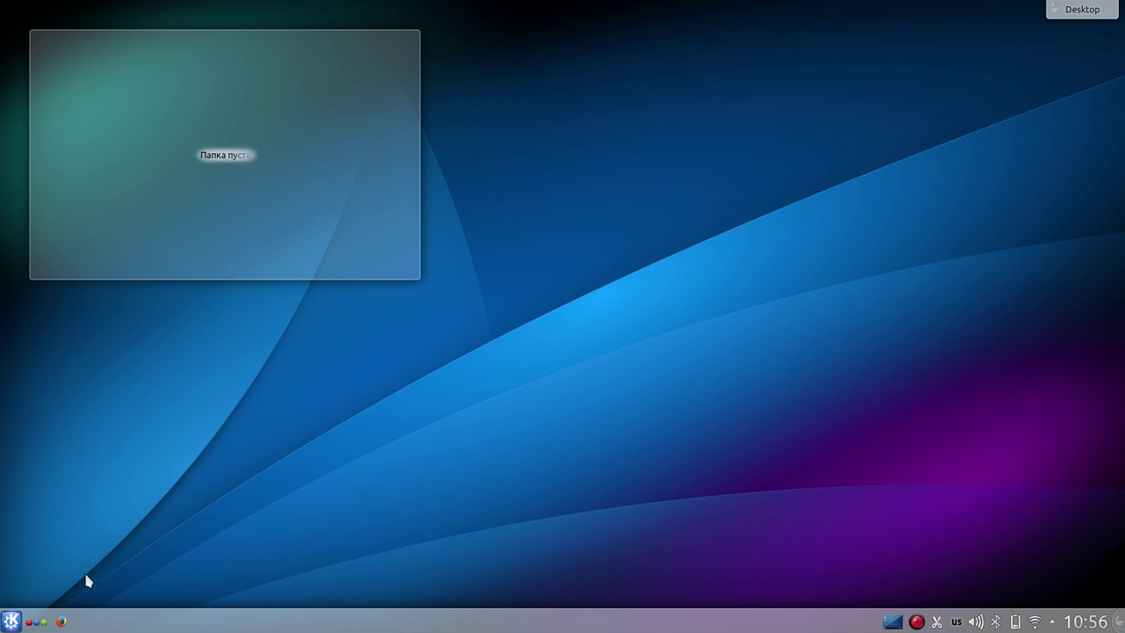
left_click(11, 621)
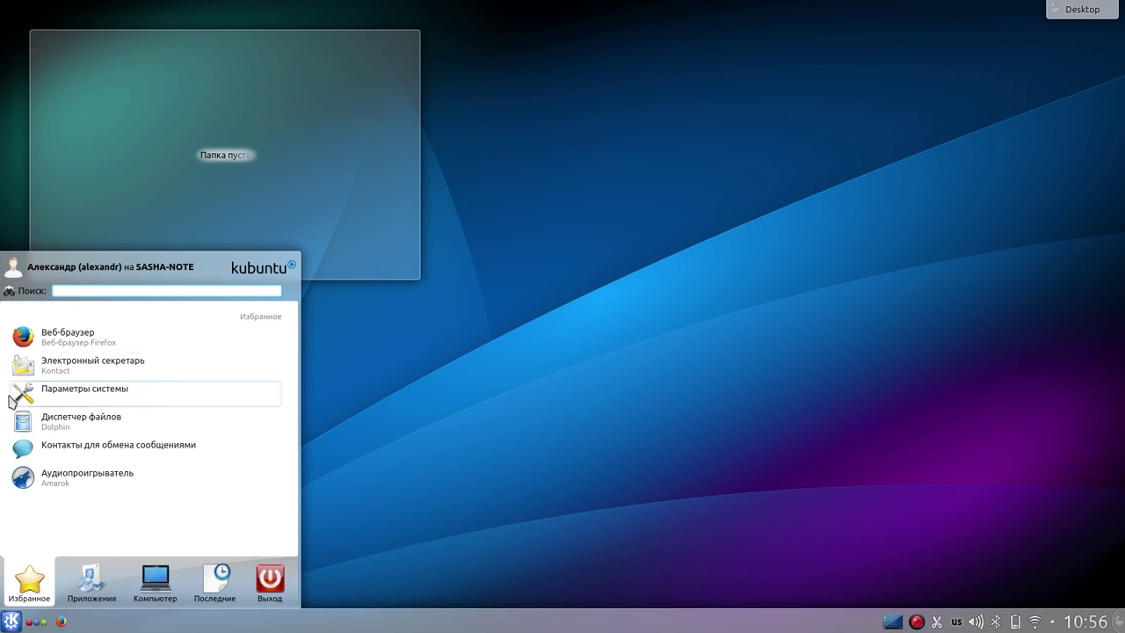
left_click(8, 622)
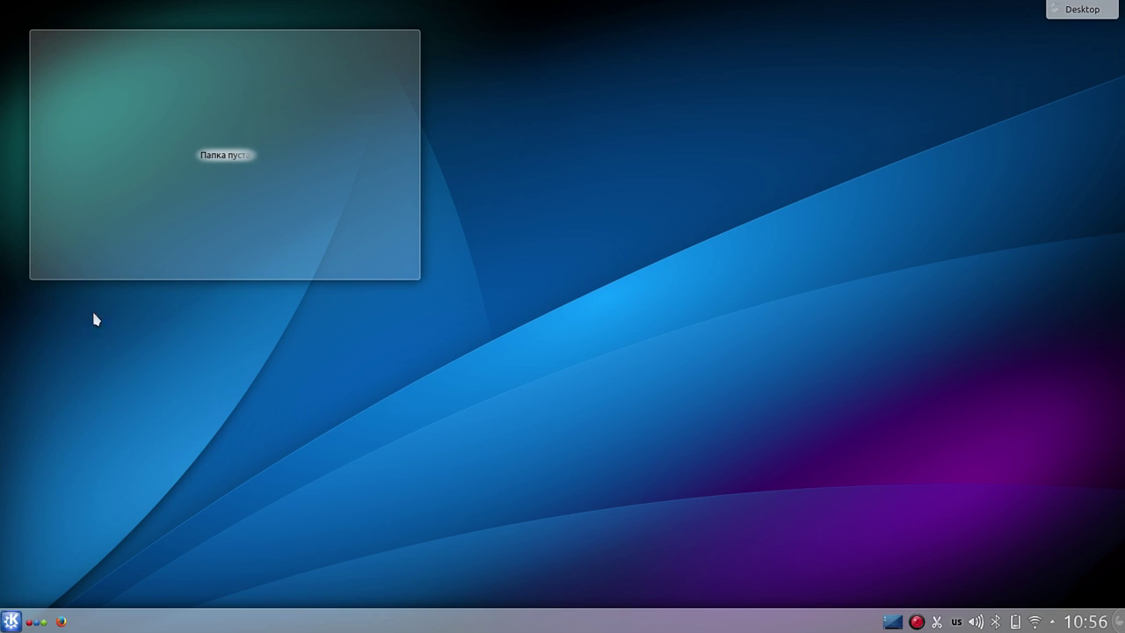
left_click_drag(160, 121, 260, 181)
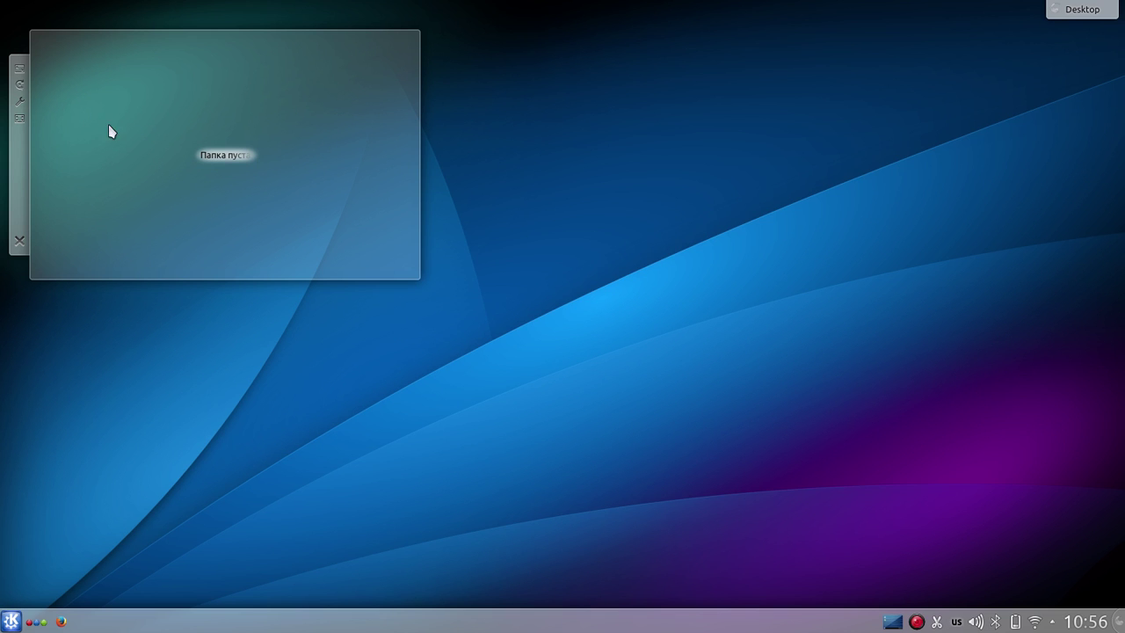
left_click_drag(22, 90, 111, 123)
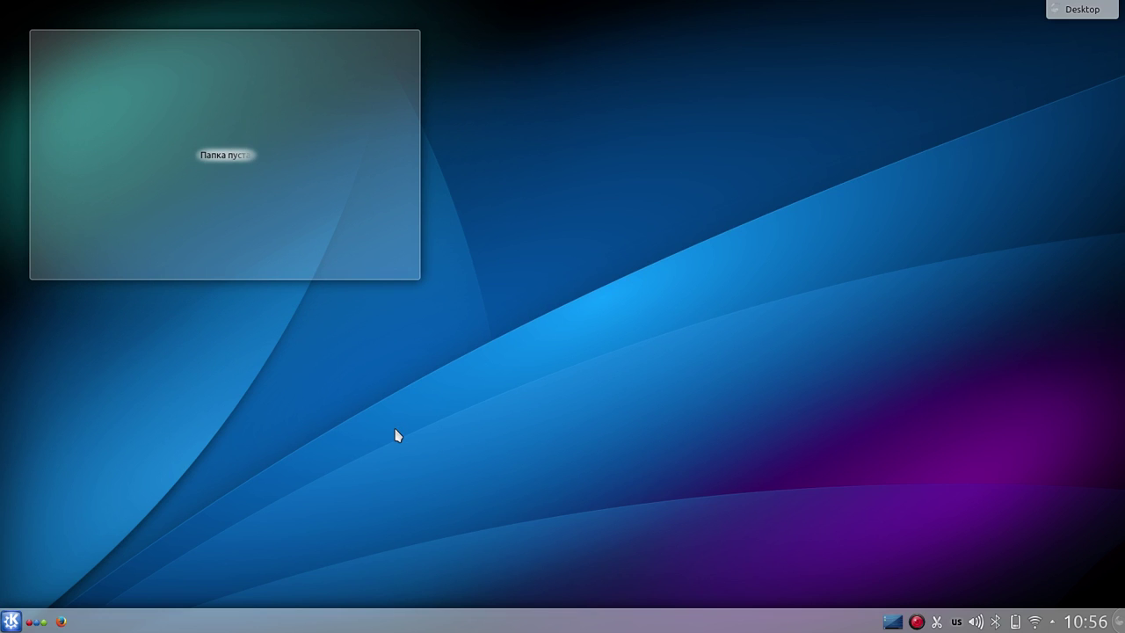
- Stop both "Новая комната" activities and delete them, confirming each removal
left_click(39, 622)
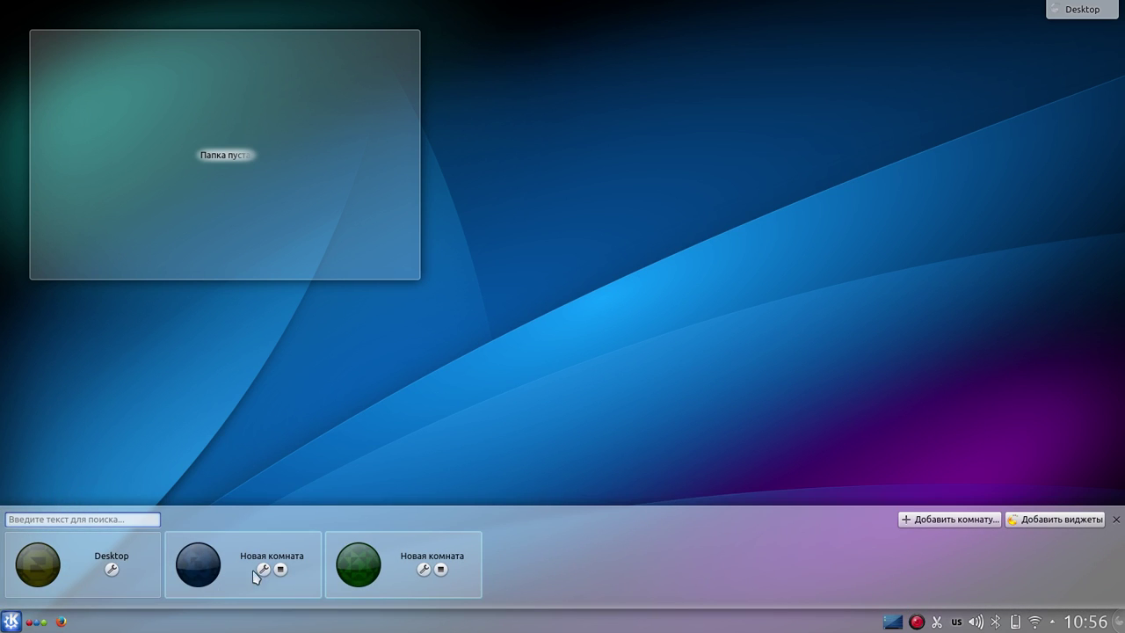
left_click(281, 570)
left_click(442, 570)
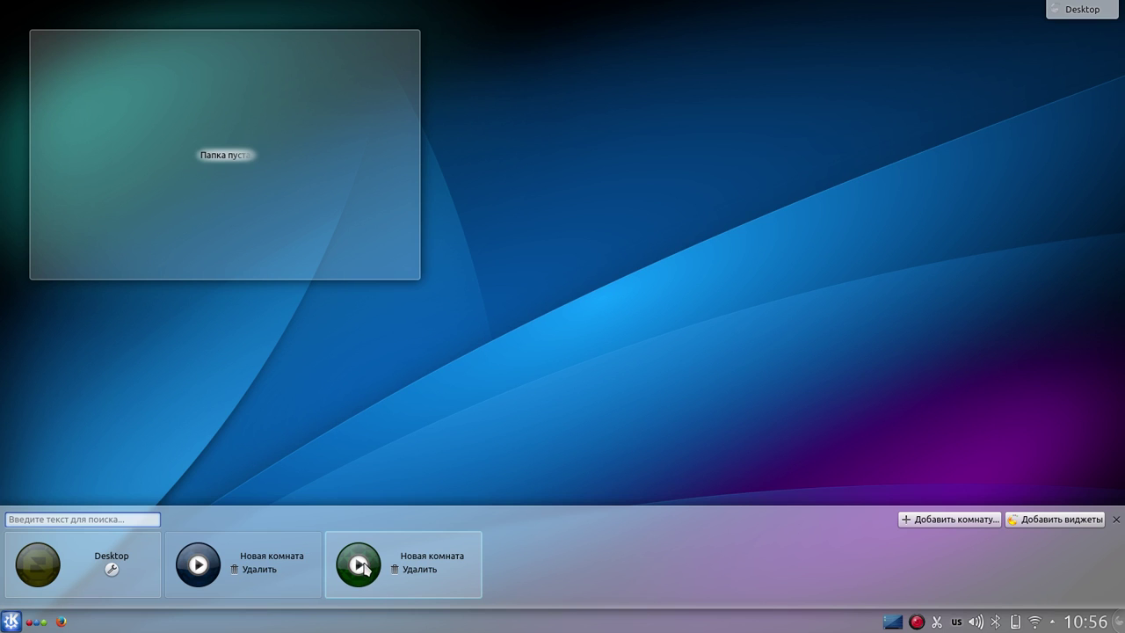
left_click(418, 570)
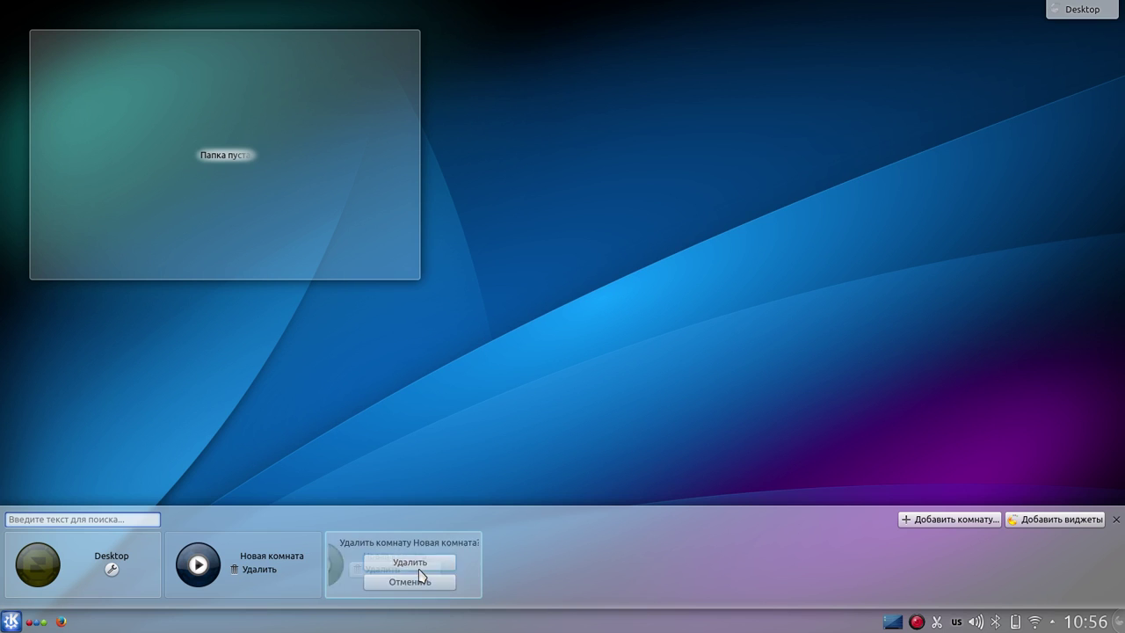
left_click(409, 564)
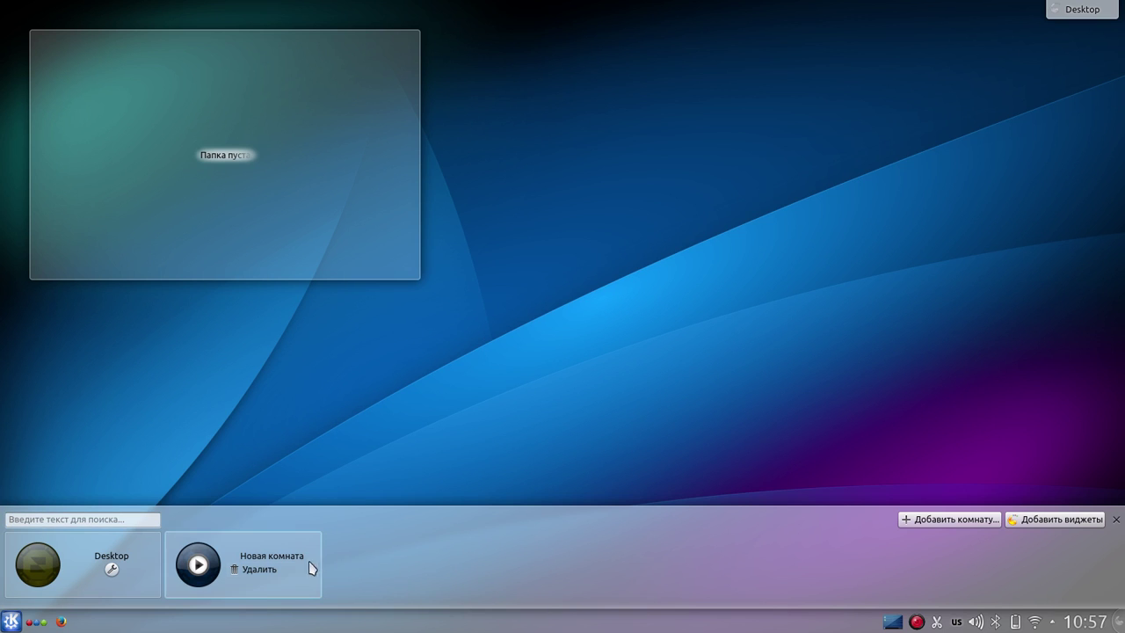
left_click(260, 572)
left_click(258, 560)
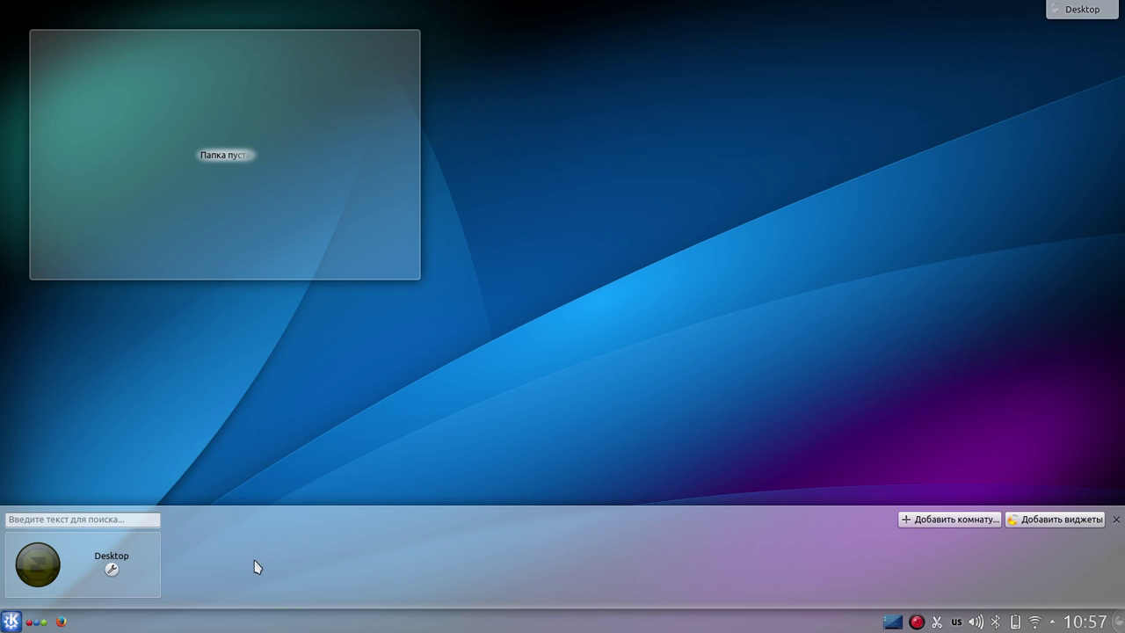
- Rename the Desktop activity as "Рабочий стол" and close the activity manager
left_click(110, 571)
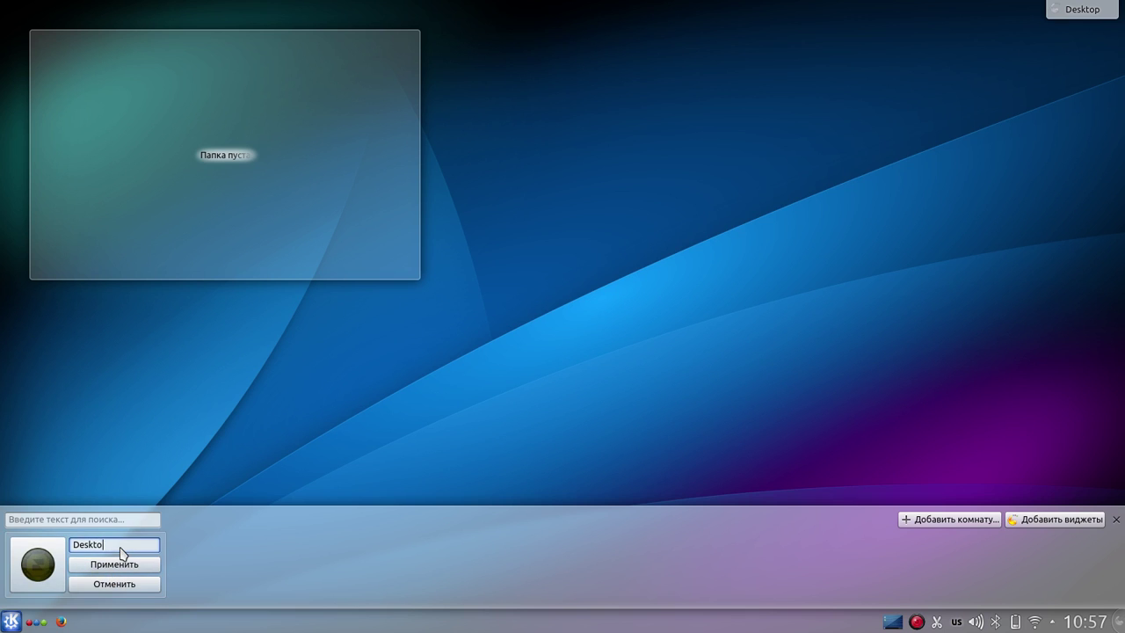
key("BackSpace")
key("BackSpace")
key("BackSpace")
key("BackSpace")
key("BackSpace")
key("BackSpace")
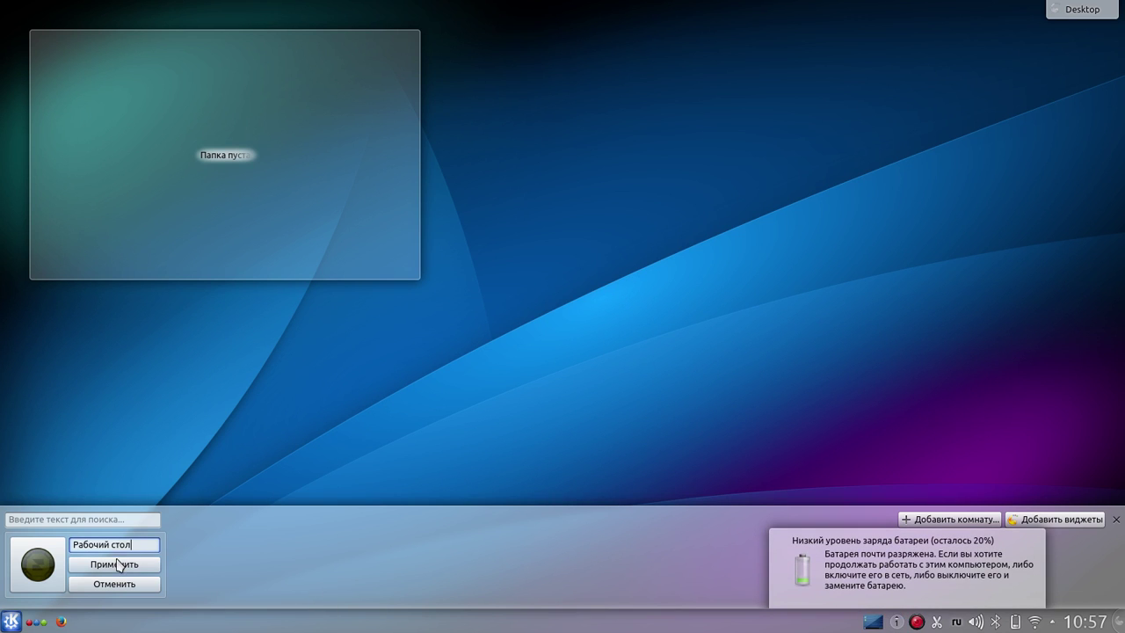
left_click(123, 565)
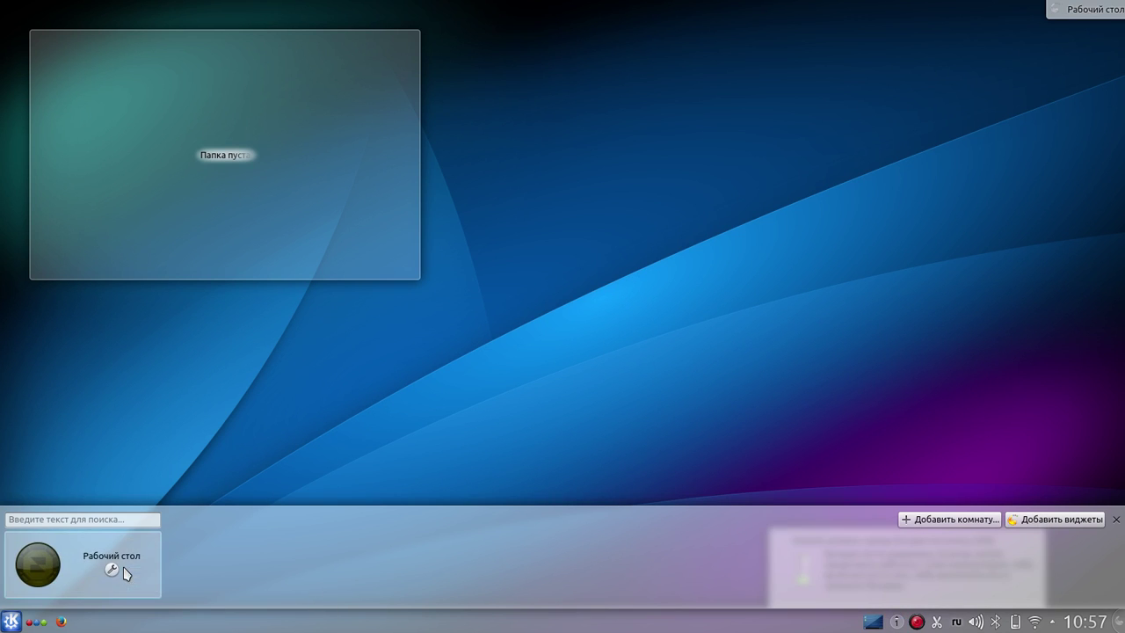
left_click(873, 466)
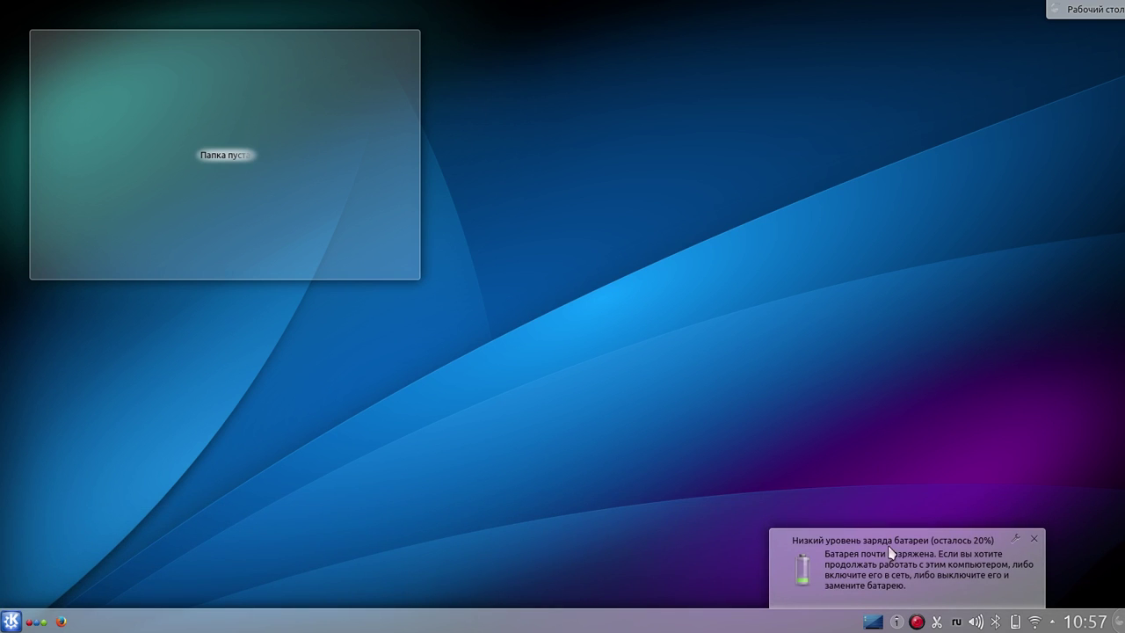
- Dismiss the low-battery notification and check the battery charge and screen brightness
left_click(1035, 539)
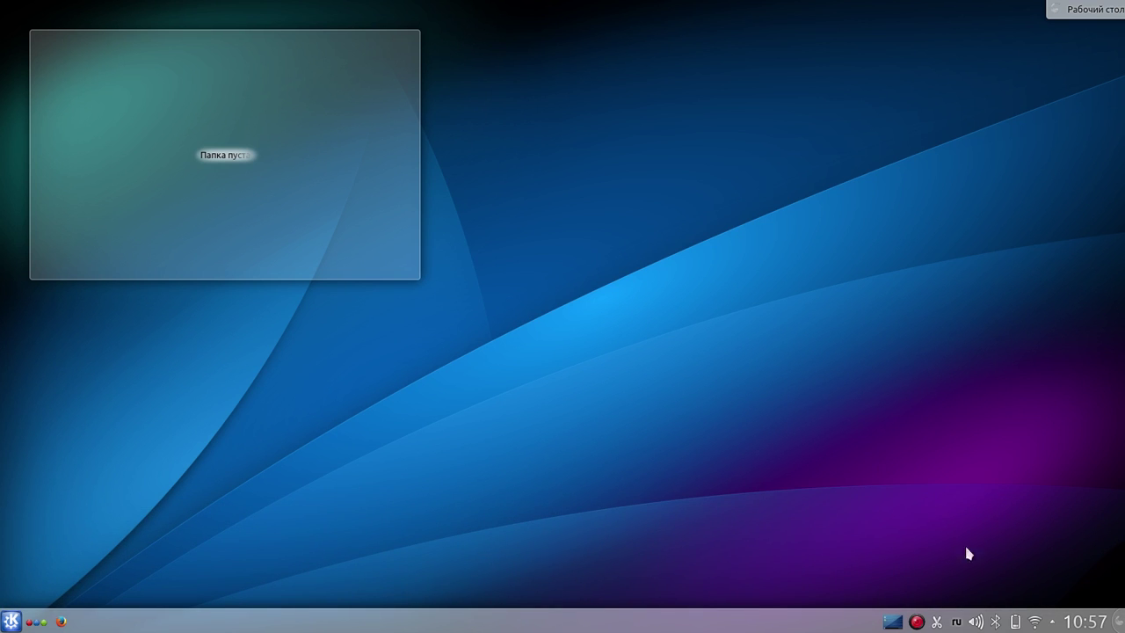
left_click(1016, 621)
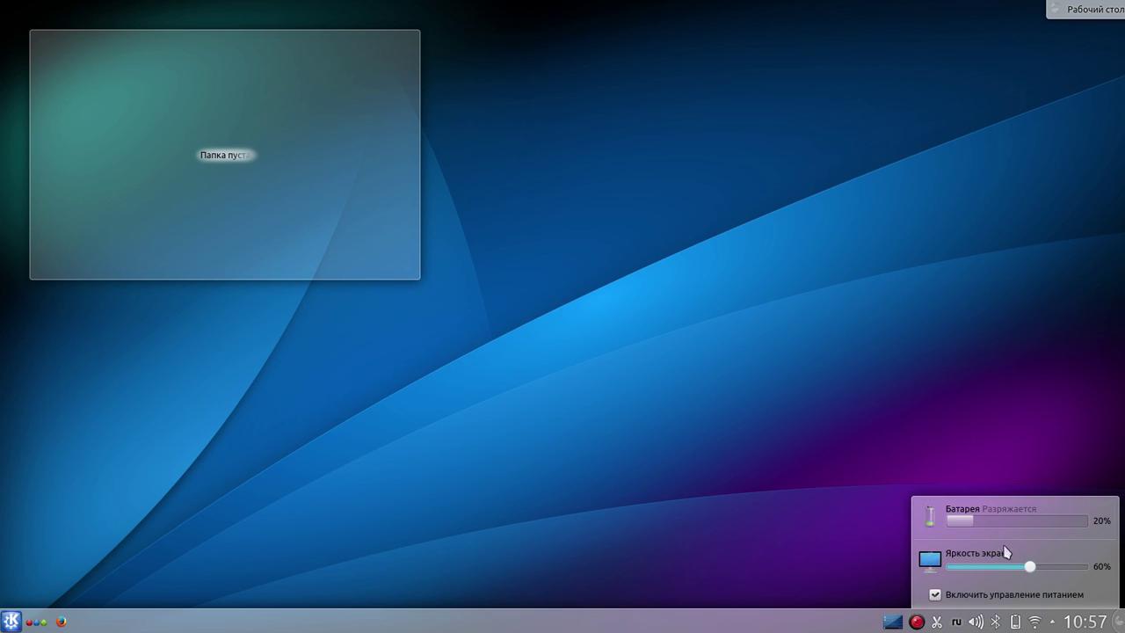
left_click(841, 374)
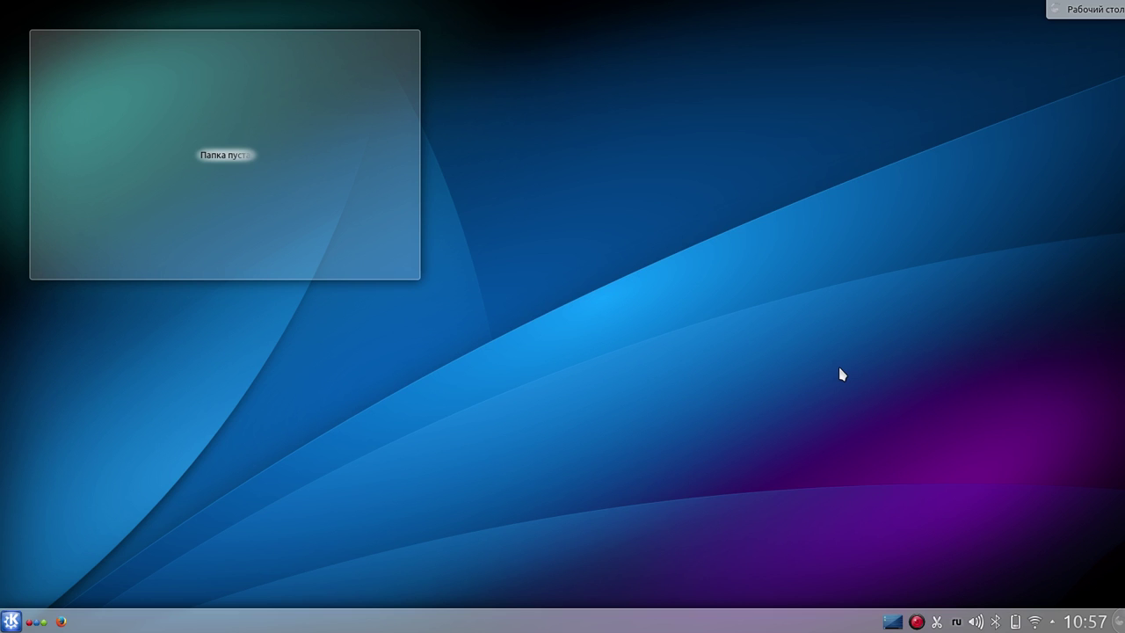
- Browse the installed programs in the application categories Графика, Интернет and Настройка
left_click(10, 620)
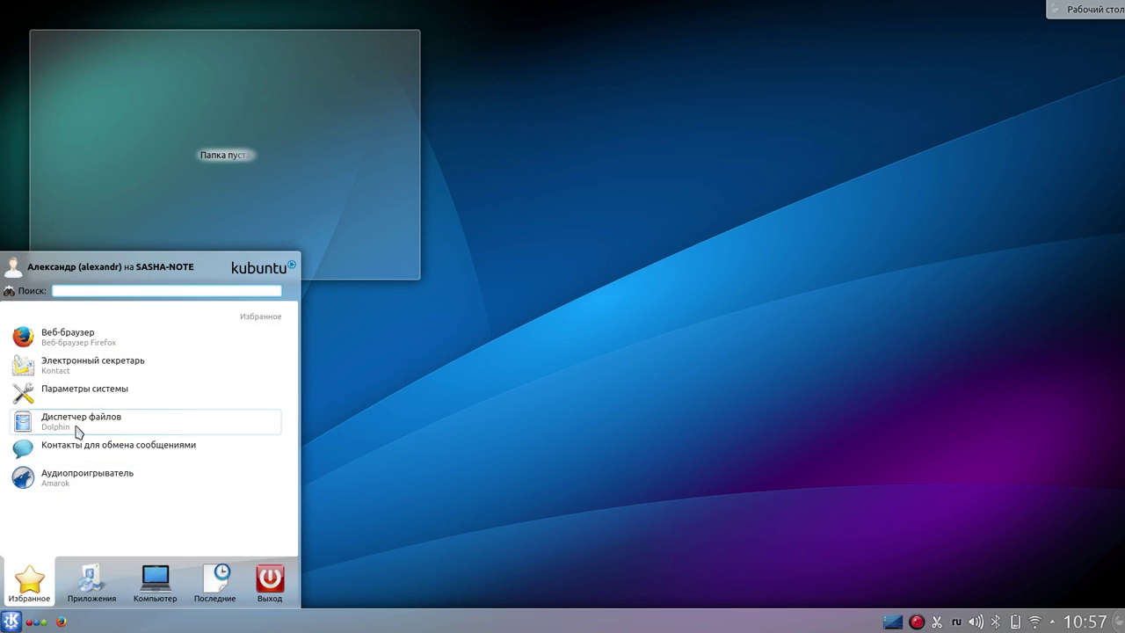
left_click(92, 578)
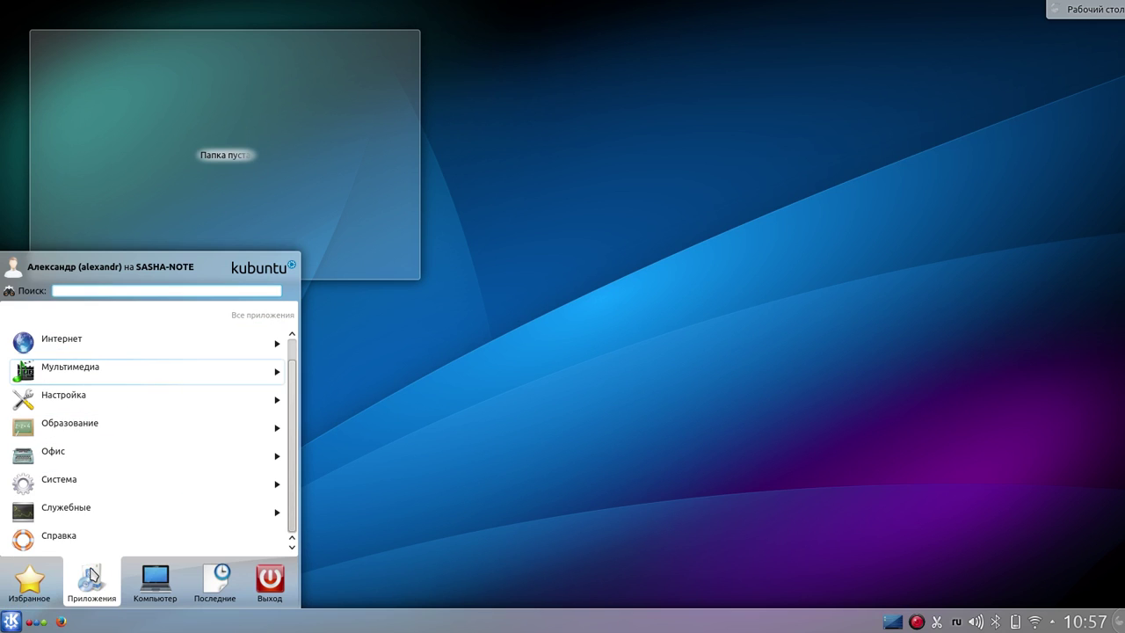
scroll(130, 351, "up", 1)
left_click(128, 348)
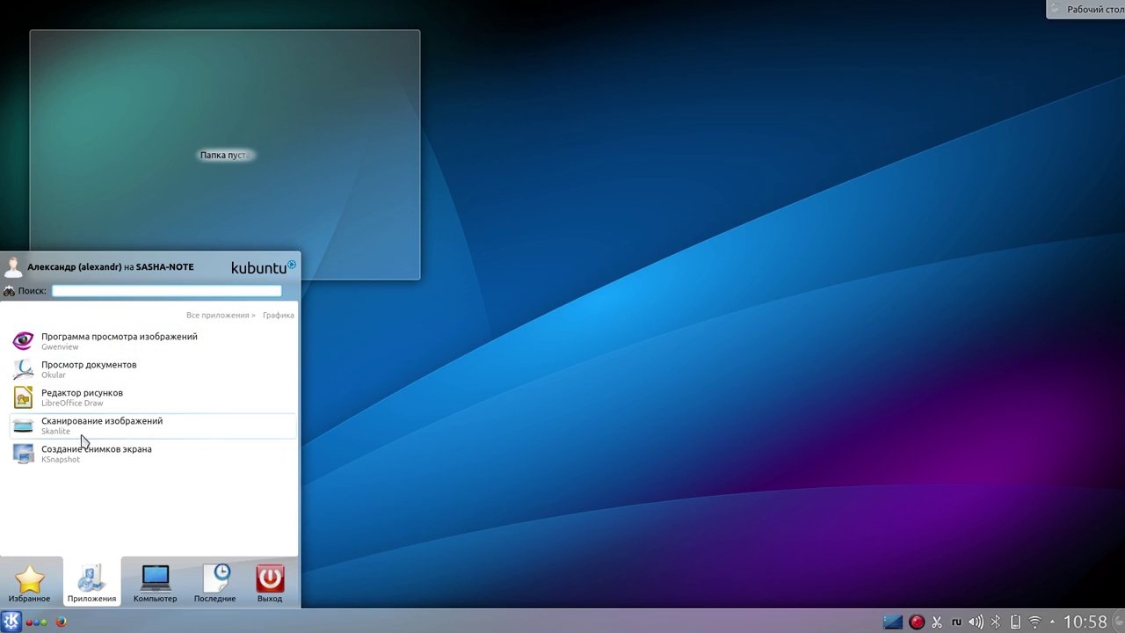
left_click(205, 315)
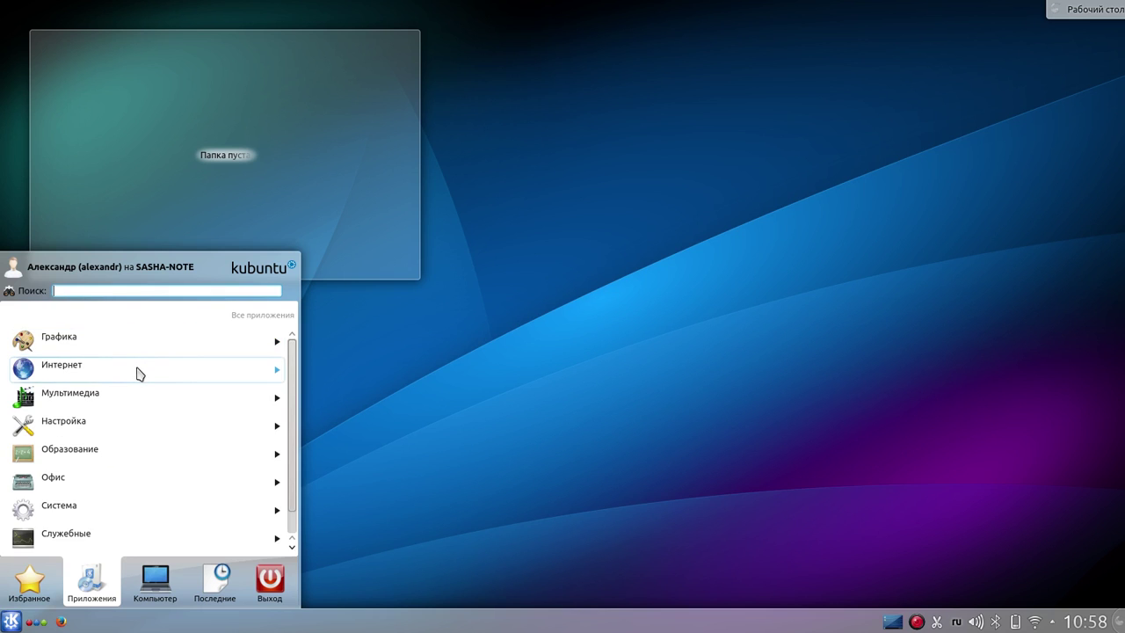
left_click(138, 376)
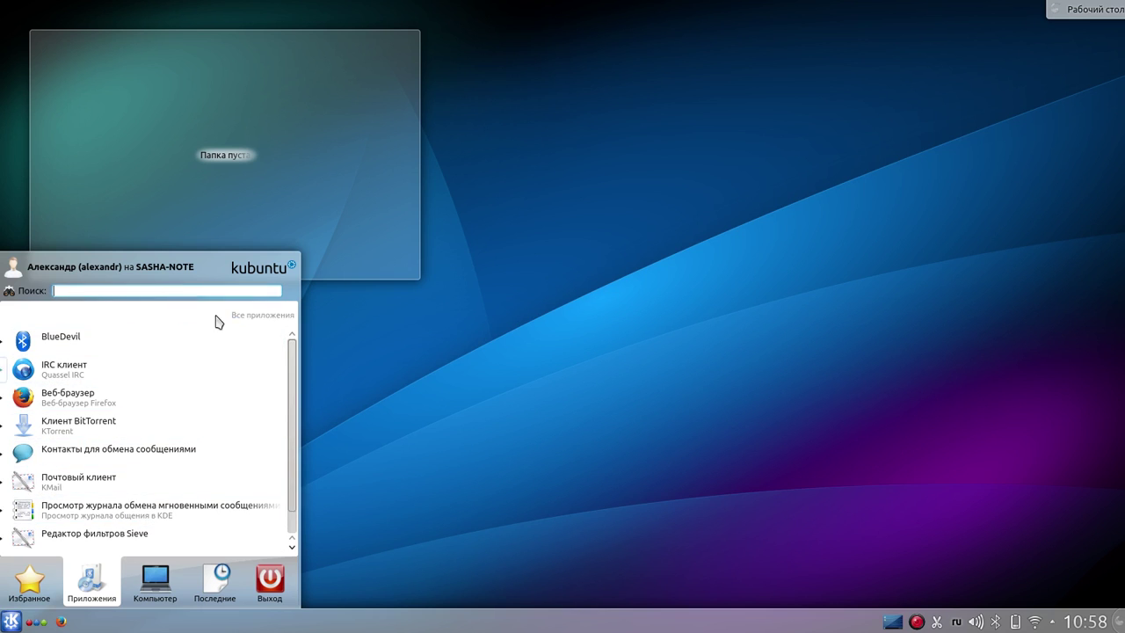
left_click(218, 317)
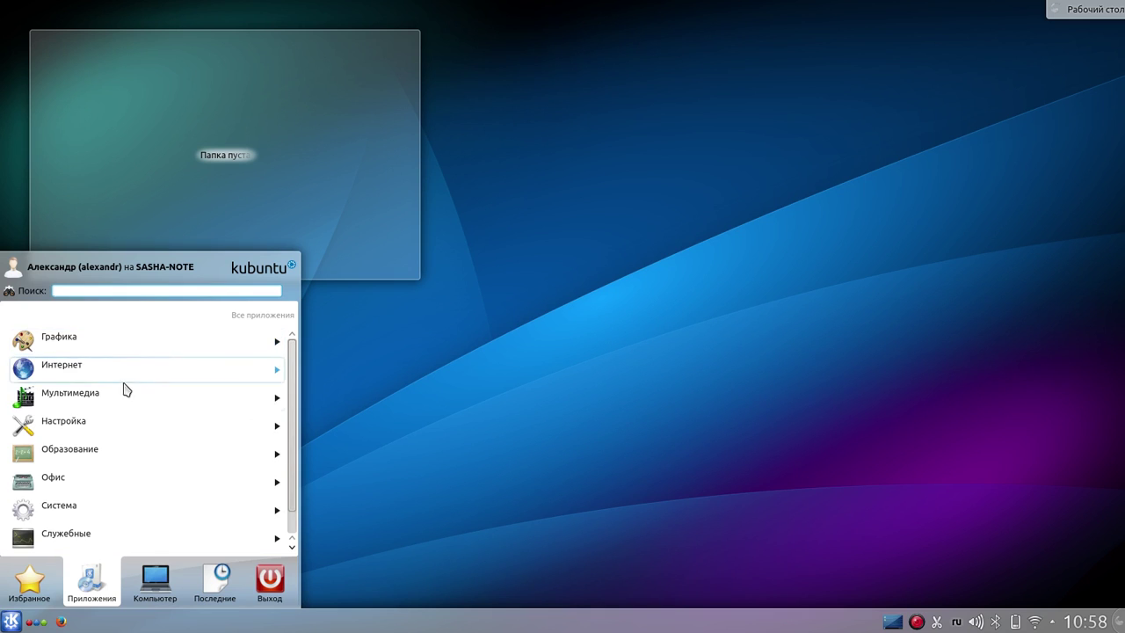
left_click(72, 431)
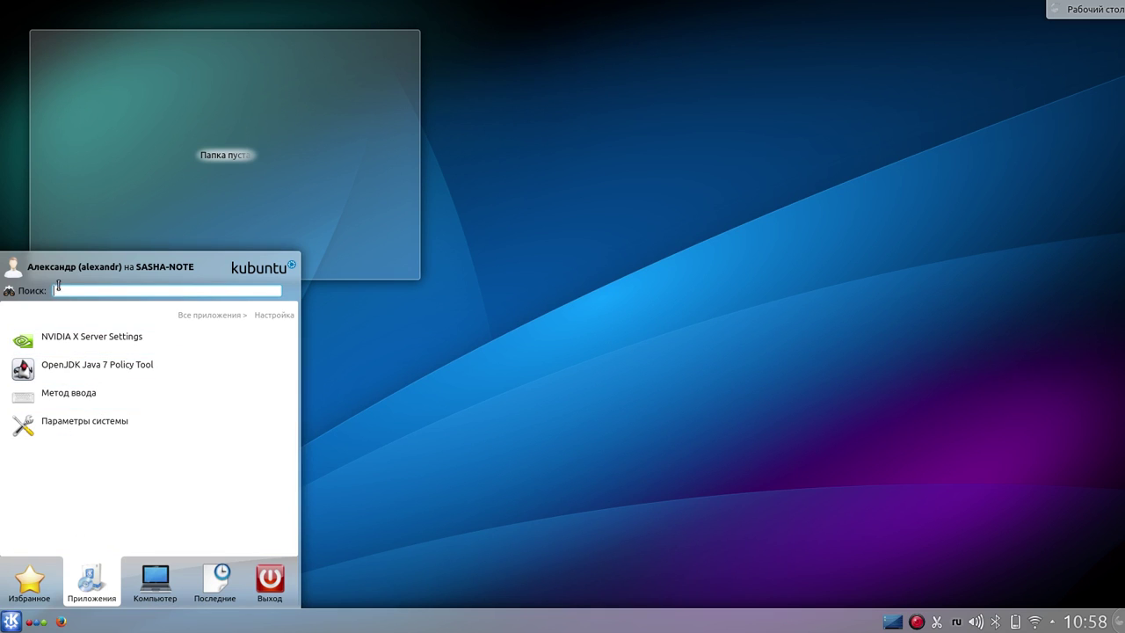
left_click(196, 315)
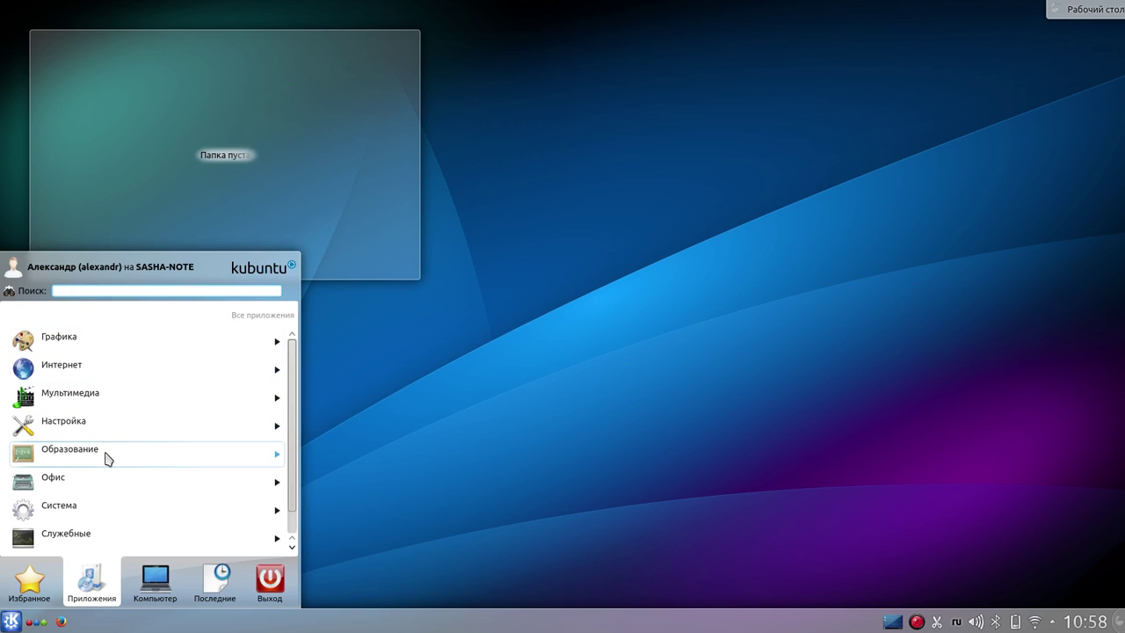
- Examine the programs in the Математика and Наука subcategories of Образование, and close the application launcher
left_click(105, 456)
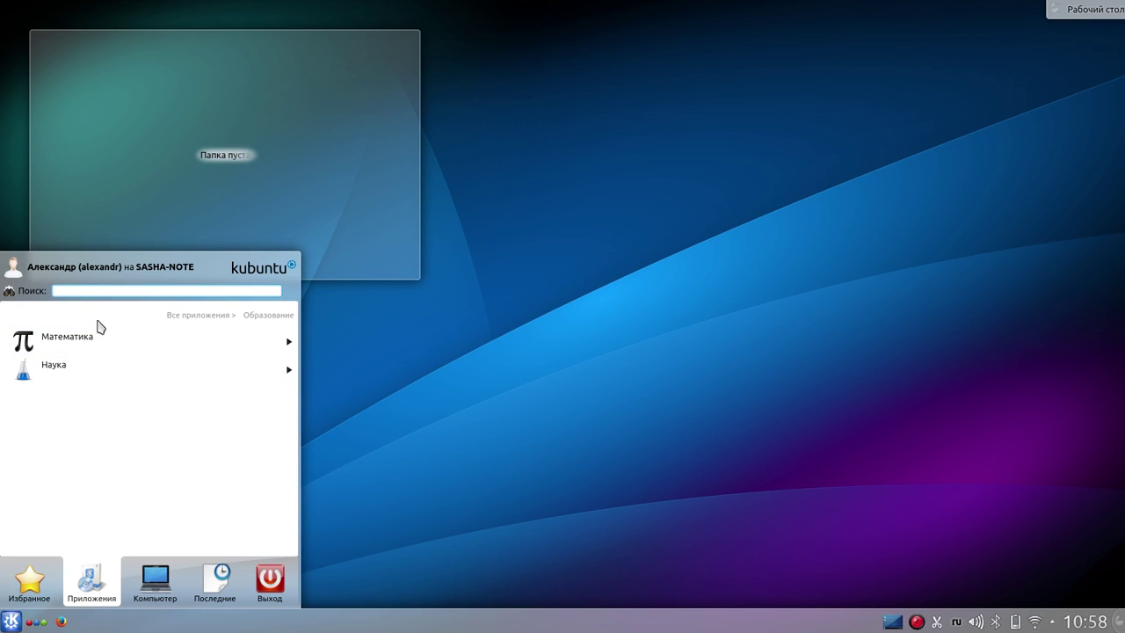
left_click(94, 350)
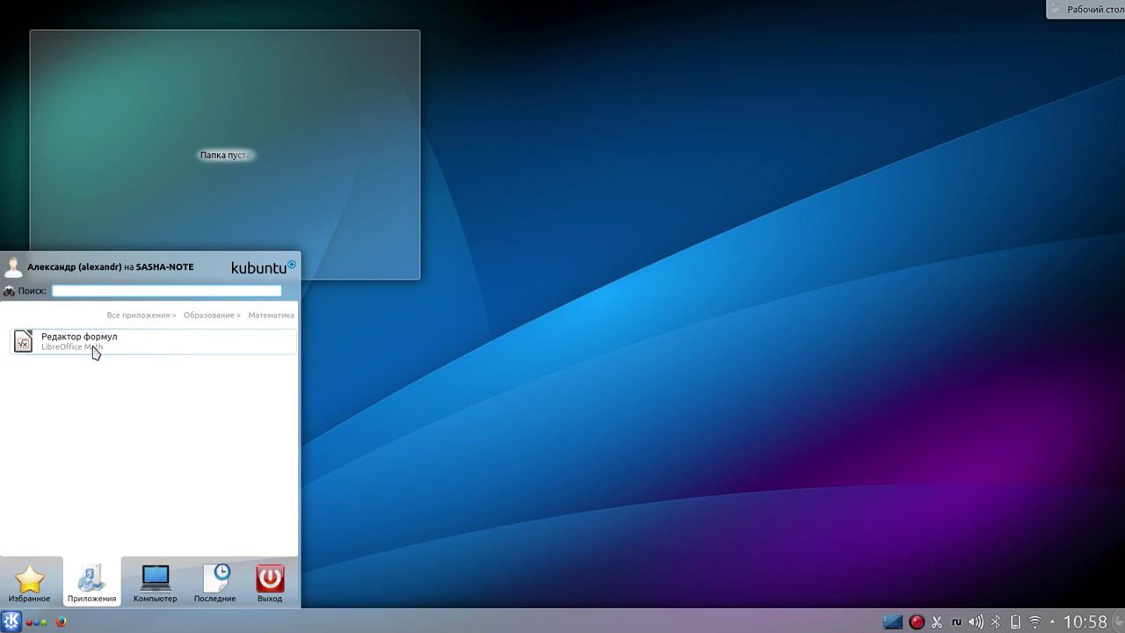
left_click(210, 316)
left_click(140, 373)
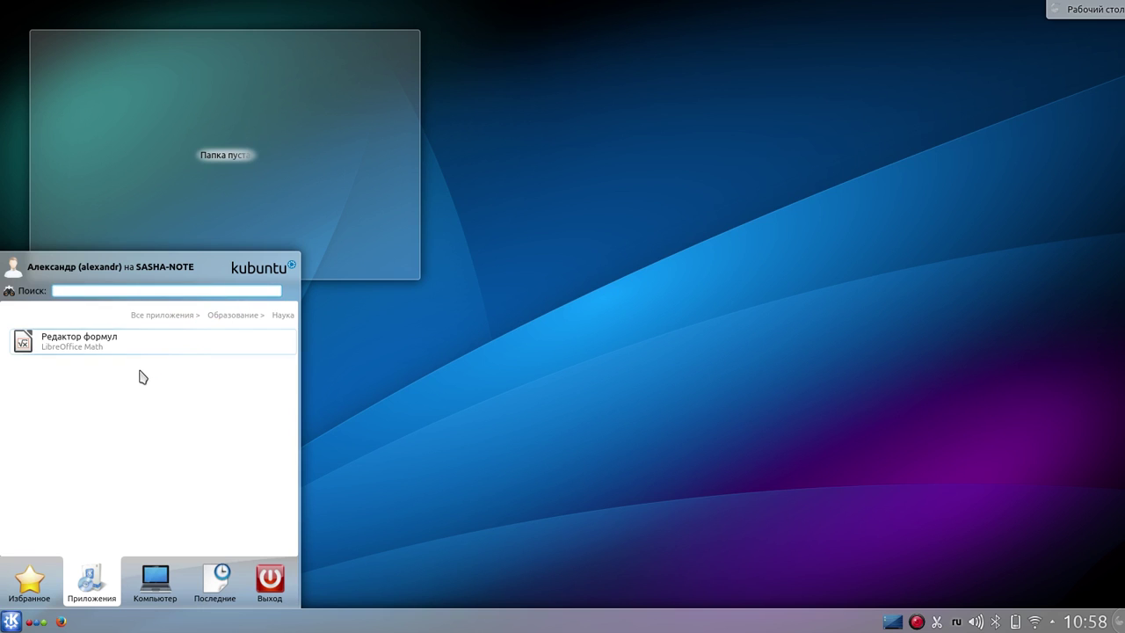
left_click(630, 339)
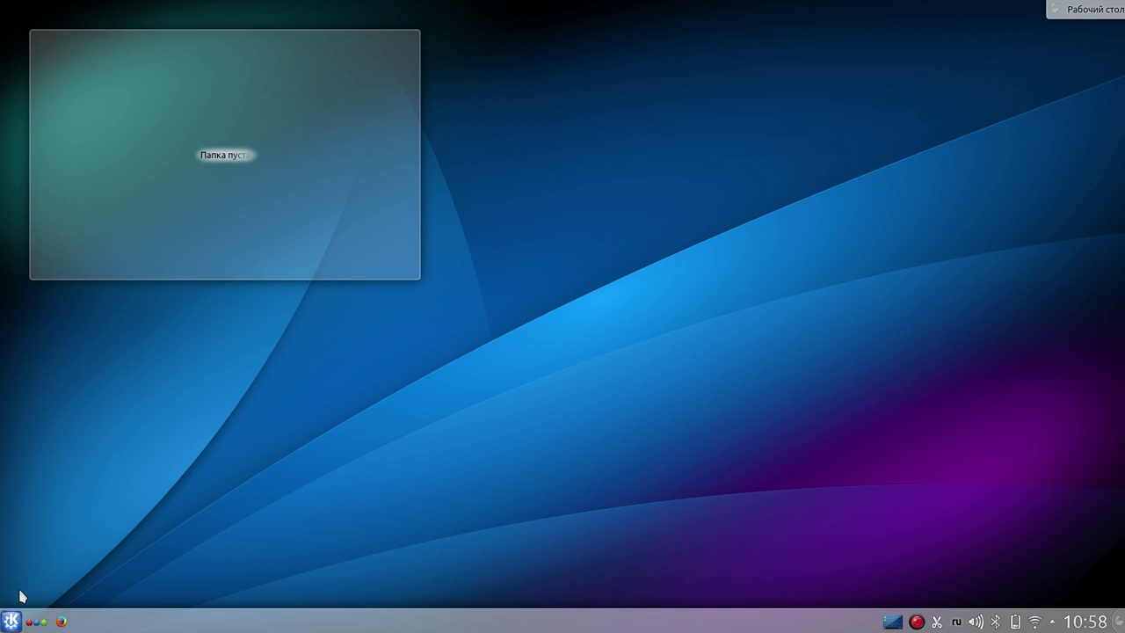
- Look through the Офис application category, launch LibreOffice from it and maximize its window
left_click(7, 626)
left_click(80, 587)
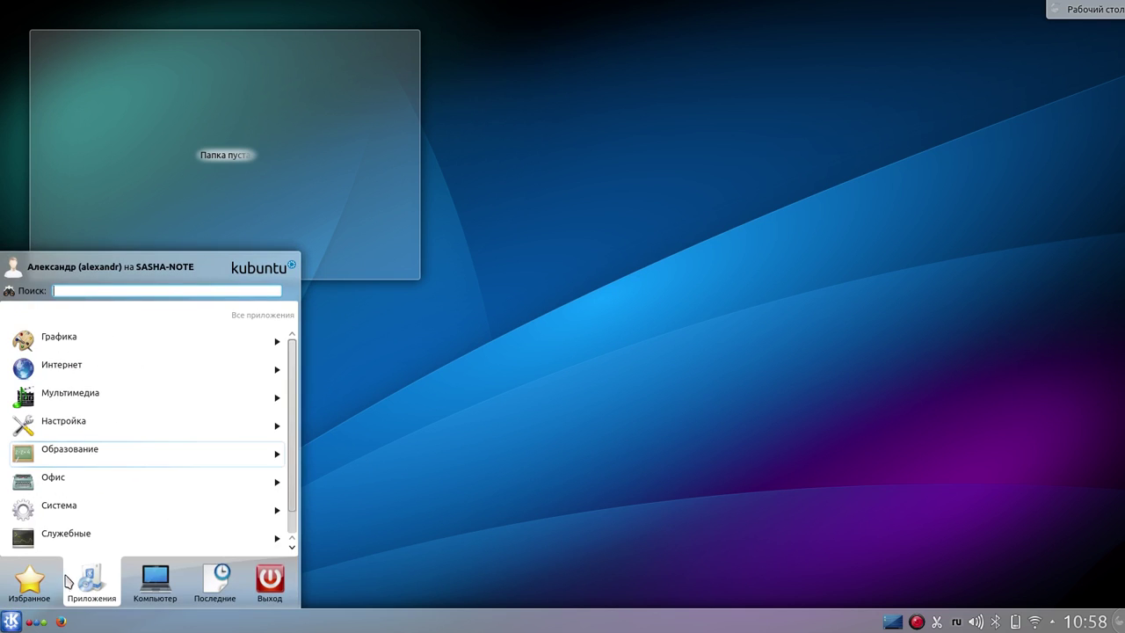
scroll(78, 529, "down", 1)
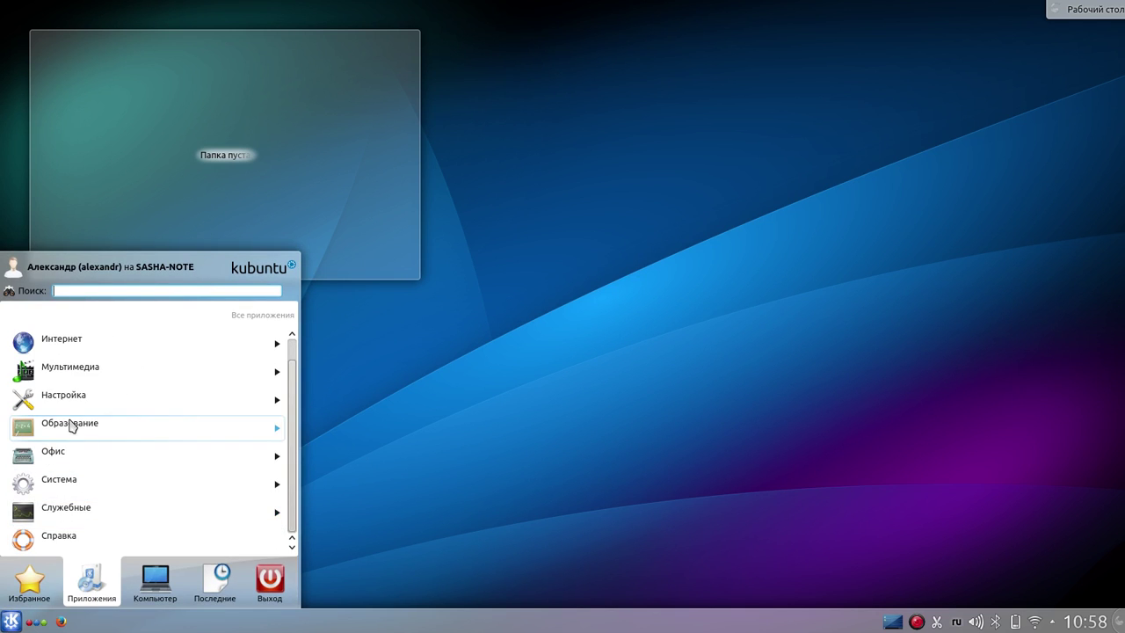
left_click(70, 451)
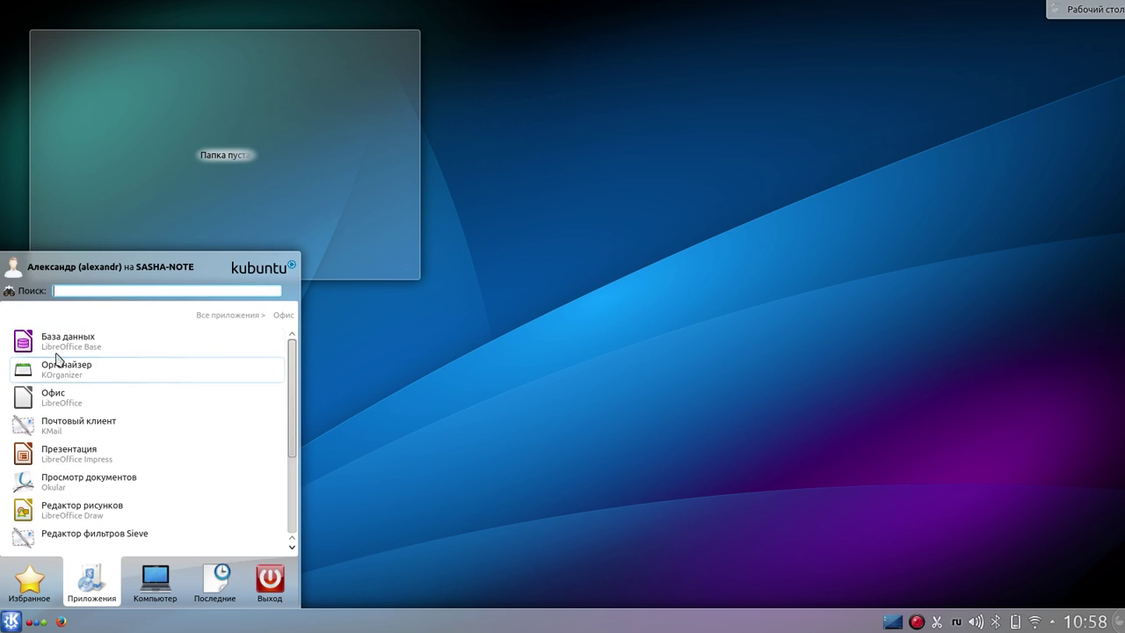
scroll(62, 431, "down", 5)
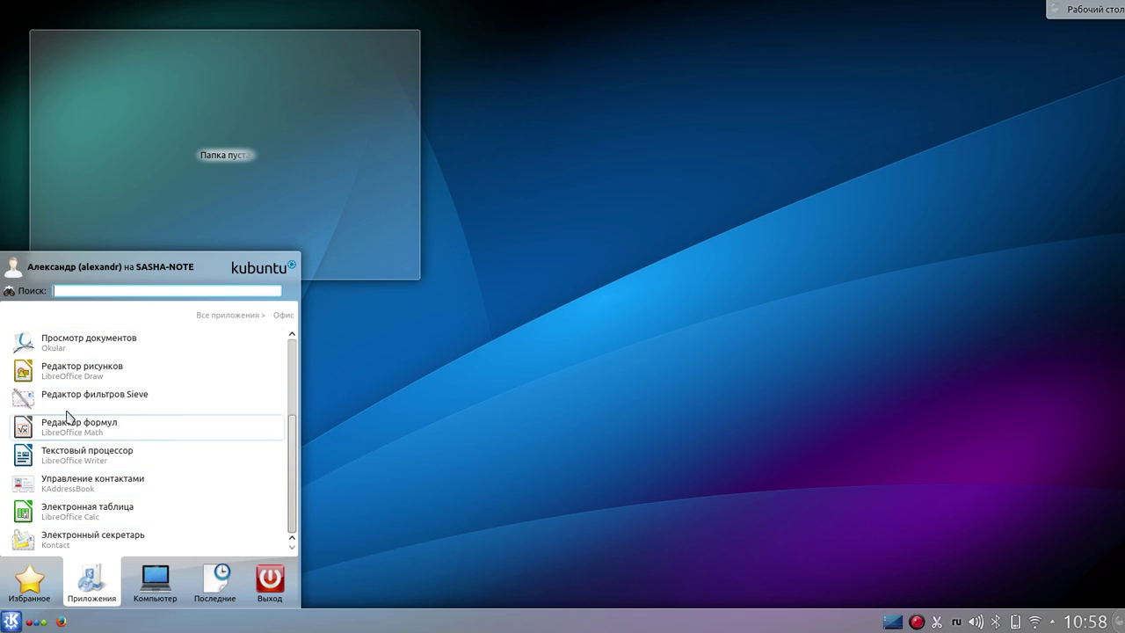
scroll(69, 385, "up", 5)
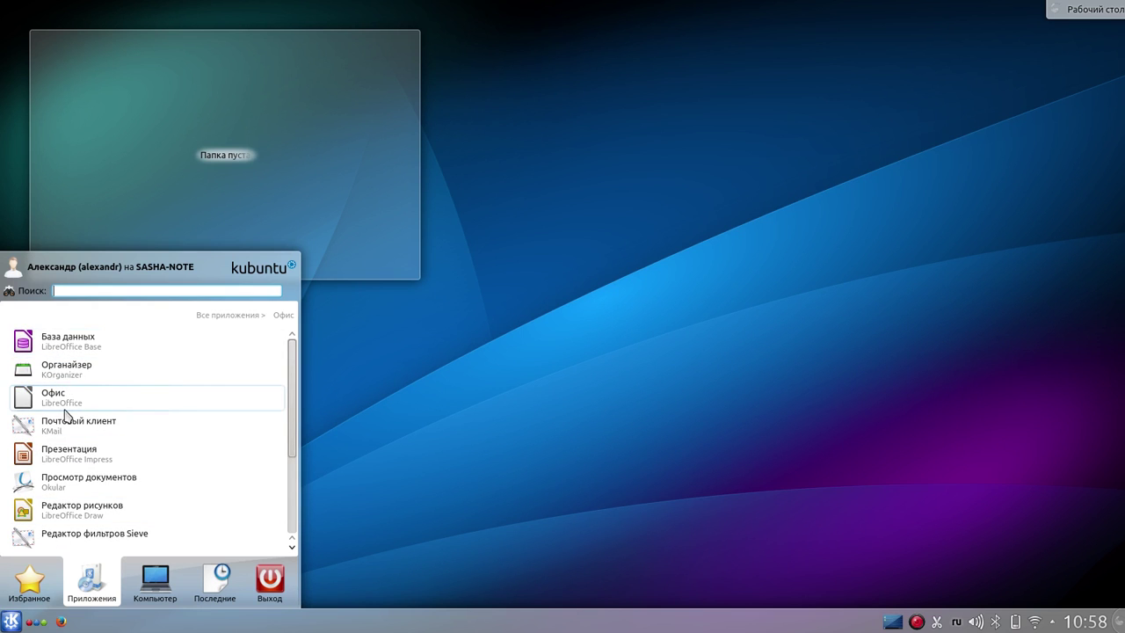
left_click(70, 398)
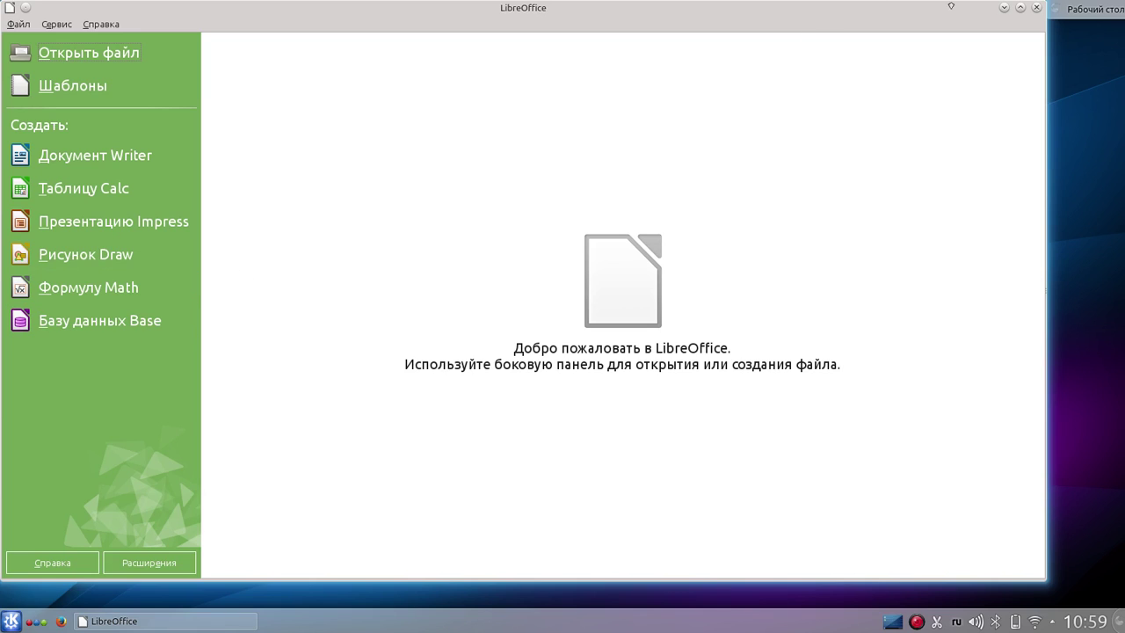
left_click(1020, 9)
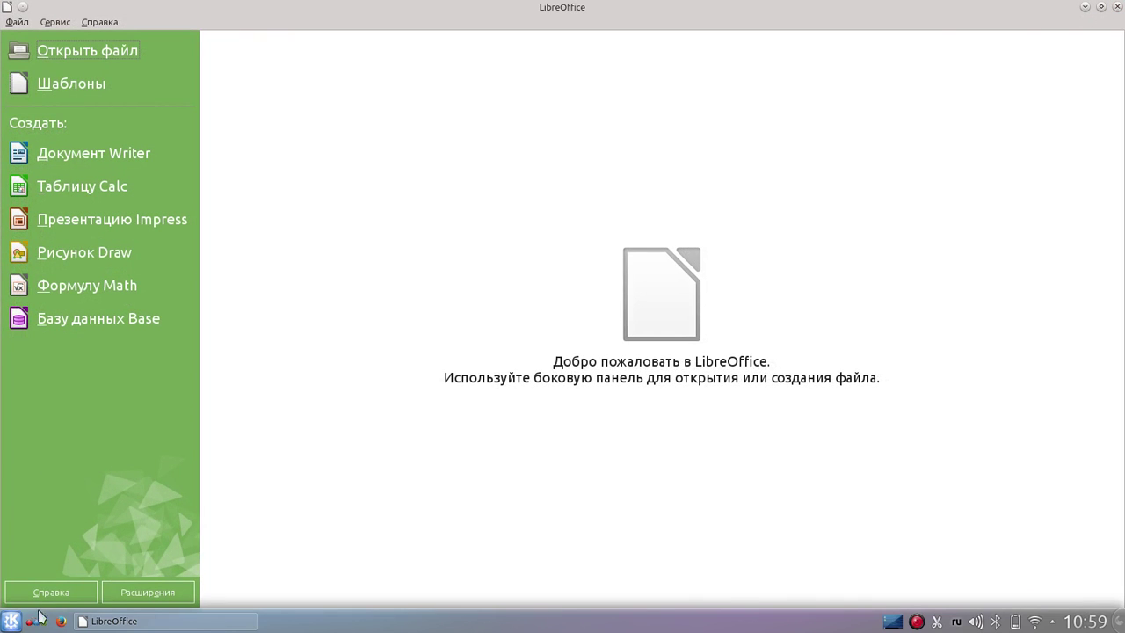
- Check the window options of the LibreOffice taskbar entry, dismiss them and close LibreOffice
right_click(150, 625)
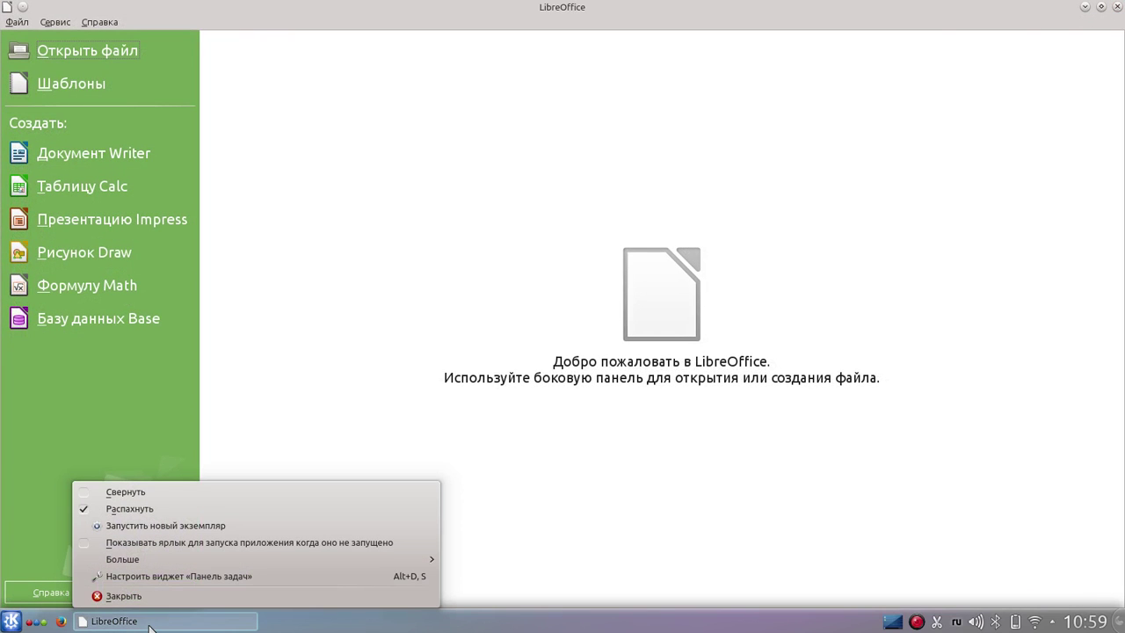
mouse_move(117, 557)
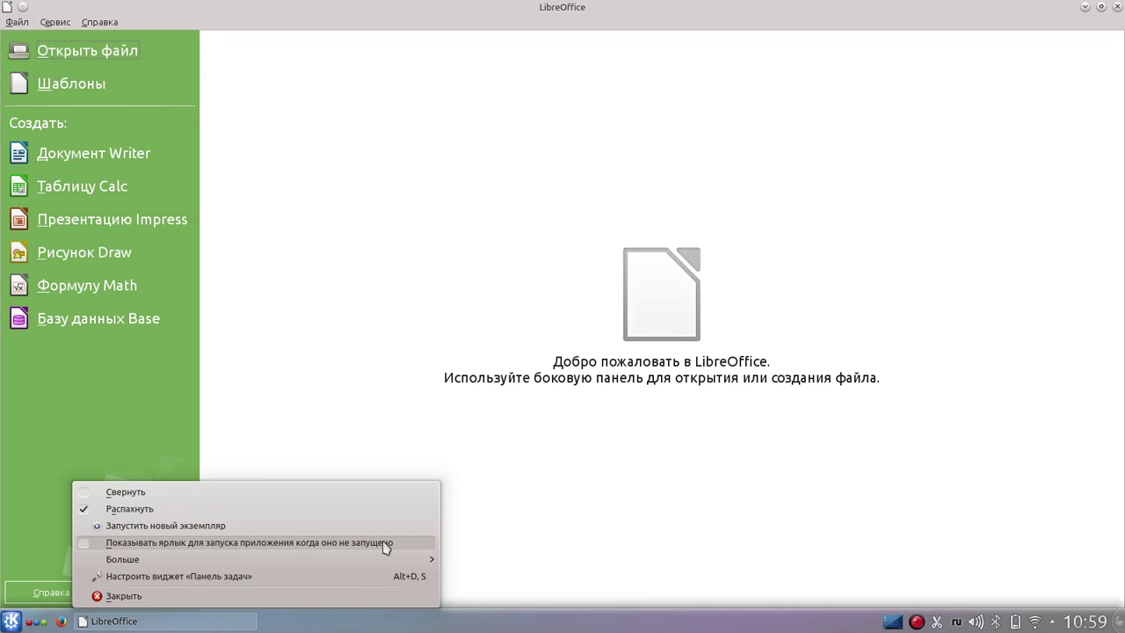
left_click(545, 522)
left_click(1115, 7)
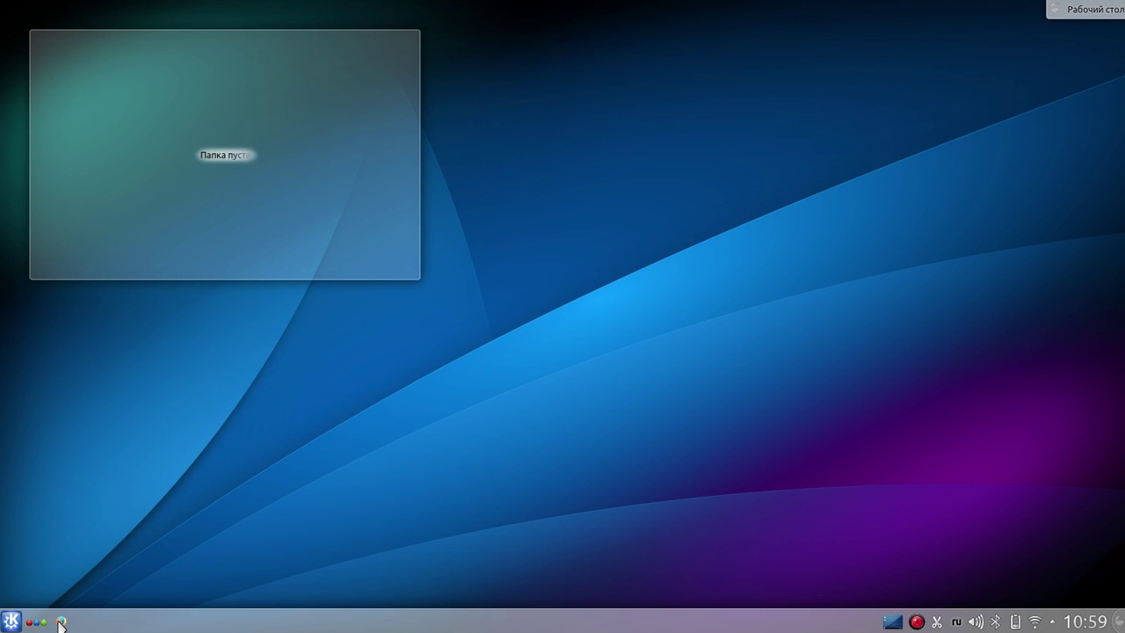
- Launch Firefox to look at its start page and close the browser
left_click(61, 622)
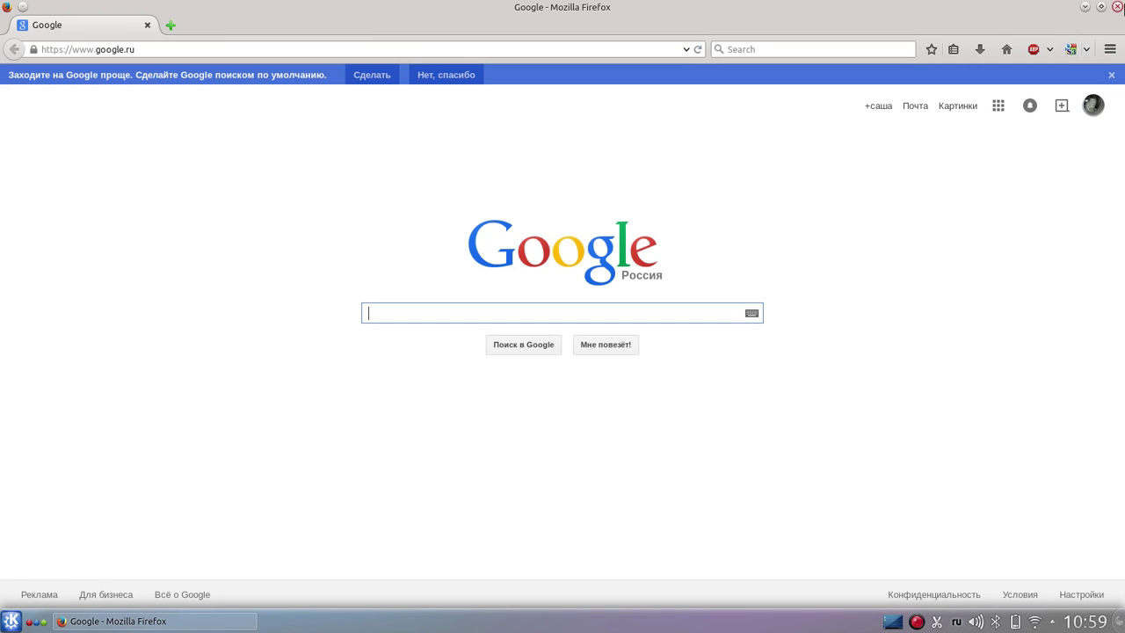
key("alt+F4")
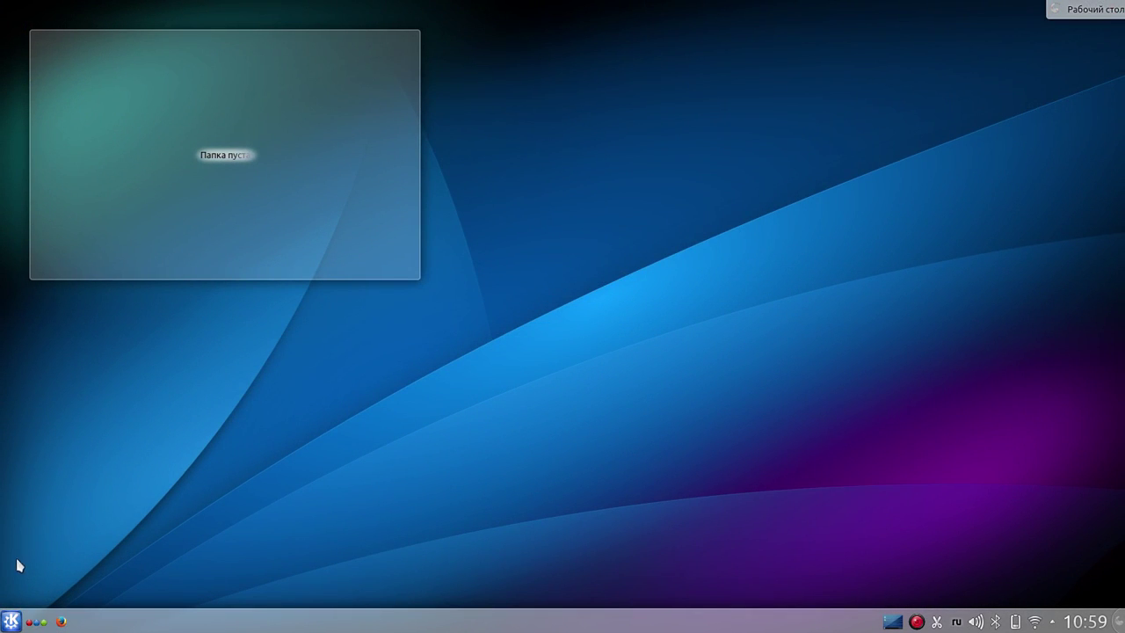
- Launch Обзор программ Muon from the Компьютер section of the application launcher and maximize its window
left_click(10, 621)
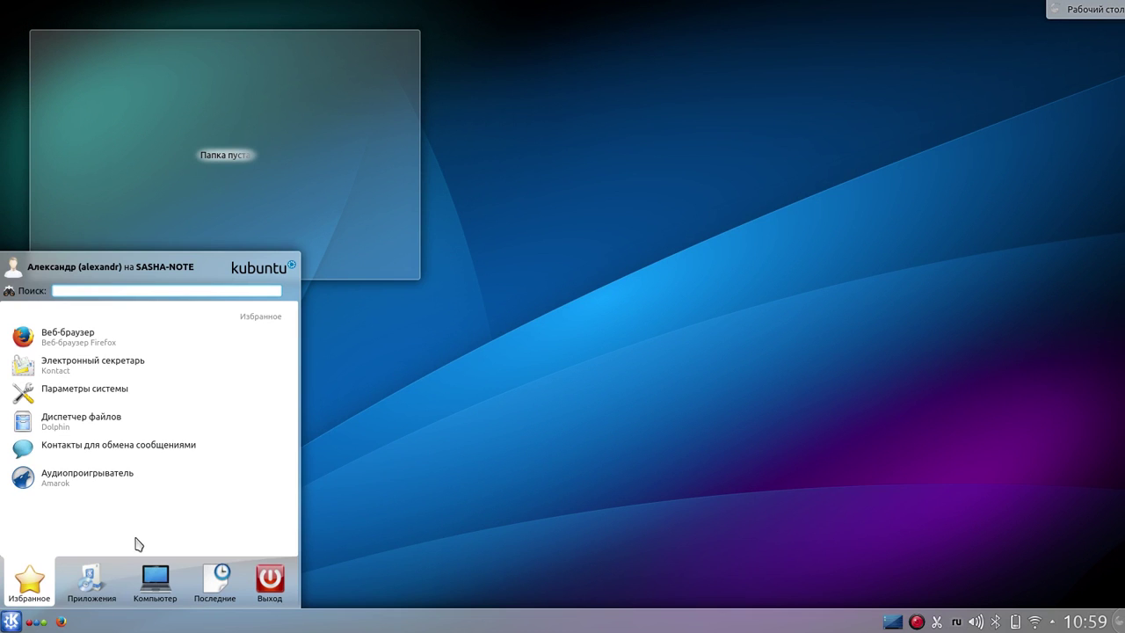
left_click(154, 582)
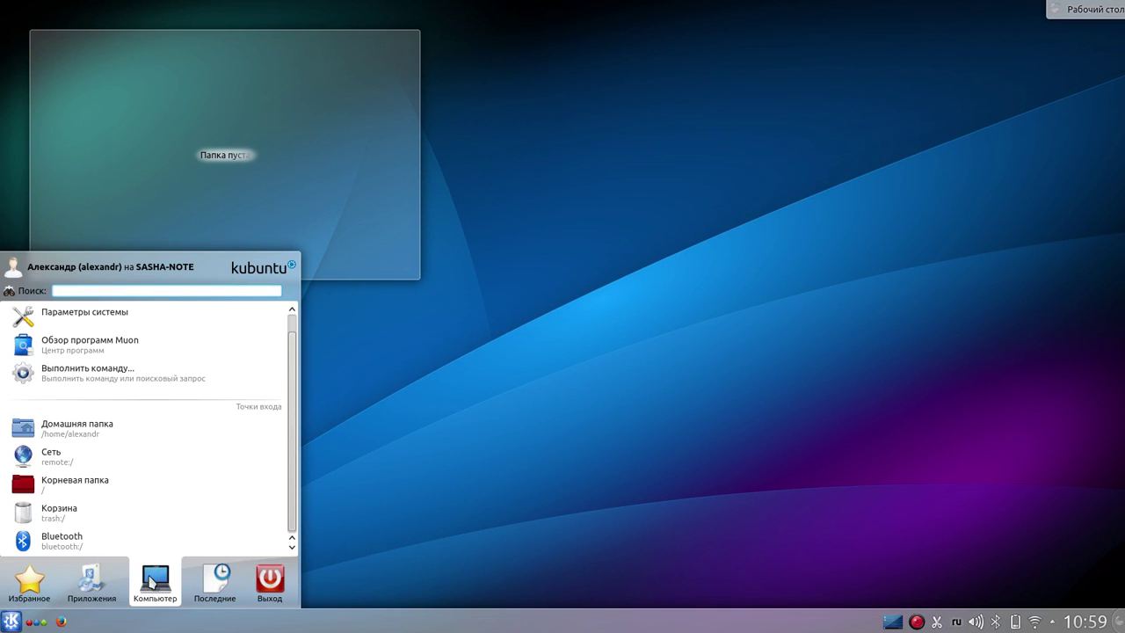
left_click(138, 344)
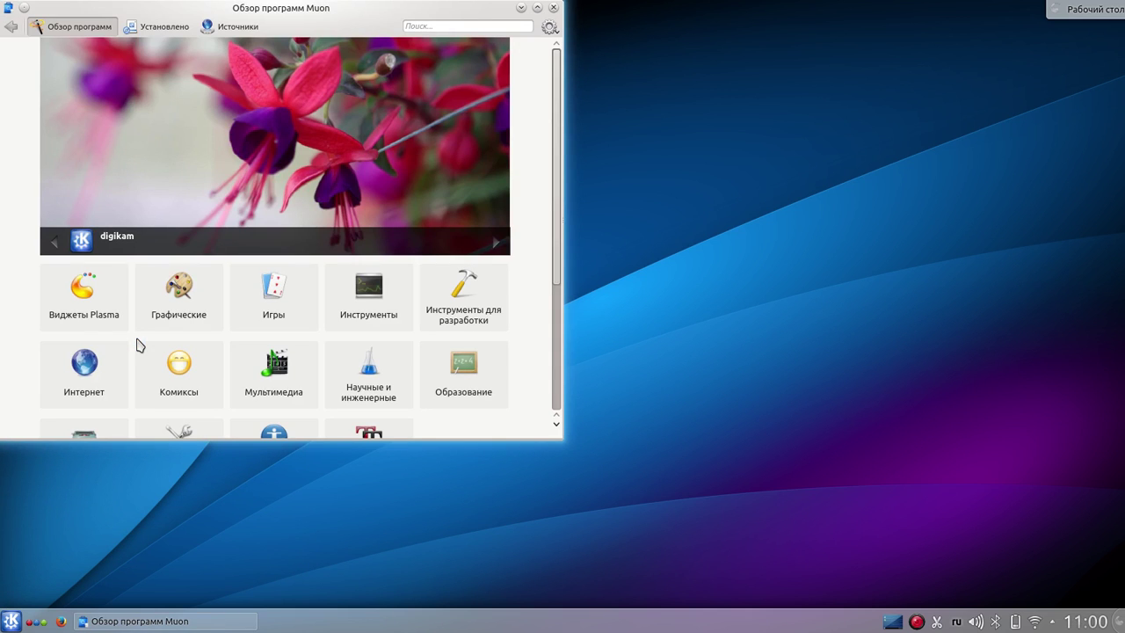
double_click(119, 9)
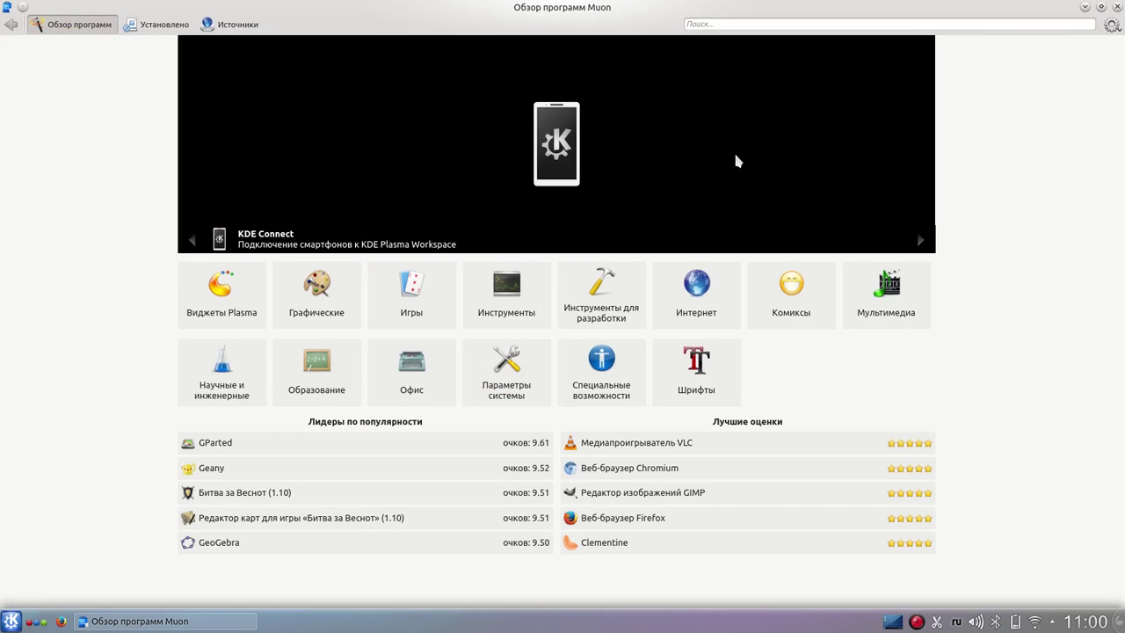
- Show the details of the Периодическая таблица program in the Химия subcategory of Научные и инженерные
left_click(797, 19)
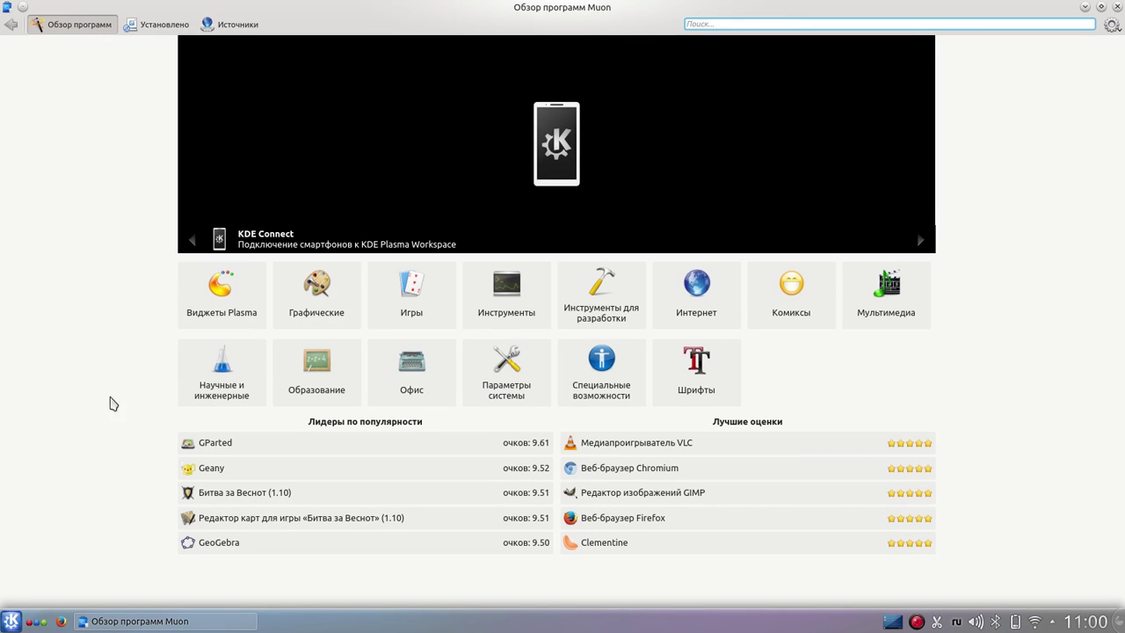
left_click(230, 368)
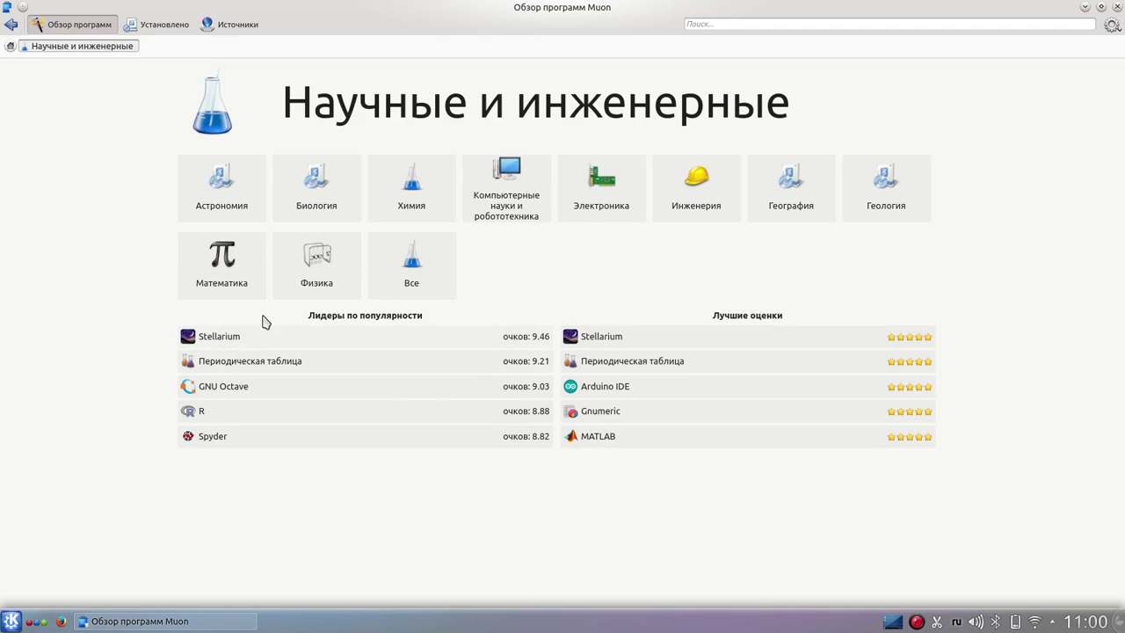
left_click(414, 191)
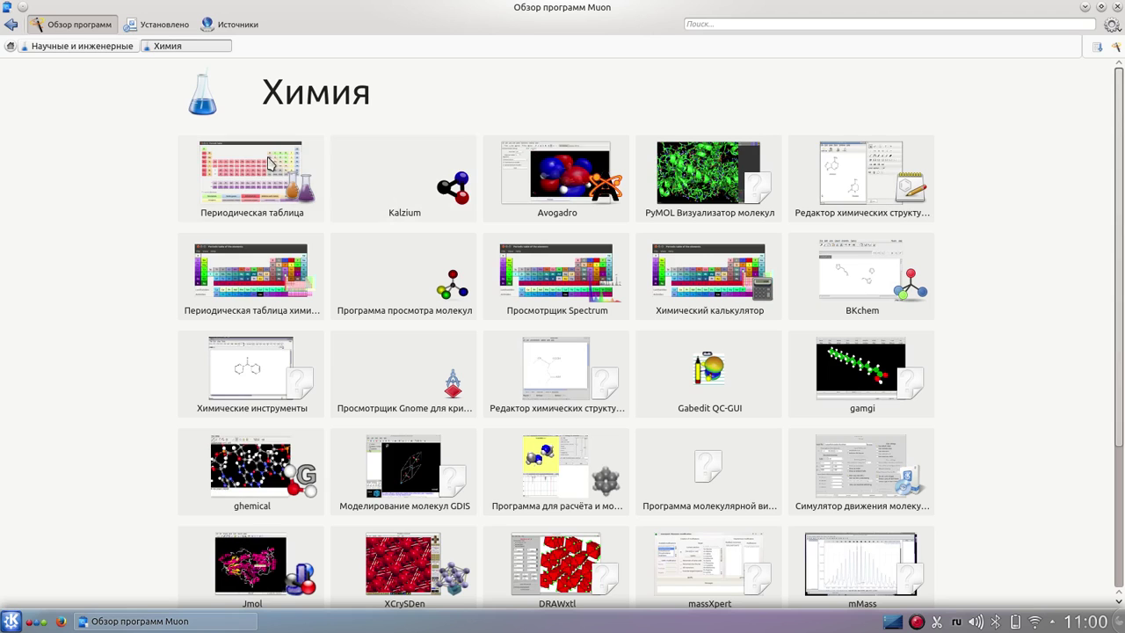
left_click(239, 175)
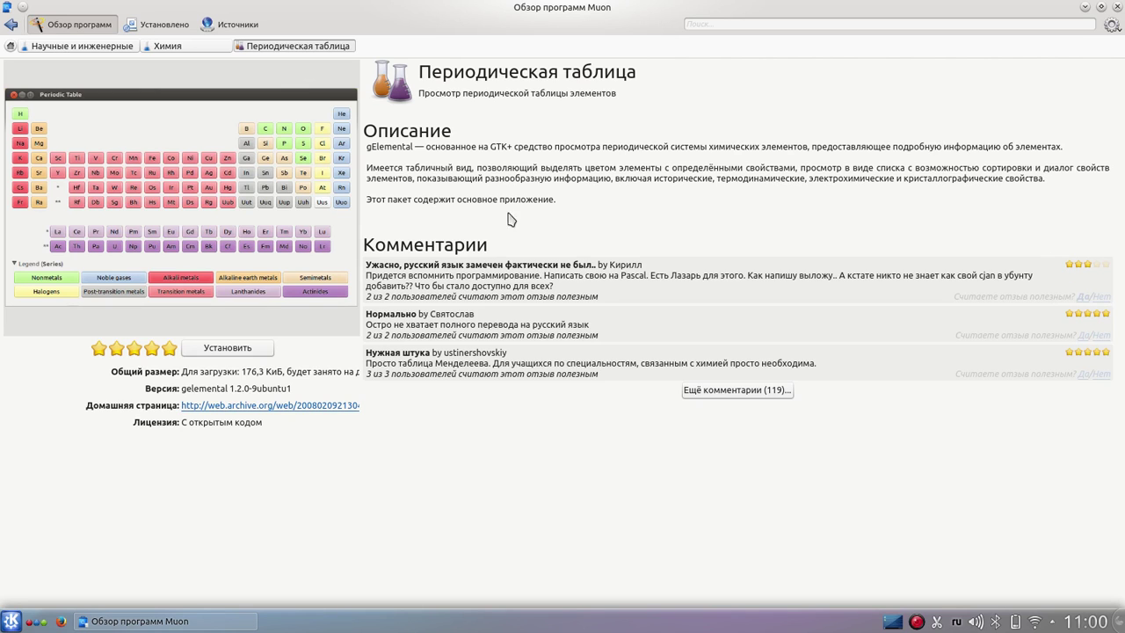
- Install Периодическая таблица, authenticating with the account password, and view its screenshot enlarged during the installation
left_click(244, 352)
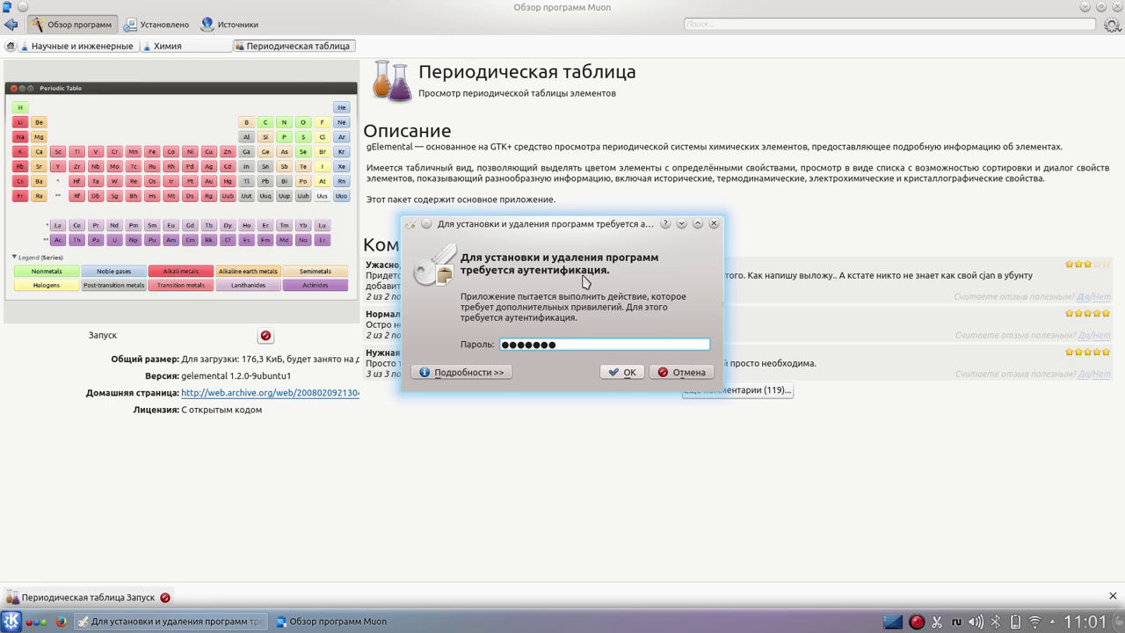
key("Return")
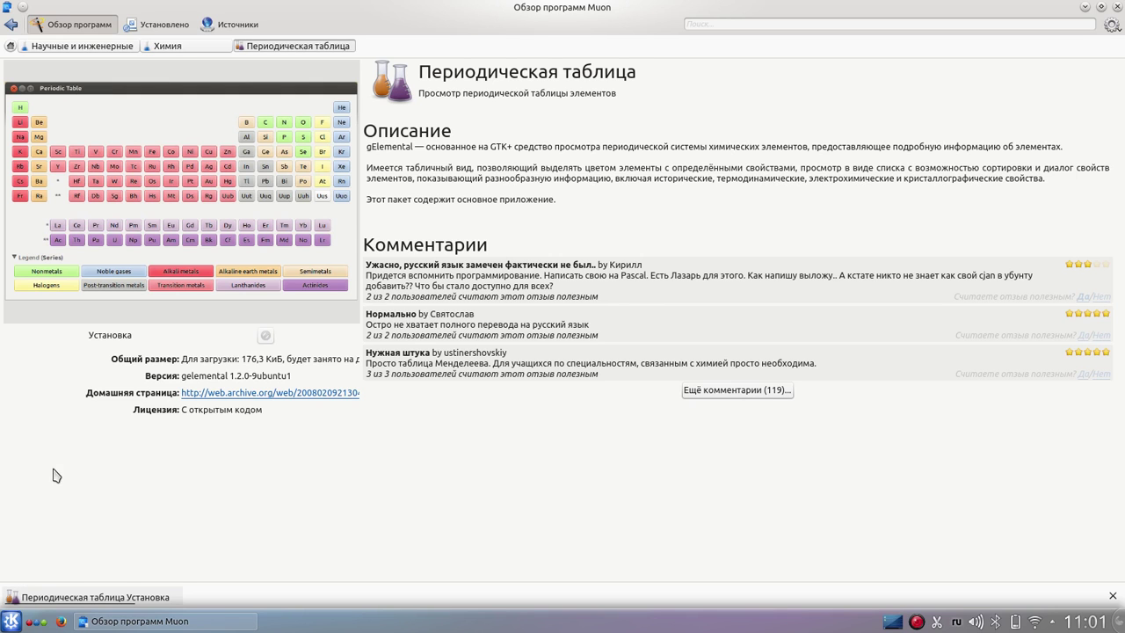
left_click(86, 142)
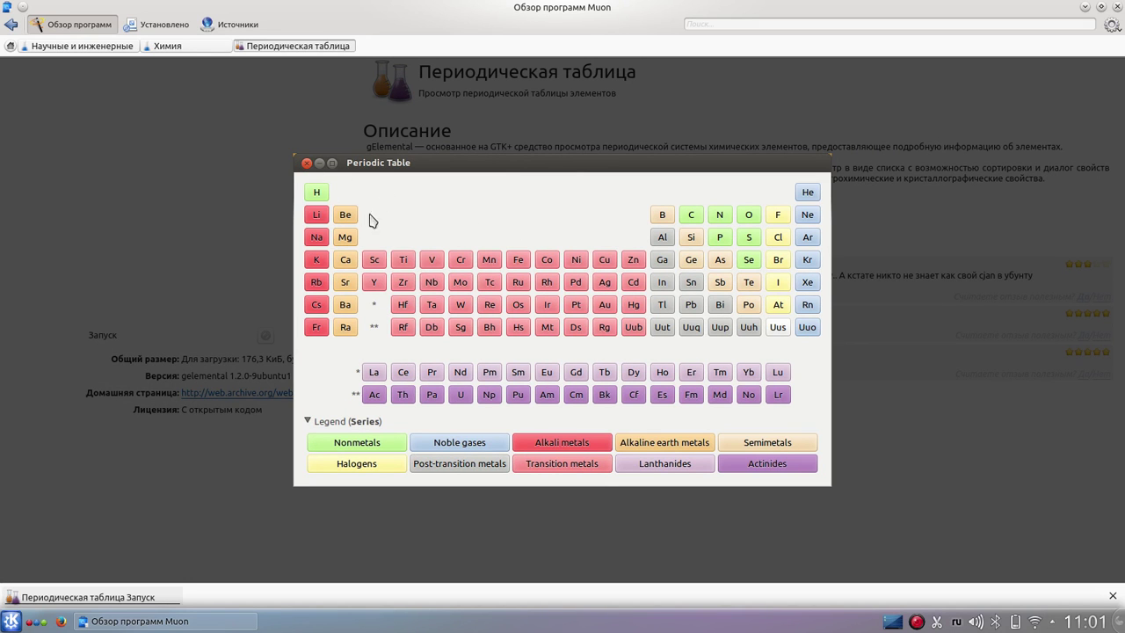
left_click(467, 282)
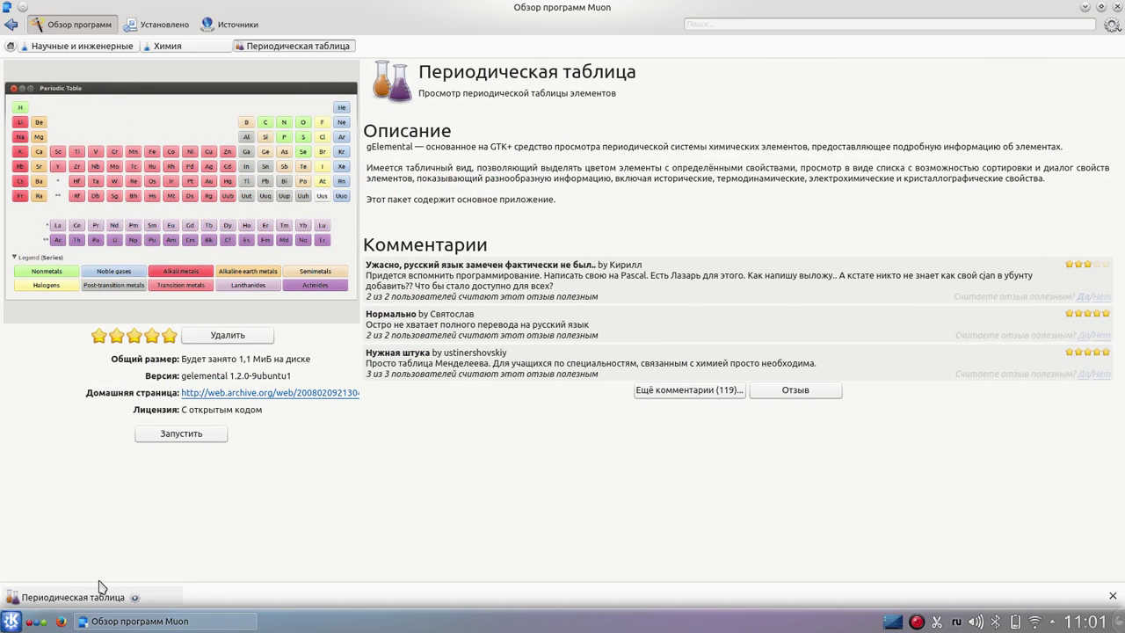
- Launch the installed periodic table program in a maximized window and examine hydrogen's general and atomic properties
left_click(134, 597)
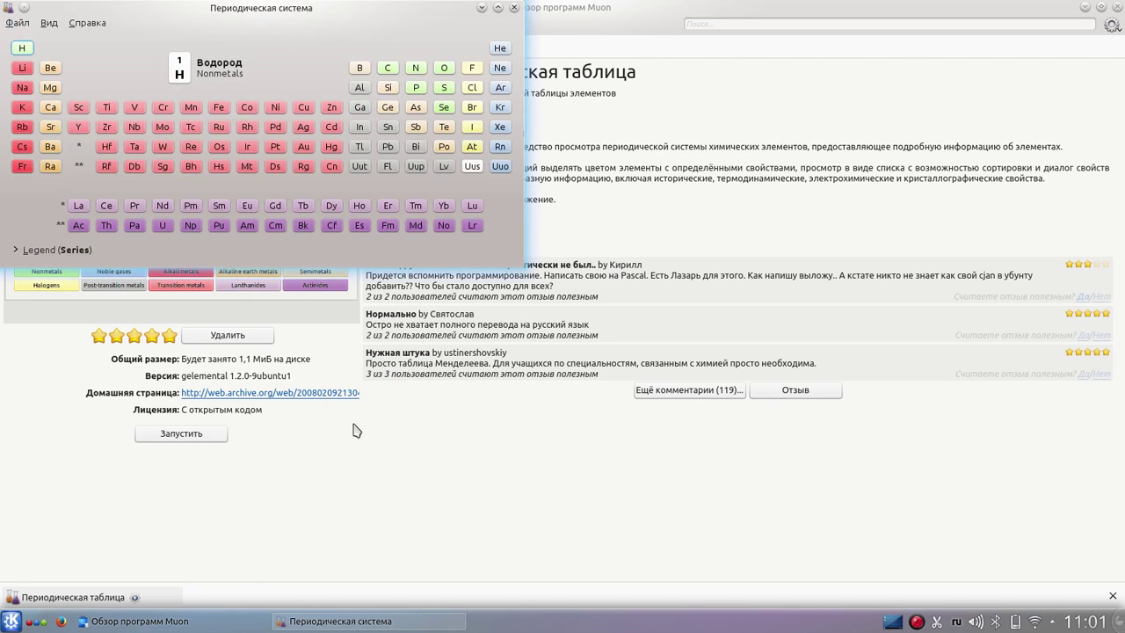
left_click(497, 8)
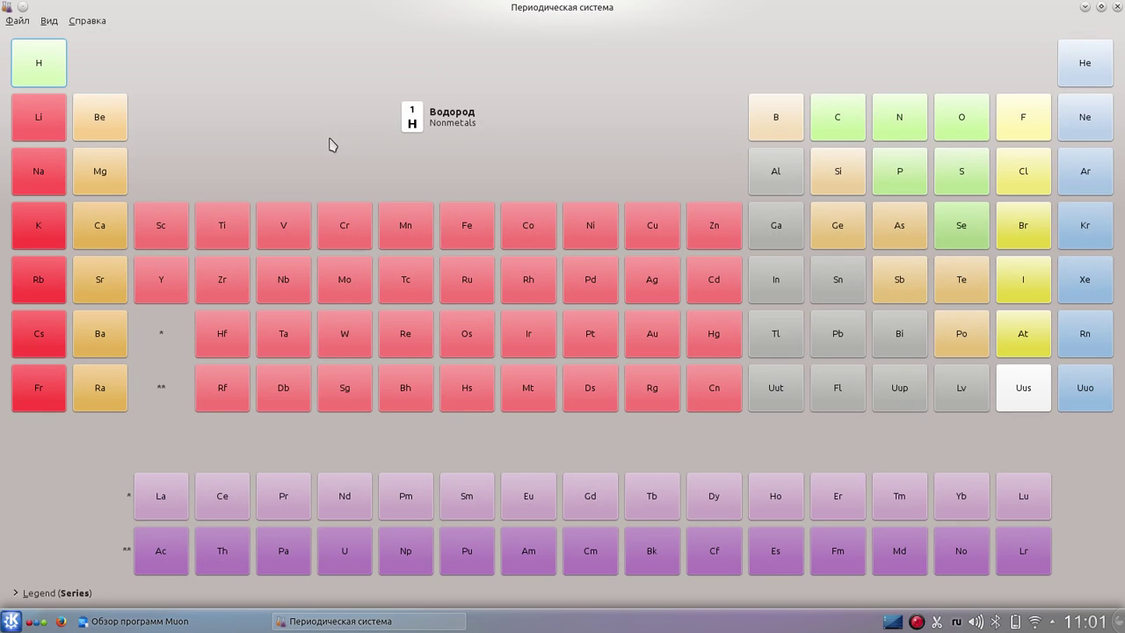
left_click(40, 68)
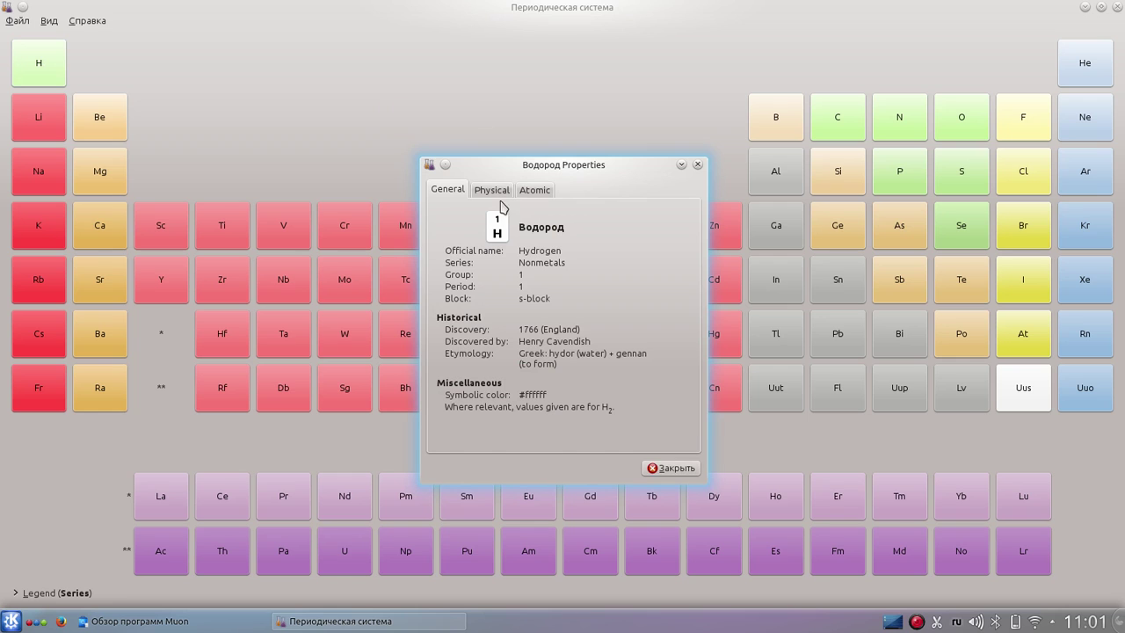
left_click(536, 191)
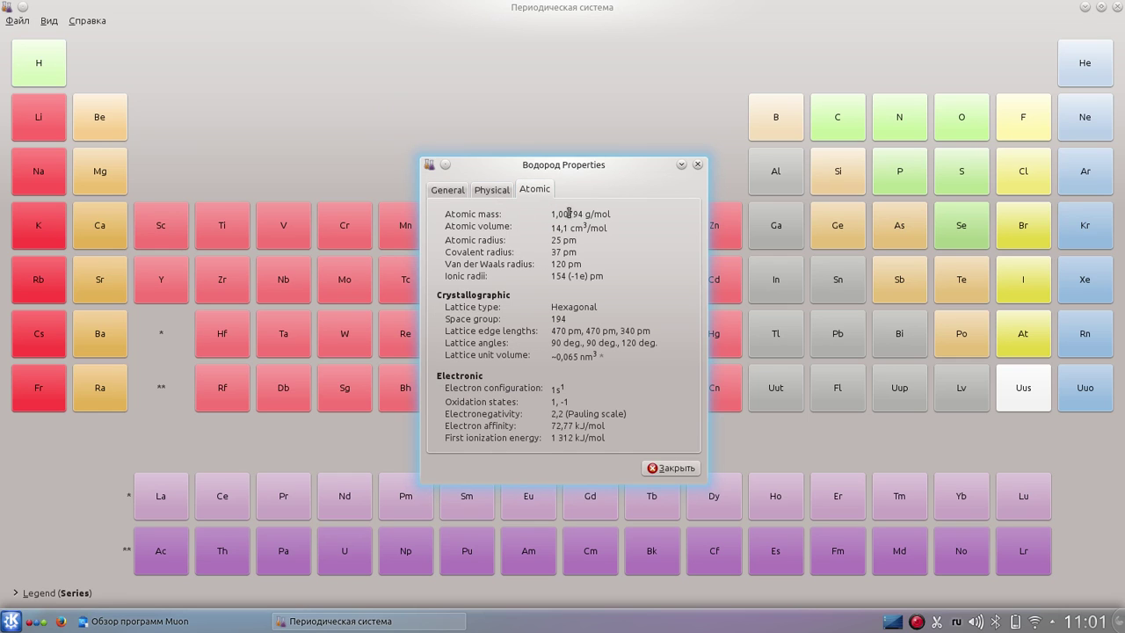
left_click_drag(563, 218, 615, 216)
left_click(614, 216)
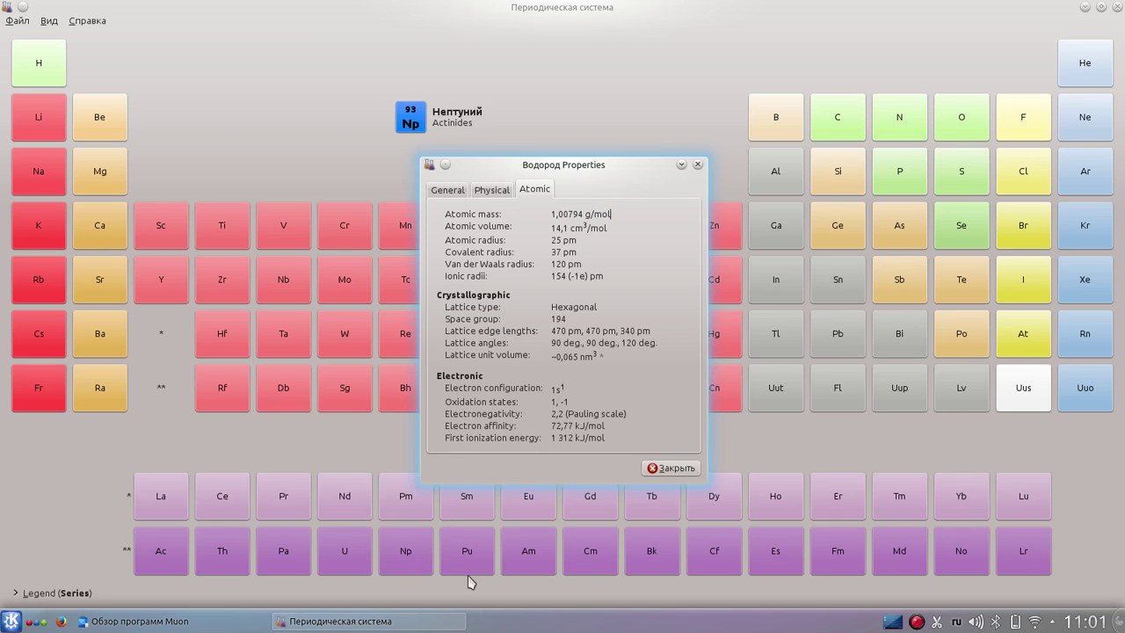
left_click(671, 468)
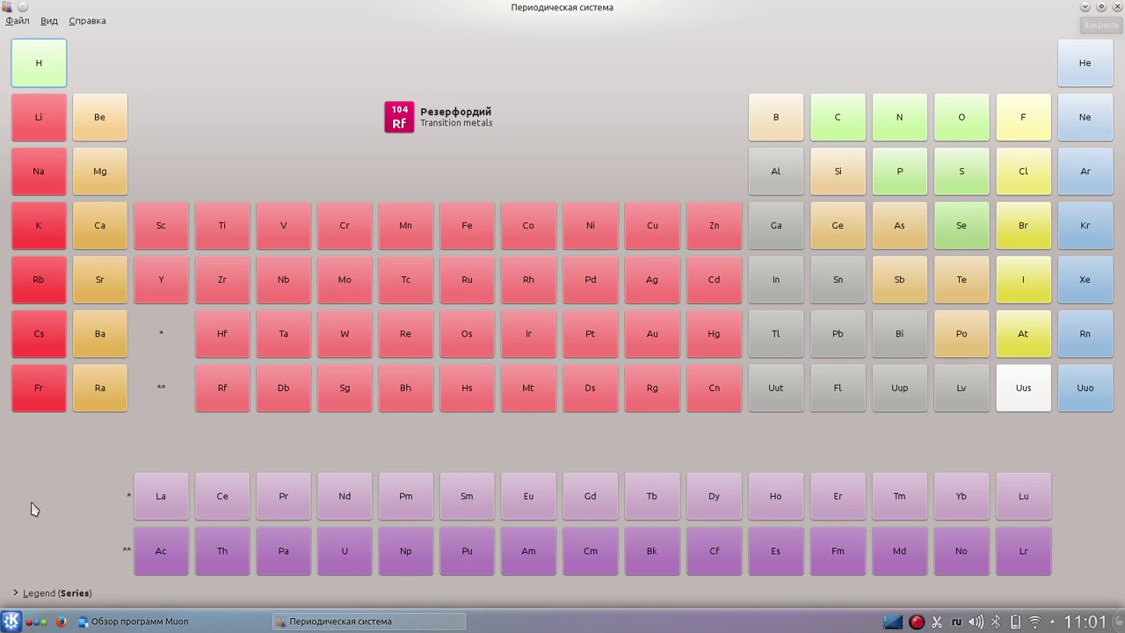
- Close the periodic table and Muon windows, and open Параметры системы from the launcher's favourites
left_click(1118, 7)
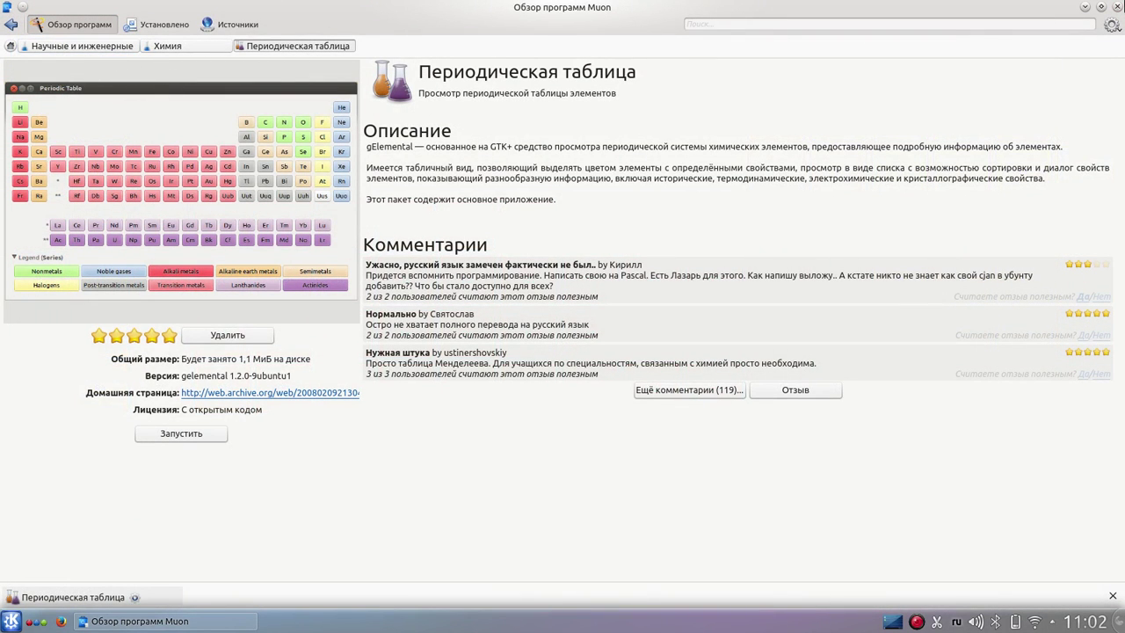
left_click(1117, 6)
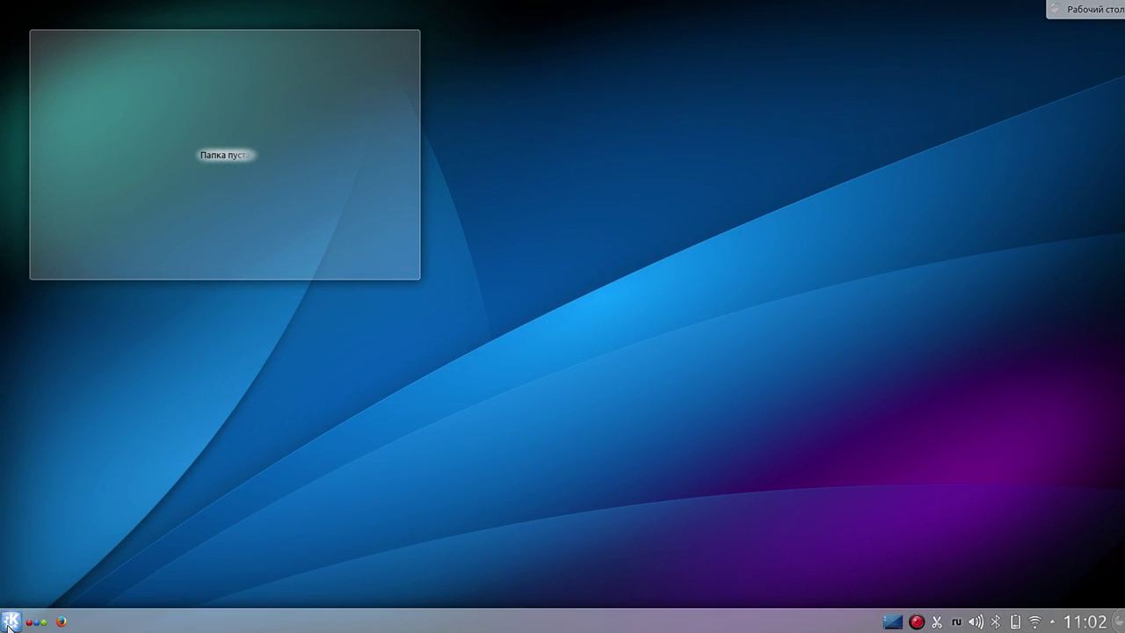
left_click(13, 622)
left_click(87, 582)
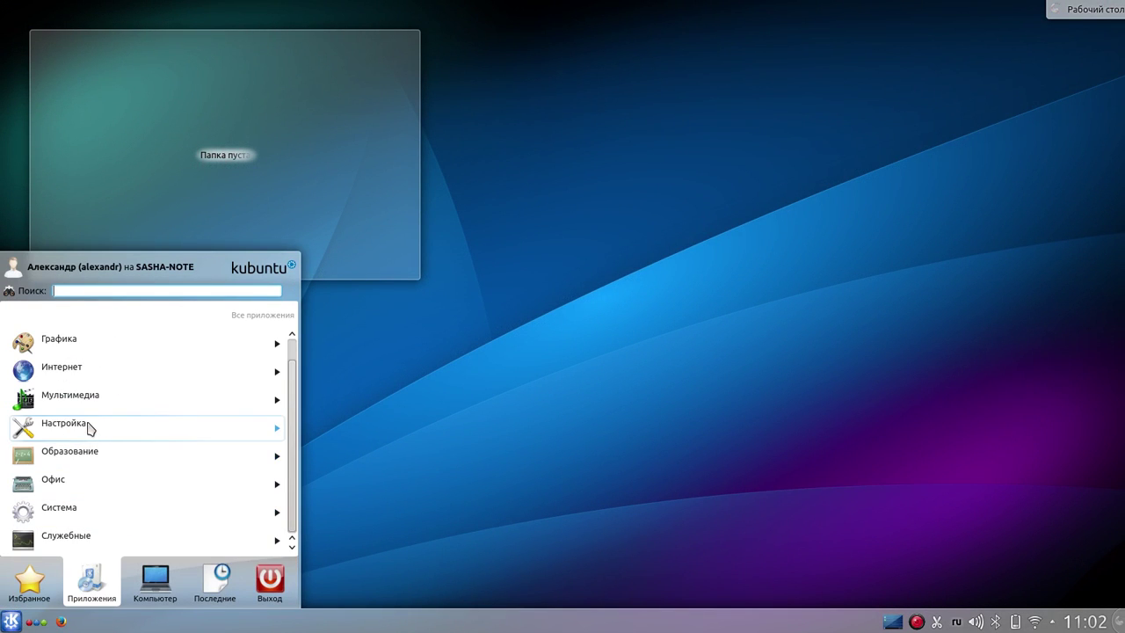
left_click(29, 580)
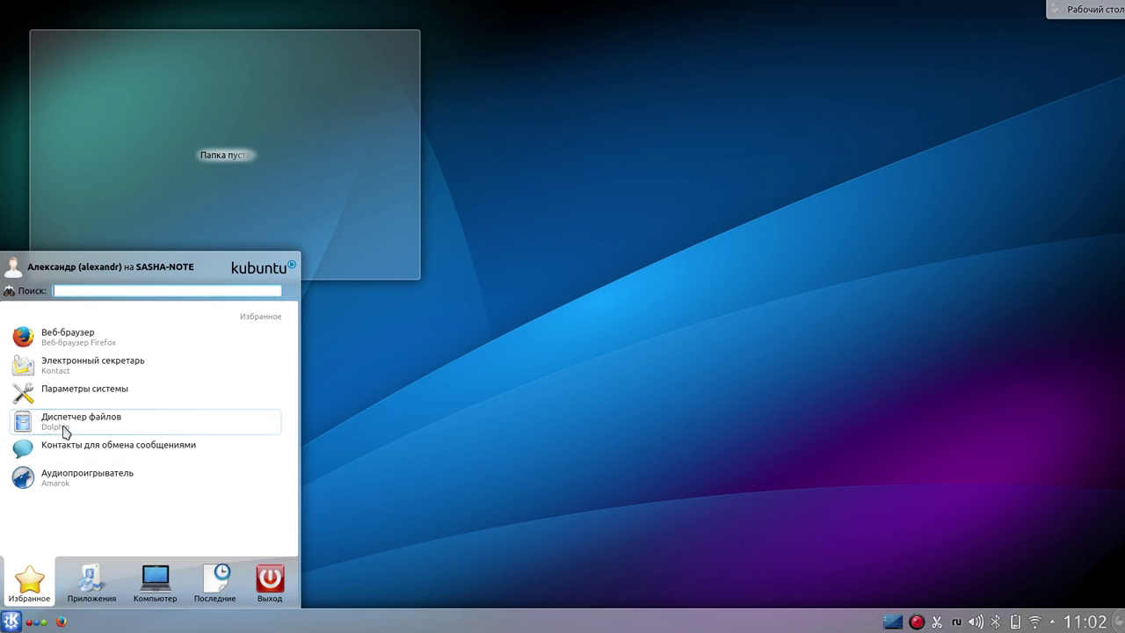
left_click(82, 393)
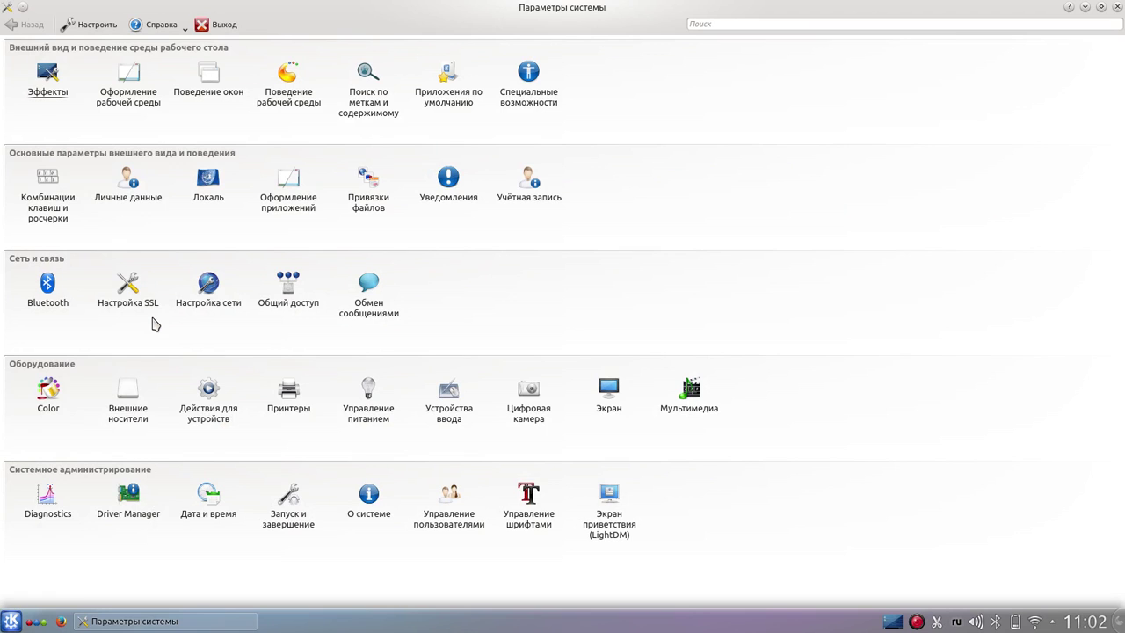
- Enable and apply the desktop effects Анимация появления окна, Волшебная лампа, Геометрия окна and Дрожащие окна, and close the system settings
left_click(48, 75)
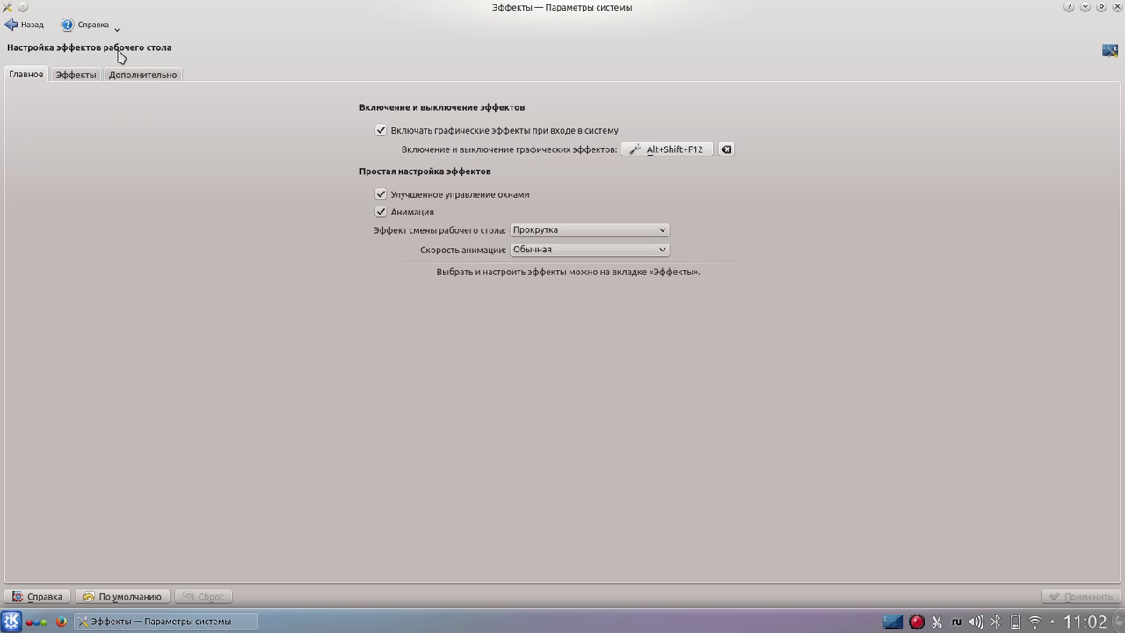
left_click(77, 76)
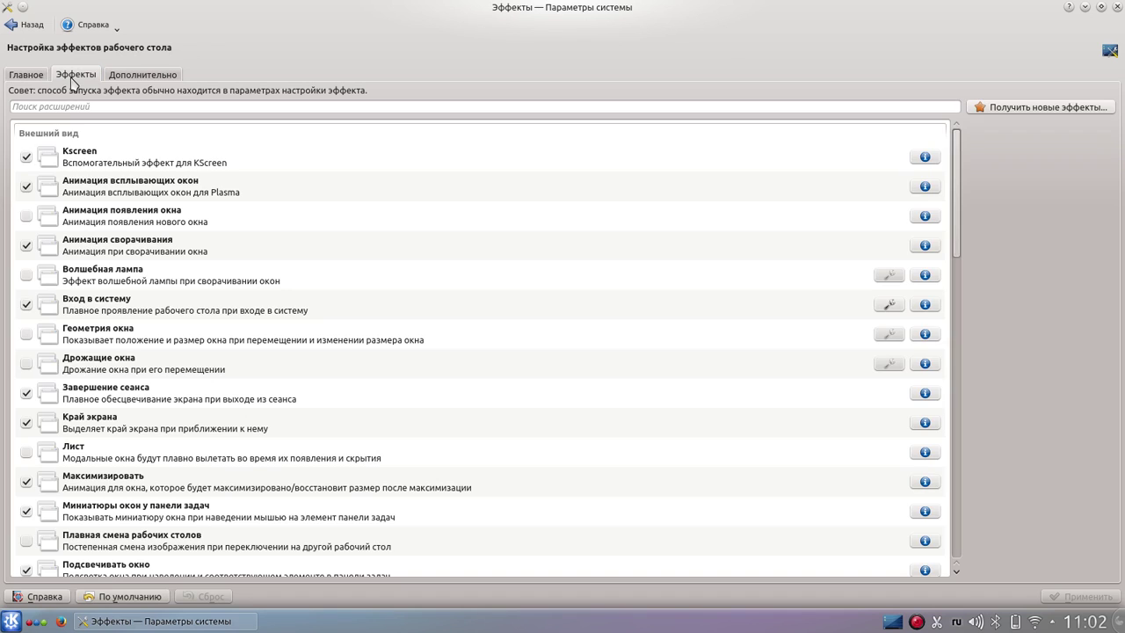
left_click(27, 216)
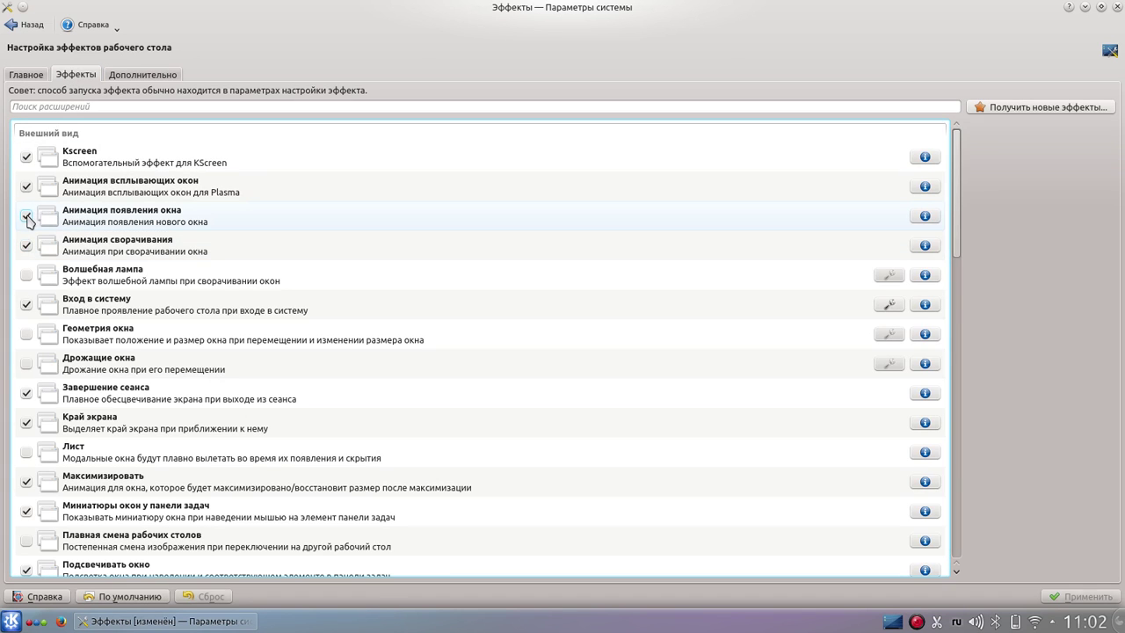
left_click(28, 275)
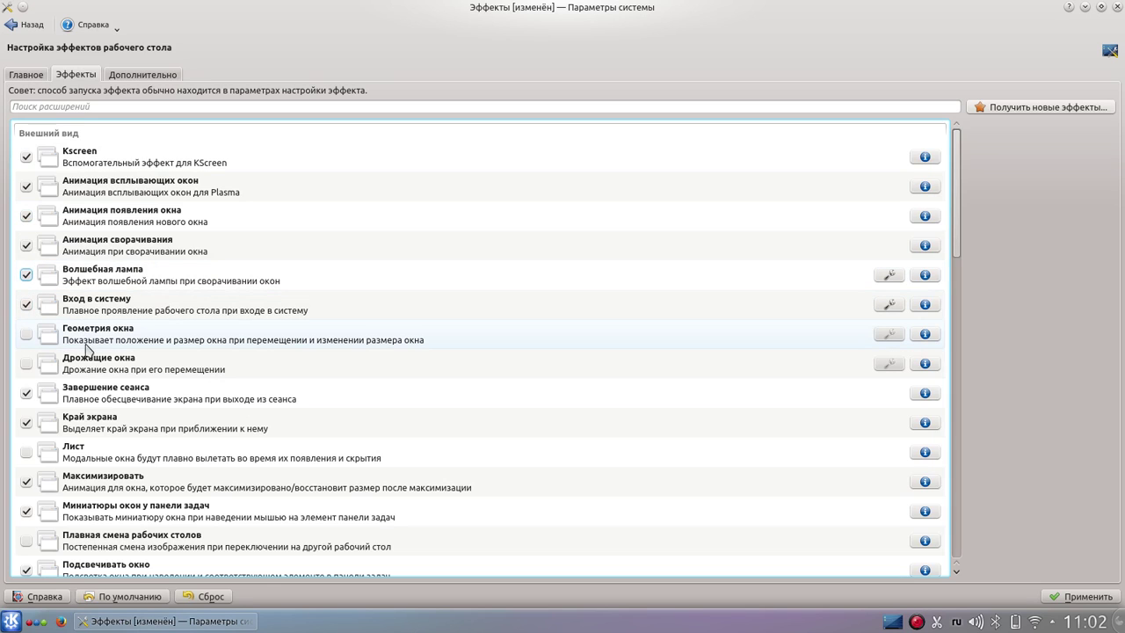
left_click(26, 334)
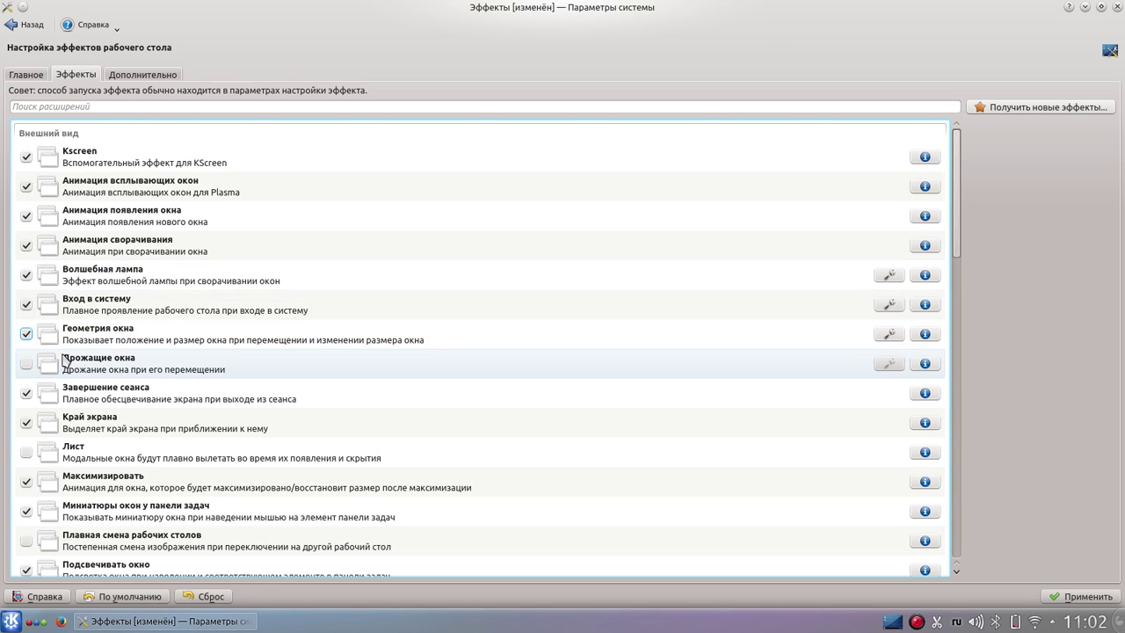
left_click(27, 363)
left_click(1083, 600)
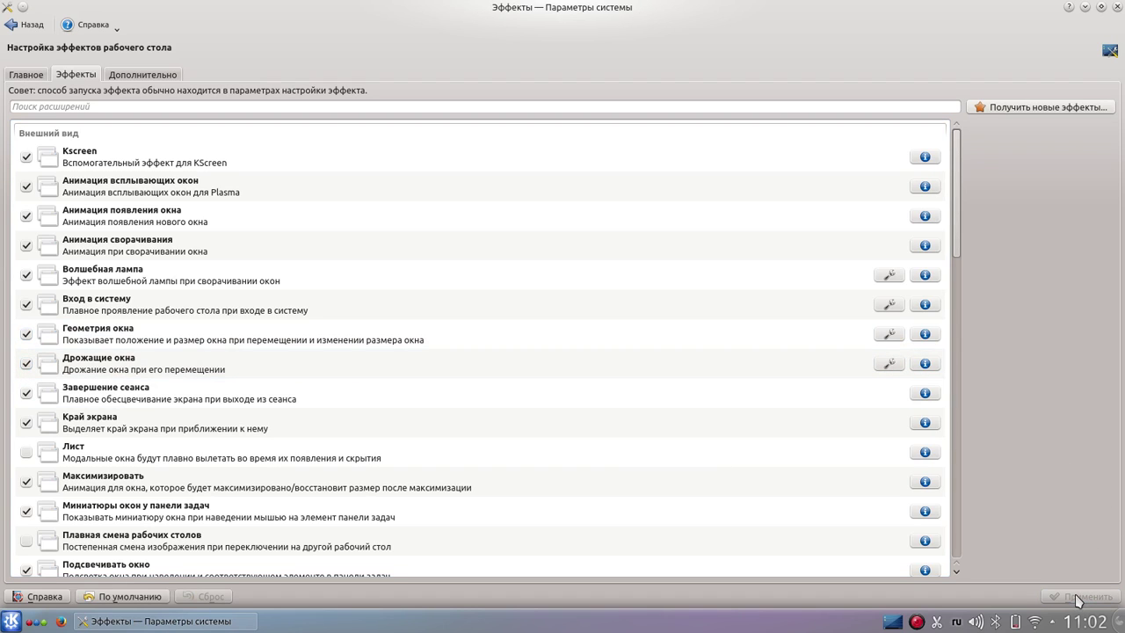
left_click(1116, 6)
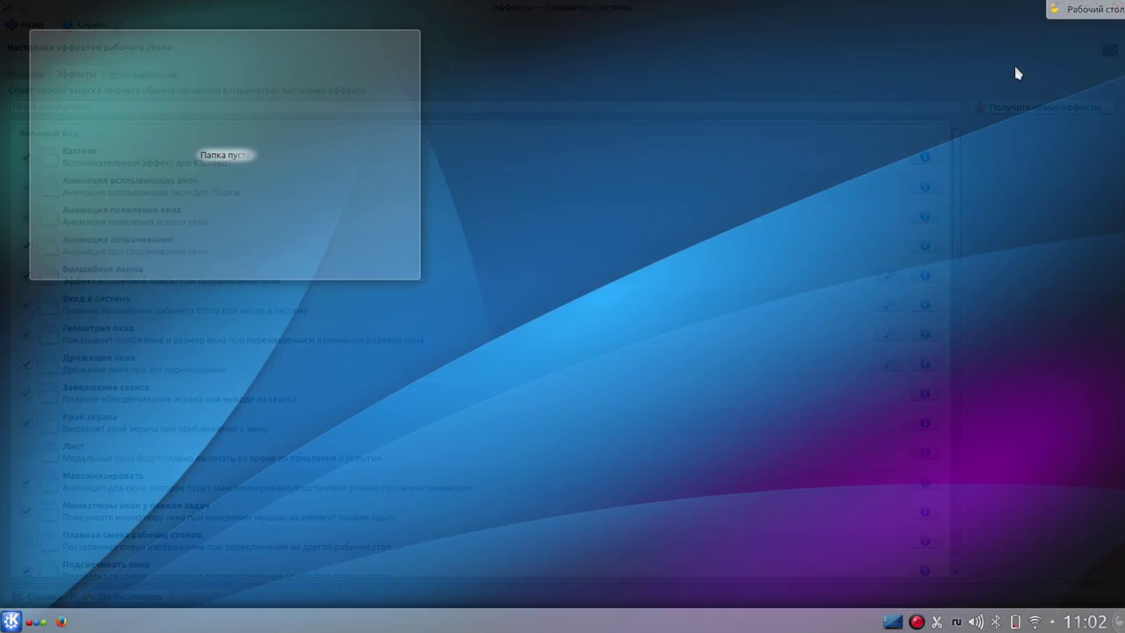
- Open the default desktop's settings and start installing the default wallpapers package, authenticating with the account password
right_click(586, 233)
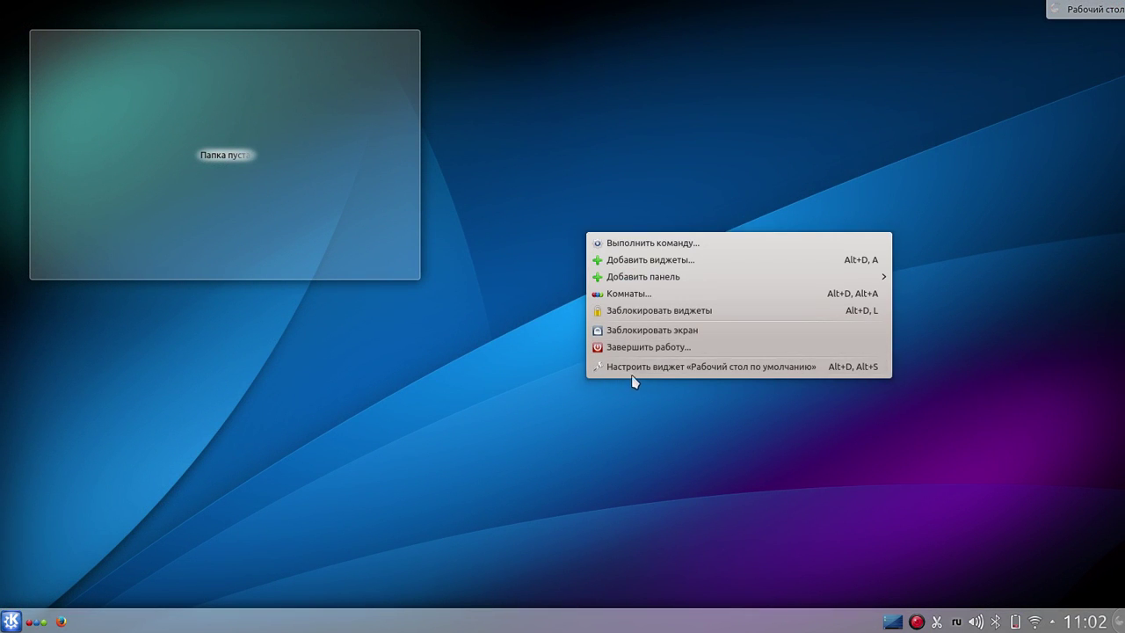
left_click(595, 402)
right_click(615, 296)
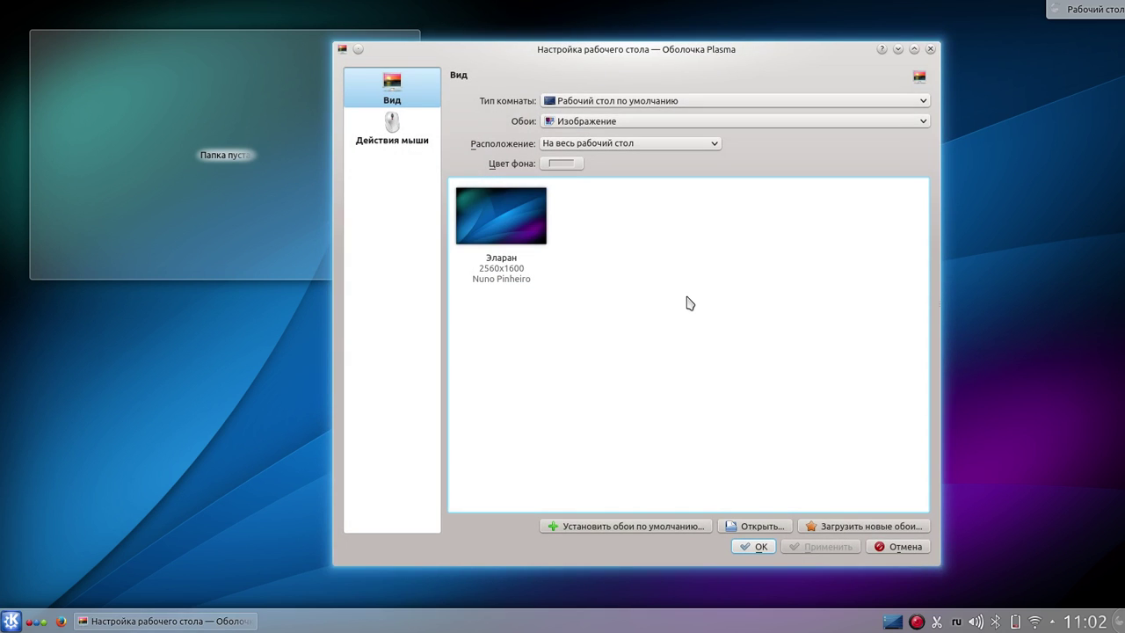
left_click(612, 526)
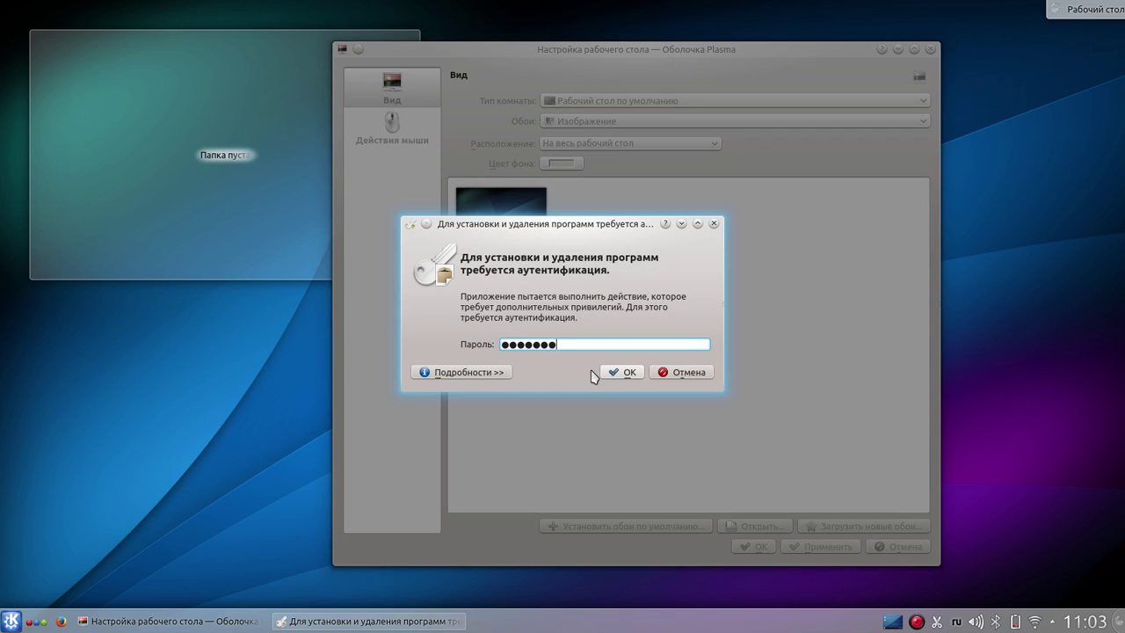
key("Return")
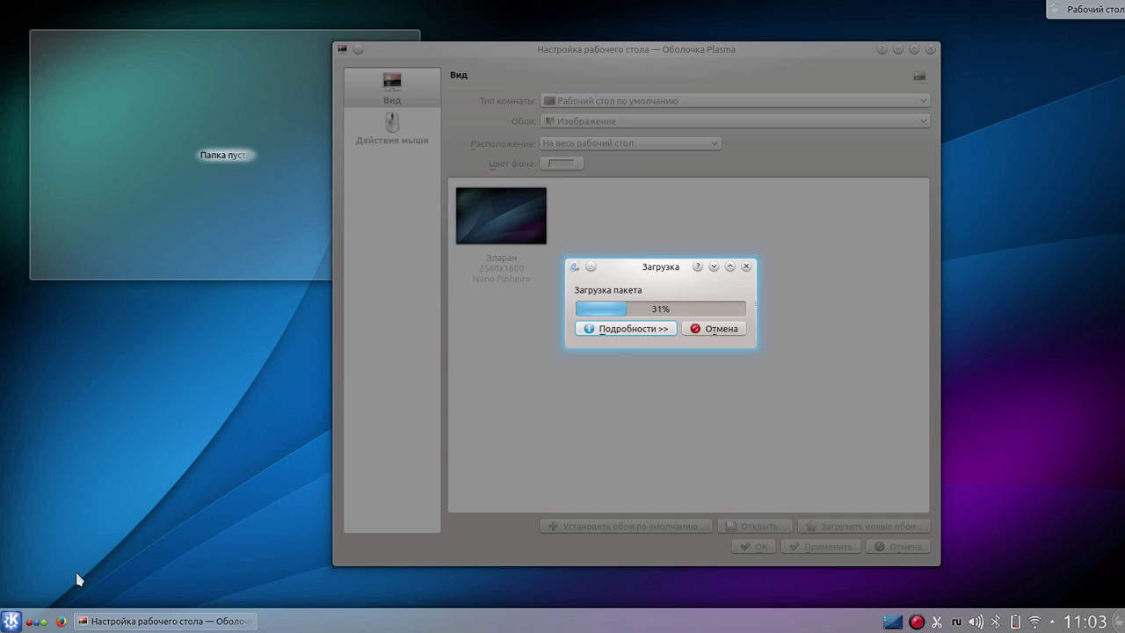
- Switch to Firefox and load the kubuntu.org website in place of the Google page
left_click(64, 620)
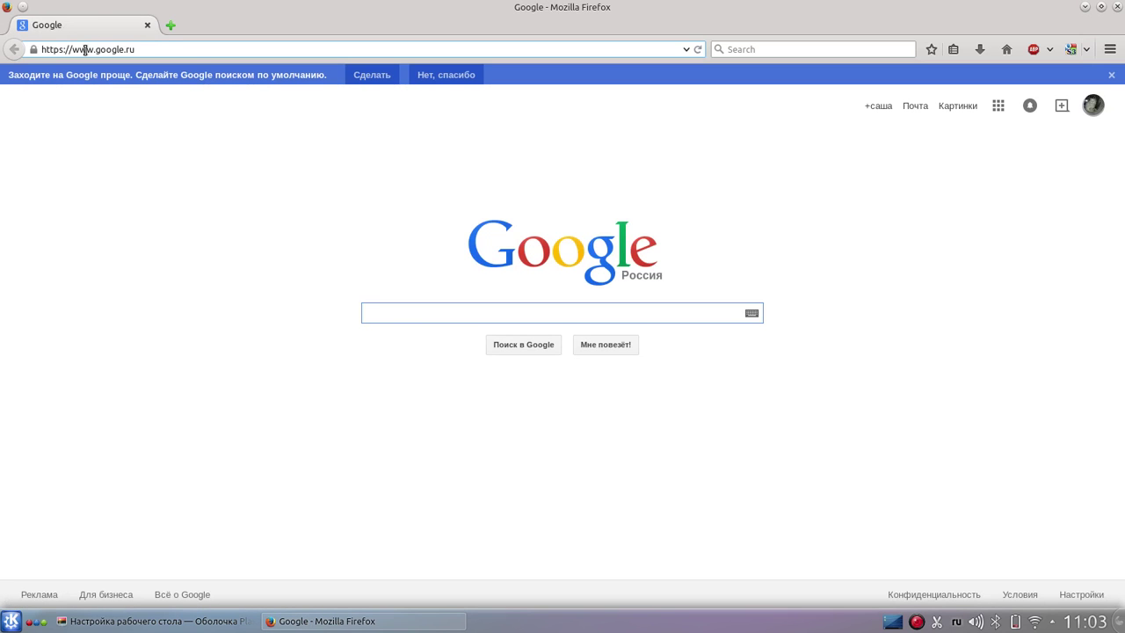
left_click(86, 50)
type("ku")
key("Return")
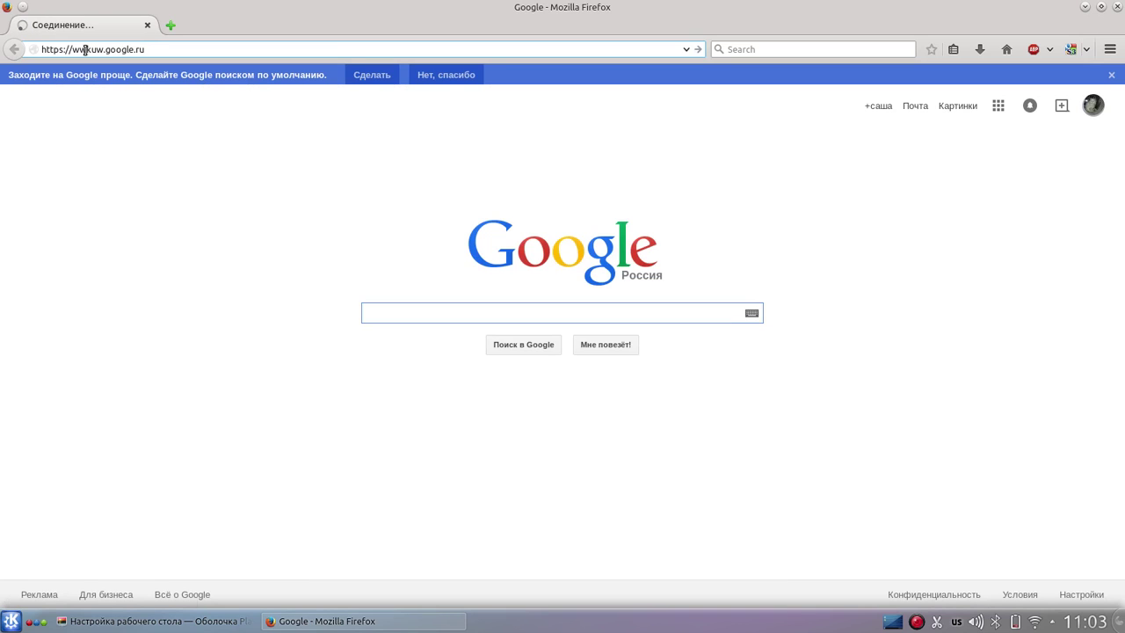
key("BackSpace")
key("BackSpace")
key("BackSpace")
key("BackSpace")
key("BackSpace")
key("BackSpace")
key("BackSpace")
key("BackSpace")
key("BackSpace")
key("BackSpace")
key("BackSpace")
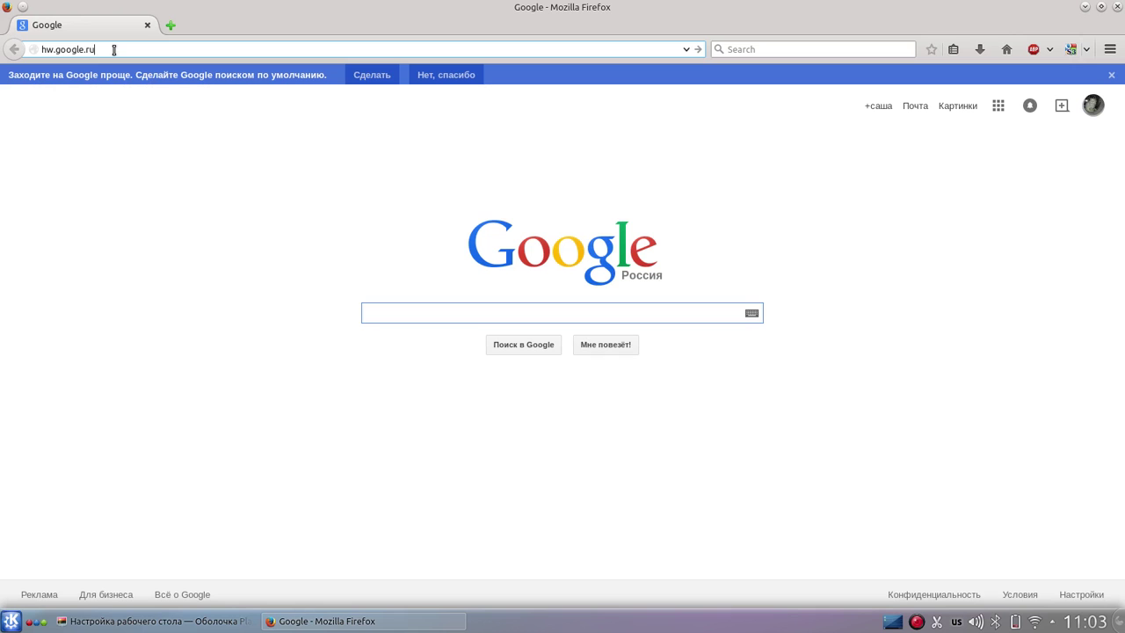
key("BackSpace")
key("BackSpace")
key("BackSpace")
key("BackSpace")
key("BackSpace")
key("BackSpace")
key("BackSpace")
type("kubuntu.org/")
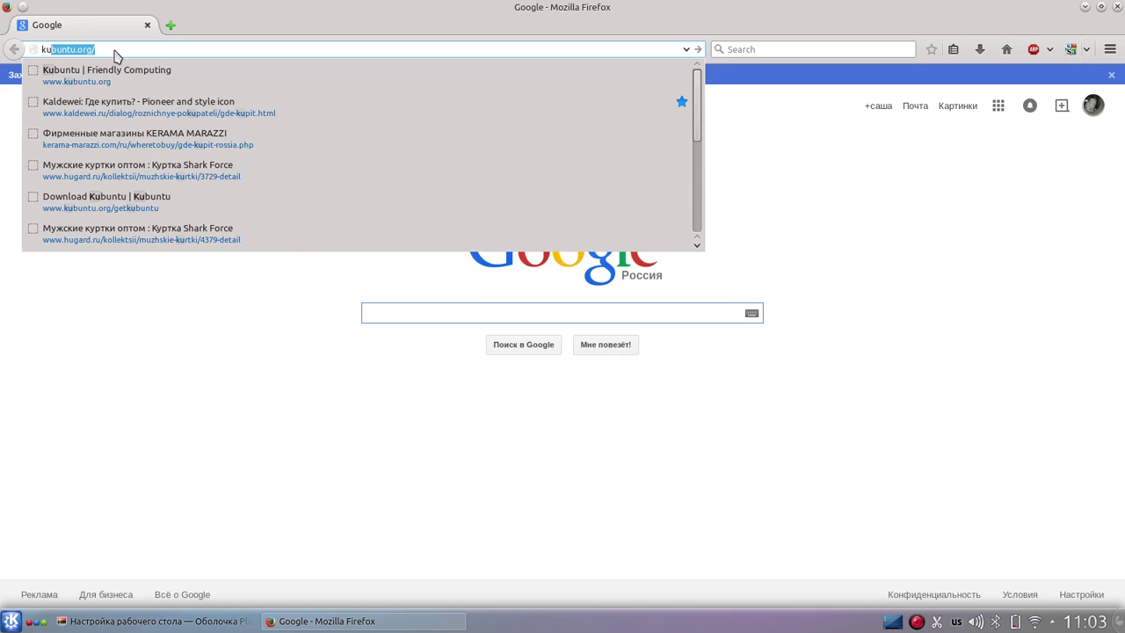
key("Return")
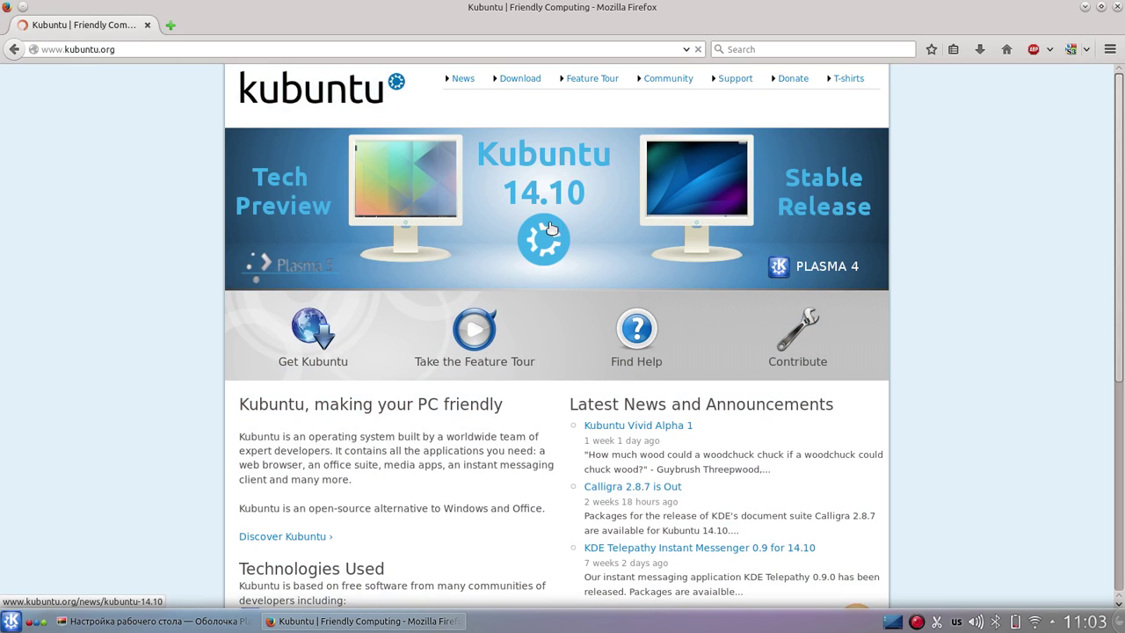
- Open the Get Kubuntu page, examine the Kubuntu 14.04 LTS download section, and close the browser
left_click(330, 316)
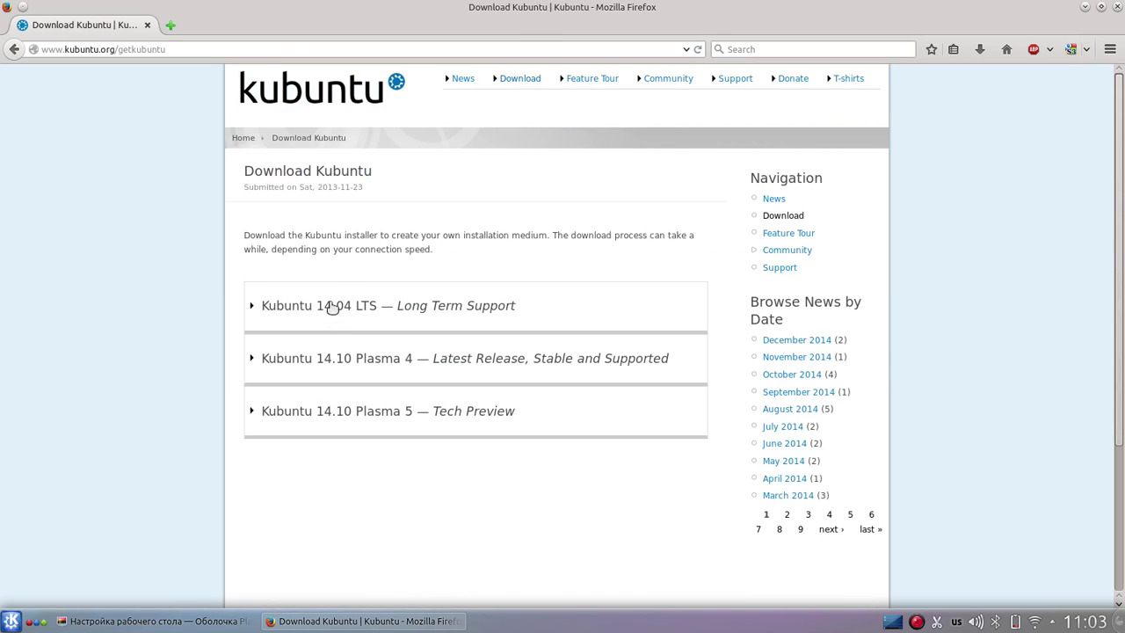
scroll(345, 419, "down", 3)
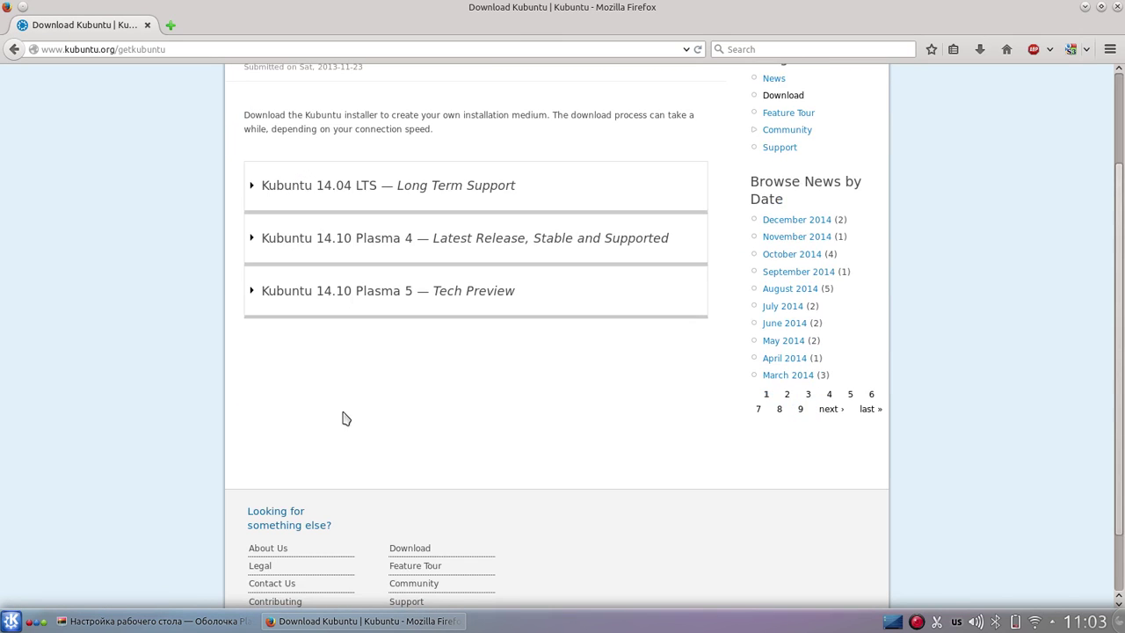
left_click(413, 205)
scroll(407, 342, "down", 15)
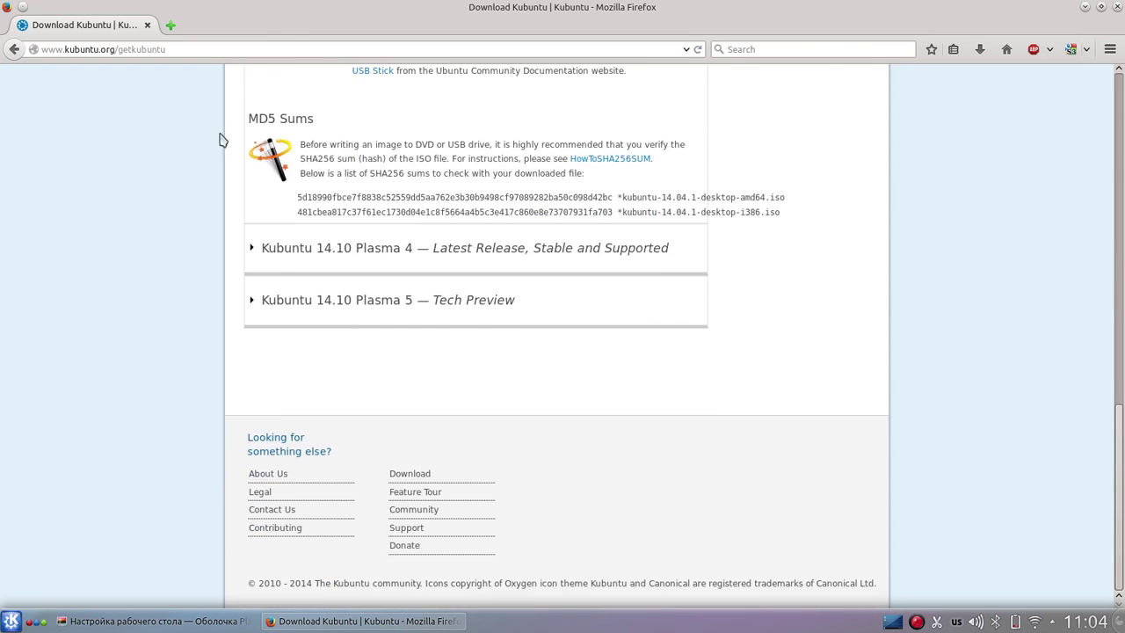
left_click(147, 24)
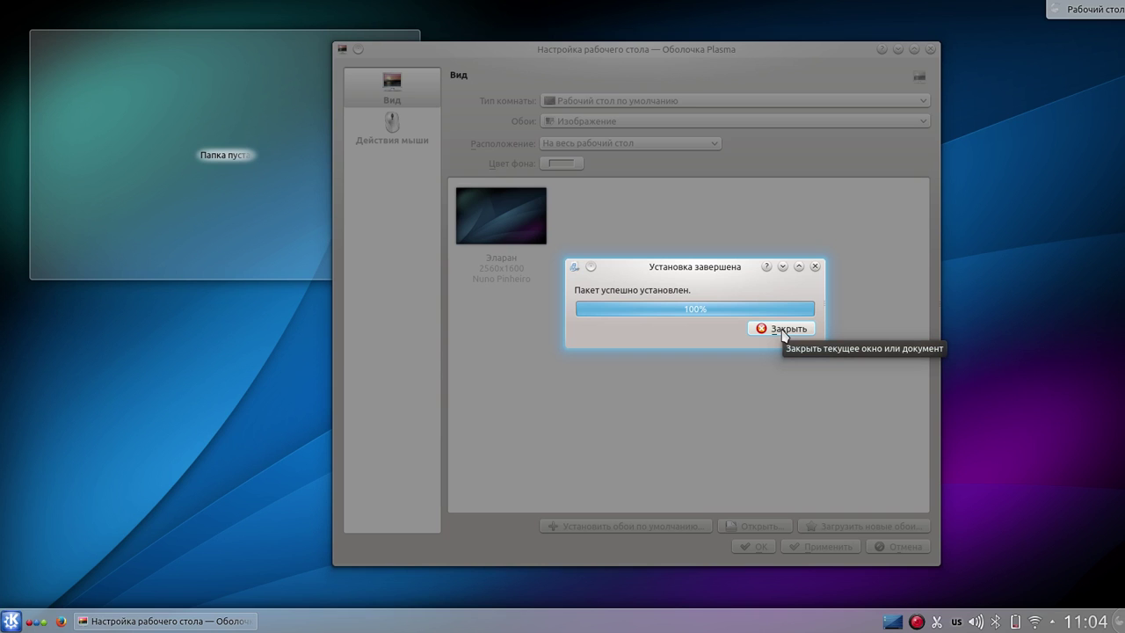
- Dismiss the finished wallpaper installation, maximize the desktop settings, and open the online wallpaper downloader in a maximized window
left_click(782, 330)
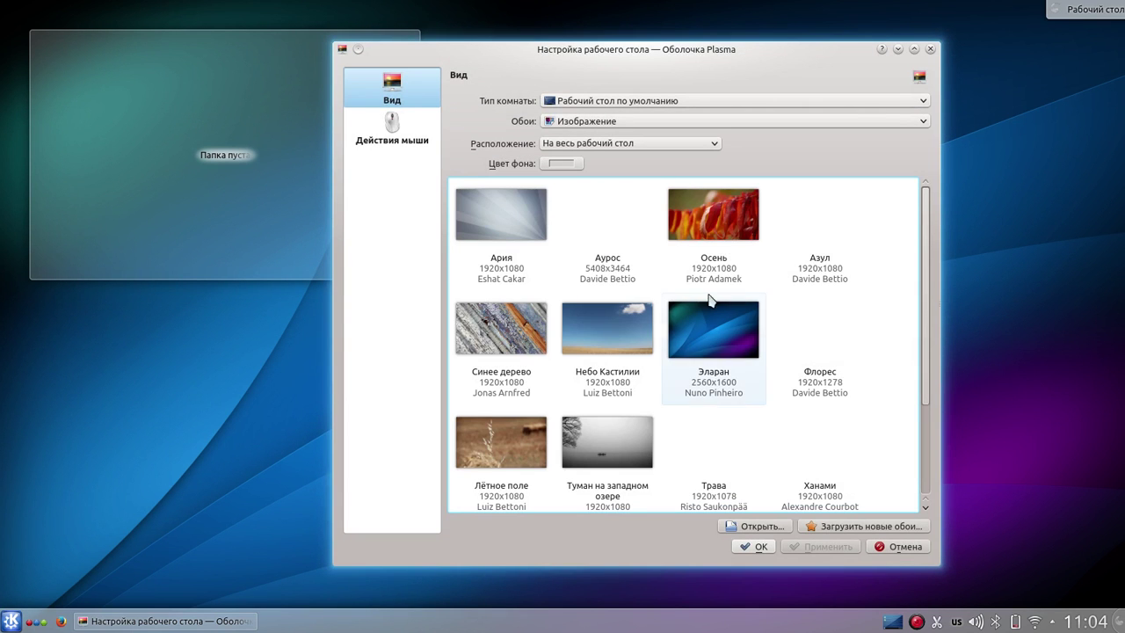
double_click(575, 53)
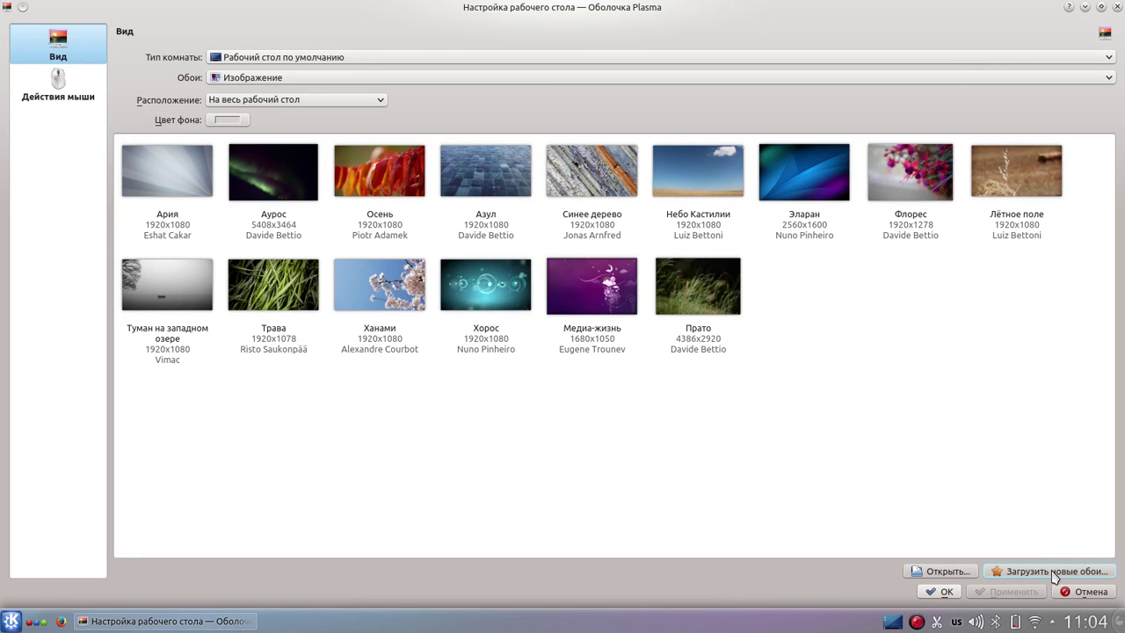
left_click(1054, 573)
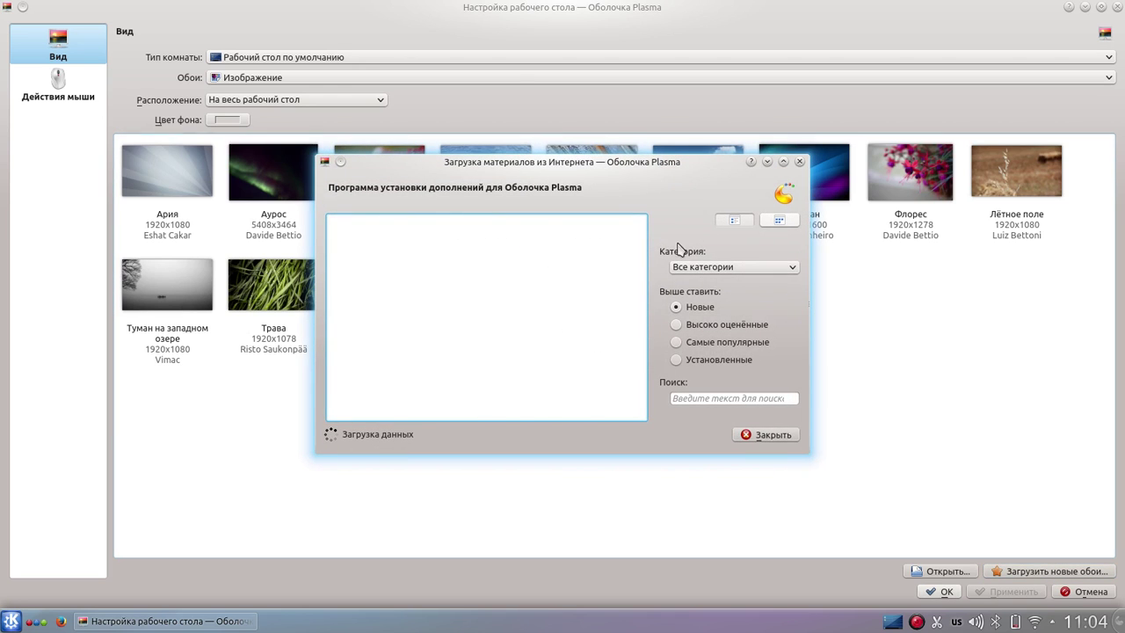
double_click(557, 162)
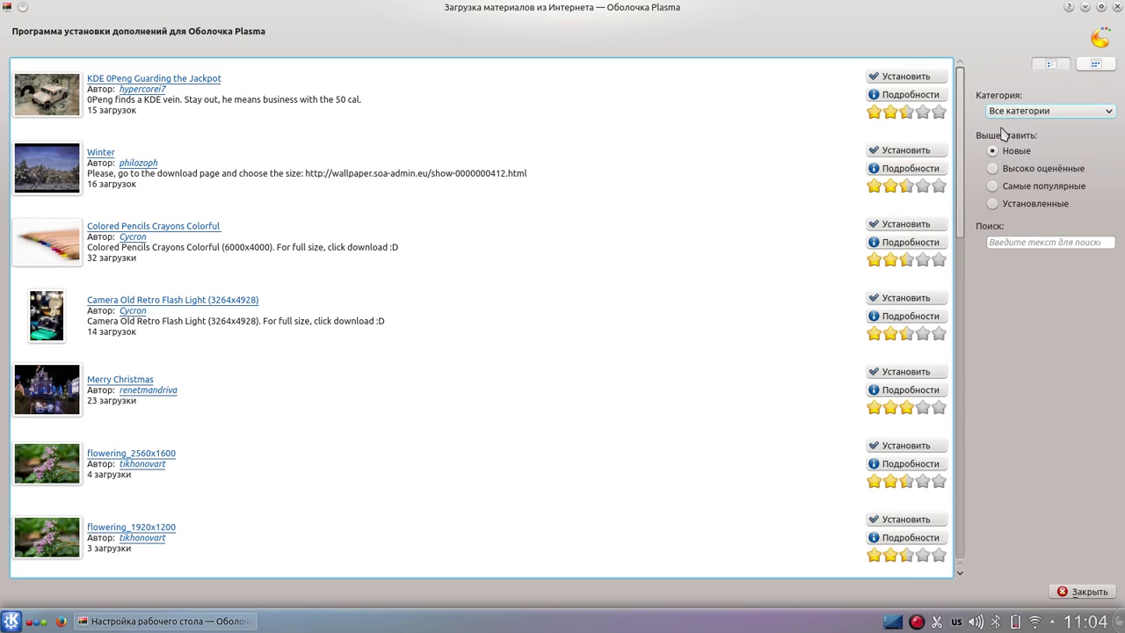
- Sort the online wallpapers by Самые популярные, install Tuxwin and stOrmgreen, and close the downloader
left_click(994, 186)
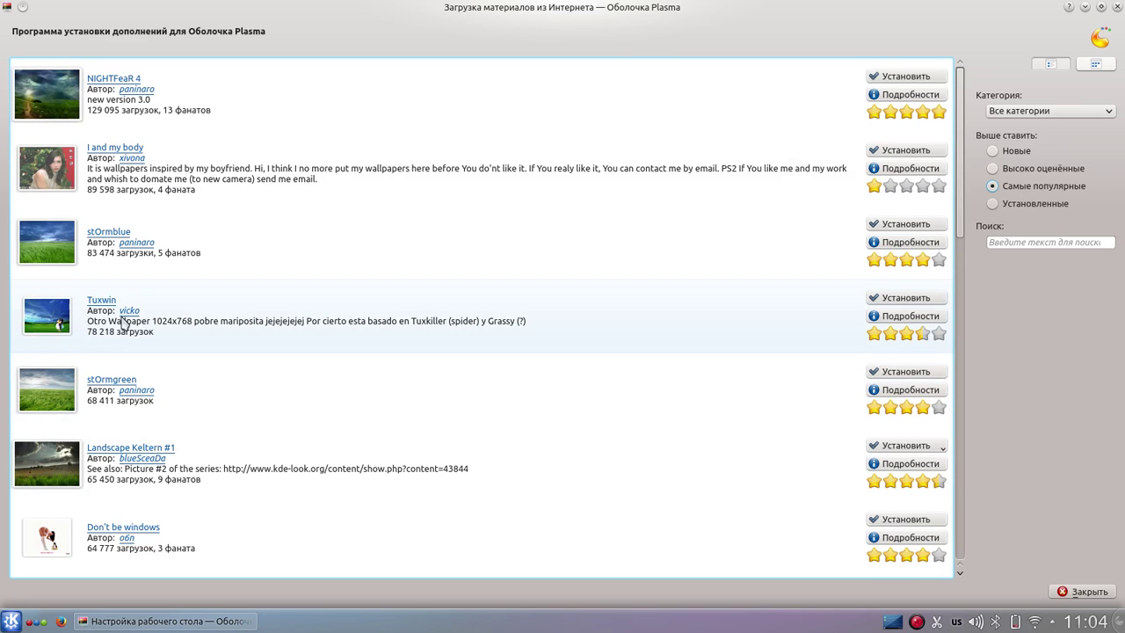
left_click(905, 299)
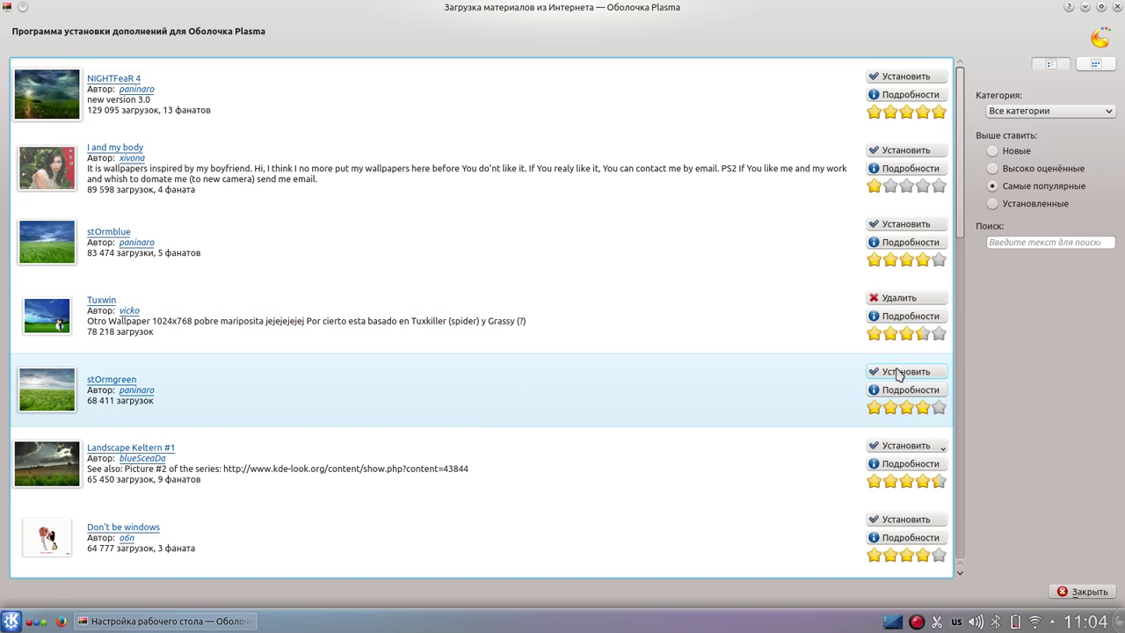
left_click(898, 372)
left_click(1084, 591)
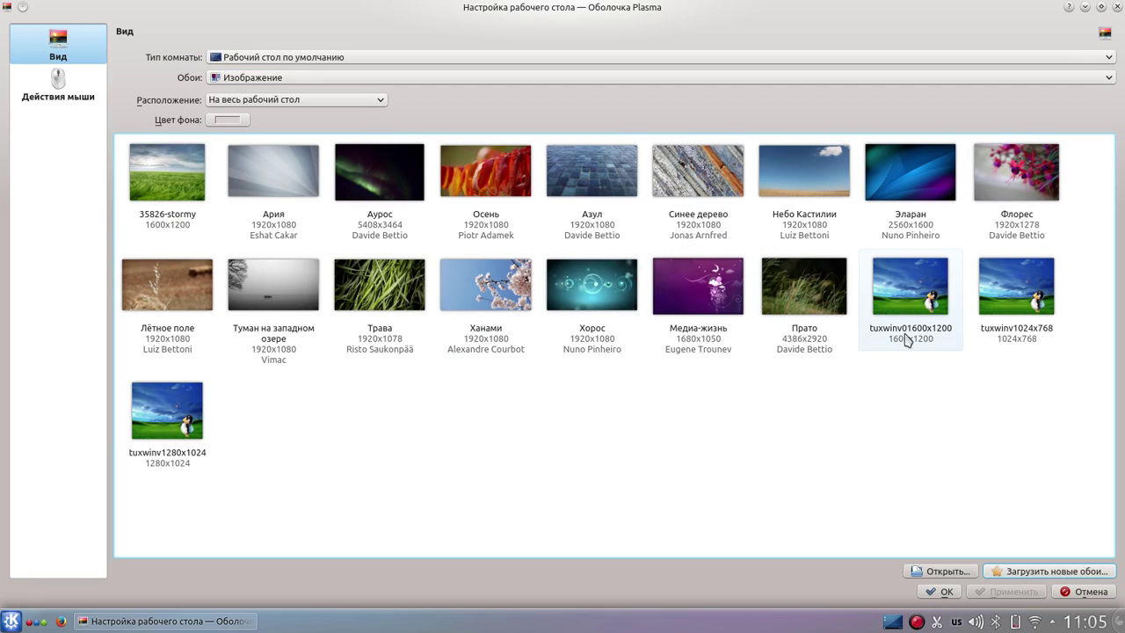
- Apply the tuxwinv01600x1200 wallpaper, view it on the bare desktop, and bring the desktop settings back
left_click(887, 303)
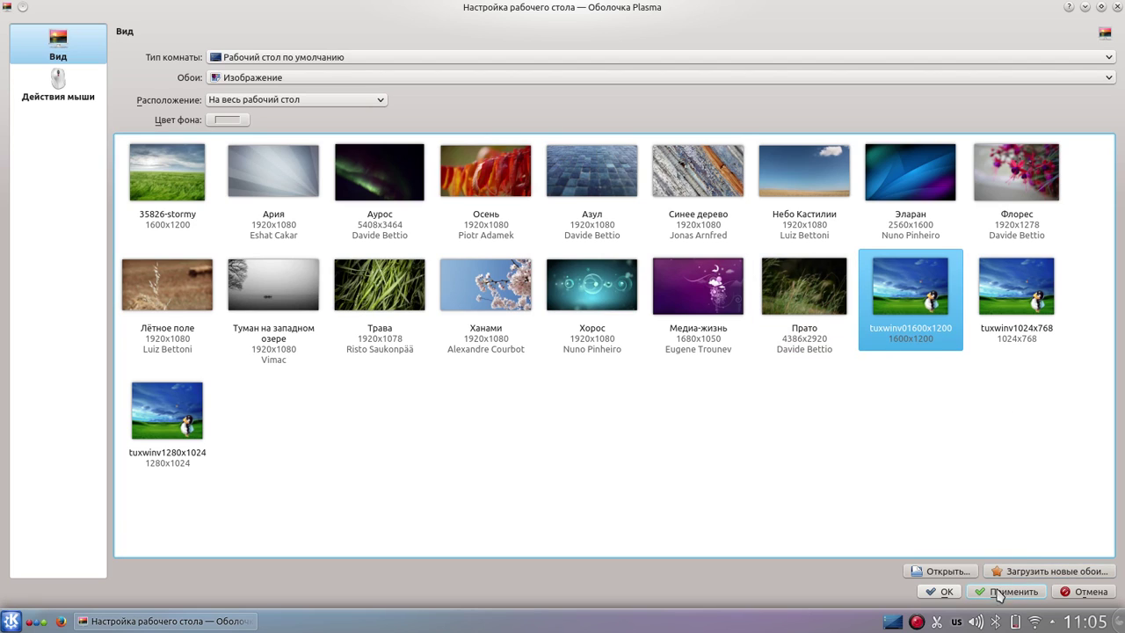
left_click(1006, 591)
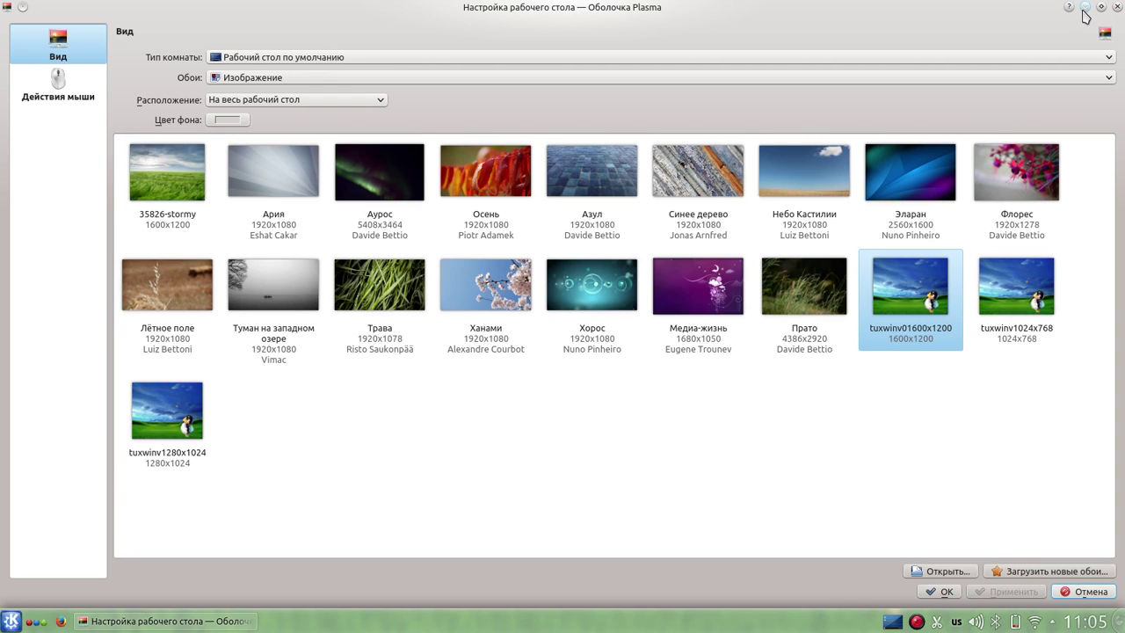
left_click(1084, 8)
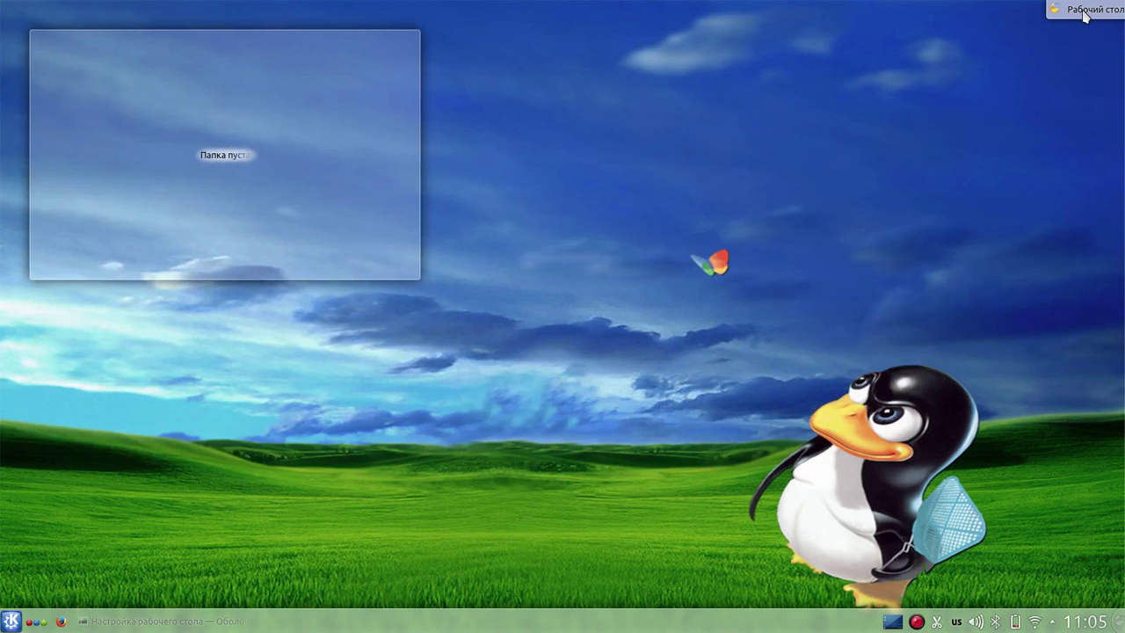
left_click(119, 625)
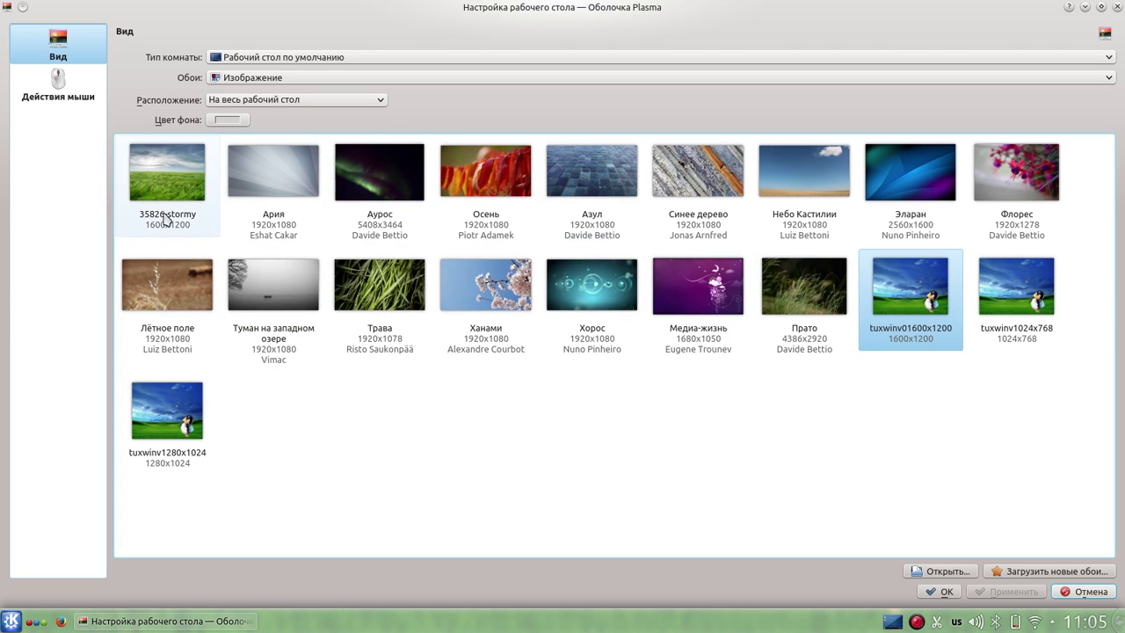
- Apply the 35826-stormy wallpaper, view it on the bare desktop, and bring the desktop settings back
left_click(166, 184)
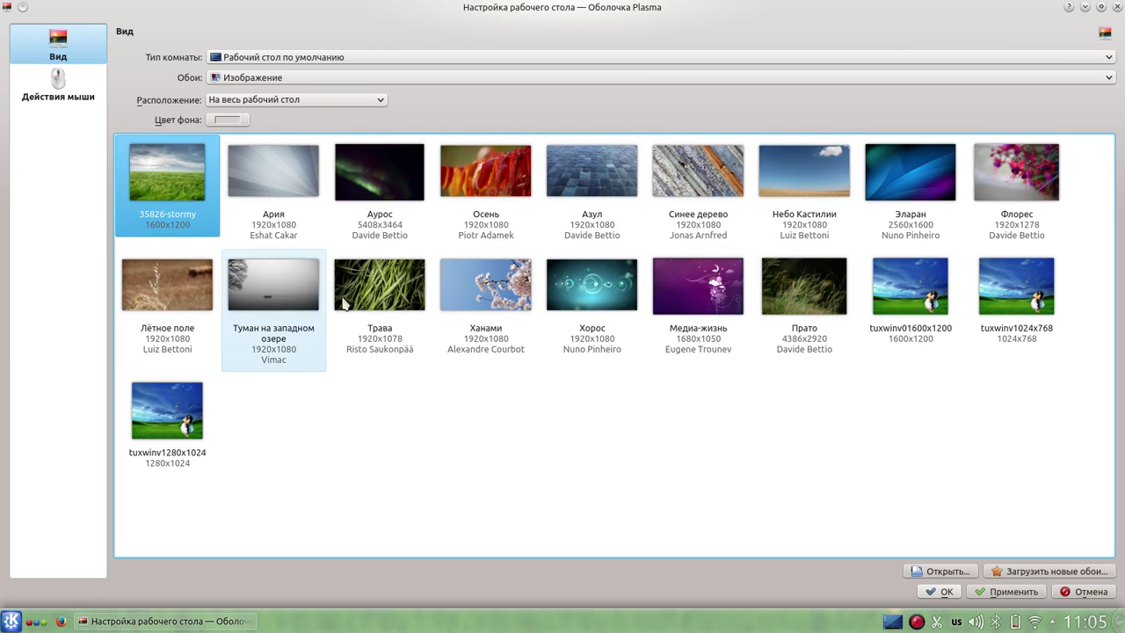
left_click(1015, 594)
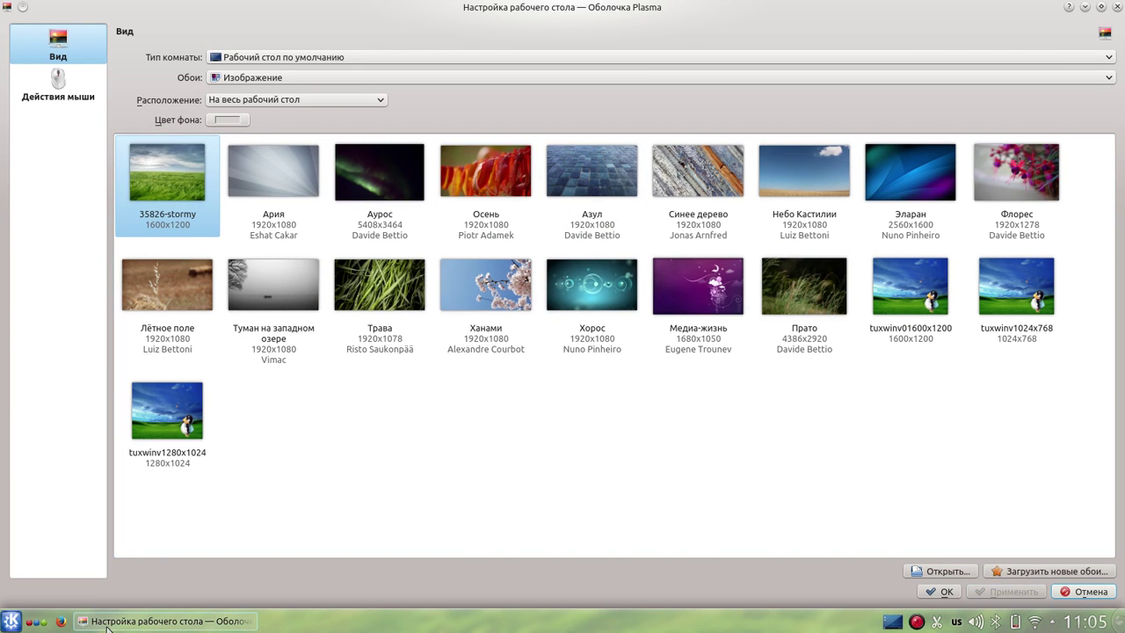
left_click(107, 626)
left_click(107, 626)
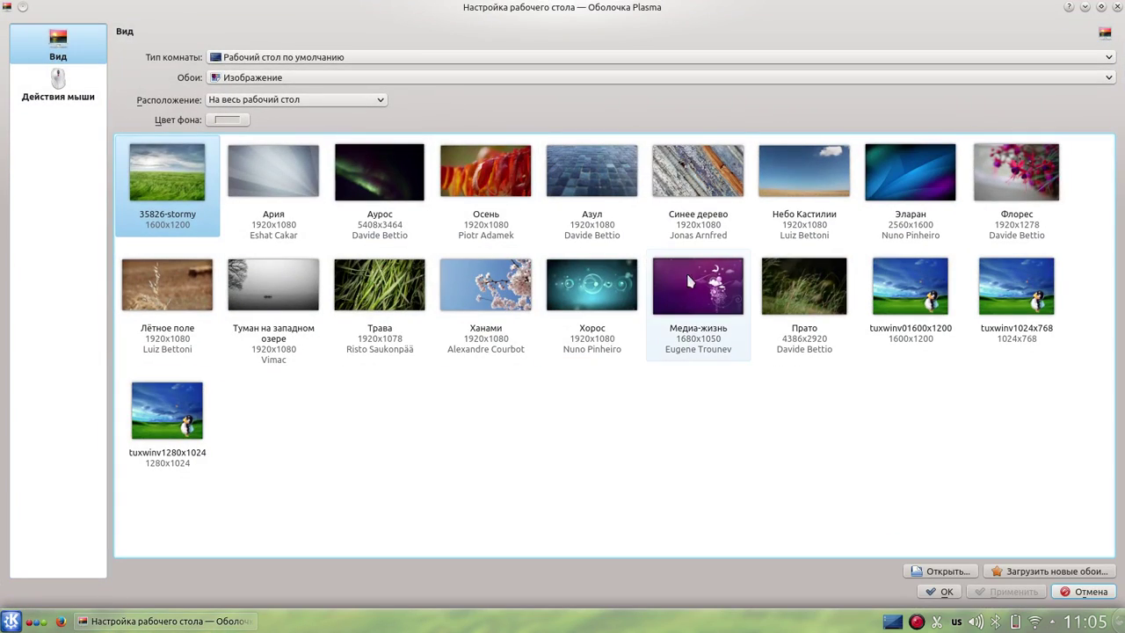
- Set the wallpaper back to Эларан and close the desktop settings with the change accepted
left_click(889, 180)
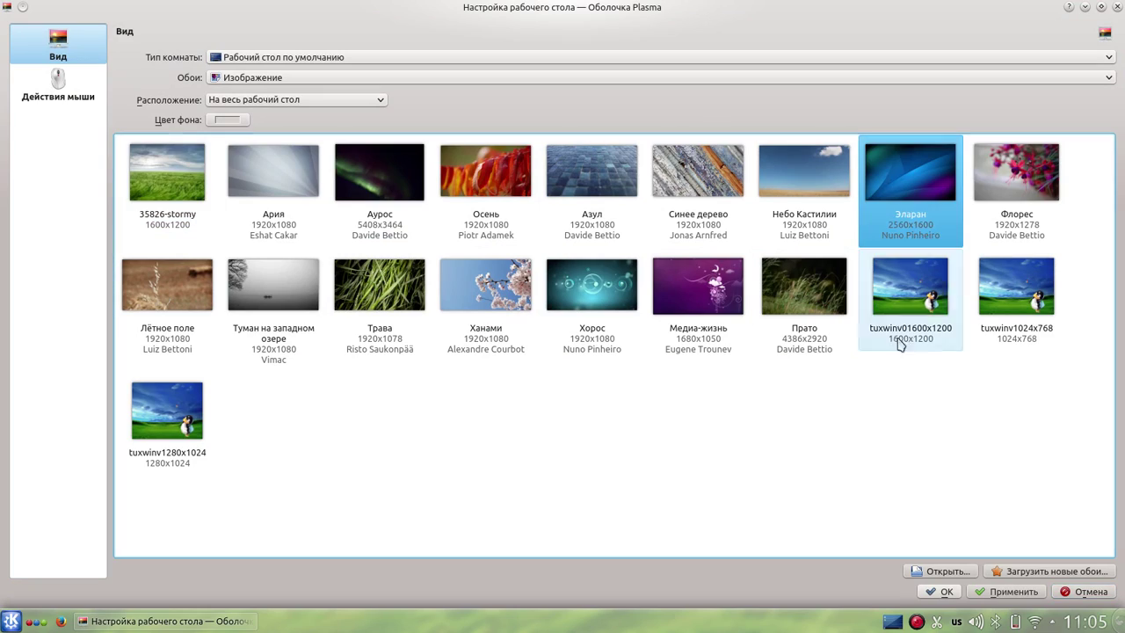
left_click(949, 594)
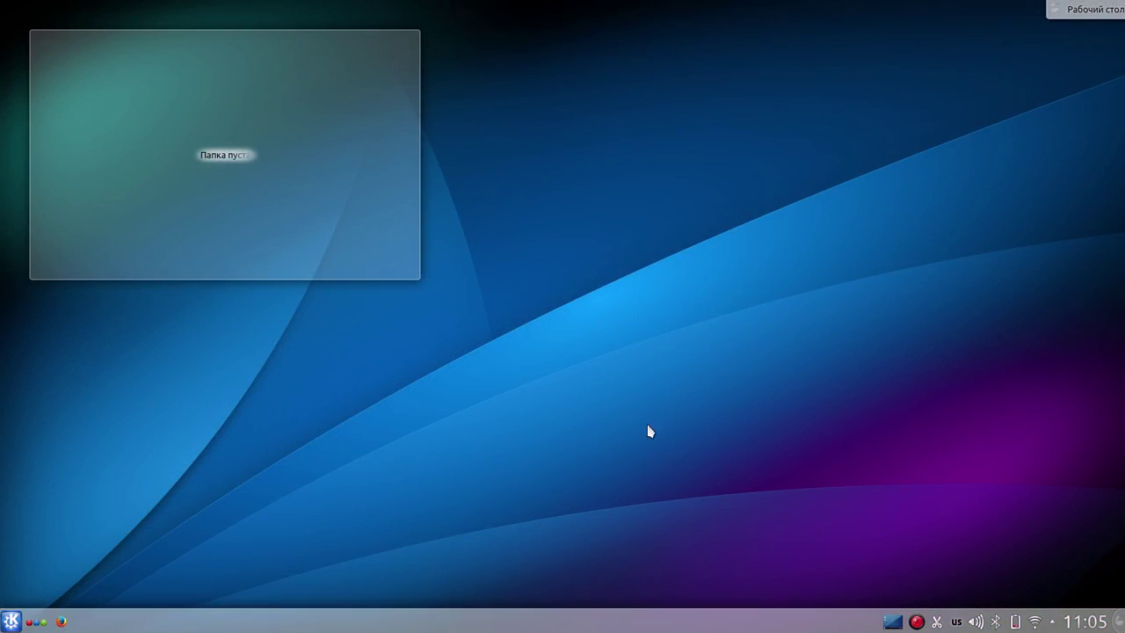
- Open Параметры системы from the launcher's favourites and go to the Блокировщик экрана page of the Экран settings
left_click(12, 622)
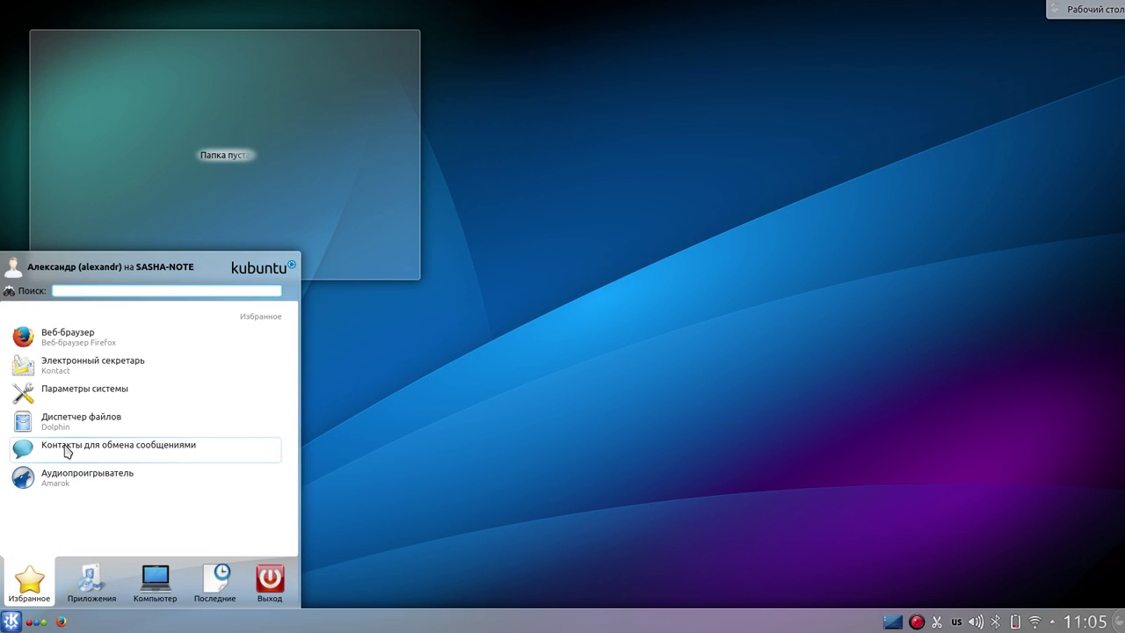
left_click(70, 394)
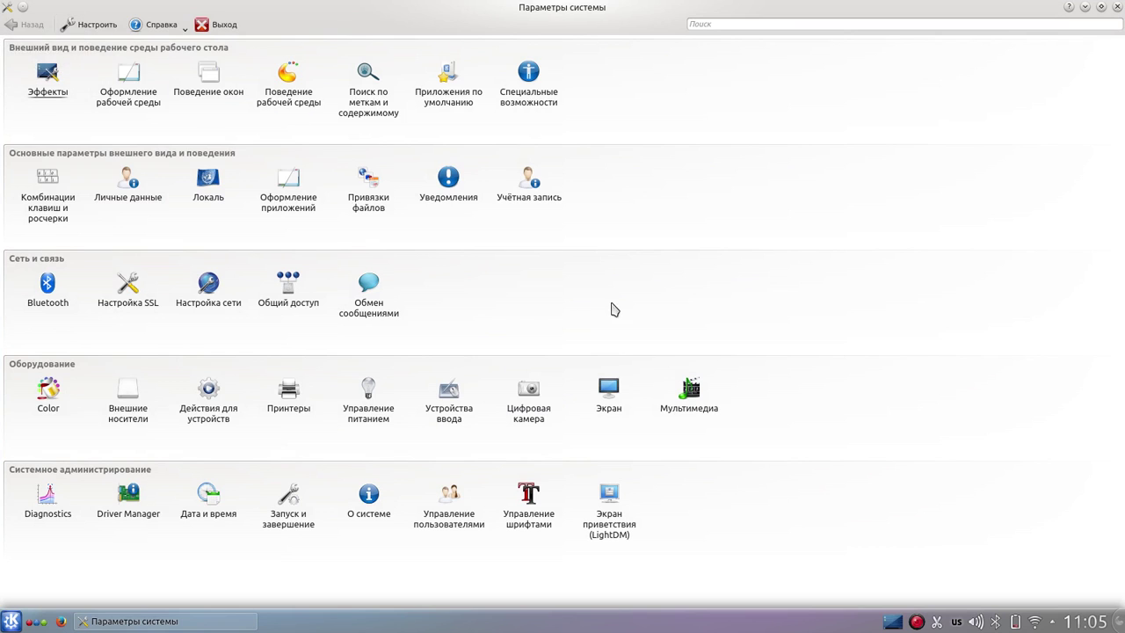
left_click(607, 391)
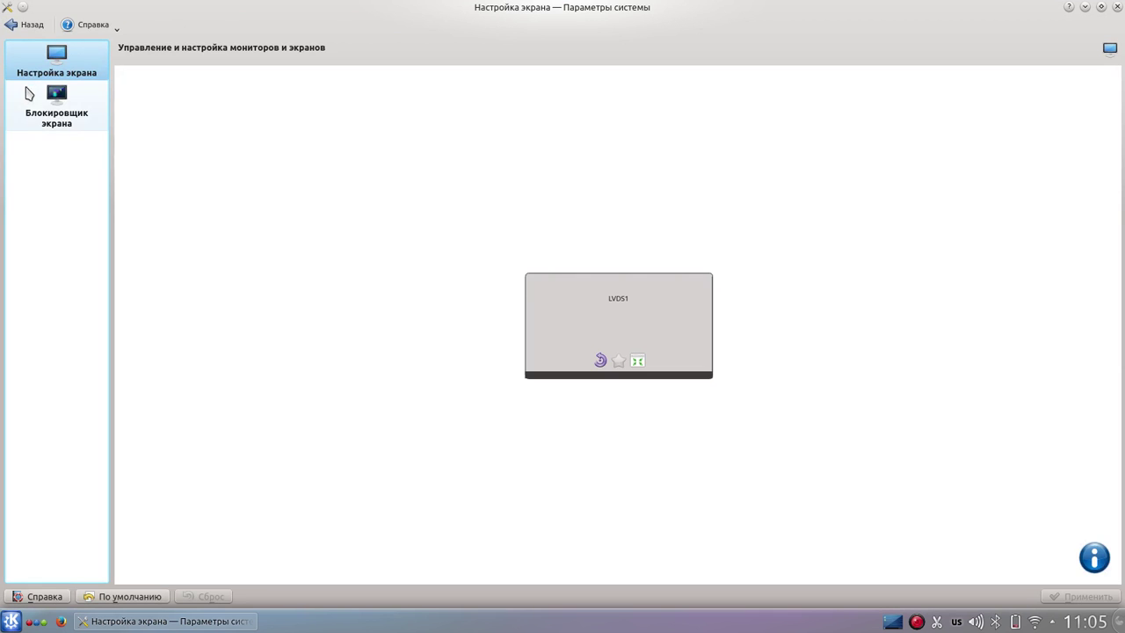
left_click(34, 101)
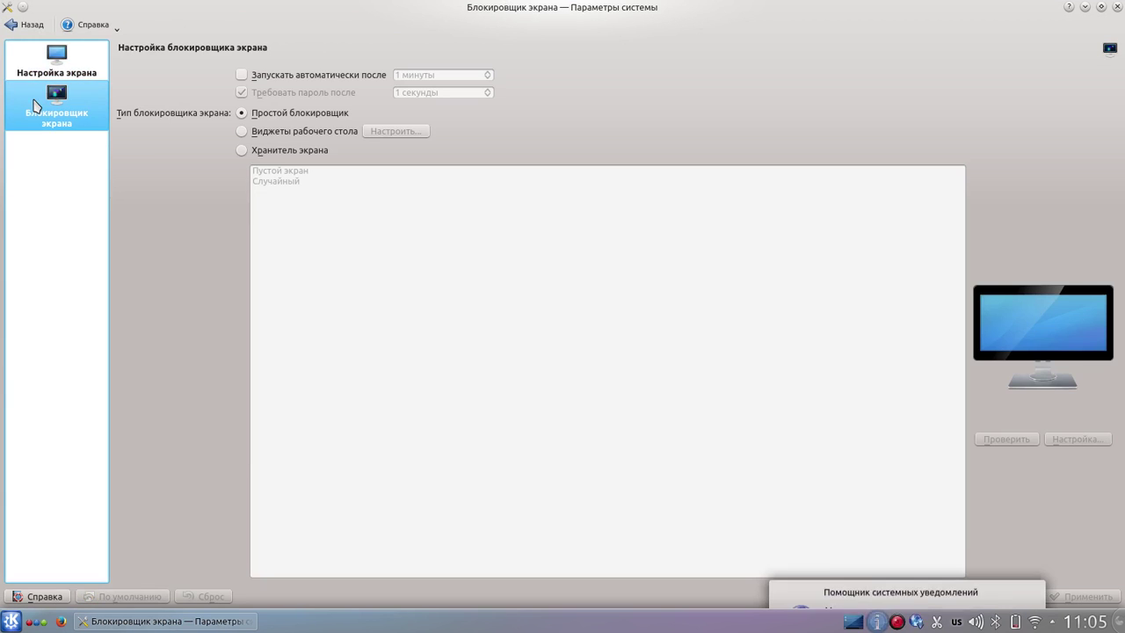
- Choose Хранитель экрана as the locker type and install the offered Установка хранителей экрана package, authenticating with the account password
left_click(241, 150)
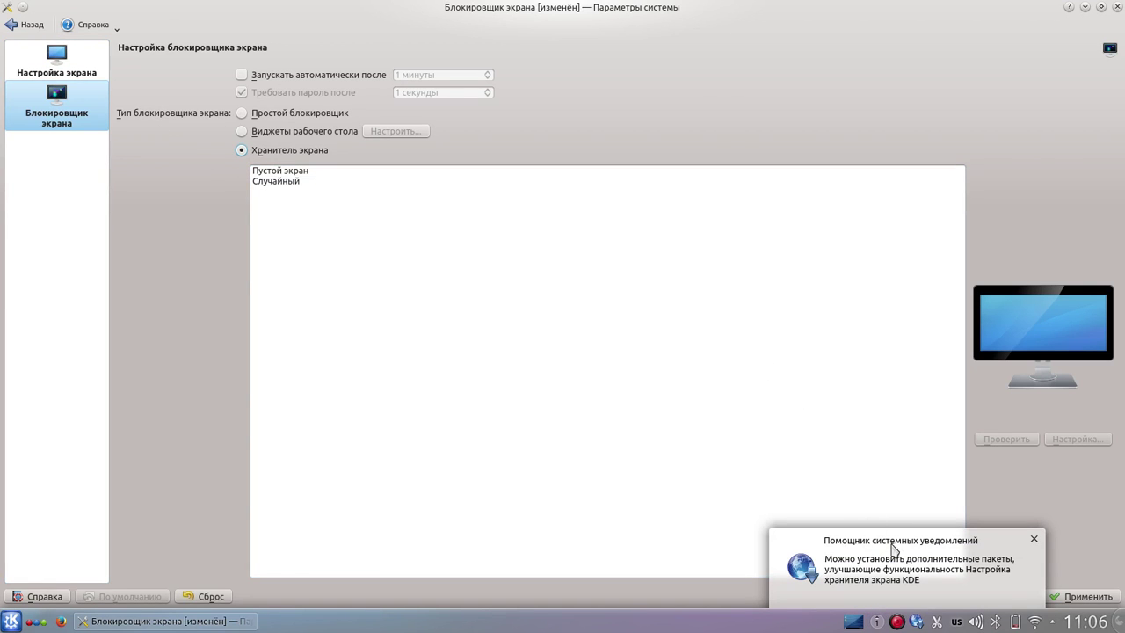
left_click(916, 621)
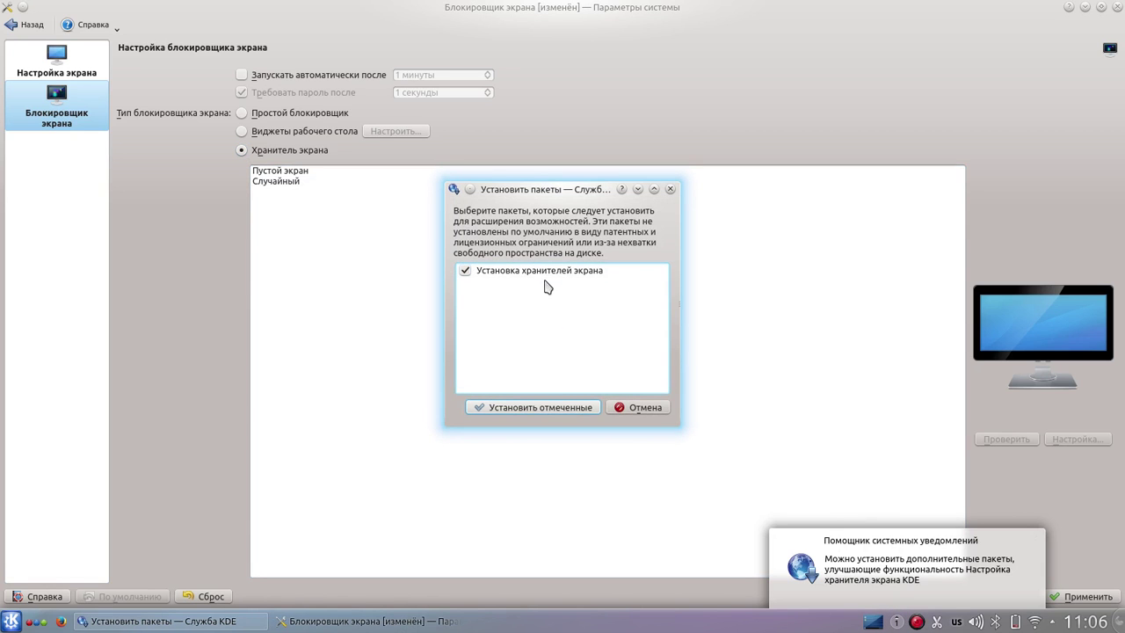
left_click(518, 411)
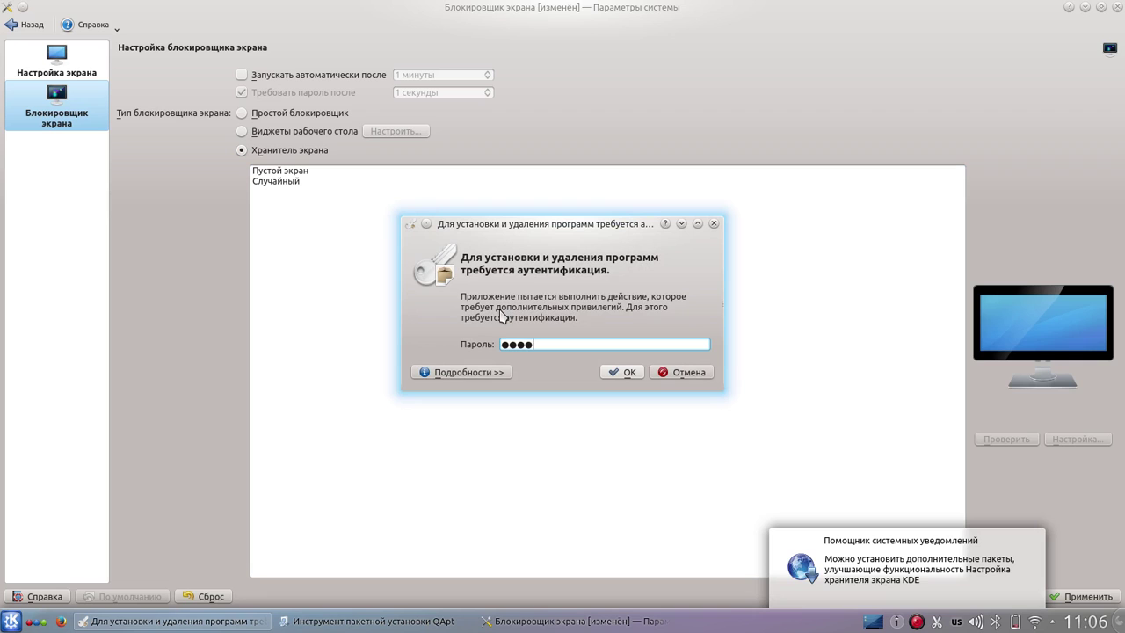
key("Return")
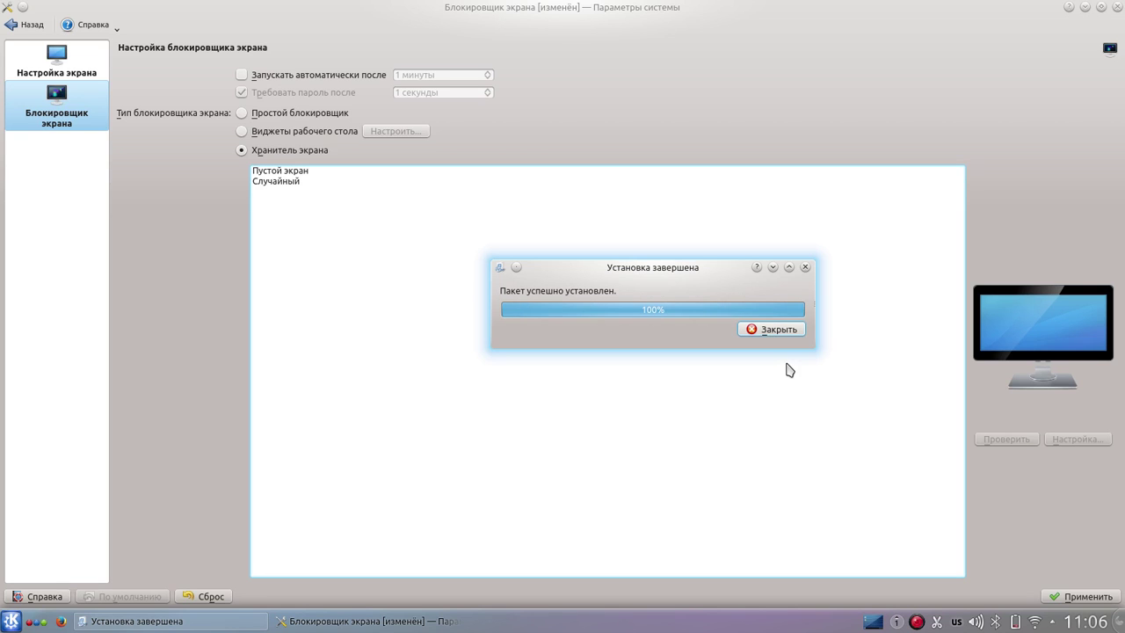
left_click(774, 330)
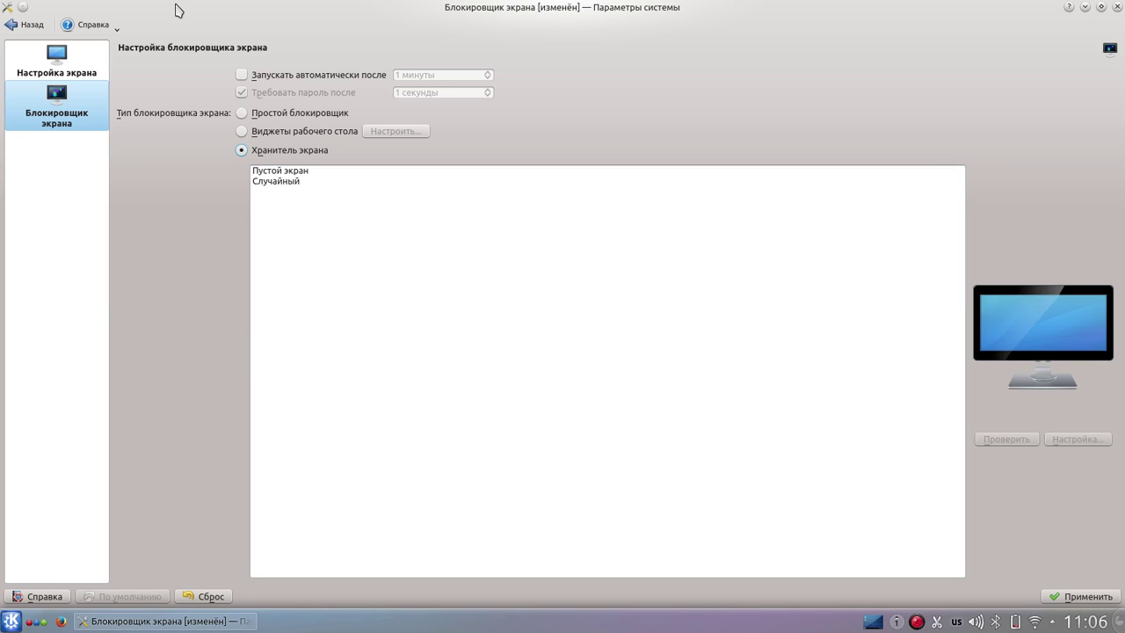
- Enable automatic locking after 10 minutes, choose Простой блокировщик as the locker type, and apply the settings
left_click(241, 76)
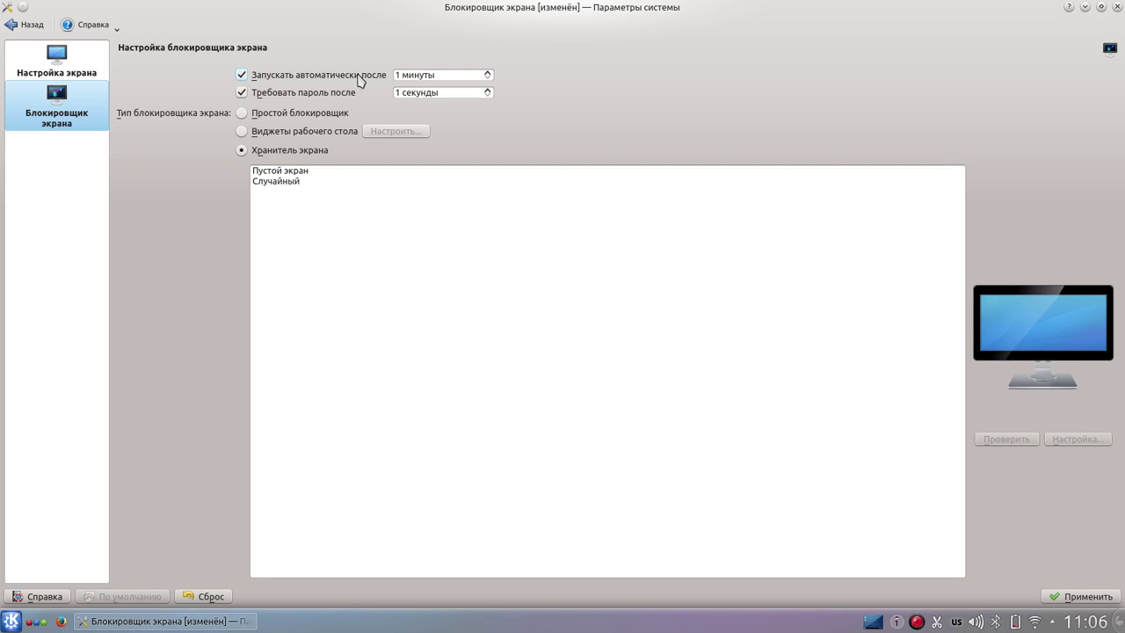
left_click(464, 76)
left_click(490, 74)
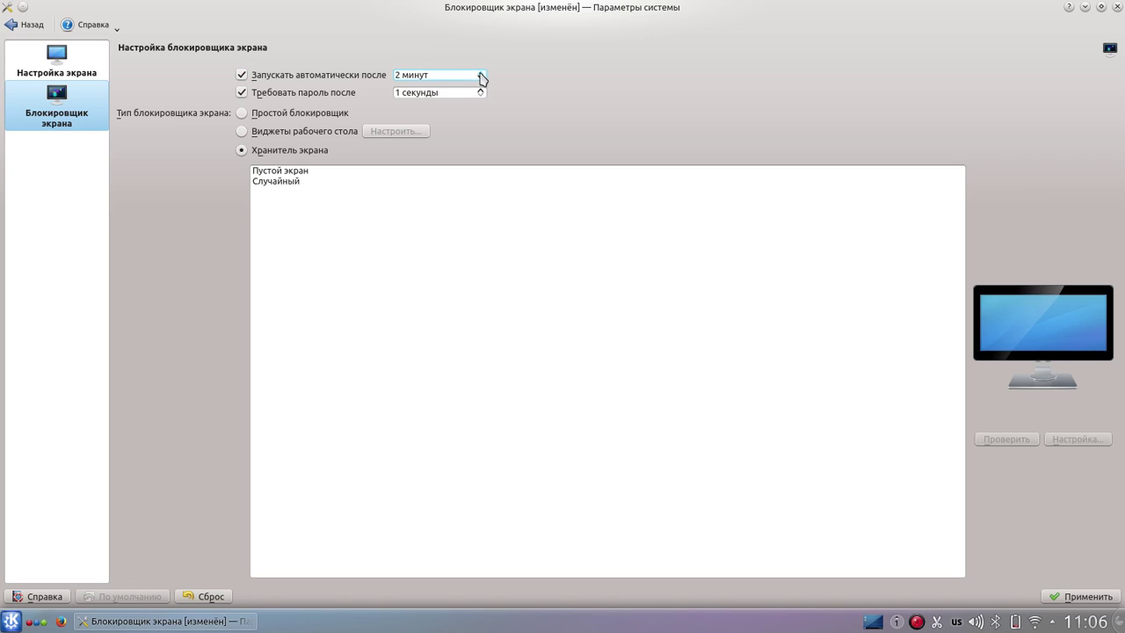
left_click(481, 74)
left_click(482, 76)
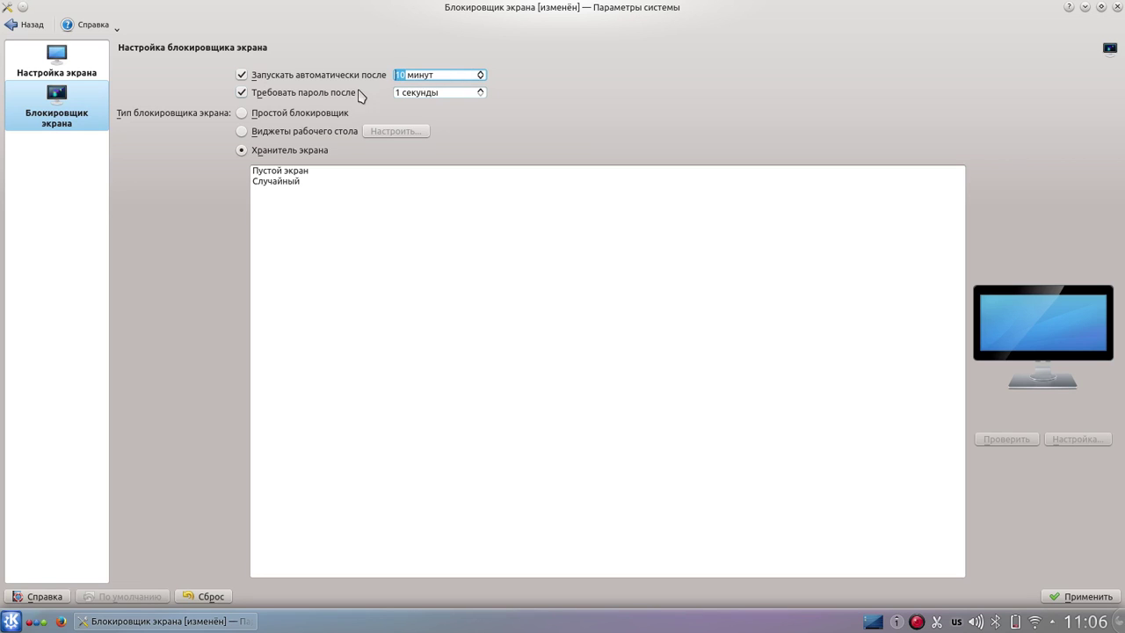
left_click(273, 112)
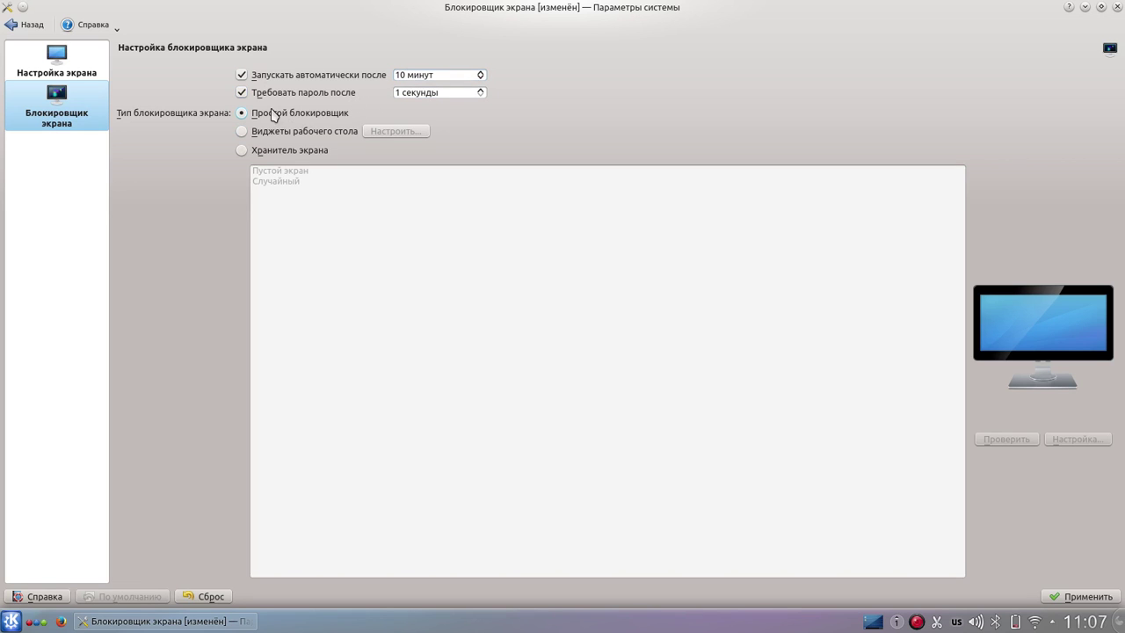
left_click(1087, 597)
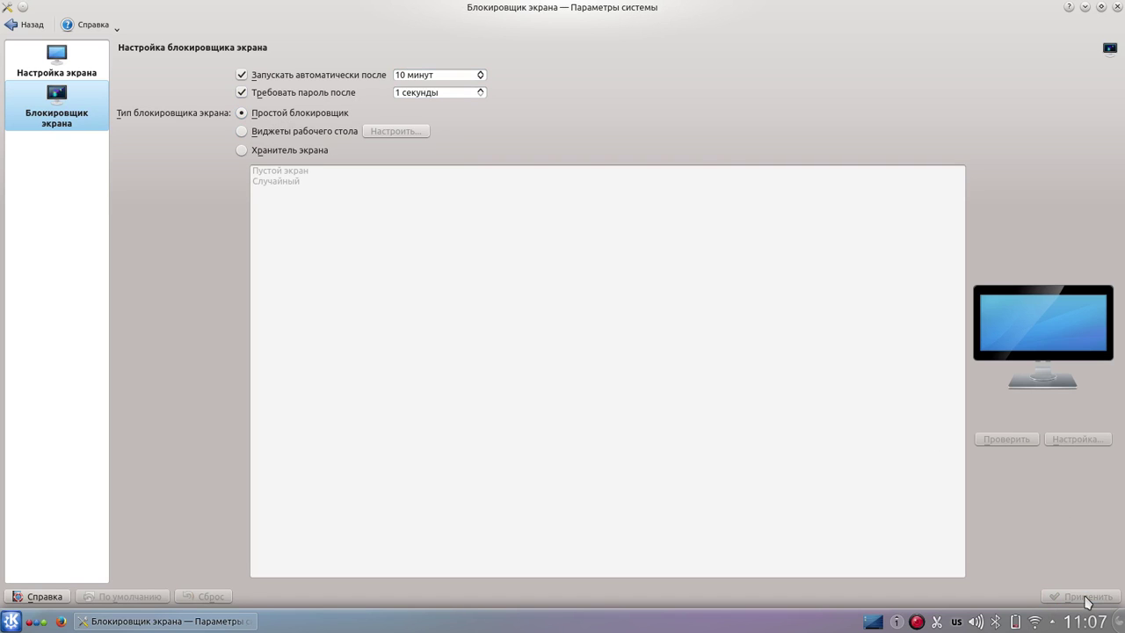
- Leave the Экран settings and close Параметры системы
left_click(40, 60)
left_click(53, 110)
left_click(14, 60)
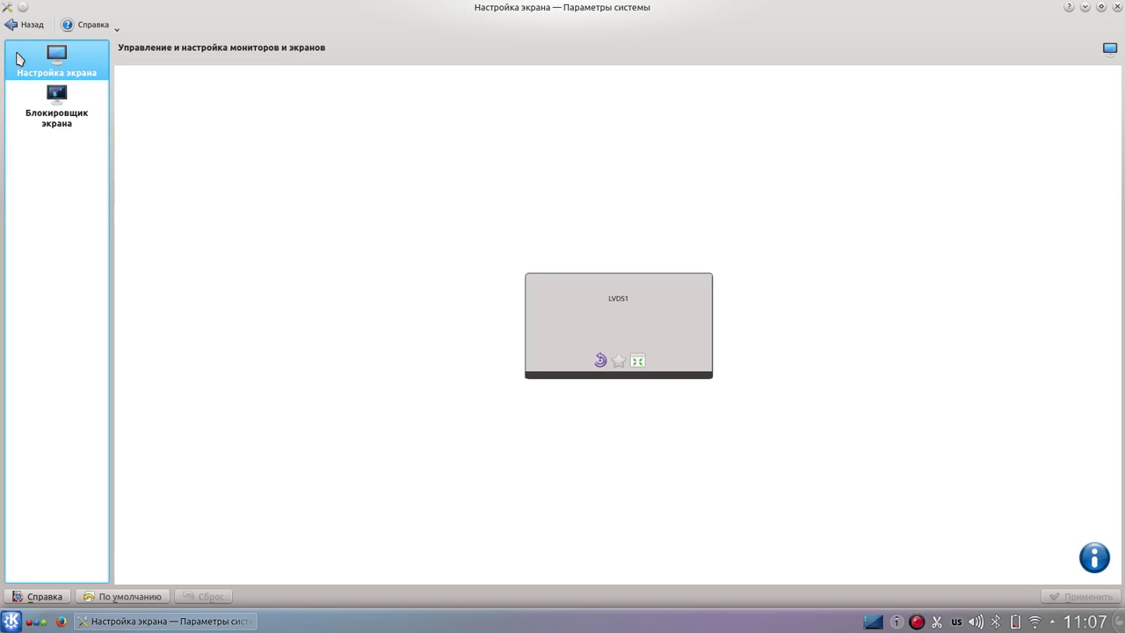
left_click(9, 26)
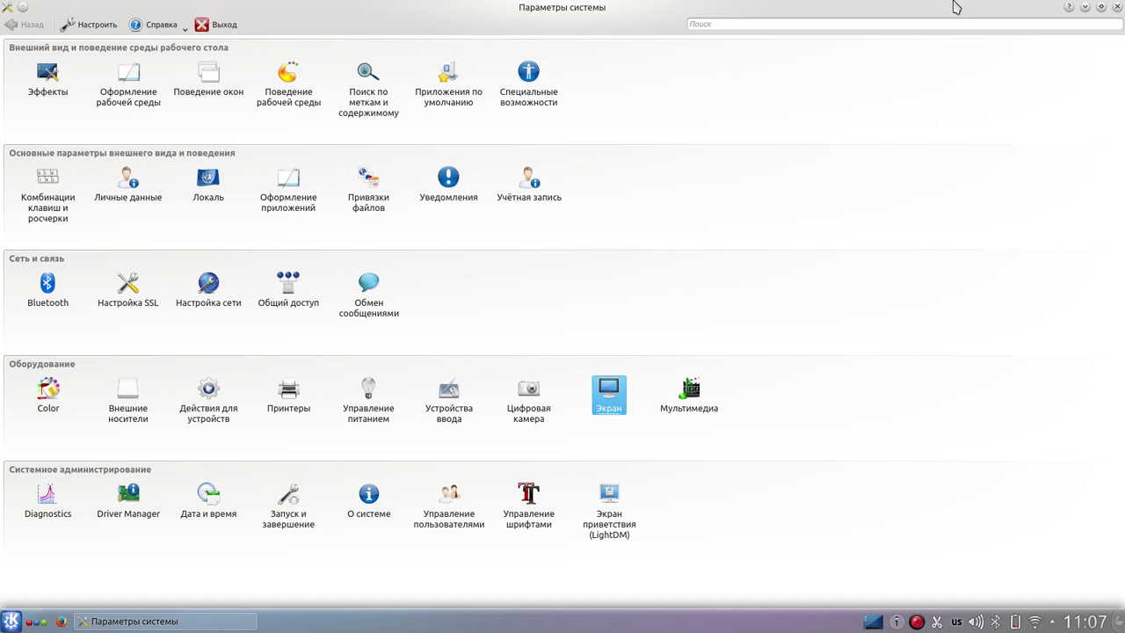
left_click(1116, 6)
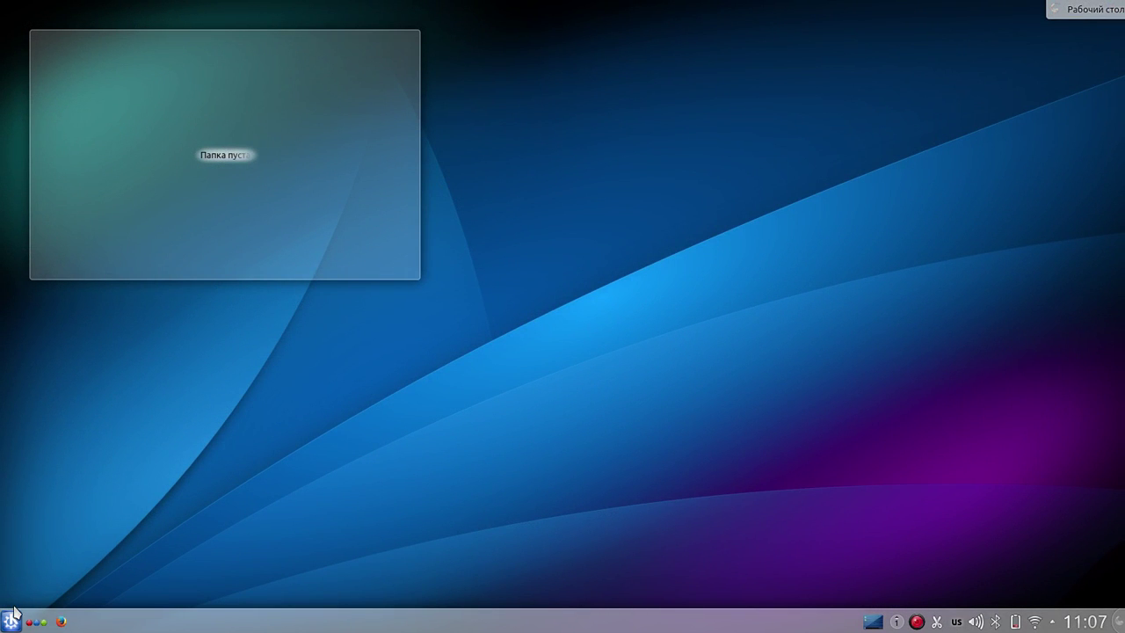
- Reopen Параметры системы from the launcher's favourites and return to the Блокировщик экрана page of the Экран settings
left_click(12, 618)
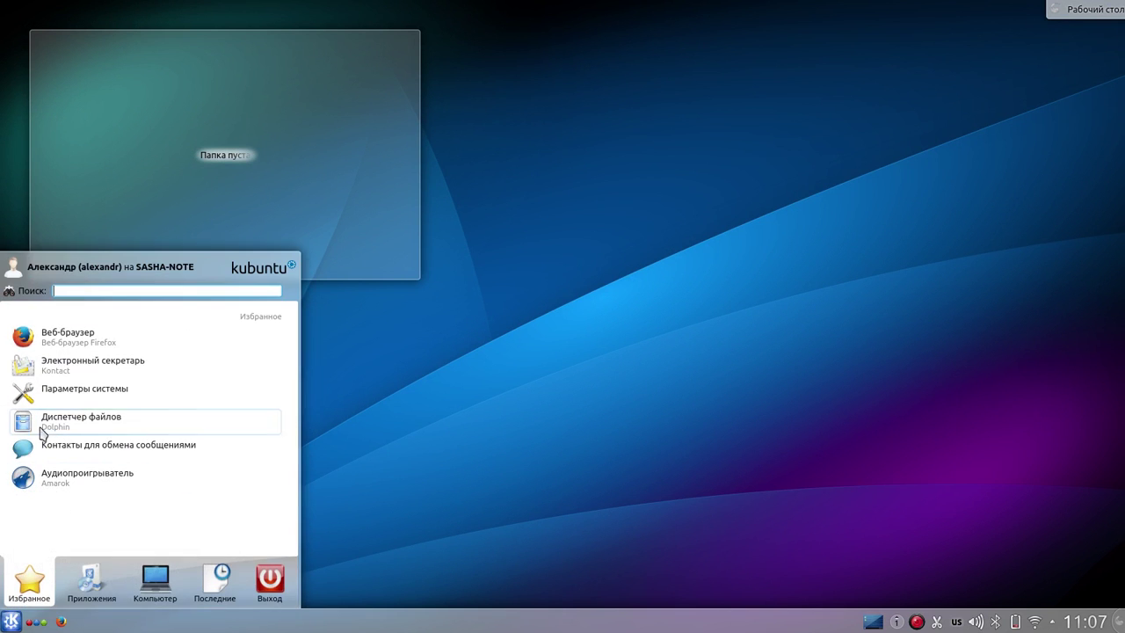
left_click(107, 389)
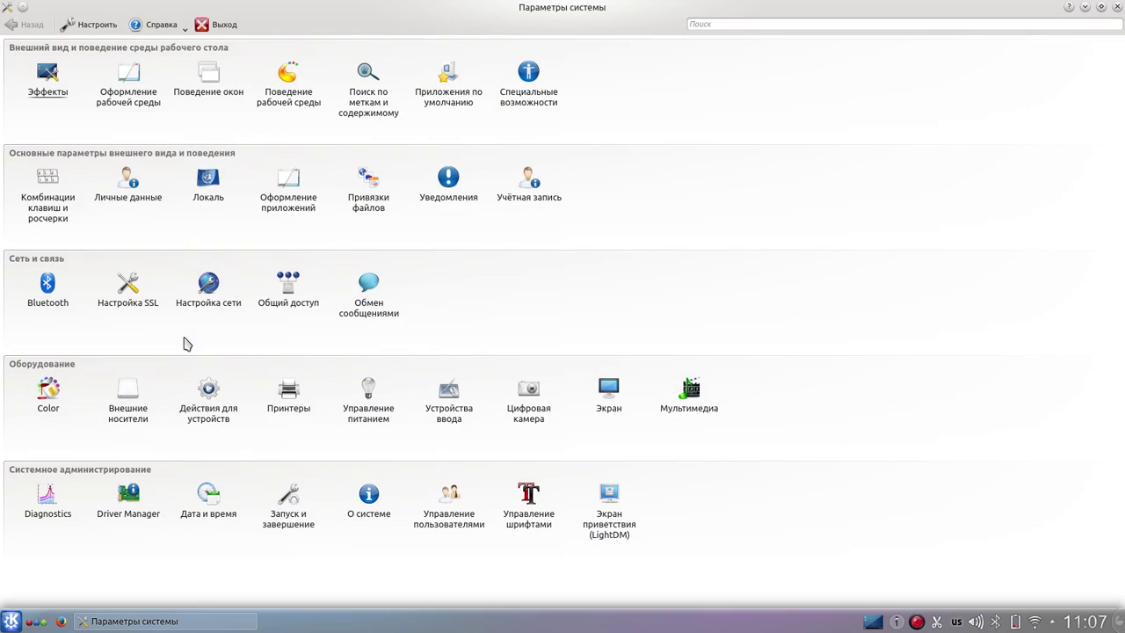
left_click(606, 394)
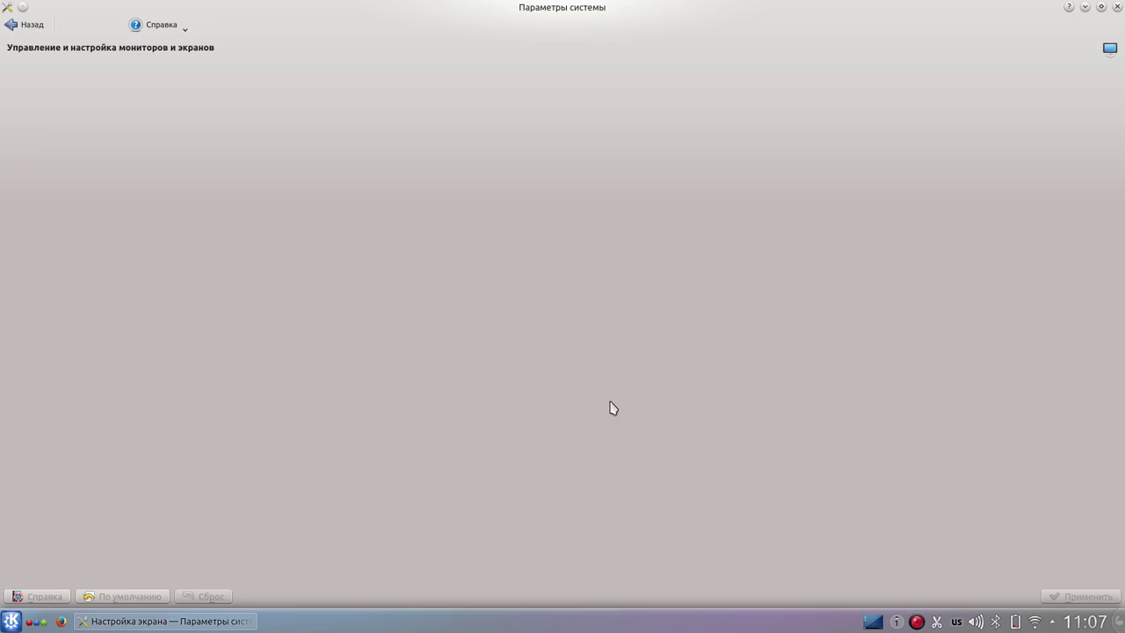
left_click(55, 101)
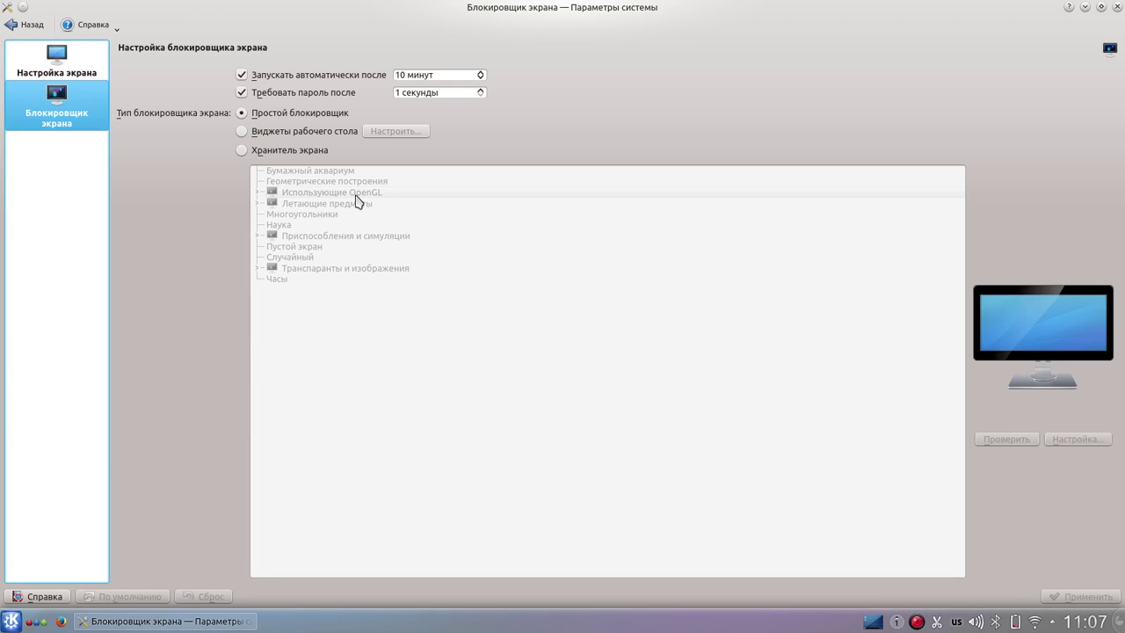
- Choose Хранитель экрана with the Часы screensaver, test it in full screen, and leave the test
left_click(277, 153)
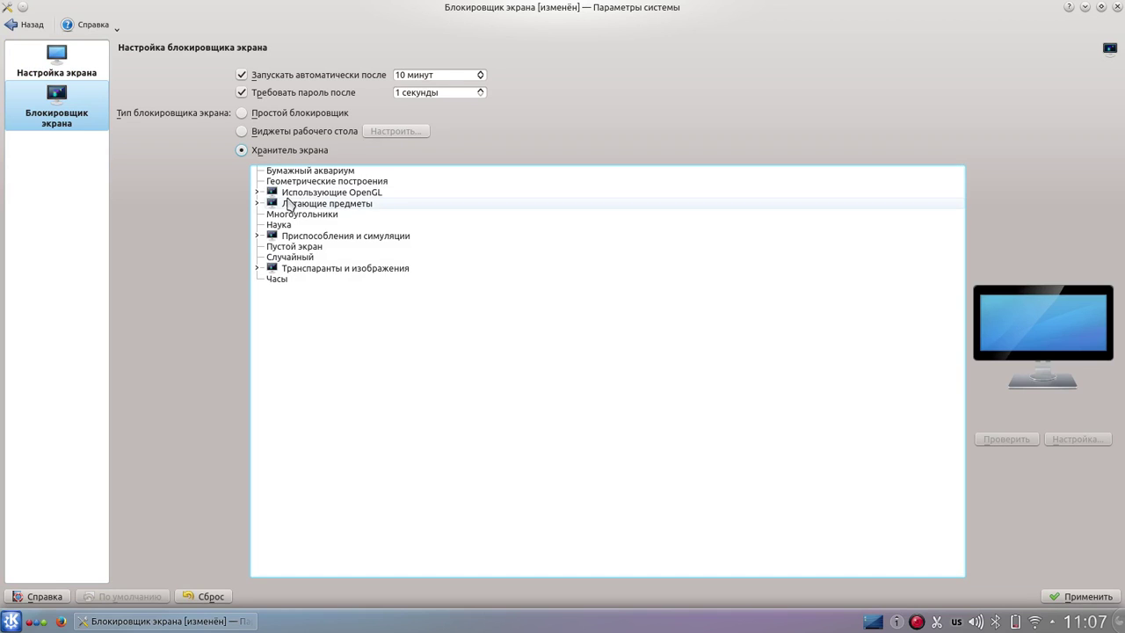
left_click(275, 281)
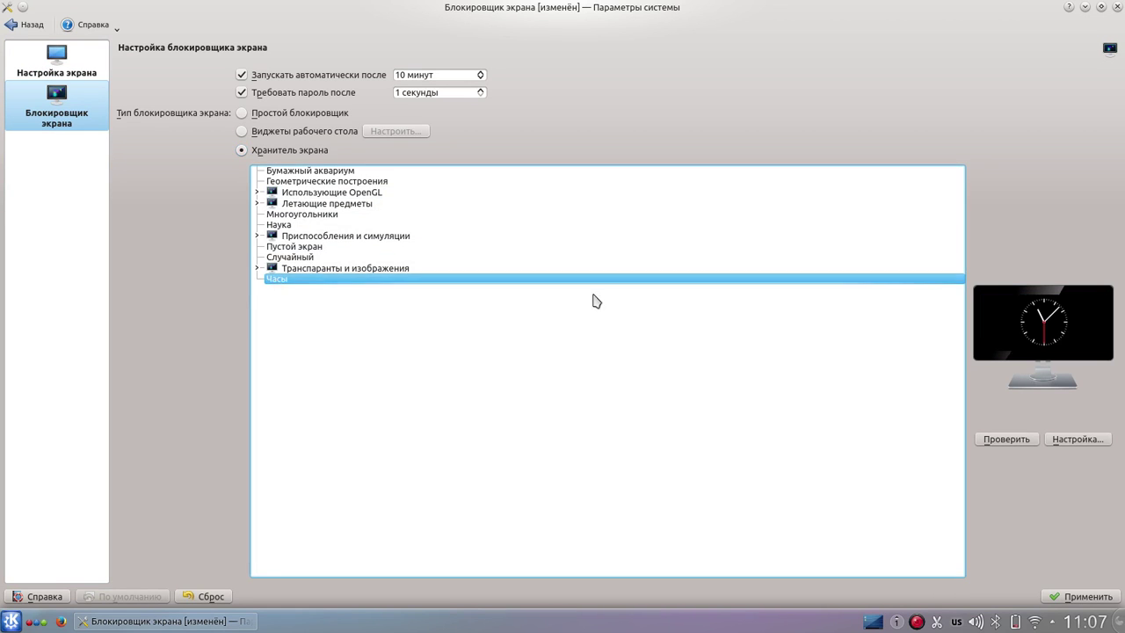
left_click(1010, 439)
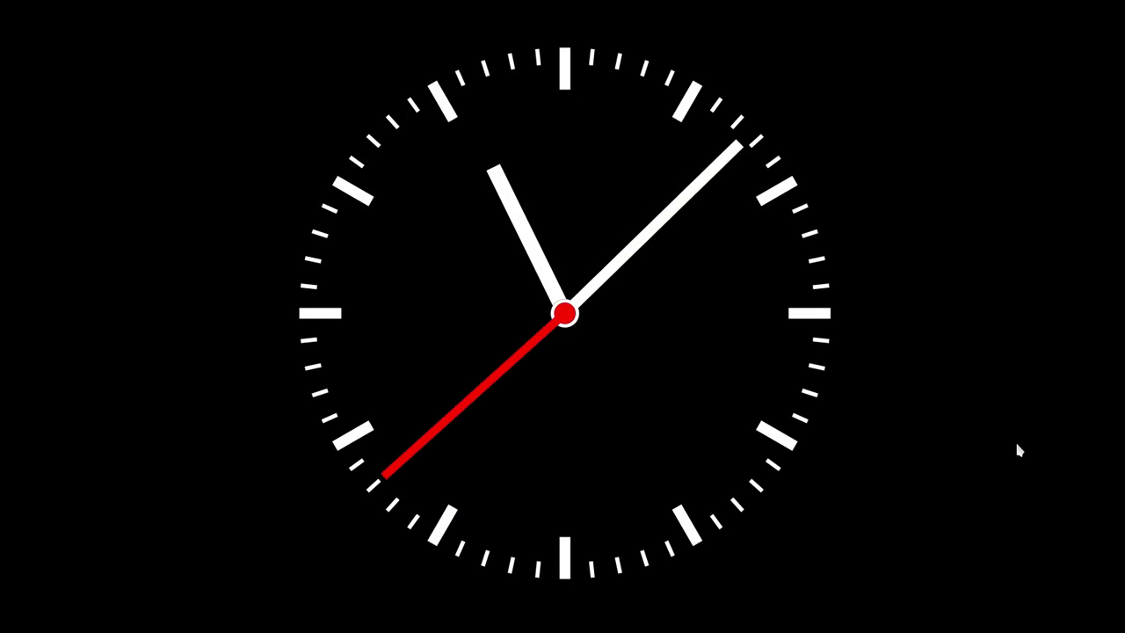
left_click(727, 292)
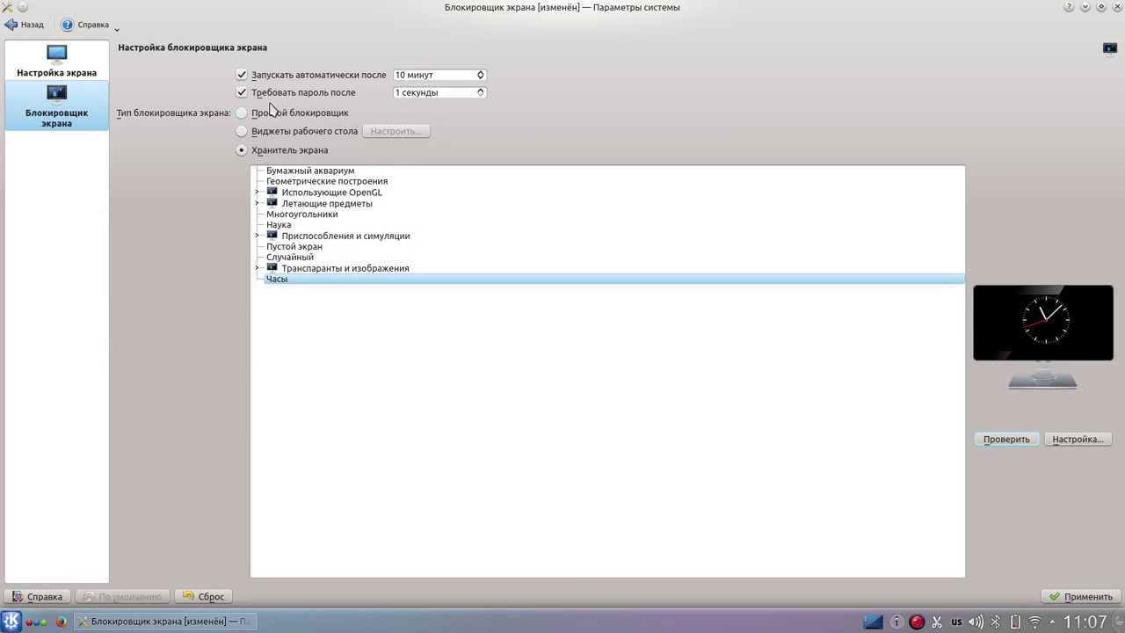
- Choose Виджеты рабочего стола as the locker type and set its wallpaper to 35826-stormy
left_click(243, 131)
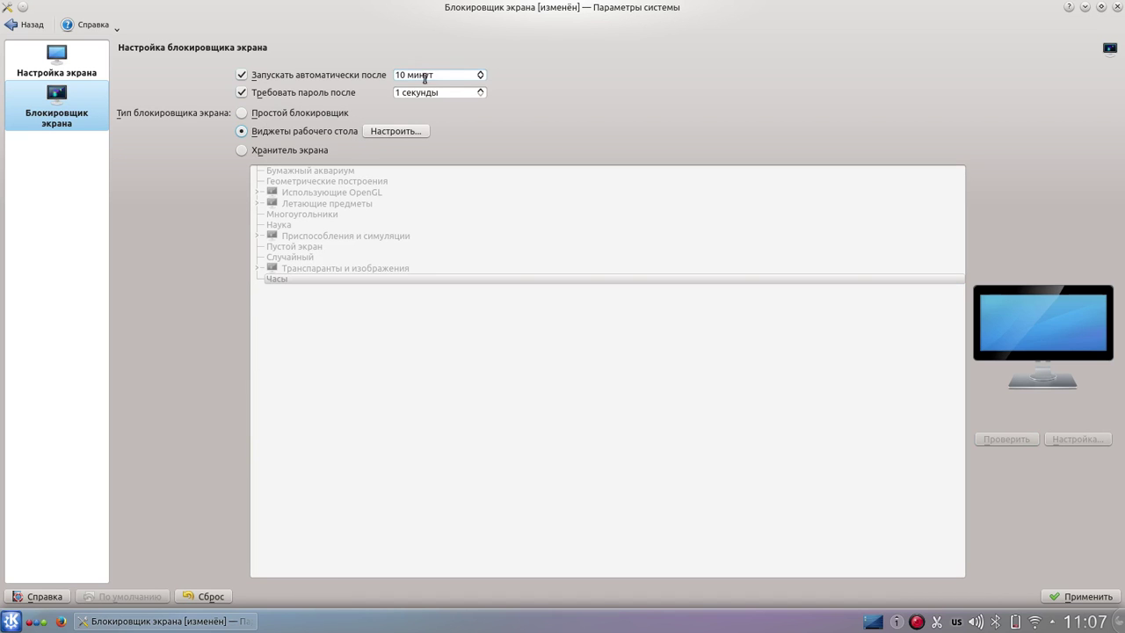
left_click(410, 133)
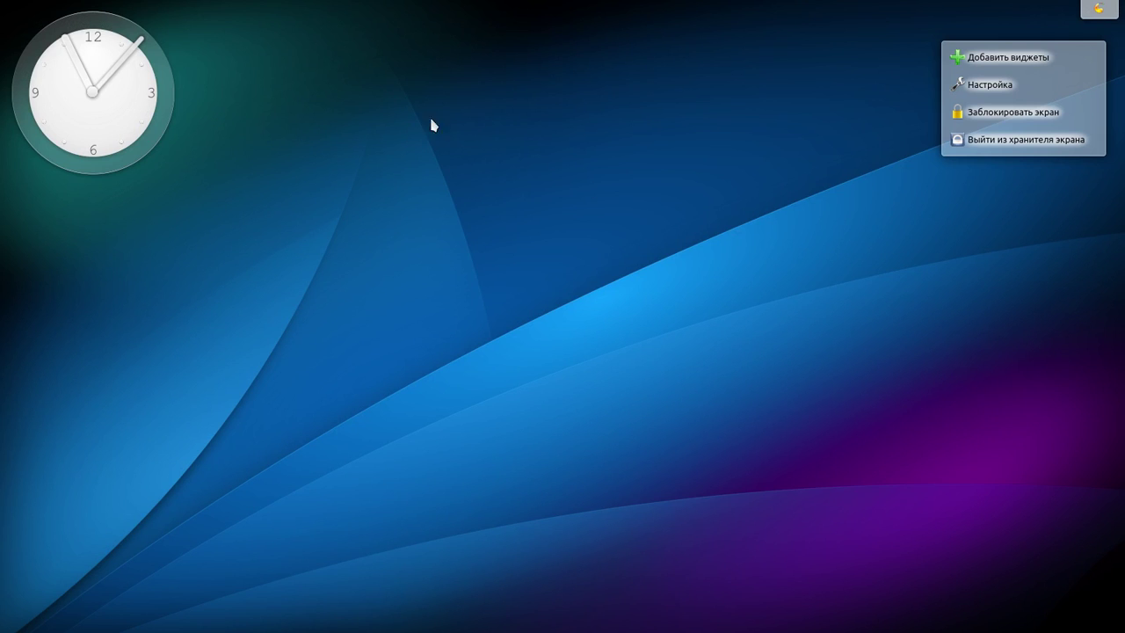
left_click(986, 86)
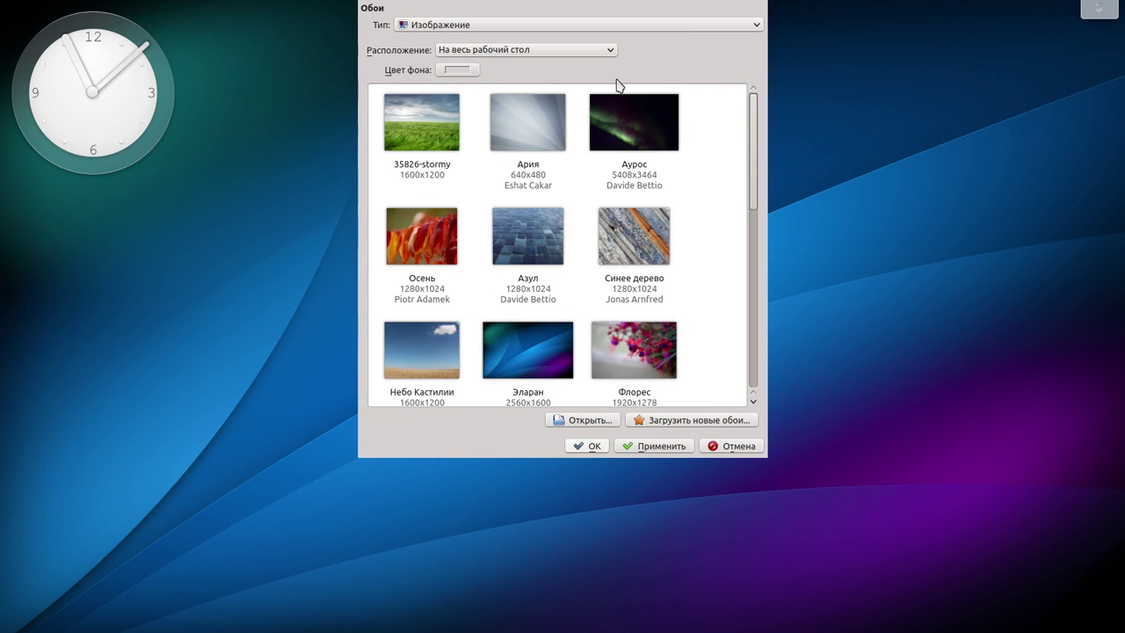
left_click_drag(756, 100, 730, 118)
left_click(431, 138)
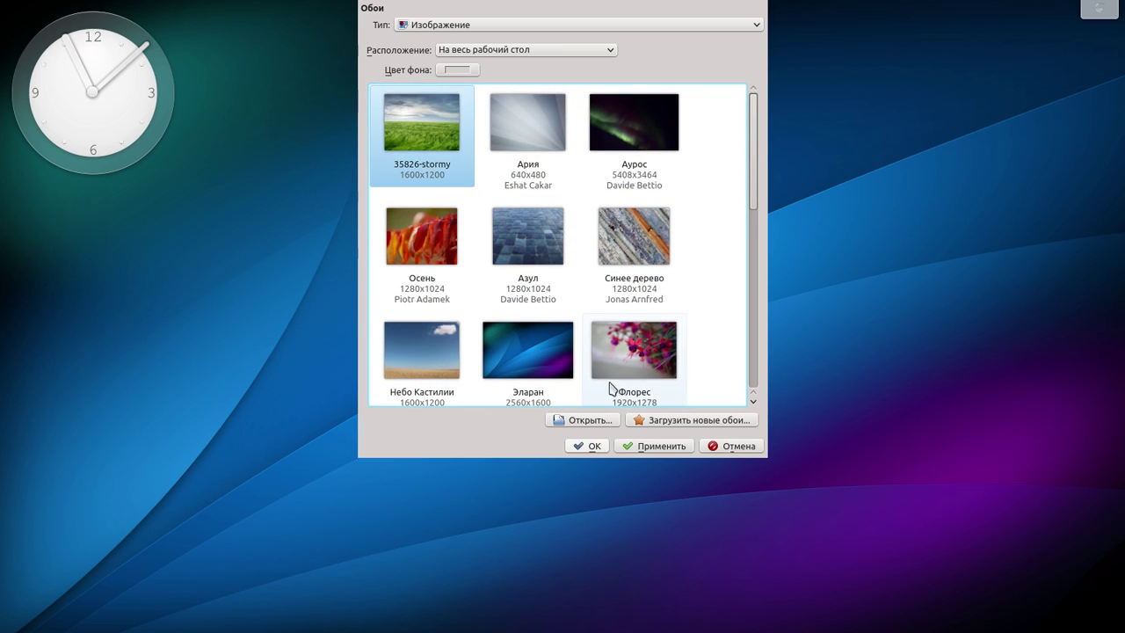
left_click(667, 448)
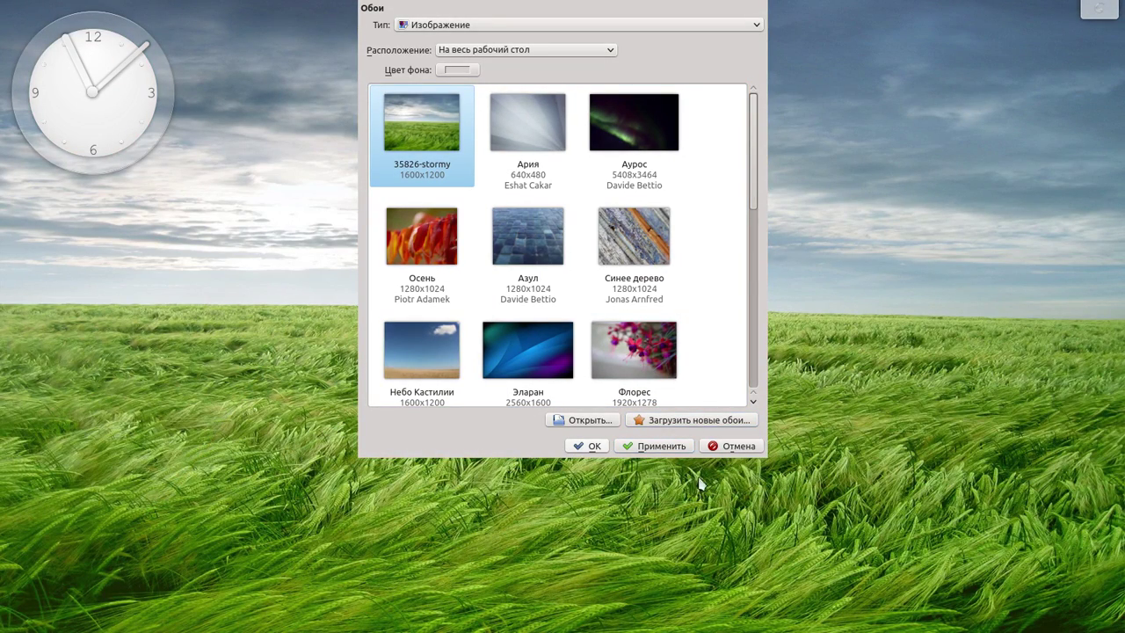
left_click(585, 448)
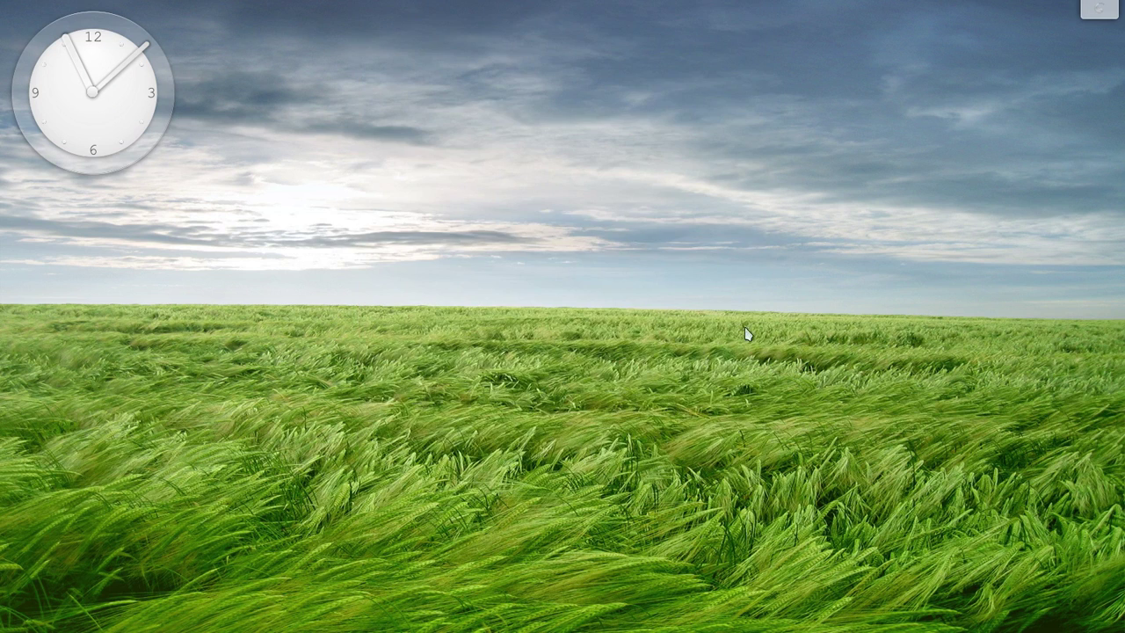
- Lock the screen from the widget screensaver and unlock it with the account password
left_click(1107, 12)
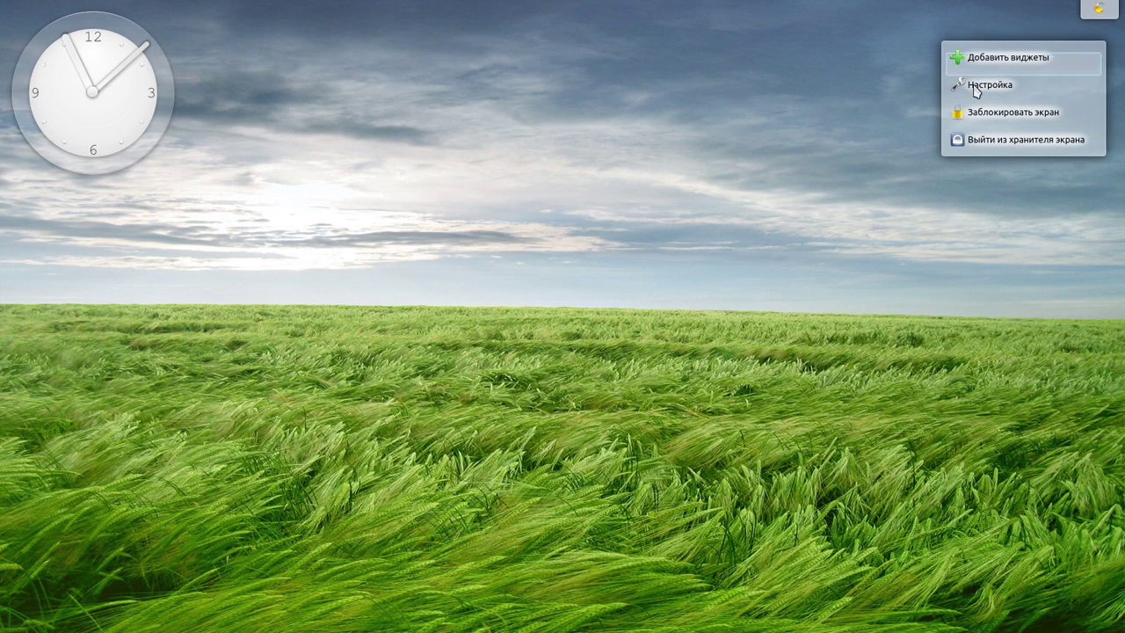
left_click(1001, 118)
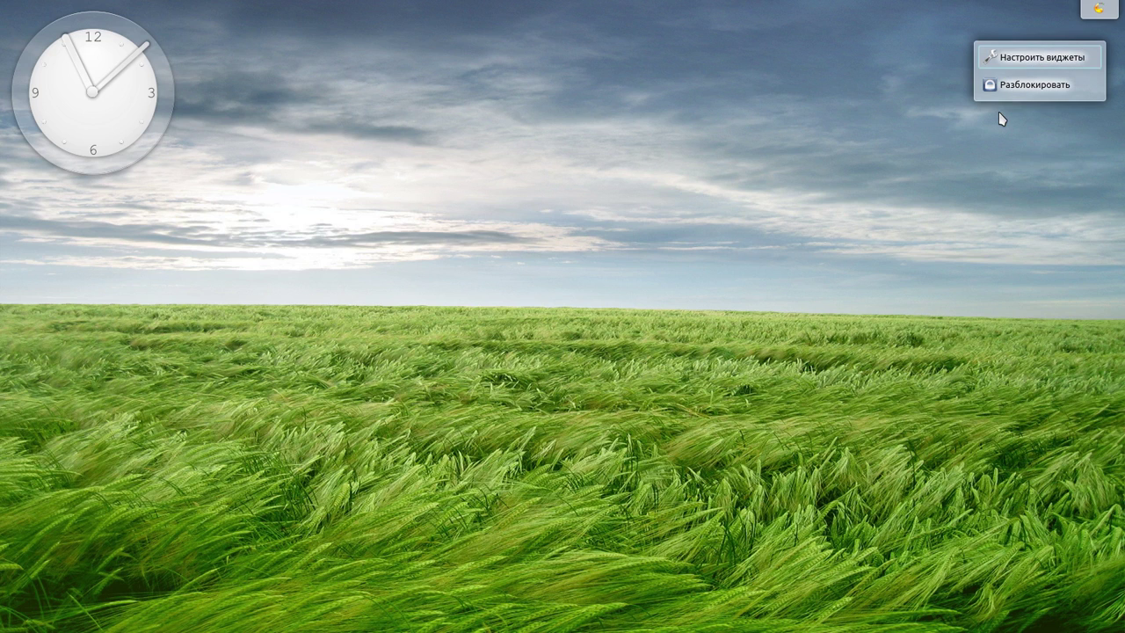
left_click(1096, 15)
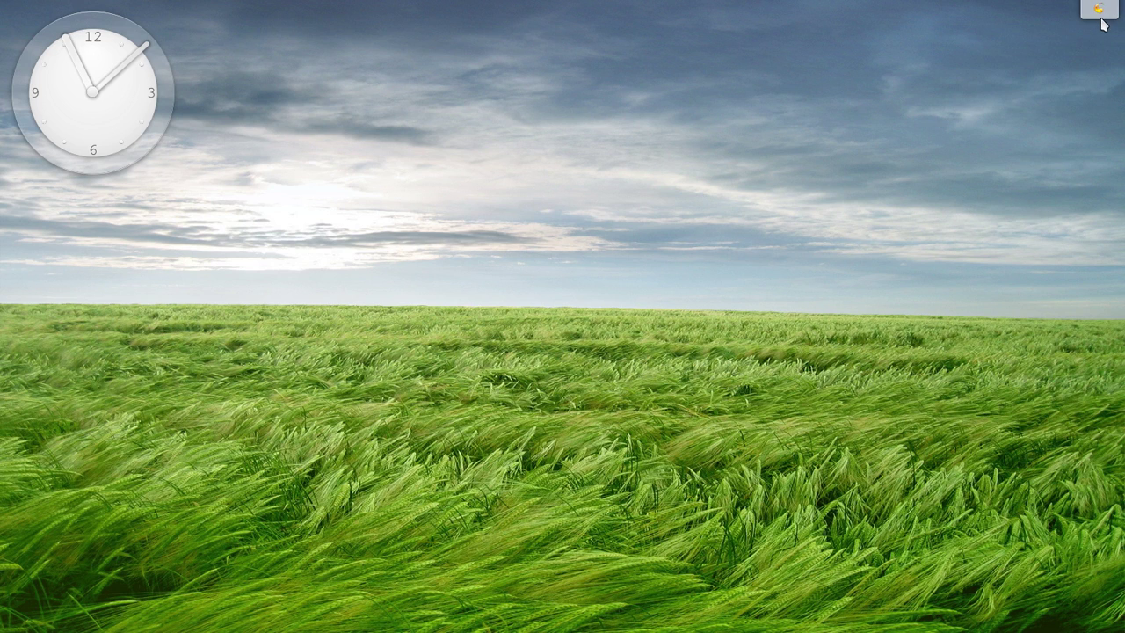
left_click(1100, 18)
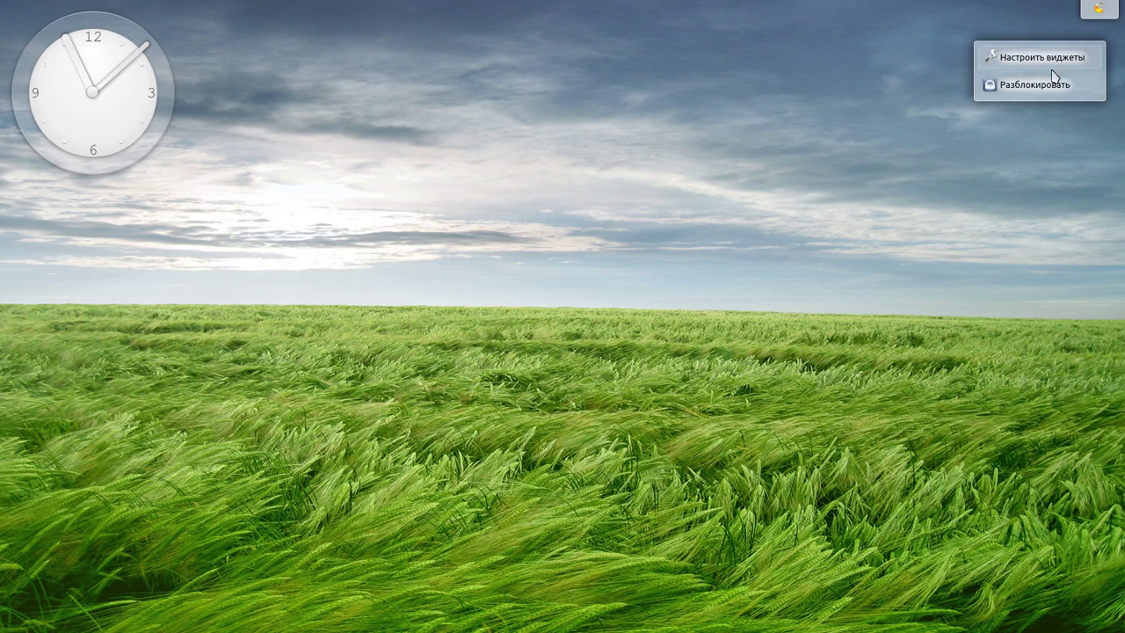
left_click(1011, 88)
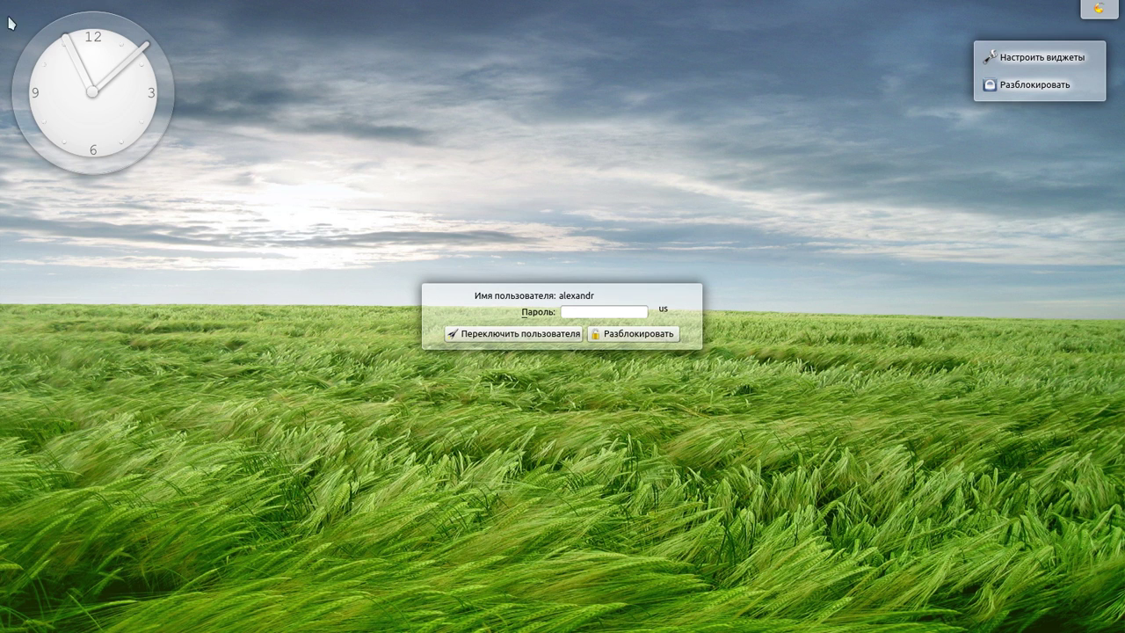
left_click(577, 312)
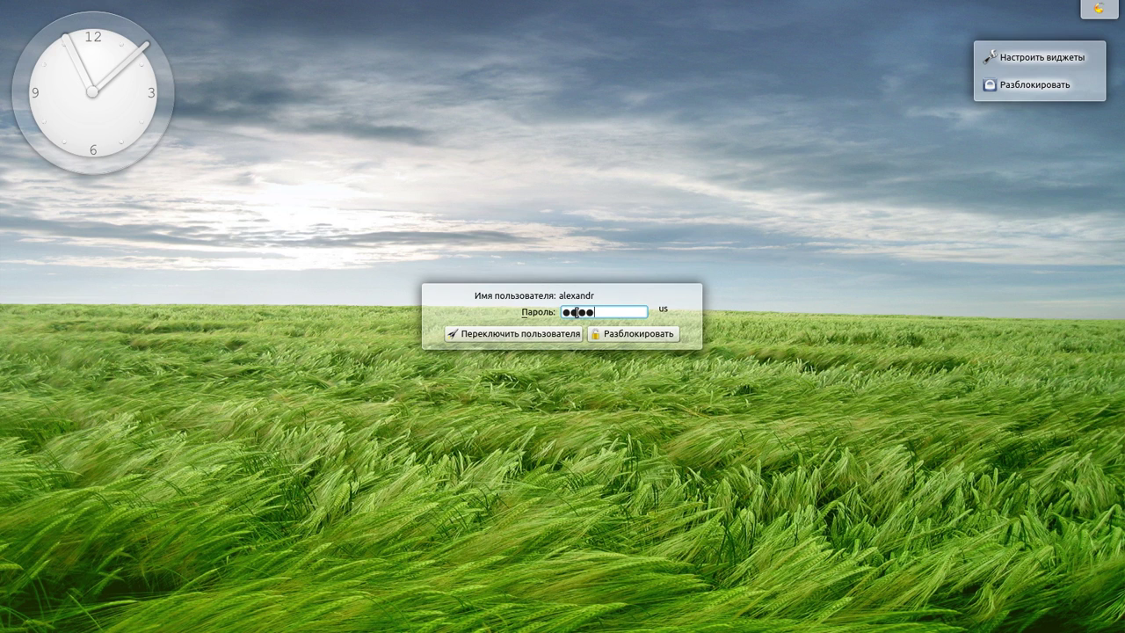
key("Return")
key("Return")
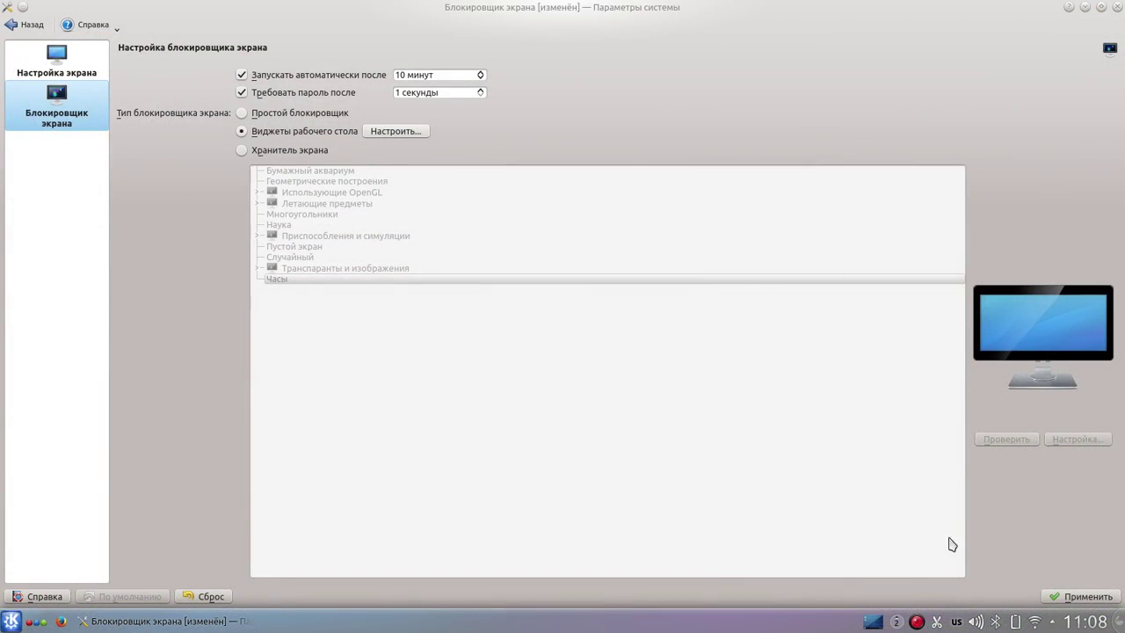
- Check the recent system notifications, dismiss their list, and pause the screen recording
left_click(897, 622)
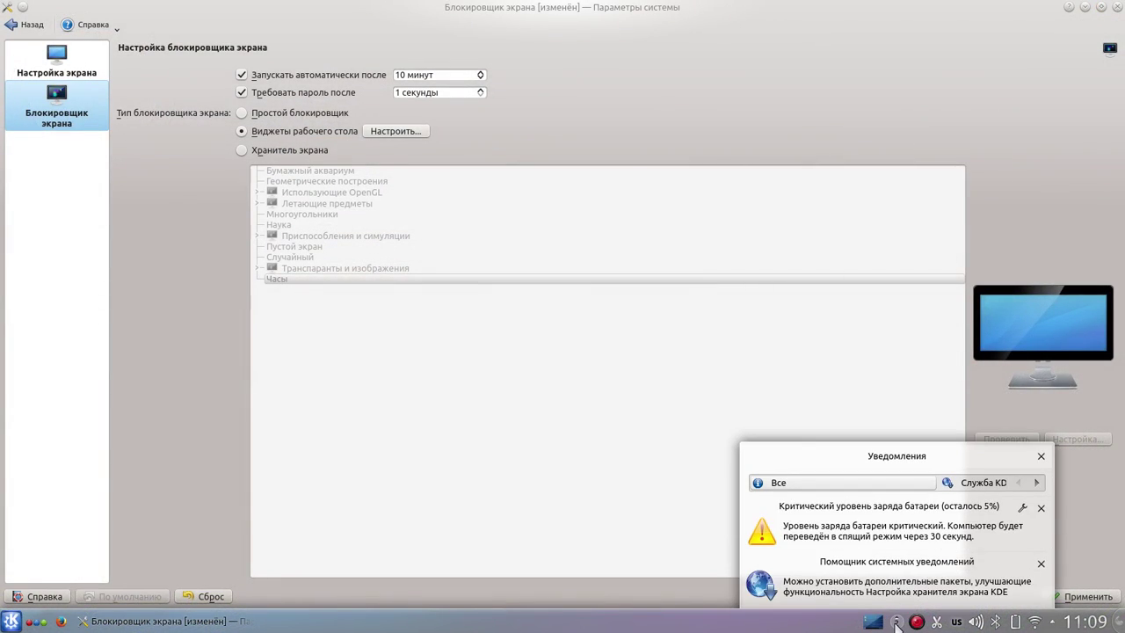
left_click(859, 385)
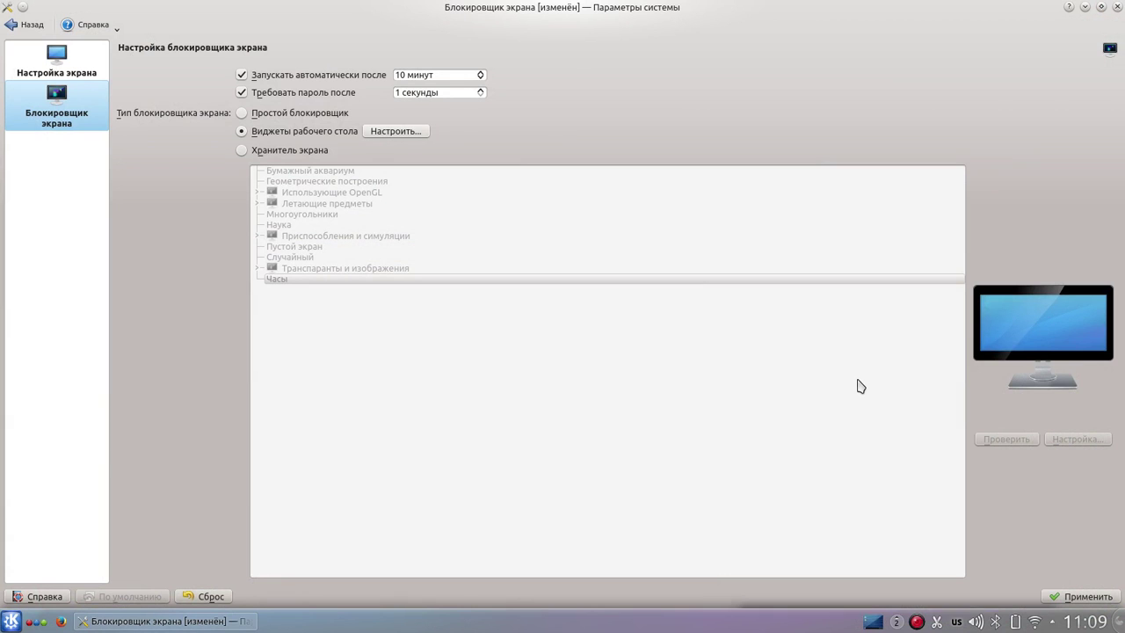
right_click(917, 622)
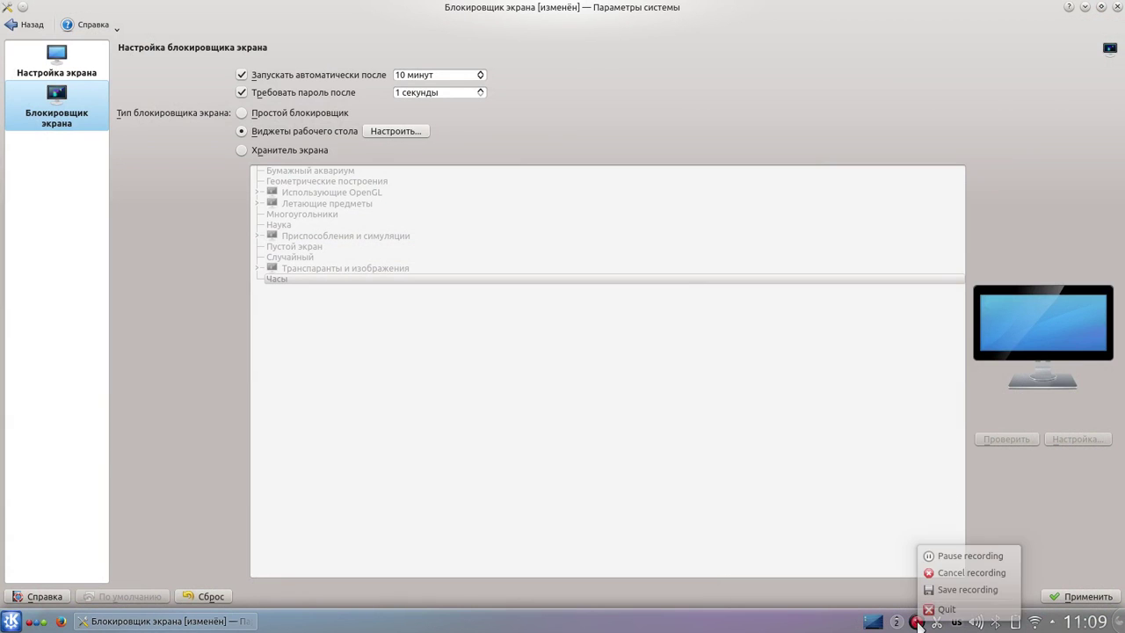
left_click(942, 556)
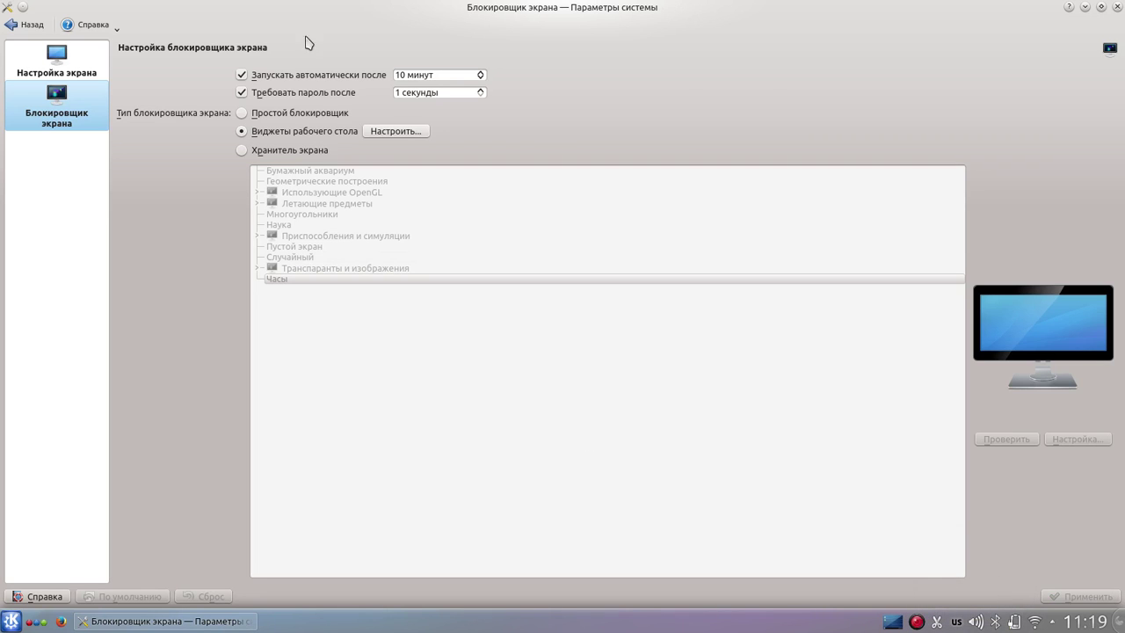
- Leave the screen locker settings and open the Оформление рабочей среды settings on the Оформление окон page
left_click(24, 25)
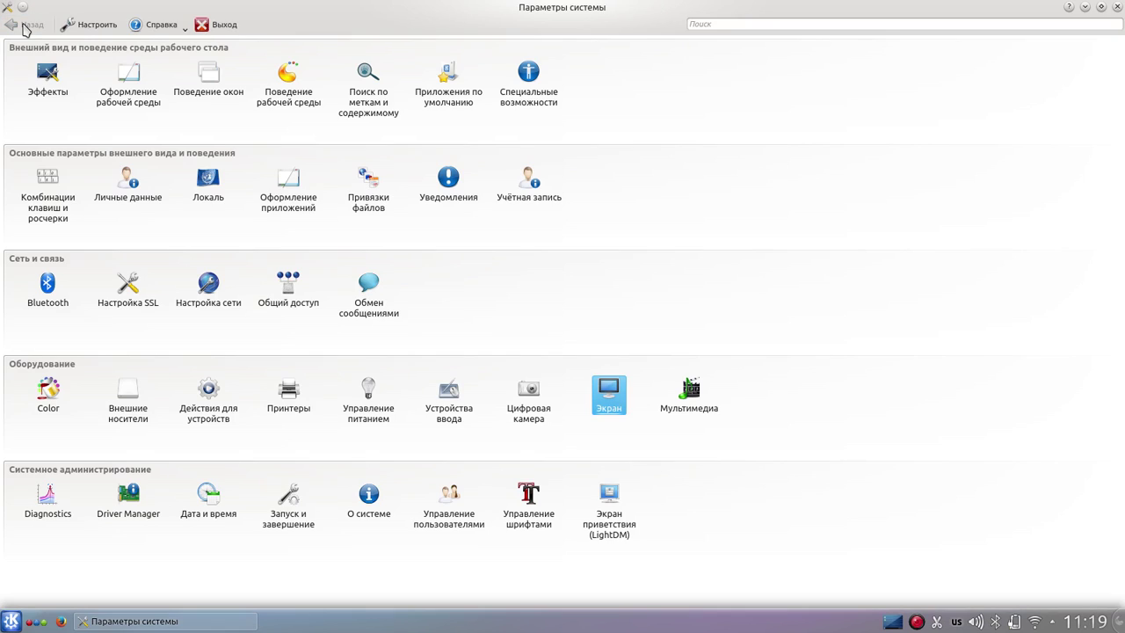
mouse_move(127, 92)
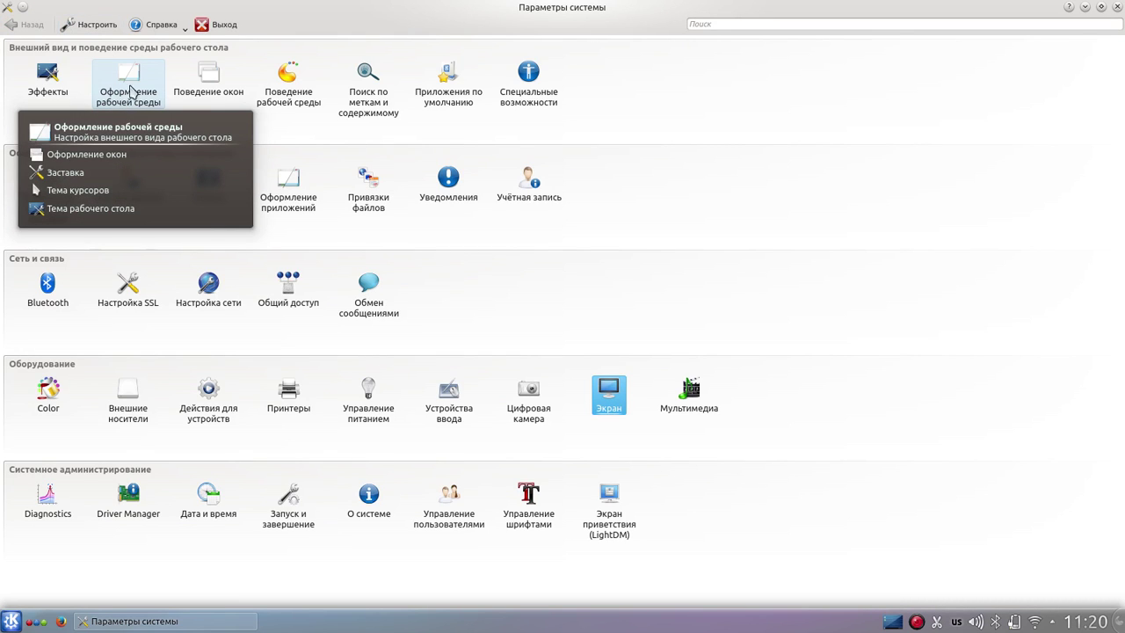
left_click(126, 82)
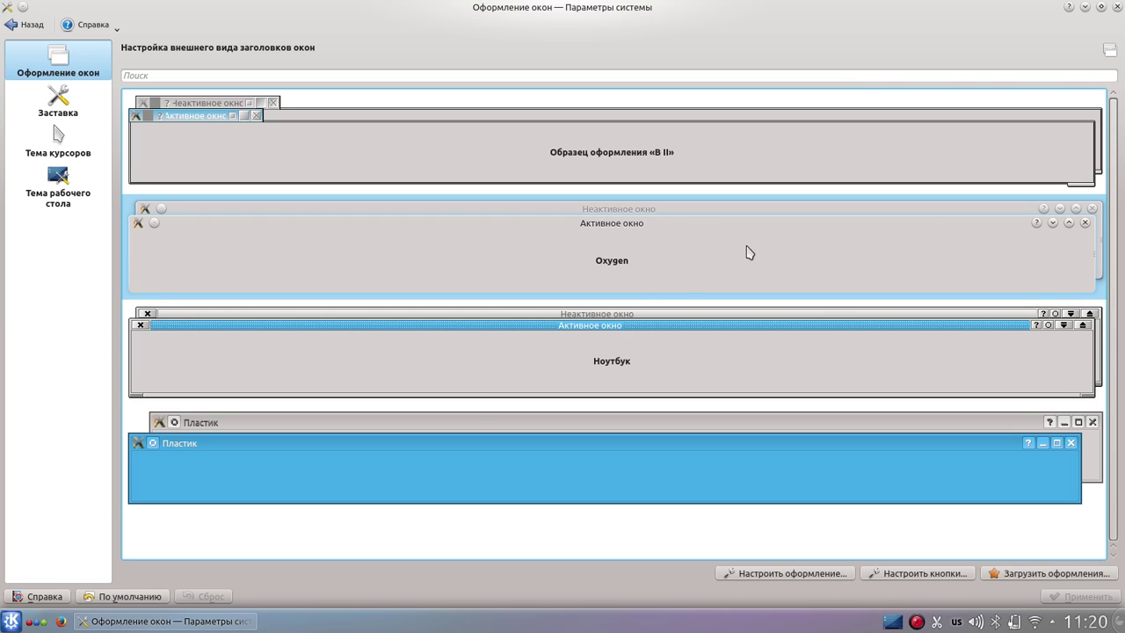
- Apply the Пластик window decoration and switch back to the Oxygen decoration
left_click(482, 440)
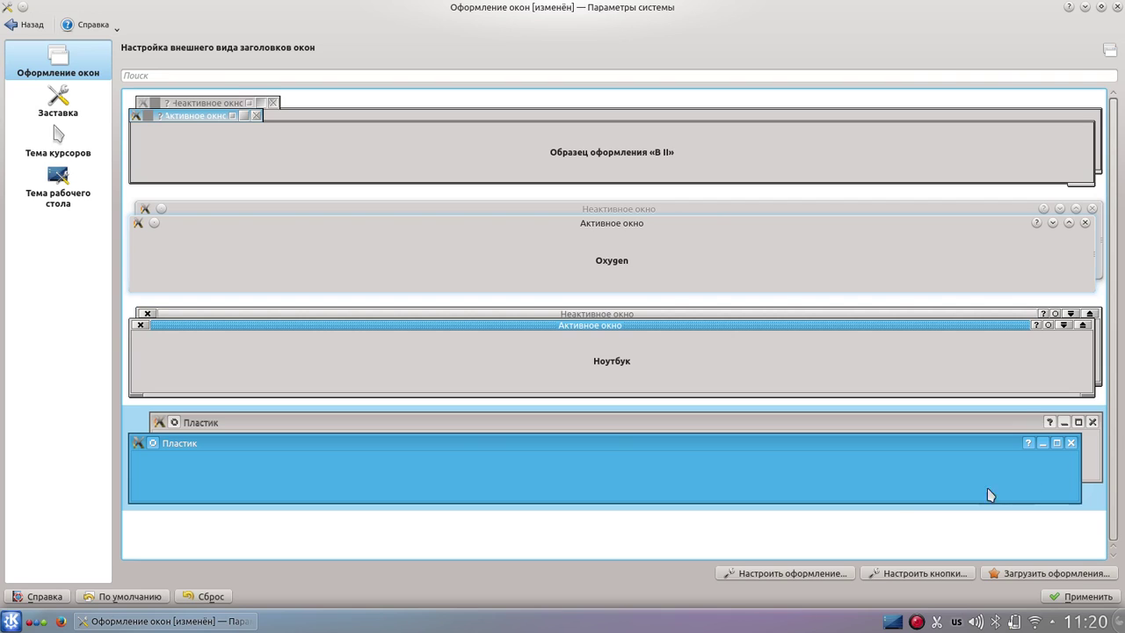
left_click(1086, 597)
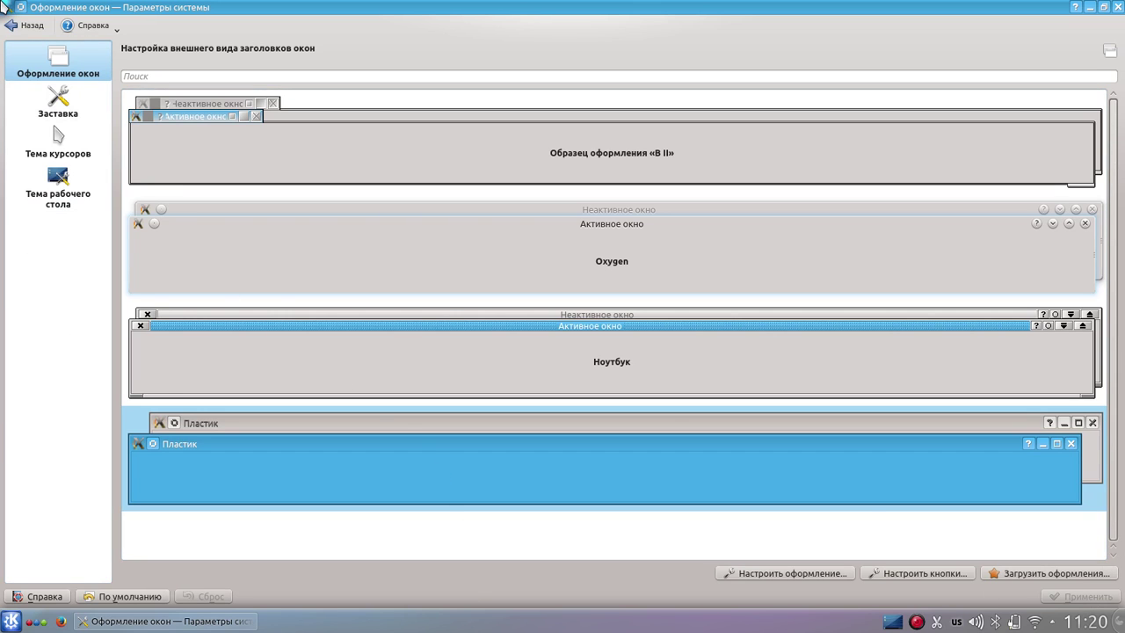
left_click(195, 225)
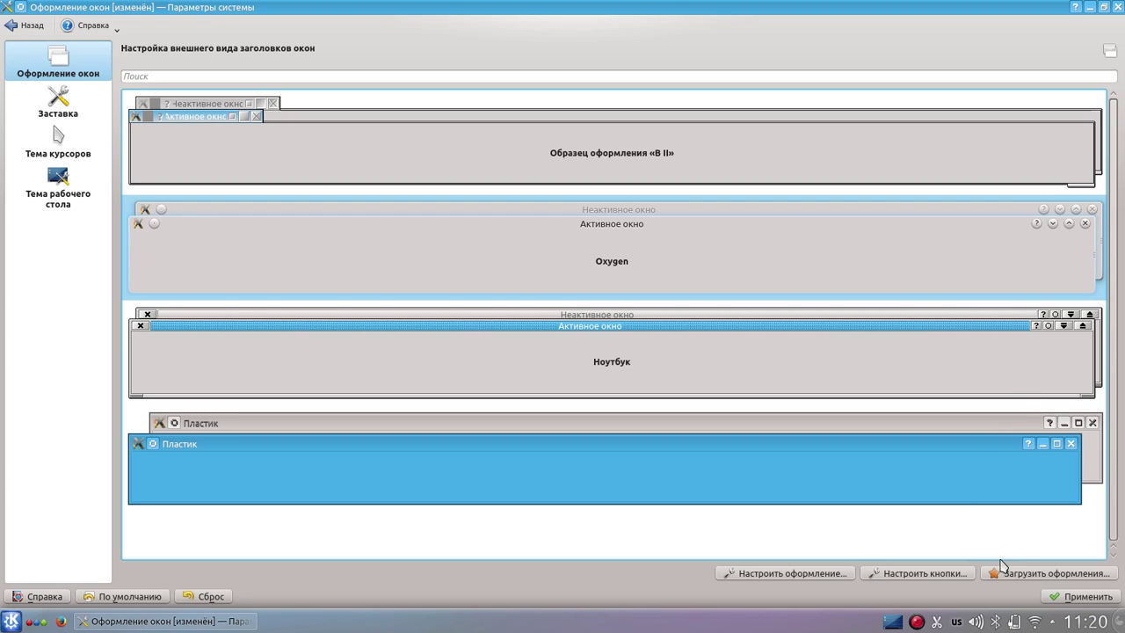
left_click(1069, 597)
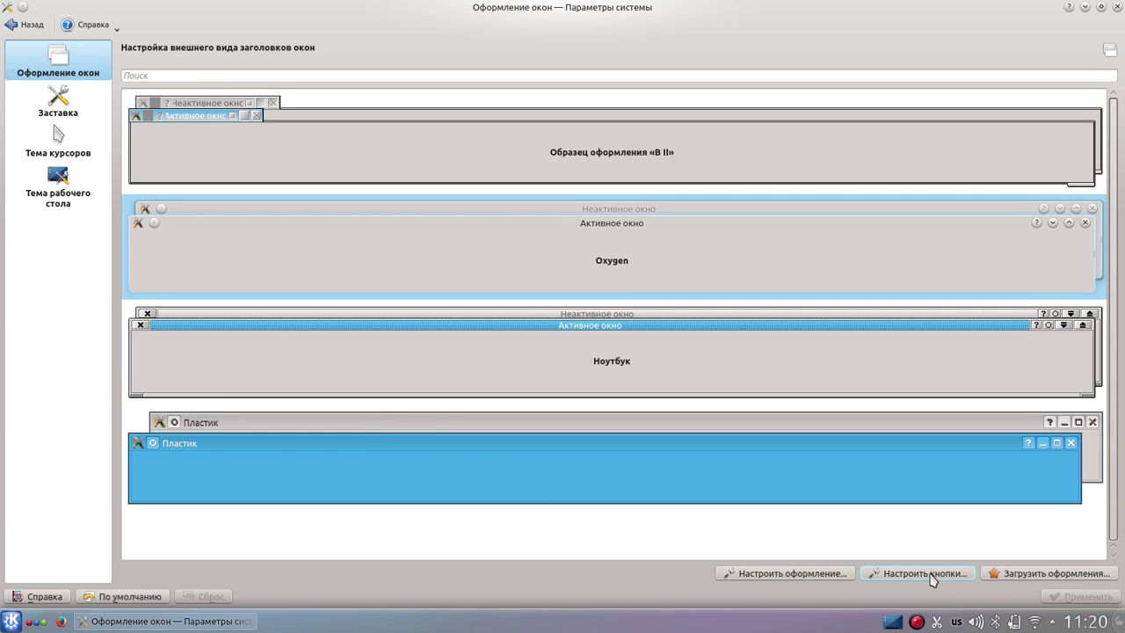
- Open the online window decoration downloads, maximize their window, and sort the decorations by Самые популярные
left_click(1041, 575)
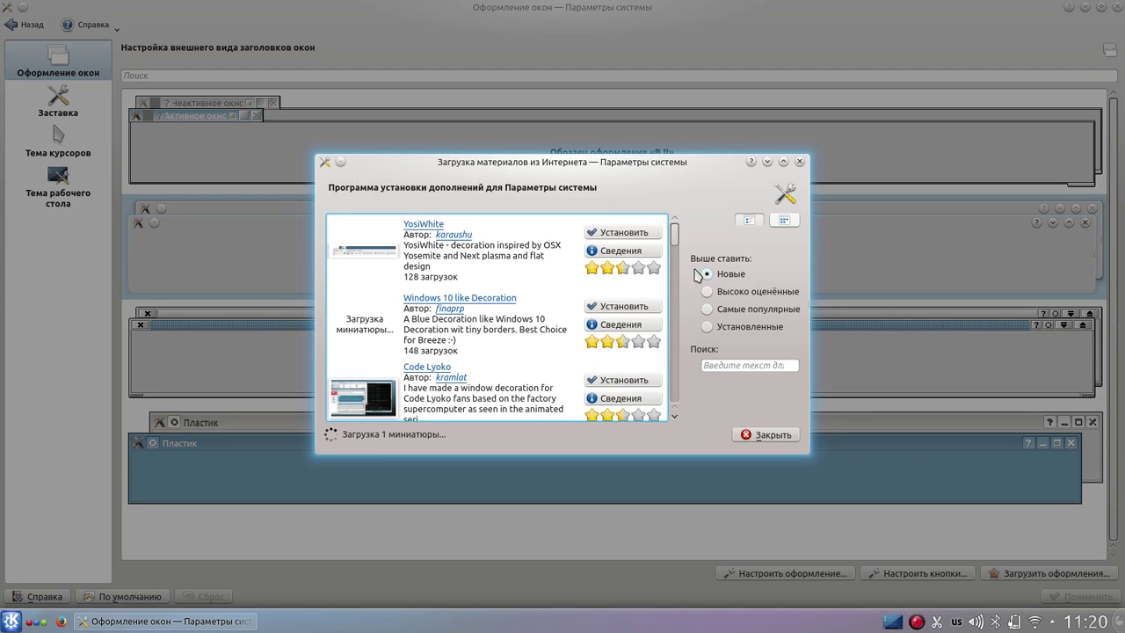
double_click(481, 166)
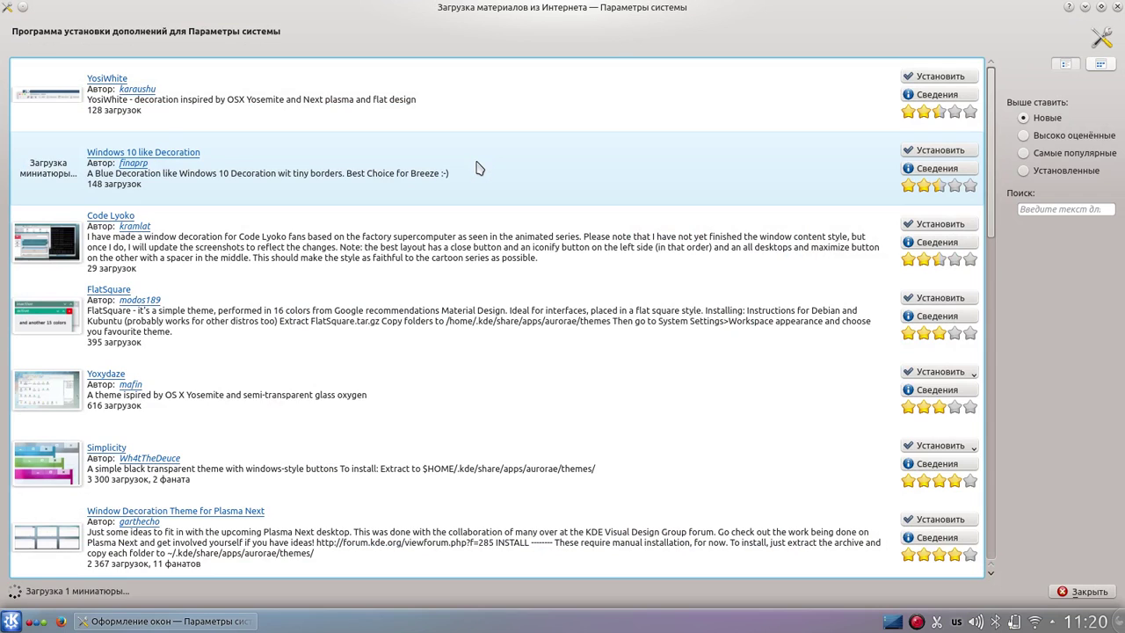
left_click(1061, 155)
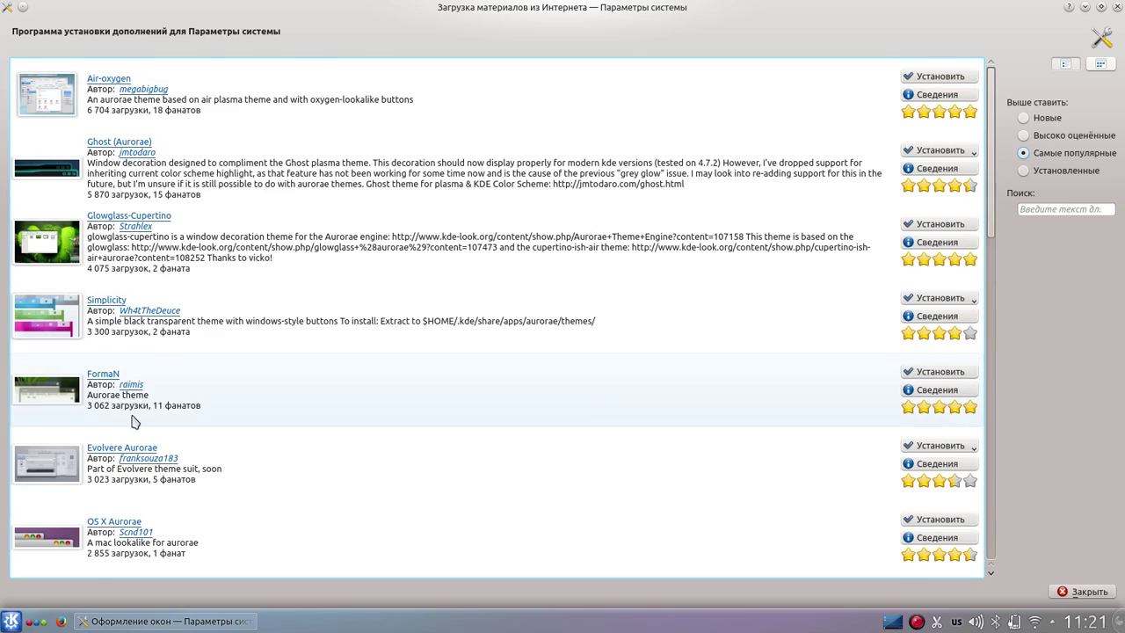
- View the openDesktop.org pages of OS X Aurorae and Evolvere Aurorae in the browser and close both pages
scroll(134, 422, "down", 1)
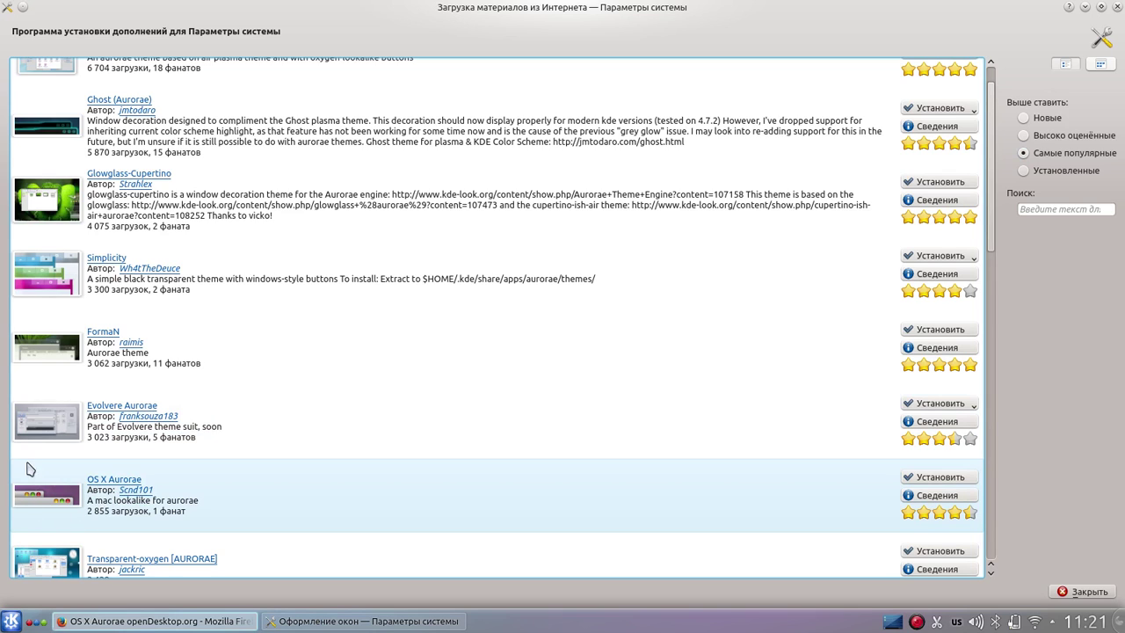
left_click(109, 405)
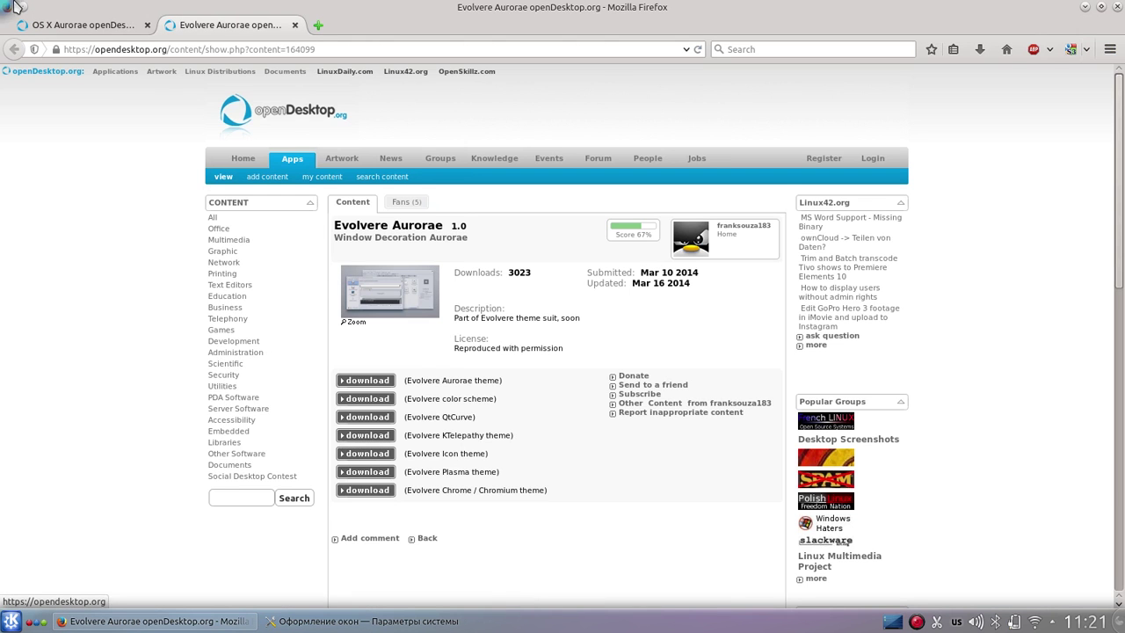
left_click(296, 25)
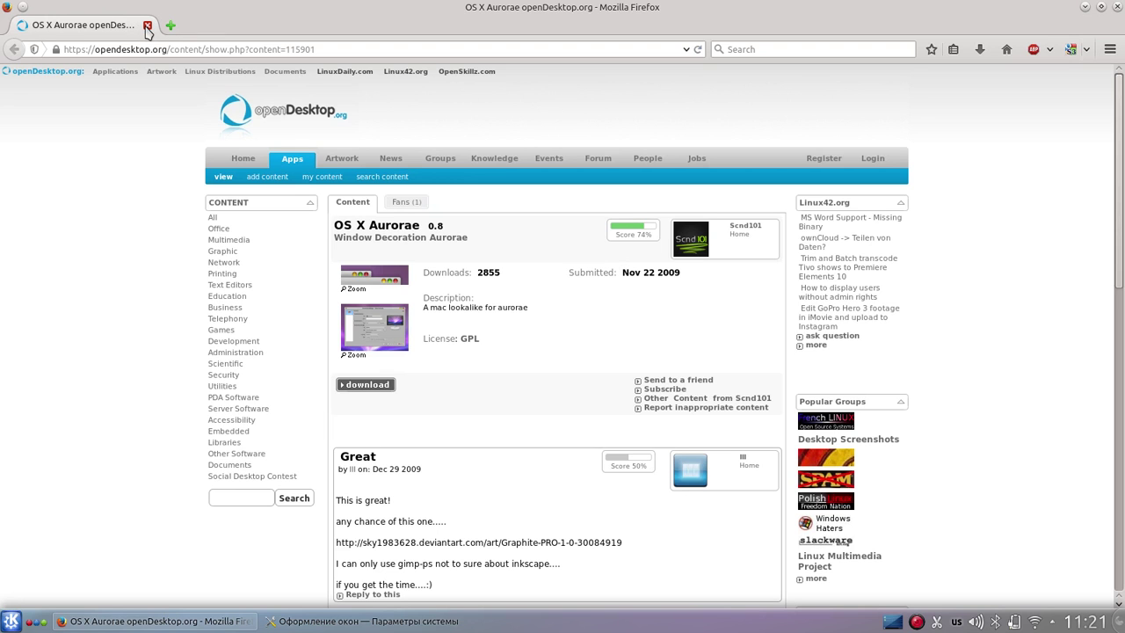
left_click(147, 26)
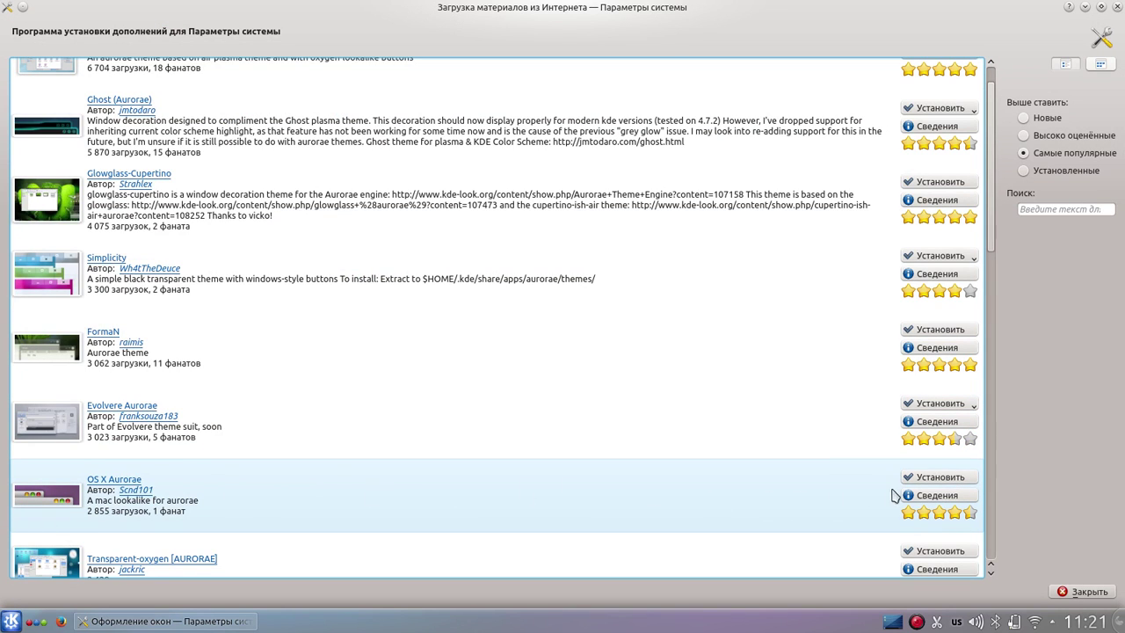
- Install the OS X Aurorae decoration, close the downloads, and look through the updated decoration list
left_click(937, 480)
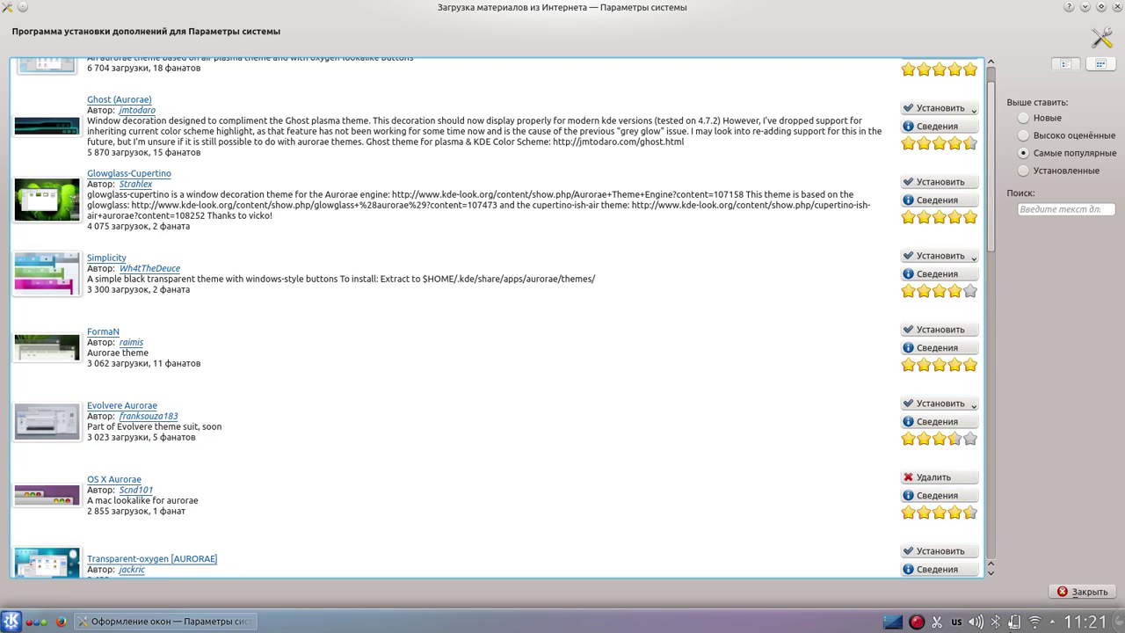
left_click(1082, 592)
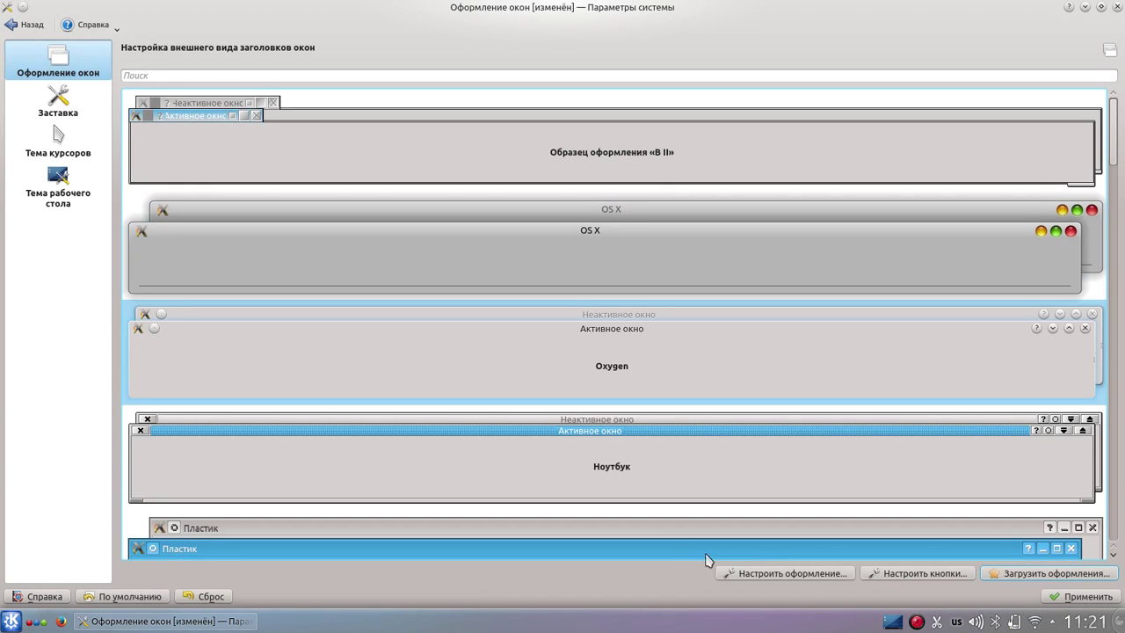
scroll(617, 468, "down", 1)
scroll(617, 469, "up", 1)
scroll(659, 259, "down", 1)
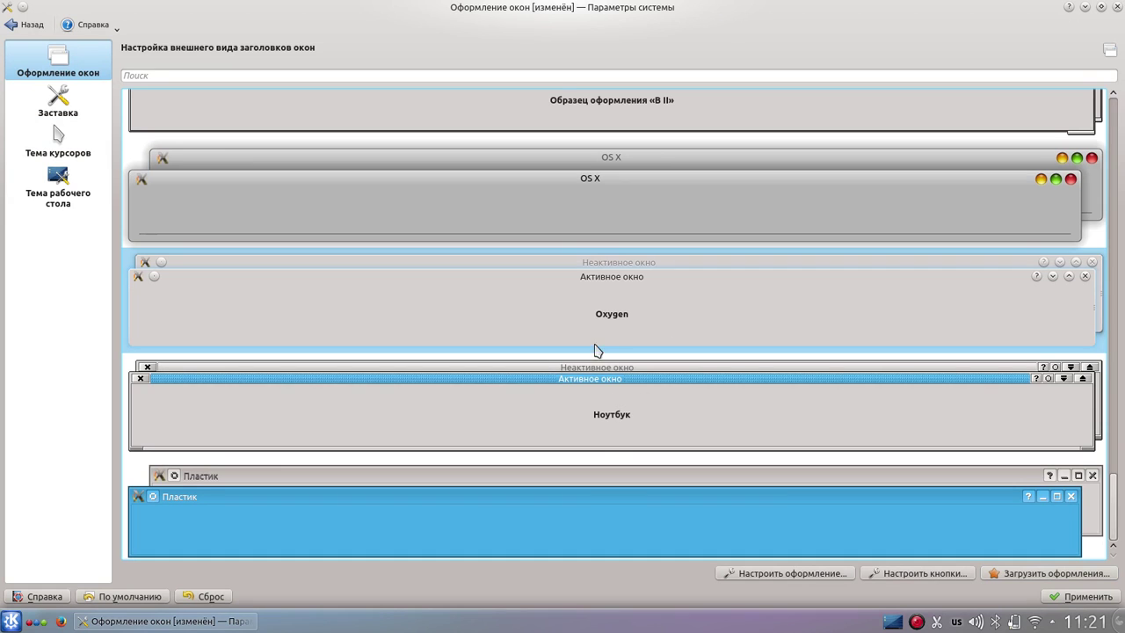
- Examine the Oxygen decoration's settings: window border sizes, fine tuning, shadows and window-specific overrides
left_click(789, 573)
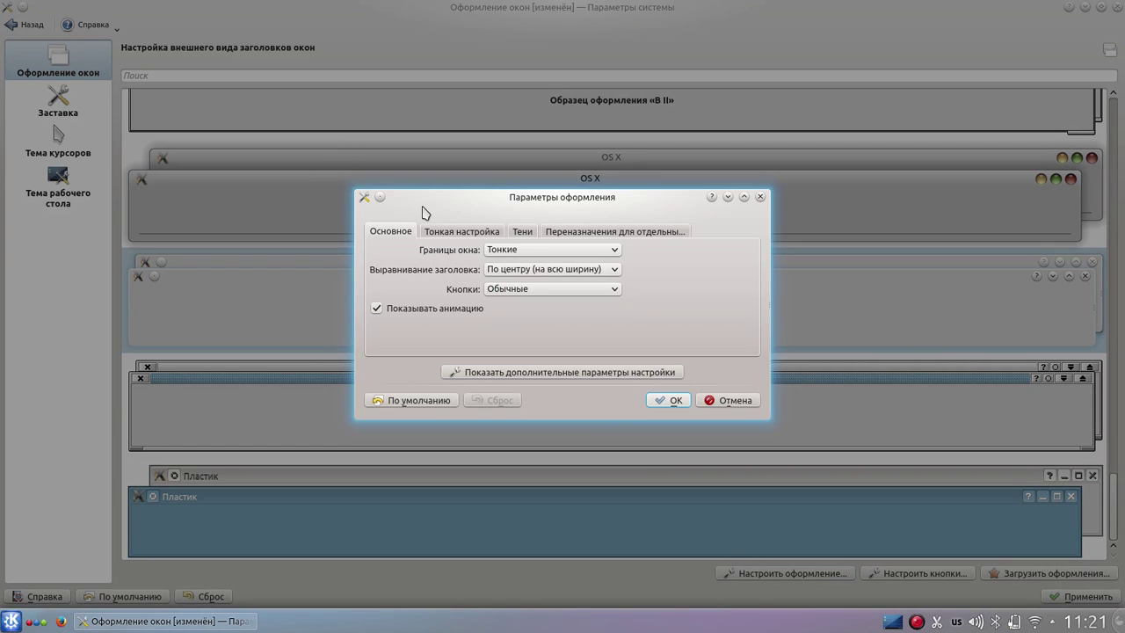
left_click(506, 255)
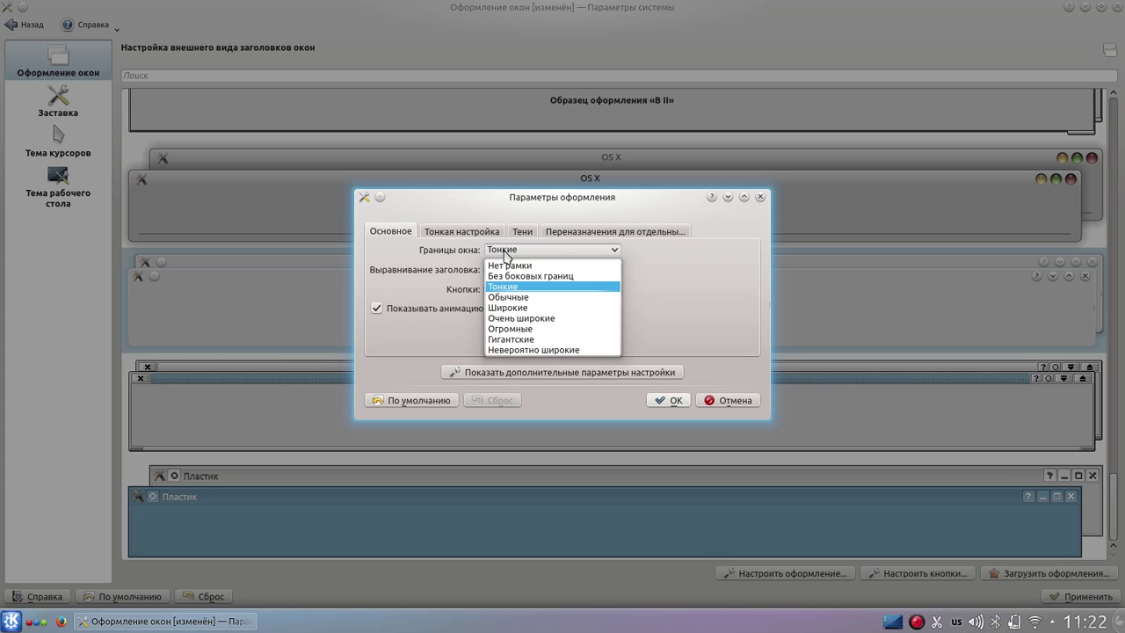
left_click(506, 252)
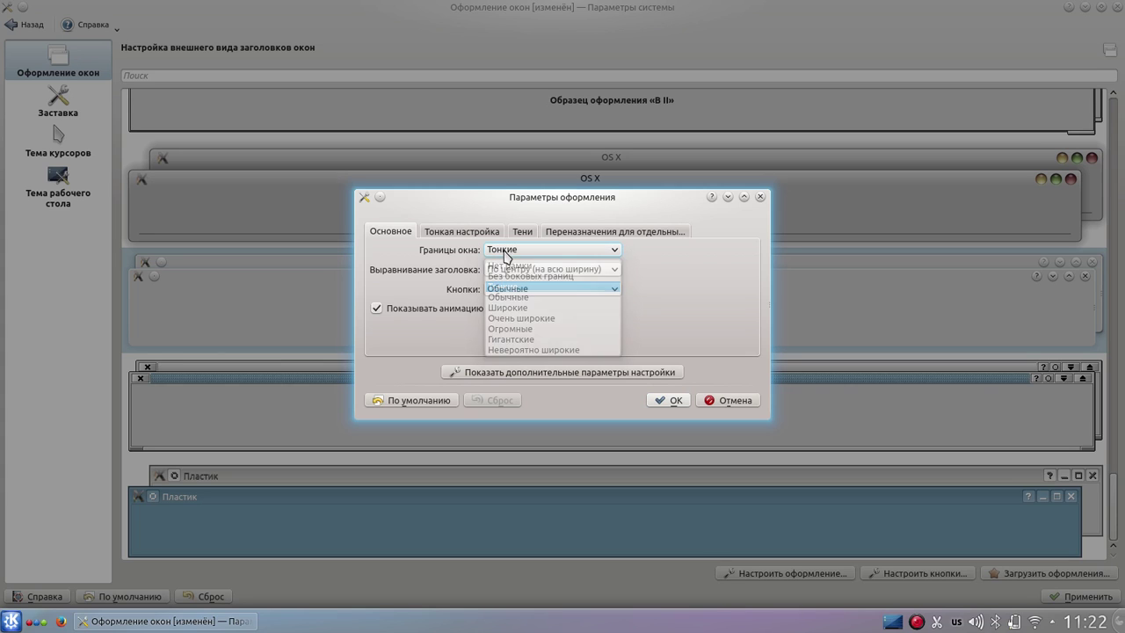
left_click(434, 234)
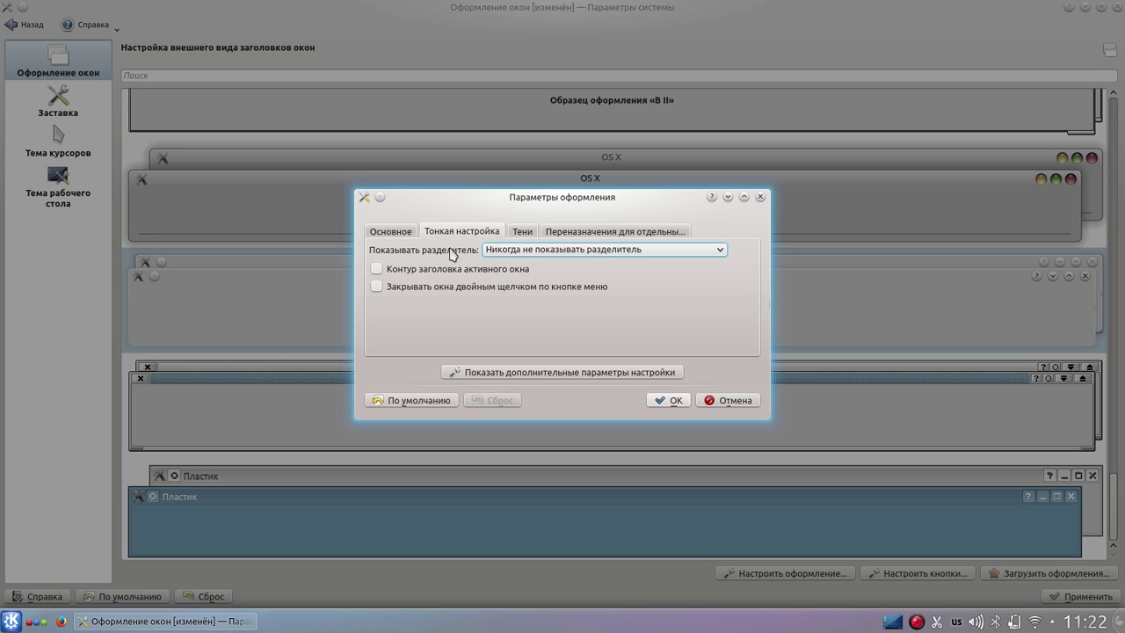
left_click(500, 251)
left_click(498, 251)
left_click(523, 232)
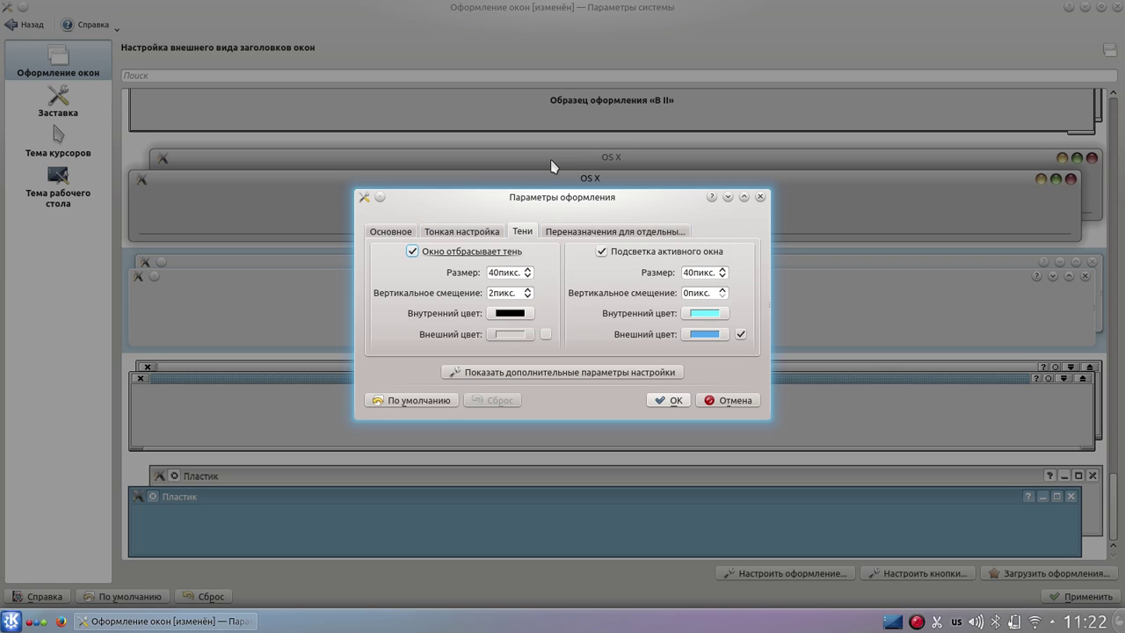
left_click(572, 233)
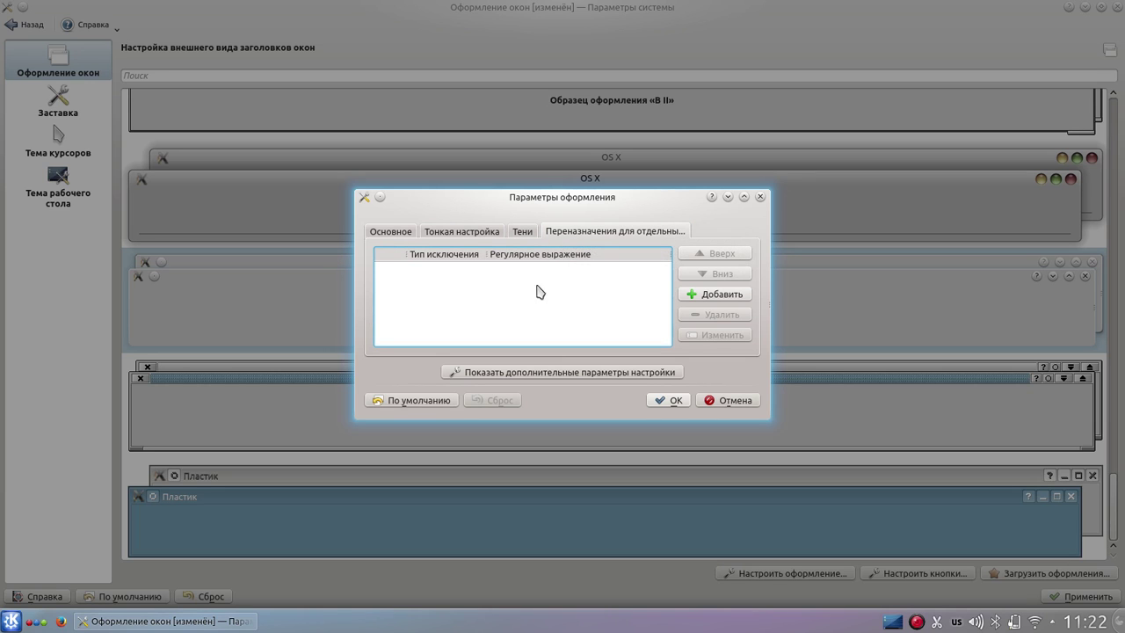
left_click(378, 234)
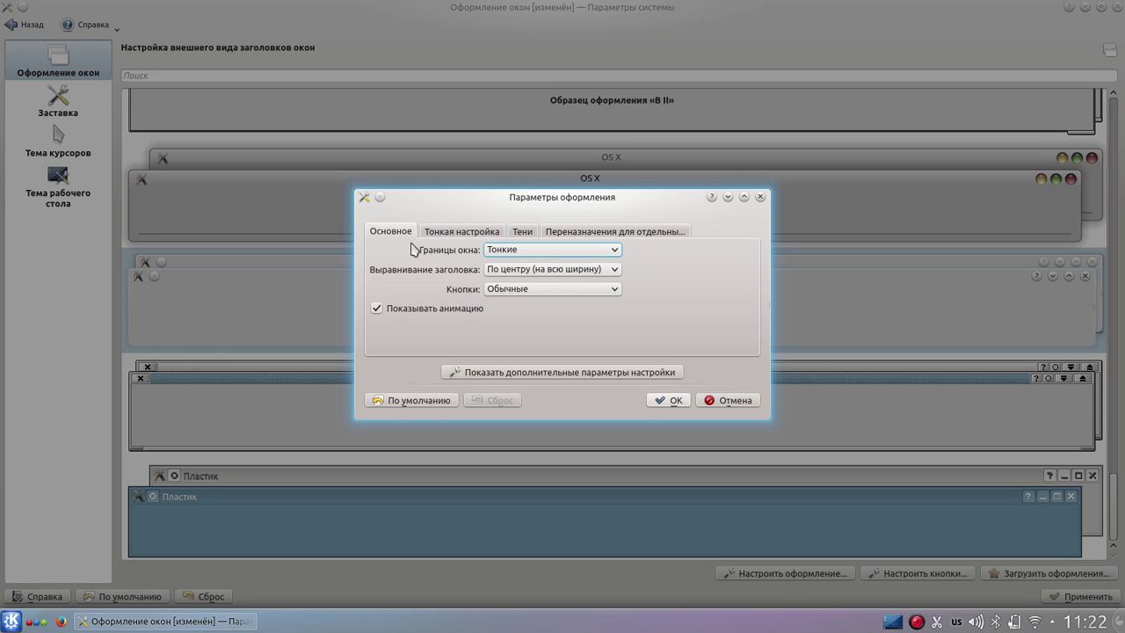
- Show and hide the additional decoration options, accept the decoration settings, and apply them
left_click(529, 371)
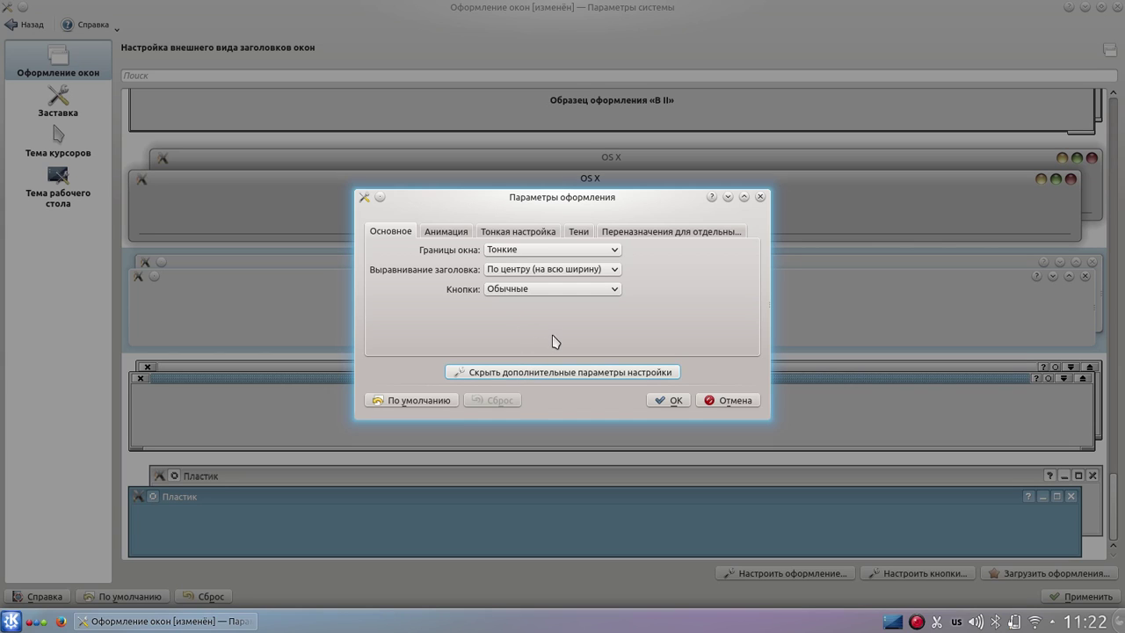
left_click(511, 373)
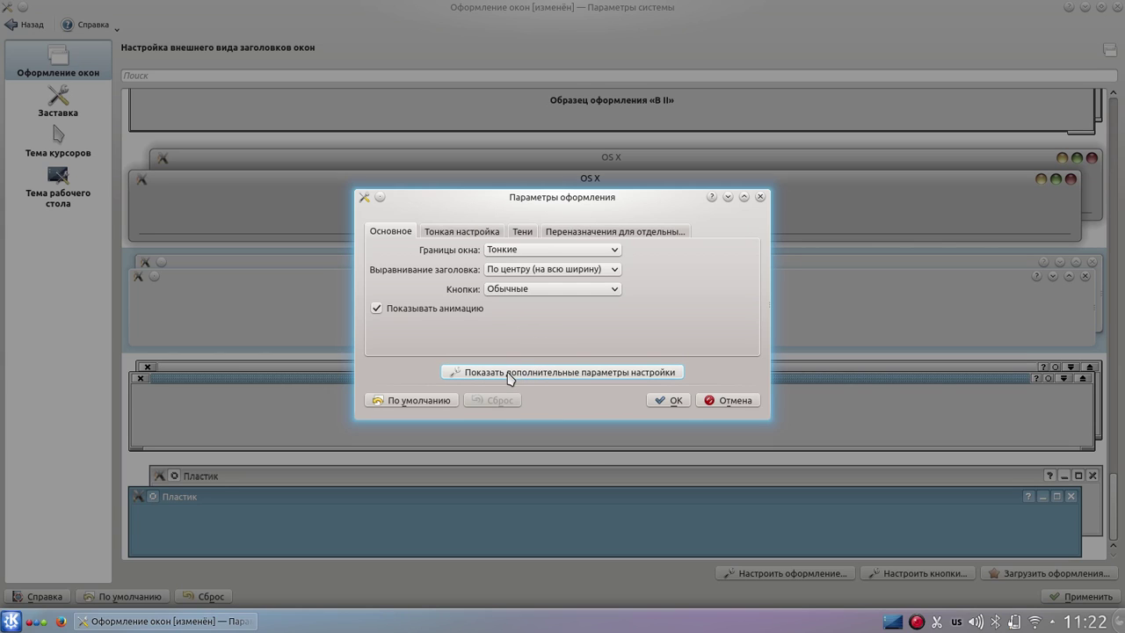
left_click(510, 372)
left_click(509, 374)
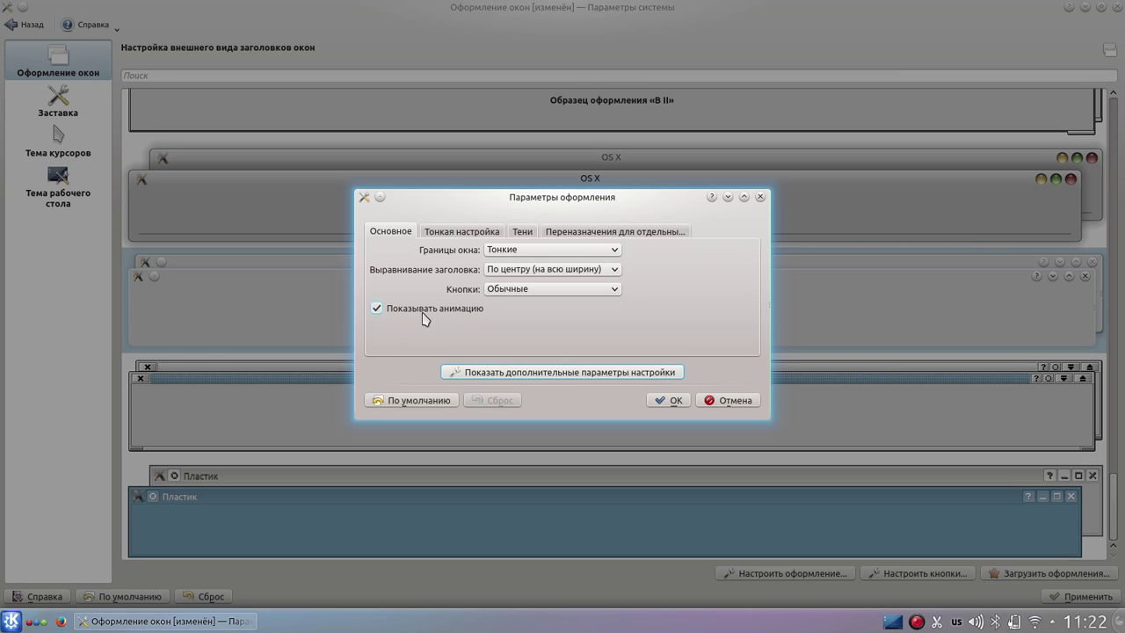
left_click(665, 400)
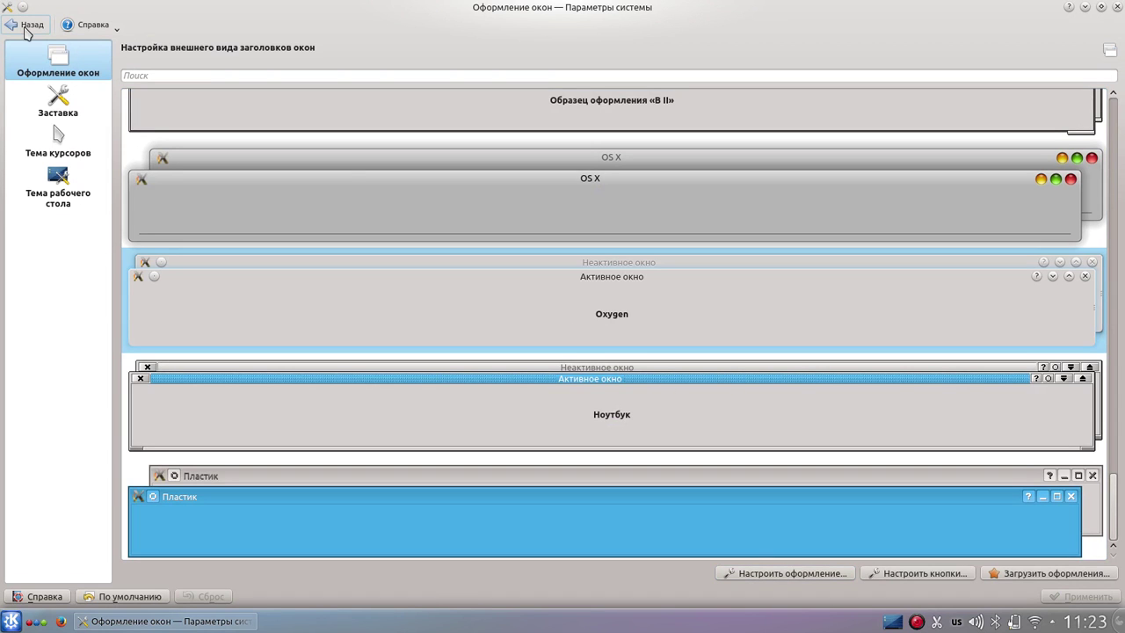
- On the Заставка page, test the По умолчанию splash theme and select the SimpleSmall theme
left_click(70, 109)
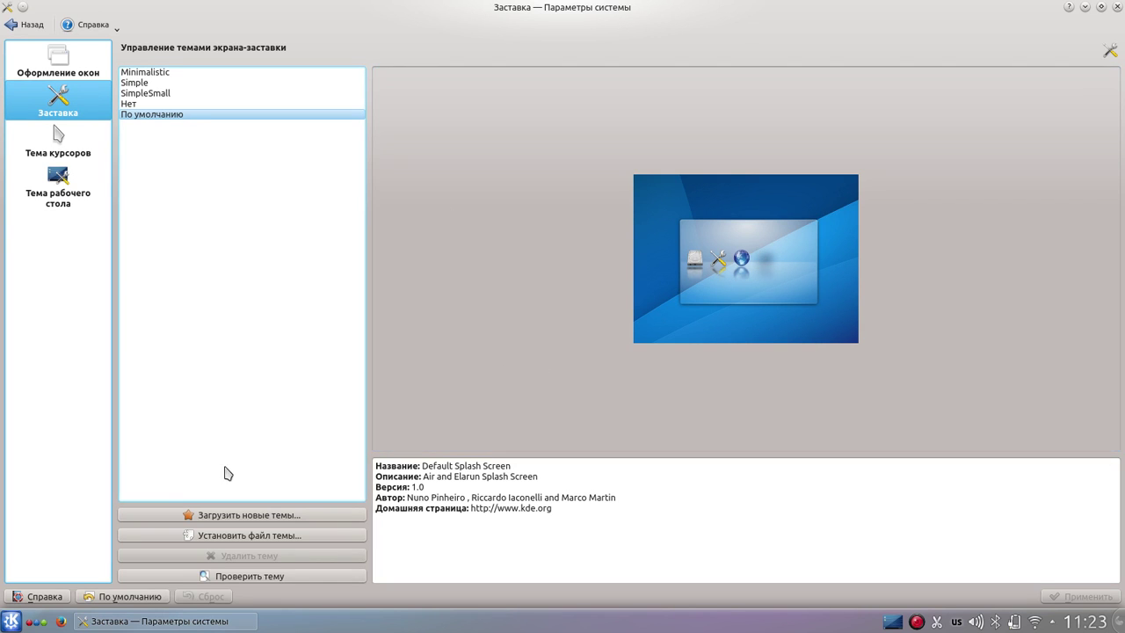
left_click(249, 576)
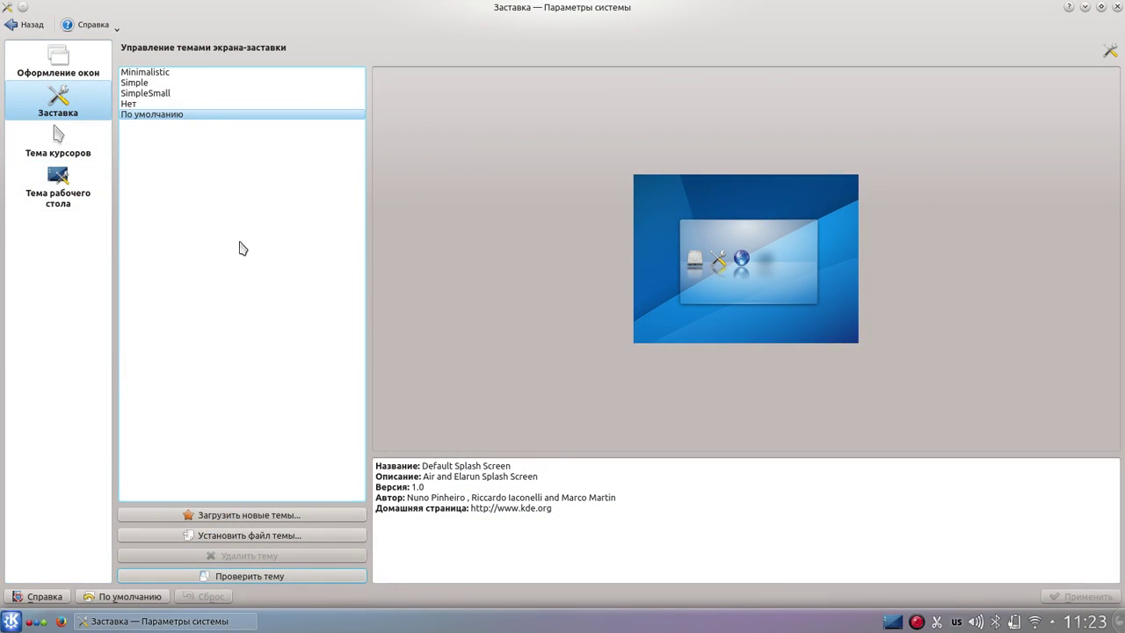
left_click(161, 94)
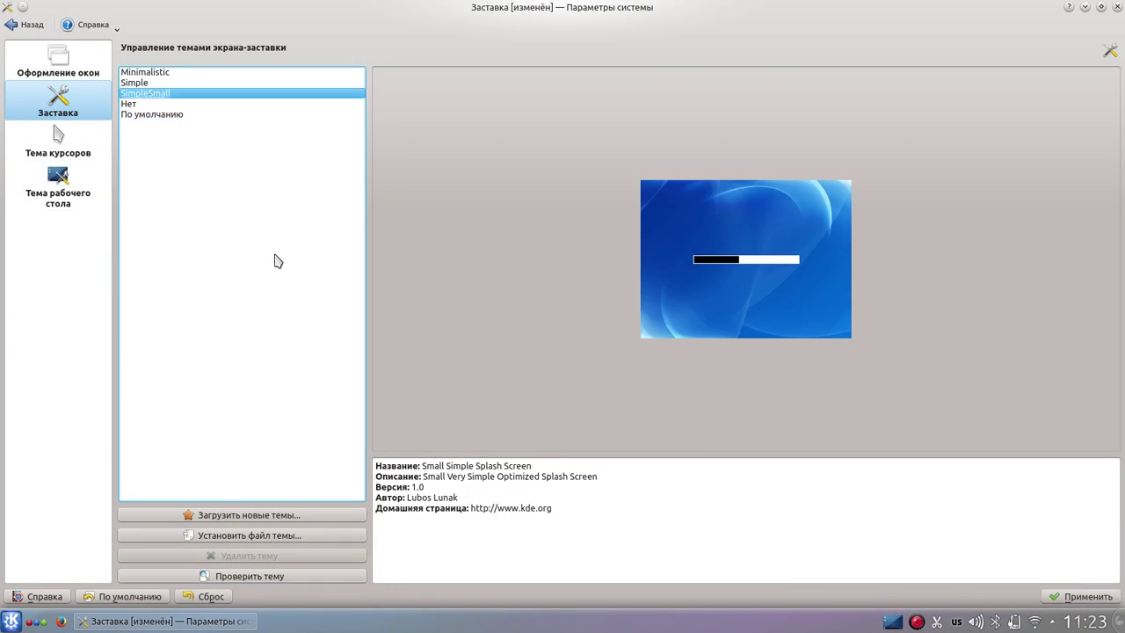
- Test the SimpleSmall and Minimalistic splash themes, and apply the По умолчанию splash theme
left_click(223, 572)
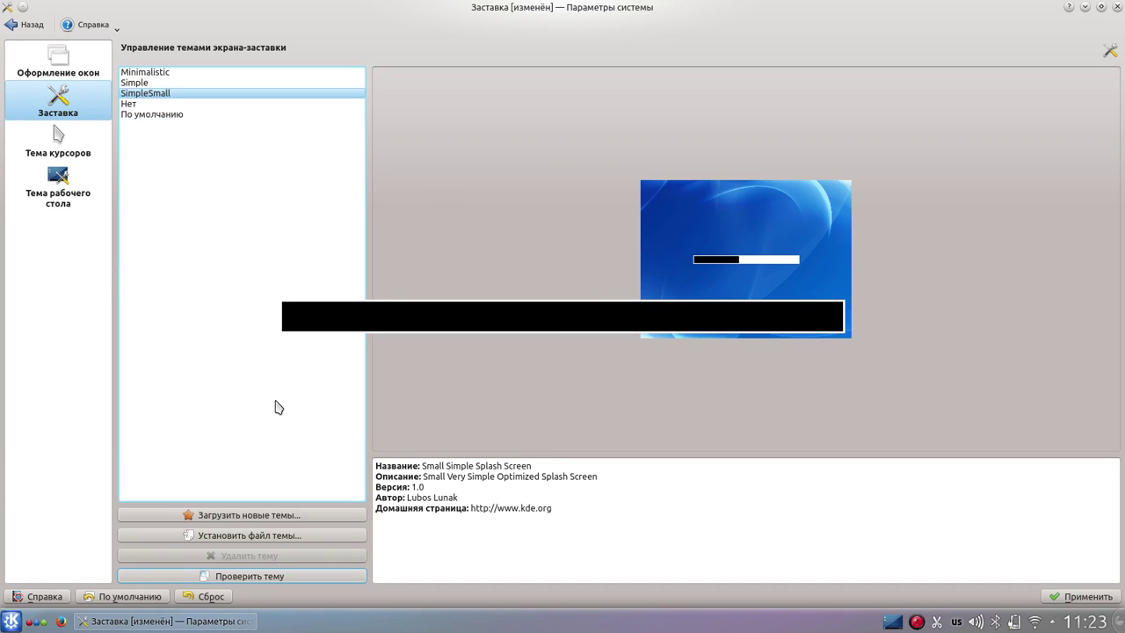
left_click(139, 73)
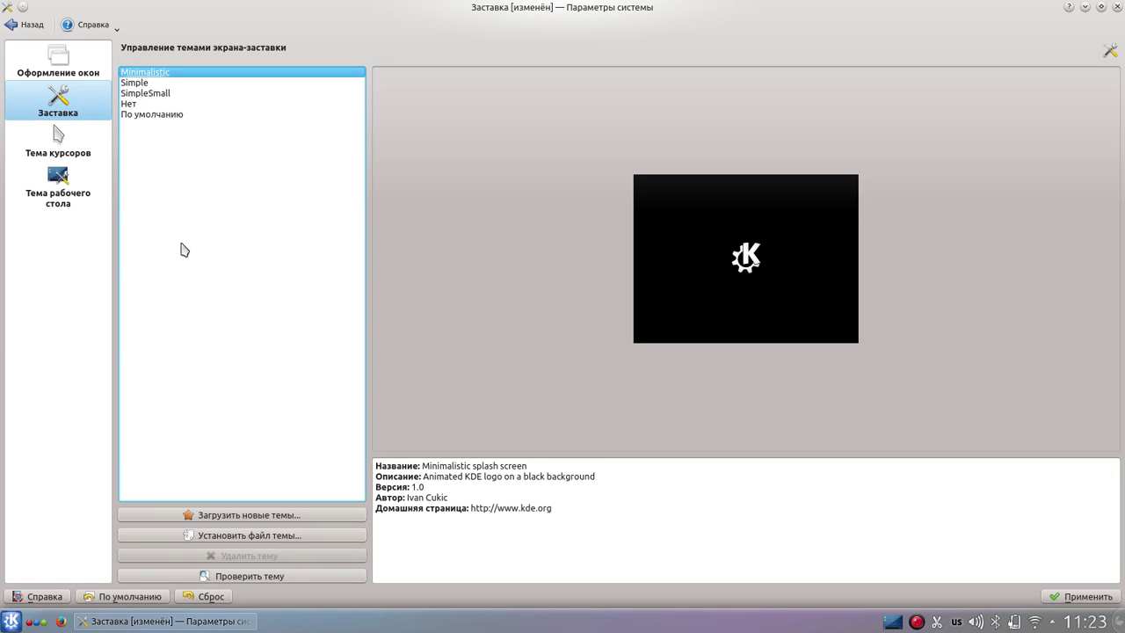
left_click(225, 577)
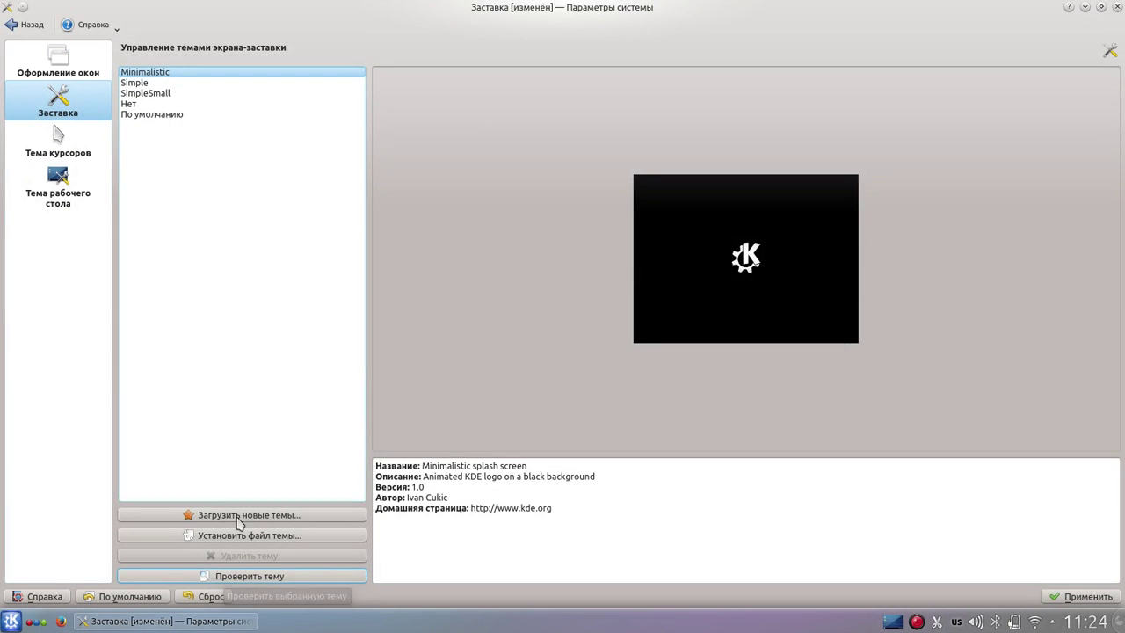
left_click(159, 116)
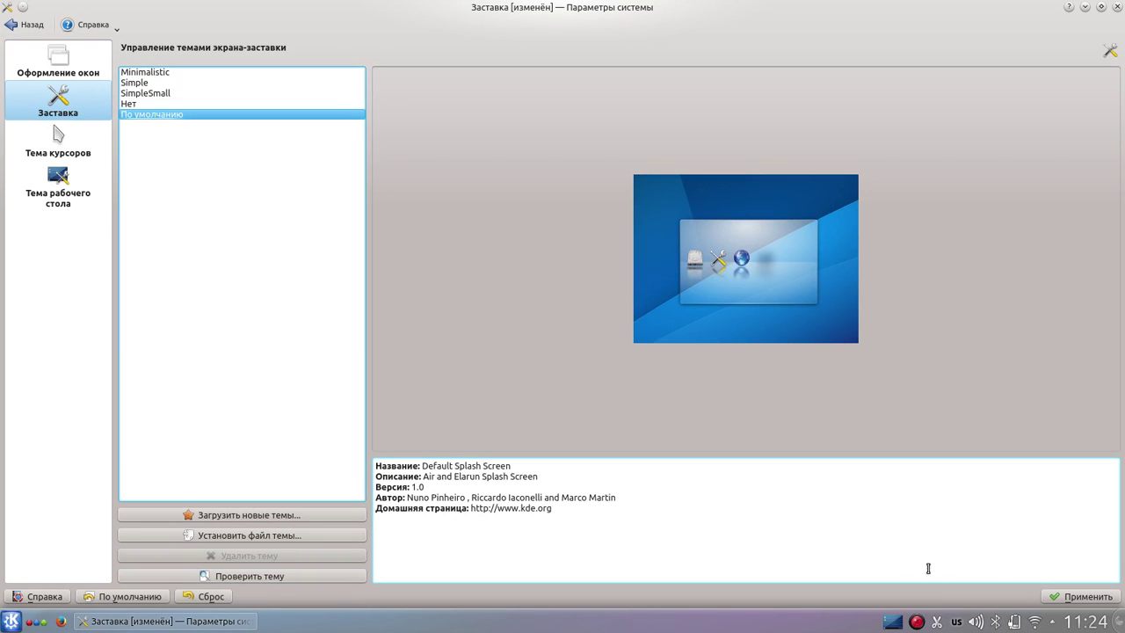
left_click(1073, 598)
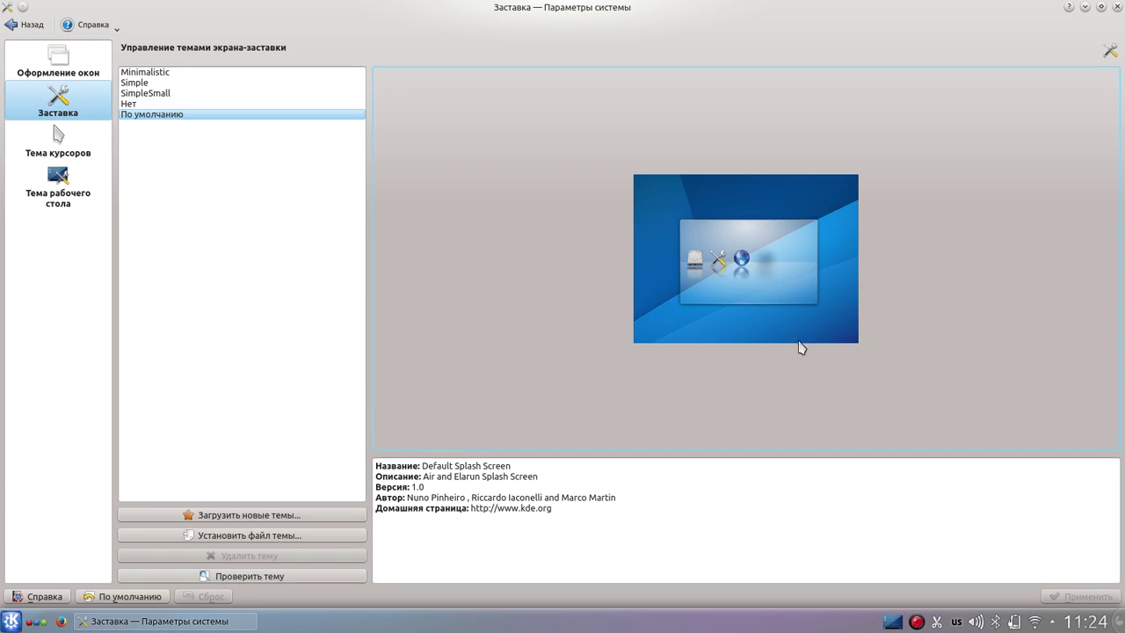
- Try to install KubuntuVision-KSPLASHX_0.0.2 from the highly rated splash theme downloads, and close the downloads without opening the link in a browser
left_click(207, 515)
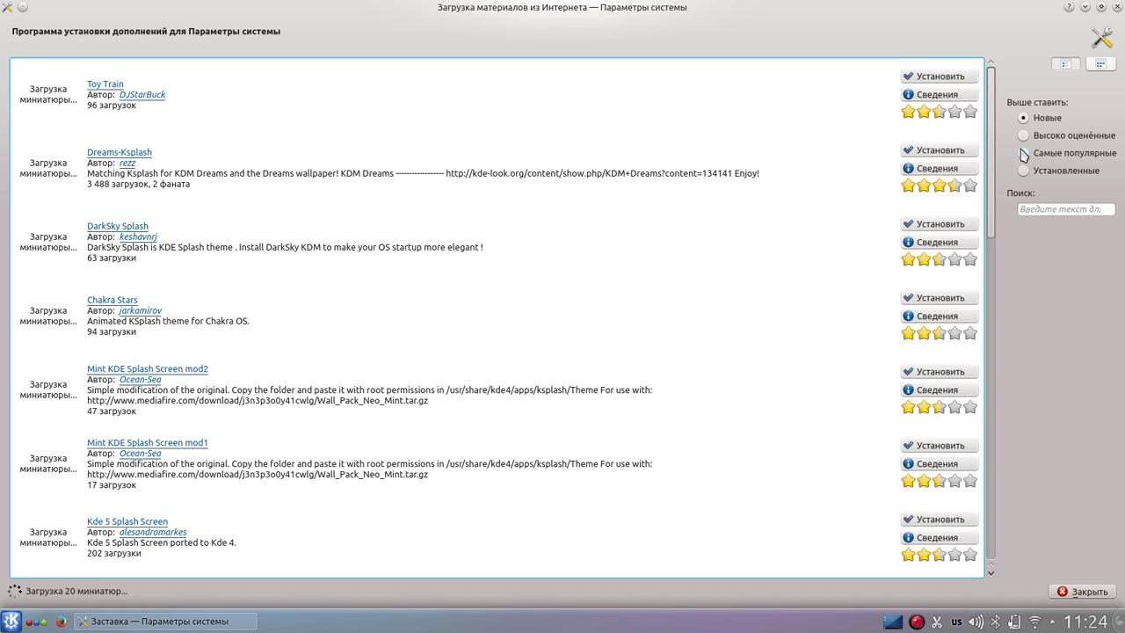
left_click(1022, 138)
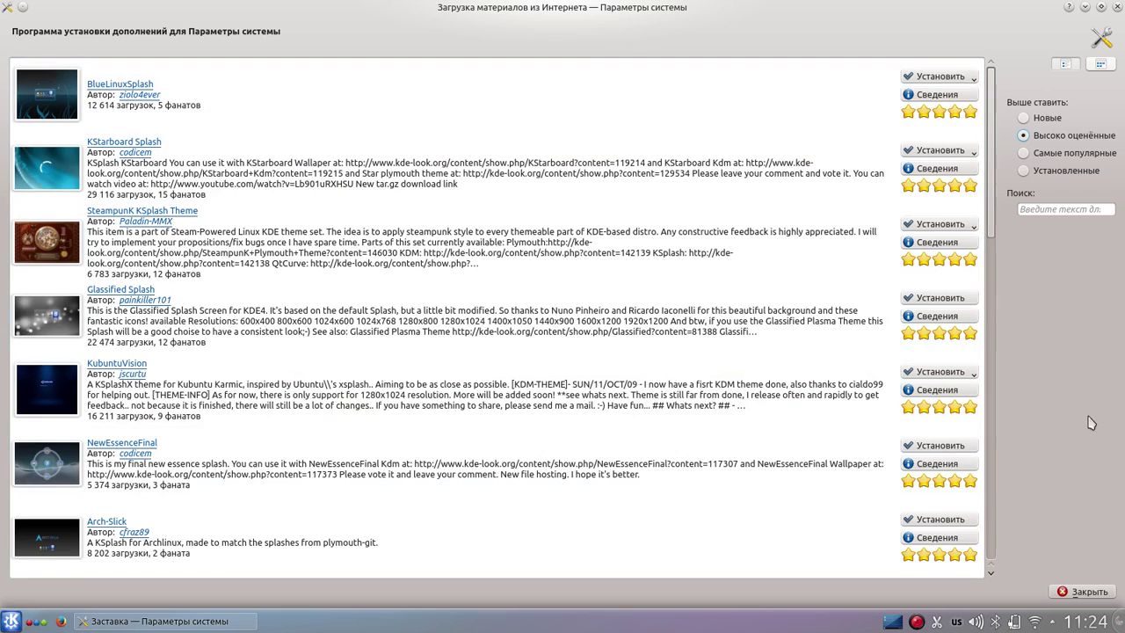
left_click(917, 376)
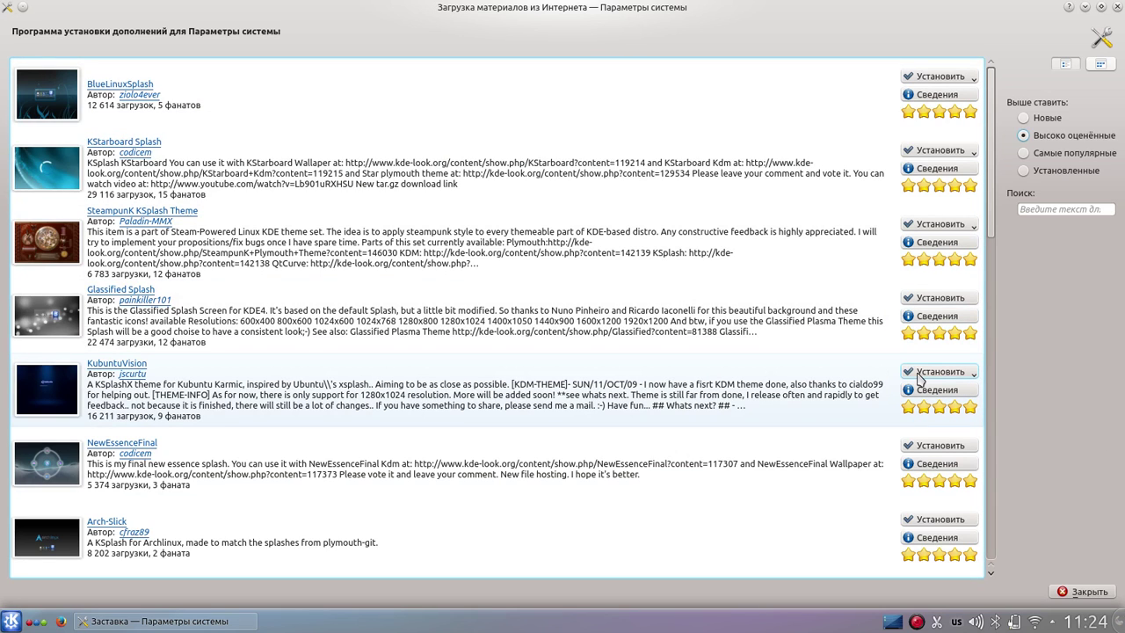
left_click(918, 376)
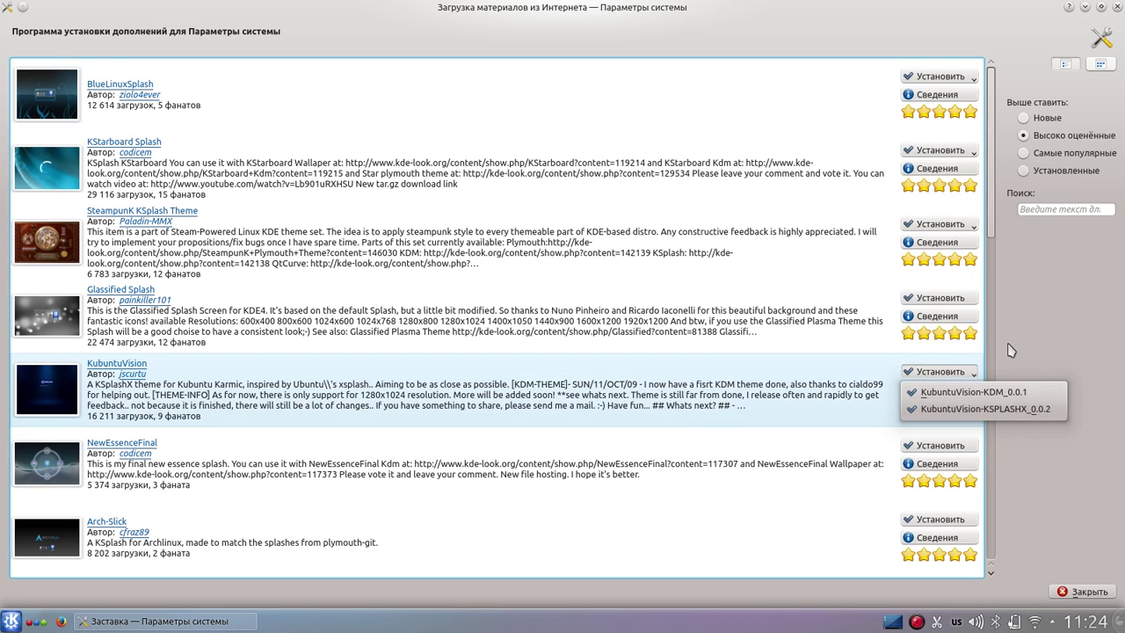
left_click(1039, 410)
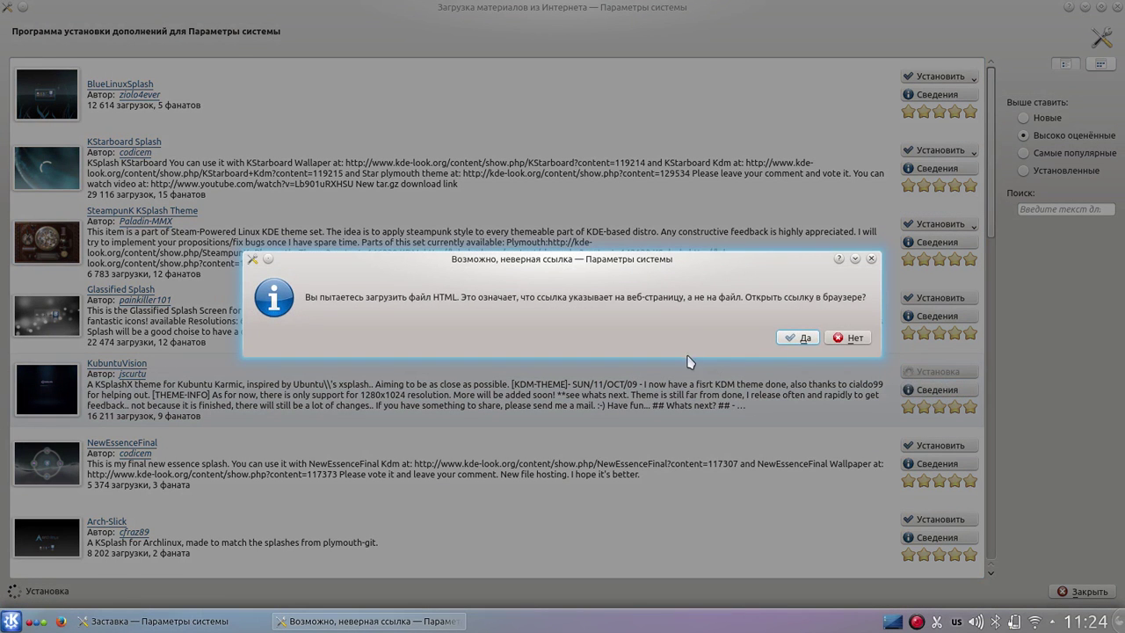
left_click(849, 337)
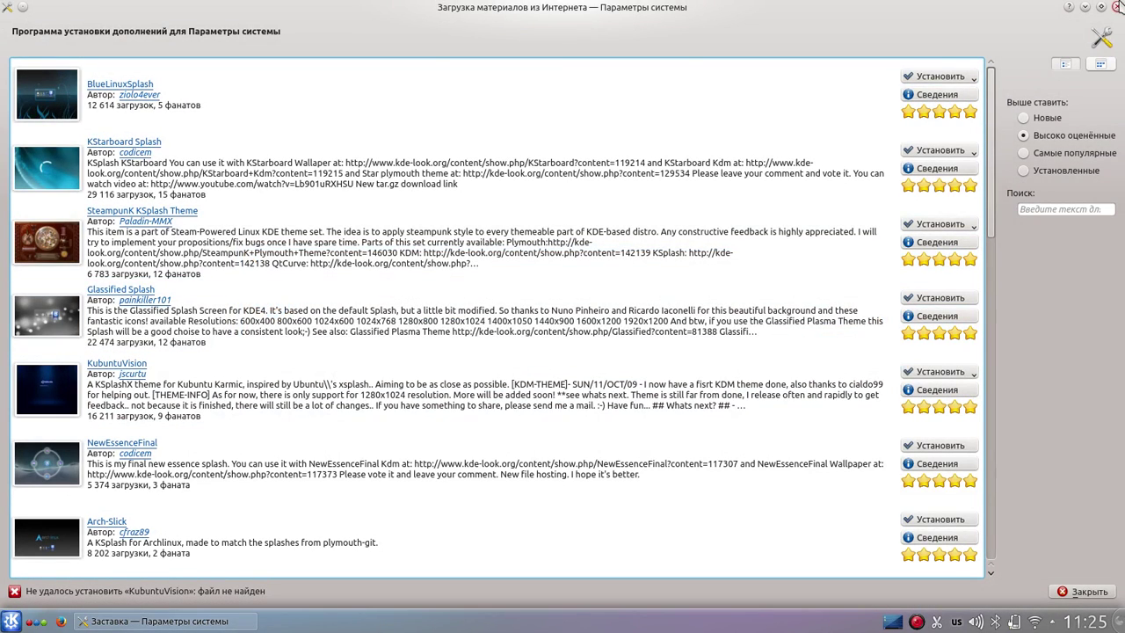
left_click(1116, 7)
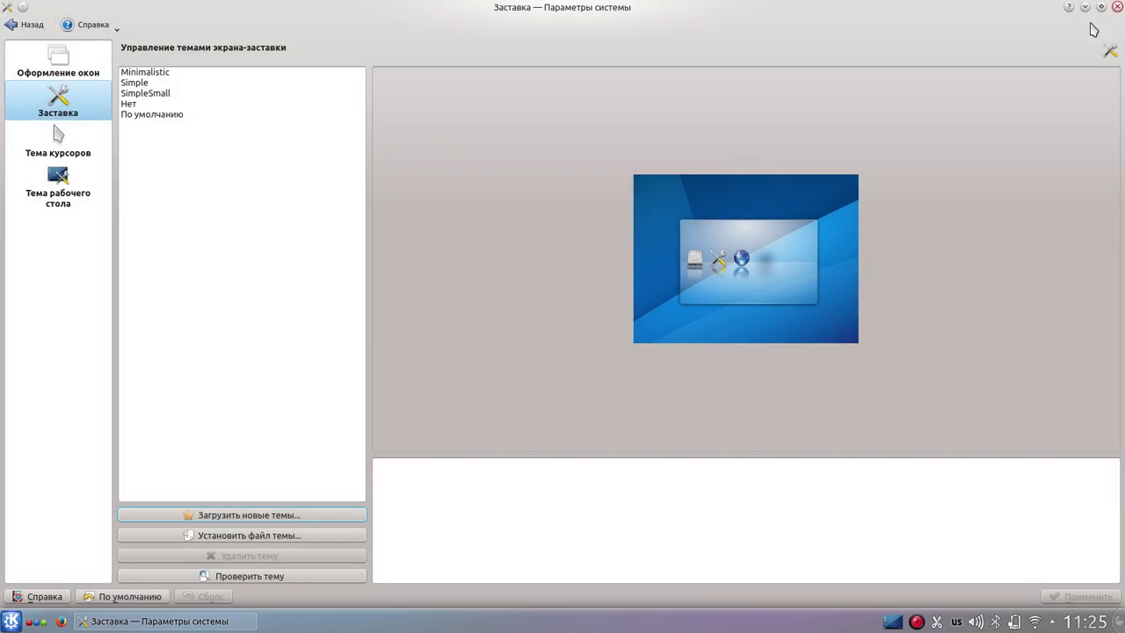
- Browse the downloadable cursor themes on the Тема курсоров page by newest, installed and most popular, and close the downloads
left_click(56, 139)
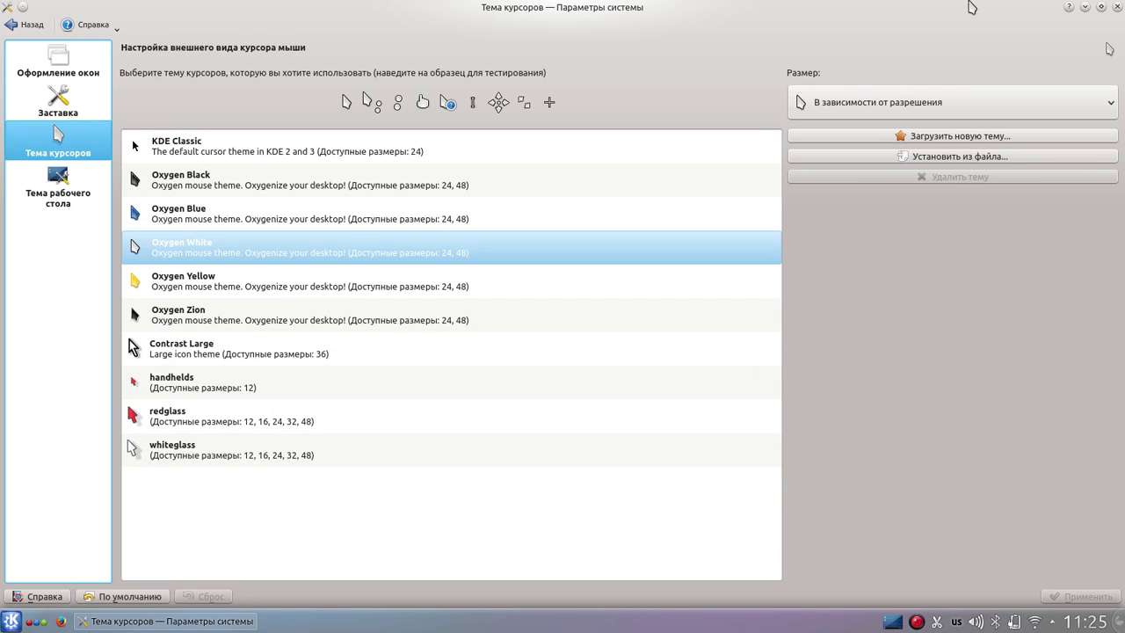
left_click(910, 139)
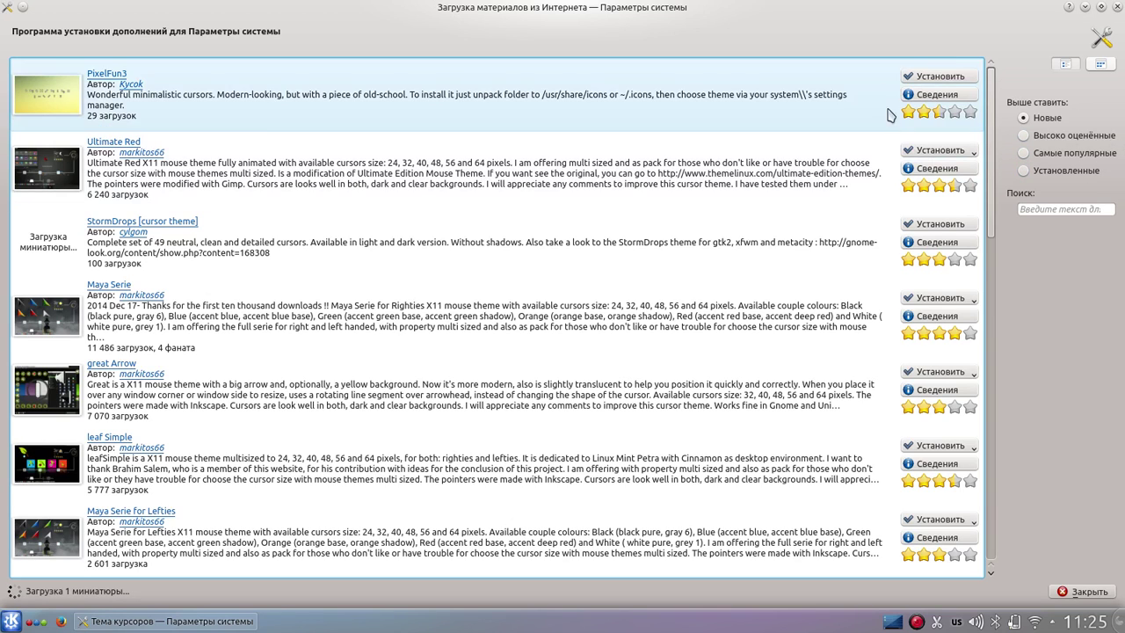
left_click(1025, 172)
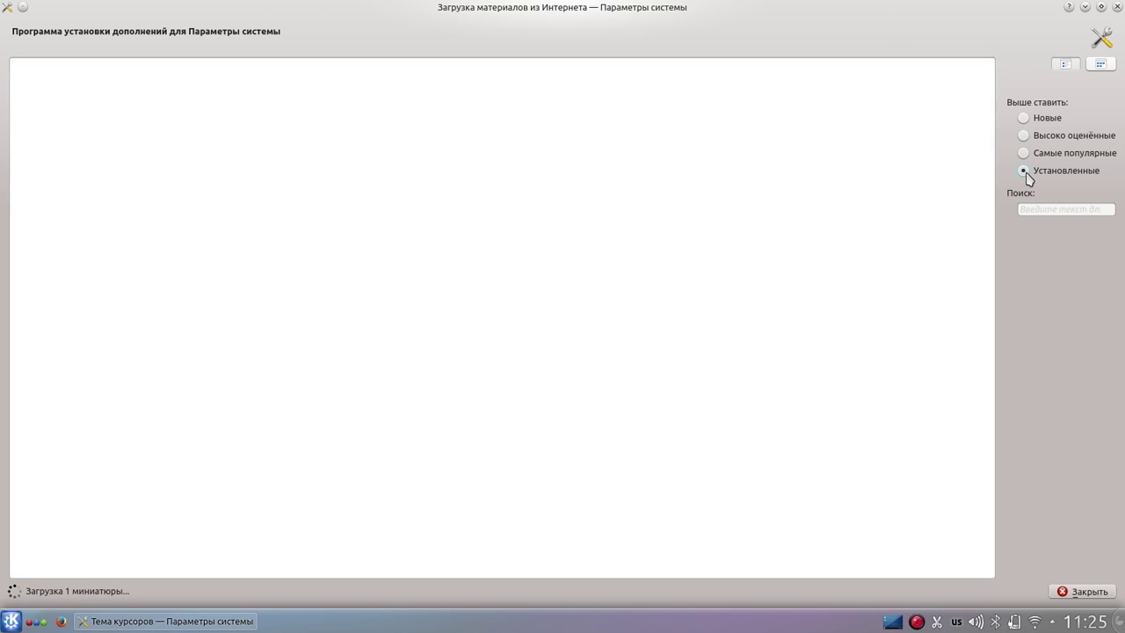
left_click(1022, 156)
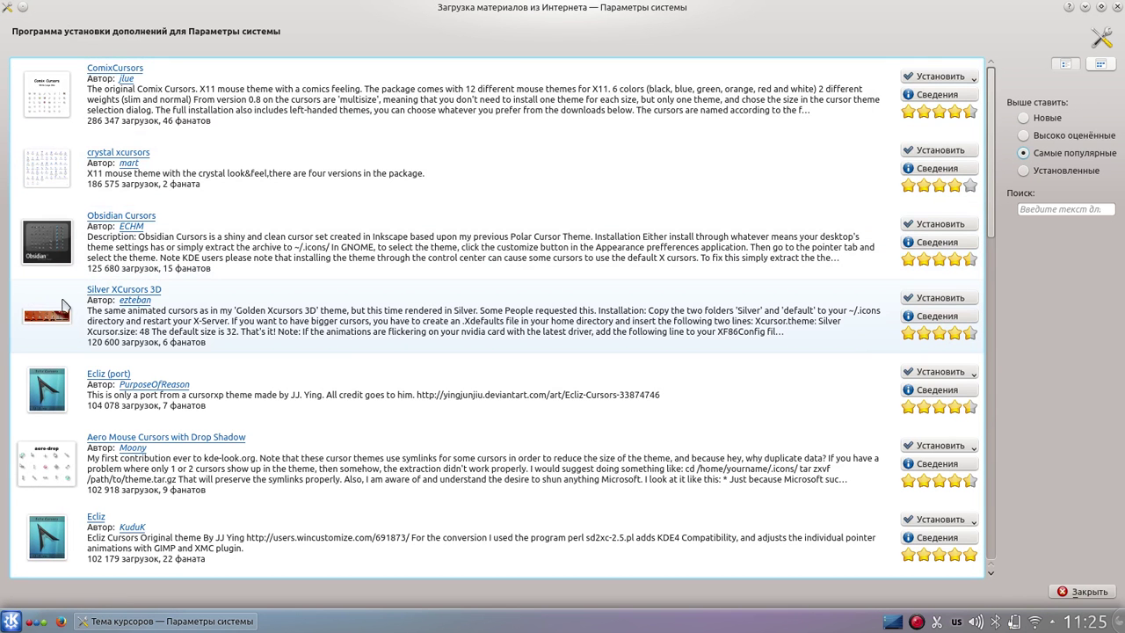
scroll(70, 365, "down", 3)
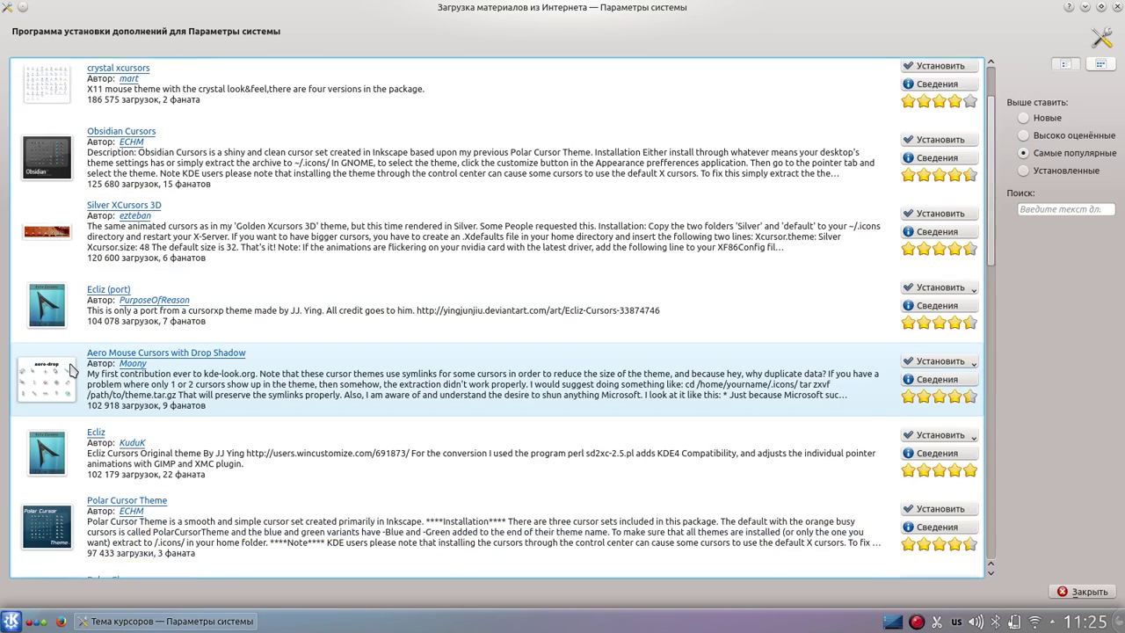
scroll(62, 358, "up", 3)
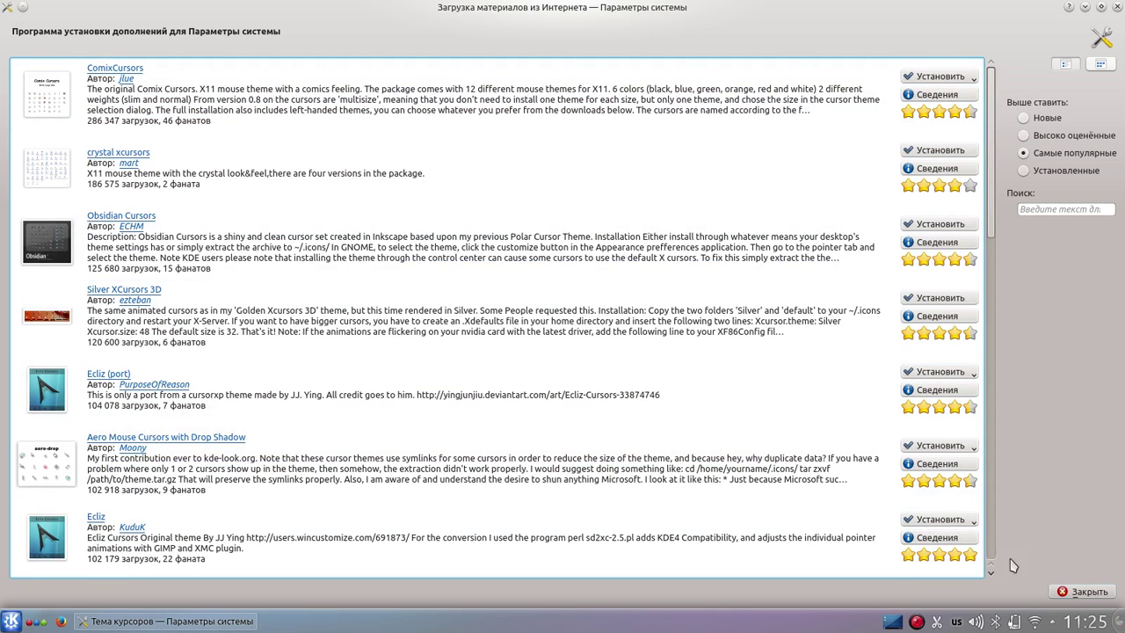
left_click(1079, 592)
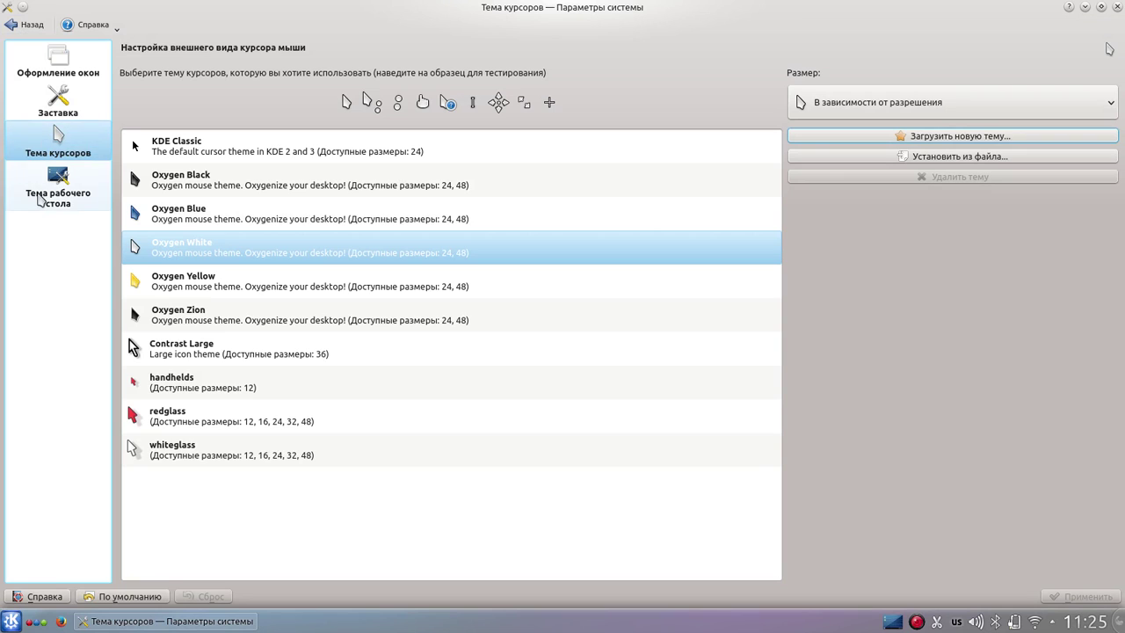
- Examine the available desktop themes and the per-element details of the Air theme, and return to the settings overview
left_click(65, 208)
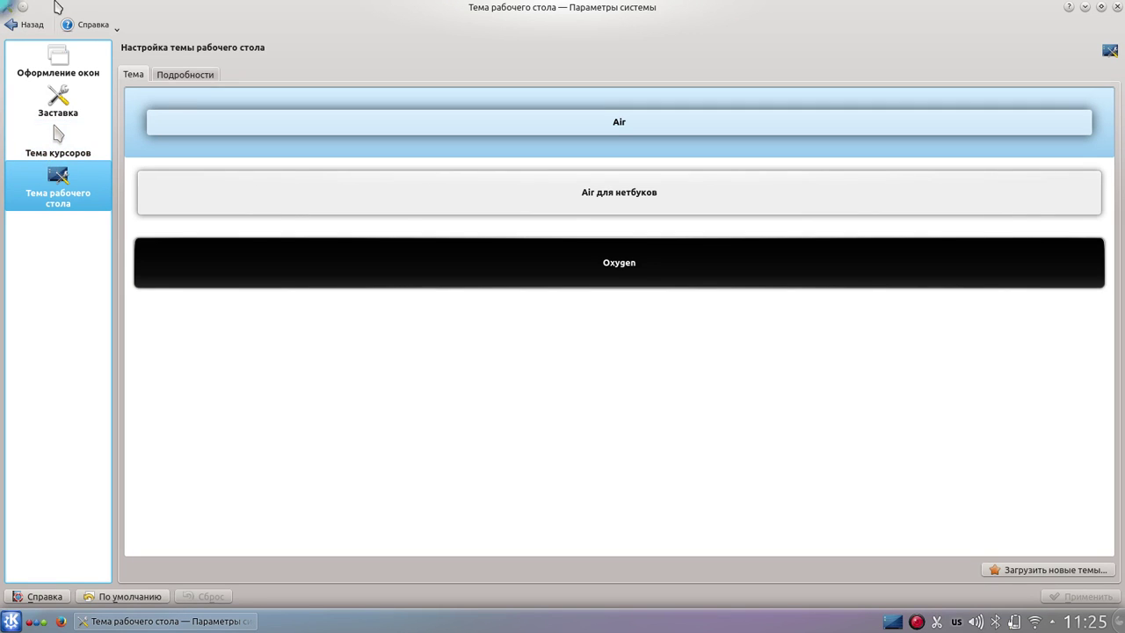
left_click(188, 76)
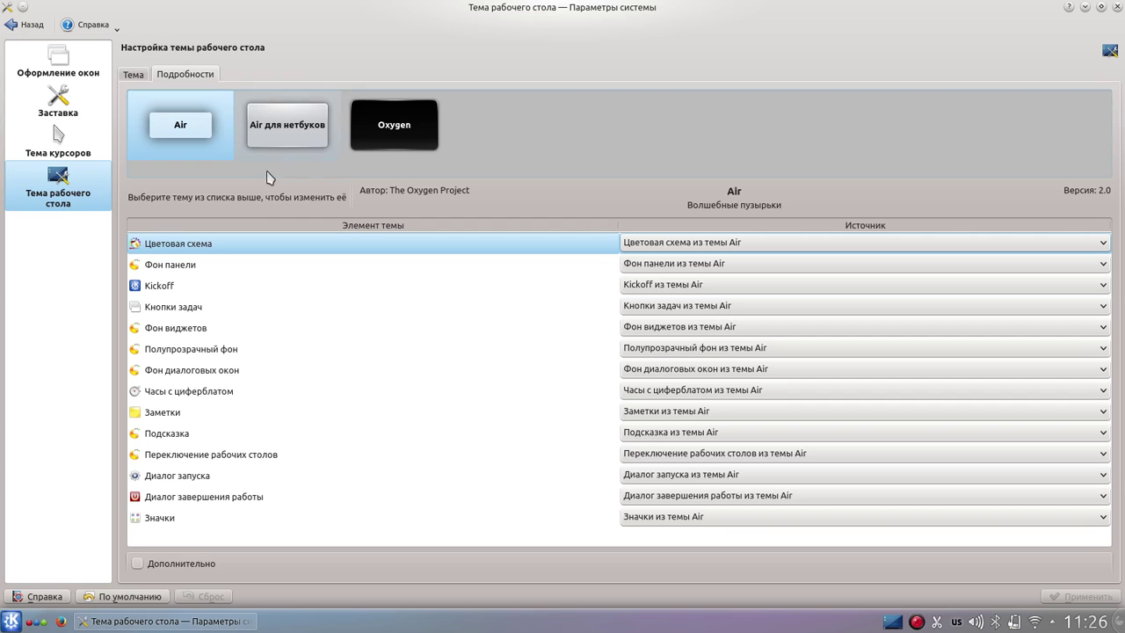
left_click(15, 26)
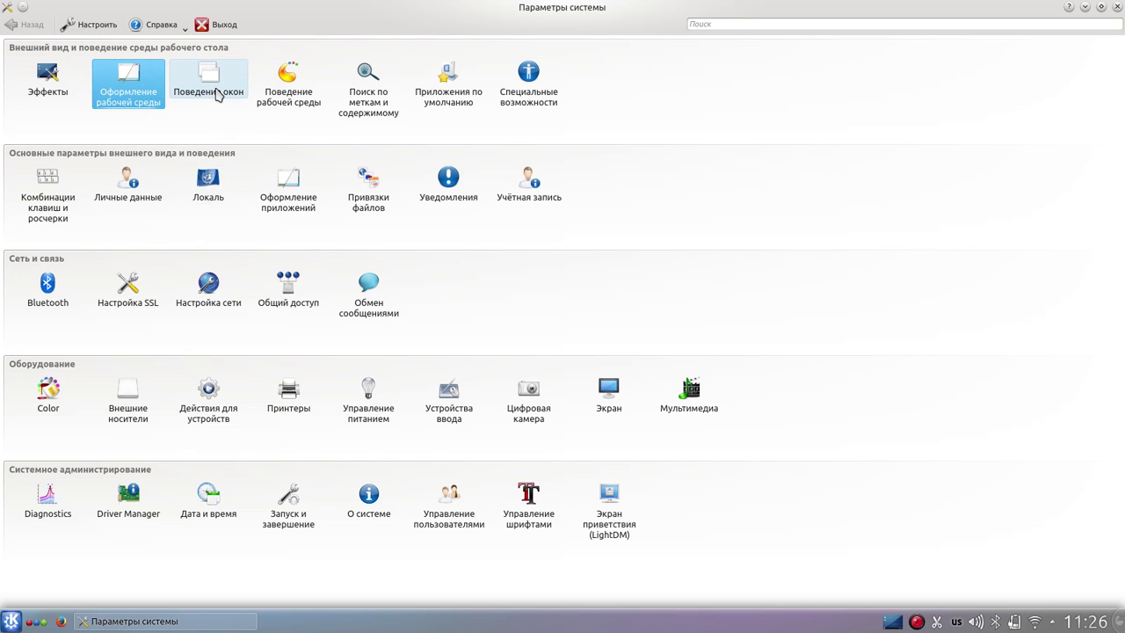
- Review the window switching settings under Поведение окон and the document history privacy options for Комнаты, keeping Для всех приложений
mouse_move(218, 93)
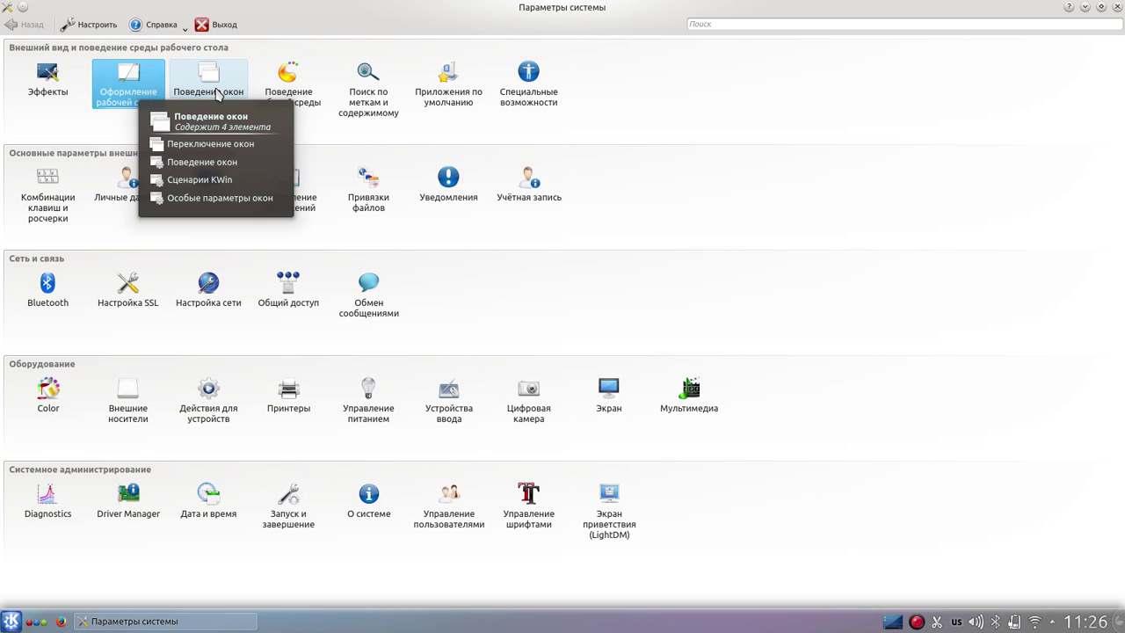
left_click(218, 93)
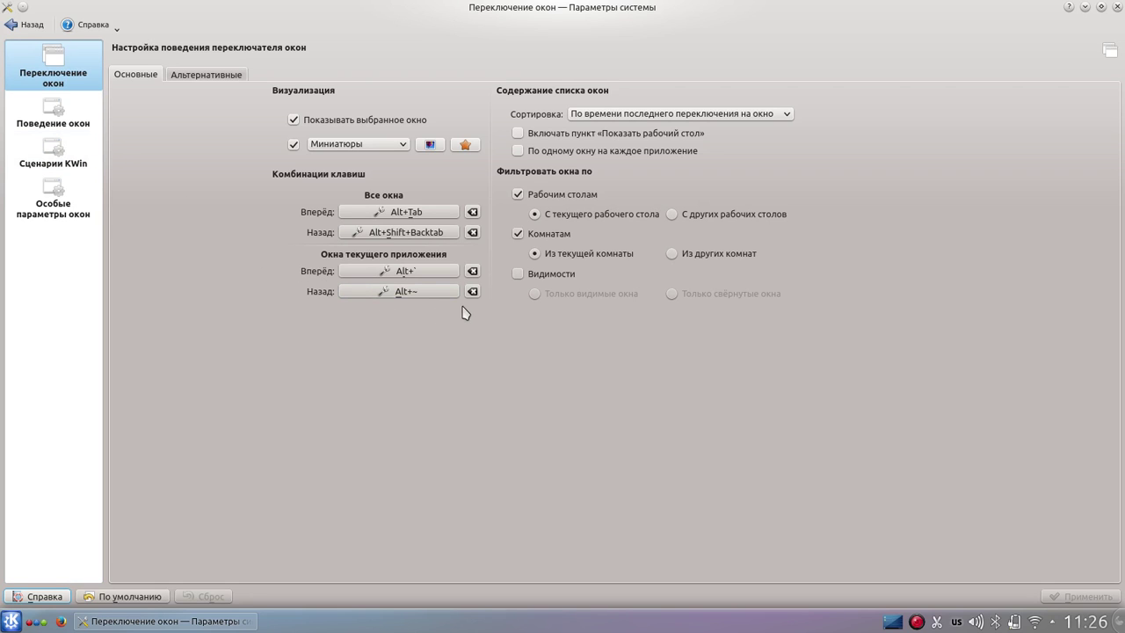
left_click(12, 24)
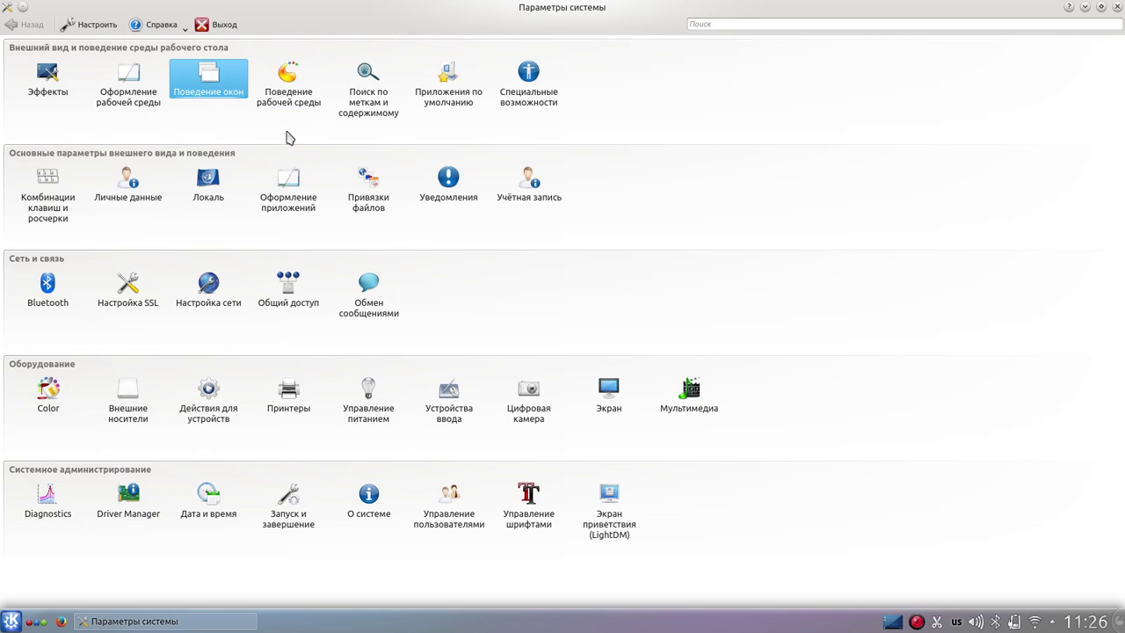
left_click(292, 79)
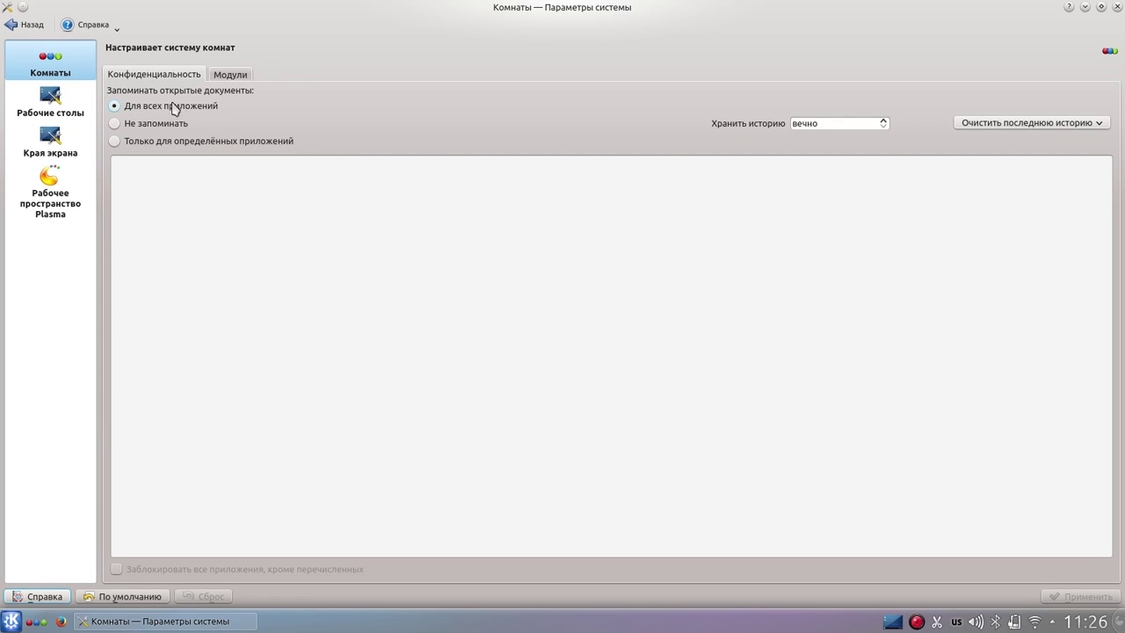
left_click(117, 105)
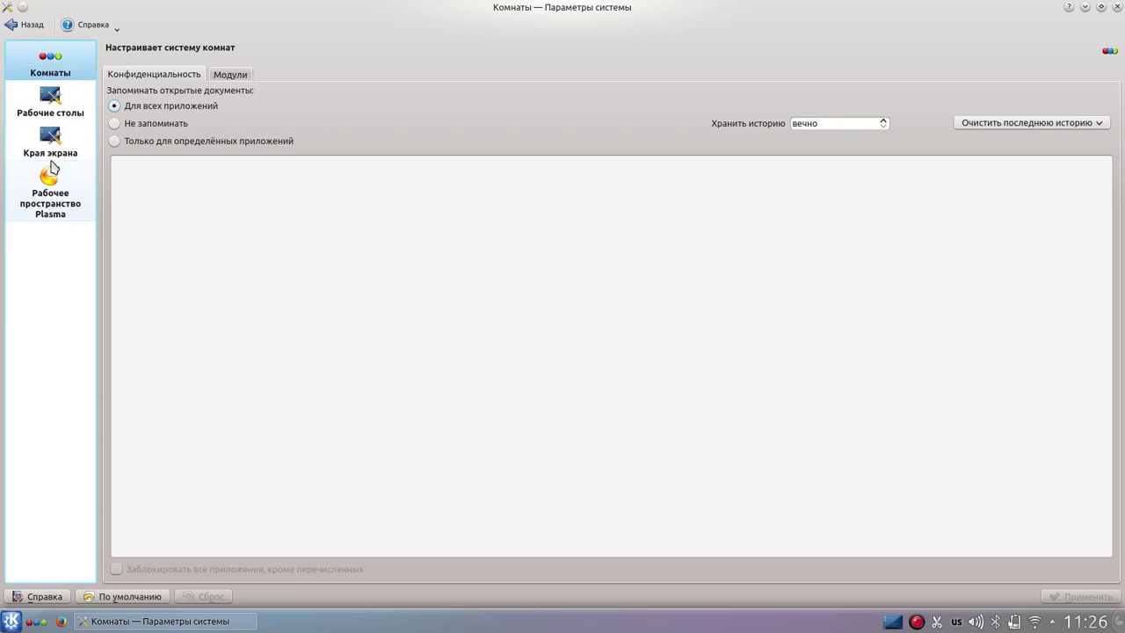
- Configure 4 virtual desktops in 2 rows with no separate widget set per desktop, and apply the change
left_click(45, 106)
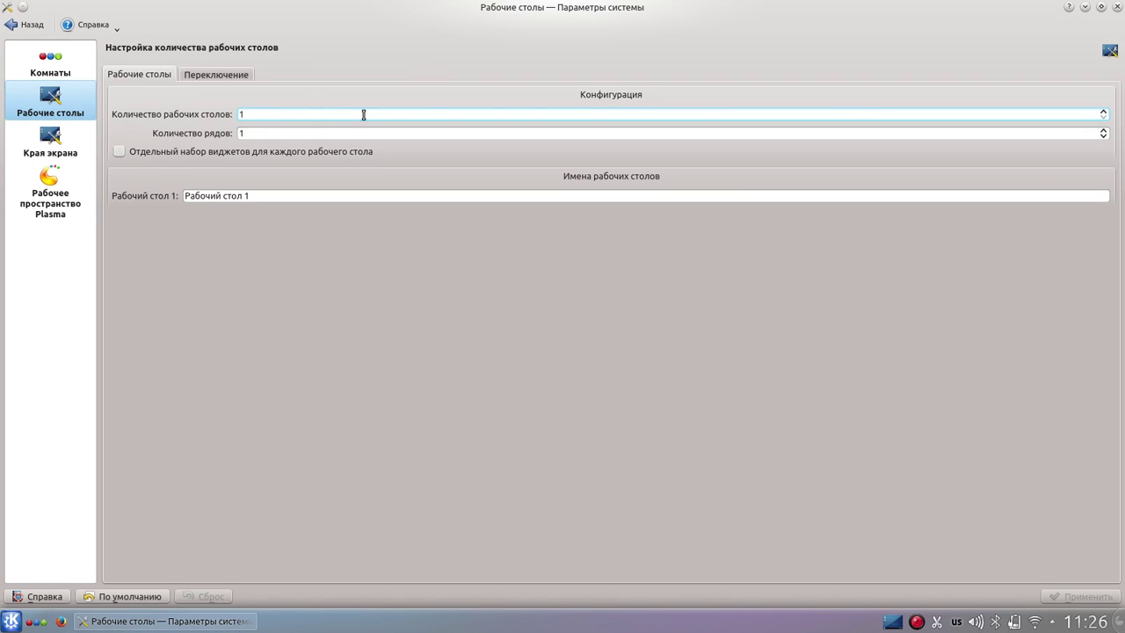
left_click(1104, 112)
left_click(1103, 111)
left_click(1103, 112)
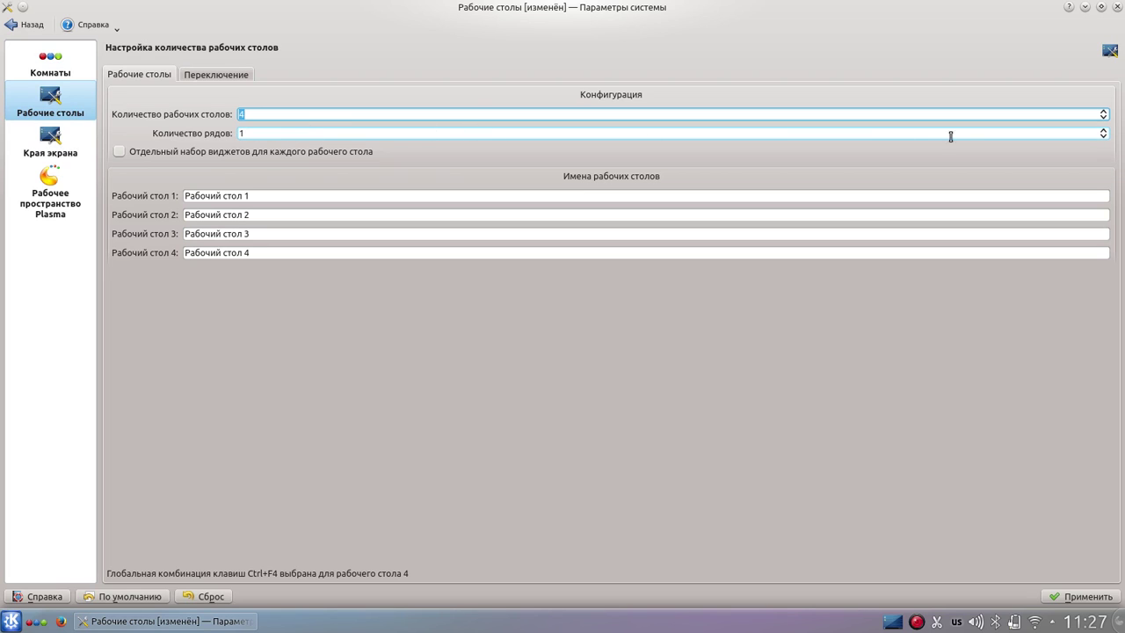
left_click(1104, 131)
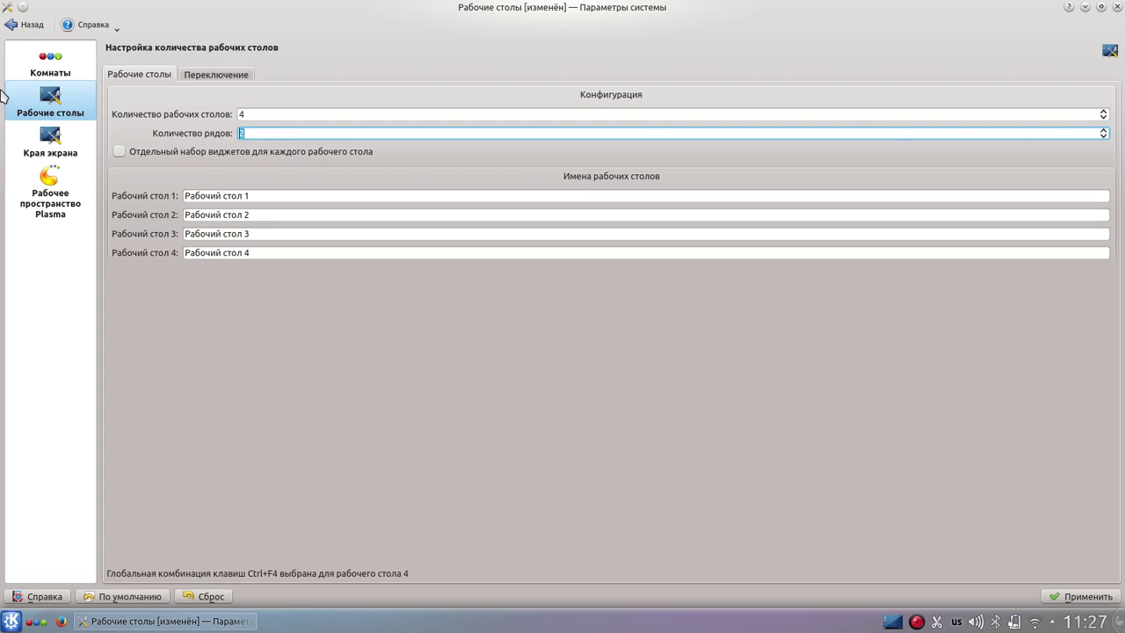
left_click(281, 157)
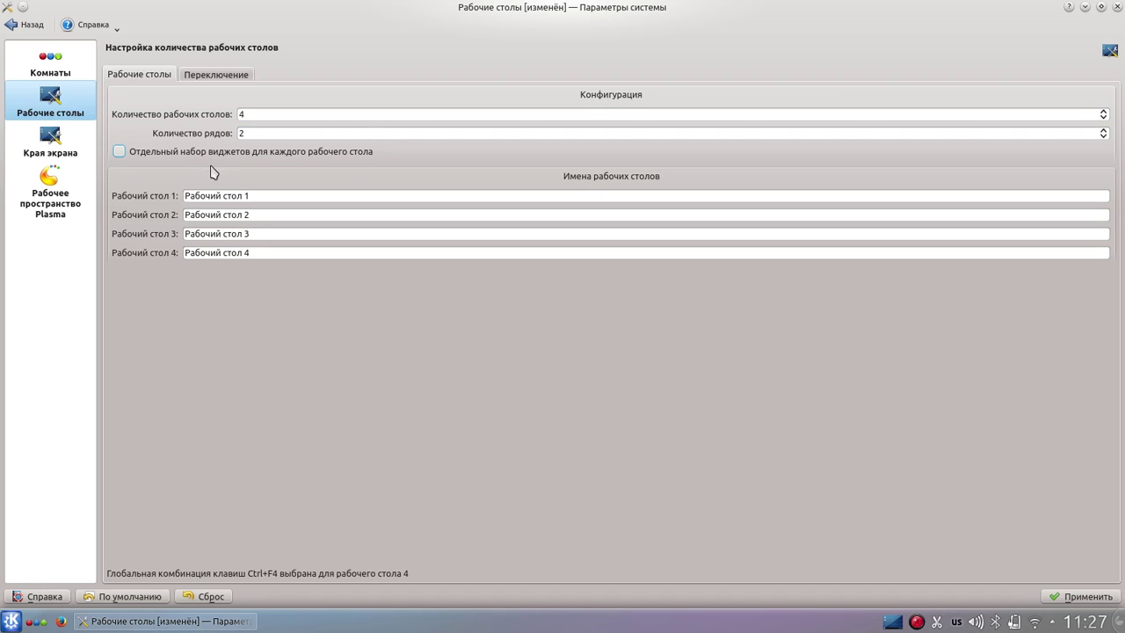
left_click(1087, 599)
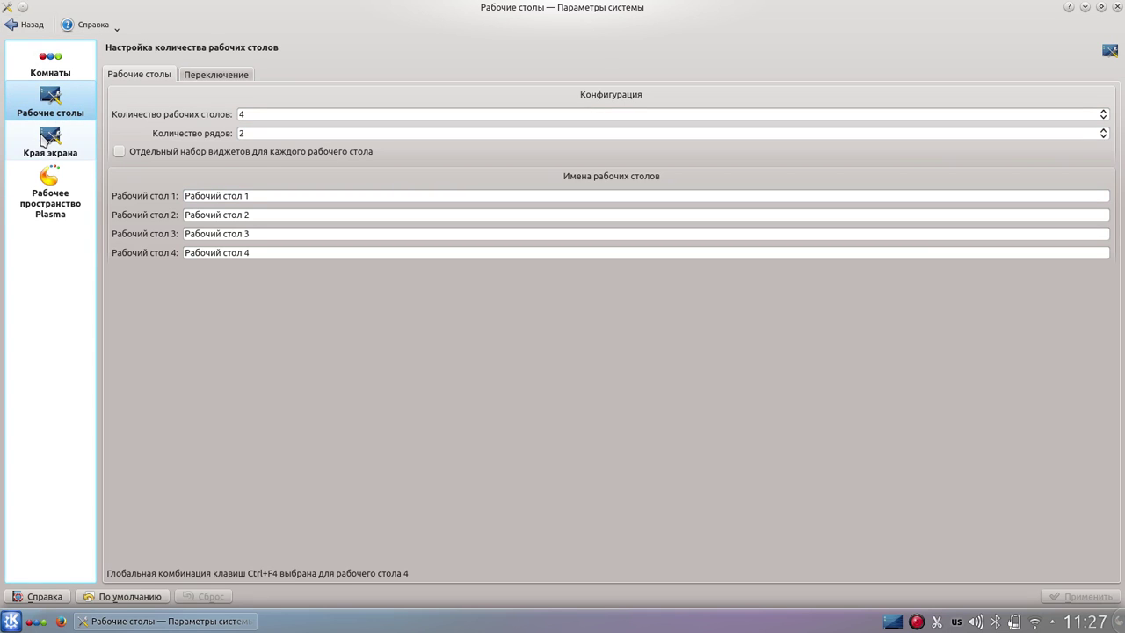
- Examine the actions available for the upper-left screen corner on the Края экрана page, and close the list without choosing one
left_click(33, 130)
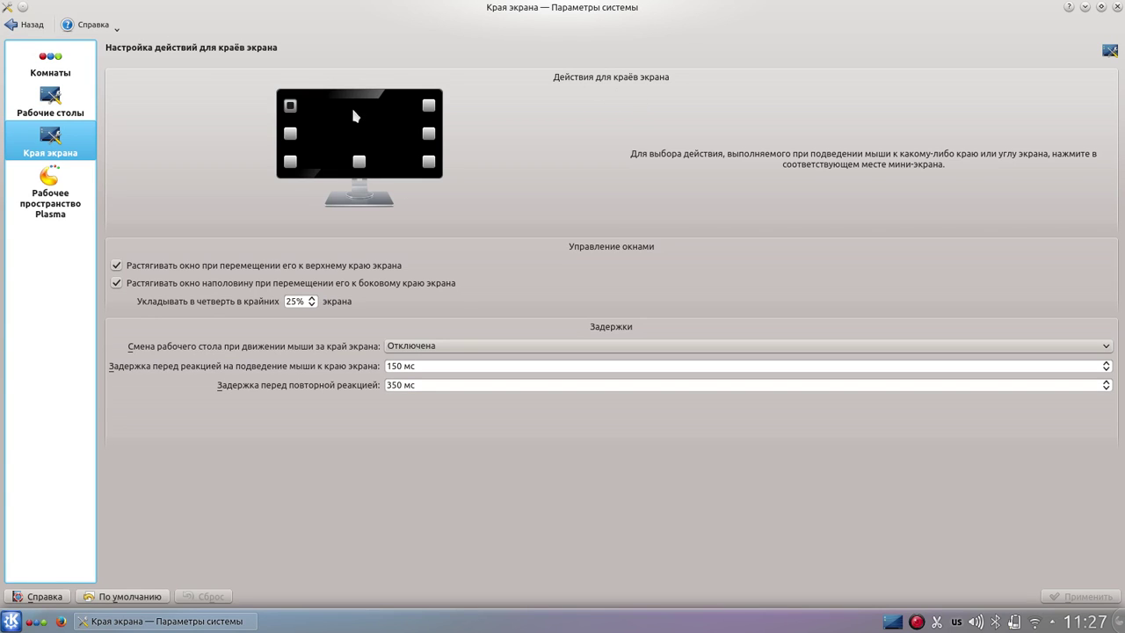
left_click(291, 107)
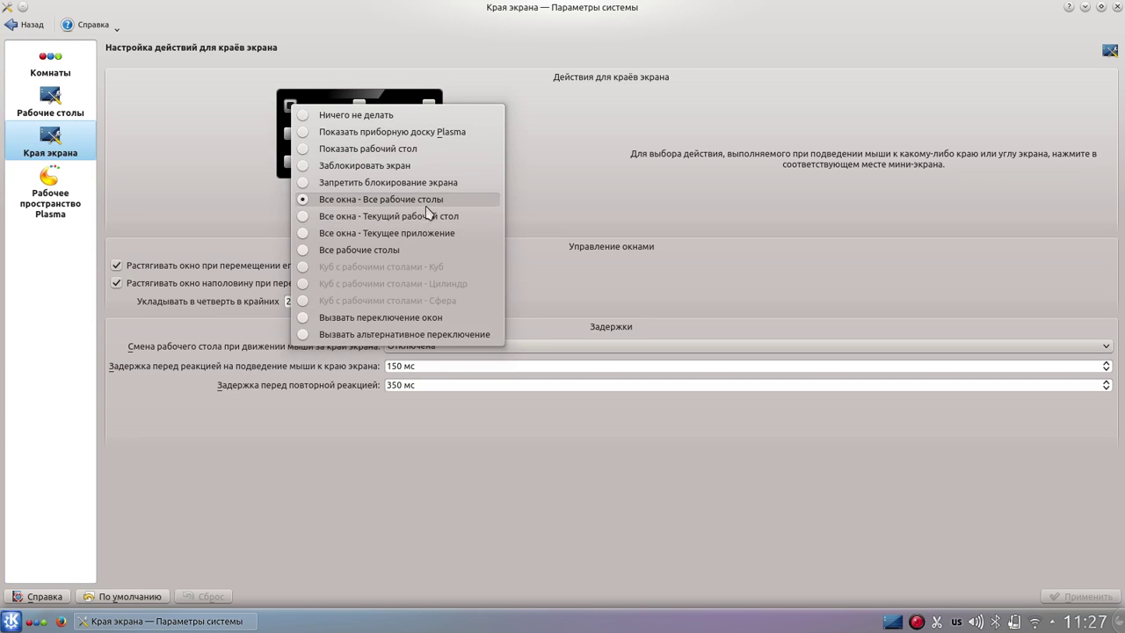
left_click(821, 276)
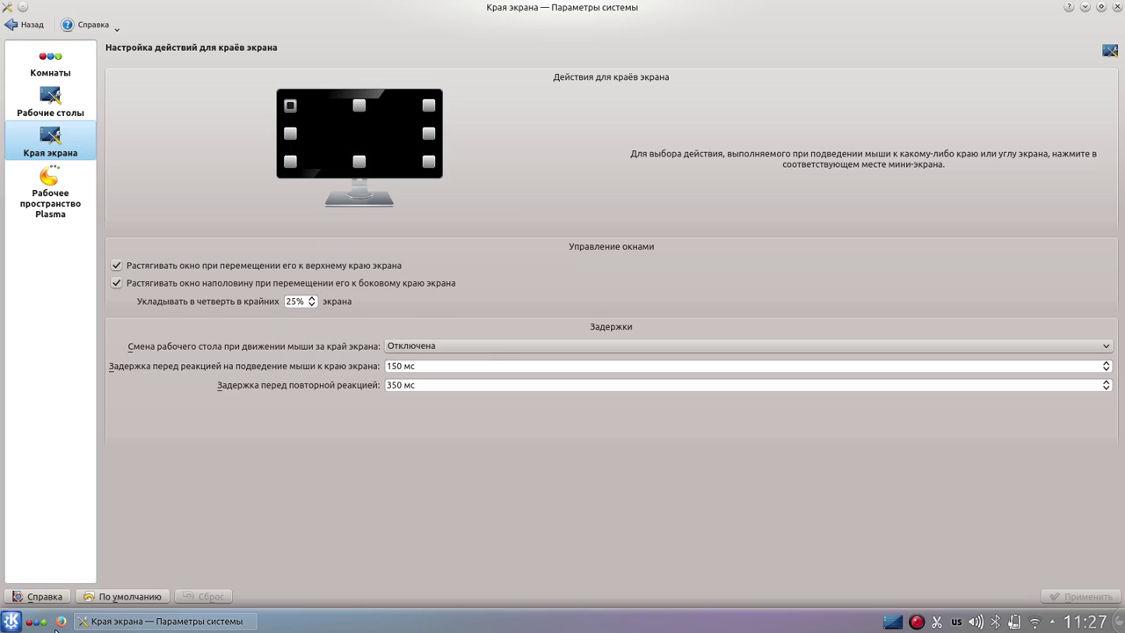
- Try the window overview with Firefox open, bring the browser forward from it, and close Firefox
left_click(59, 622)
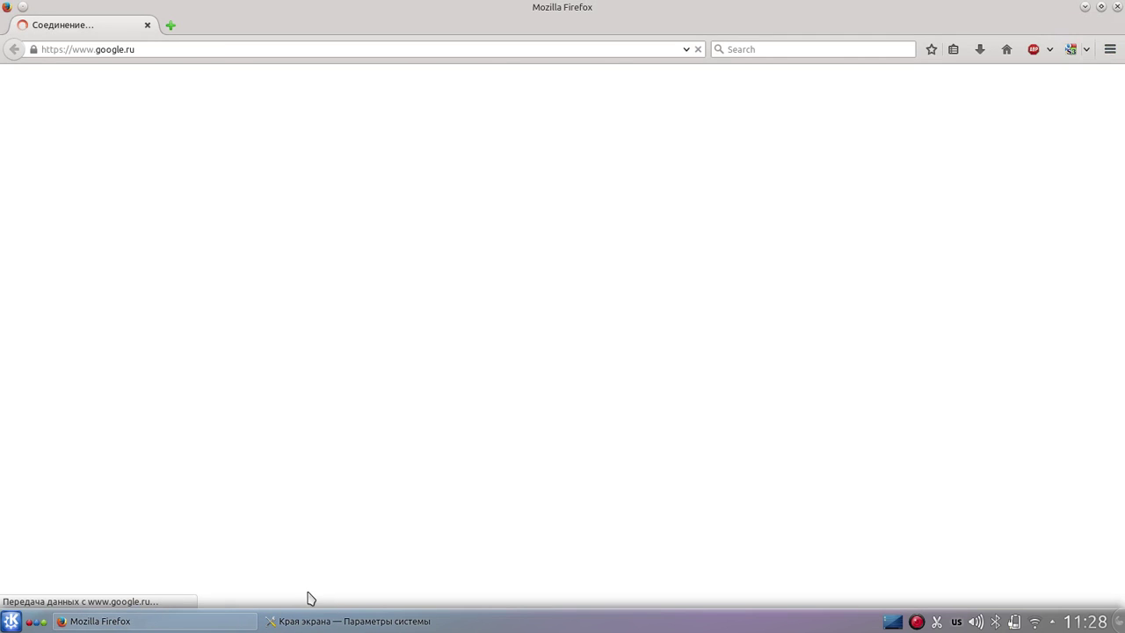
mouse_move(0, 632)
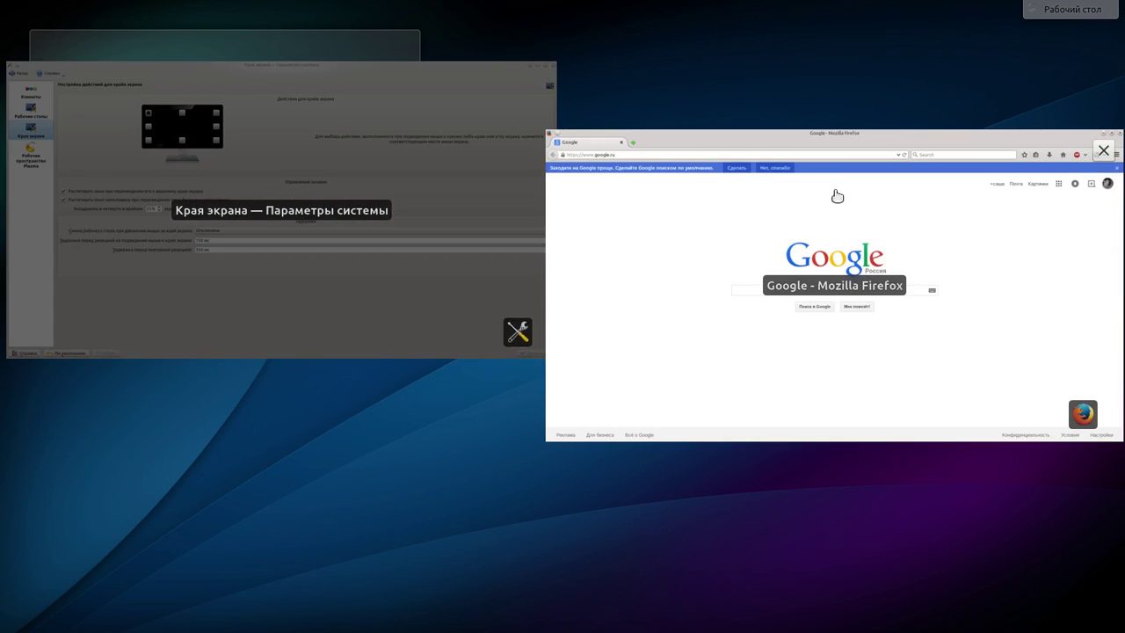
left_click(837, 196)
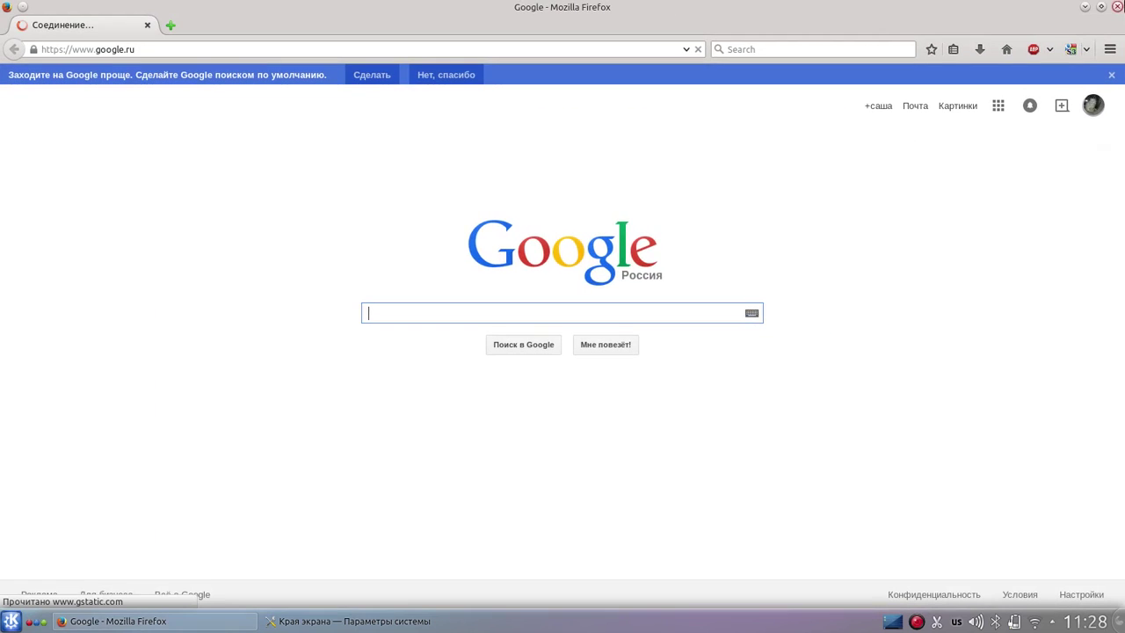
left_click(1117, 7)
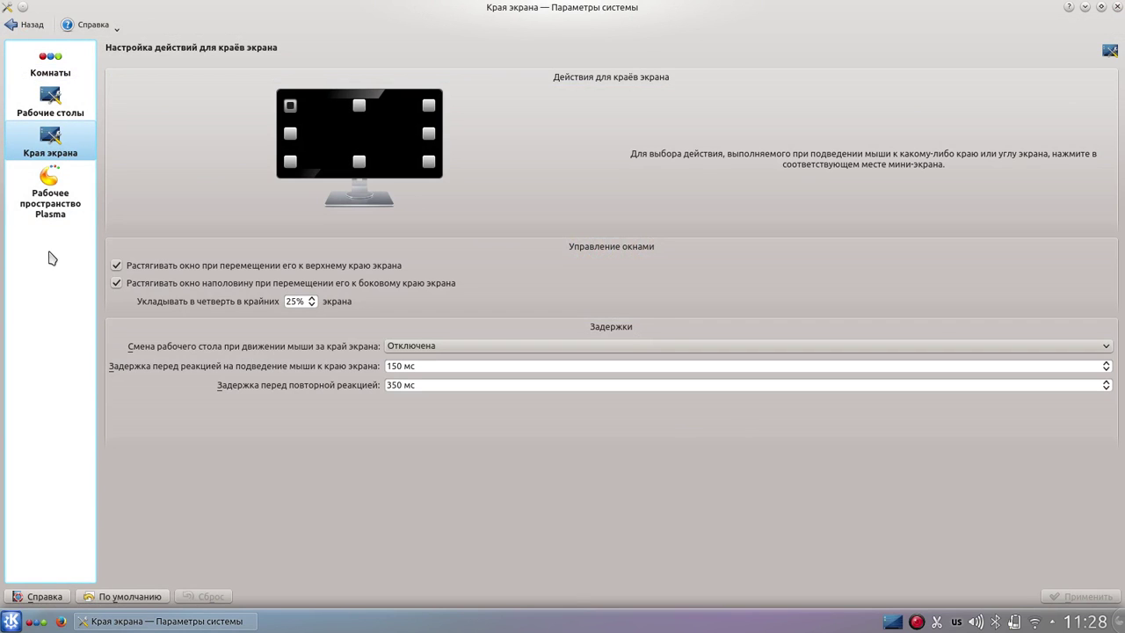
- Examine the workspace types available on the Рабочее пространство Plasma page, keeping Настольный компьютер
left_click(58, 211)
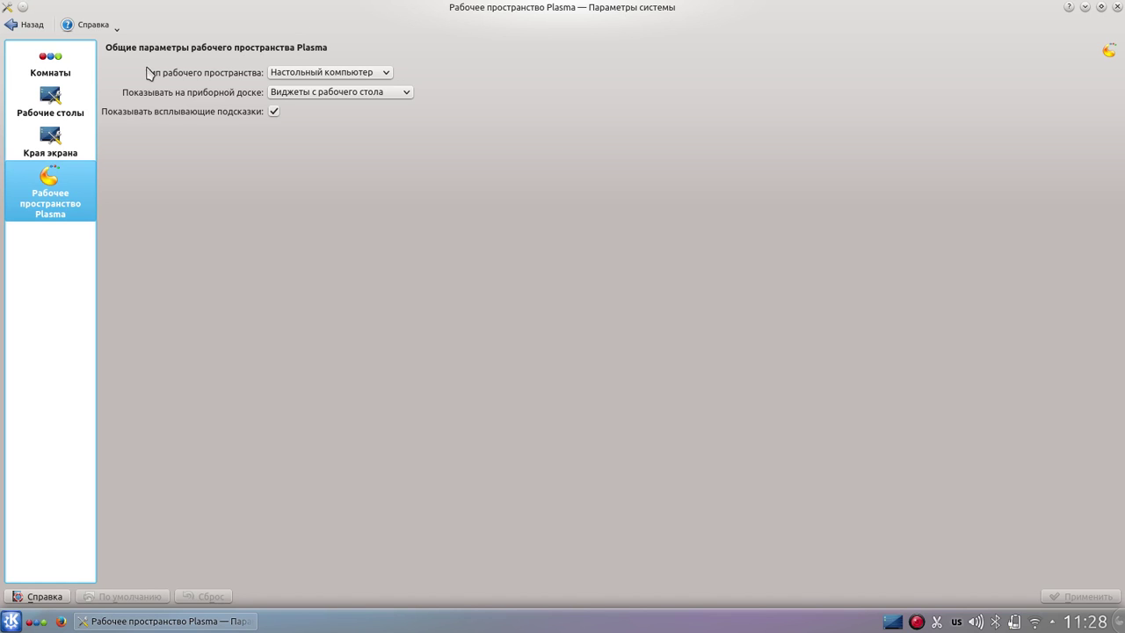
left_click(292, 72)
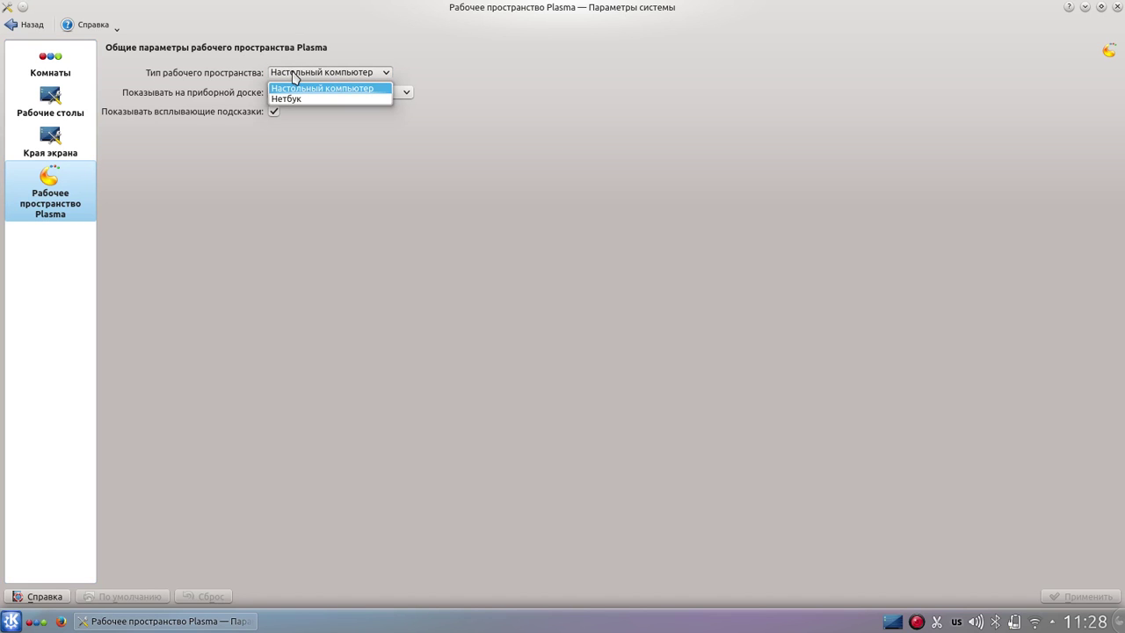
left_click(292, 76)
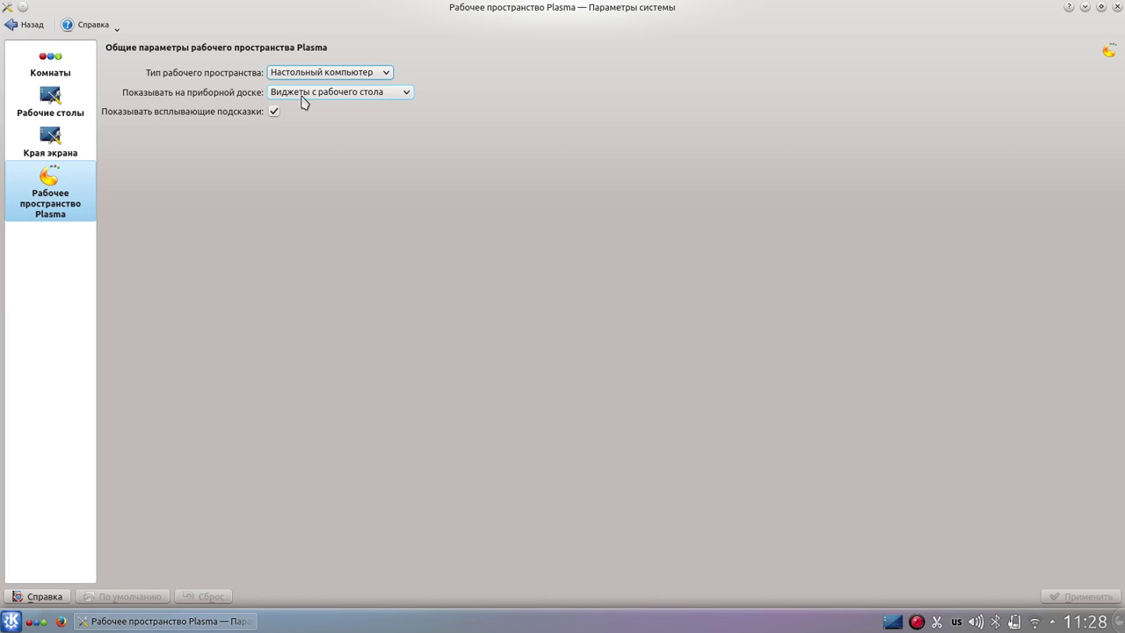
- Try Отдельный набор виджетов for the Plasma dashboard, and set it back to Виджеты с рабочего стола
left_click(322, 97)
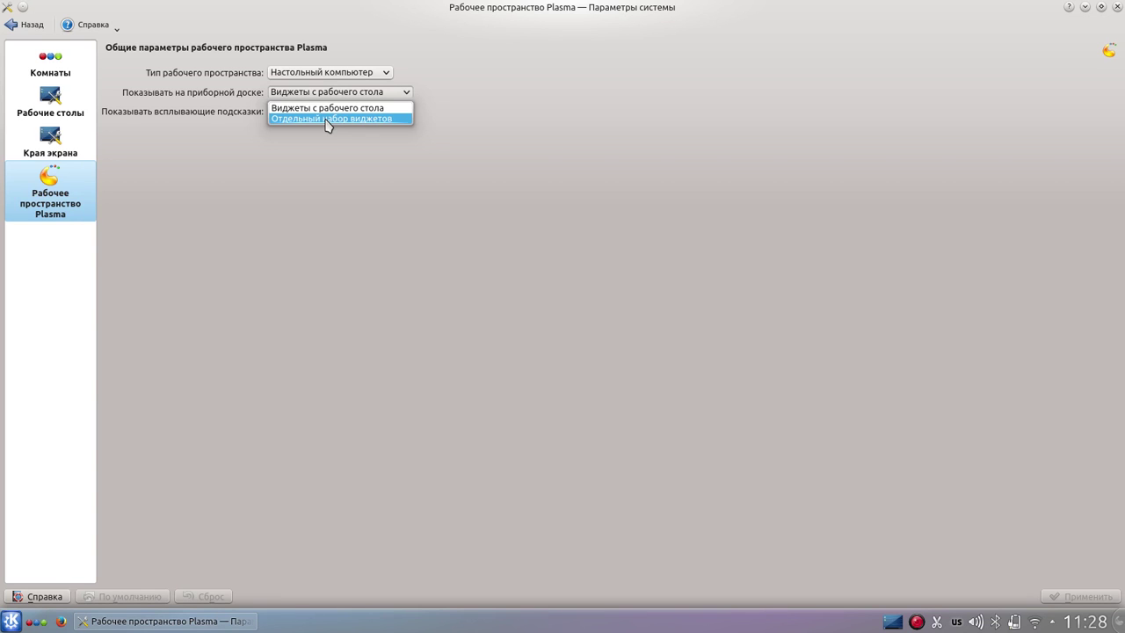
left_click(327, 118)
left_click(327, 92)
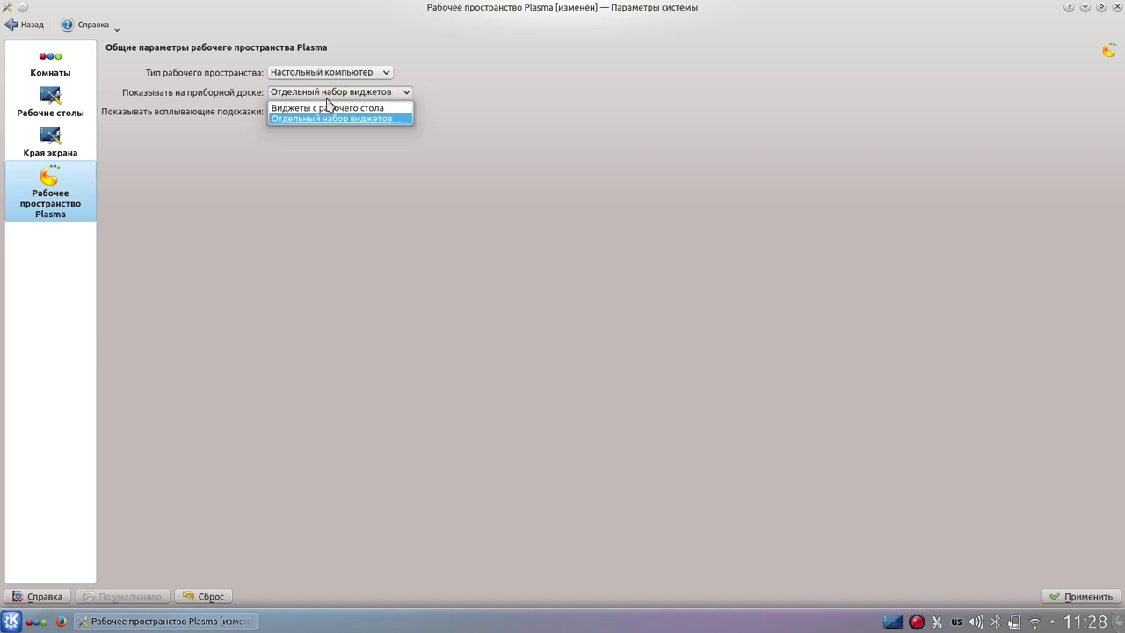
left_click(324, 108)
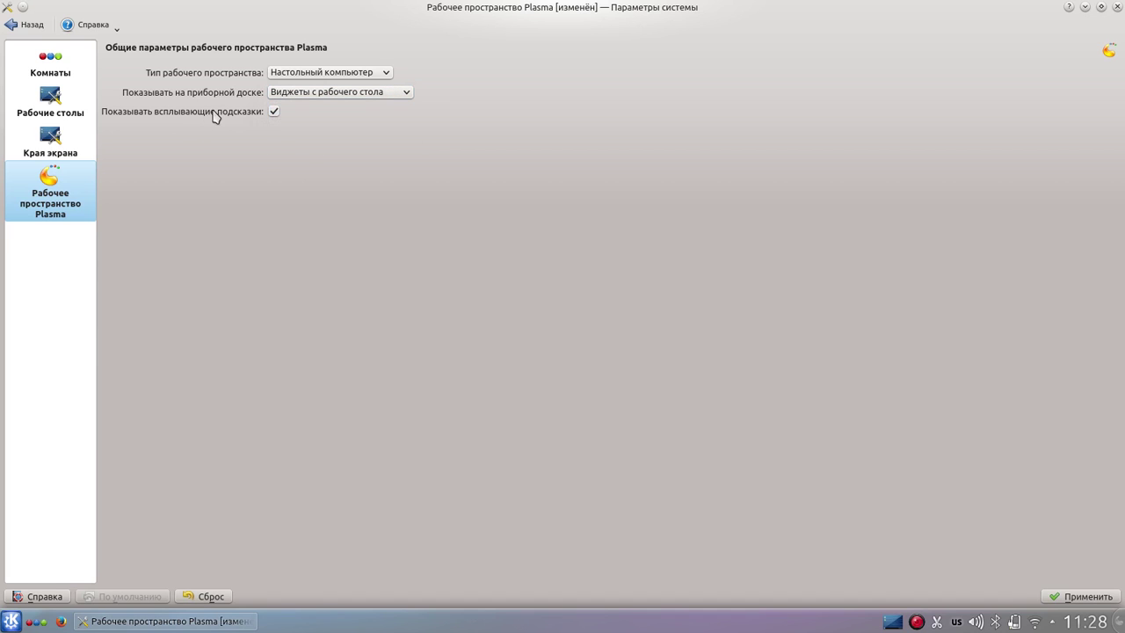
- Apply the Plasma workspace settings and return to the settings overview
left_click(21, 26)
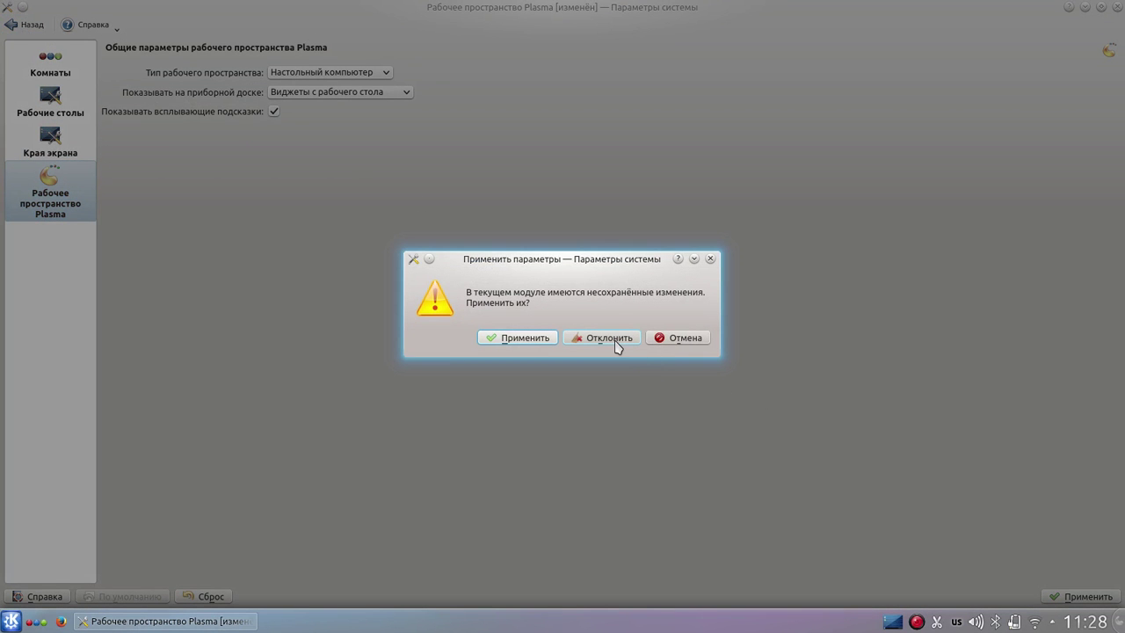
left_click(671, 339)
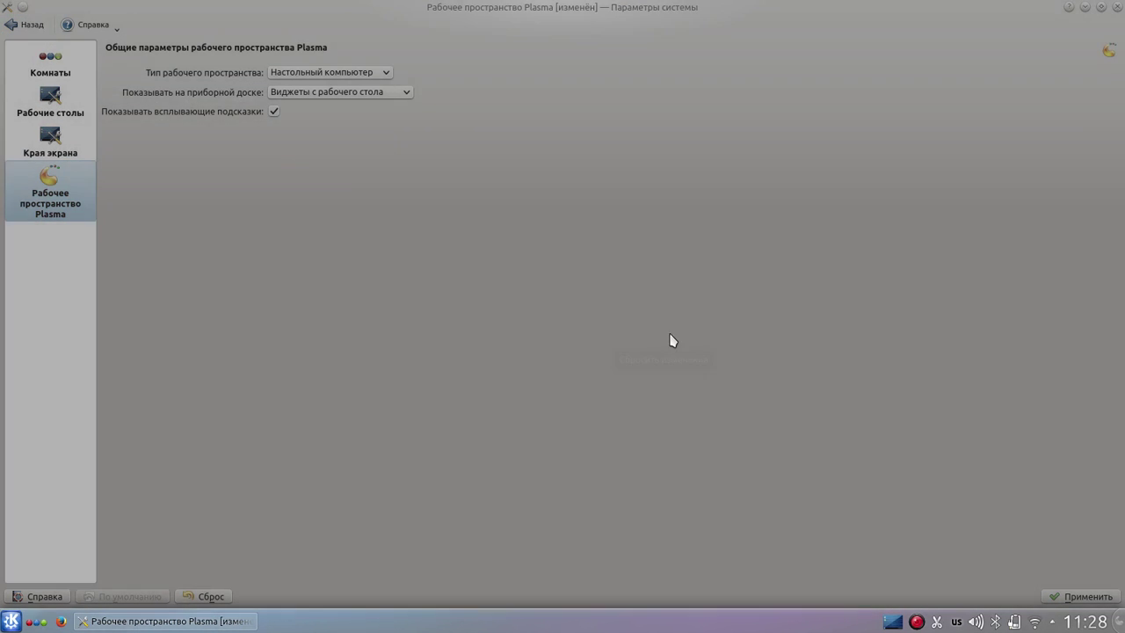
left_click(1079, 597)
left_click(18, 26)
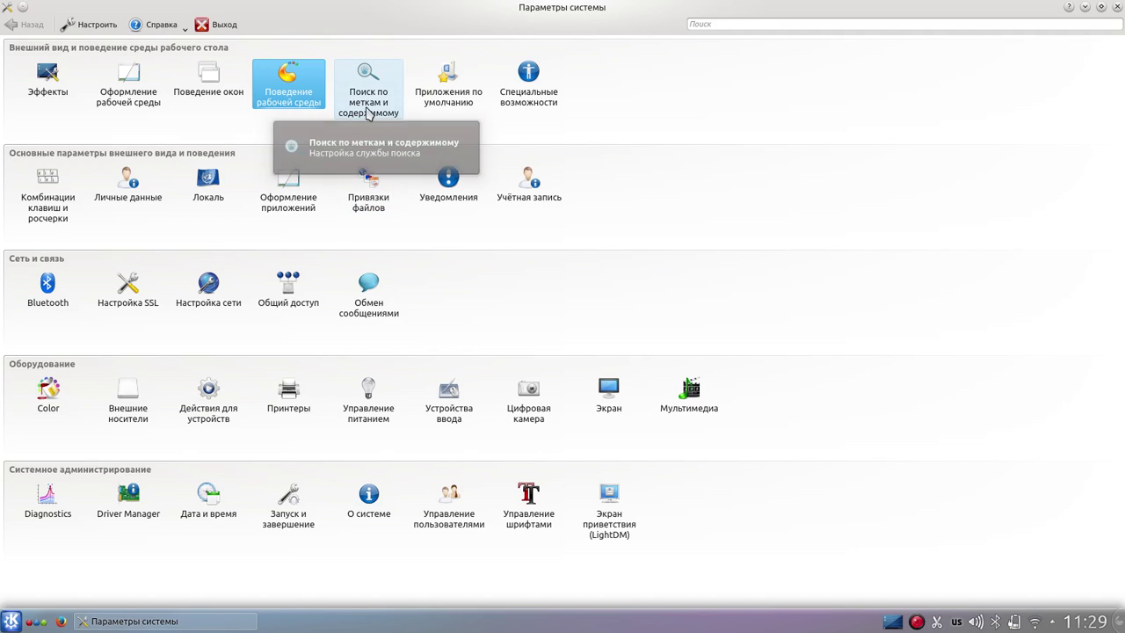
- Examine every category of the default applications, from Браузер to Эмулятор терминала, and return to the settings overview
left_click(482, 119)
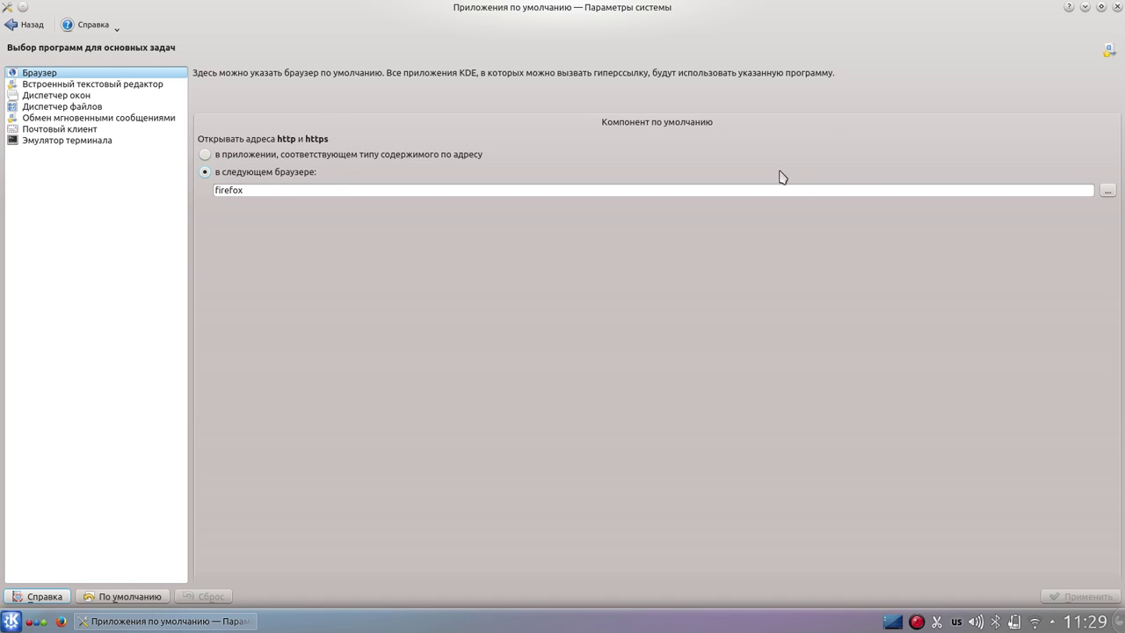
left_click(261, 190)
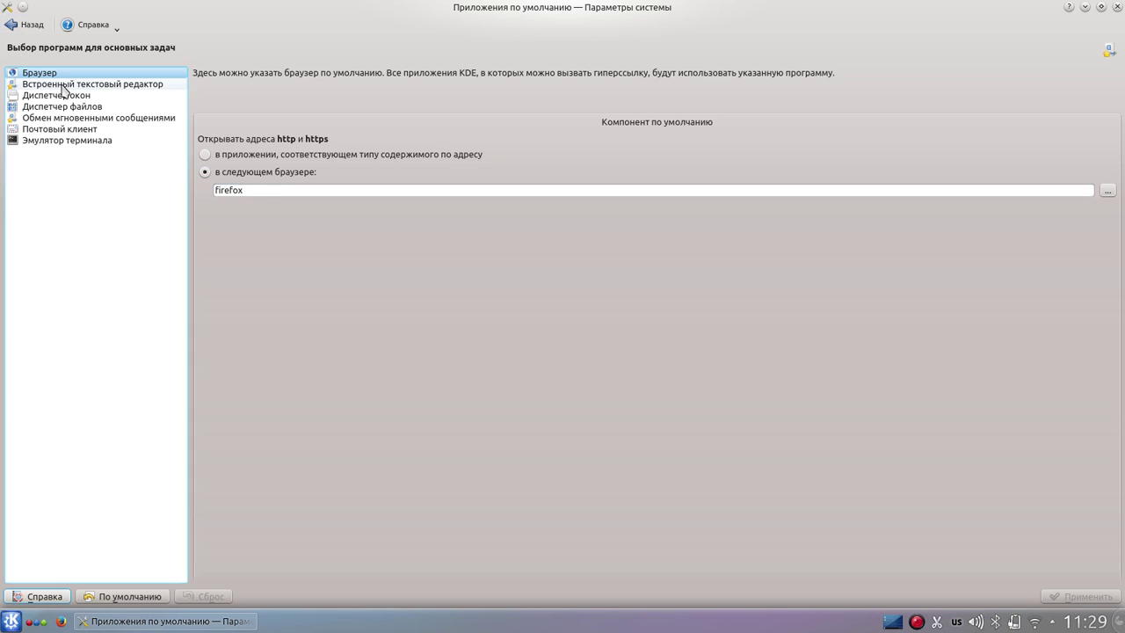
left_click(79, 85)
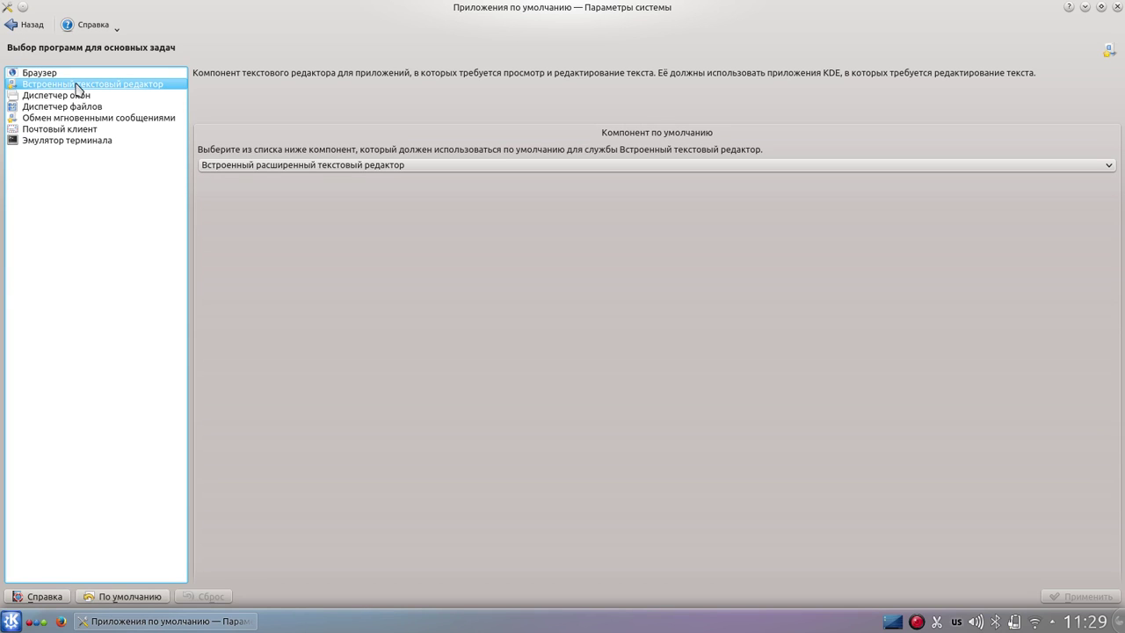
left_click(37, 98)
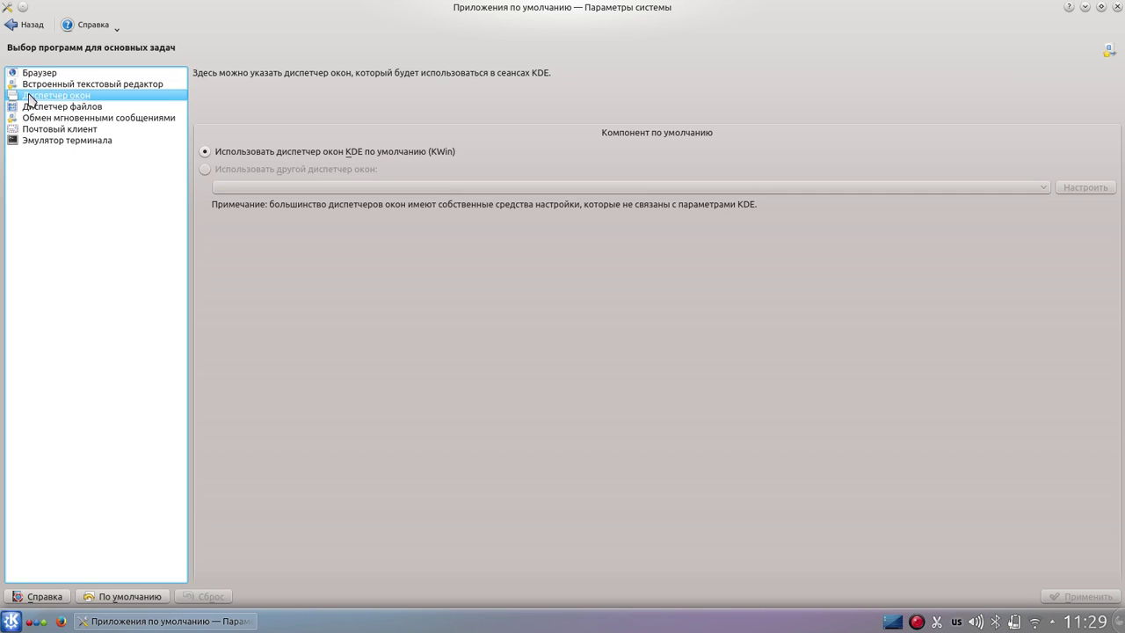
left_click(28, 108)
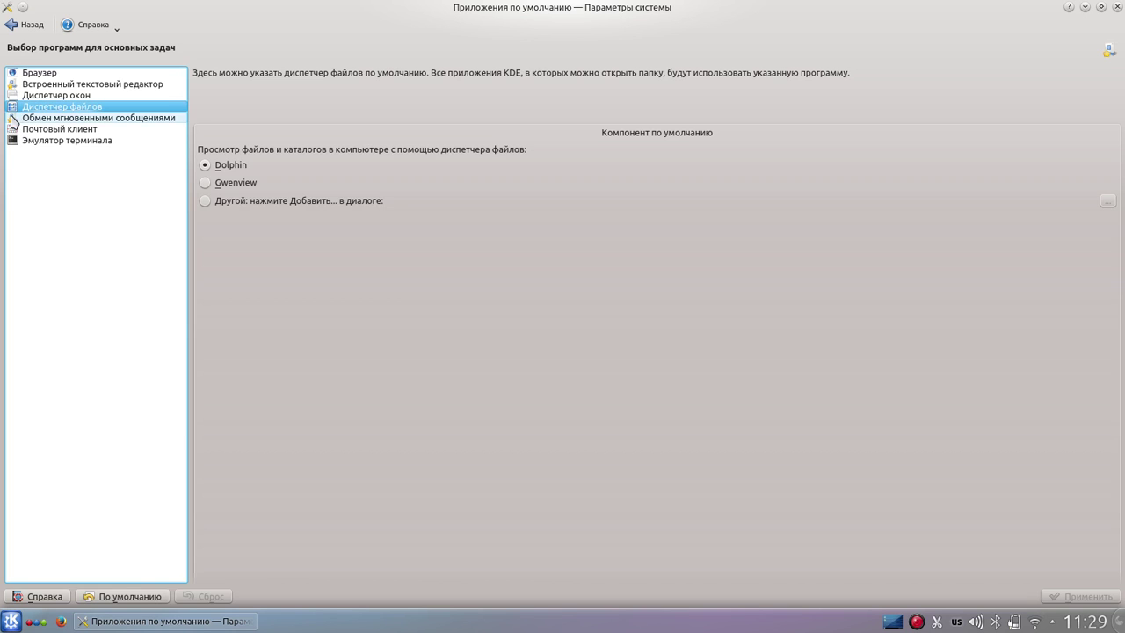
left_click(30, 120)
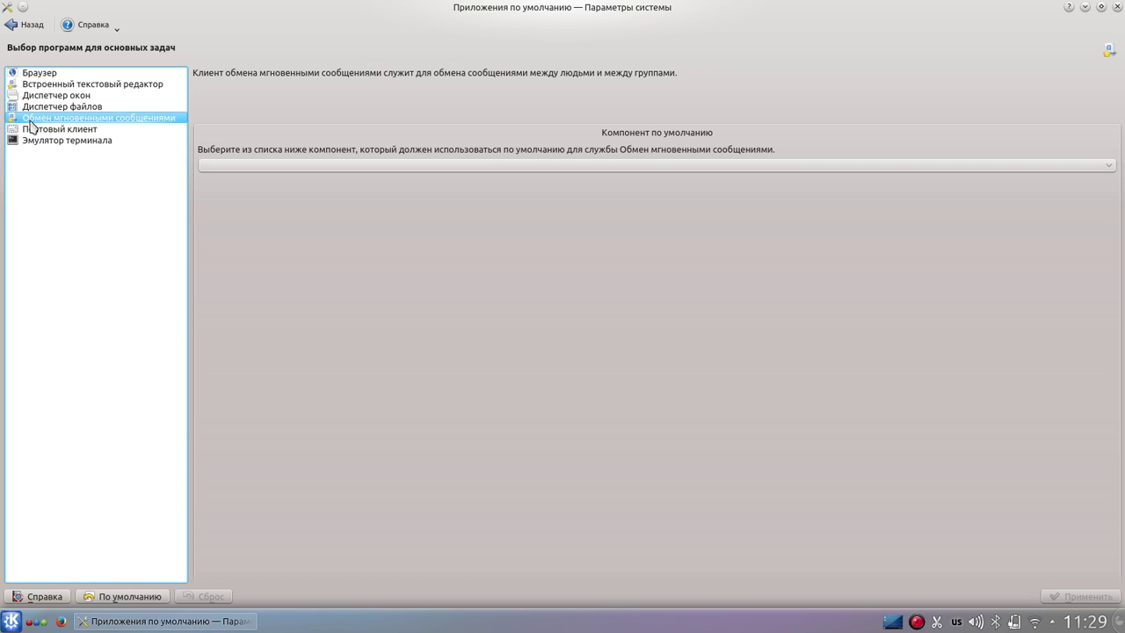
left_click(78, 130)
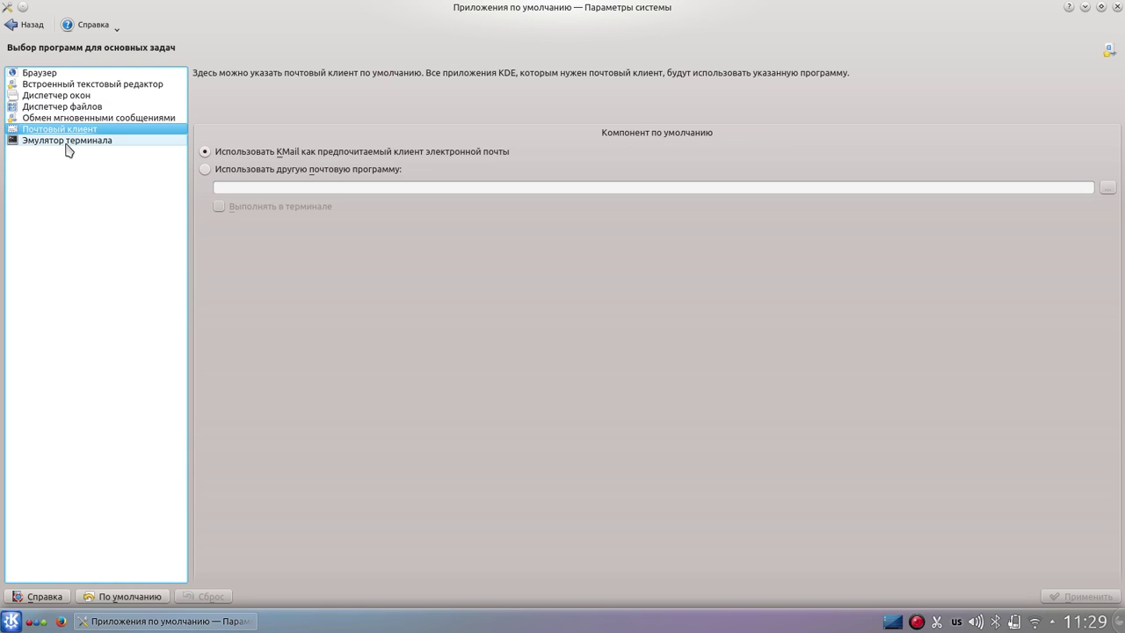
left_click(67, 149)
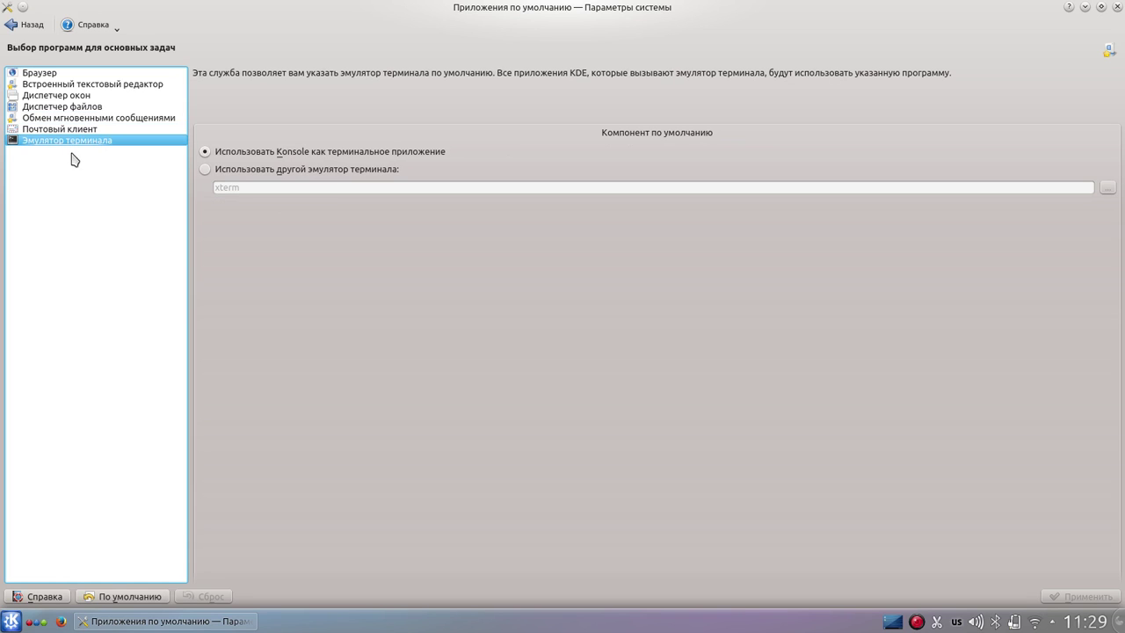
left_click(11, 29)
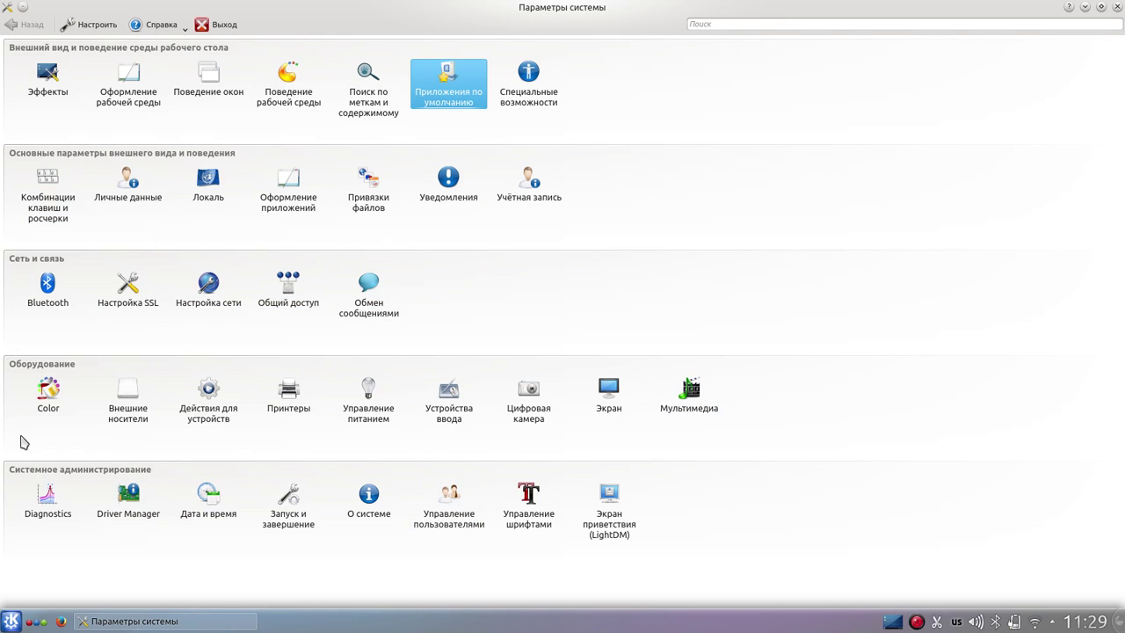
- Add a KDETalk account under Обмен сообщениями, entering the KDE Talk ID and the account password
left_click(376, 289)
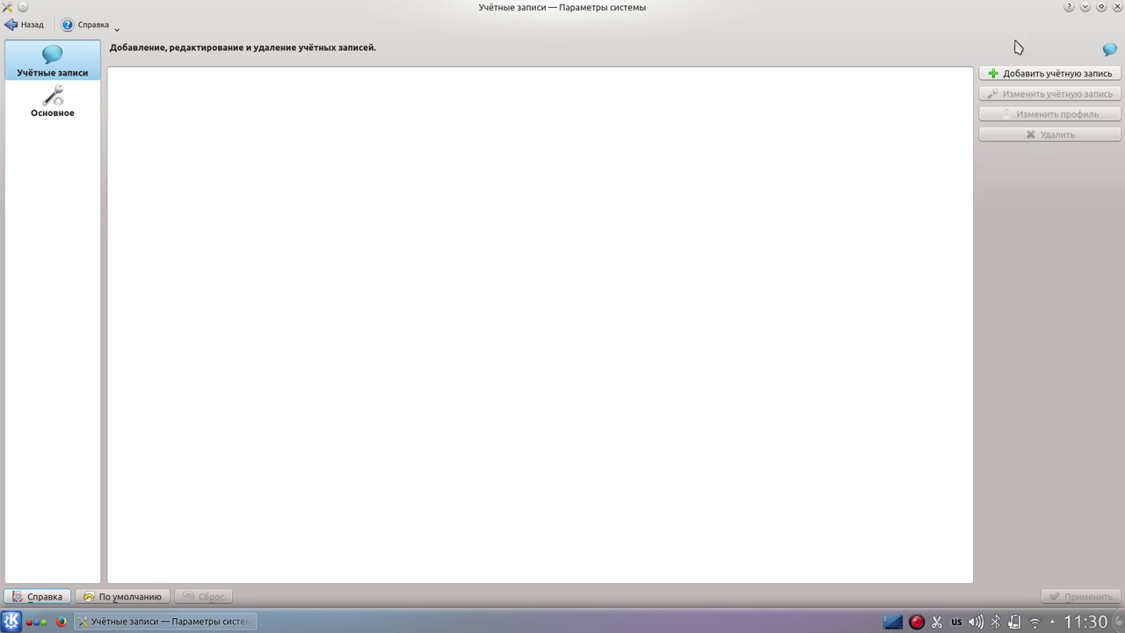
left_click(1063, 76)
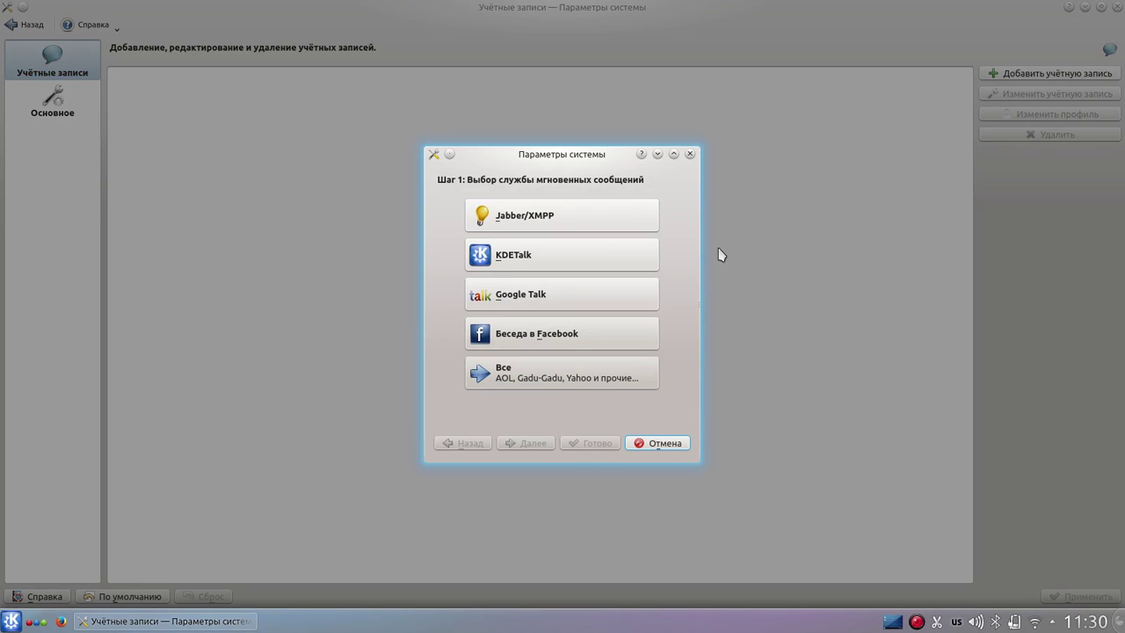
left_click(594, 258)
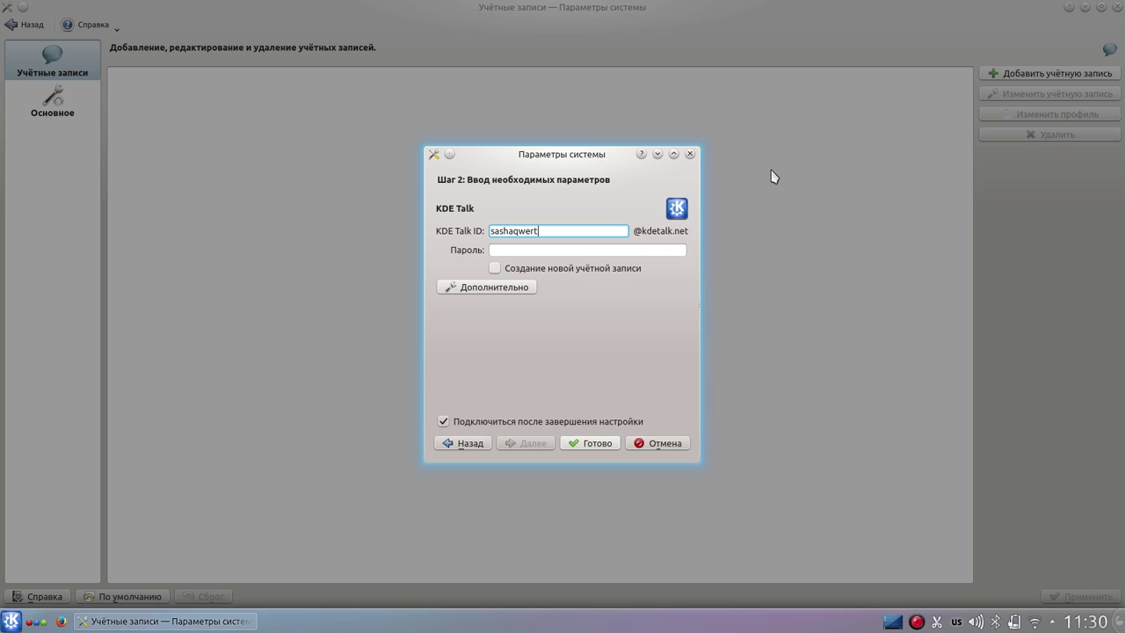
key("Tab")
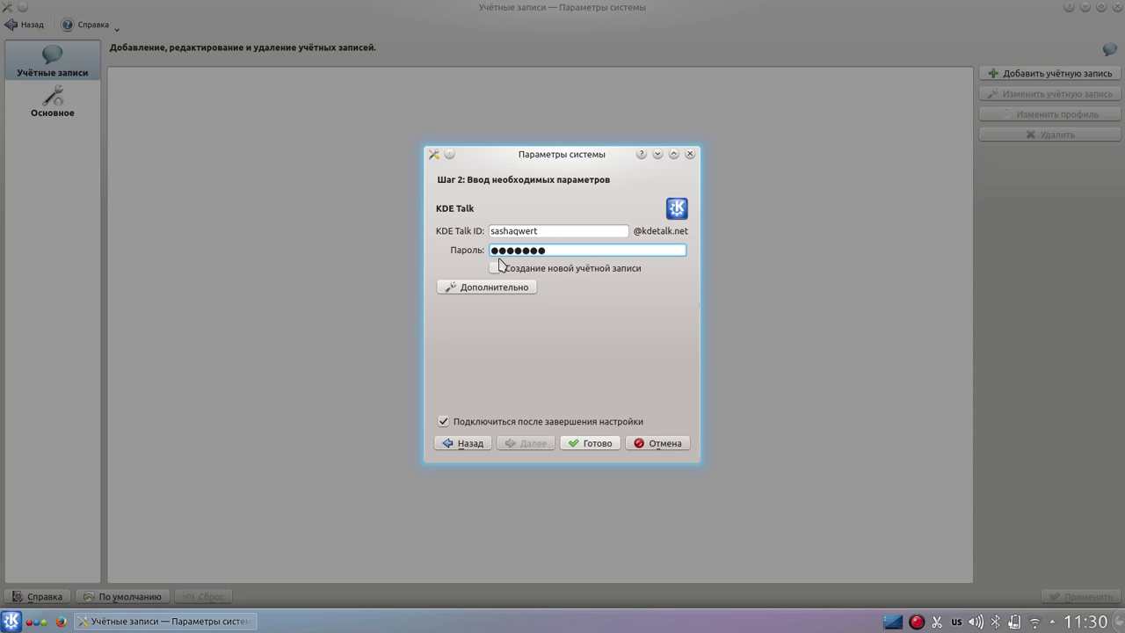
left_click(598, 444)
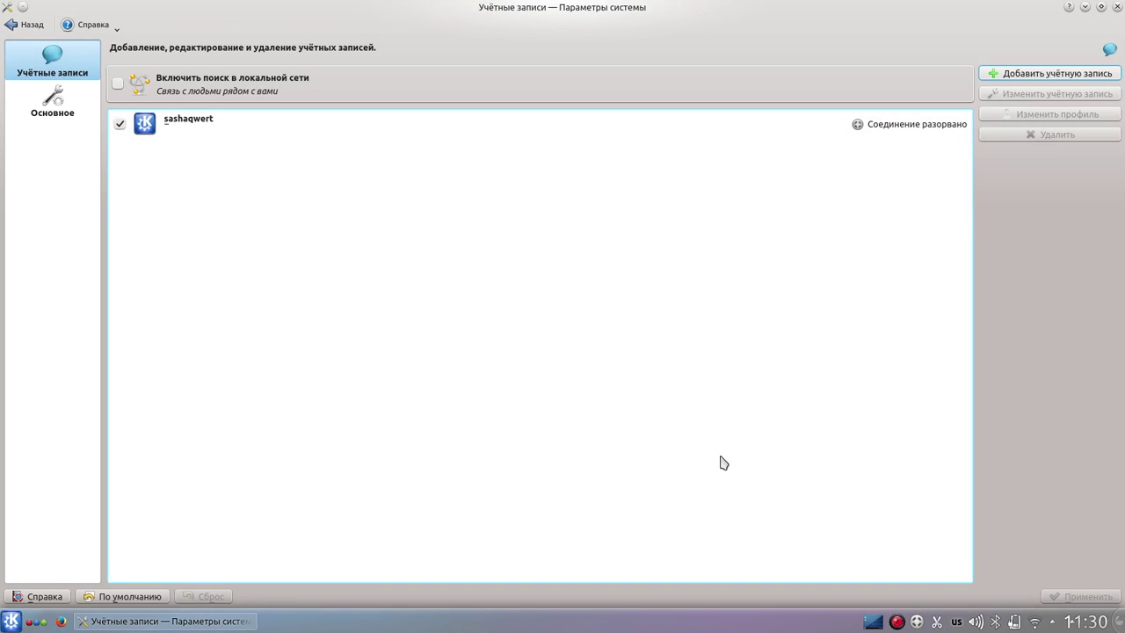
- View the messaging contact list, close it, and set the messaging status to В сети
left_click(918, 622)
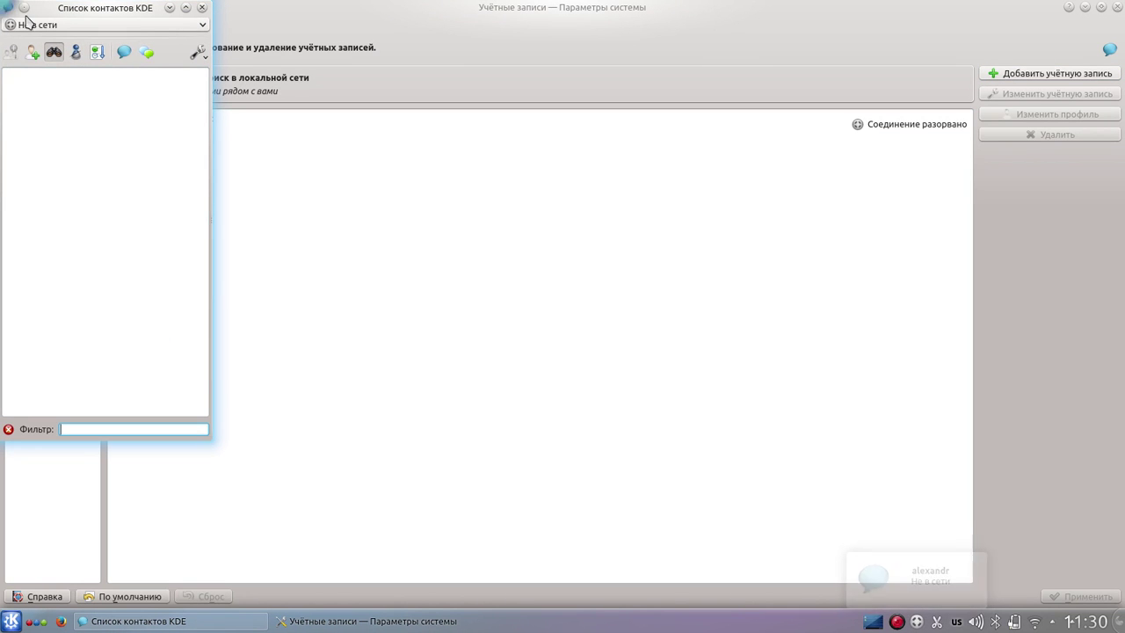
left_click(202, 8)
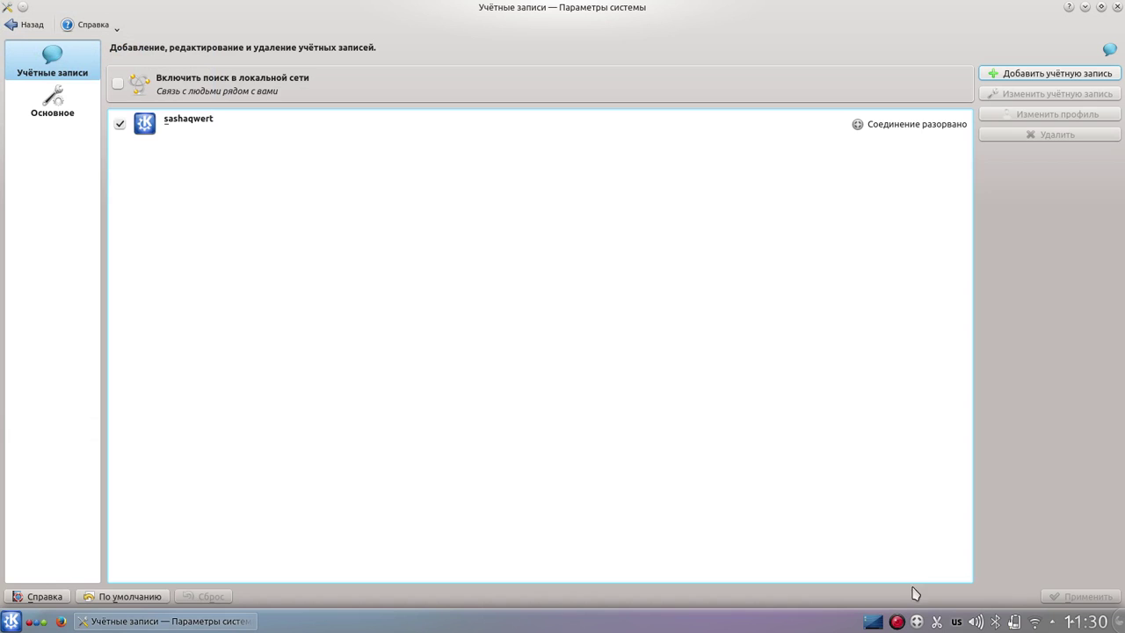
right_click(916, 622)
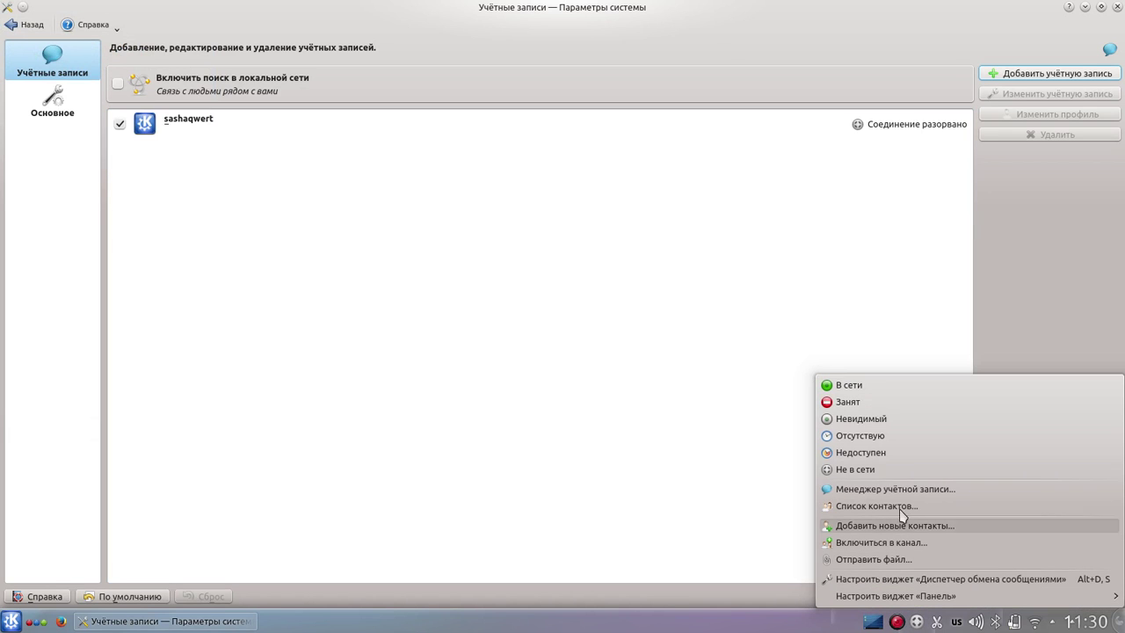
left_click(892, 390)
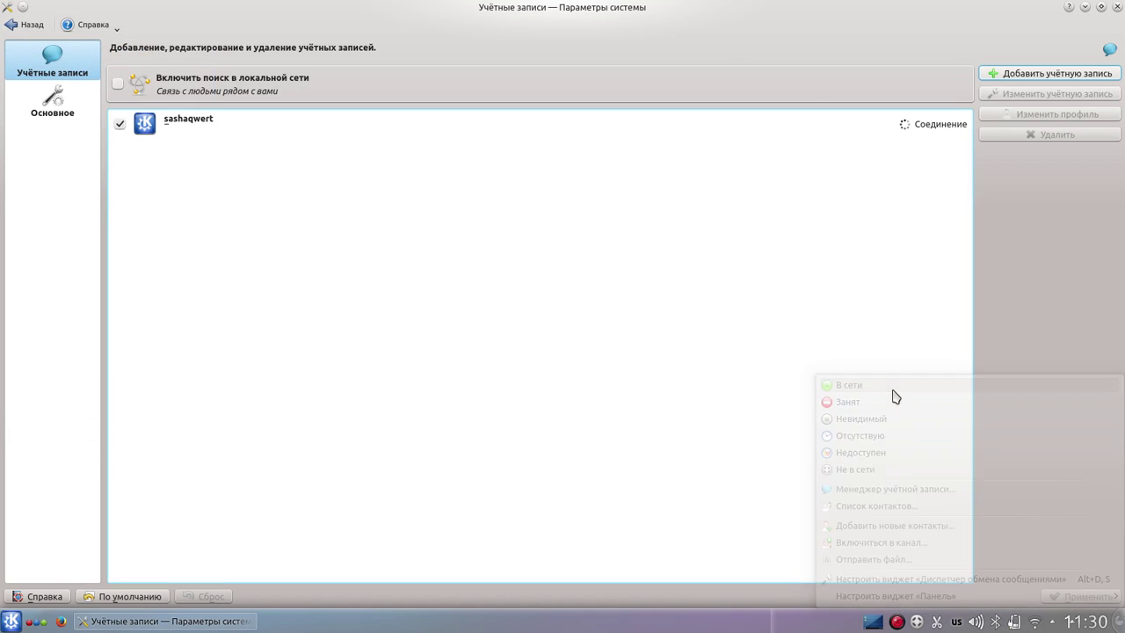
right_click(916, 624)
left_click(857, 384)
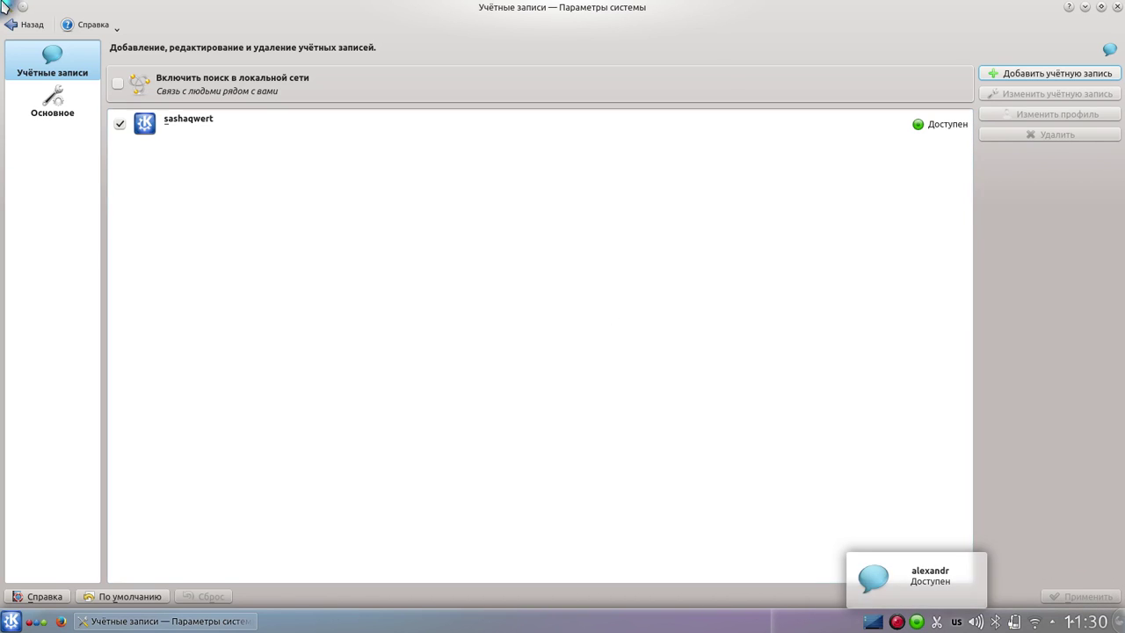
- Examine the Основное page of the Обмен сообщениями settings, and return to the settings overview
left_click(22, 24)
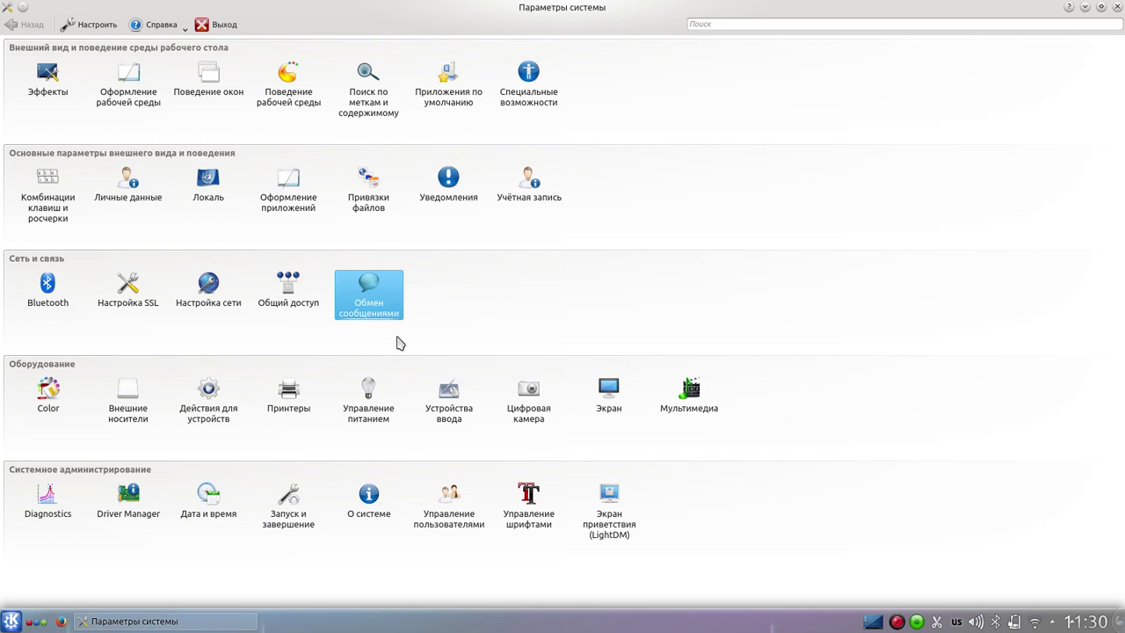
left_click(365, 318)
left_click(56, 105)
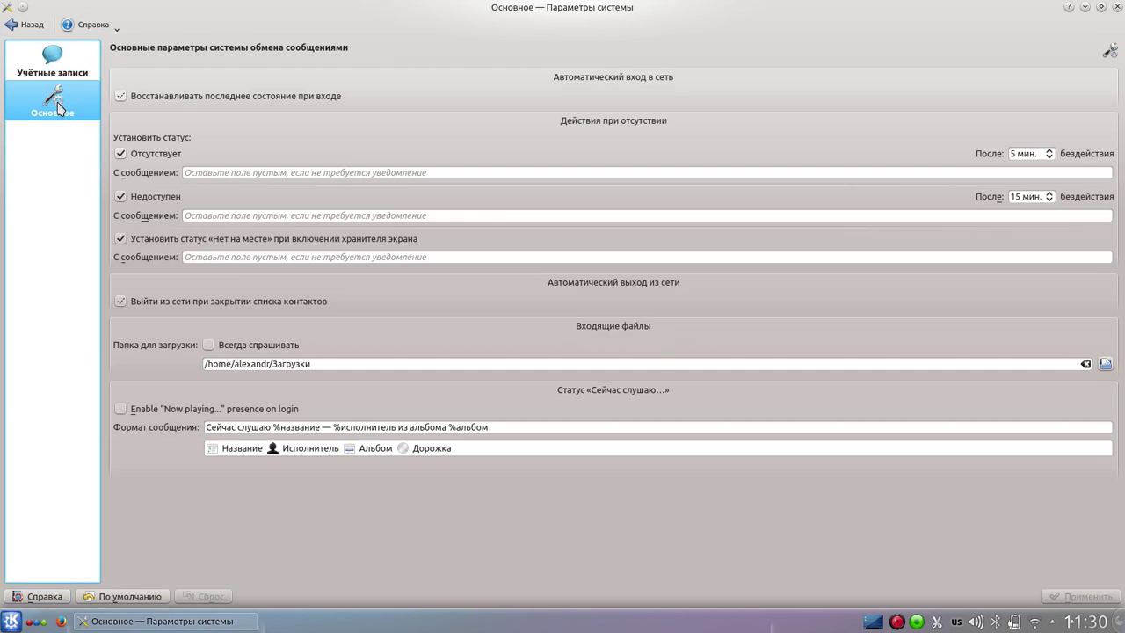
left_click(10, 10)
left_click(4, 9)
left_click(26, 26)
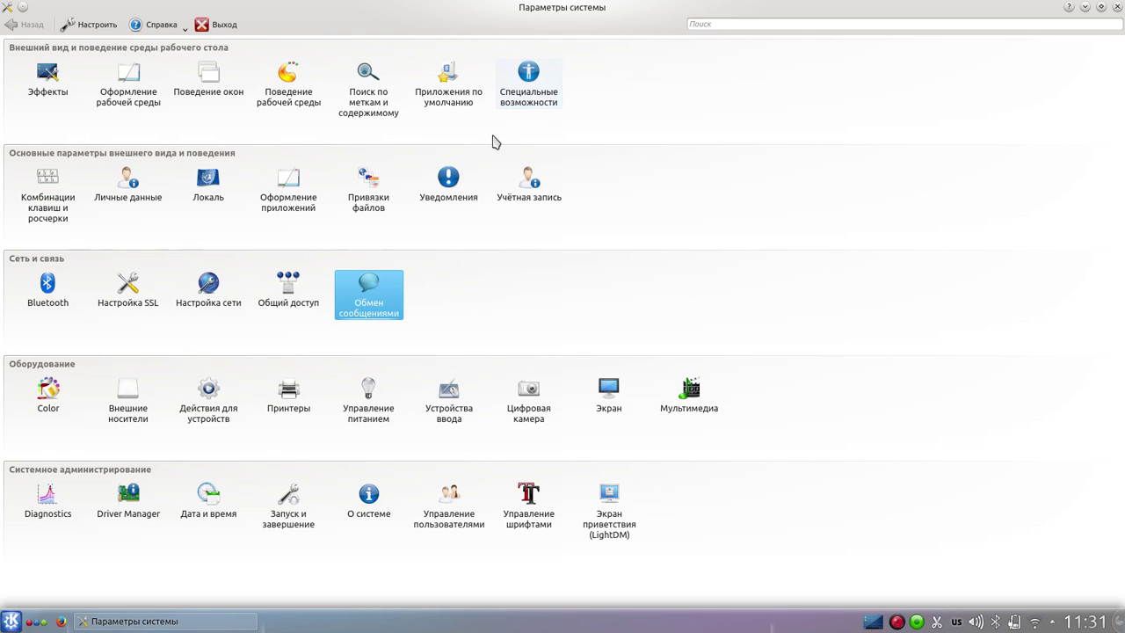
- Examine the Специальные возможности settings and all three pages of Комбинации клавиш и росчерки, and return to the settings overview
left_click(520, 99)
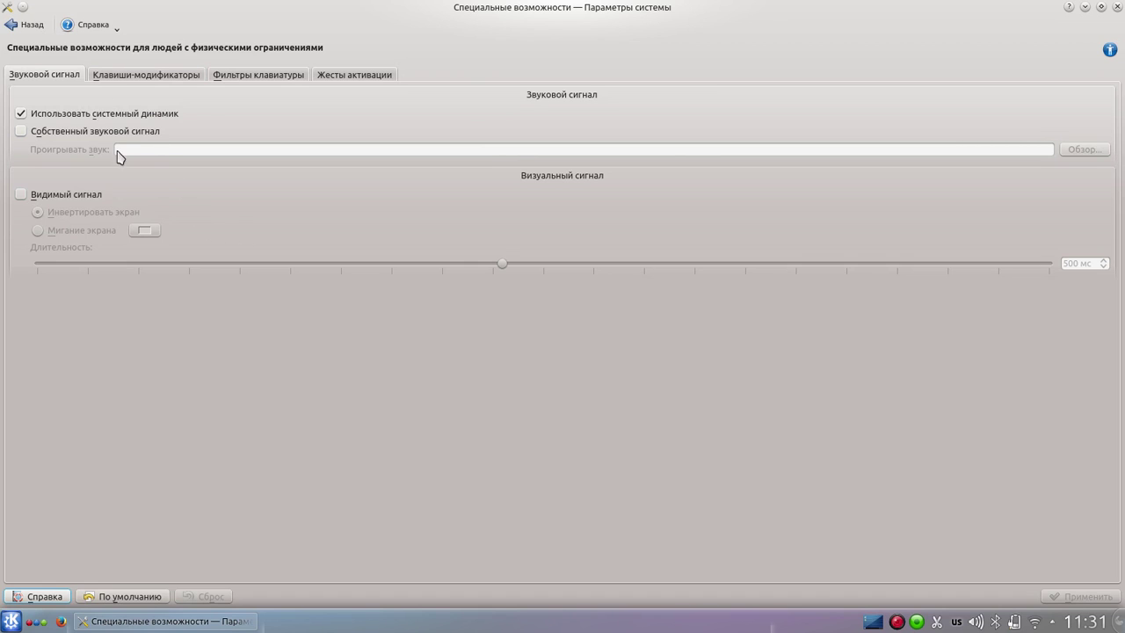
left_click(21, 26)
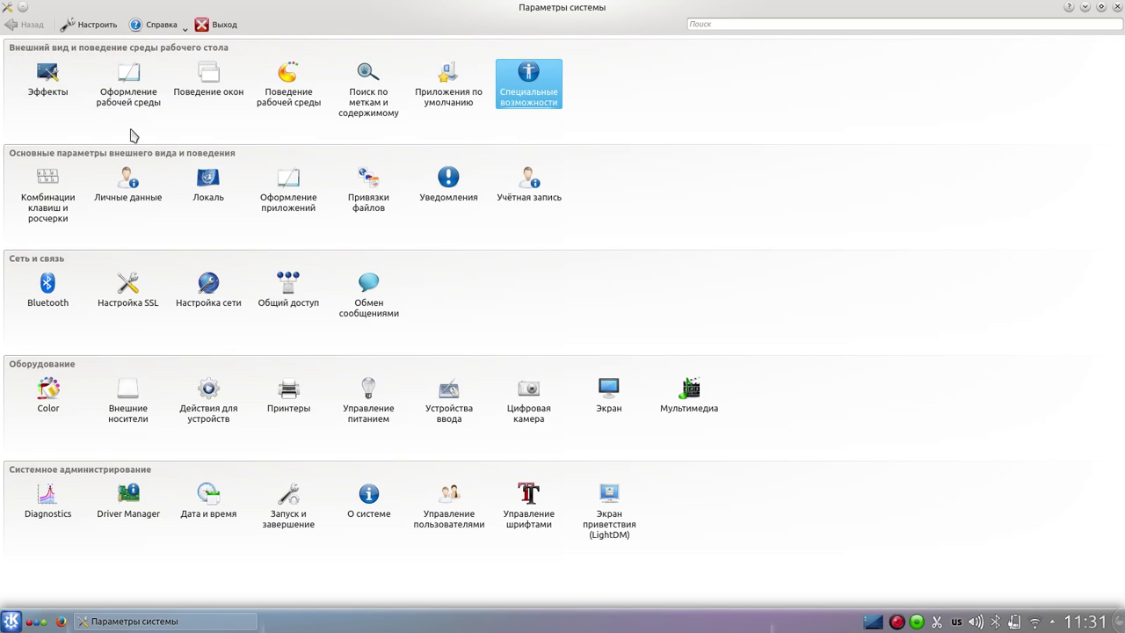
left_click(31, 214)
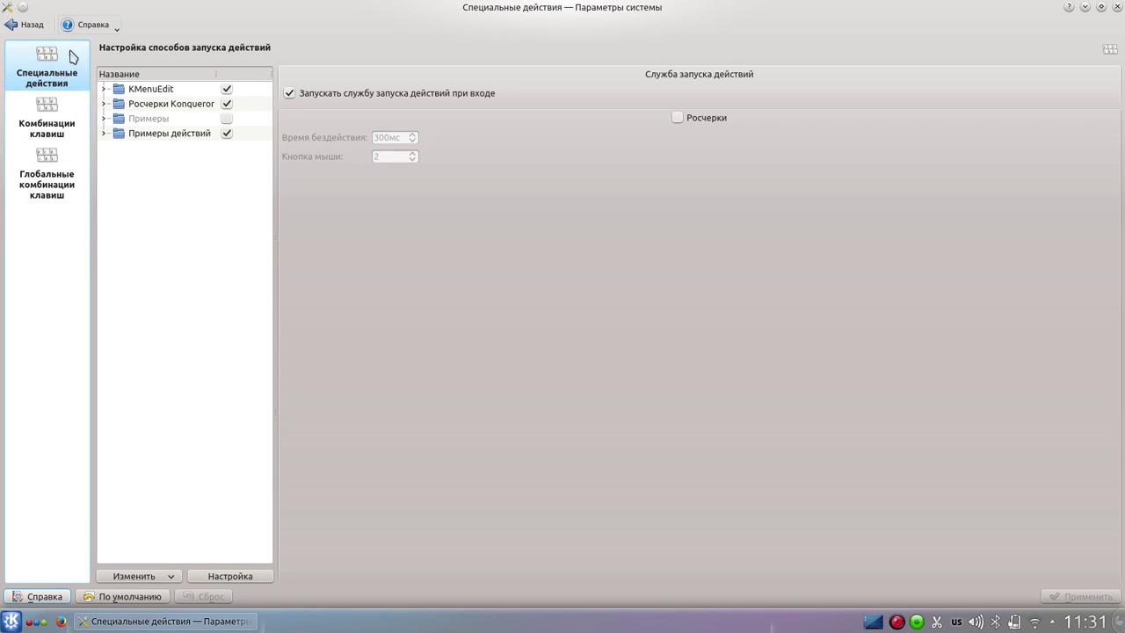
left_click(43, 114)
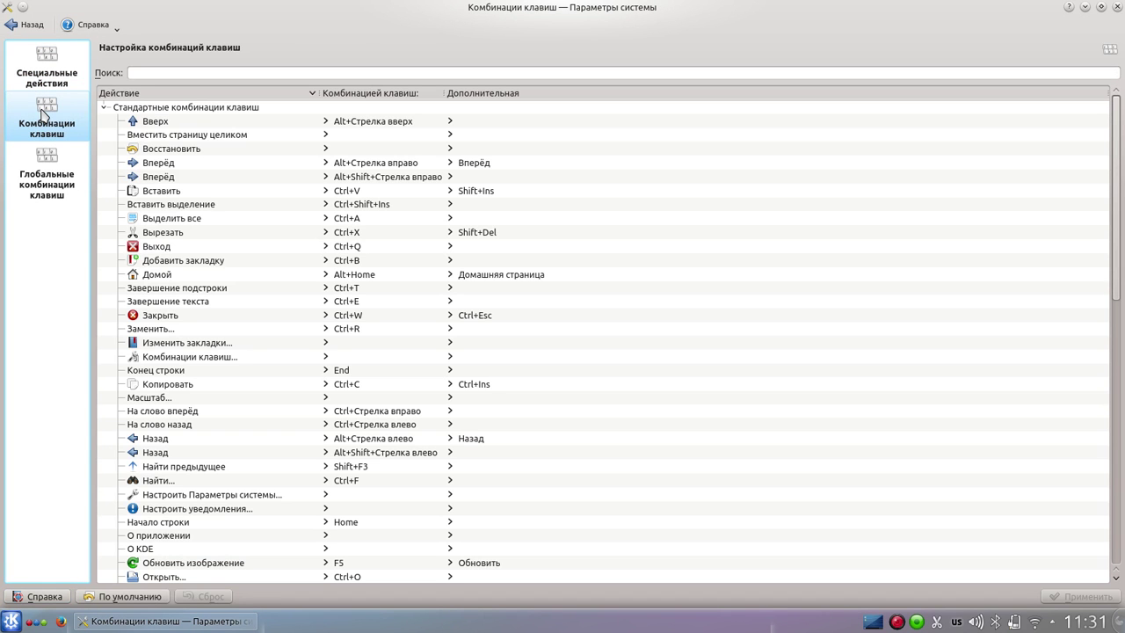
left_click(44, 162)
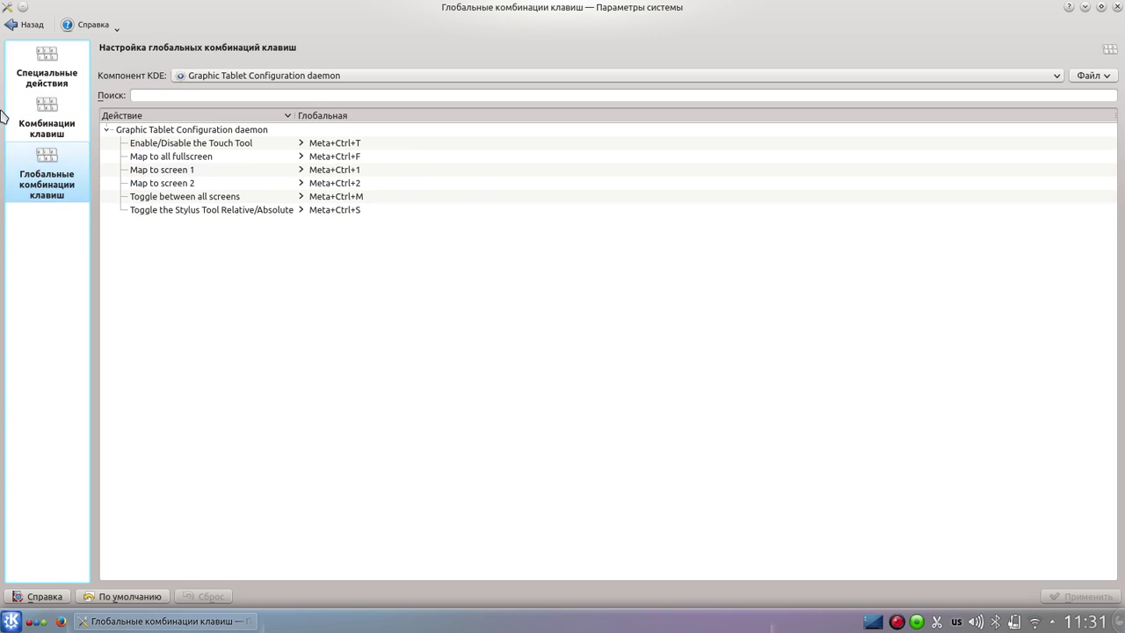
left_click(12, 27)
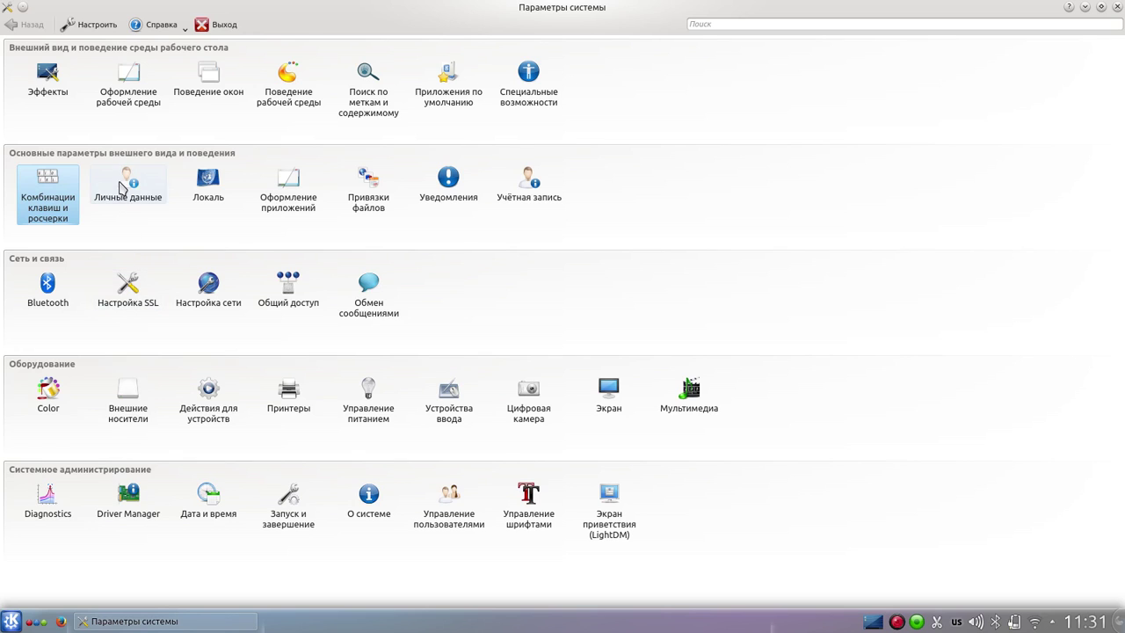
- Examine Личные данные and the language, country, number, currency and calendar settings under Локаль, and return to the settings overview
left_click(122, 187)
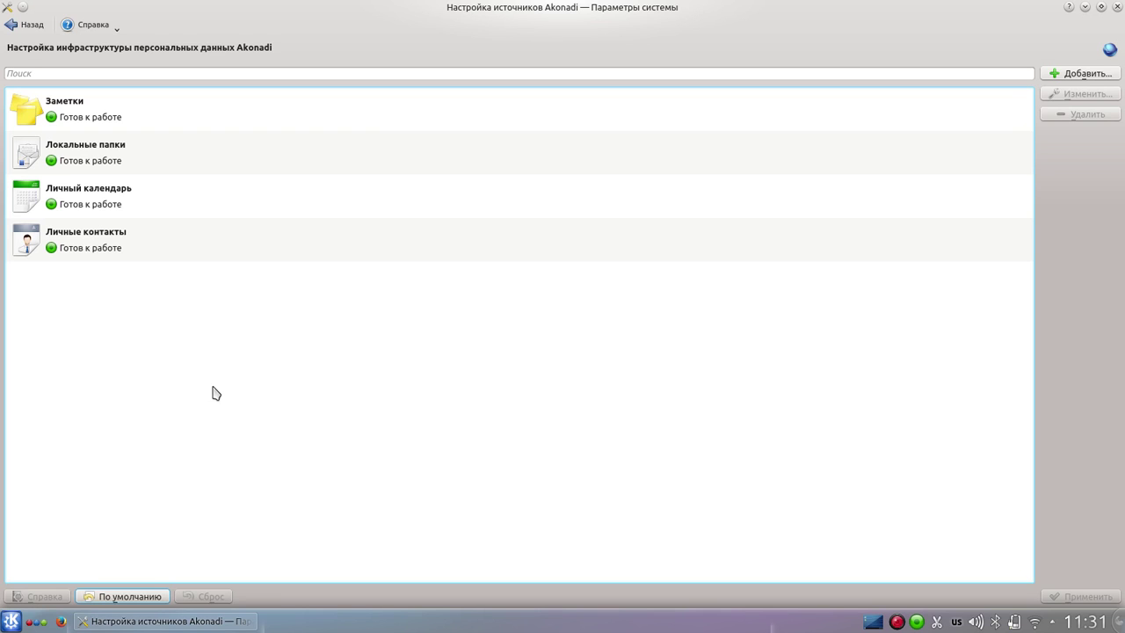
left_click(19, 26)
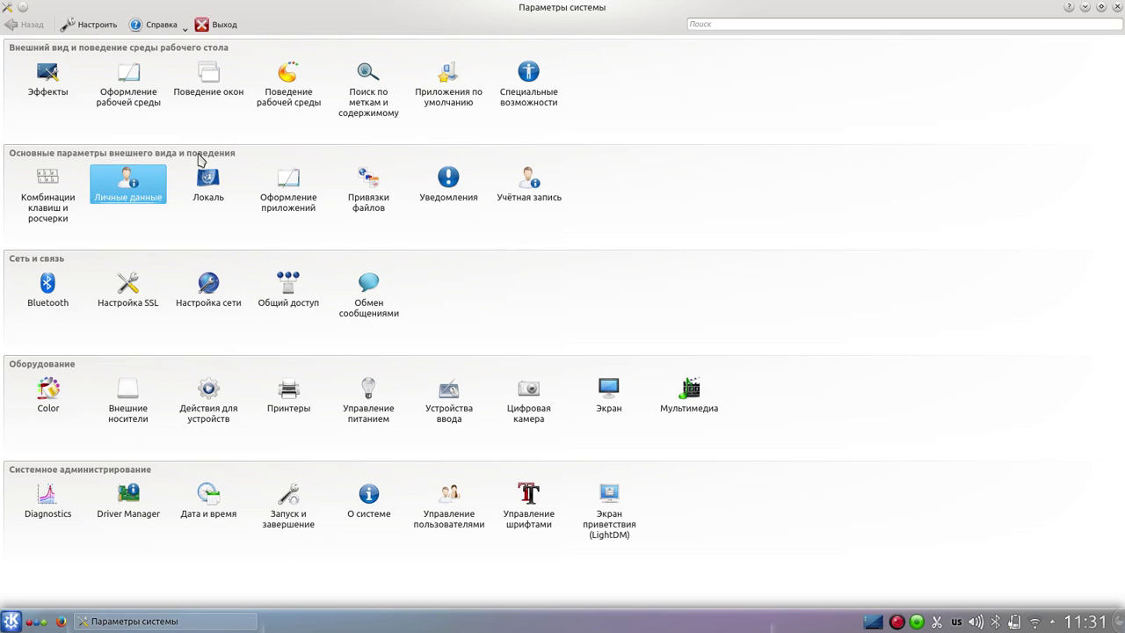
left_click(207, 187)
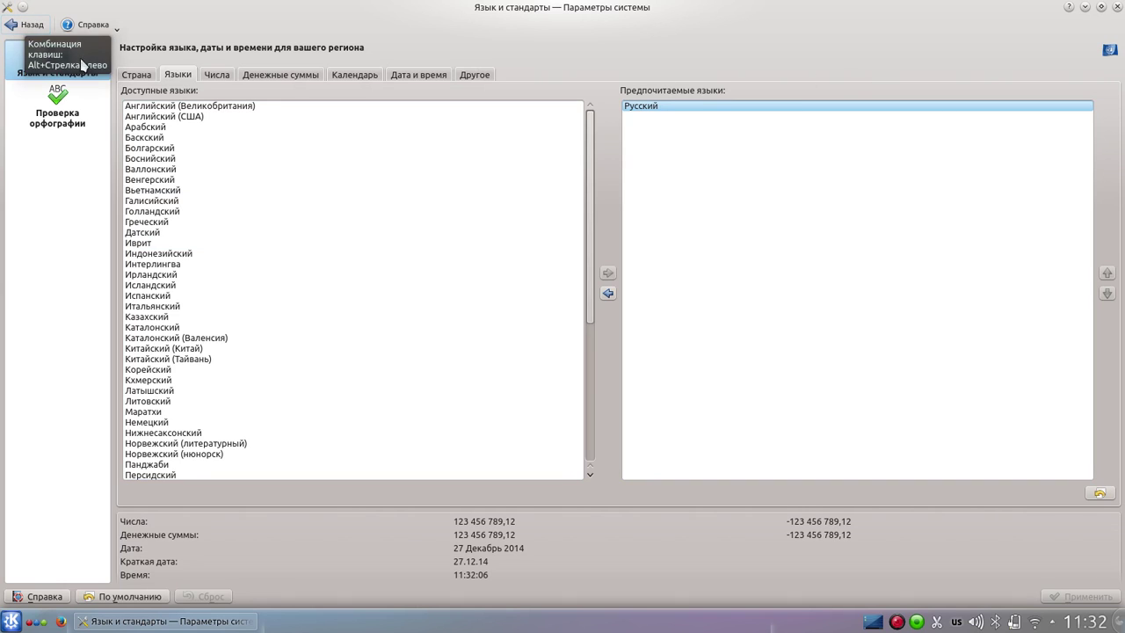
left_click(141, 80)
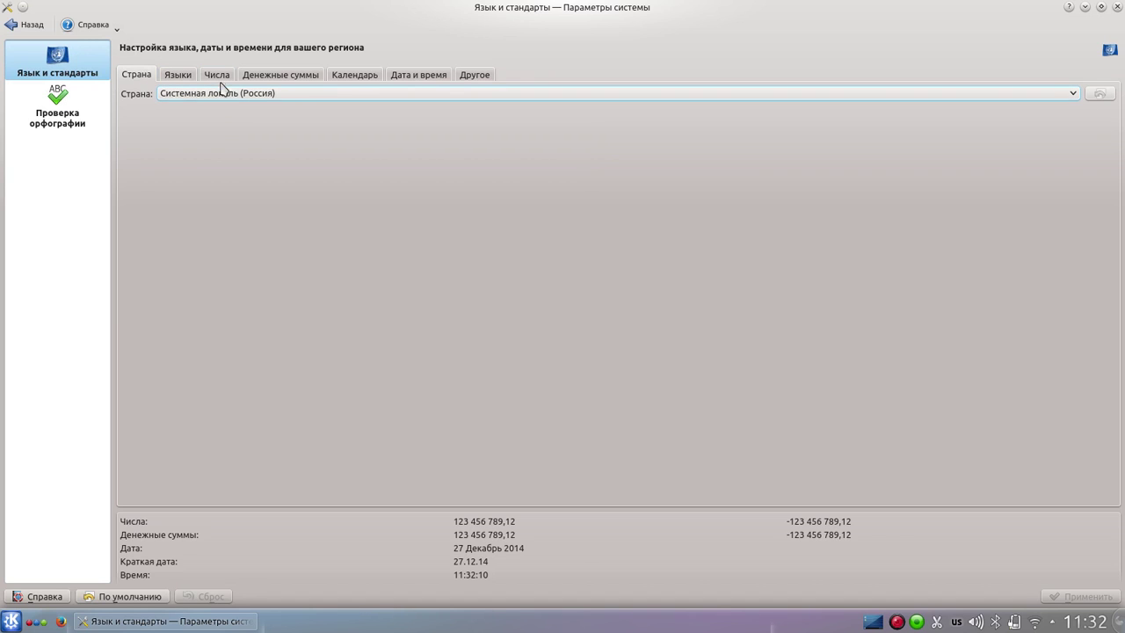
left_click(217, 78)
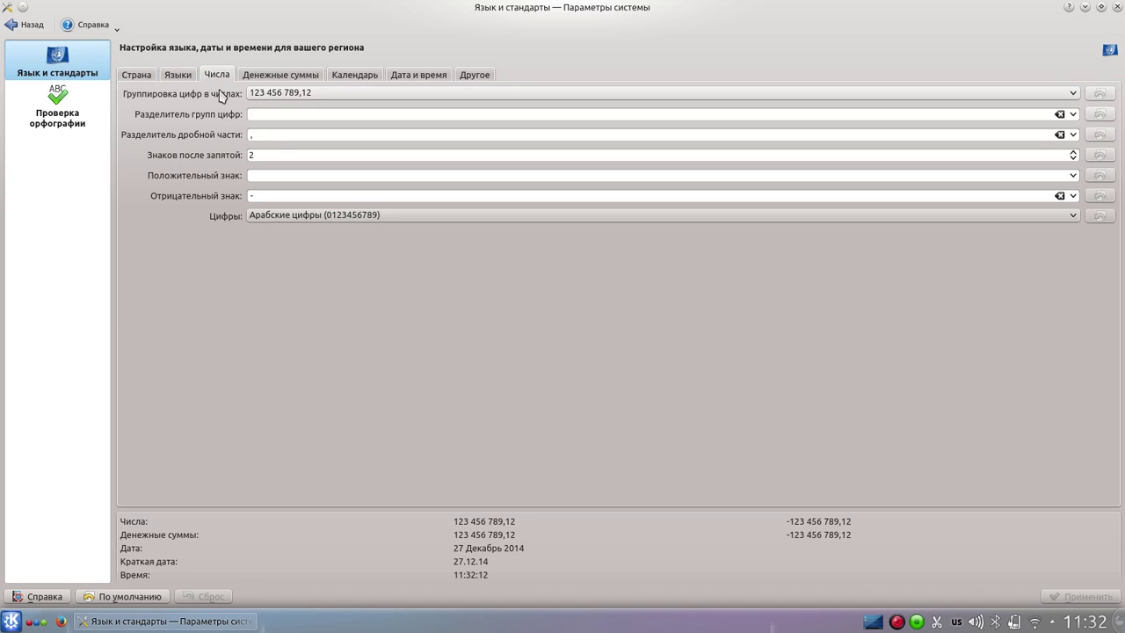
left_click(270, 77)
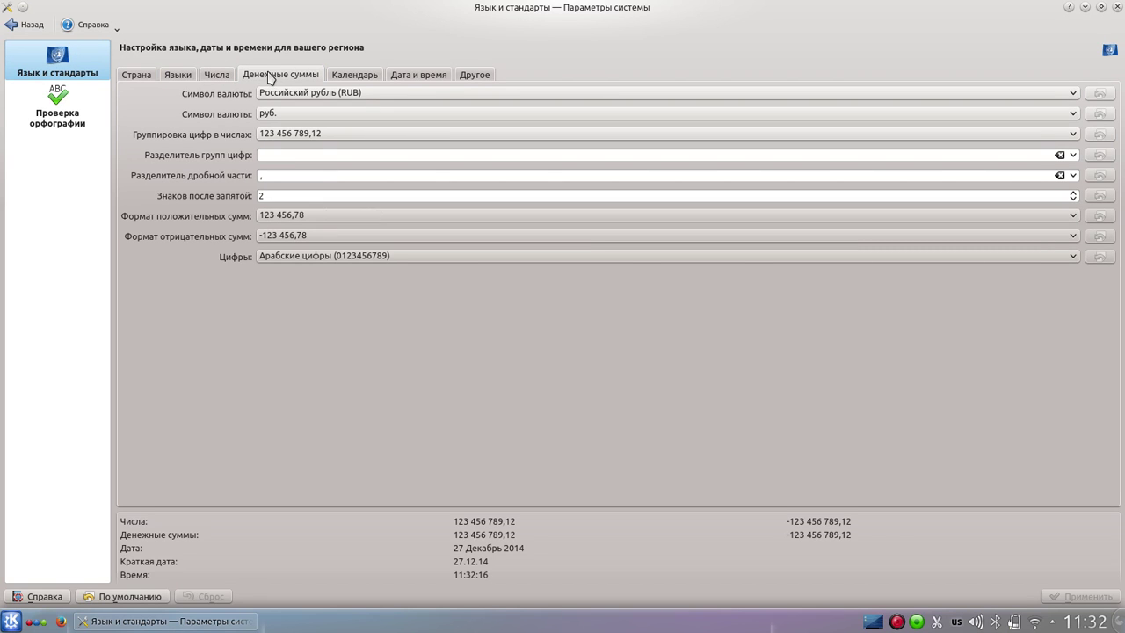
left_click(352, 79)
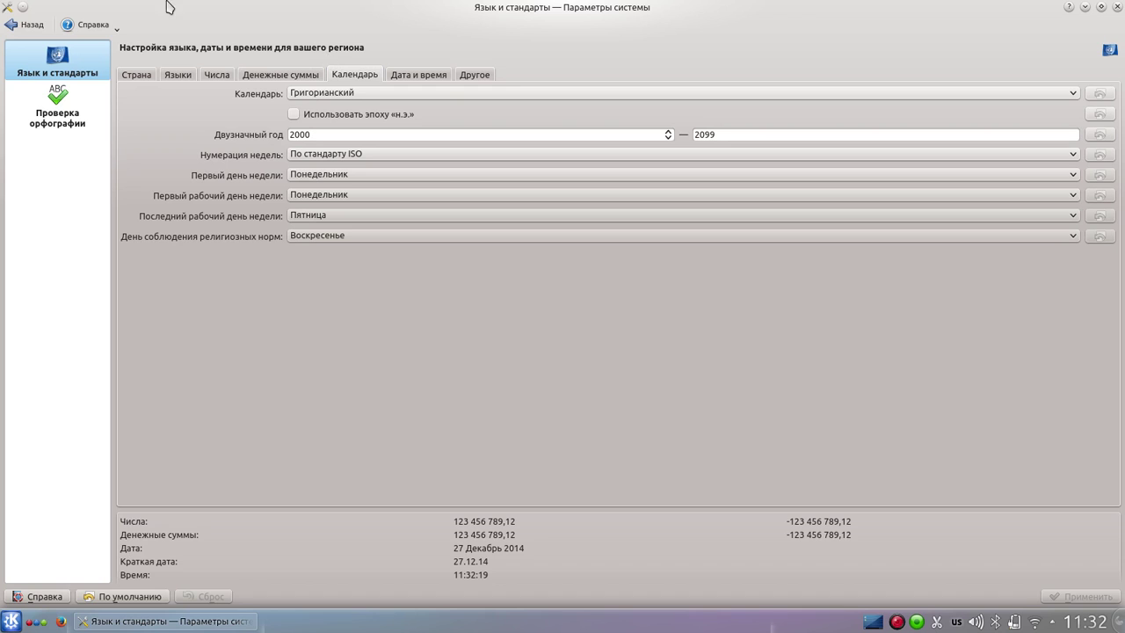
left_click(26, 24)
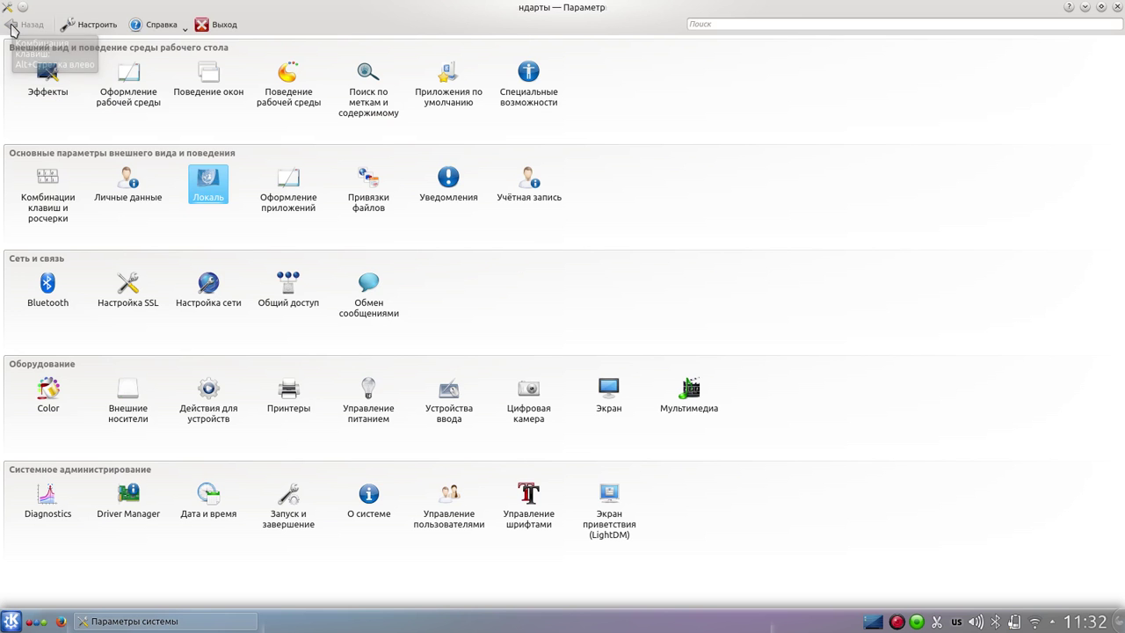
- Preview the Пластик widget style under Оформление приложений, reselect Oxygen and apply it
left_click(299, 204)
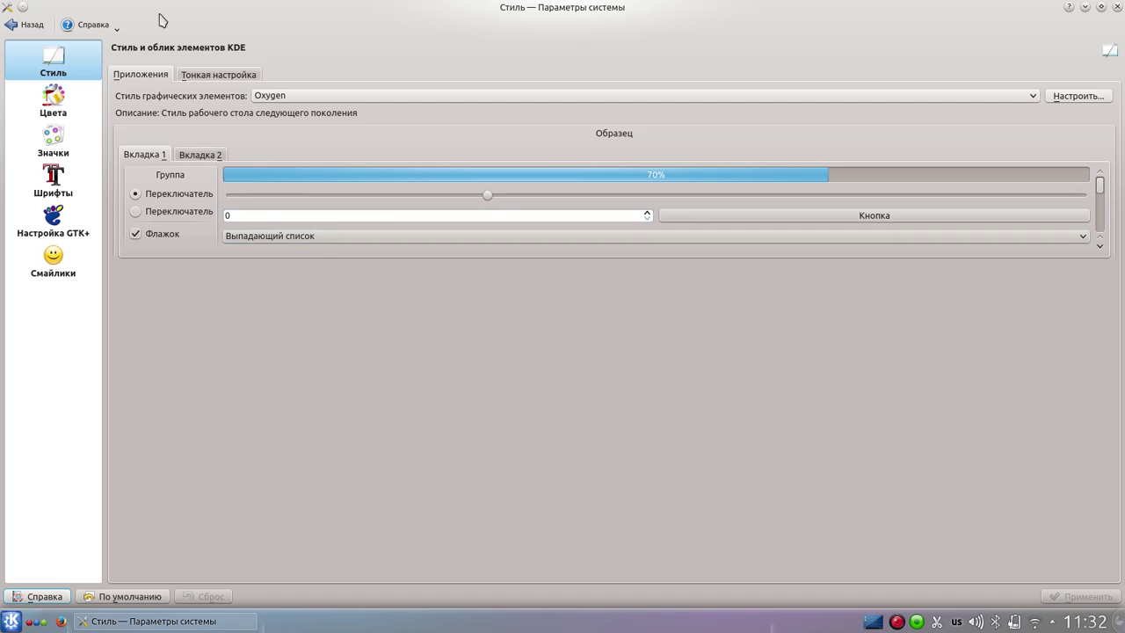
left_click(370, 97)
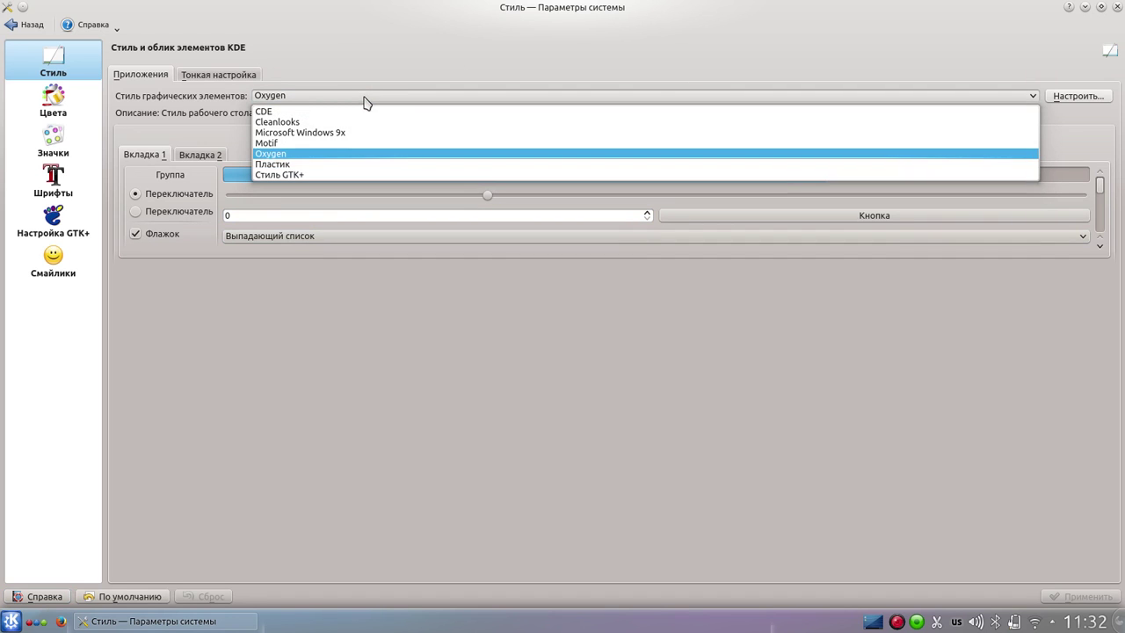
left_click(357, 164)
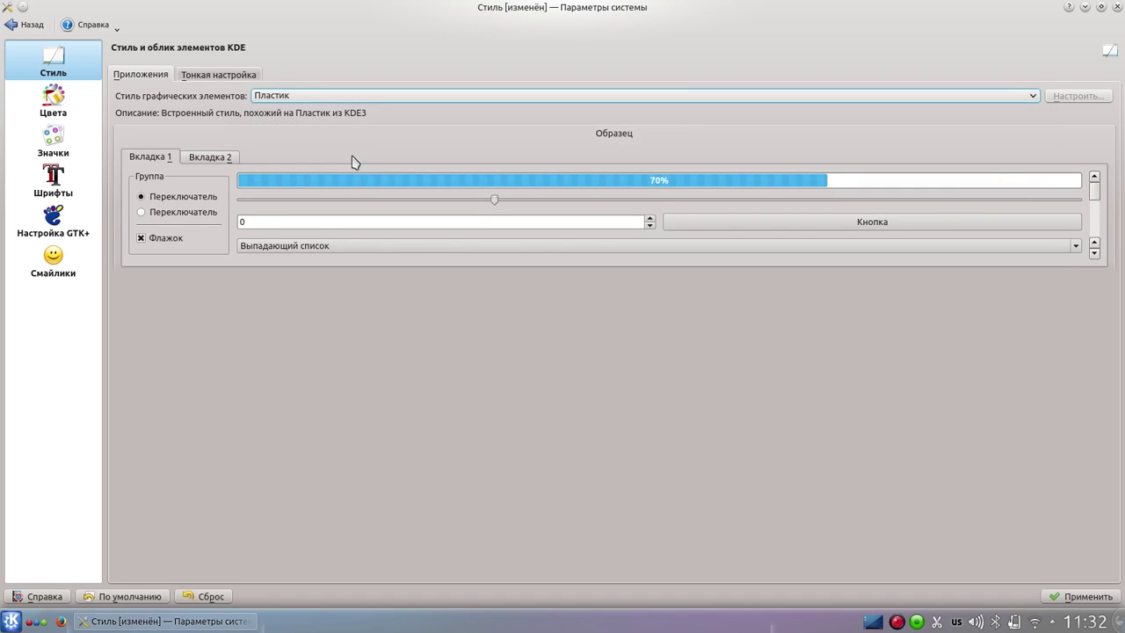
left_click(371, 97)
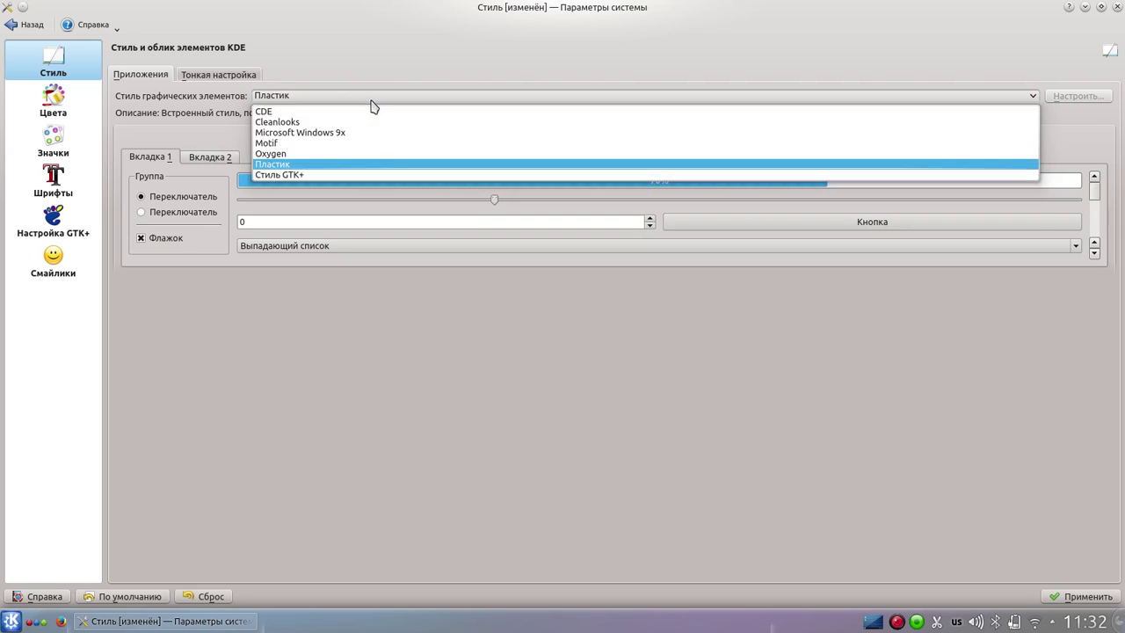
left_click(372, 156)
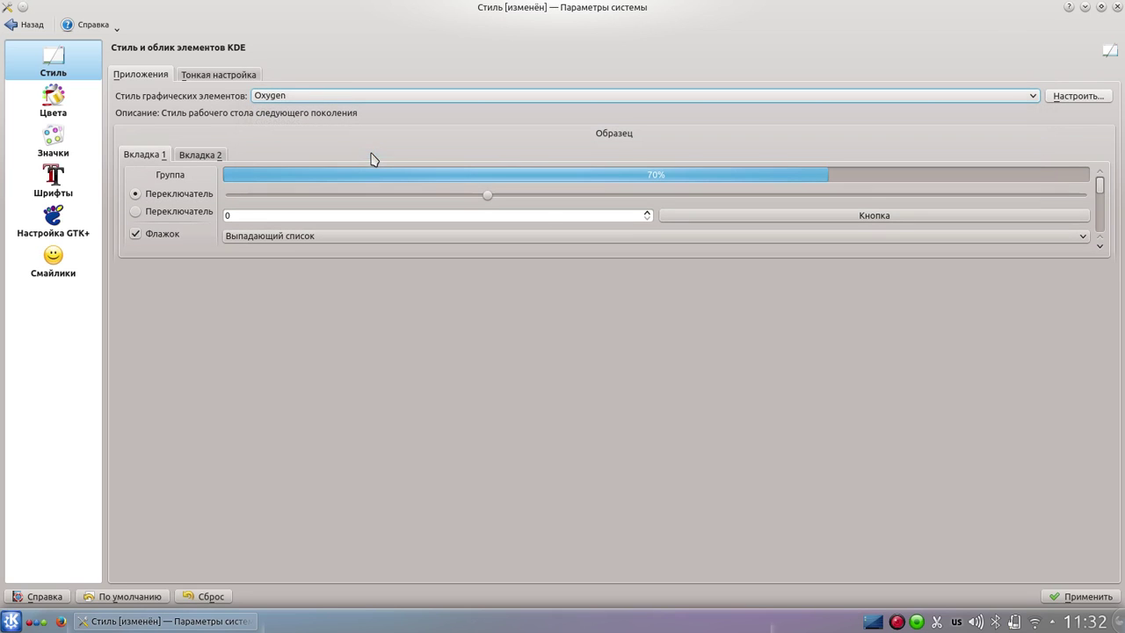
left_click(1104, 597)
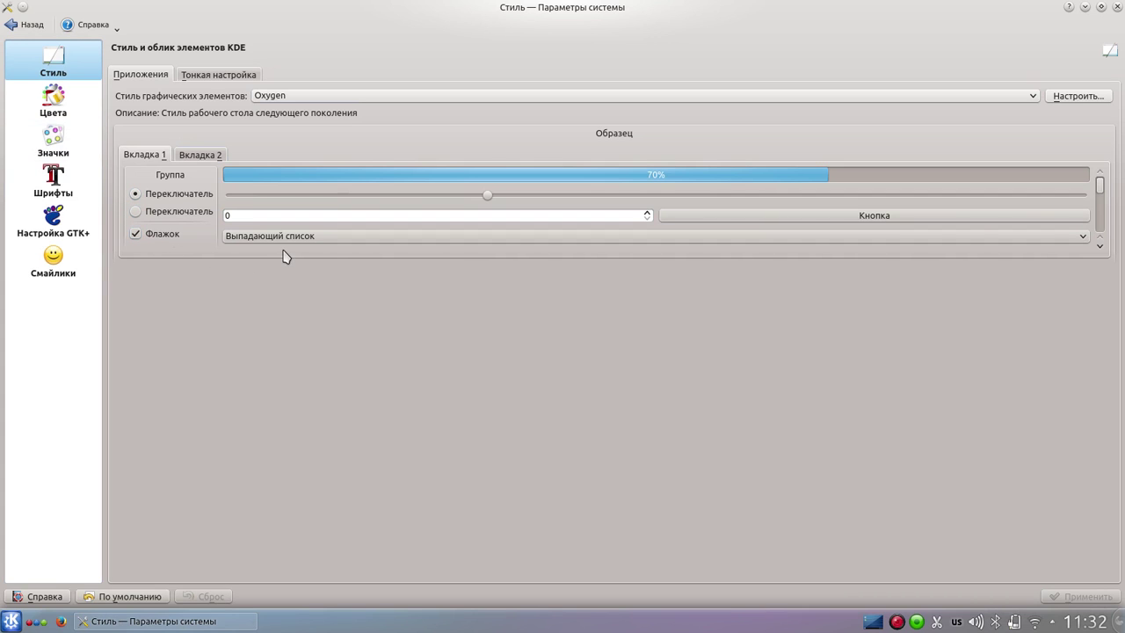
- Examine the Цвета, Значки and Шрифты pages of the application appearance settings
left_click(55, 108)
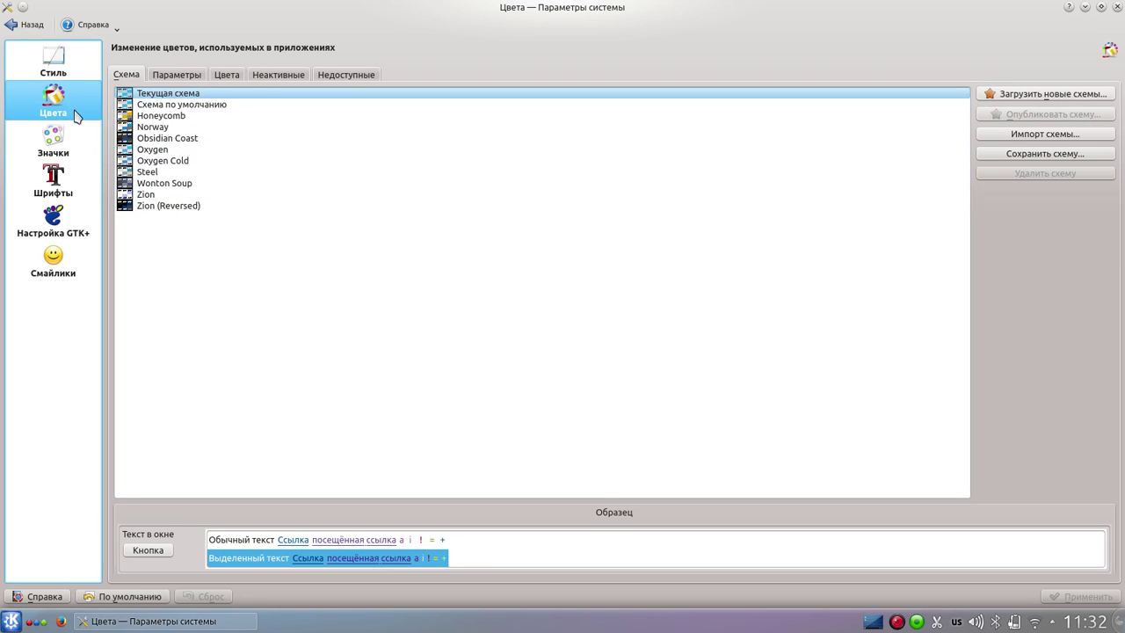
left_click(75, 138)
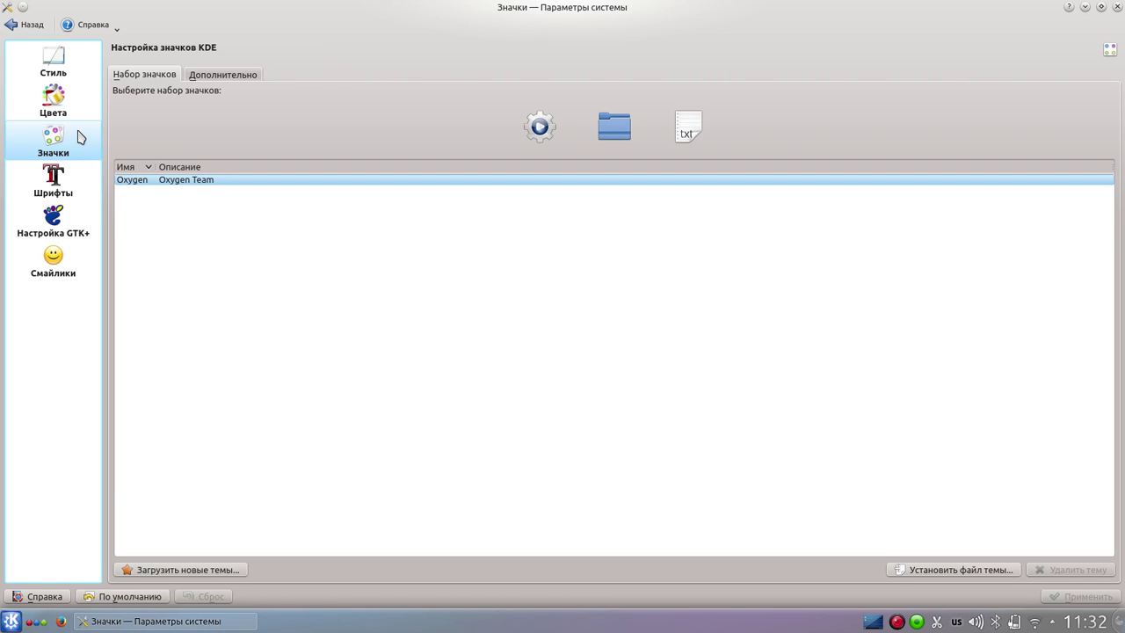
left_click(48, 192)
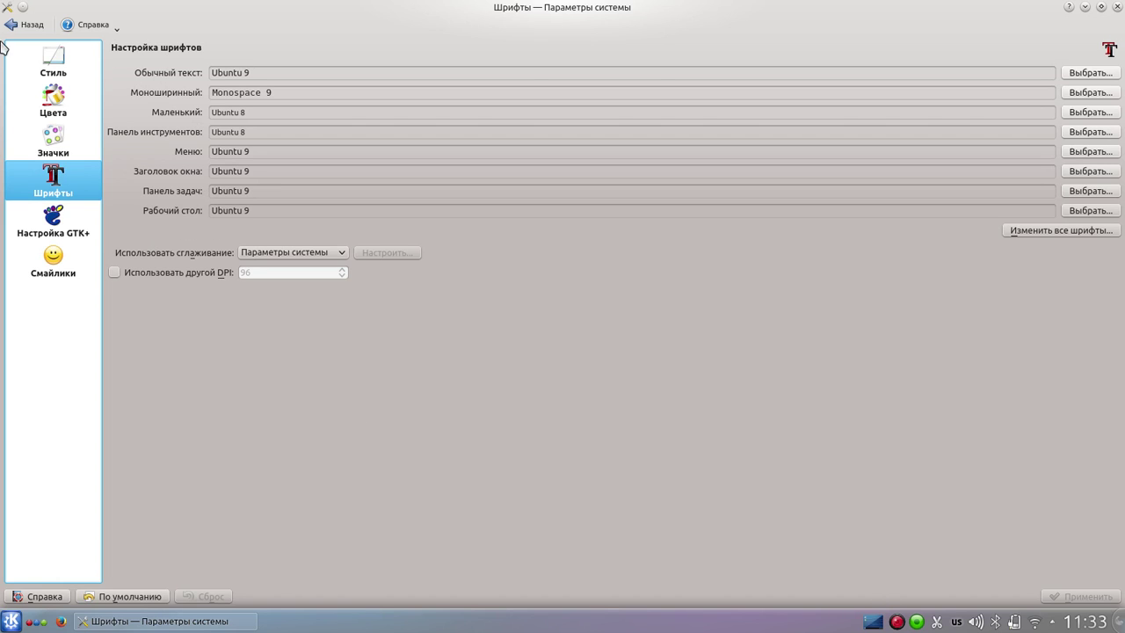
- Examine the Настройка GTK+ page and its available icon themes, keeping Oxygen as the icon theme
left_click(56, 225)
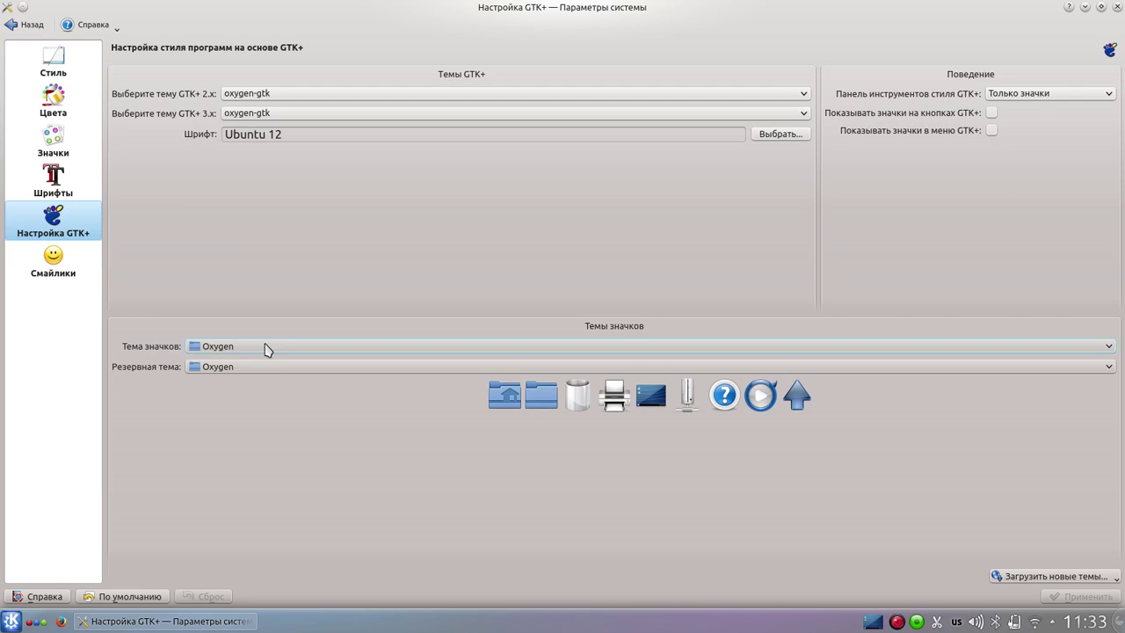
left_click(266, 349)
left_click(260, 349)
left_click(260, 351)
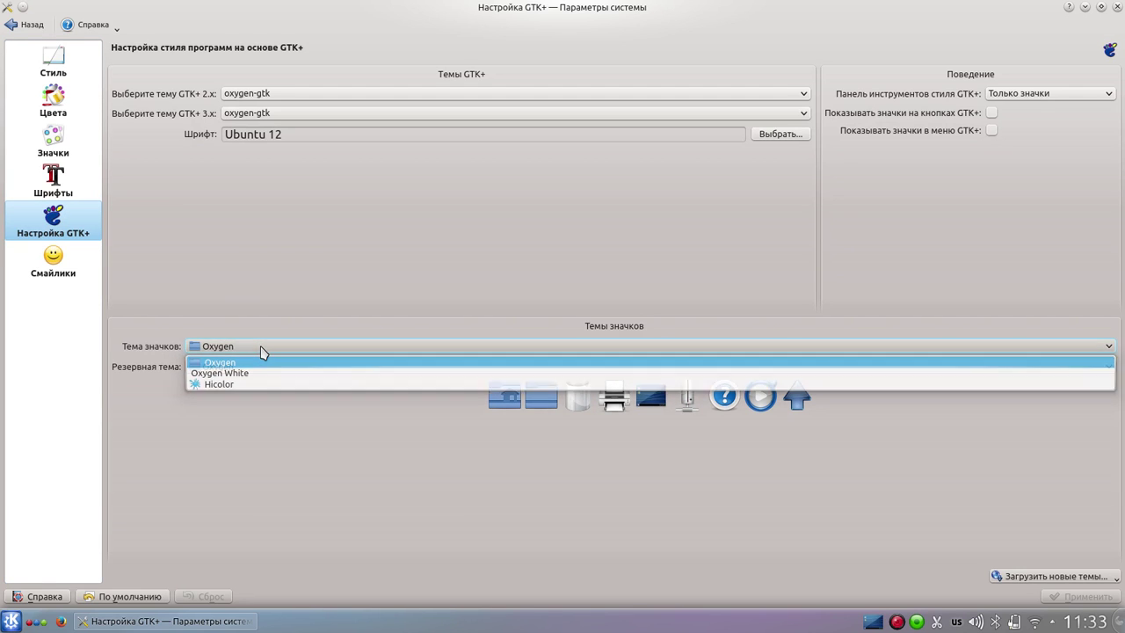
left_click(223, 363)
left_click(219, 367)
left_click(218, 366)
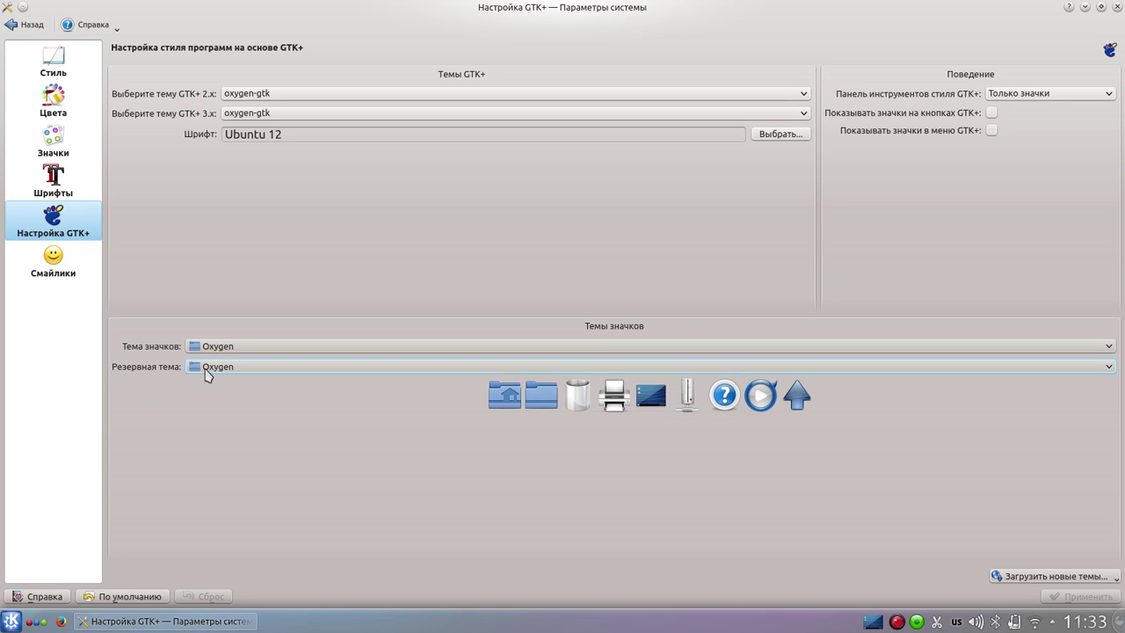
- Examine the Смайлики page and the Привязки файлов settings, and return to the settings overview
left_click(58, 257)
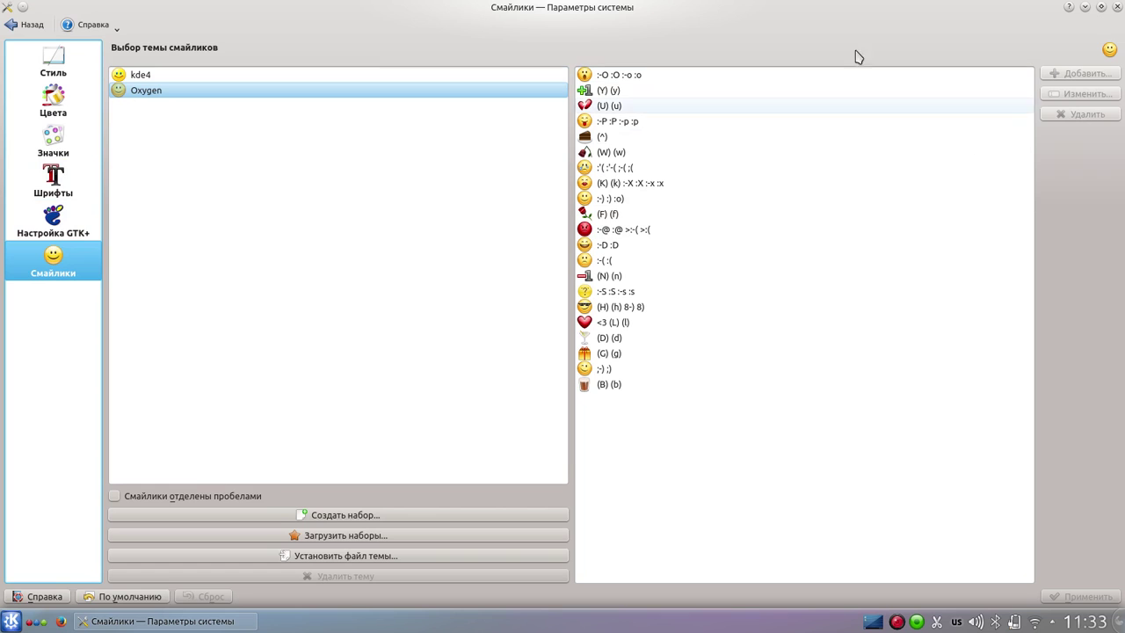
left_click(12, 26)
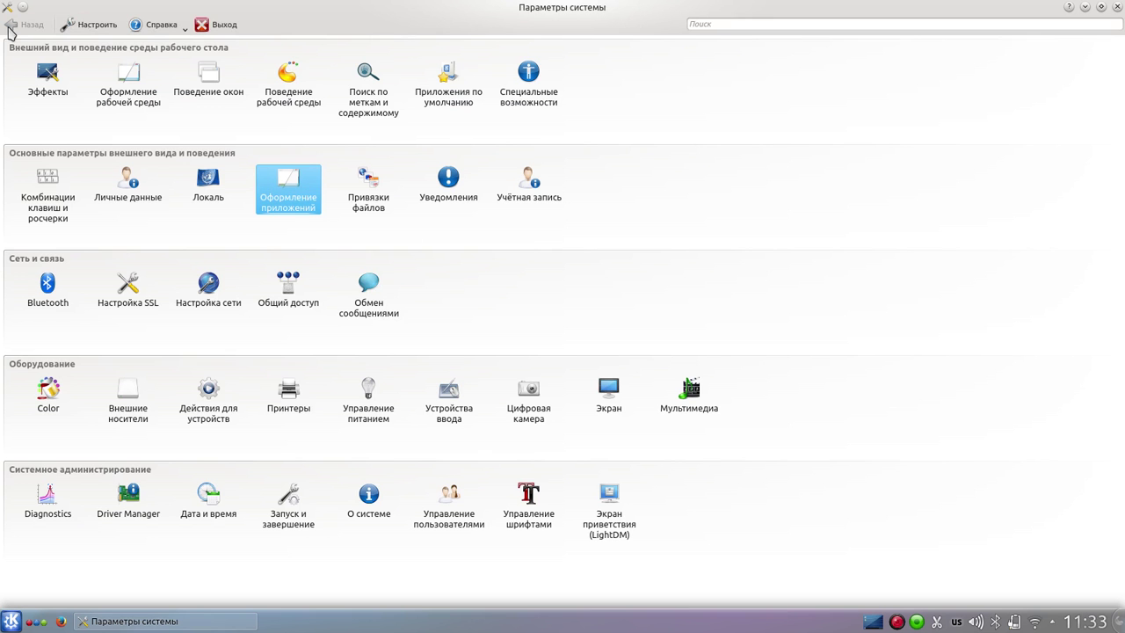
left_click(384, 204)
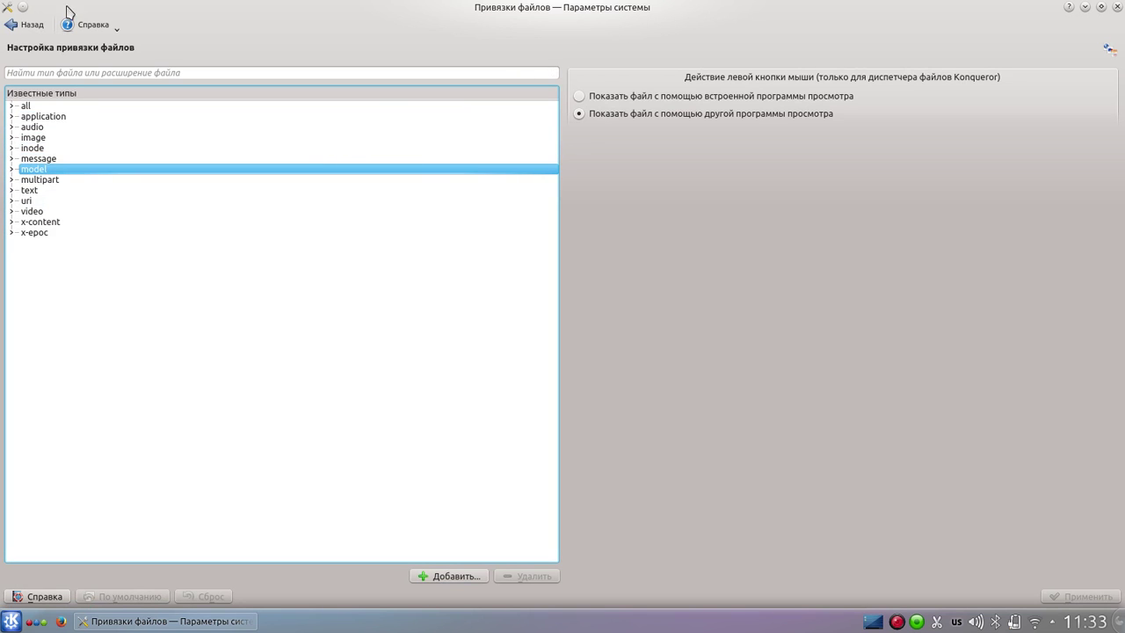
left_click(26, 28)
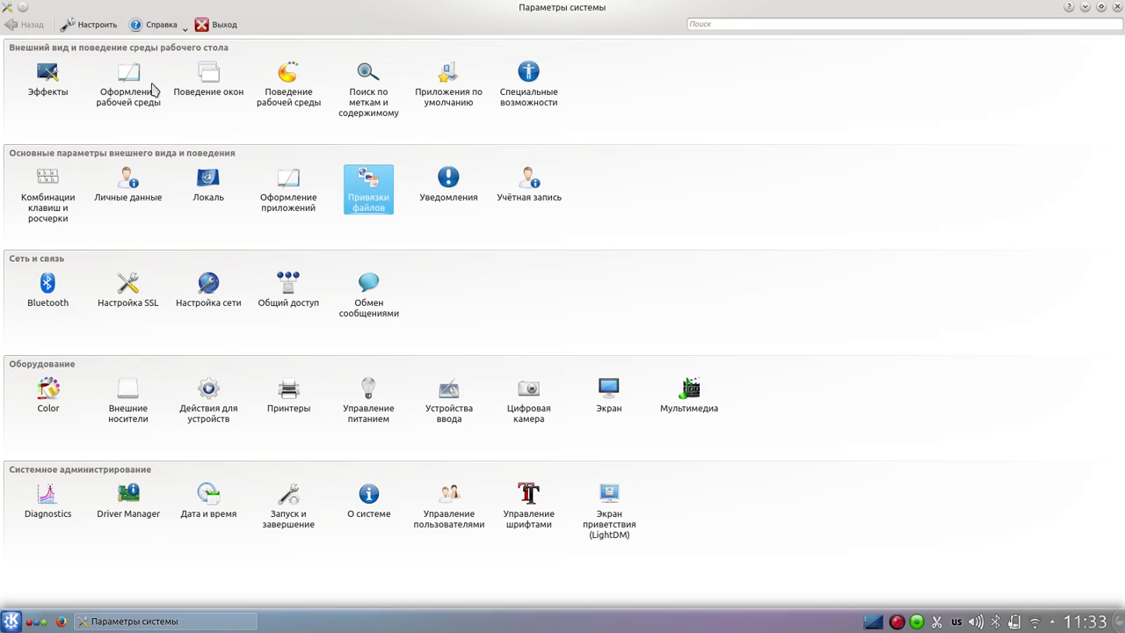
- Examine the four Уведомления pages, including the launch cursor options under Запуск приложений, and return to the settings overview
left_click(446, 191)
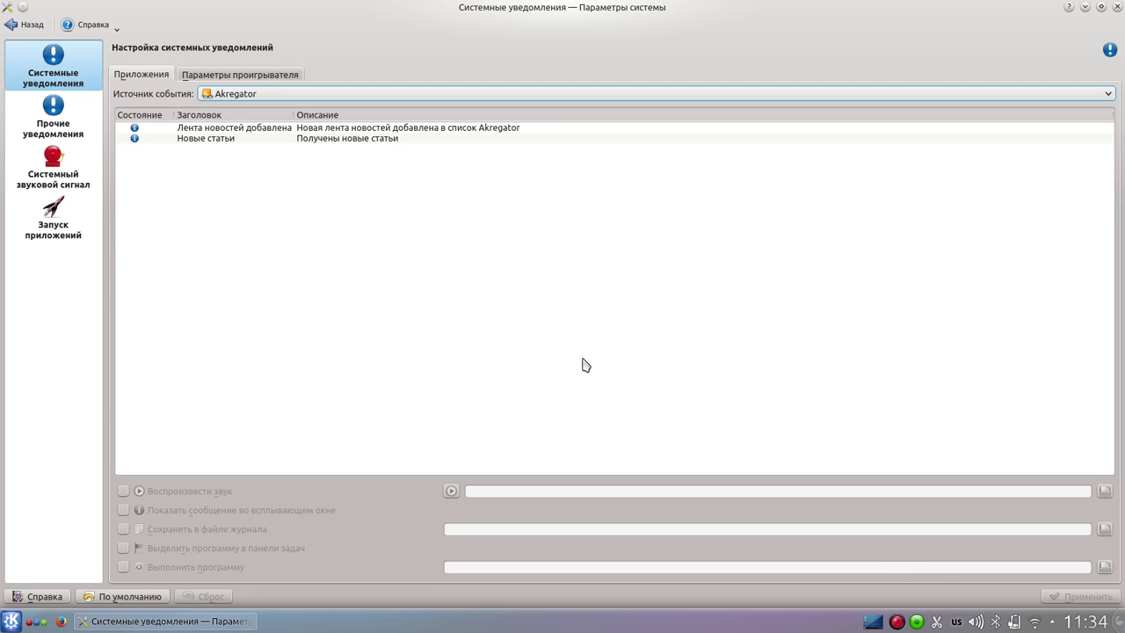
left_click(48, 120)
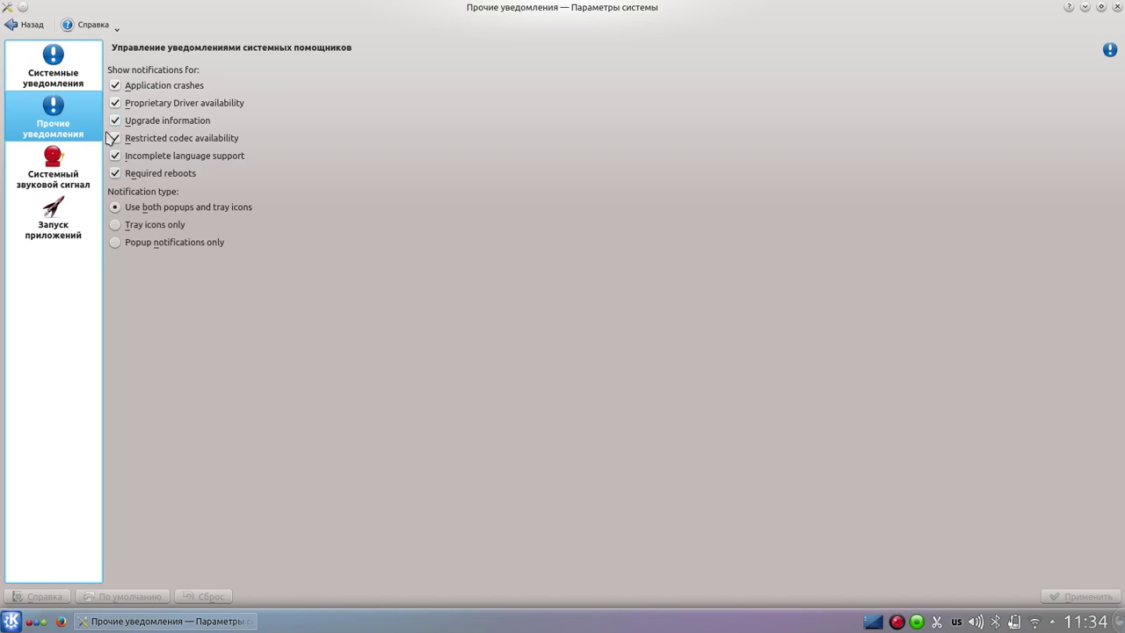
left_click(39, 172)
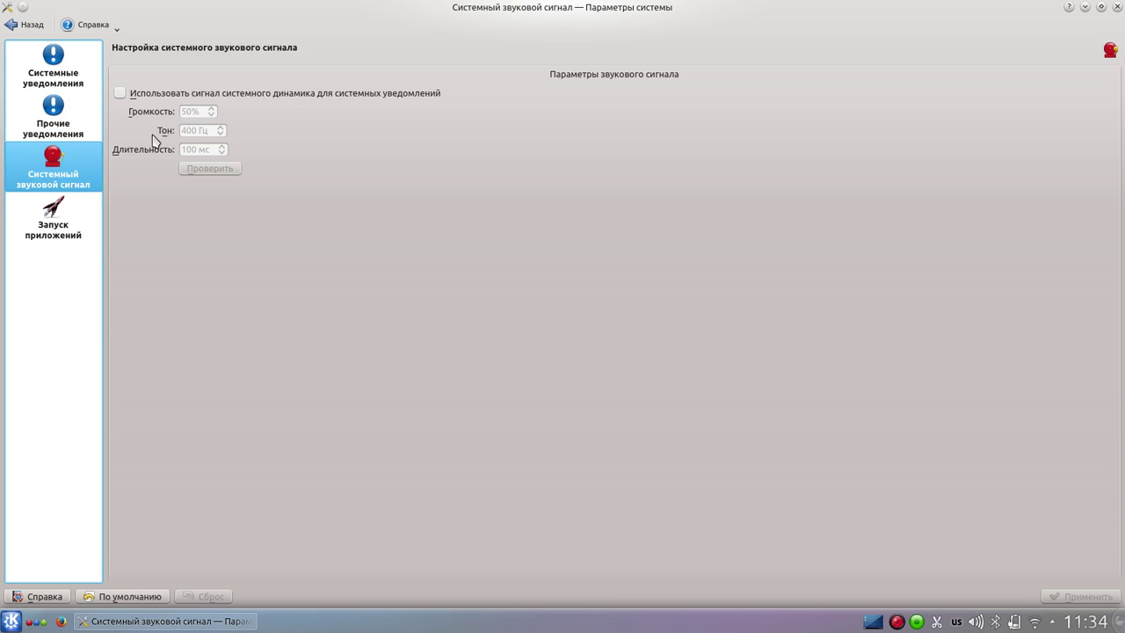
left_click(66, 237)
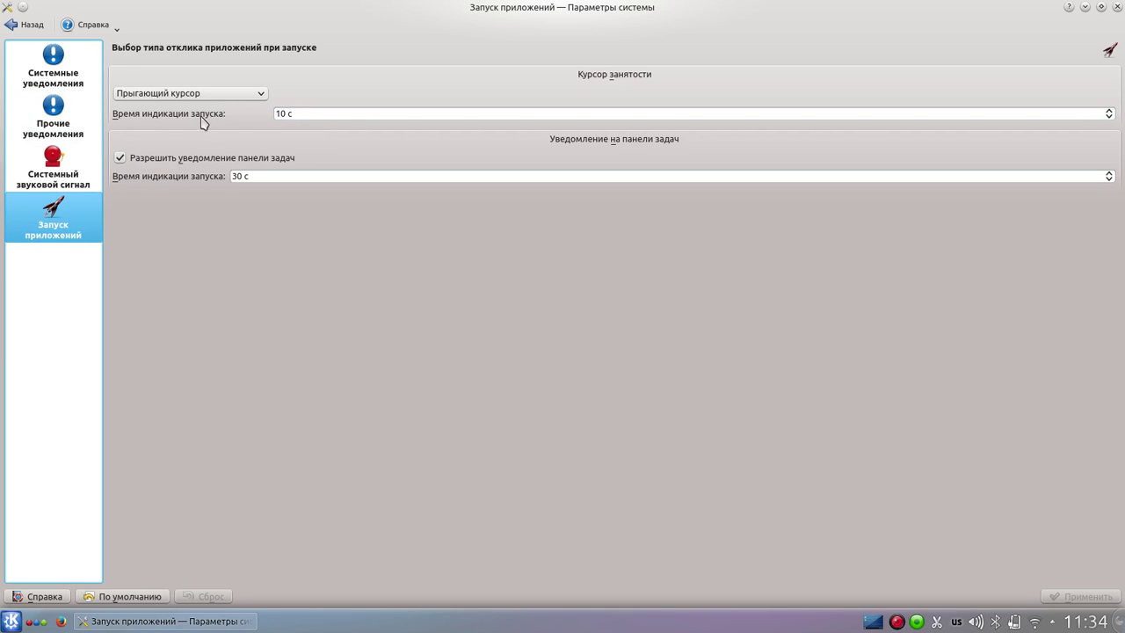
left_click(228, 101)
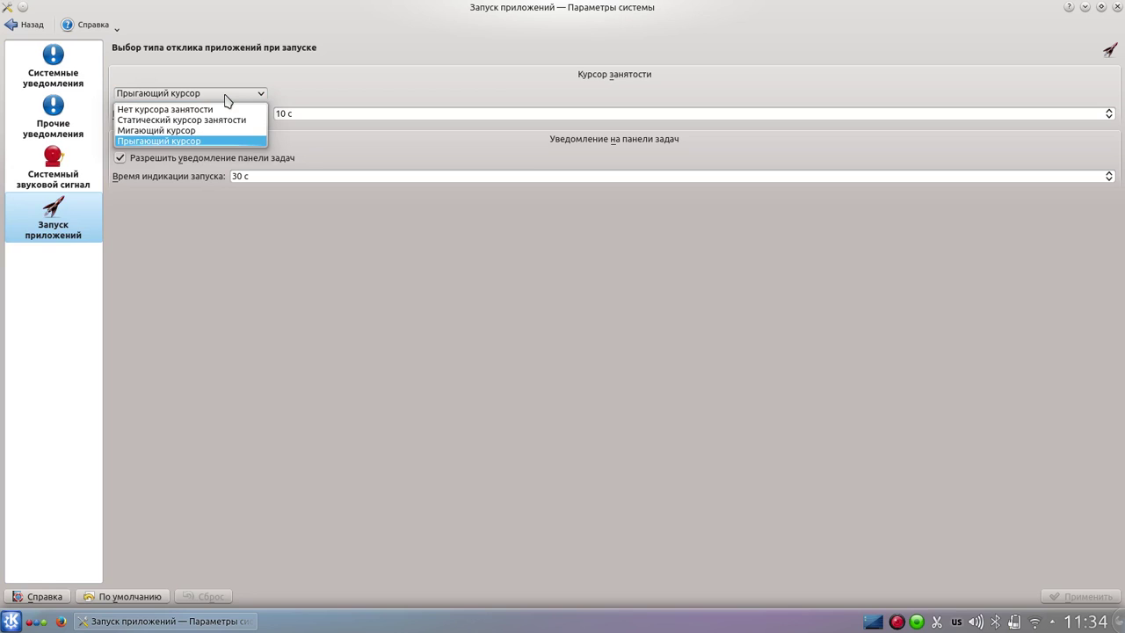
left_click(225, 99)
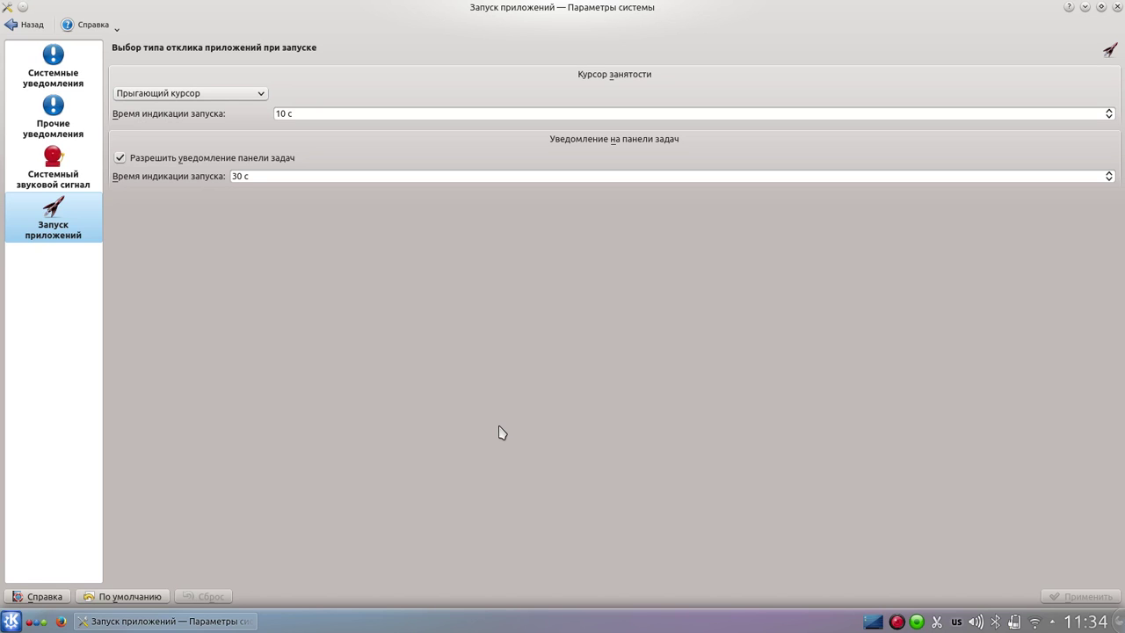
left_click(28, 24)
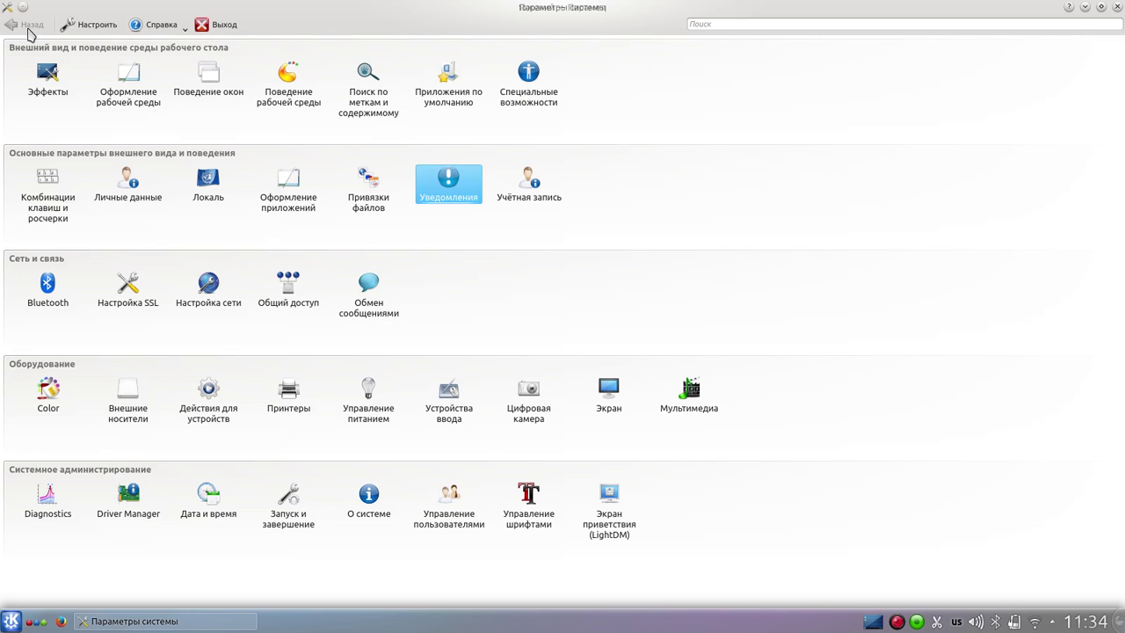
- Examine the Учётная запись pages from Профиль пользователя and Пути to Social Desktop, Бумажник and Веб-сокращения, and return to the settings overview
left_click(531, 184)
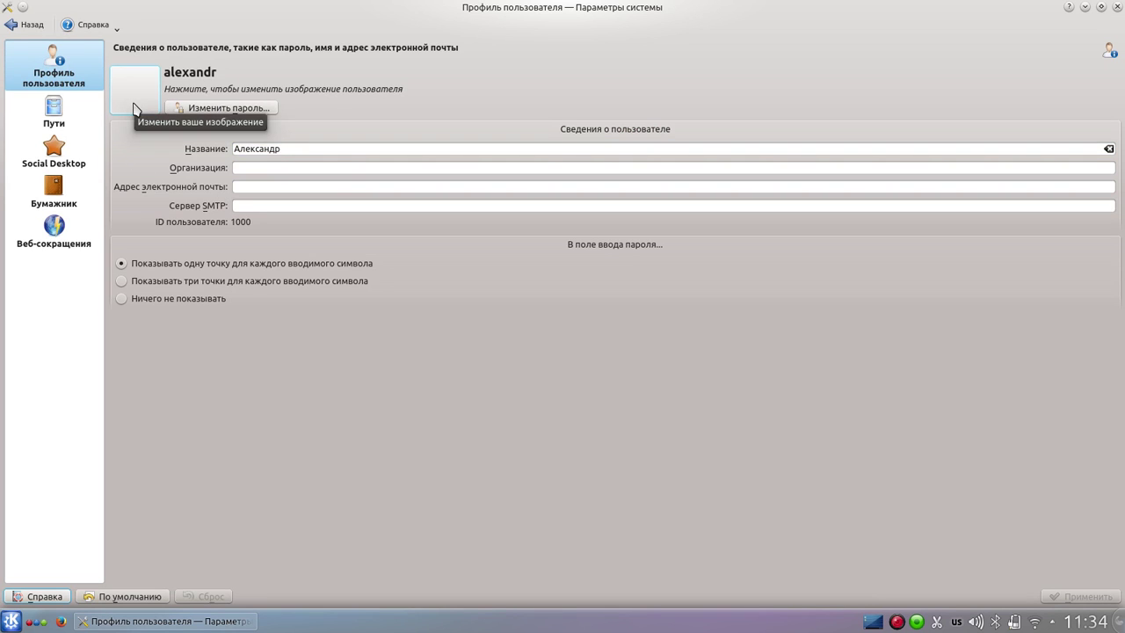
left_click(262, 185)
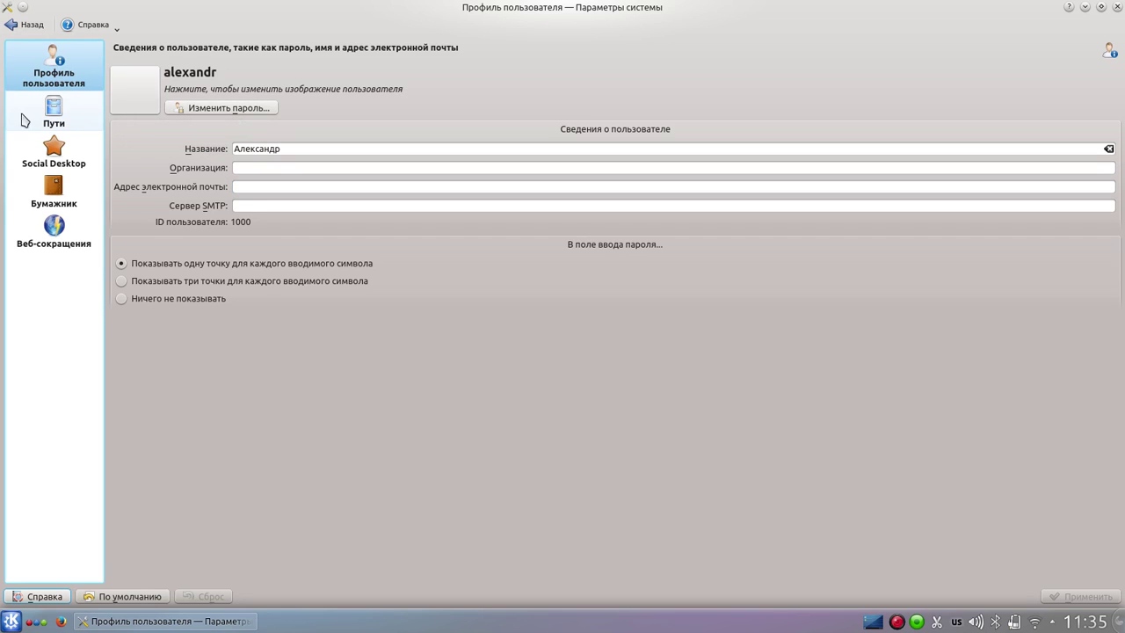
left_click(54, 112)
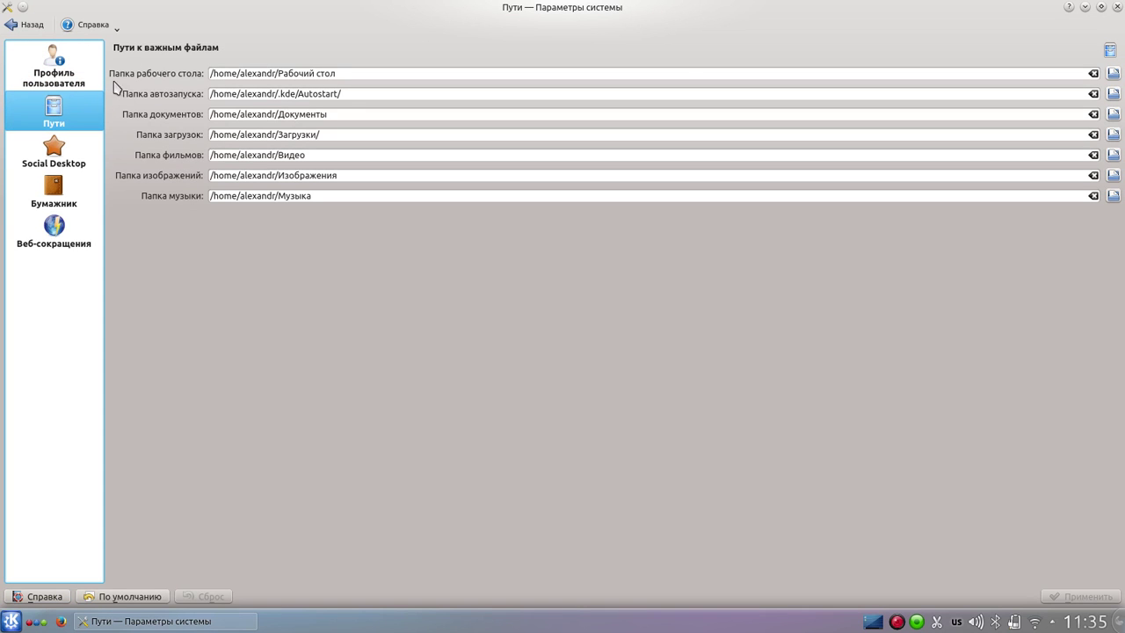
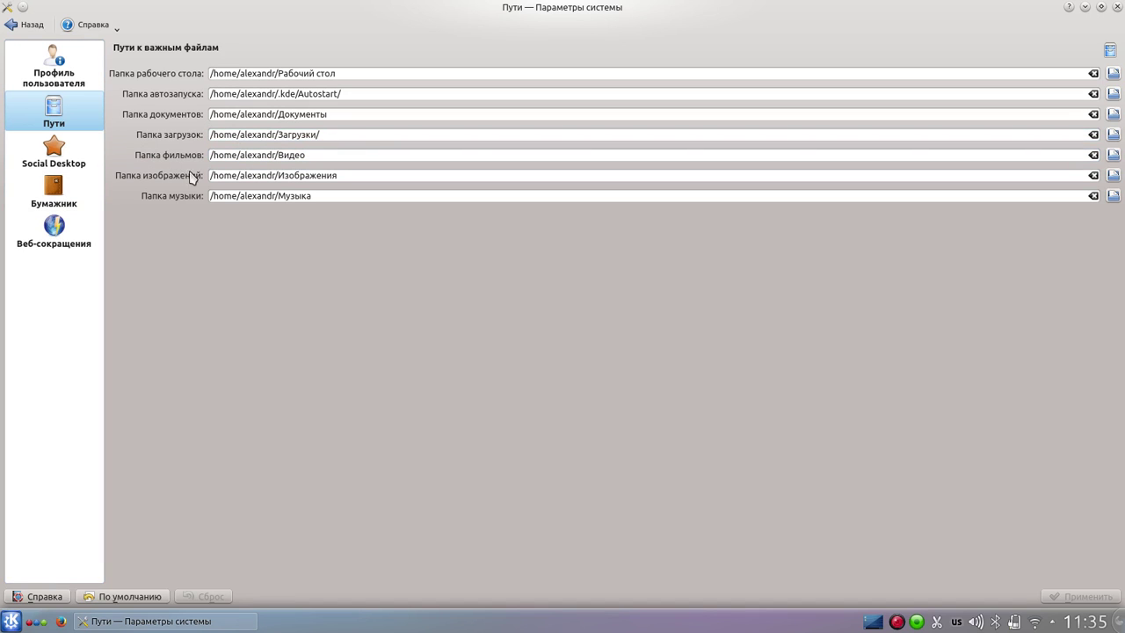
left_click(37, 154)
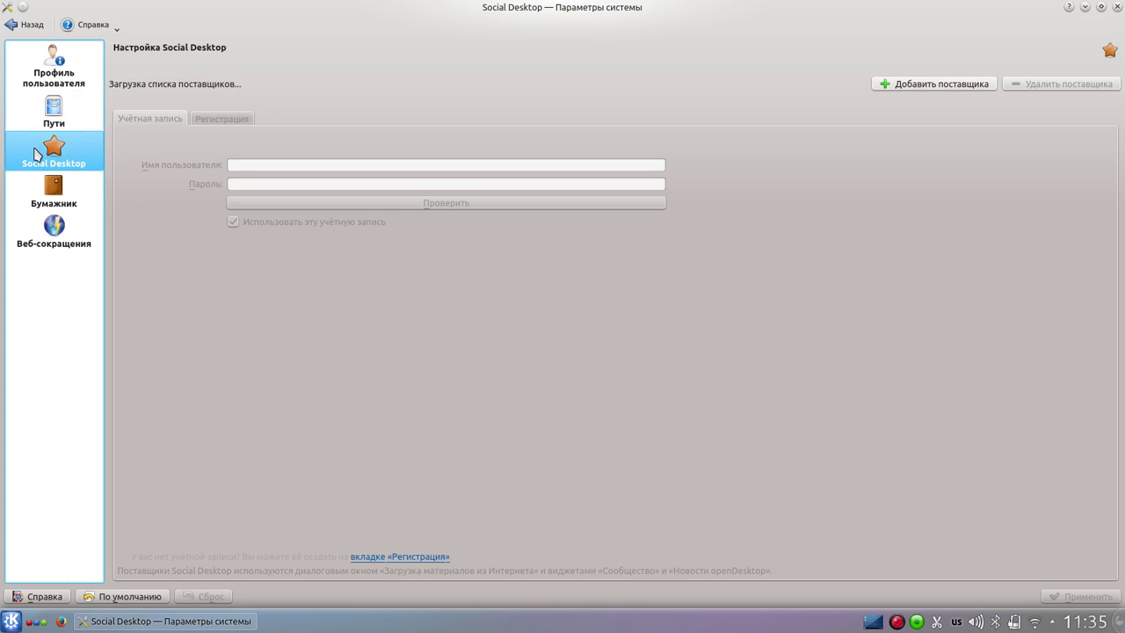
left_click(48, 192)
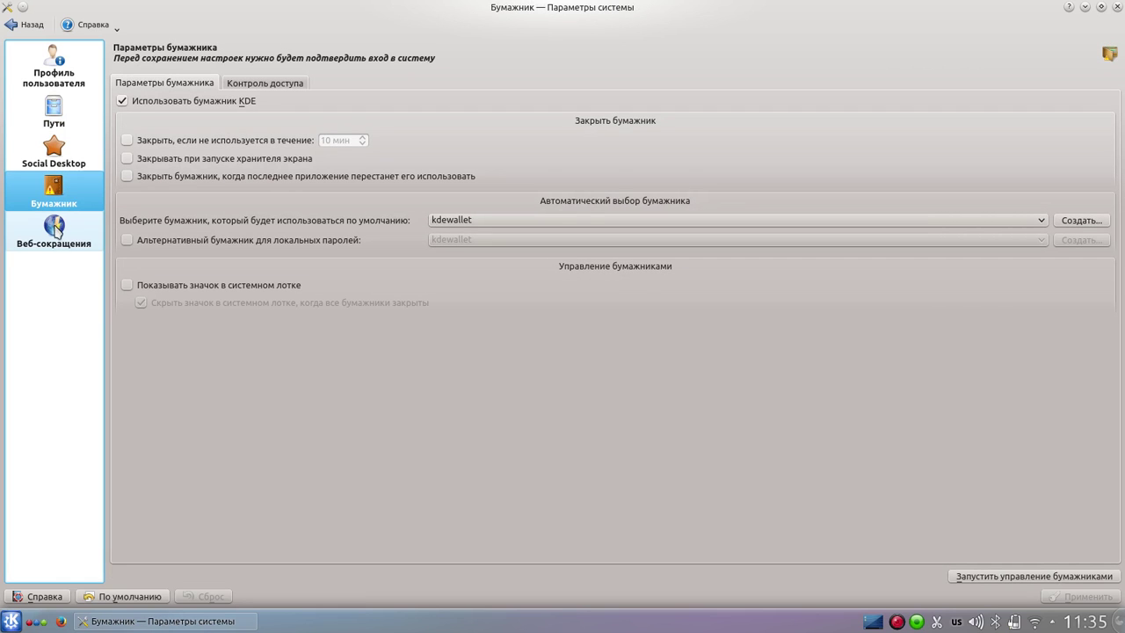
left_click(56, 231)
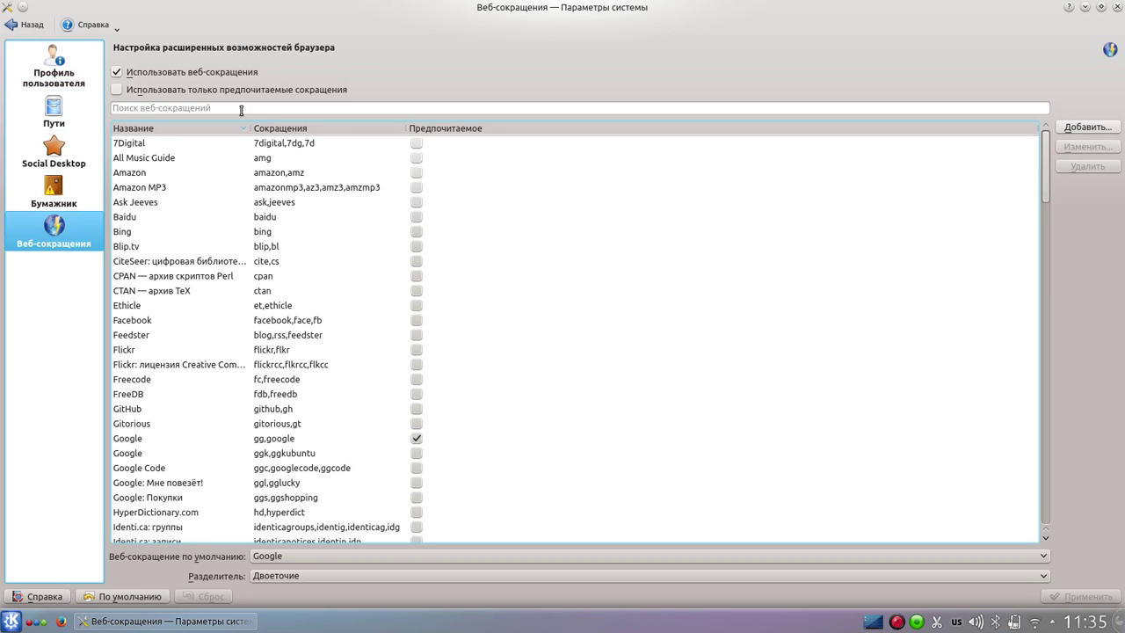
left_click(25, 25)
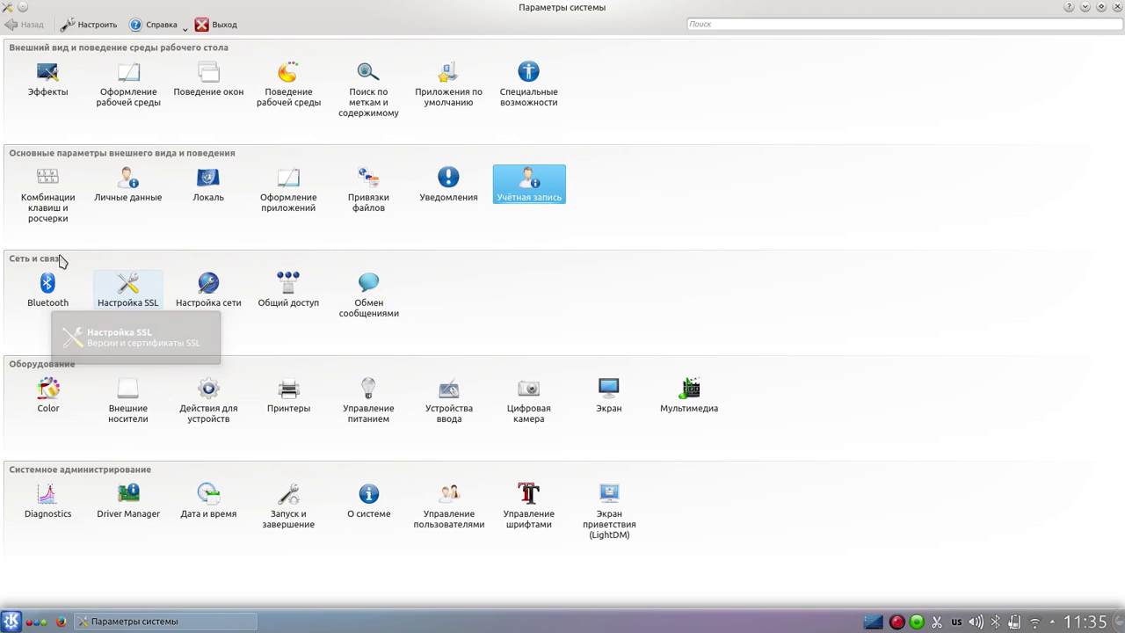
- Make the default Bluetooth adapter visible to remote devices and examine the Приём файлов page
left_click(47, 285)
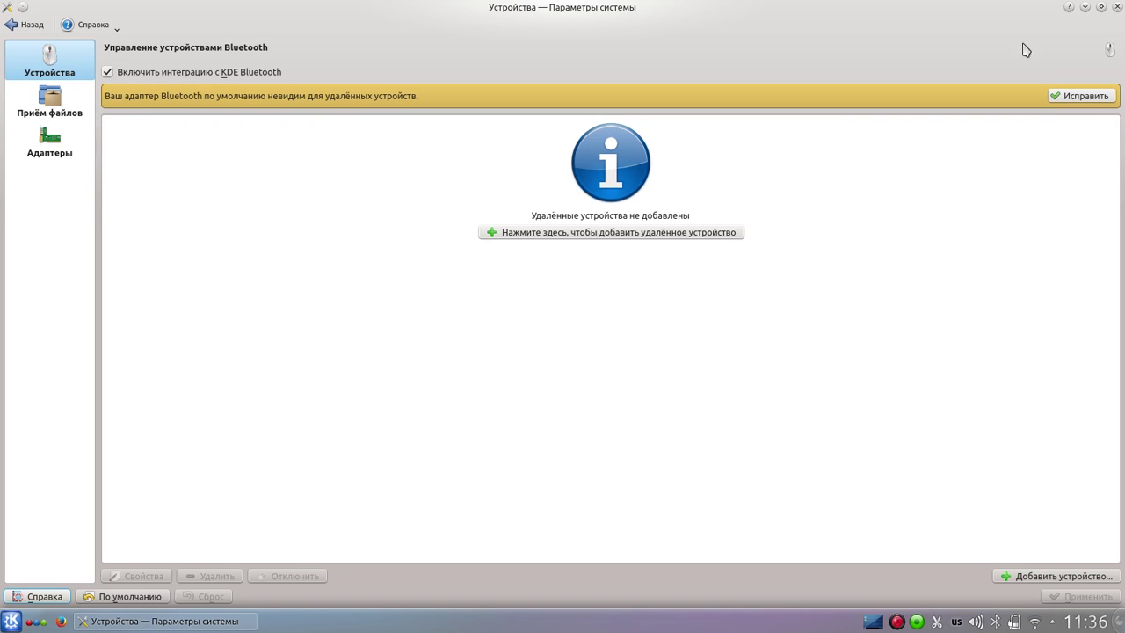
left_click(1071, 95)
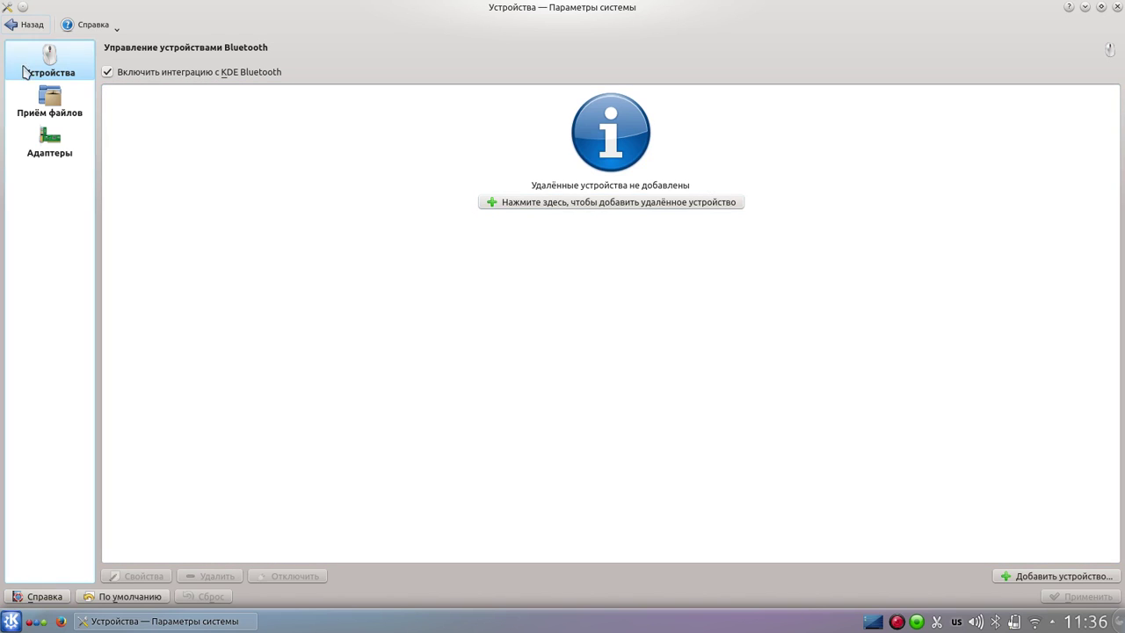
left_click(55, 108)
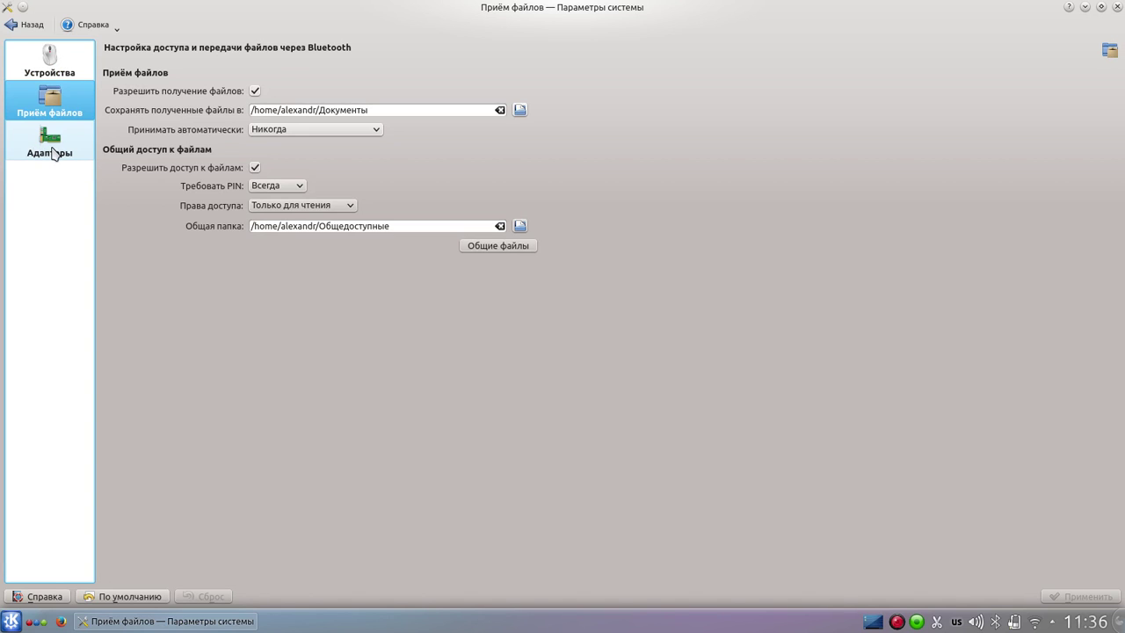
- Replace the default Bluetooth adapter's name under Адаптеры with a personal device name
left_click(54, 153)
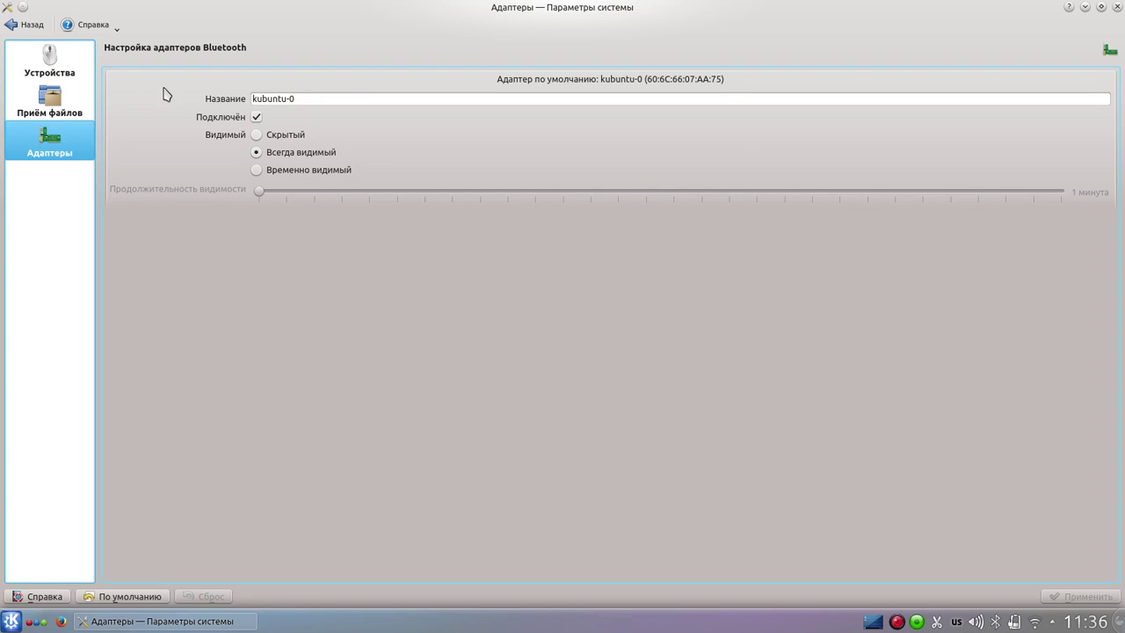
left_click(315, 97)
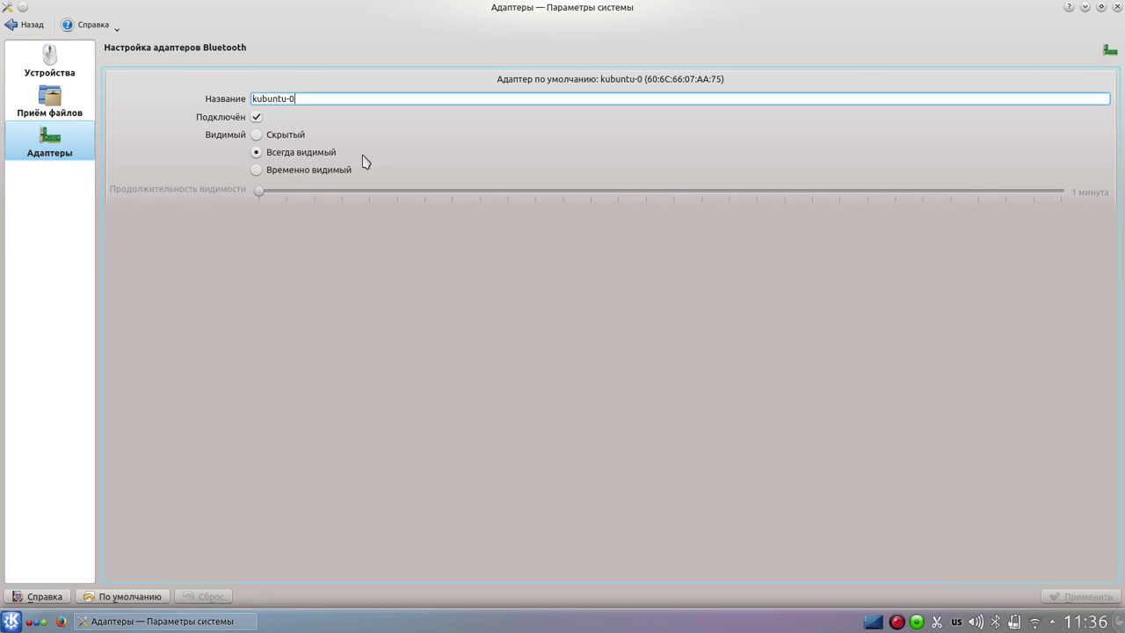
key("BackSpace")
key("BackSpace")
key("BackSpace")
key("BackSpace")
key("BackSpace")
key("BackSpace")
key("BackSpace")
key("BackSpace")
key("BackSpace")
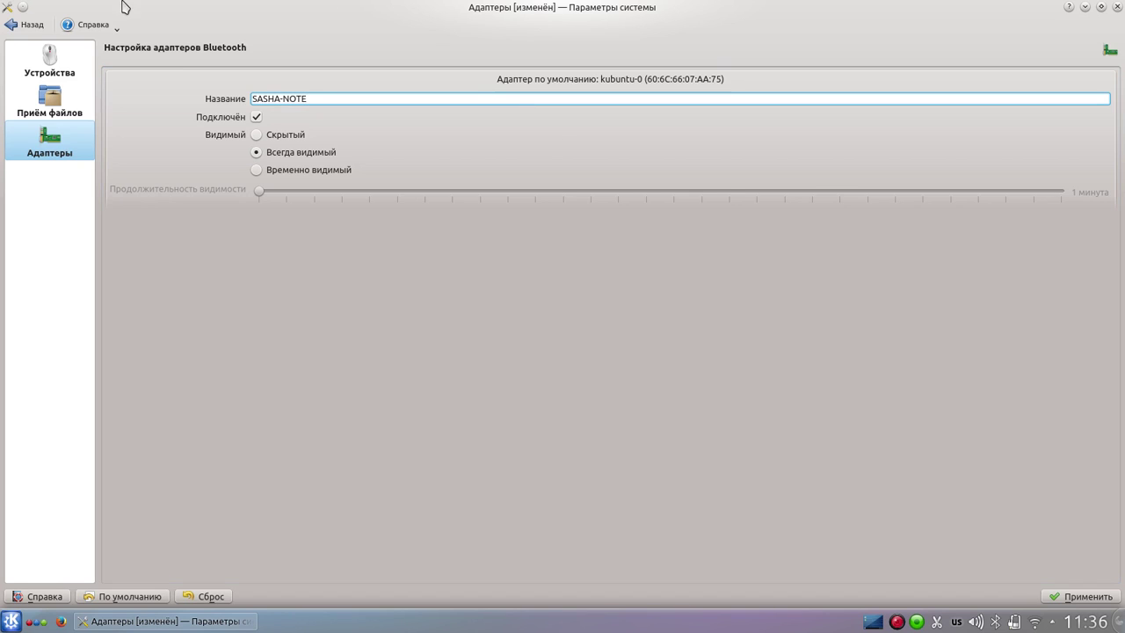
- Set the Bluetooth adapter's visibility to Скрытый, apply the adapter changes and return to the settings overview
left_click(257, 134)
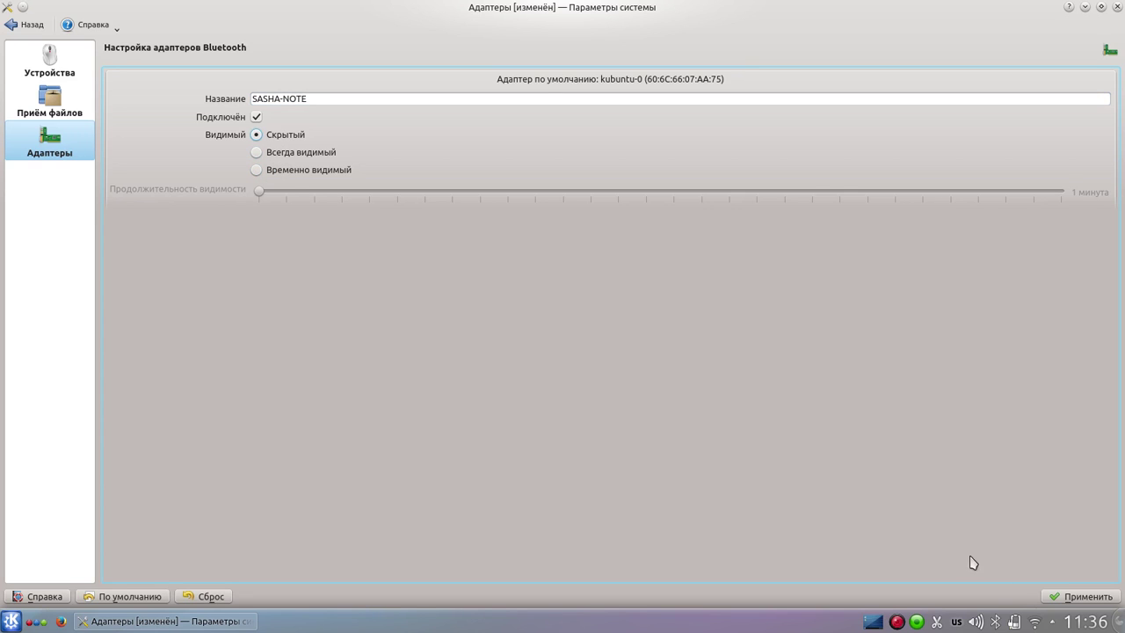
left_click(1087, 596)
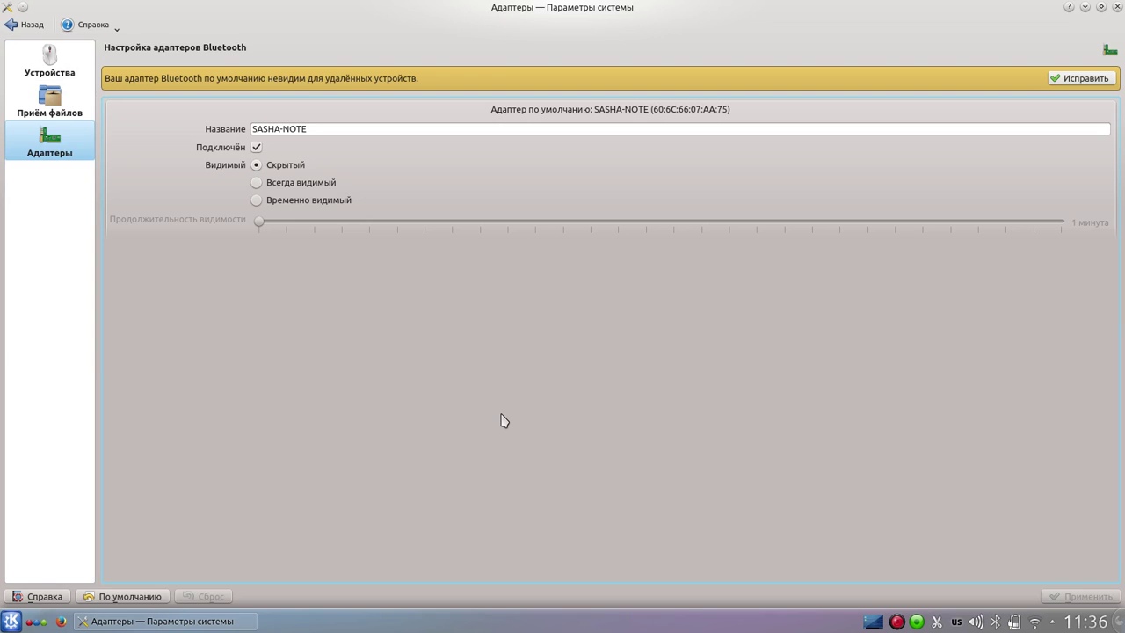
left_click(30, 26)
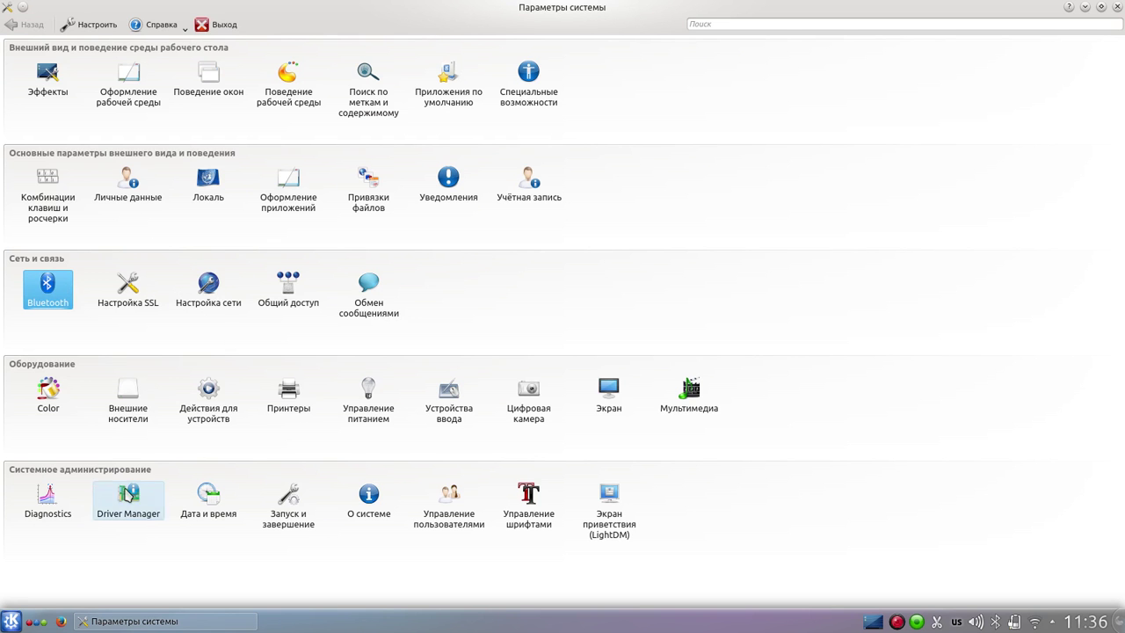
- Examine the Прокси-сервер, Параметры сети and Обнаружение служб pages and the Общий доступ settings for Windows folders, and return to the overview
mouse_move(213, 305)
left_click(211, 303)
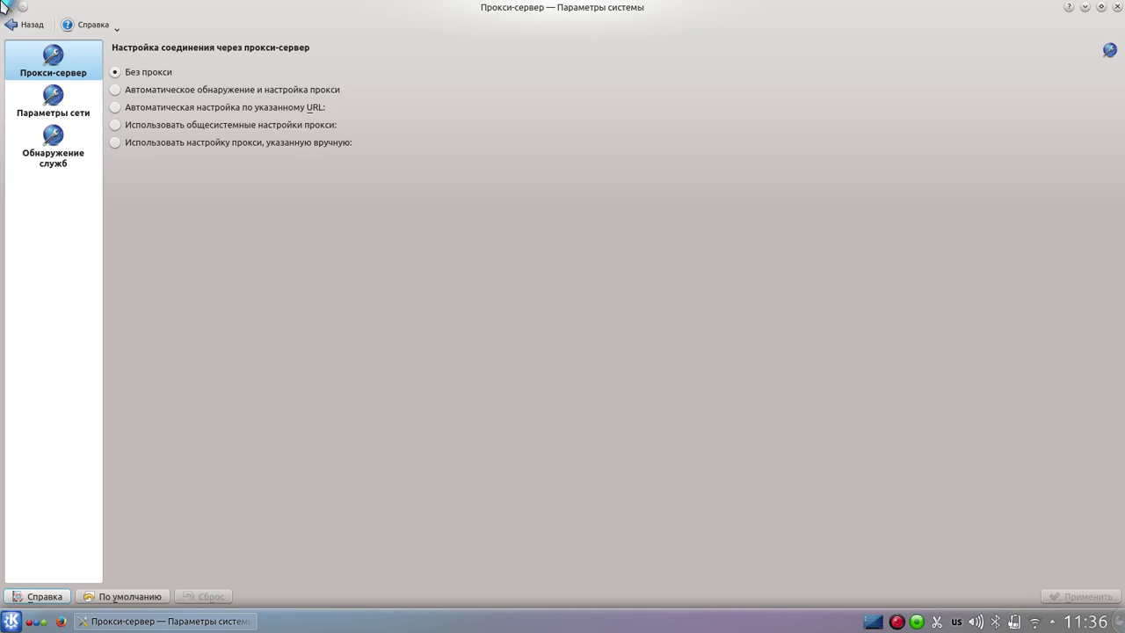
left_click(32, 102)
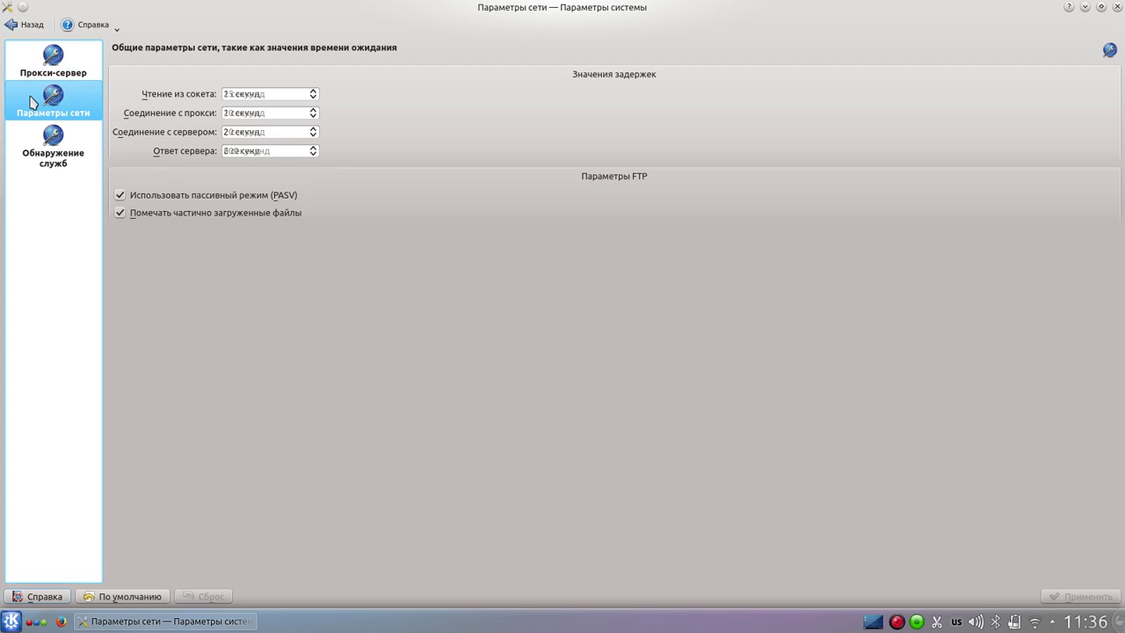
left_click(41, 141)
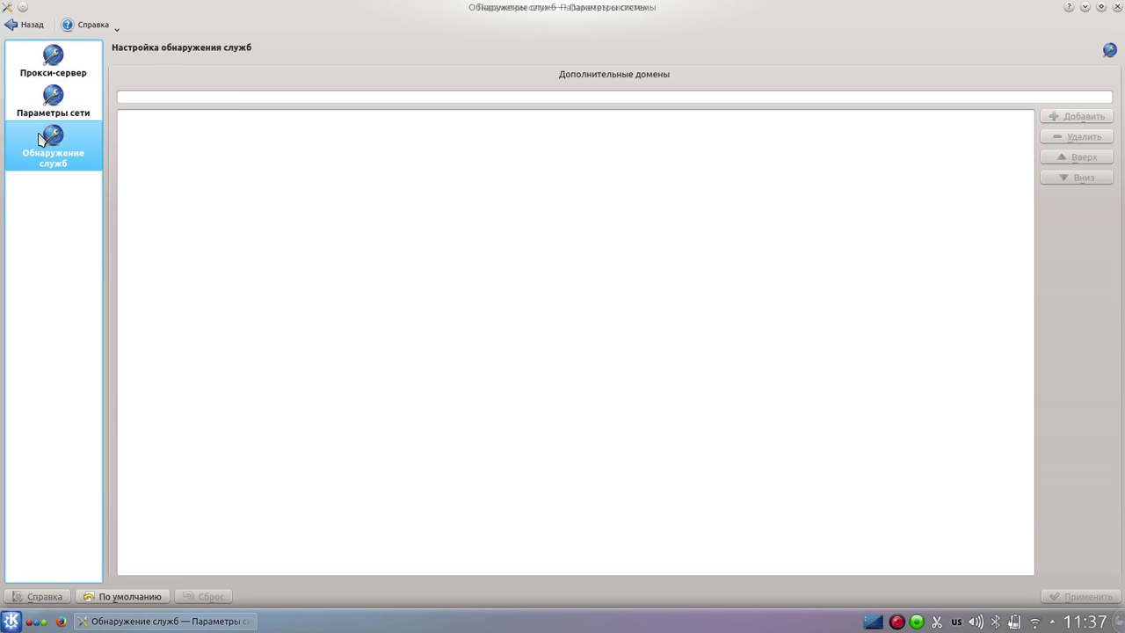
left_click(18, 24)
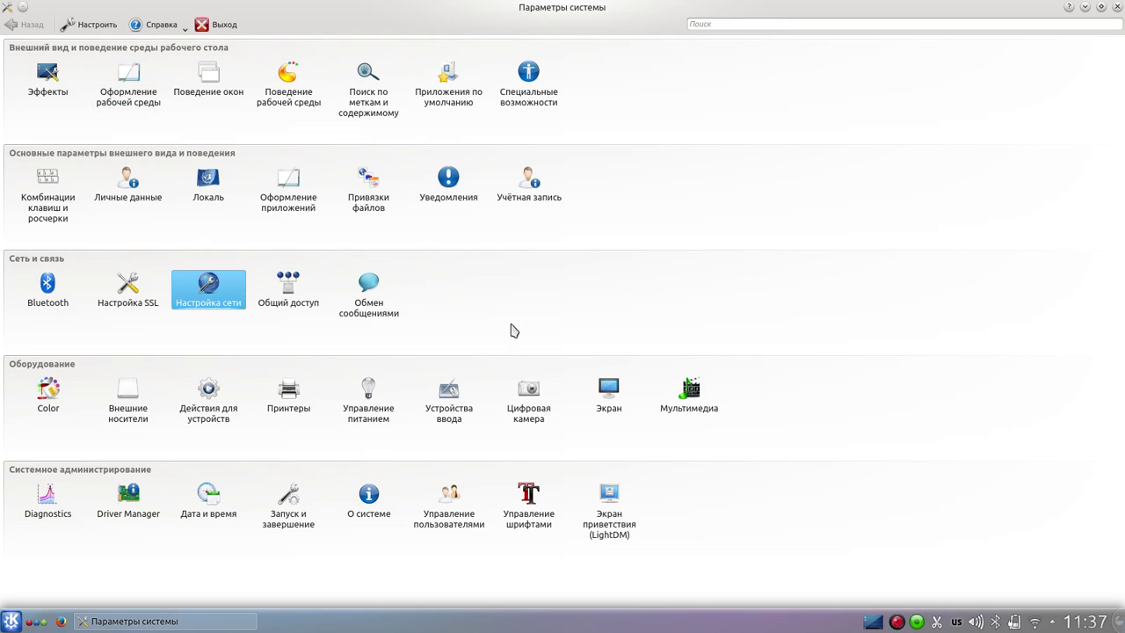
left_click(290, 296)
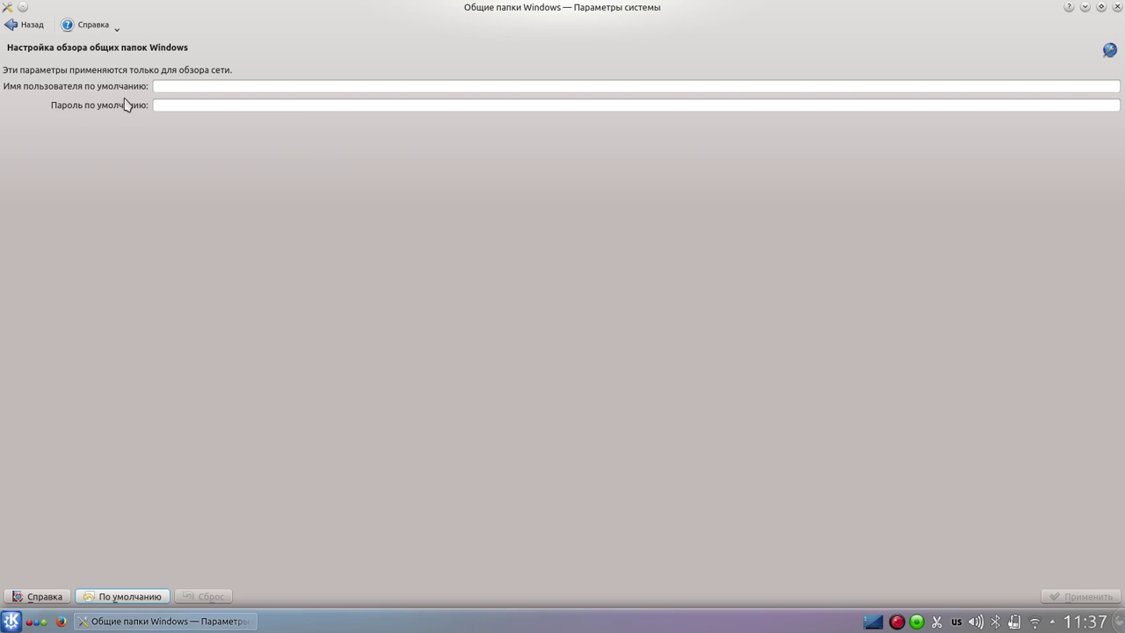
left_click(12, 23)
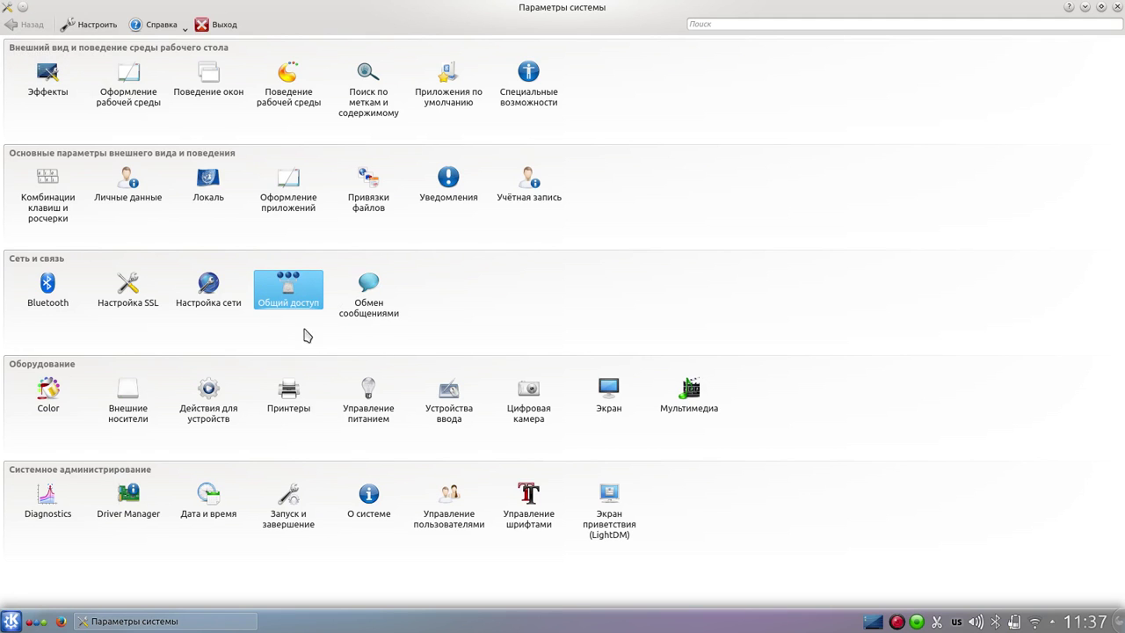
- Review the Общий доступ, Color, Внешние носители, Действия для устройств and Принтеры settings modules one after another
left_click(290, 302)
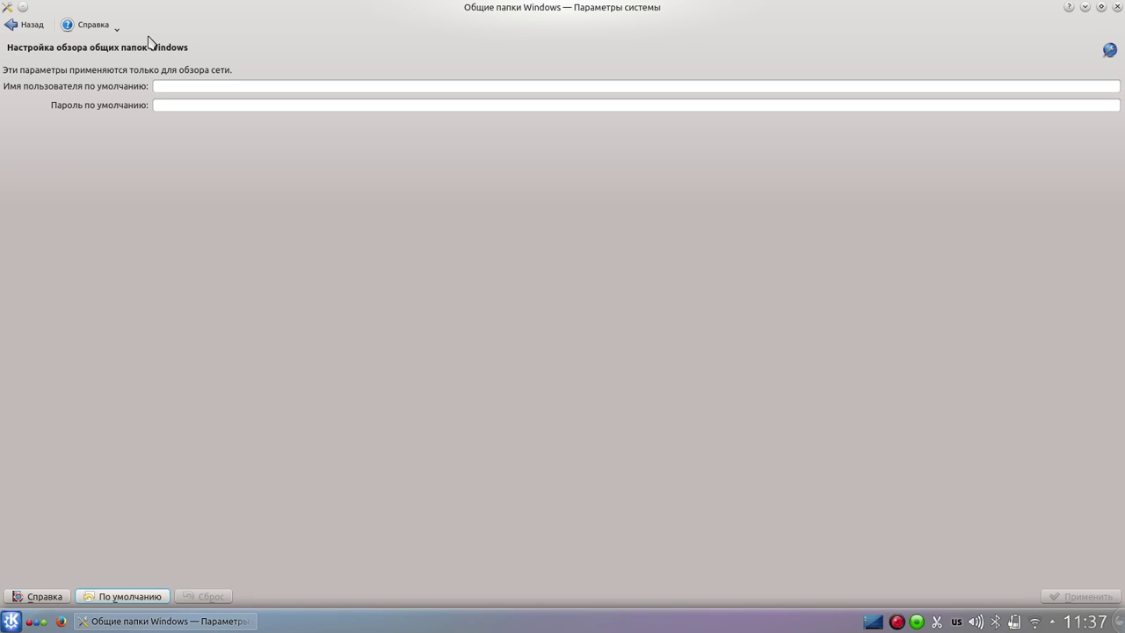
left_click(26, 24)
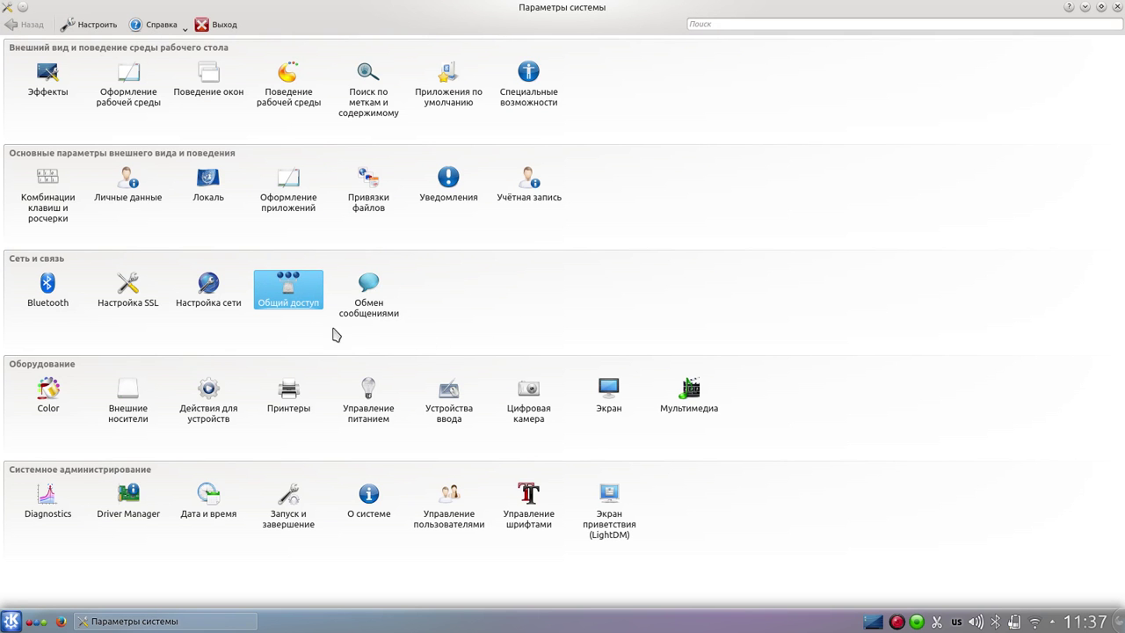
left_click(46, 402)
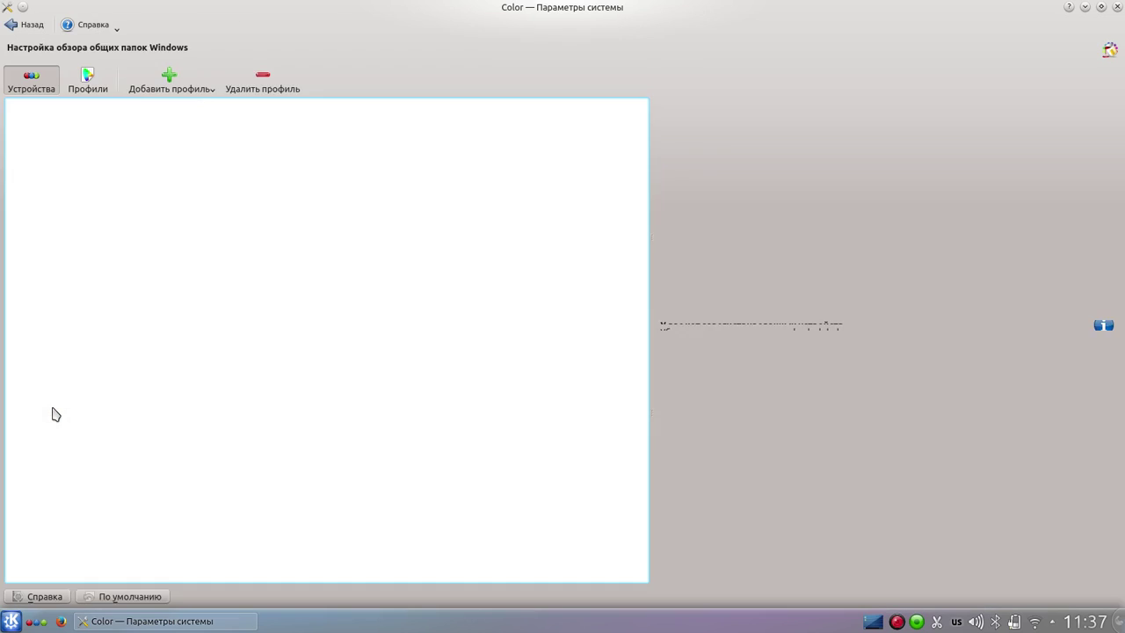
left_click(16, 28)
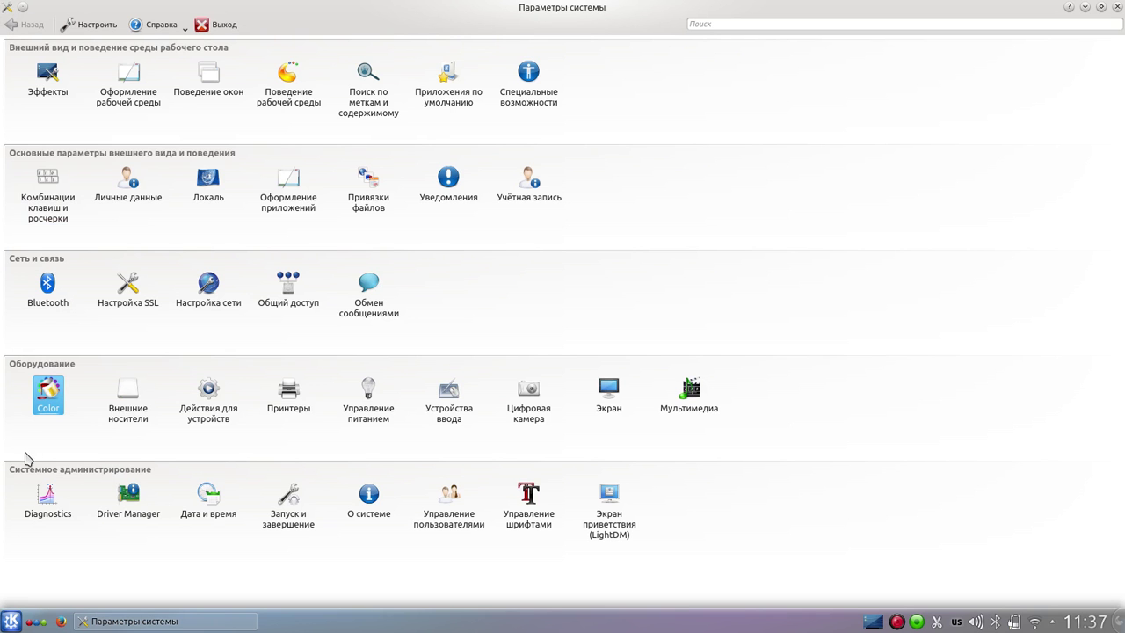
left_click(126, 400)
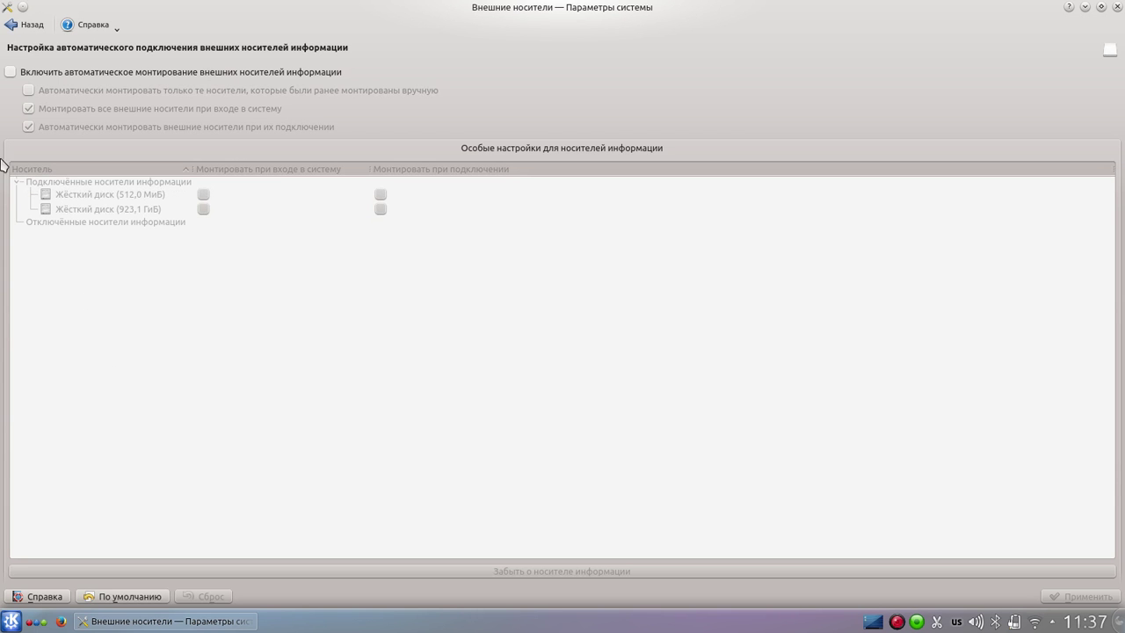
left_click(15, 29)
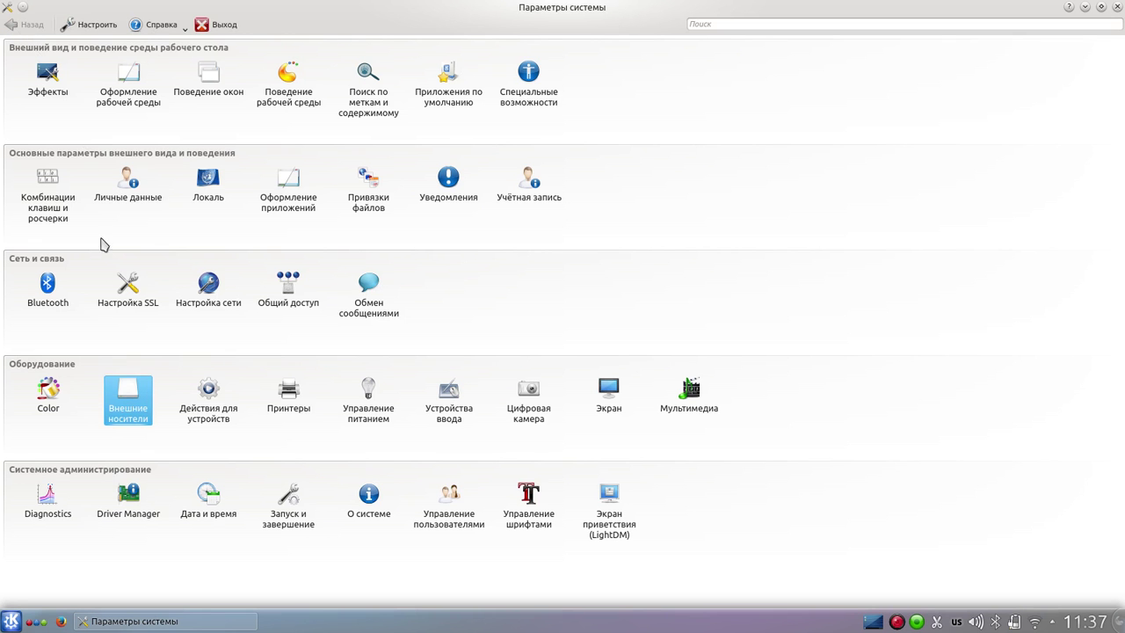
left_click(205, 405)
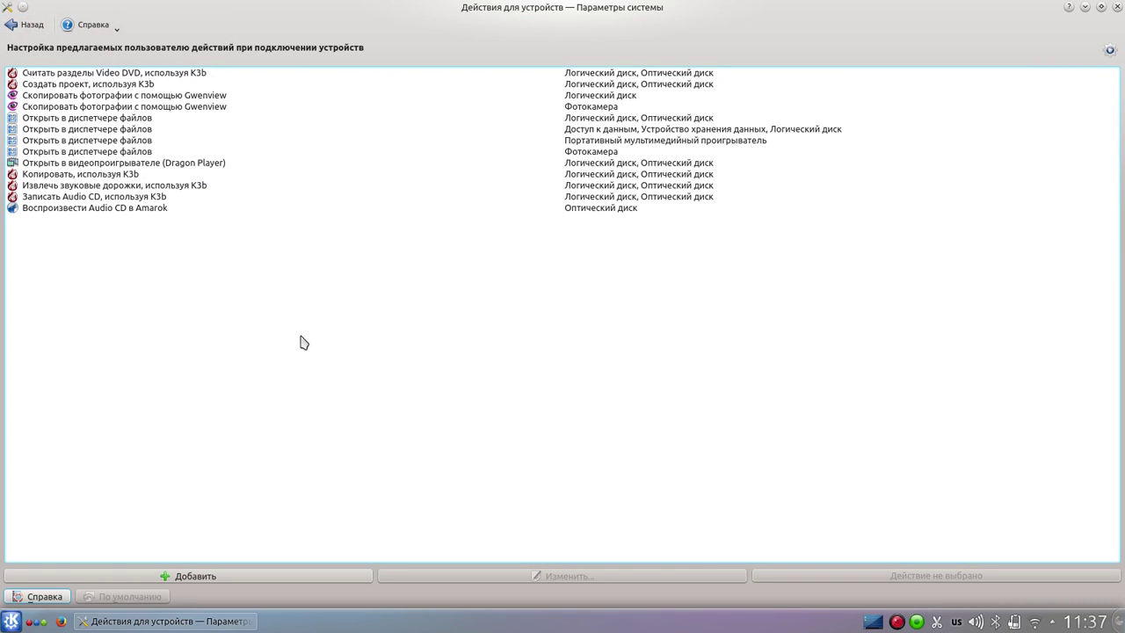
left_click(22, 26)
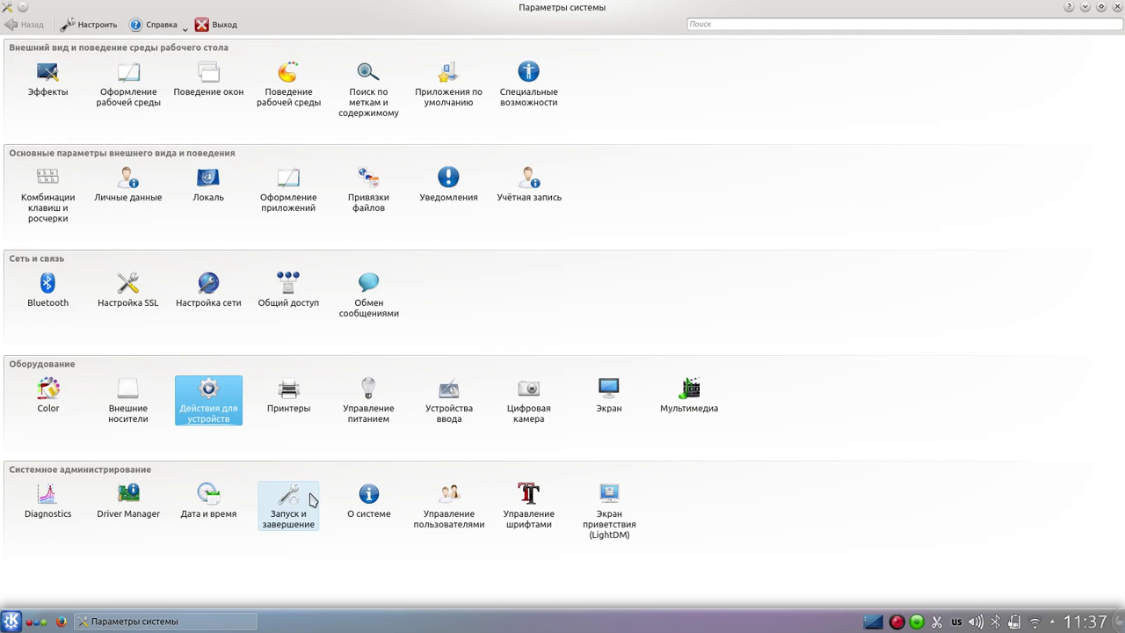
left_click(296, 402)
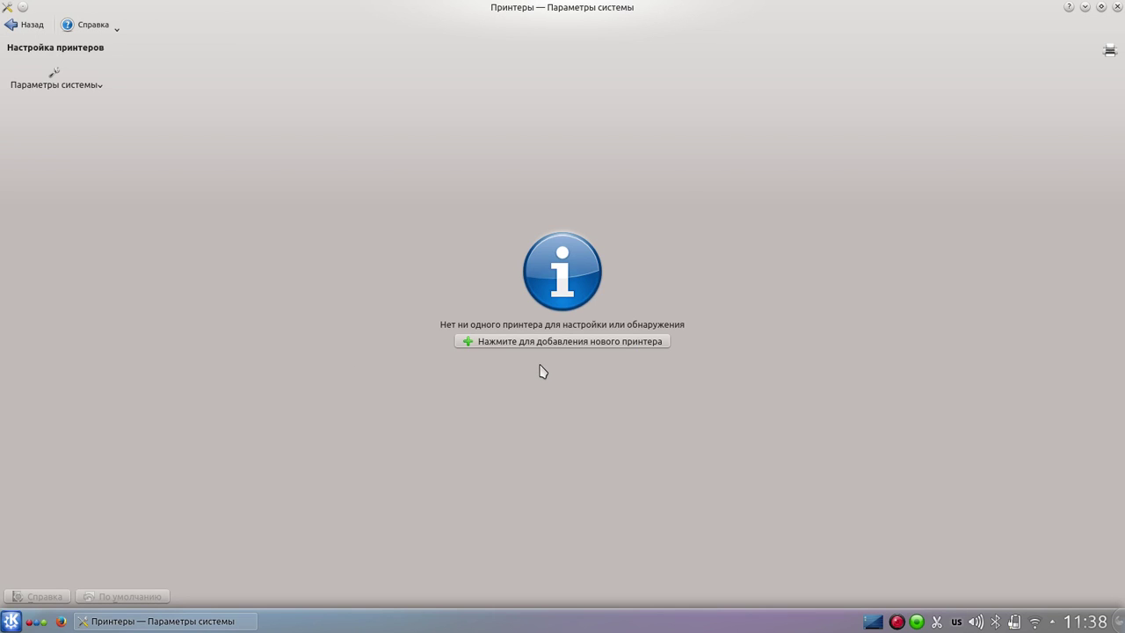
left_click(26, 26)
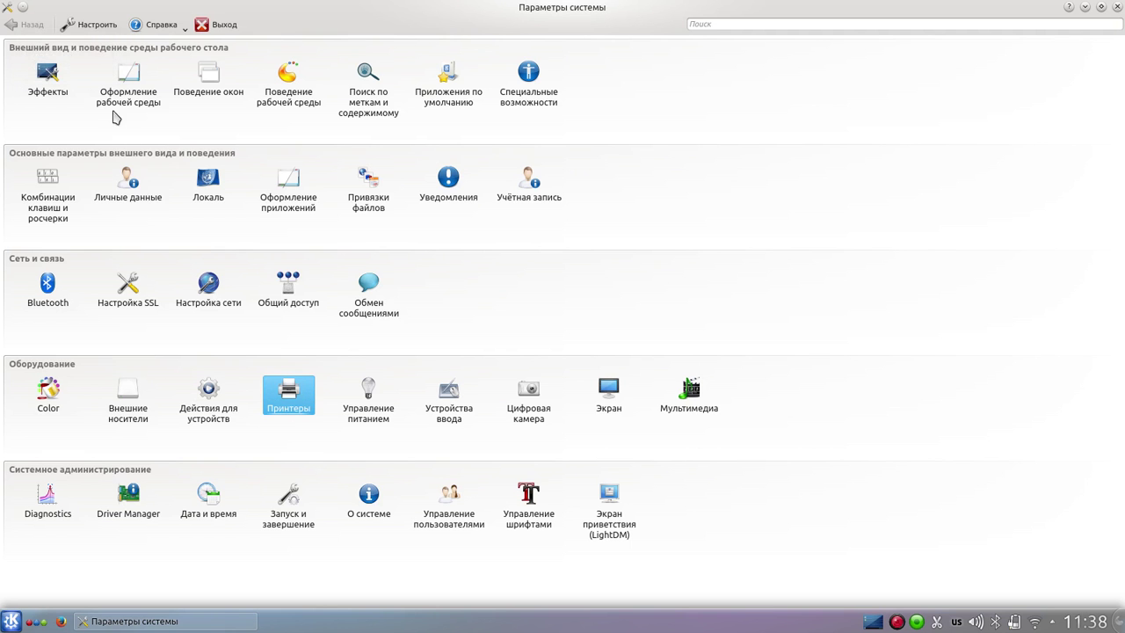
- In the Управление питанием module, set screen dimming (Потухание экрана) on mains power to 15 min
left_click(364, 398)
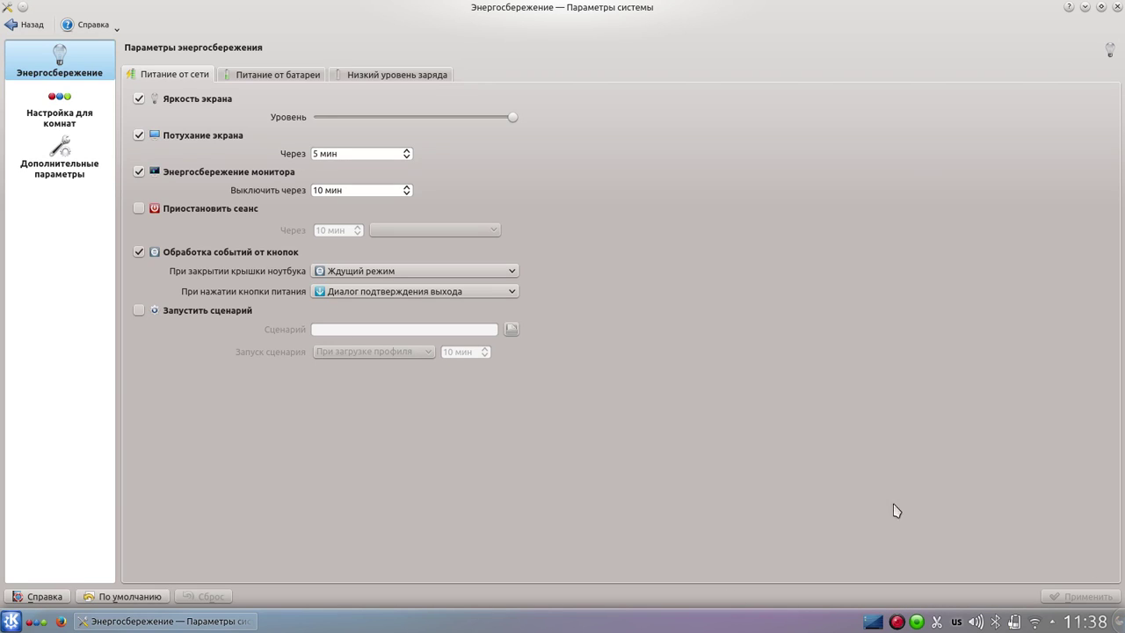
left_click(1015, 623)
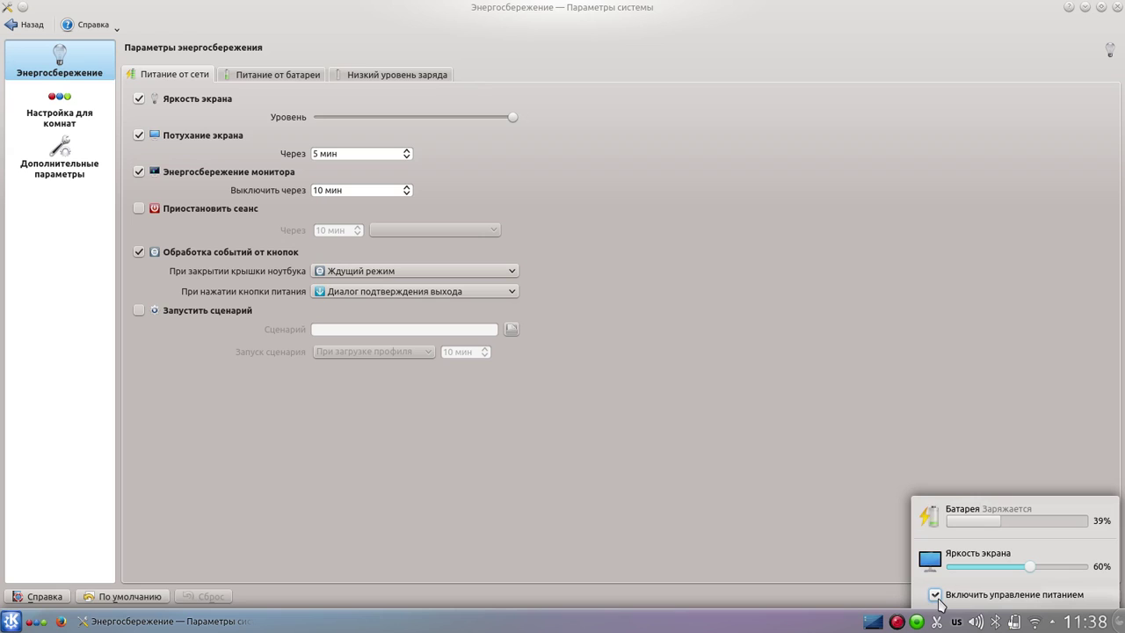
left_click(984, 376)
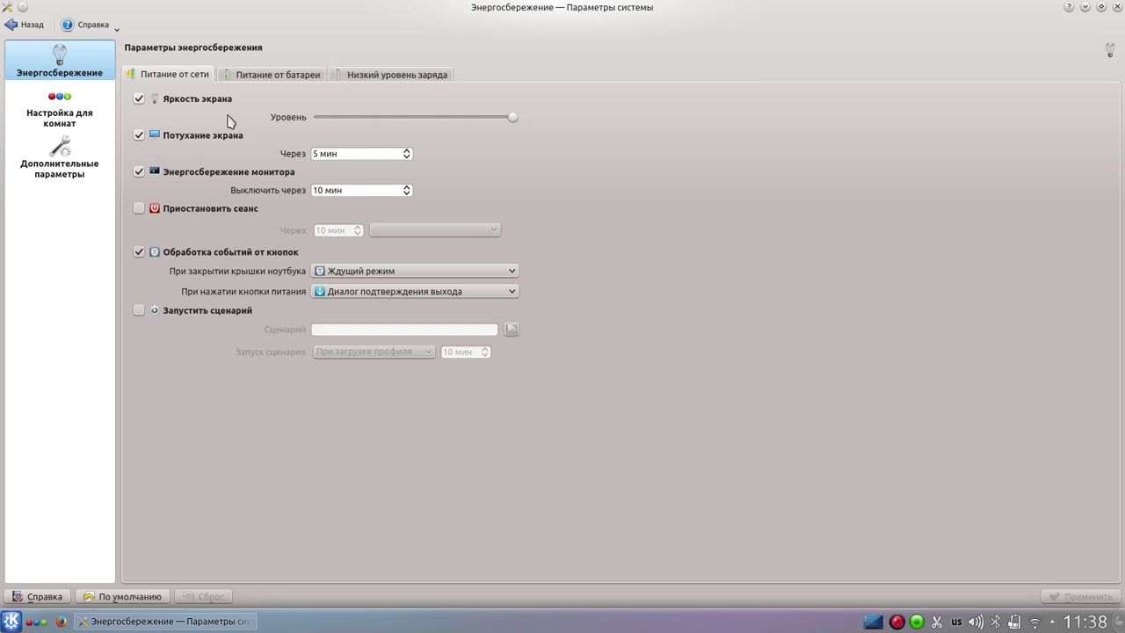
left_click(407, 156)
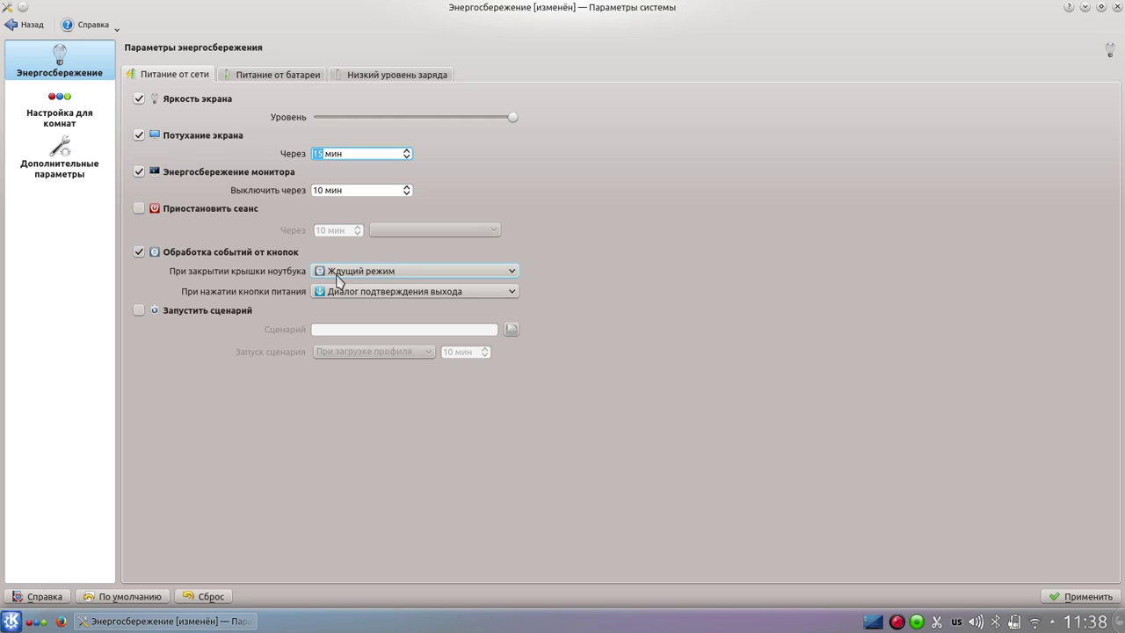
- Check the energy saving profiles for battery power and low charge, and apply the pending energy saving changes
left_click(288, 76)
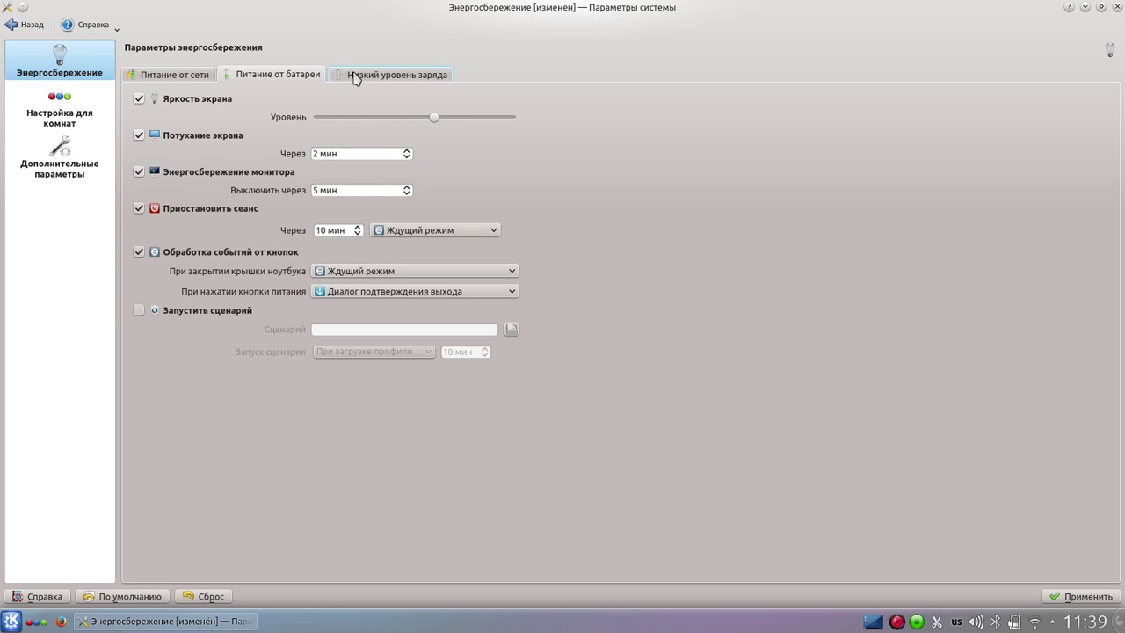
left_click(391, 79)
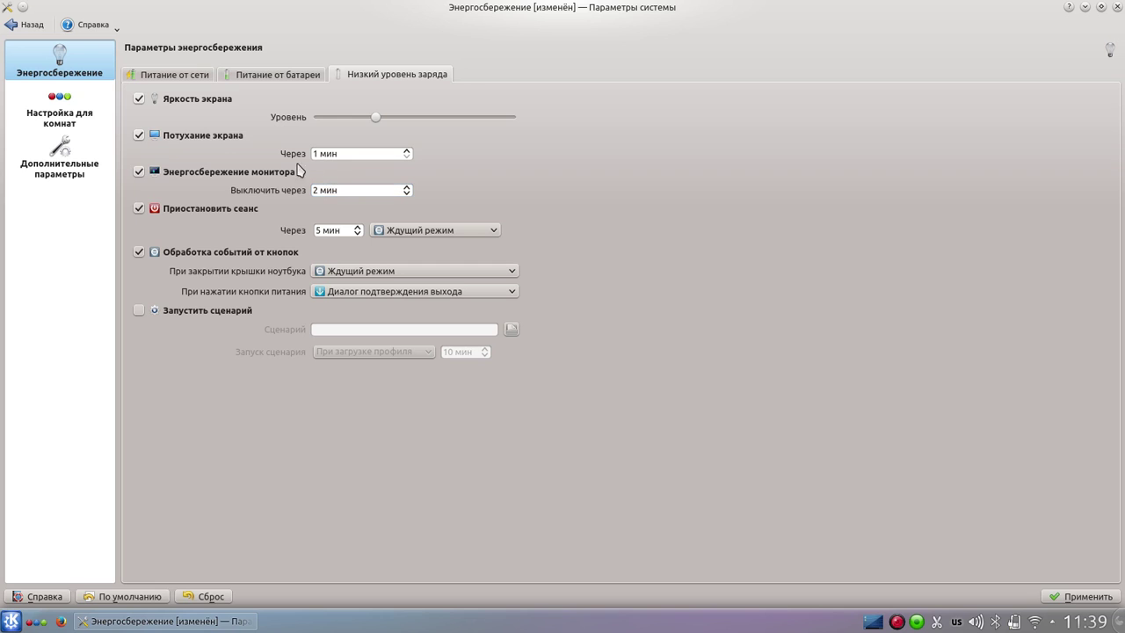
left_click(63, 91)
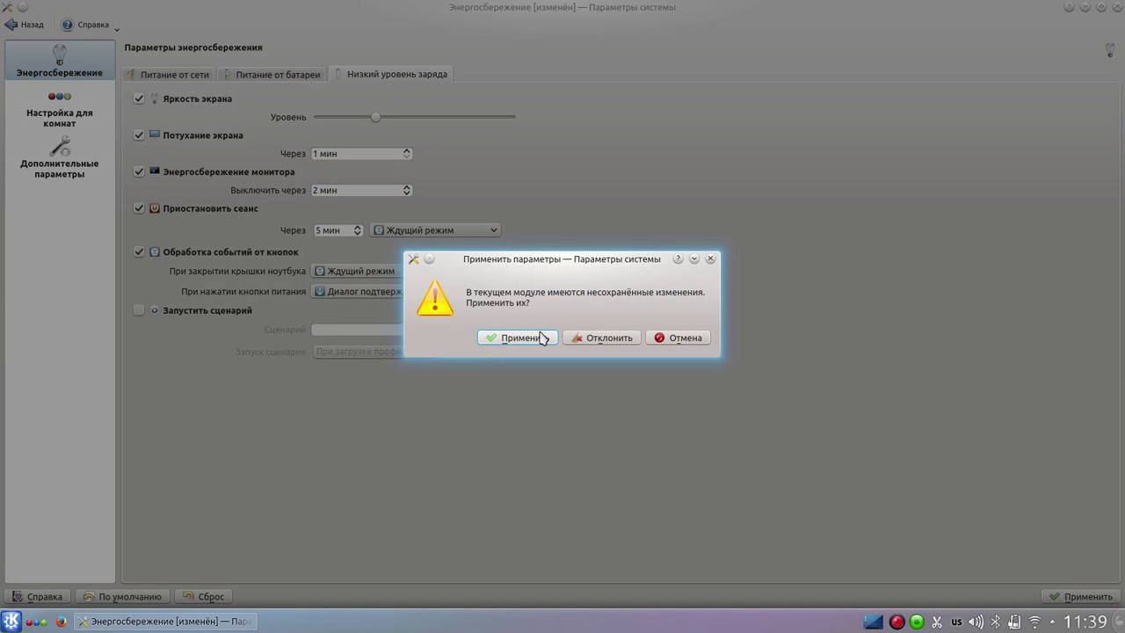
left_click(677, 350)
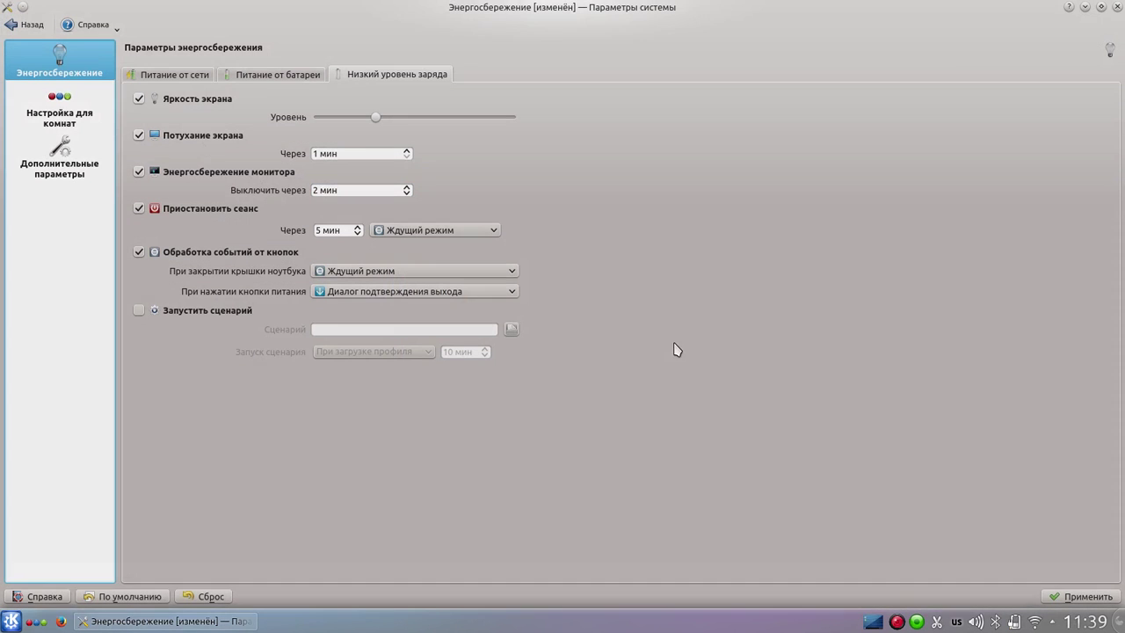
left_click(1086, 597)
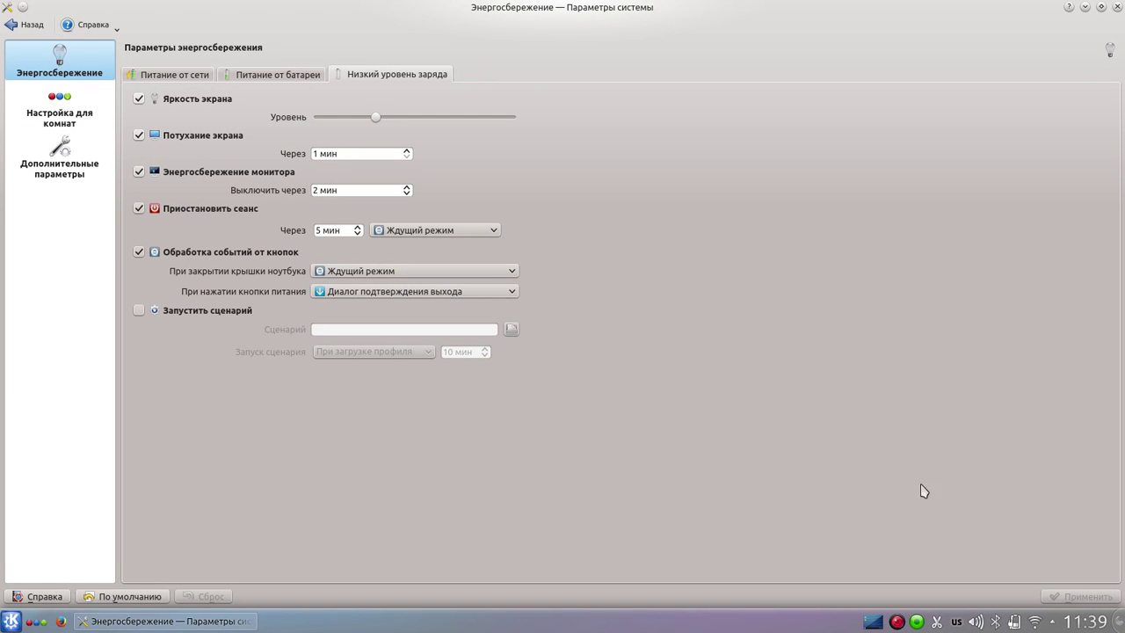
- In the additional power parameters, set the low battery level to 15% and apply the change
left_click(65, 120)
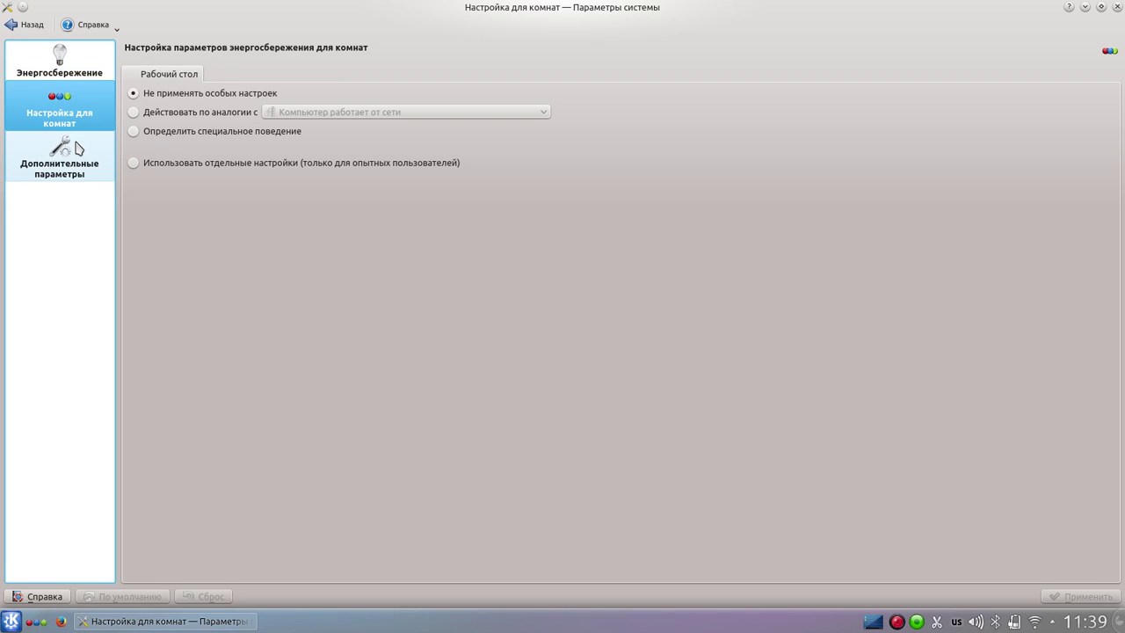
left_click(78, 149)
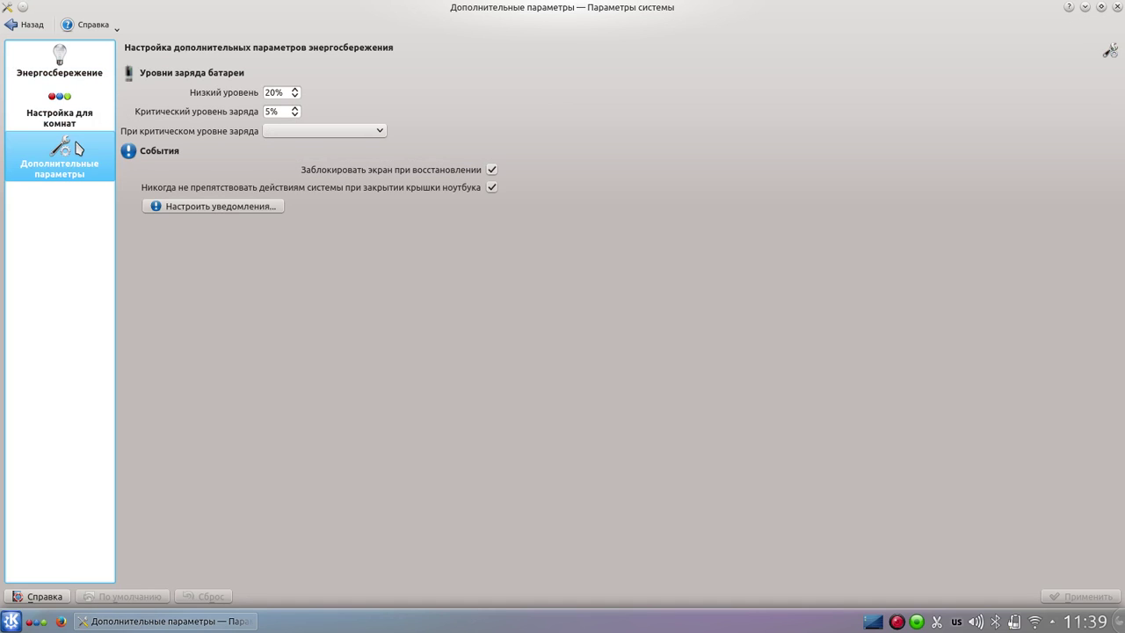
left_click(295, 97)
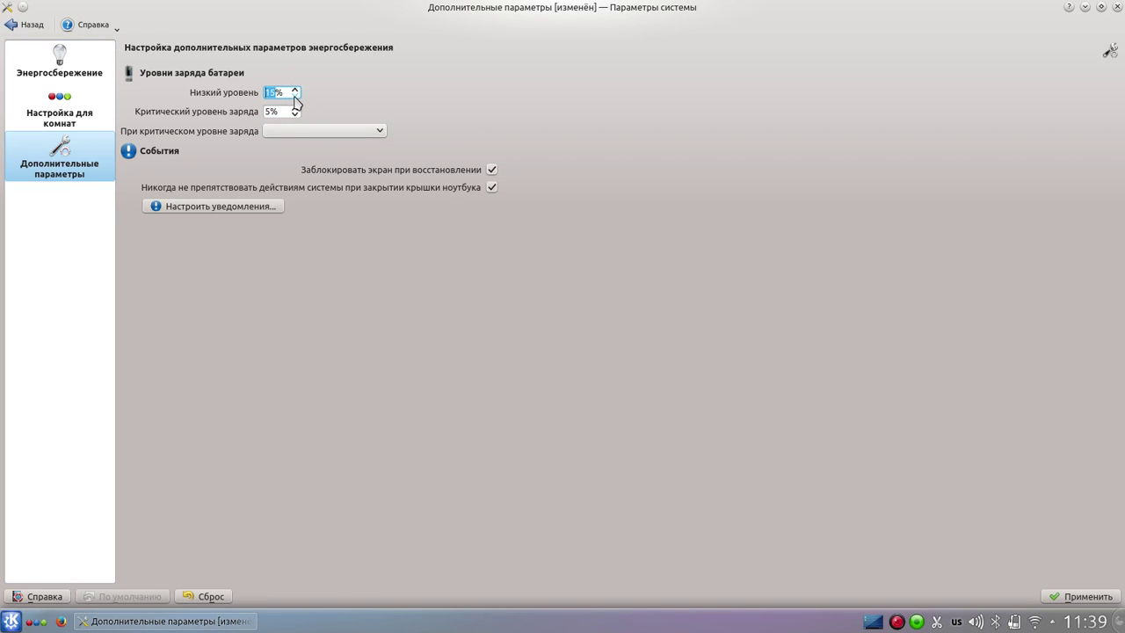
left_click(294, 90)
left_click(1094, 596)
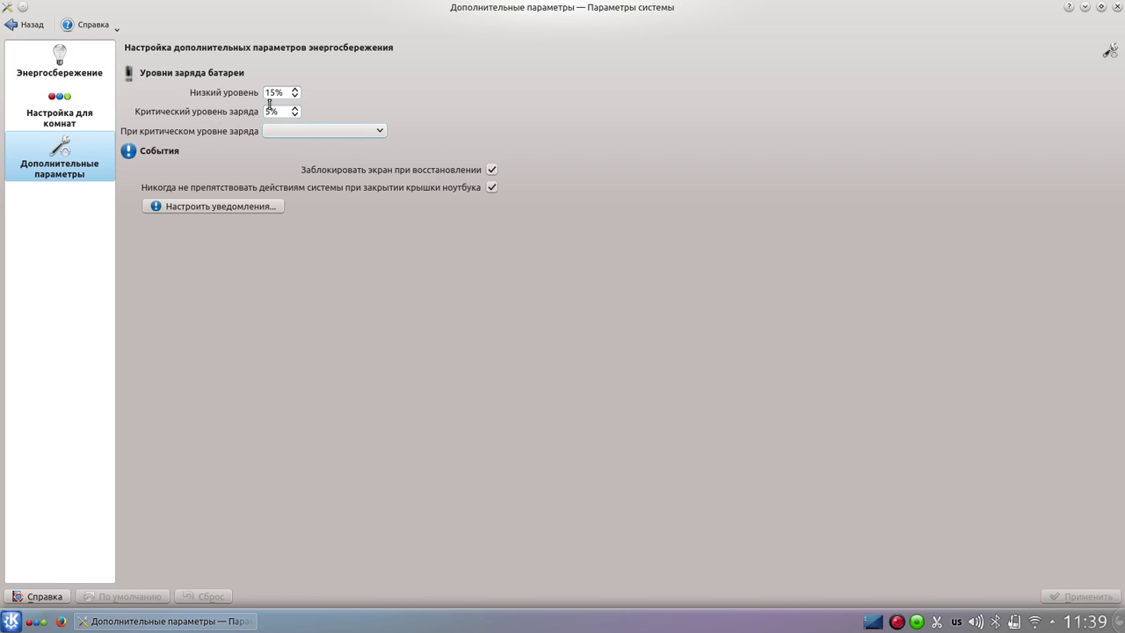
- Set the action at critical battery level to Ничего не делать and apply the change
left_click(326, 139)
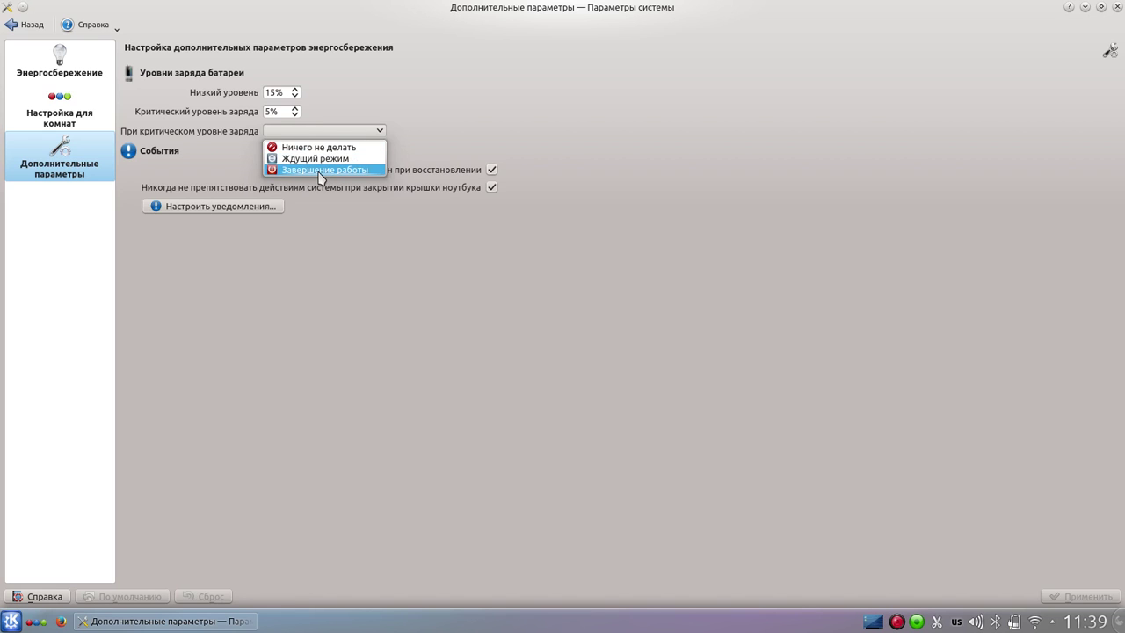
left_click(319, 171)
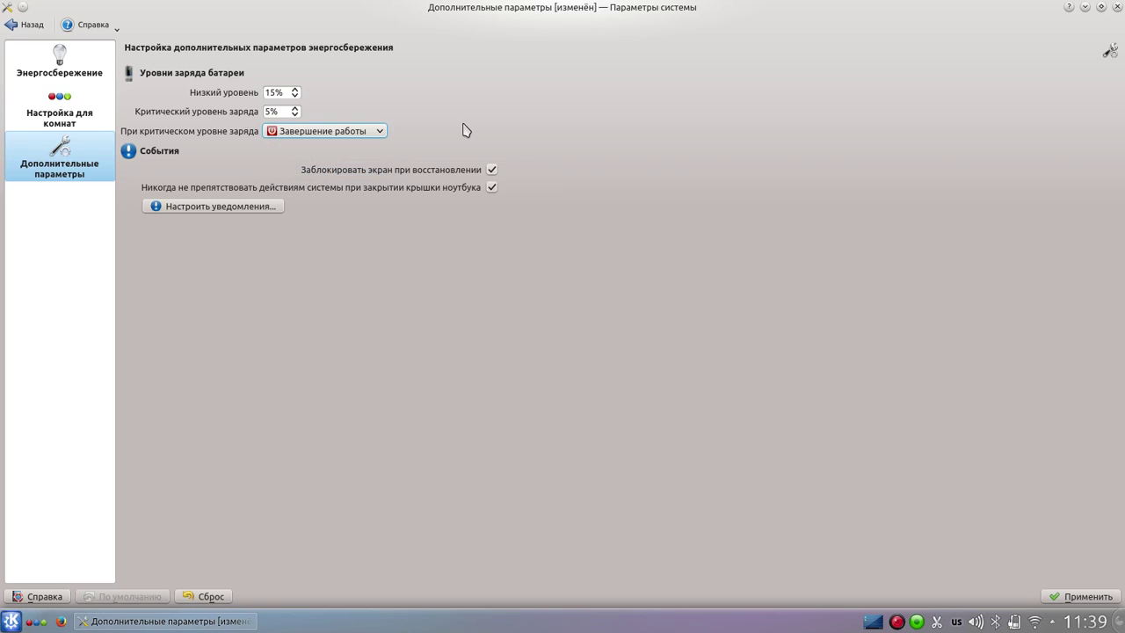
left_click(372, 132)
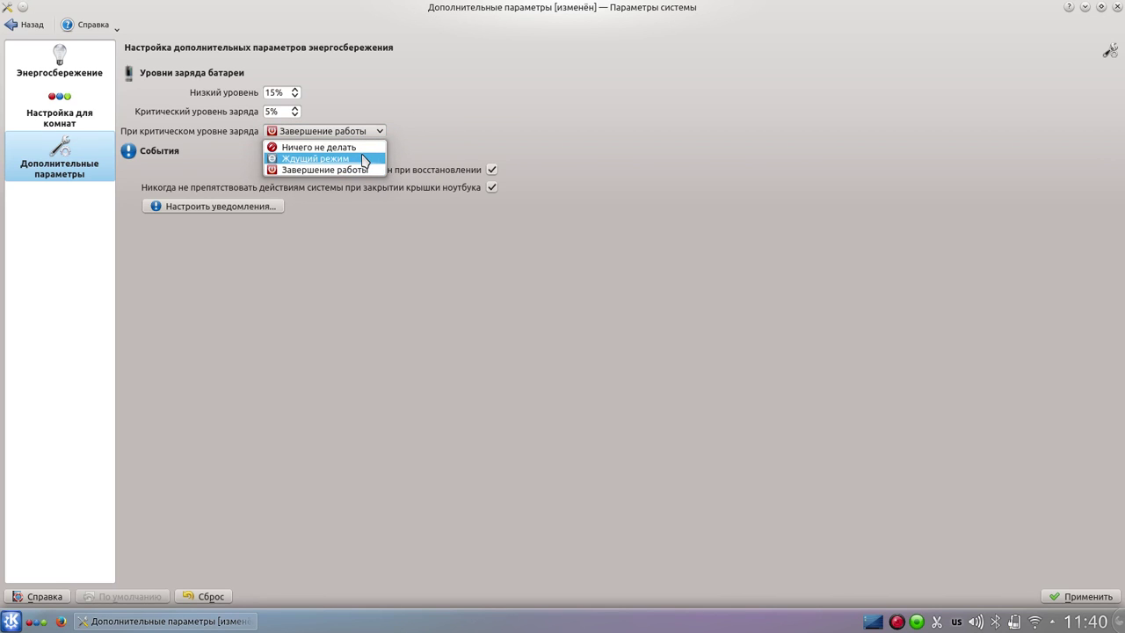
left_click(364, 148)
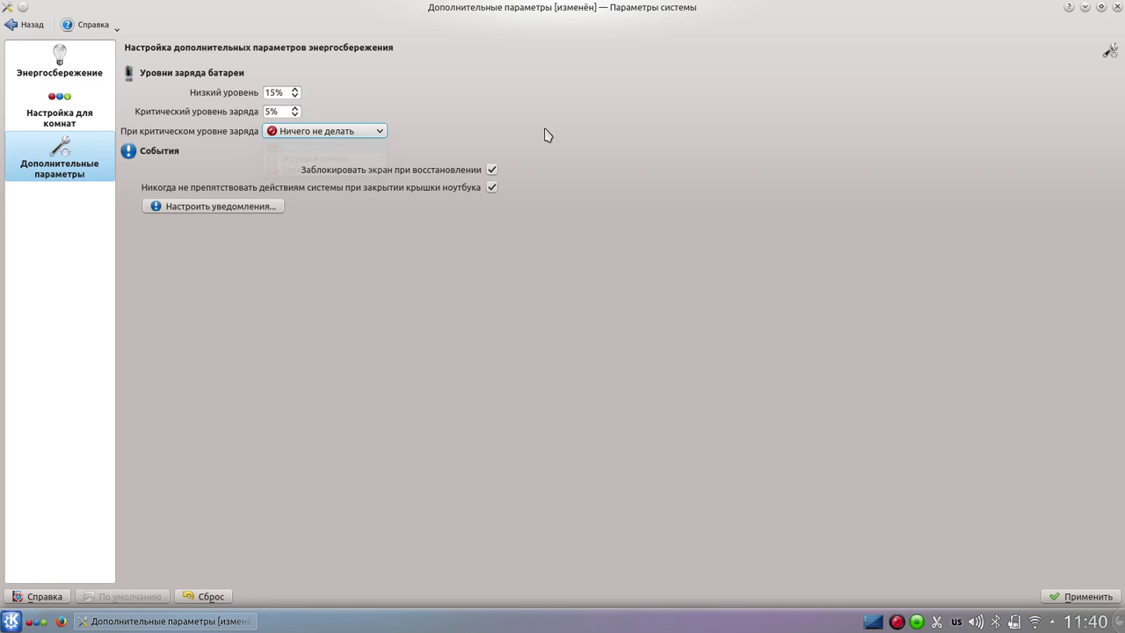
left_click(221, 207)
left_click(1080, 596)
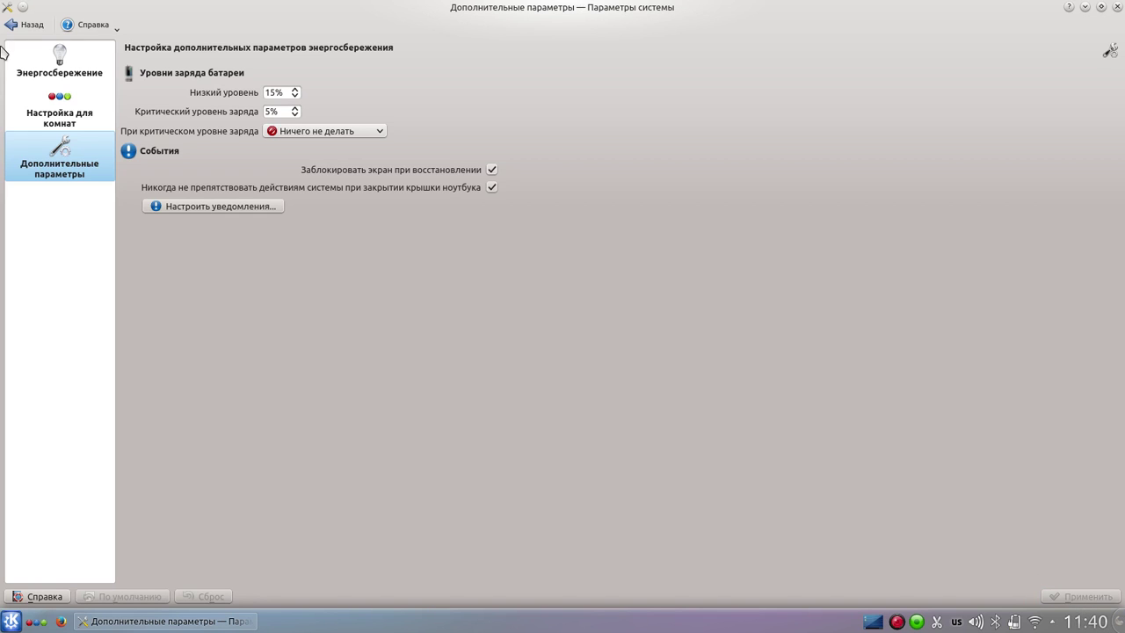
- Examine the keyboard settings, all three groups of mouse settings, and the joystick settings with its device list in Устройства ввода
left_click(19, 25)
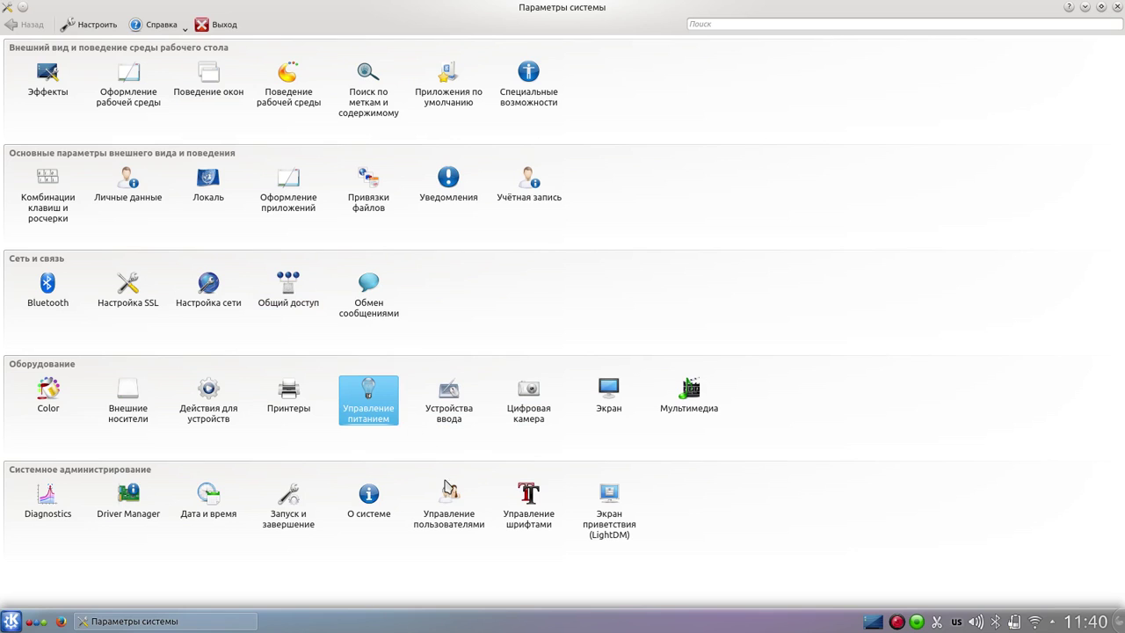
left_click(448, 396)
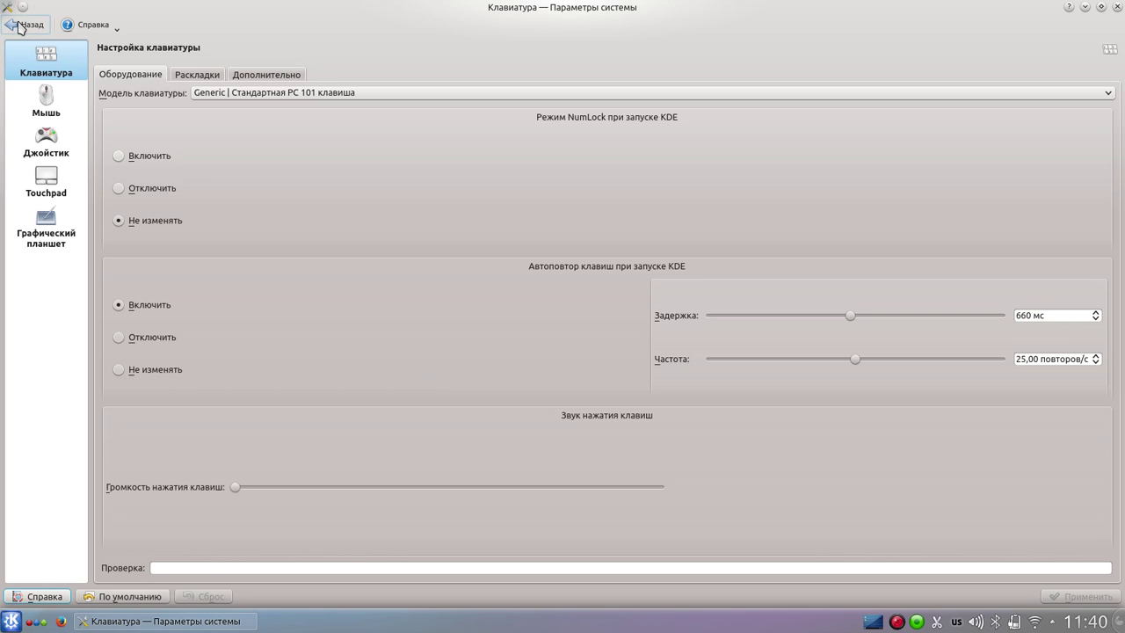
left_click(42, 106)
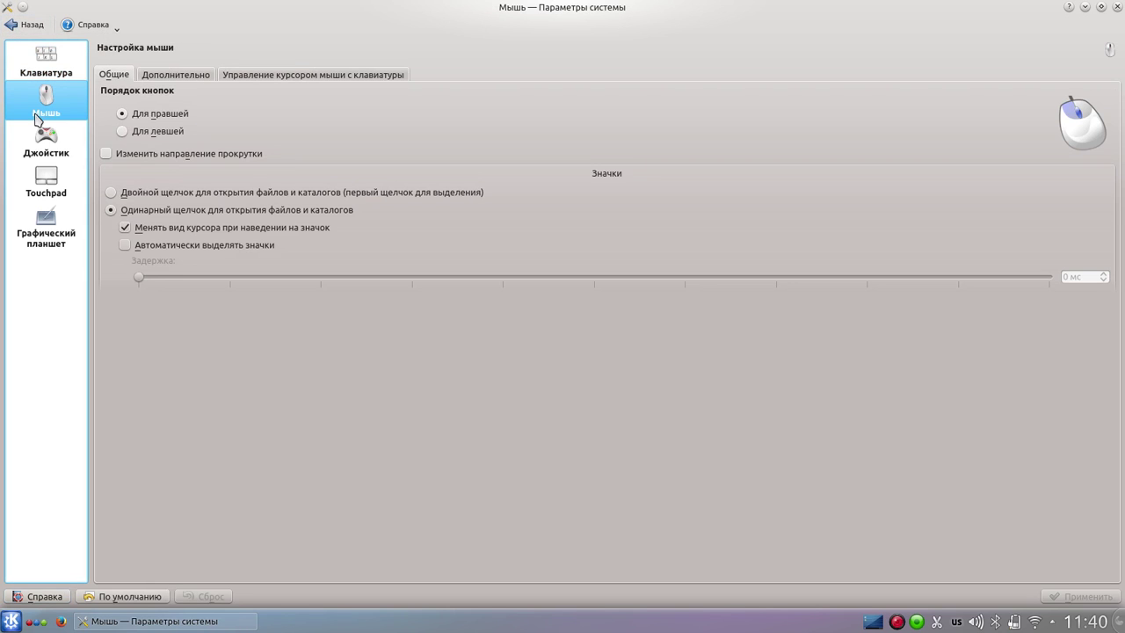
left_click(178, 81)
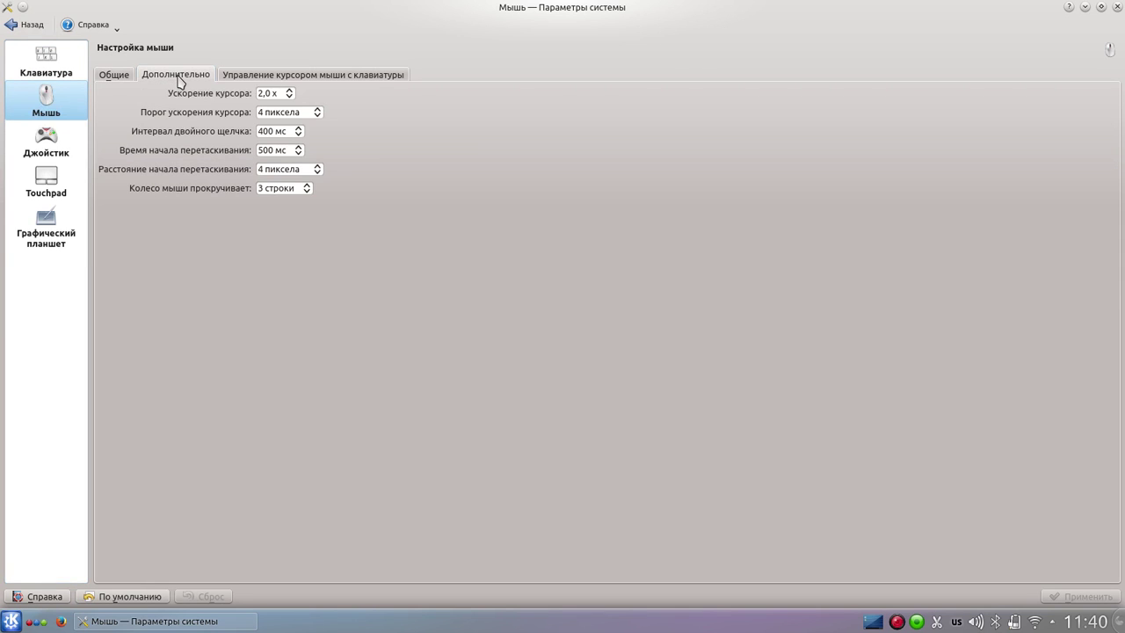
left_click(256, 79)
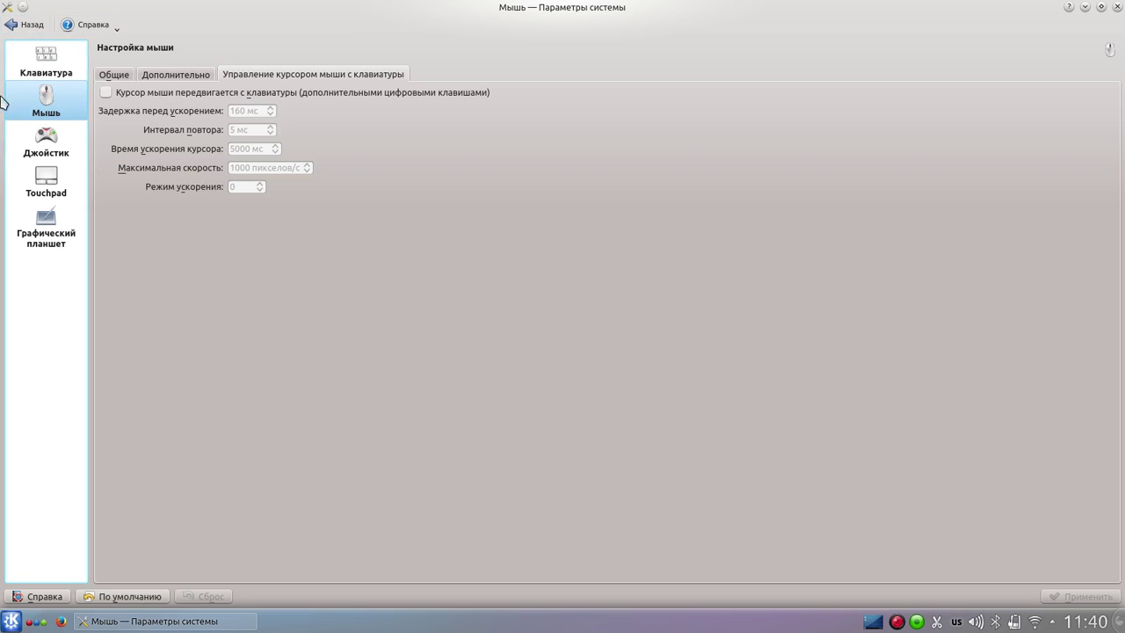
left_click(48, 145)
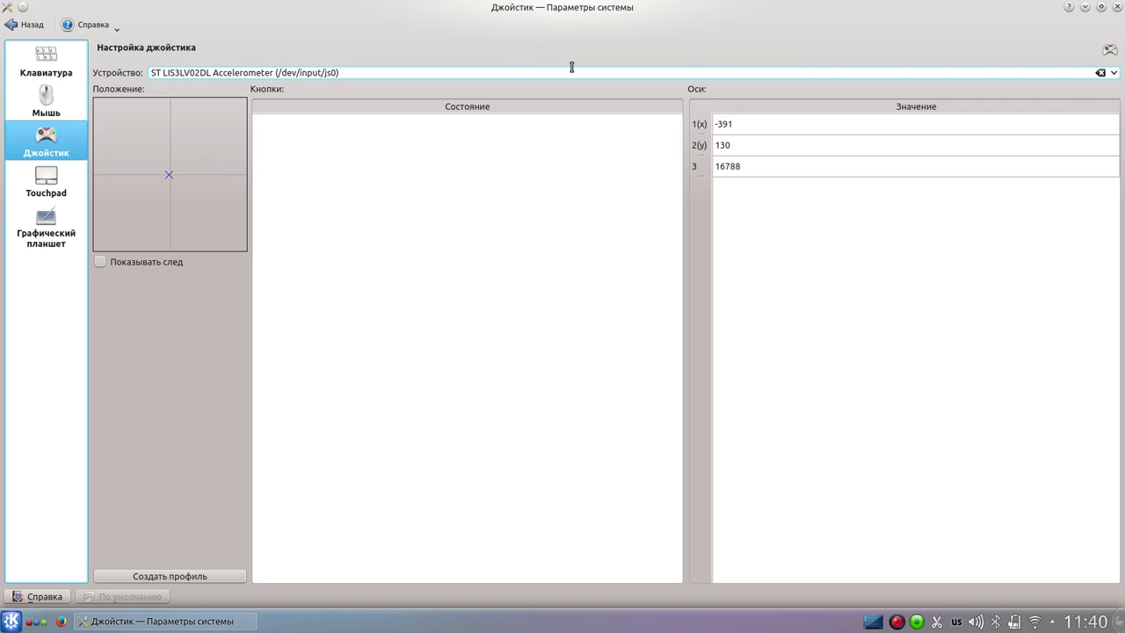
left_click(1113, 72)
left_click(1116, 78)
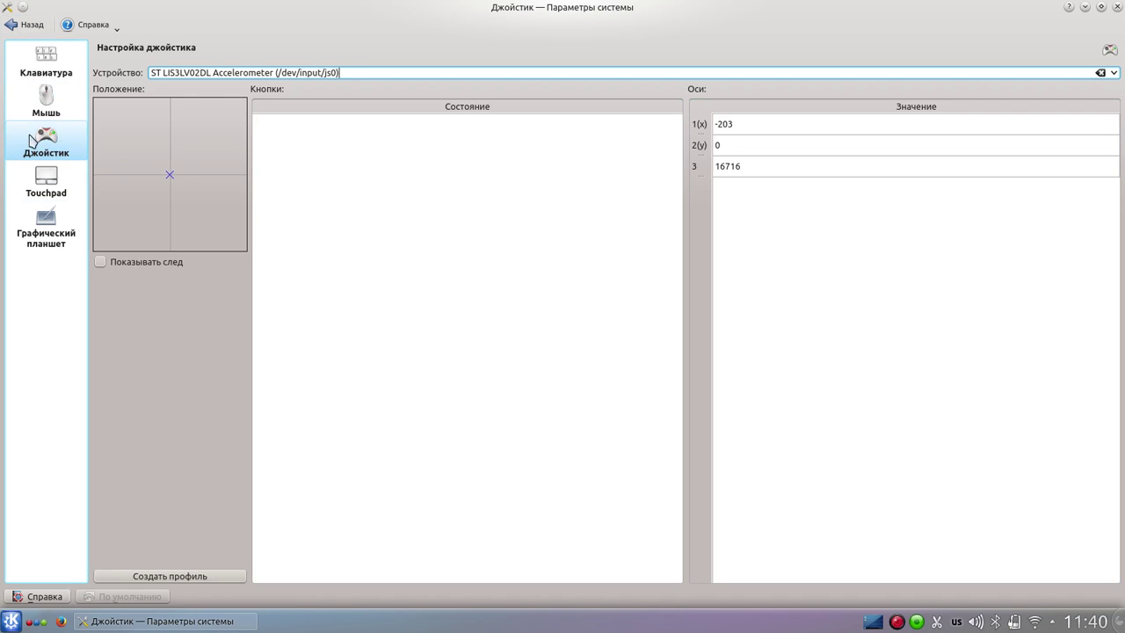
- Examine the touchpad and graphics tablet settings in Устройства ввода, and check the Цифровая камера module
left_click(48, 179)
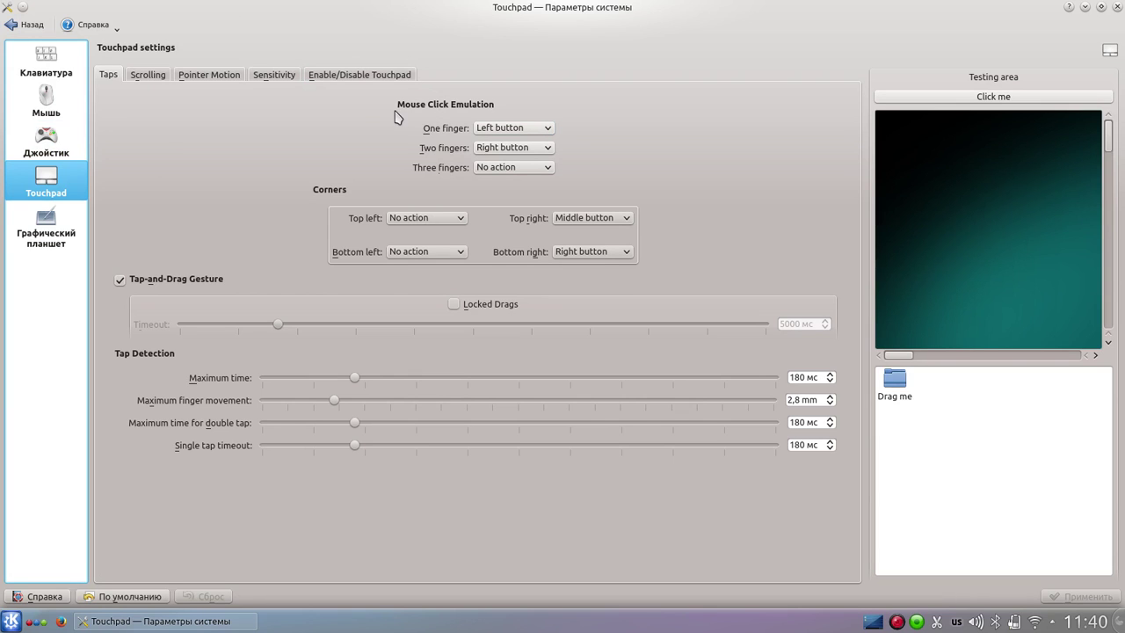
left_click(44, 236)
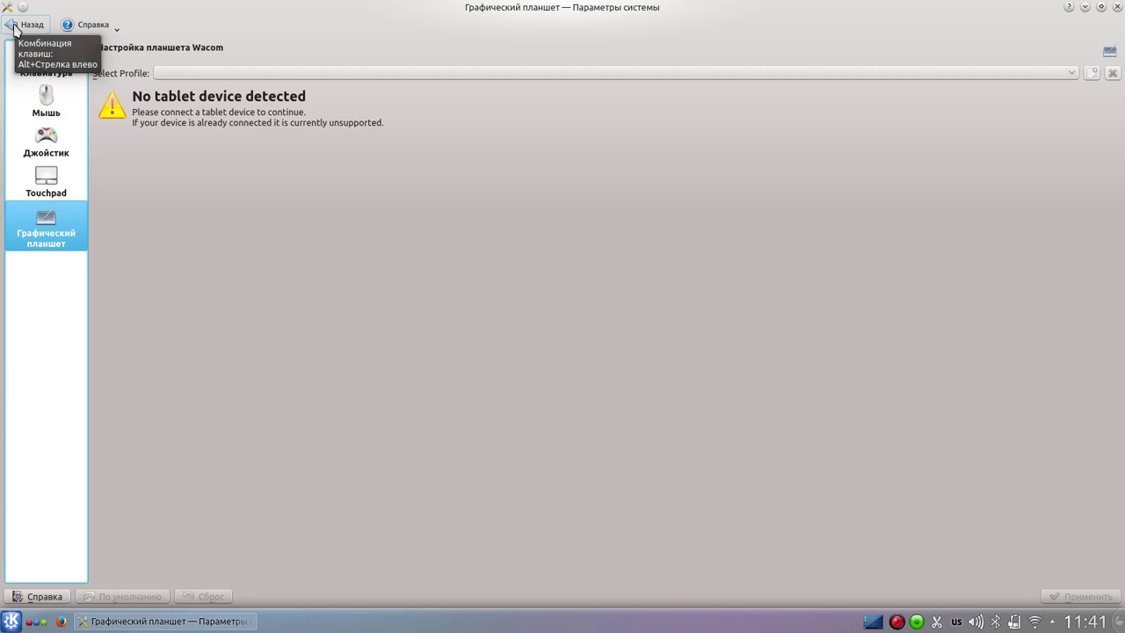
left_click(14, 29)
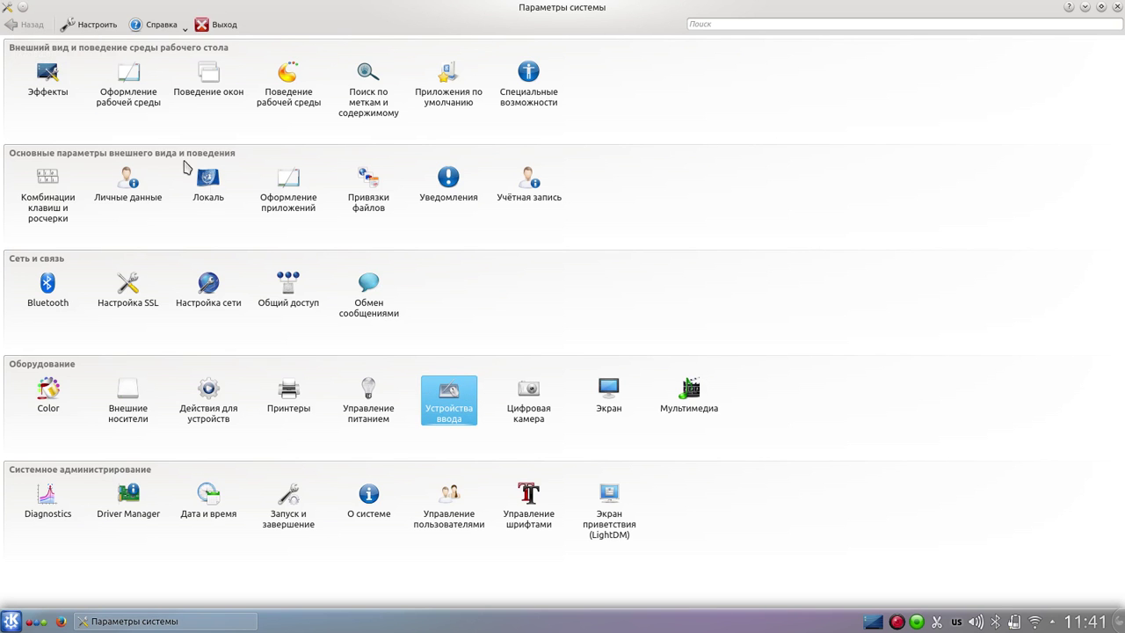
left_click(529, 422)
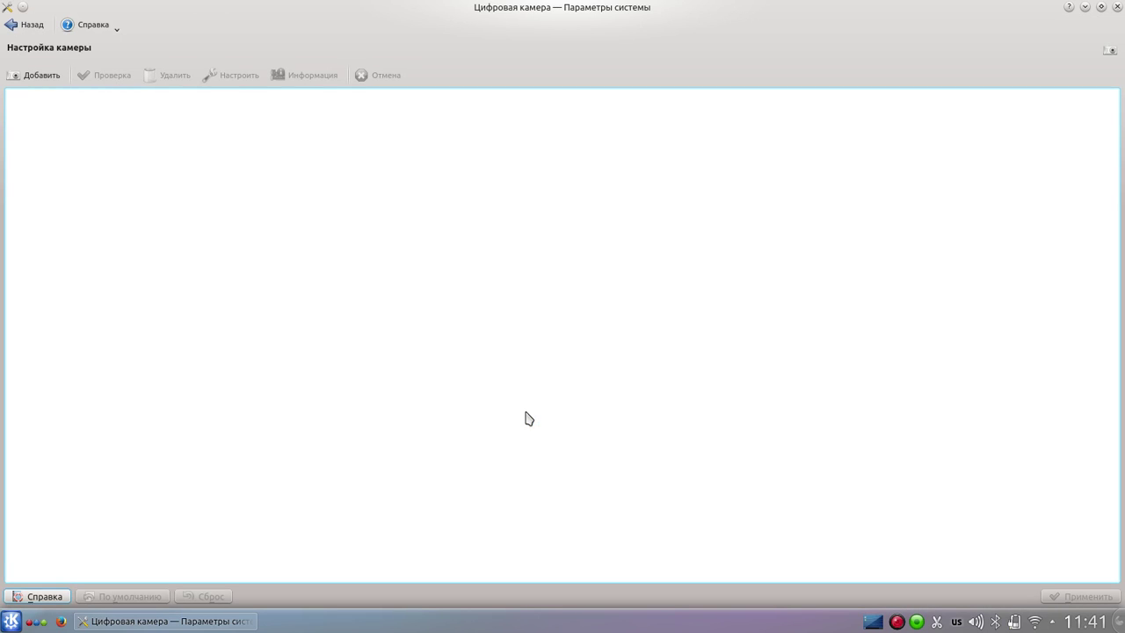
left_click(20, 26)
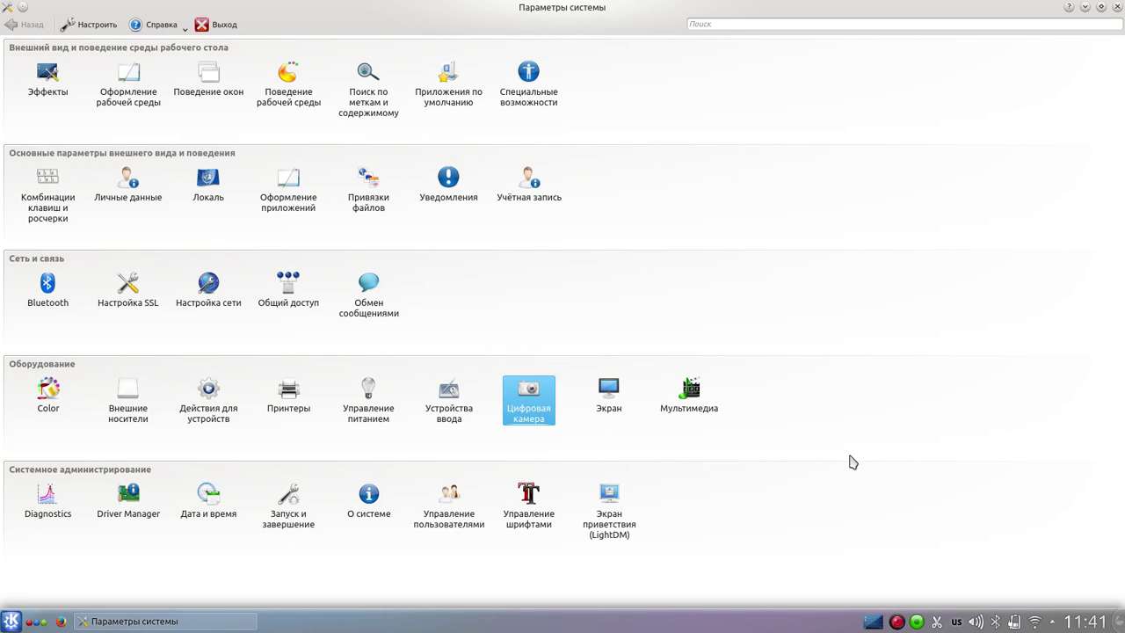
- In the Экран module, view the resolution options of the LVDS1 display and the Блокировщик экрана settings
left_click(608, 391)
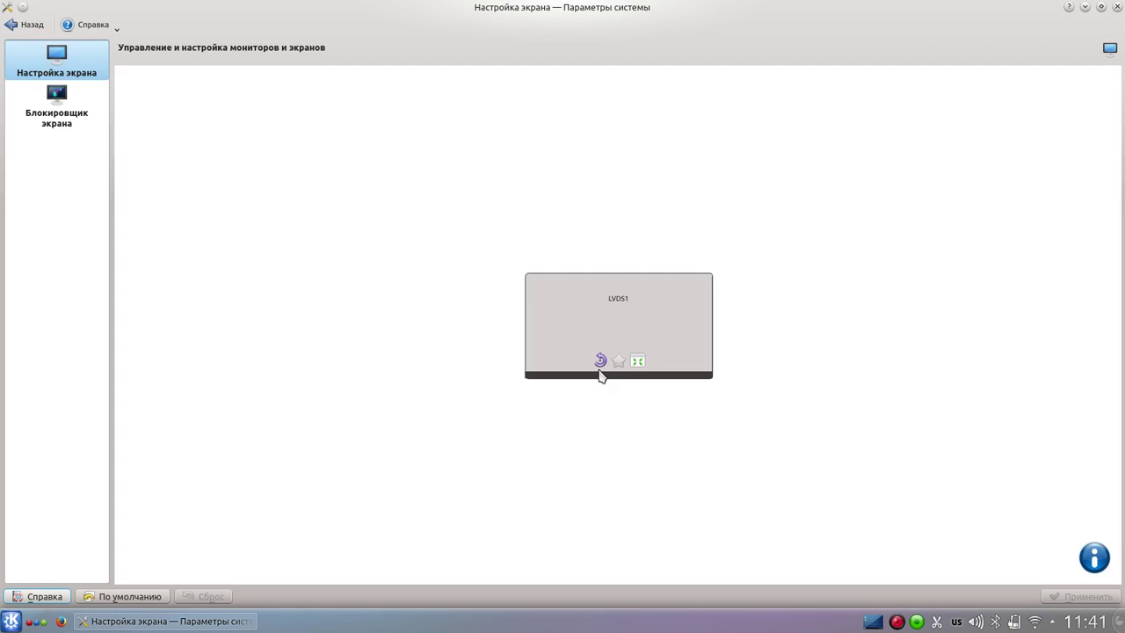
left_click(637, 361)
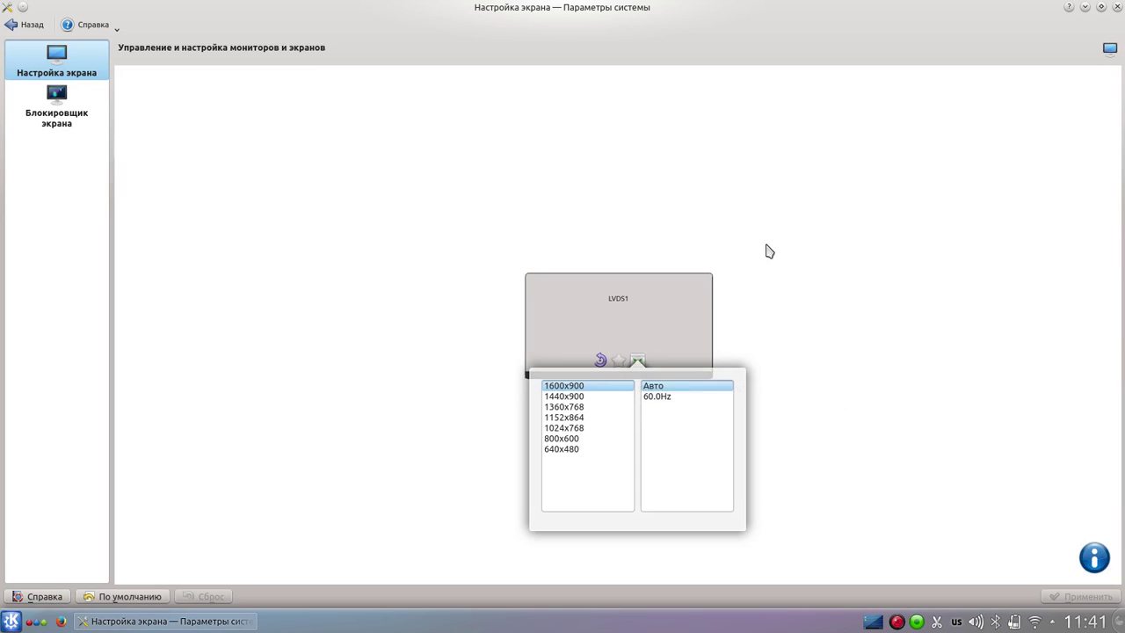
left_click(870, 291)
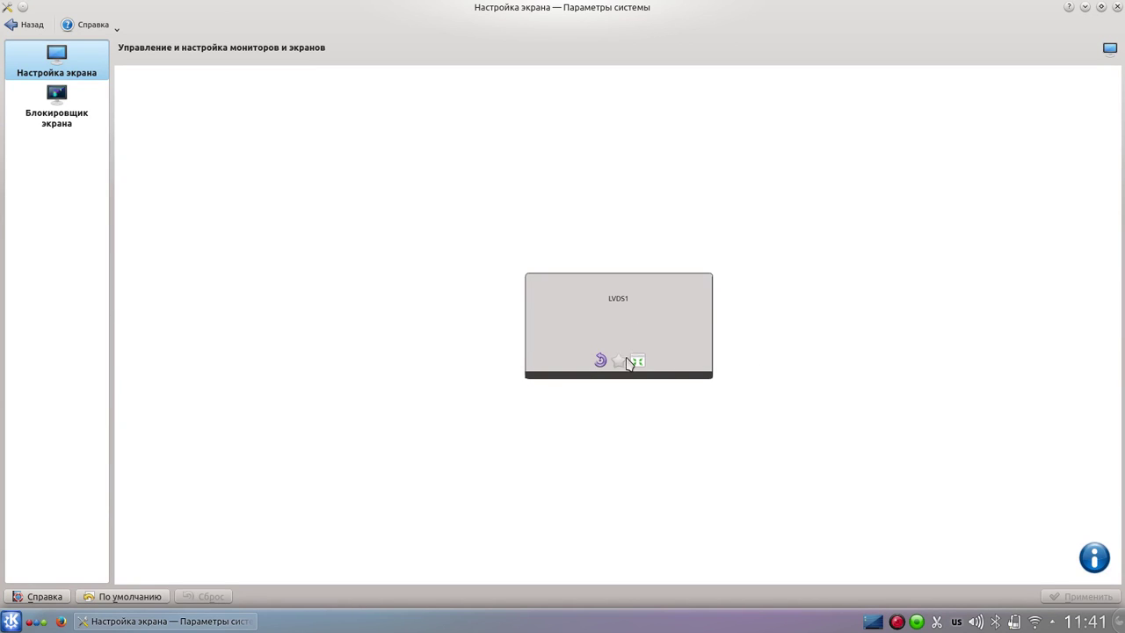
left_click(49, 104)
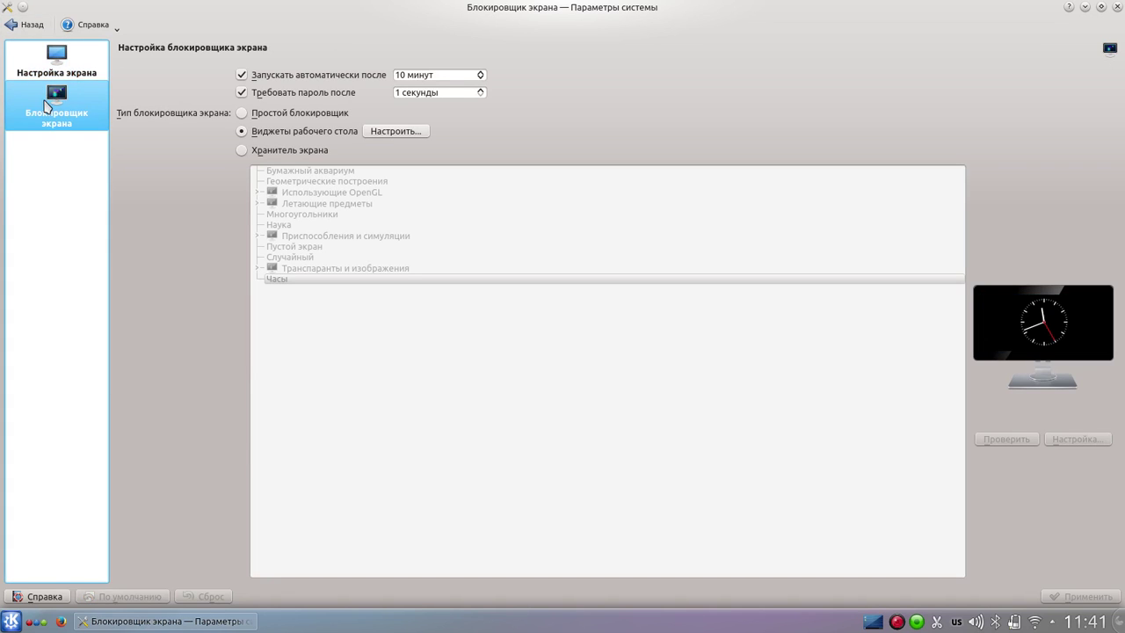
left_click(14, 23)
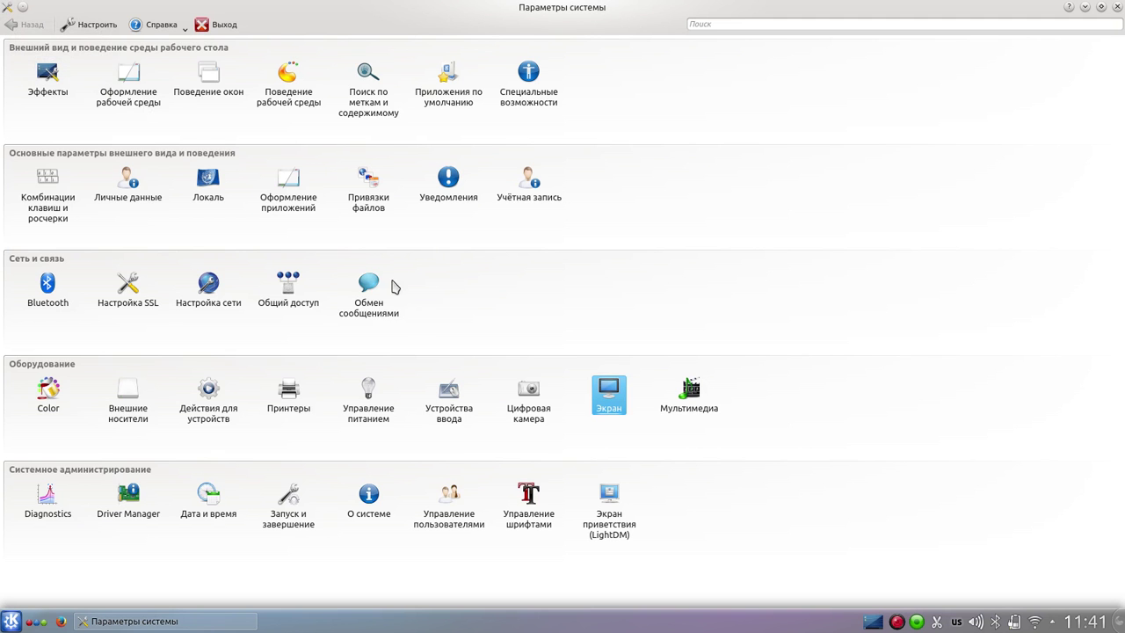
- Review the Audio CD settings and the Phonon video and audio device priorities in Мультимедиа
left_click(694, 391)
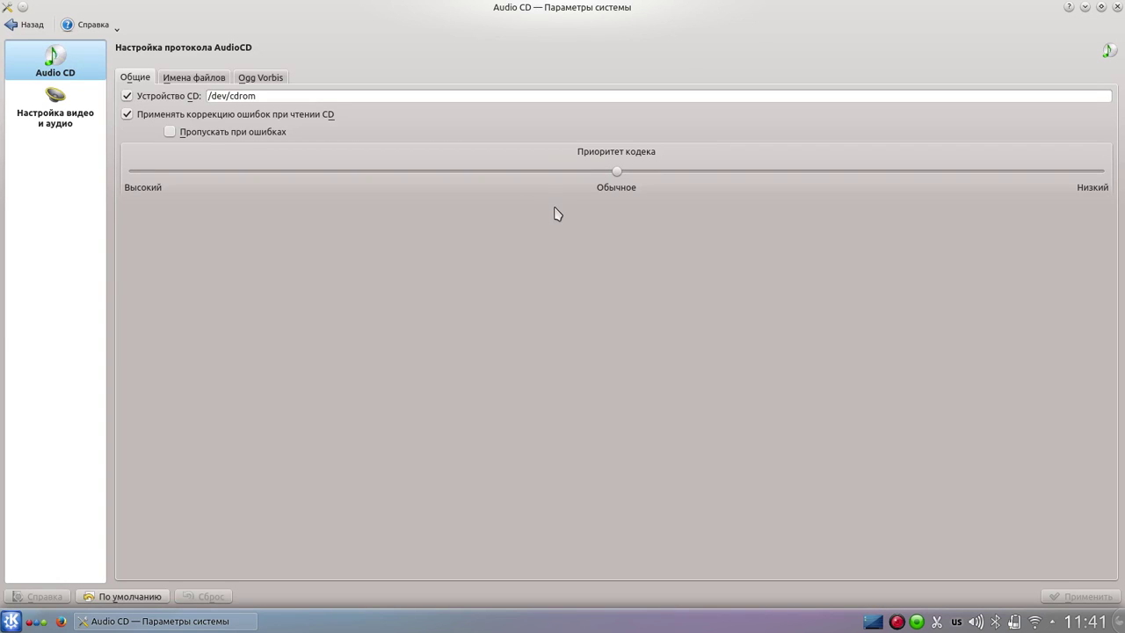
left_click(49, 109)
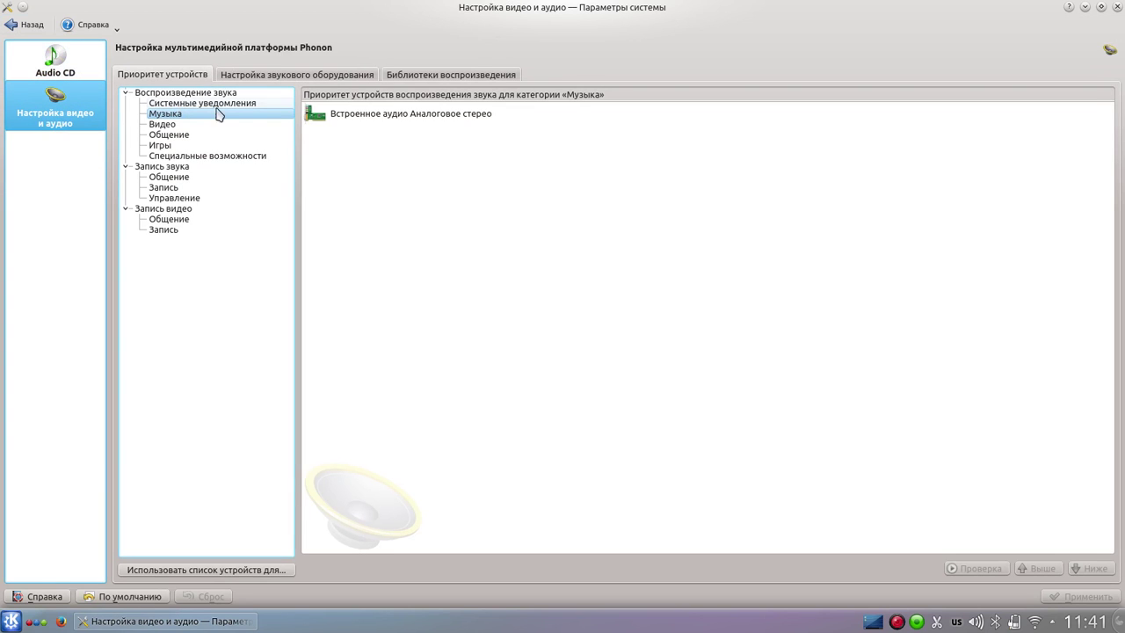
left_click(12, 25)
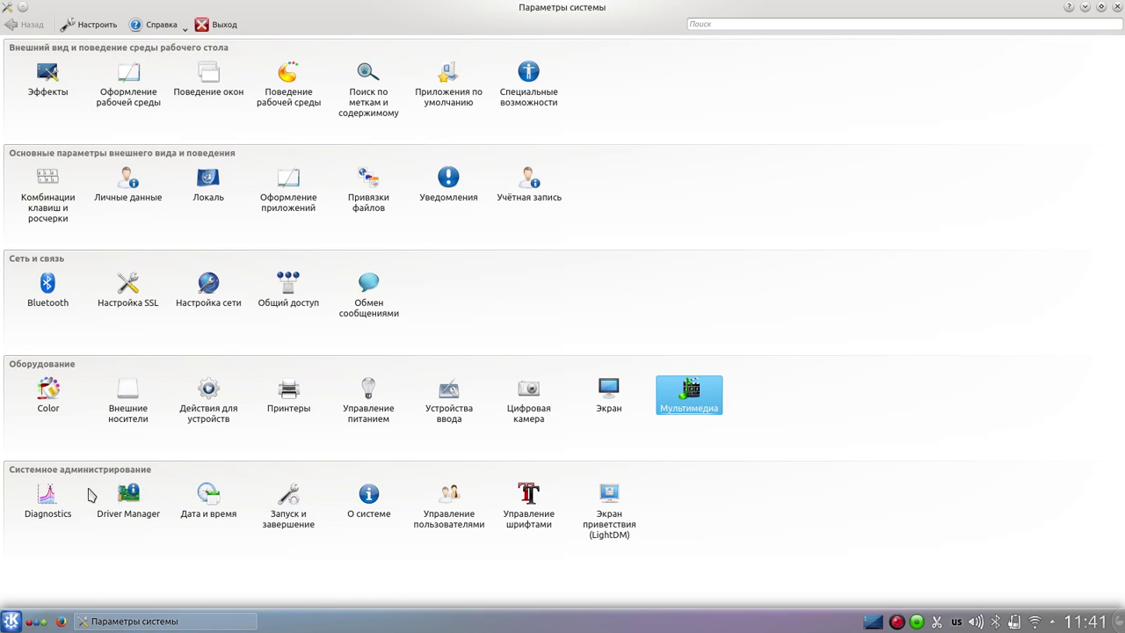
- Check the graphics drivers offered in Driver Manager, and the date, time and time zone settings in Дата и время
left_click(128, 494)
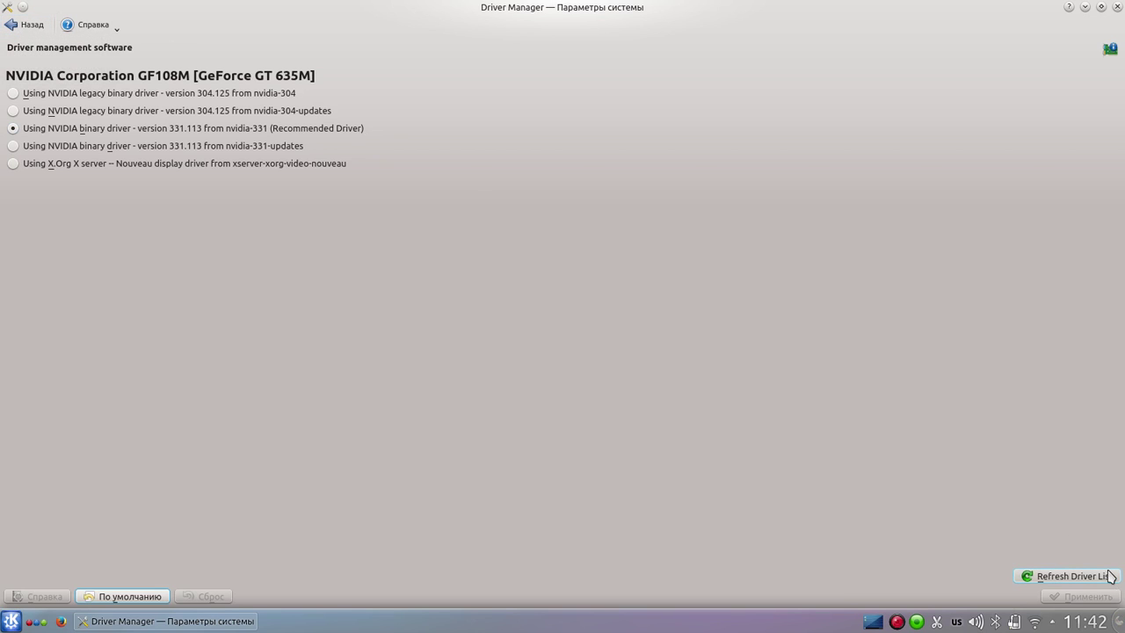
left_click(27, 23)
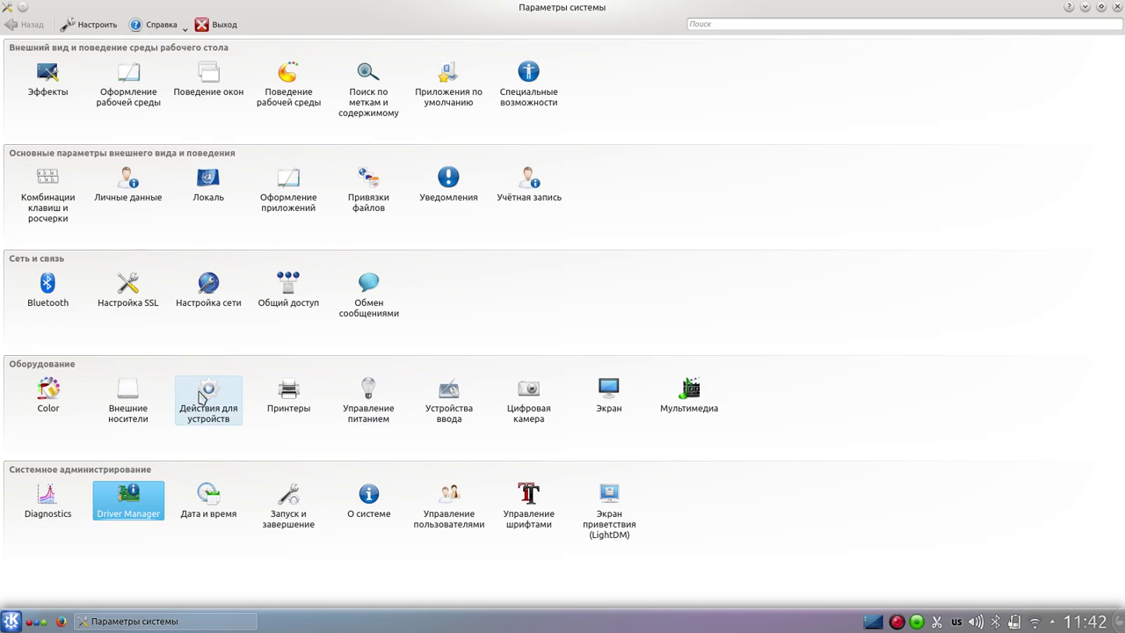
left_click(220, 498)
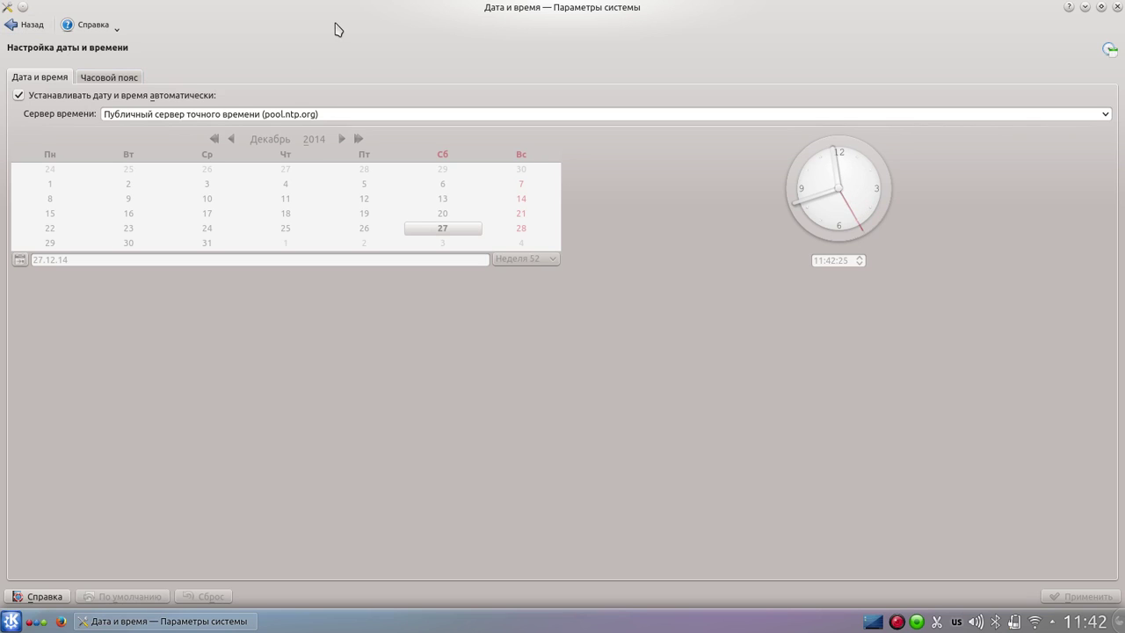
left_click(114, 77)
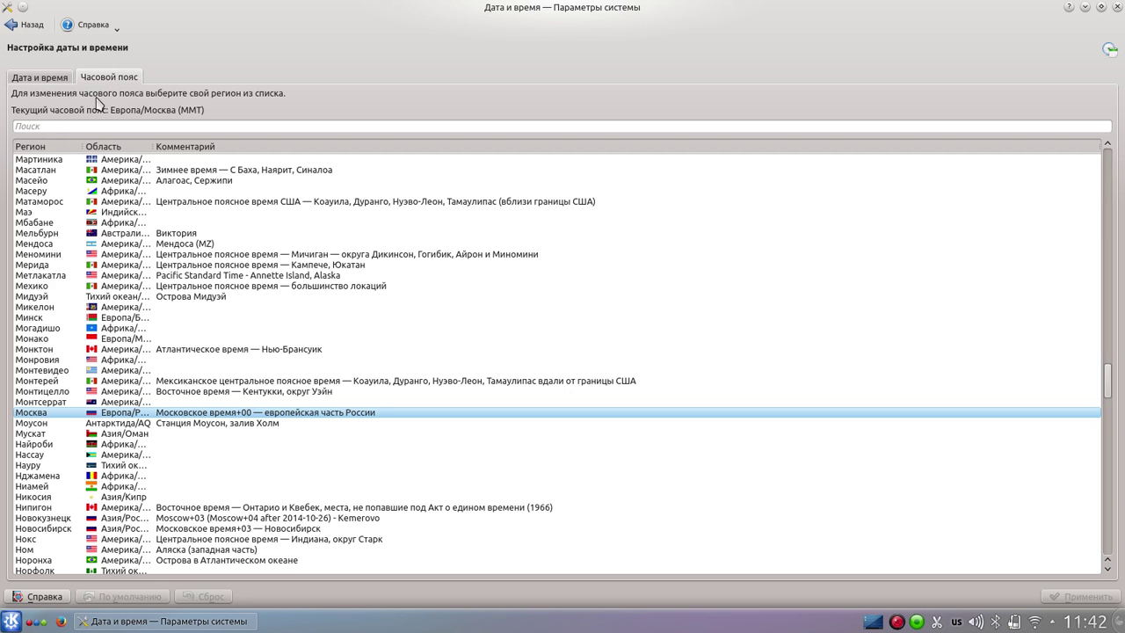
left_click(27, 27)
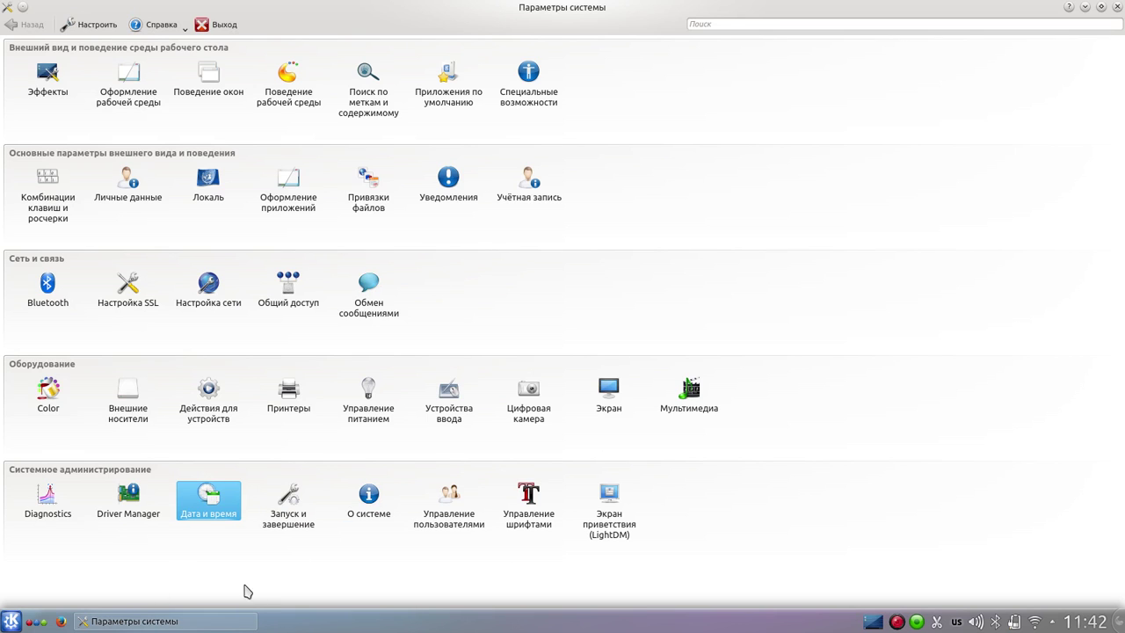
- View the autostart programs in Запуск и завершение and the system information in О системе
left_click(266, 517)
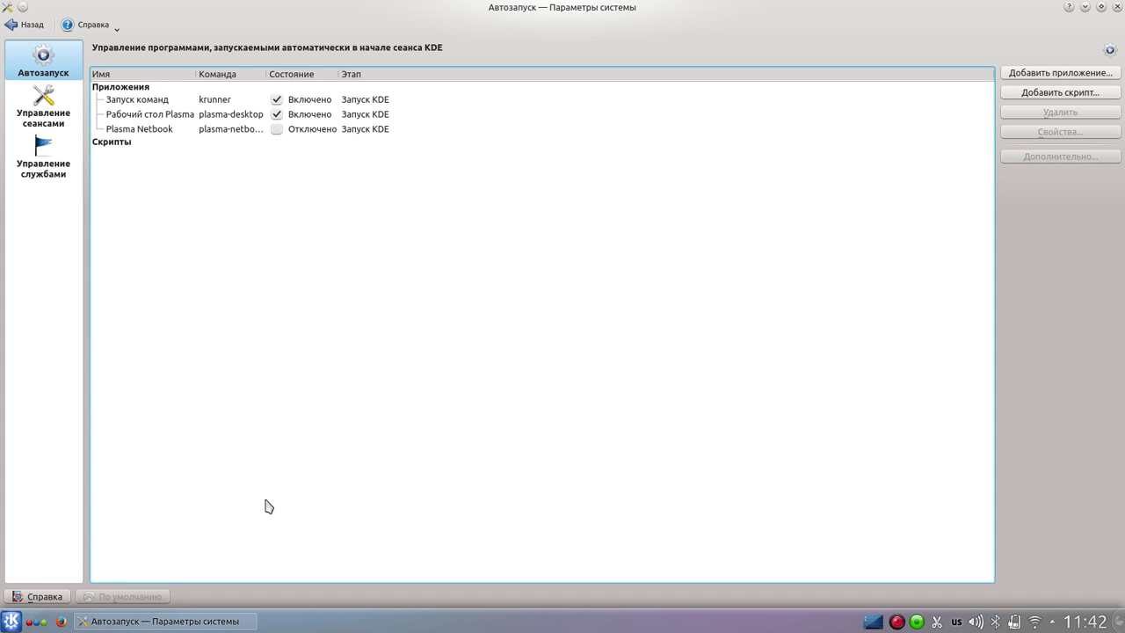
left_click(12, 26)
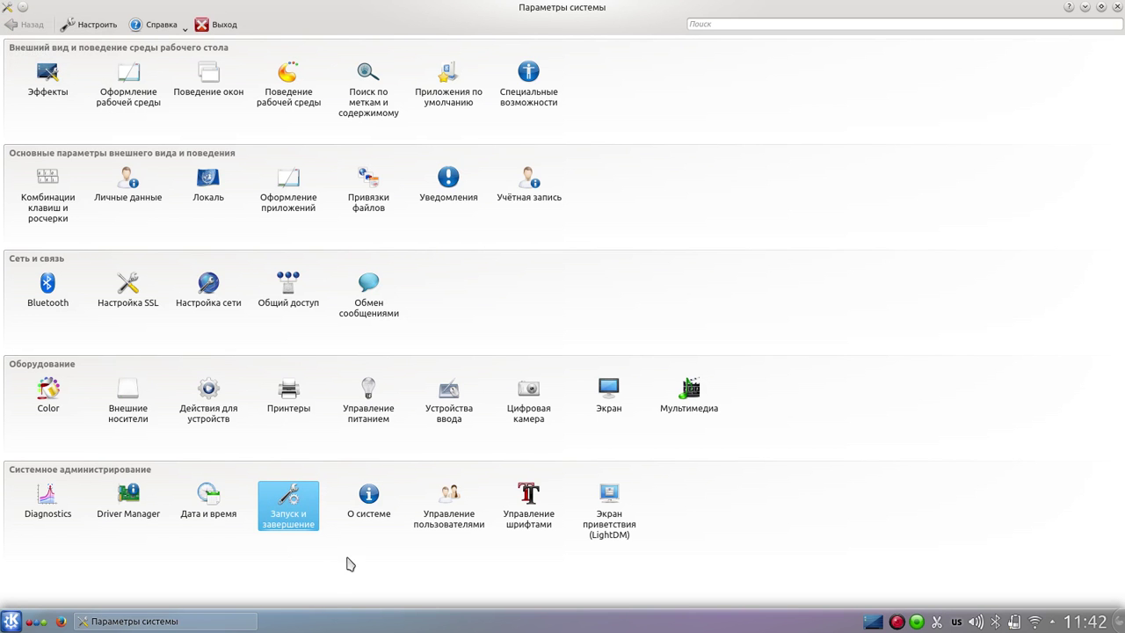
left_click(373, 504)
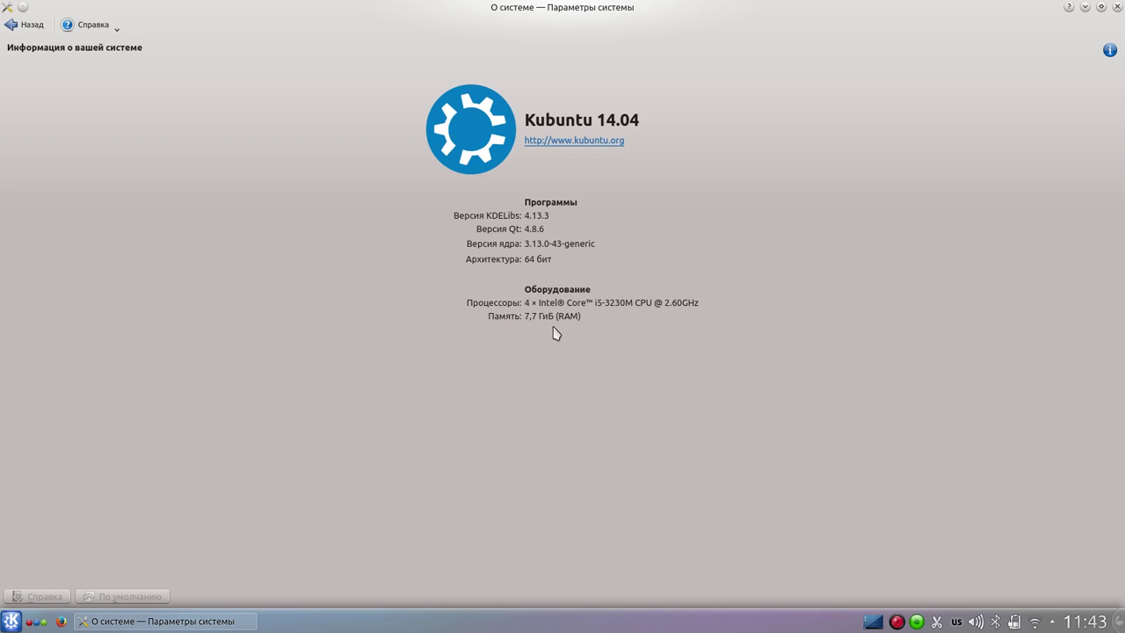
left_click(28, 25)
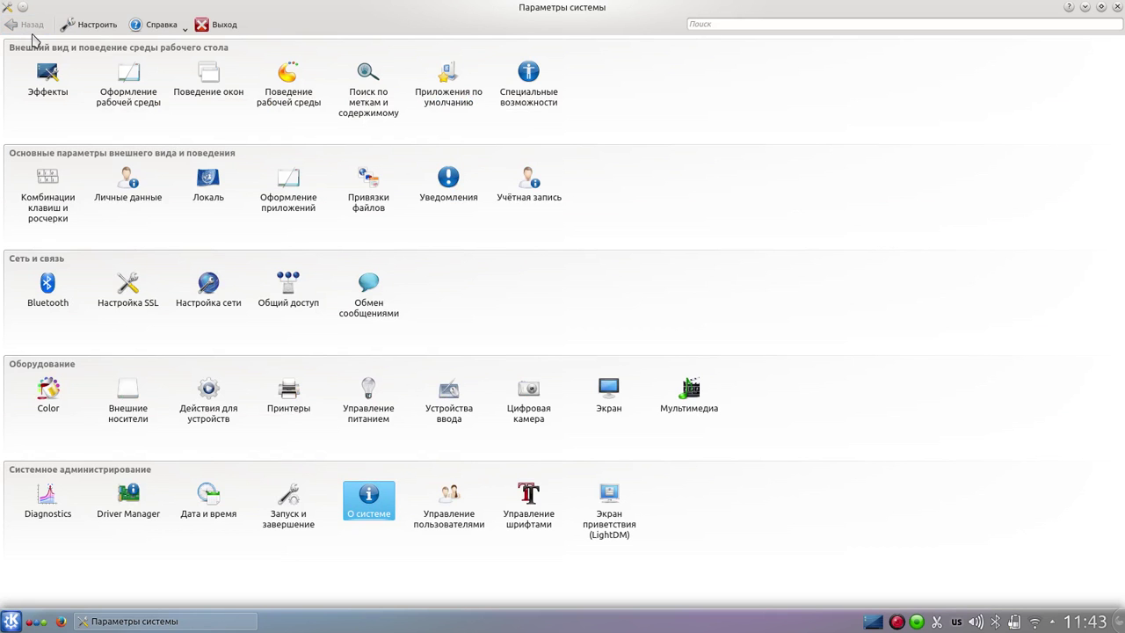
- Inspect the new-user form and its password dialog in Управление пользователями, and the installed fonts in Управление шрифтами
left_click(432, 521)
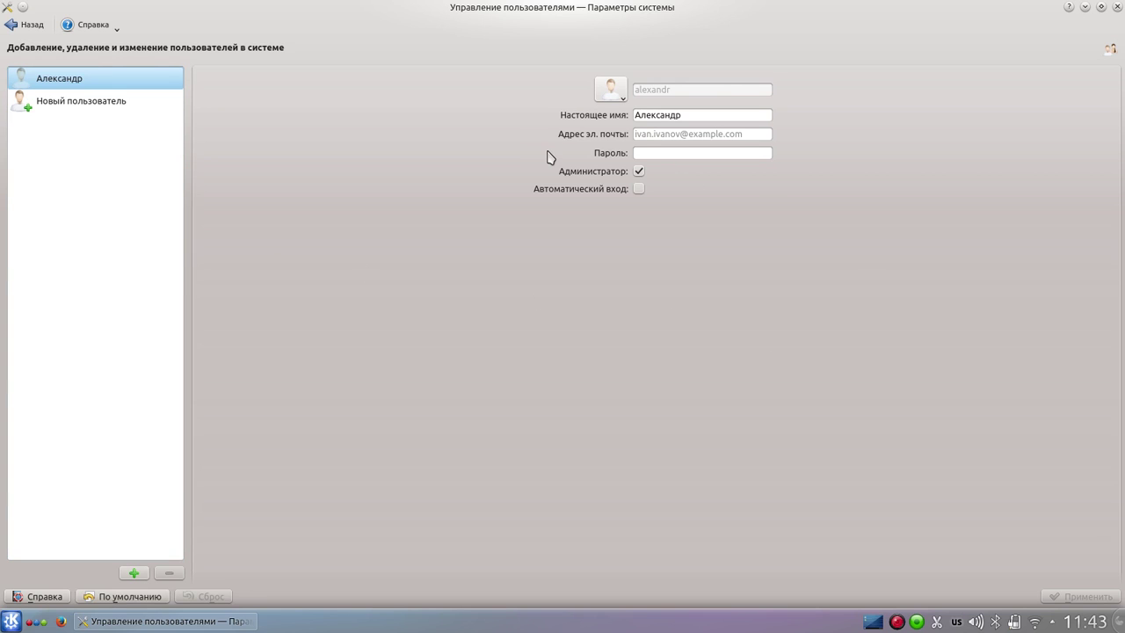
left_click(91, 102)
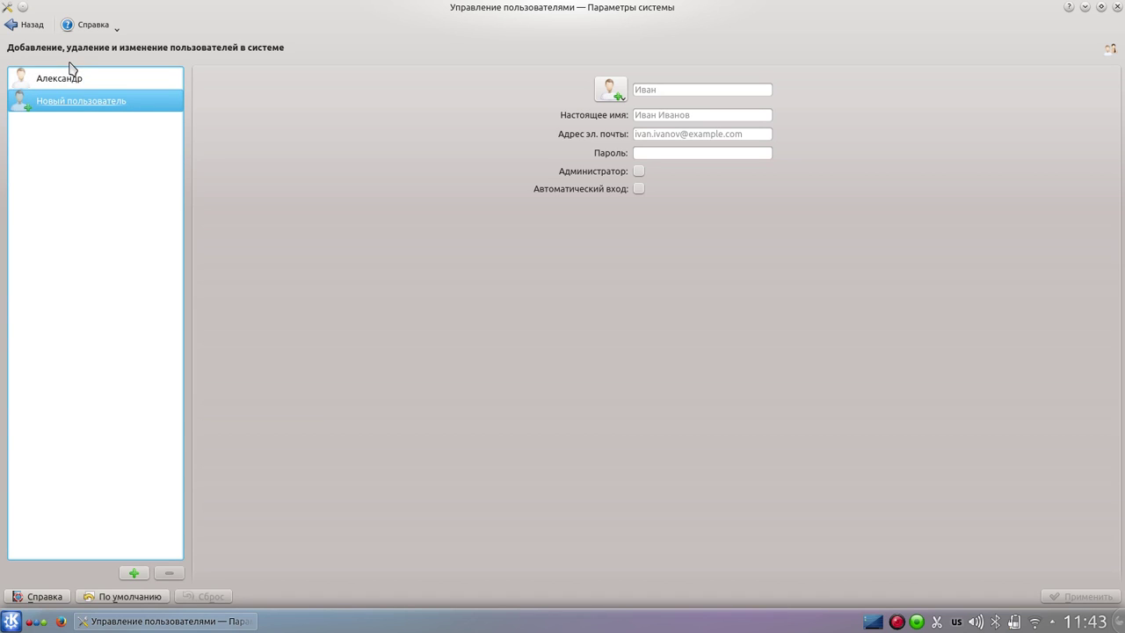
left_click(632, 153)
left_click(643, 156)
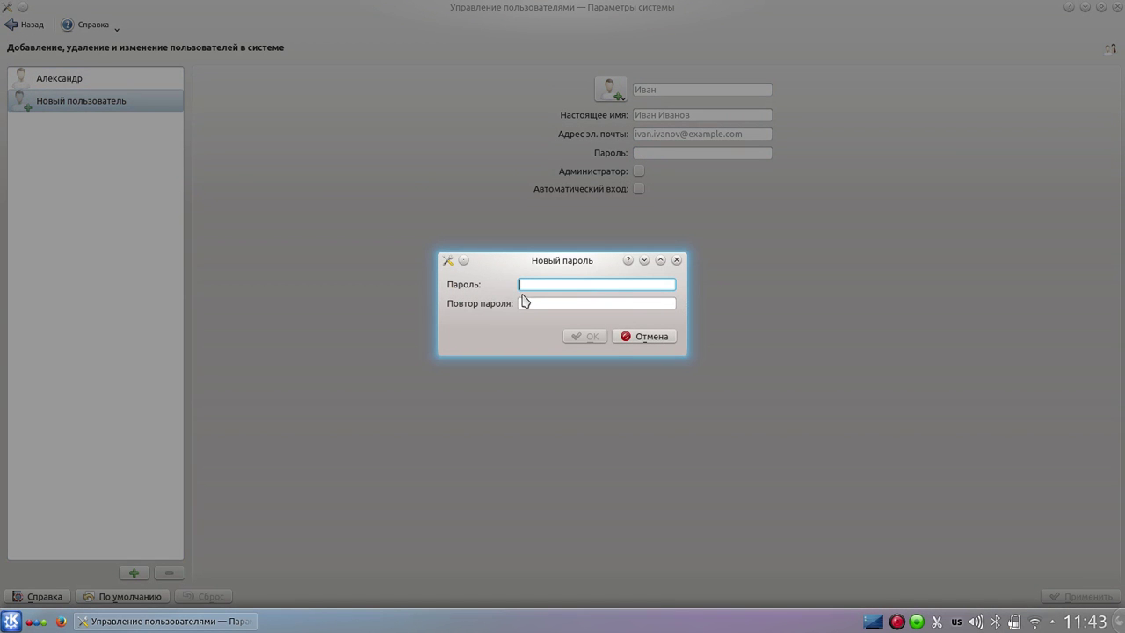
left_click(645, 341)
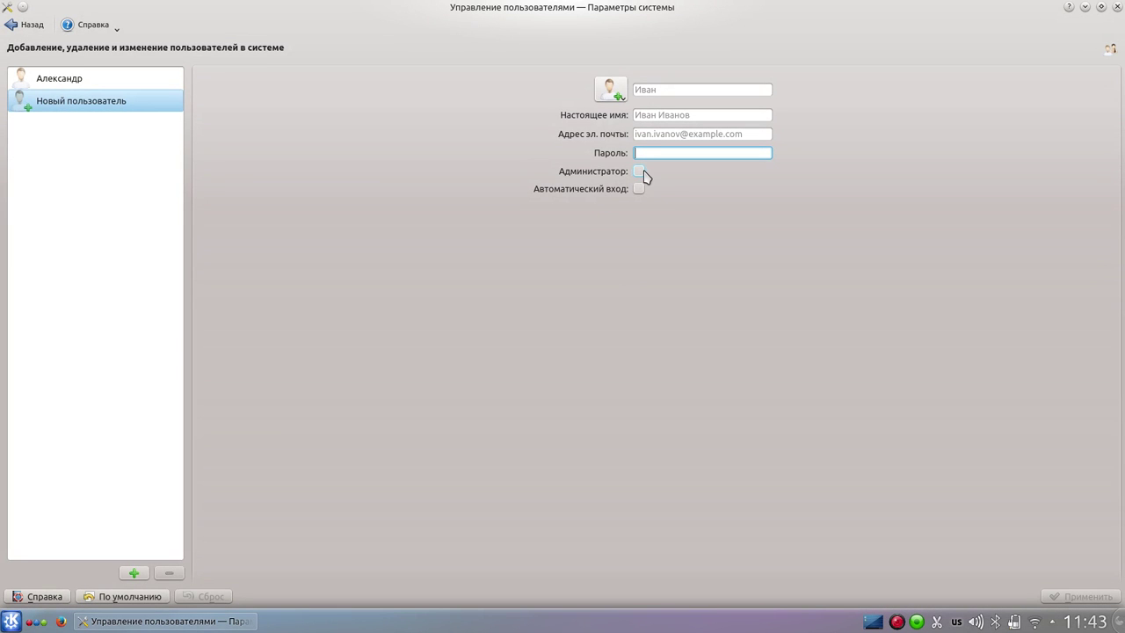
left_click(29, 24)
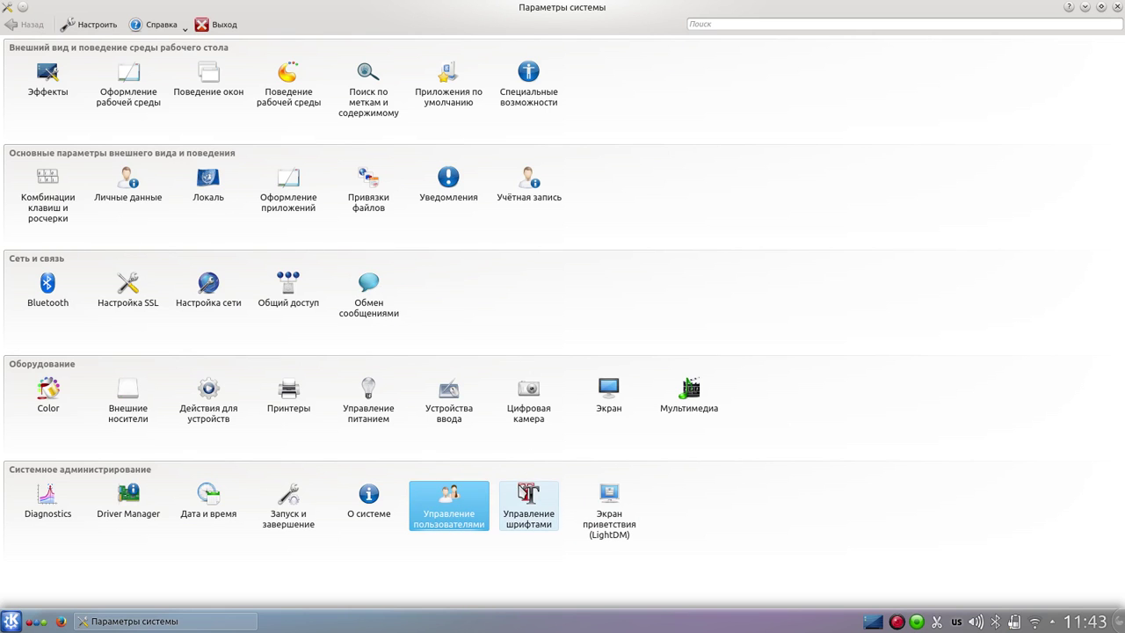
left_click(526, 494)
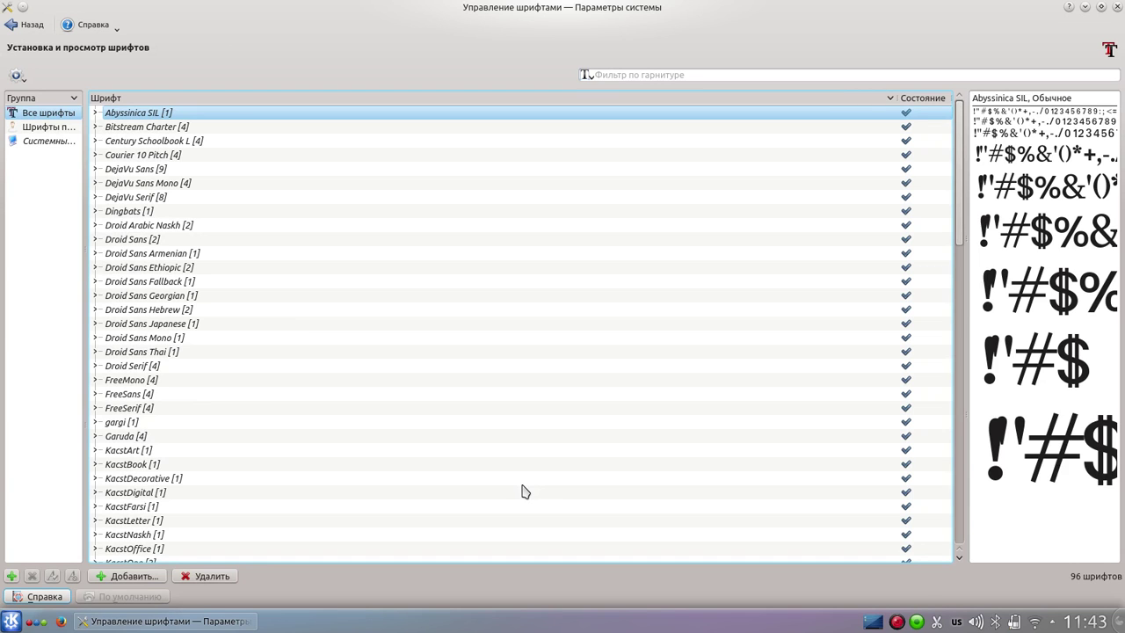
left_click(29, 25)
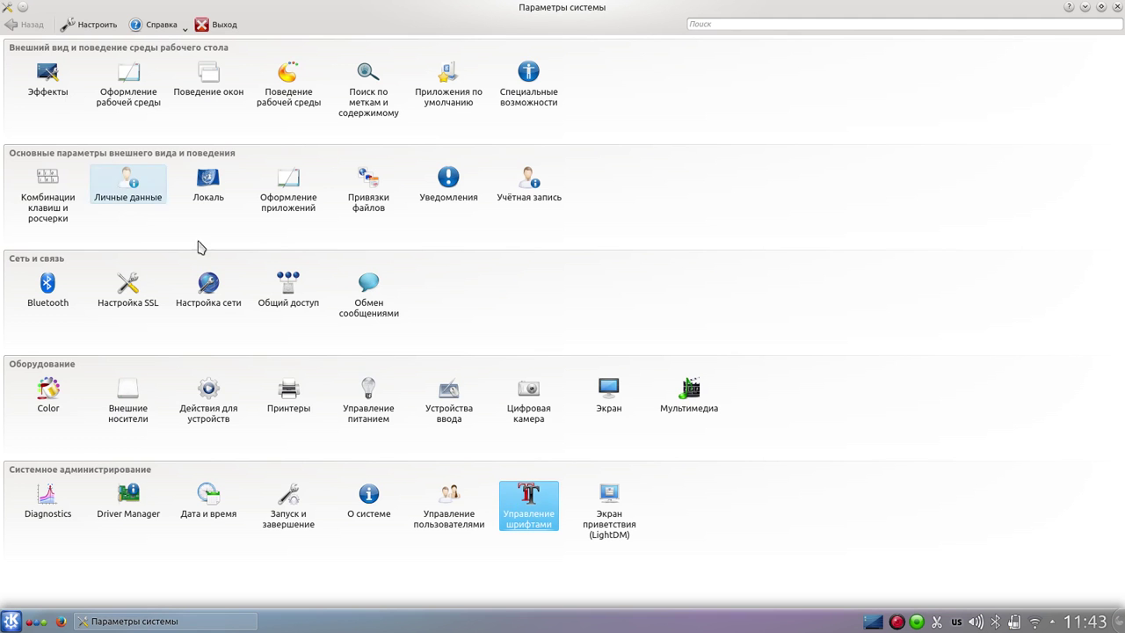
- Compare the Classic and User Bar themes of the LightDM login screen, and apply User Bar, authorizing with the account password
left_click(612, 520)
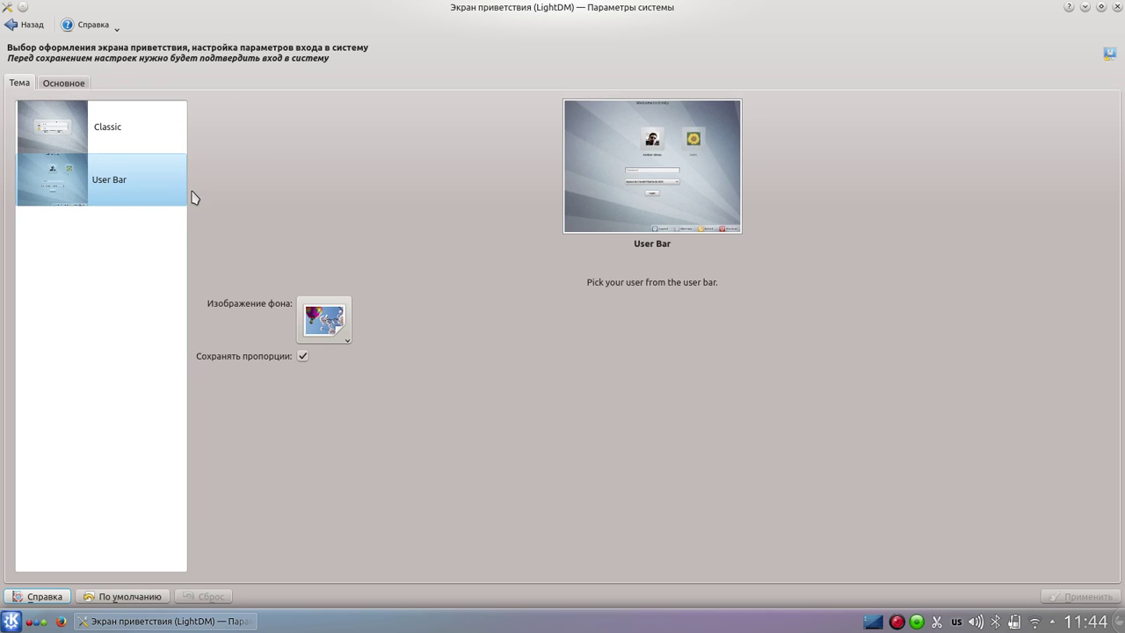
left_click(75, 177)
left_click(74, 177)
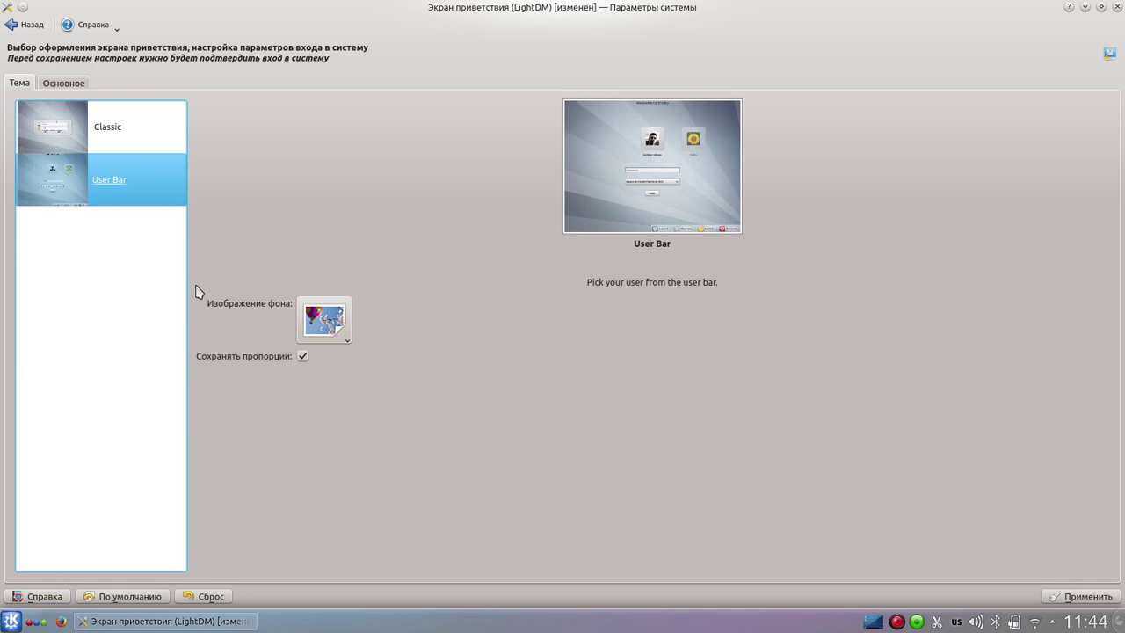
left_click(105, 132)
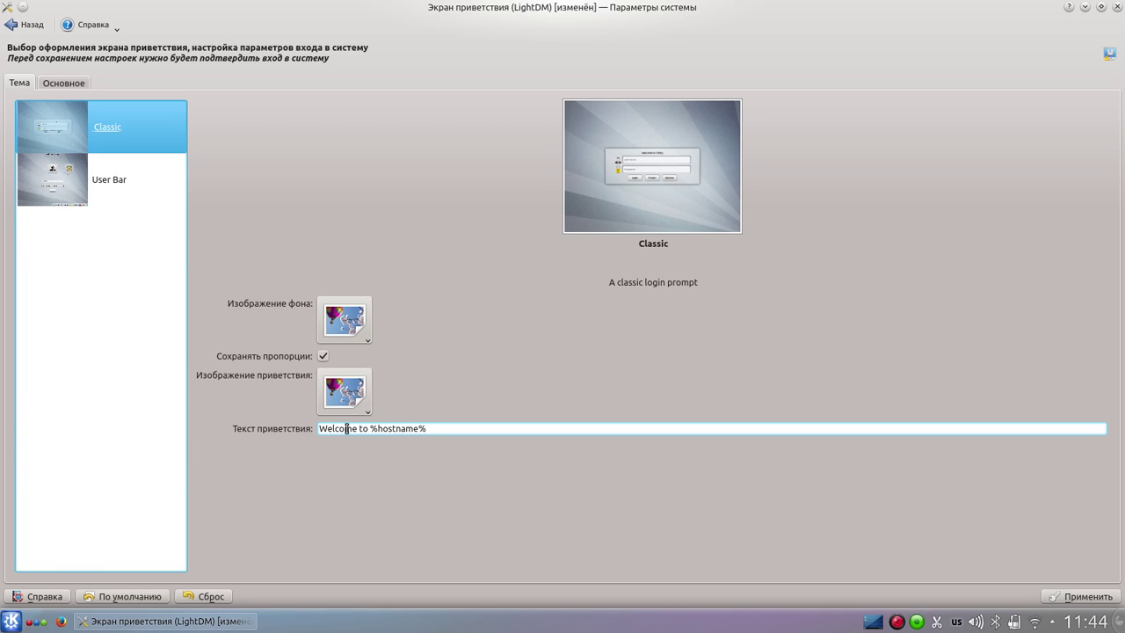
left_click(126, 179)
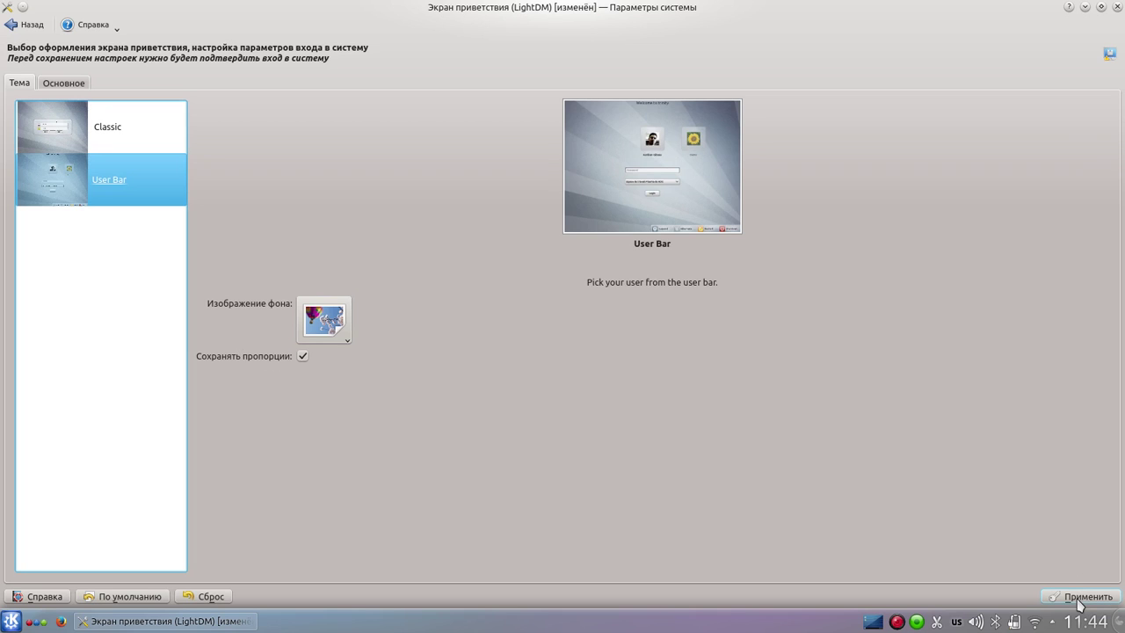
left_click(1076, 598)
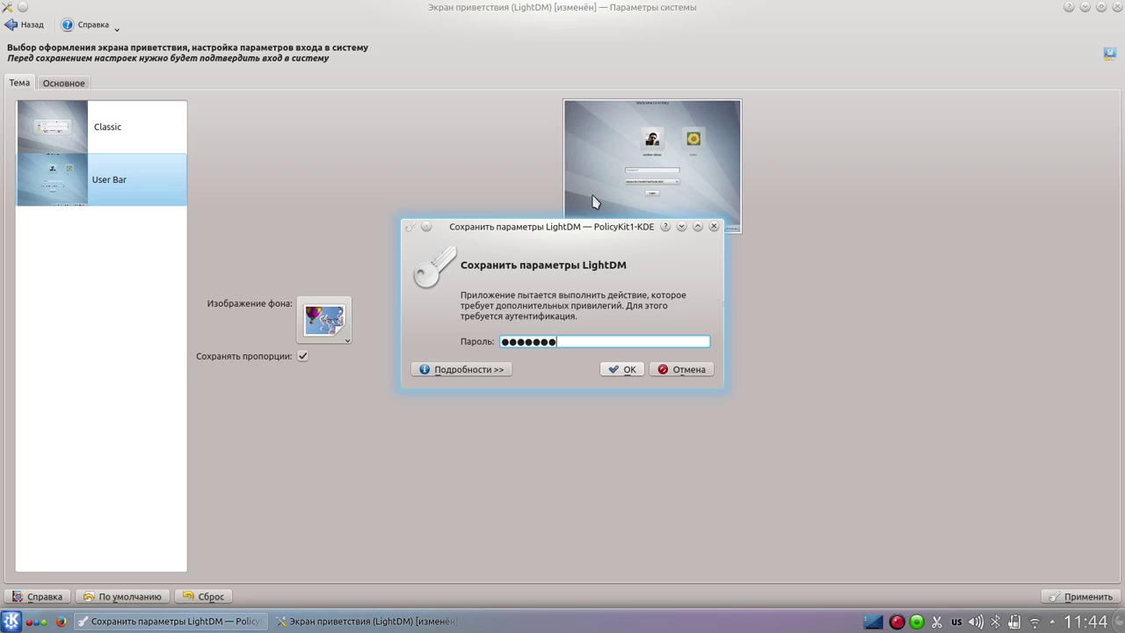
key("Return")
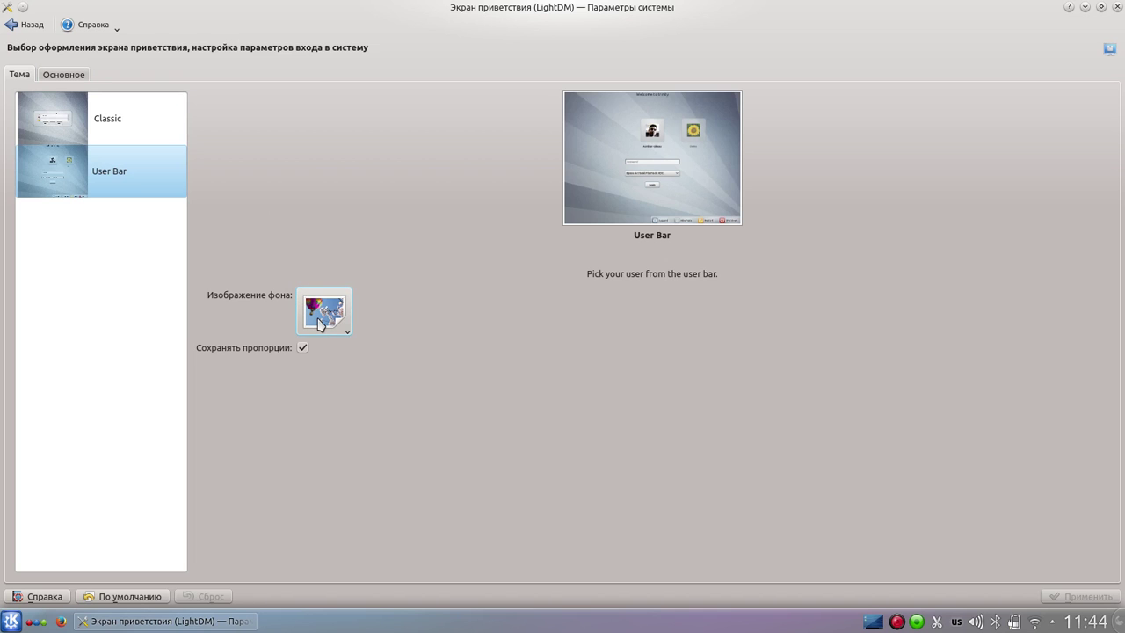
- Leave the LightDM module, close Параметры системы, and dismiss its crash report after trying to restart the application
left_click(21, 26)
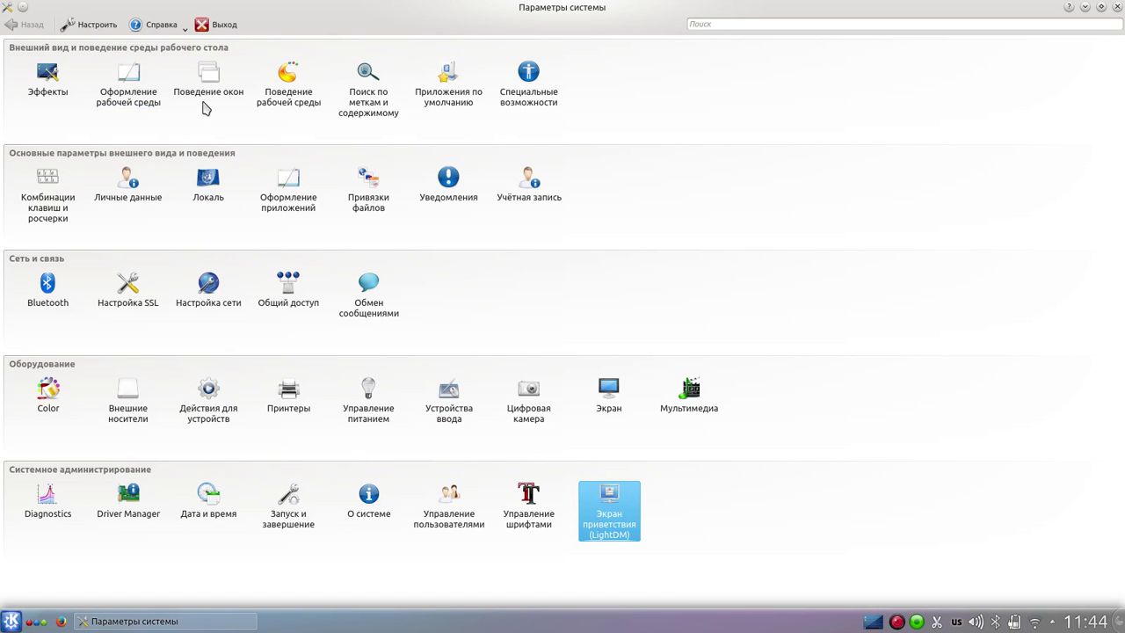
left_click(1116, 6)
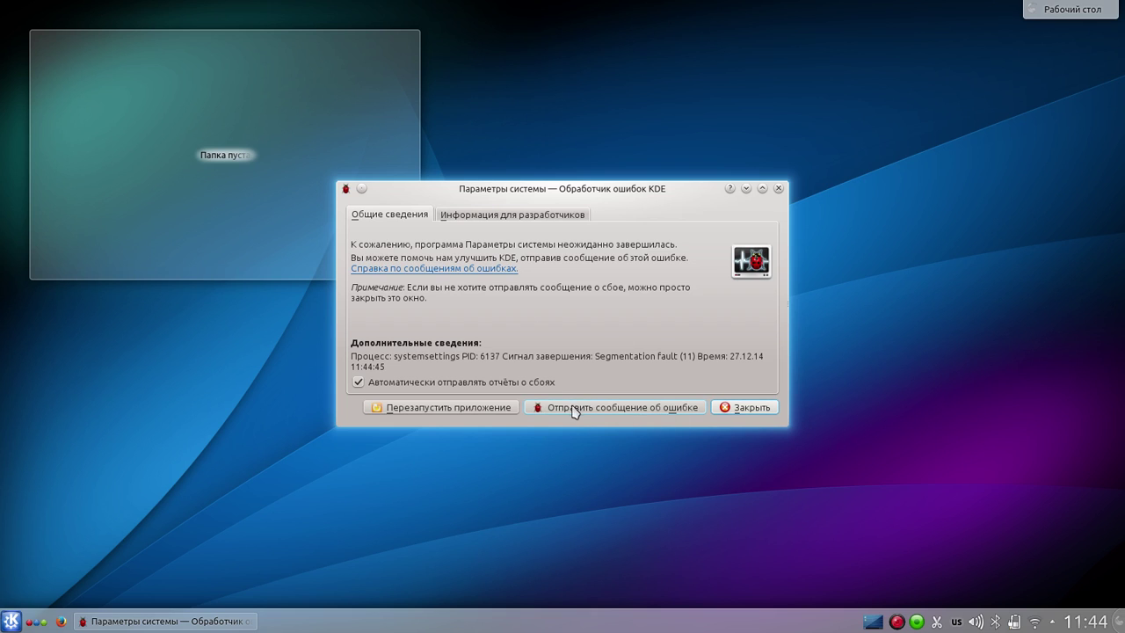
left_click(466, 410)
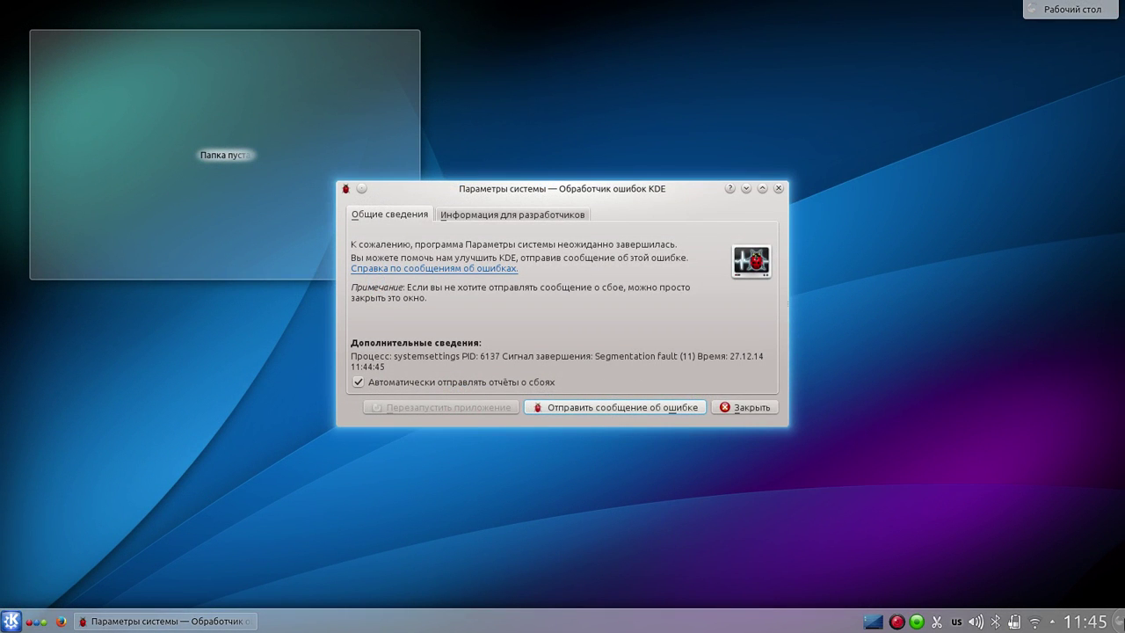
left_click(743, 408)
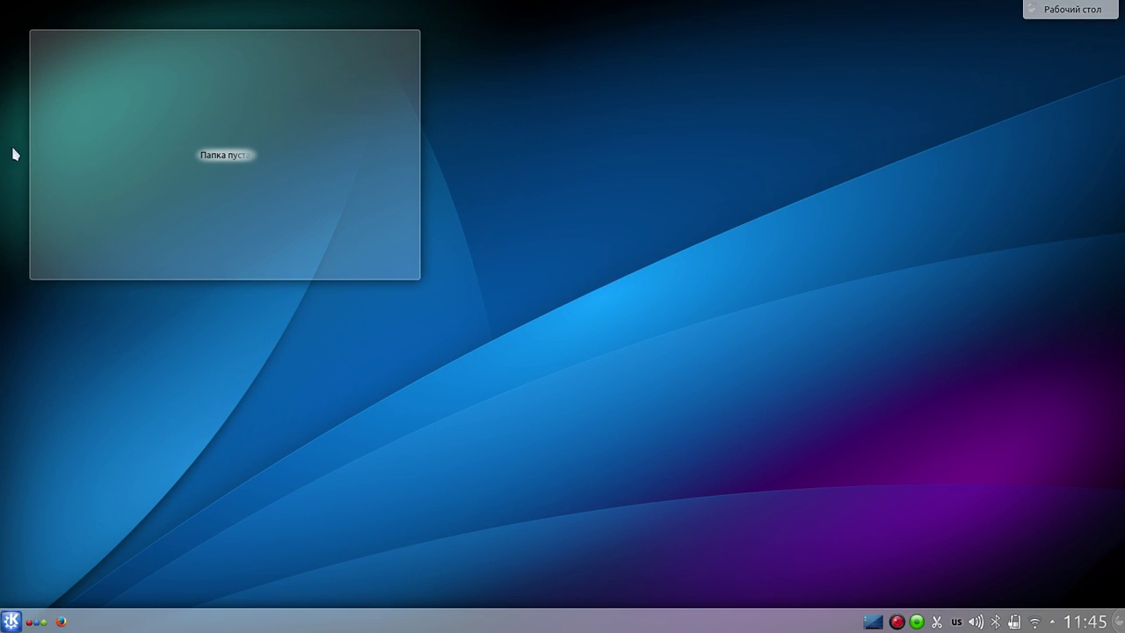
- Launch the Amarok audio player, look over its main window and playback actions, and quit it
left_click_drag(133, 112, 298, 206)
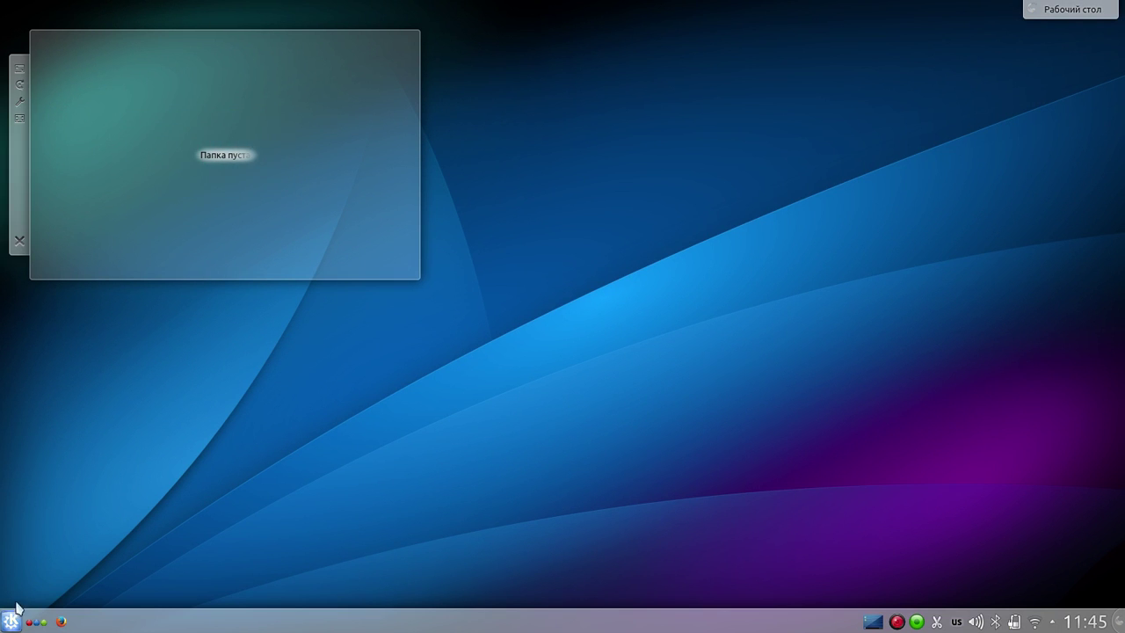
left_click(12, 619)
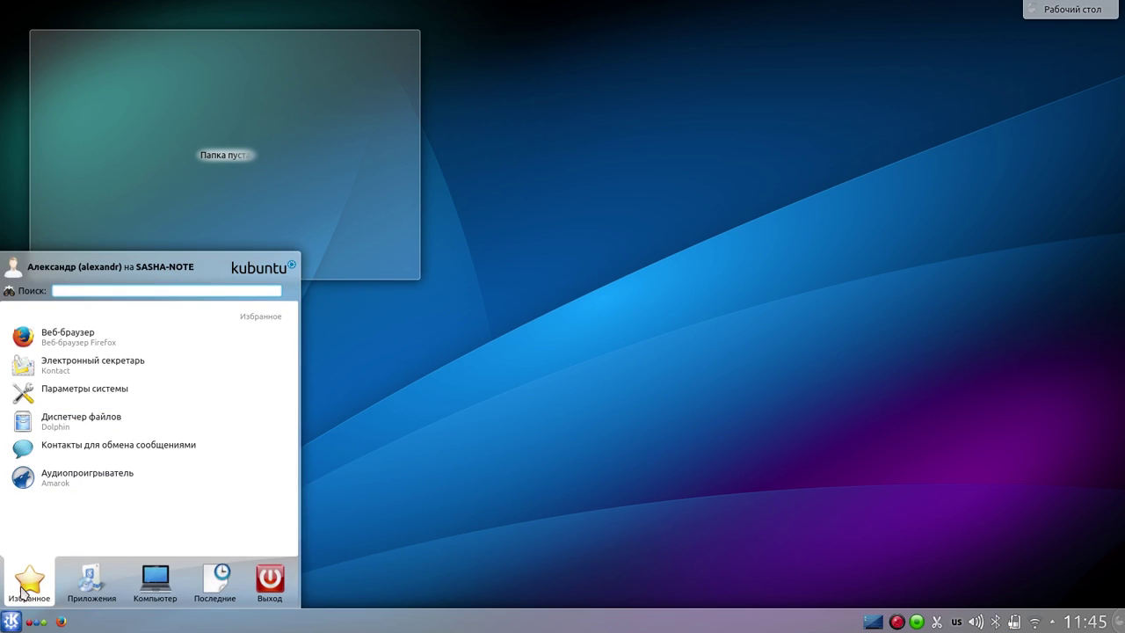
left_click(91, 485)
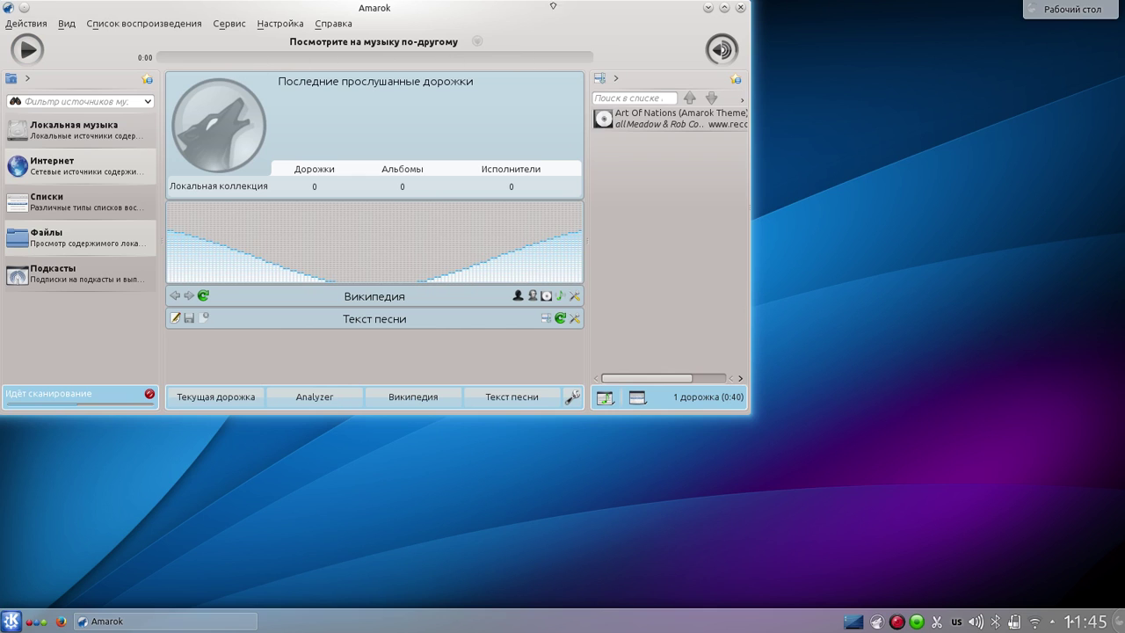
left_click(25, 24)
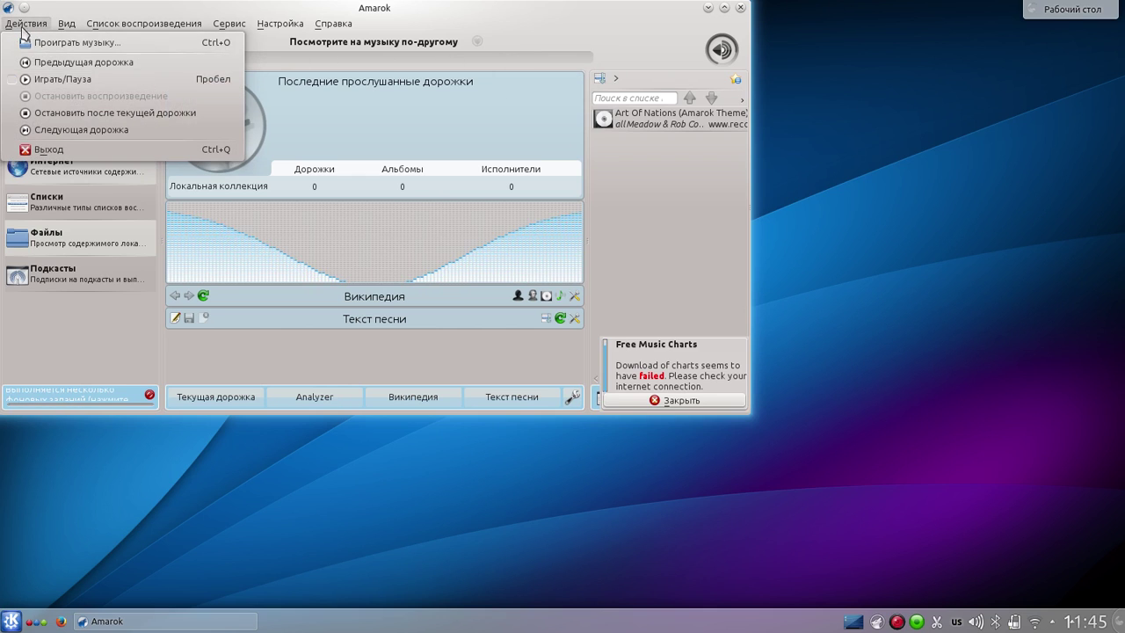
left_click(48, 149)
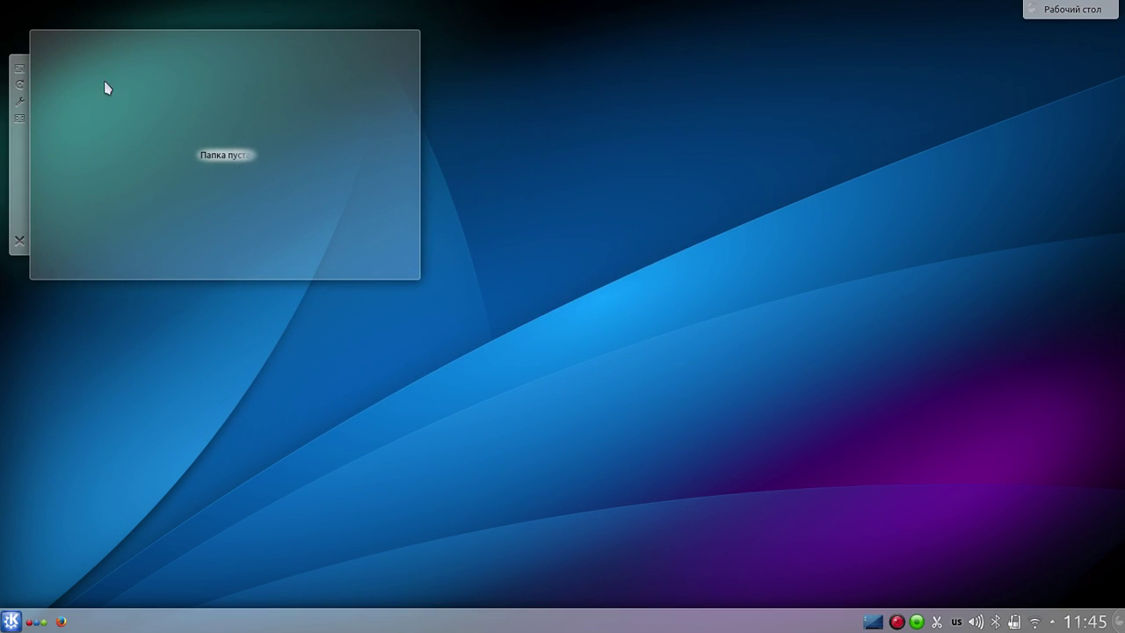
- Add a new activity to the desktop using the Пустой рабочий стол option
left_click_drag(120, 116, 338, 194)
left_click(37, 622)
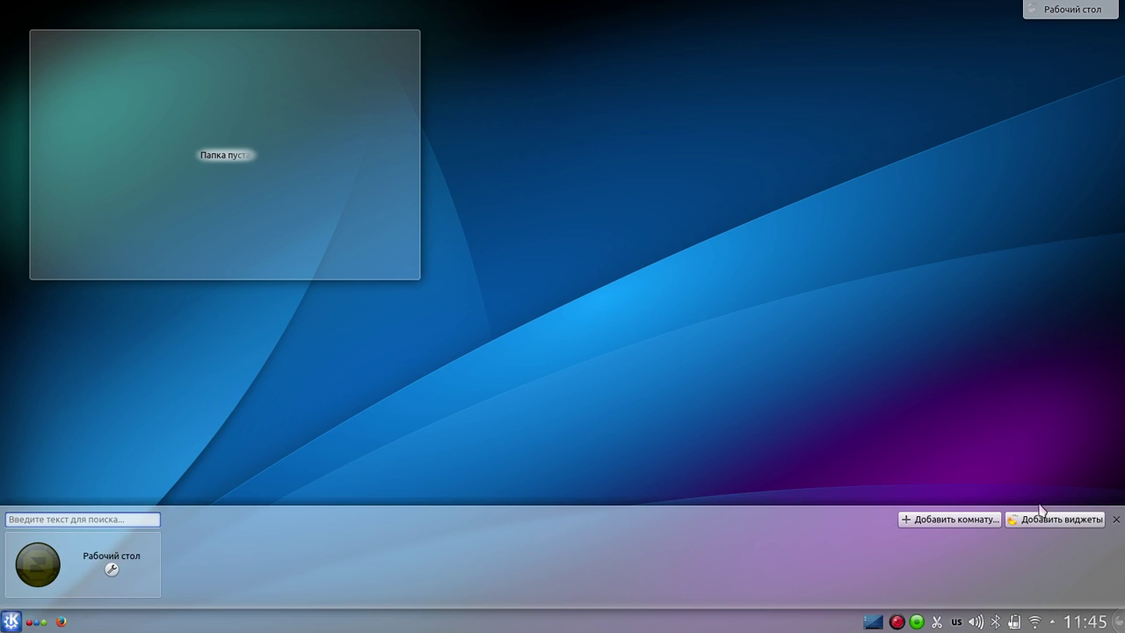
left_click(993, 520)
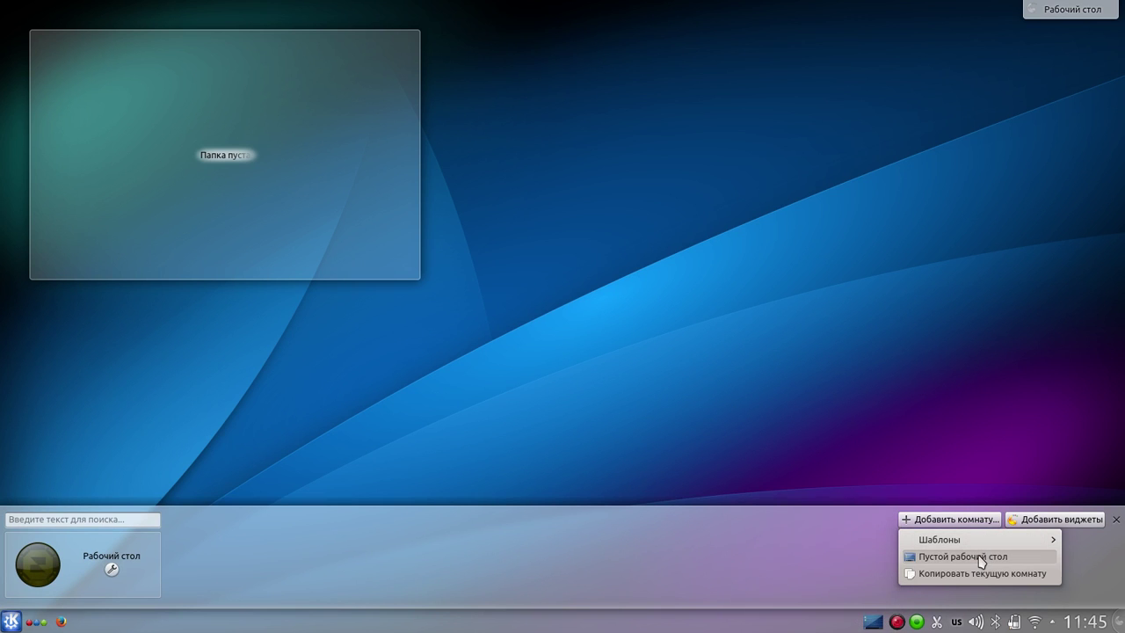
left_click(981, 557)
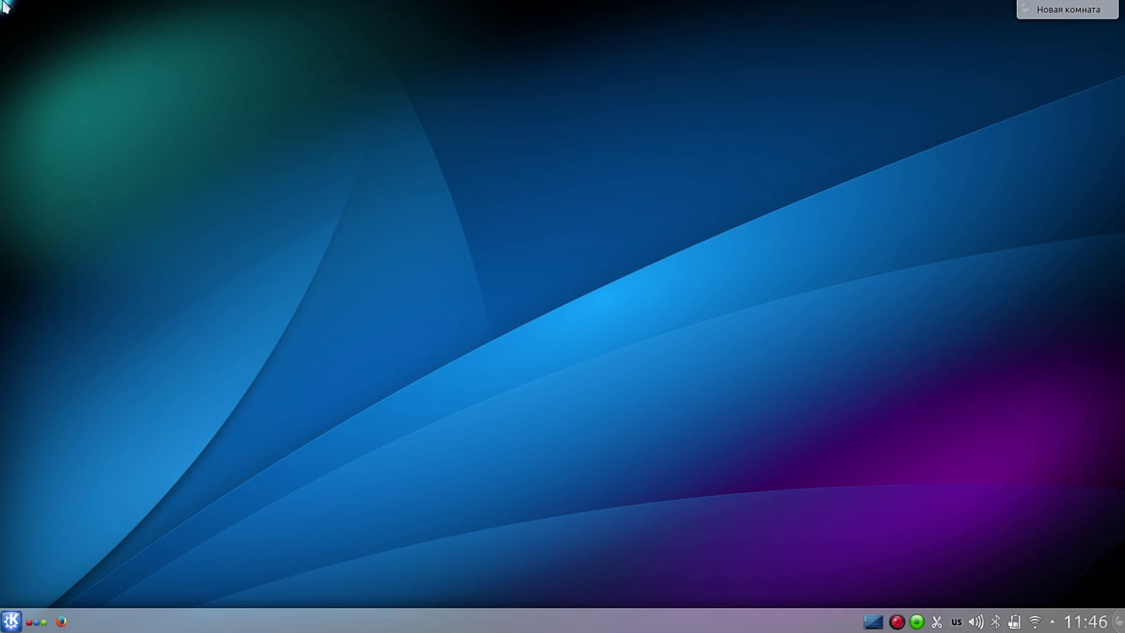
- Find the Доска widget by searching for "доска" and place it near the upper-left corner of the new activity's desktop
right_click(300, 208)
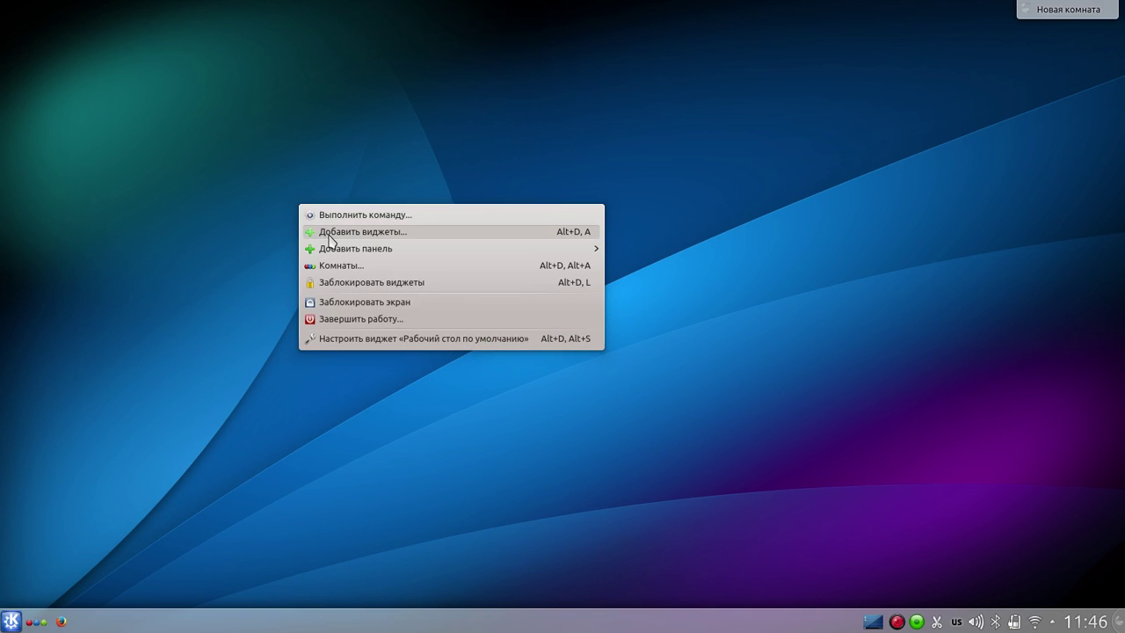
left_click(327, 233)
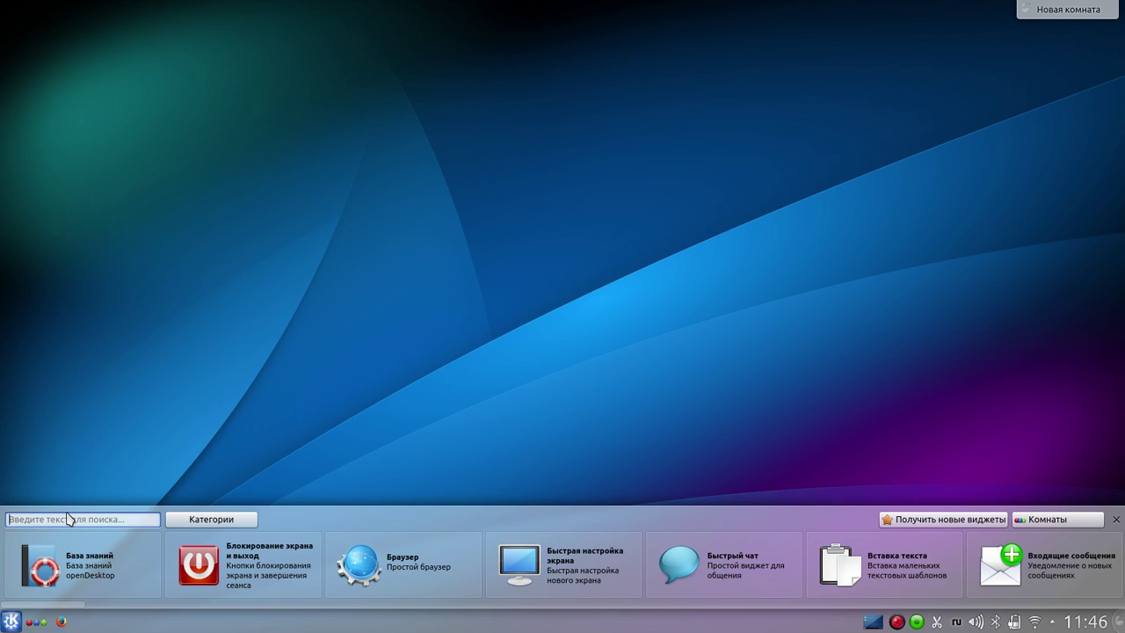
type("доск")
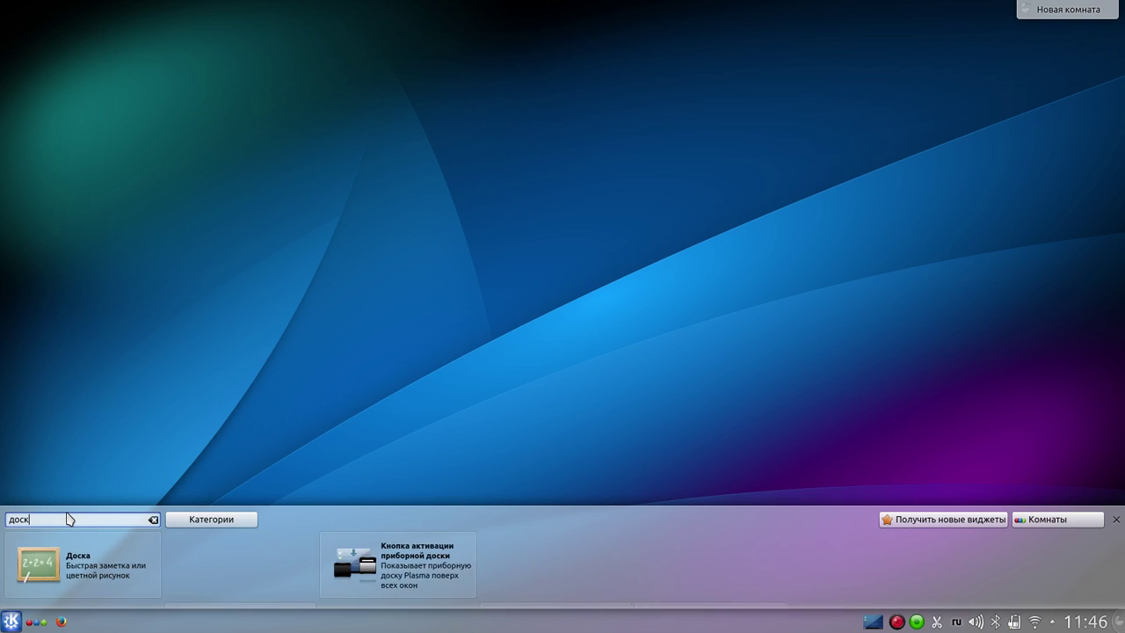
type("а")
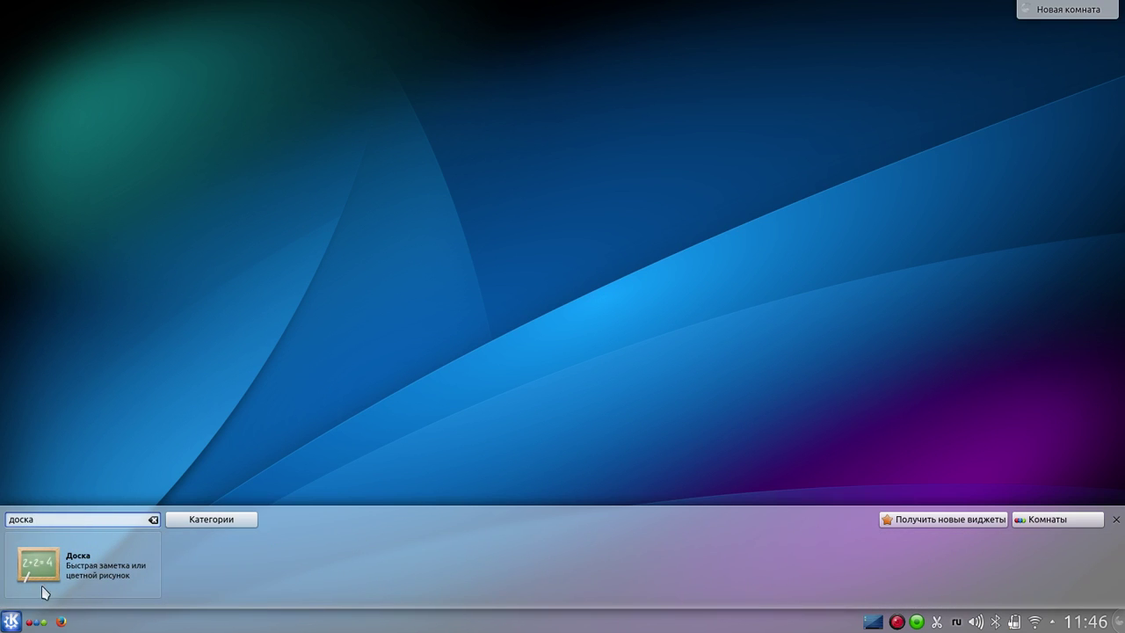
left_click_drag(55, 565, 64, 44)
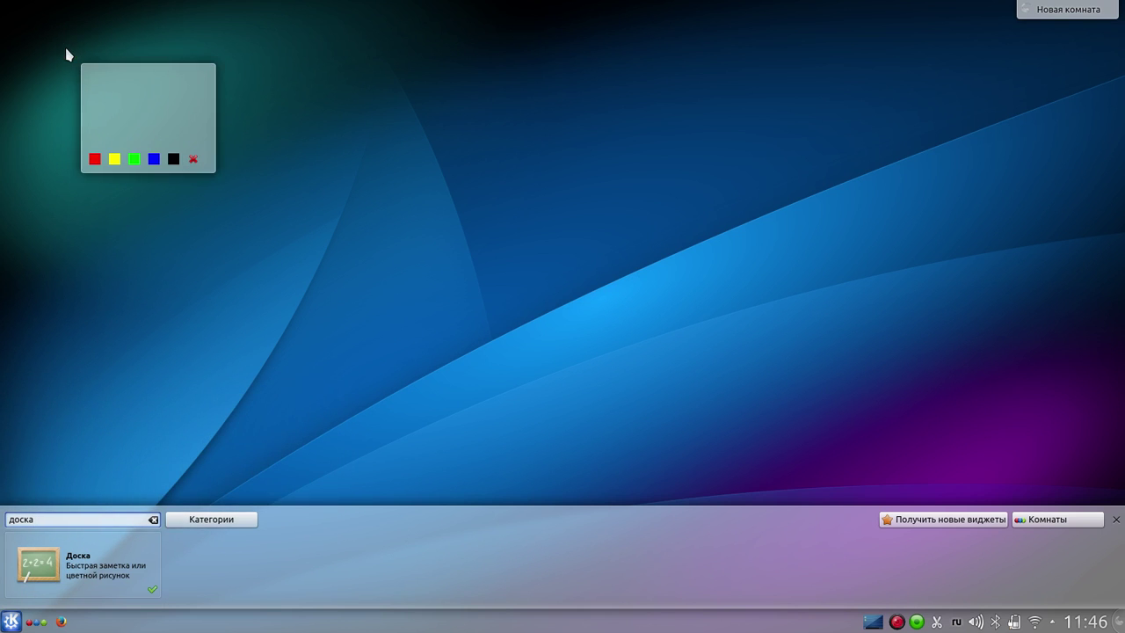
- Move the Доска widget to the desktop's lower-right corner, close the widget browser, and enlarge the board to cover nearly the whole desktop
mouse_move(205, 113)
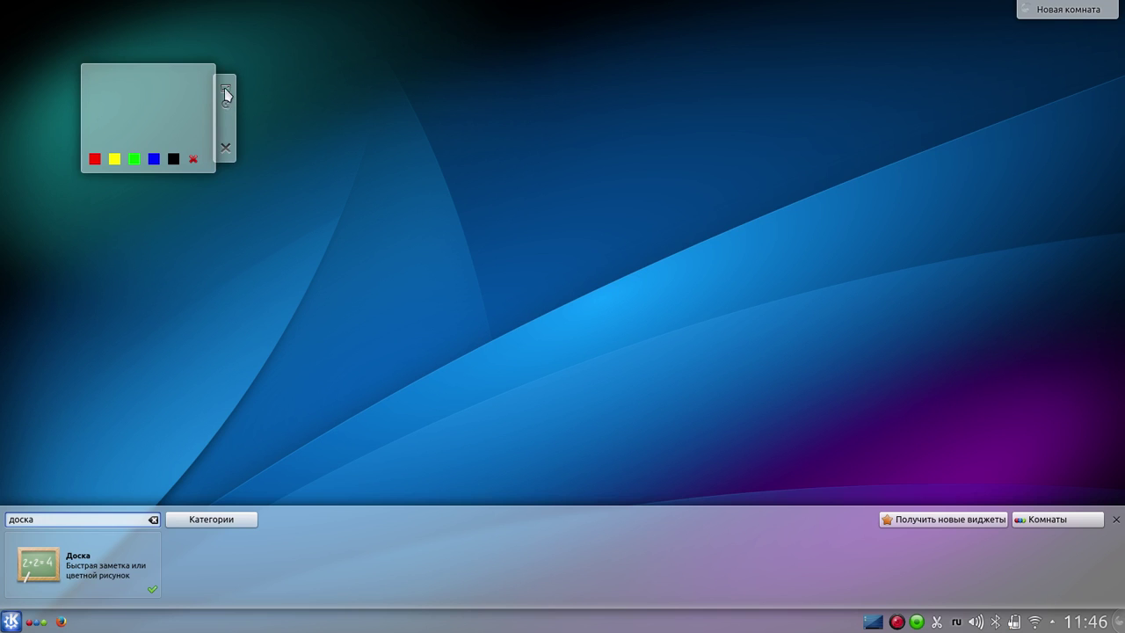
mouse_move(225, 95)
left_mouse_down()
mouse_move(314, 50)
mouse_move(328, 58)
mouse_move(314, 89)
mouse_move(359, 127)
mouse_move(668, 276)
mouse_move(1120, 368)
mouse_move(1123, 403)
left_mouse_up()
left_click(192, 159)
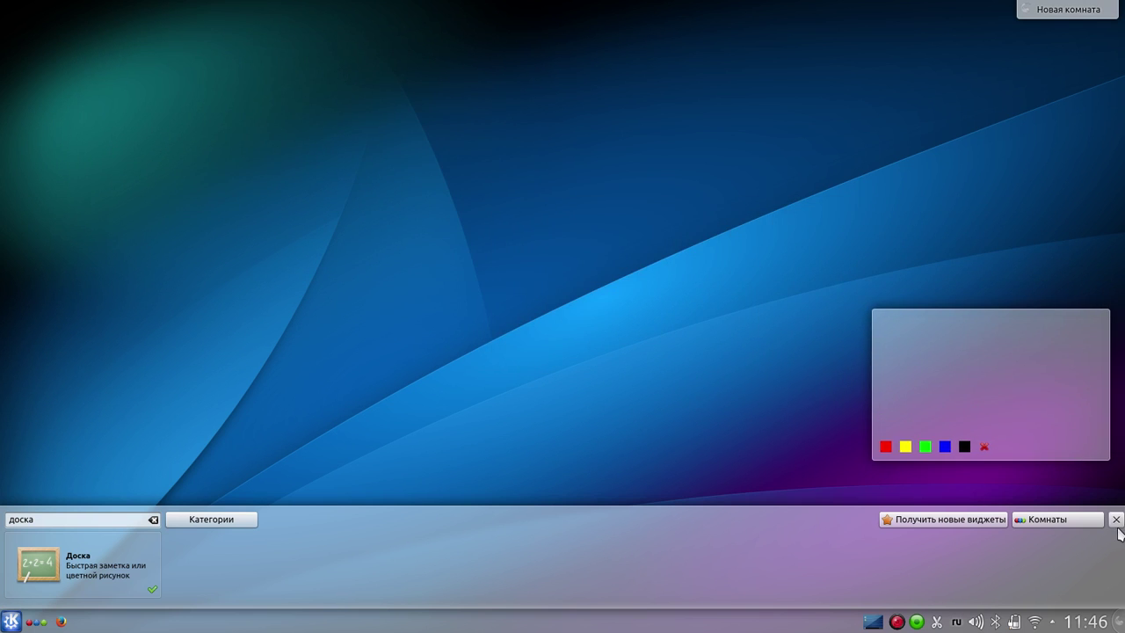
left_click(1115, 520)
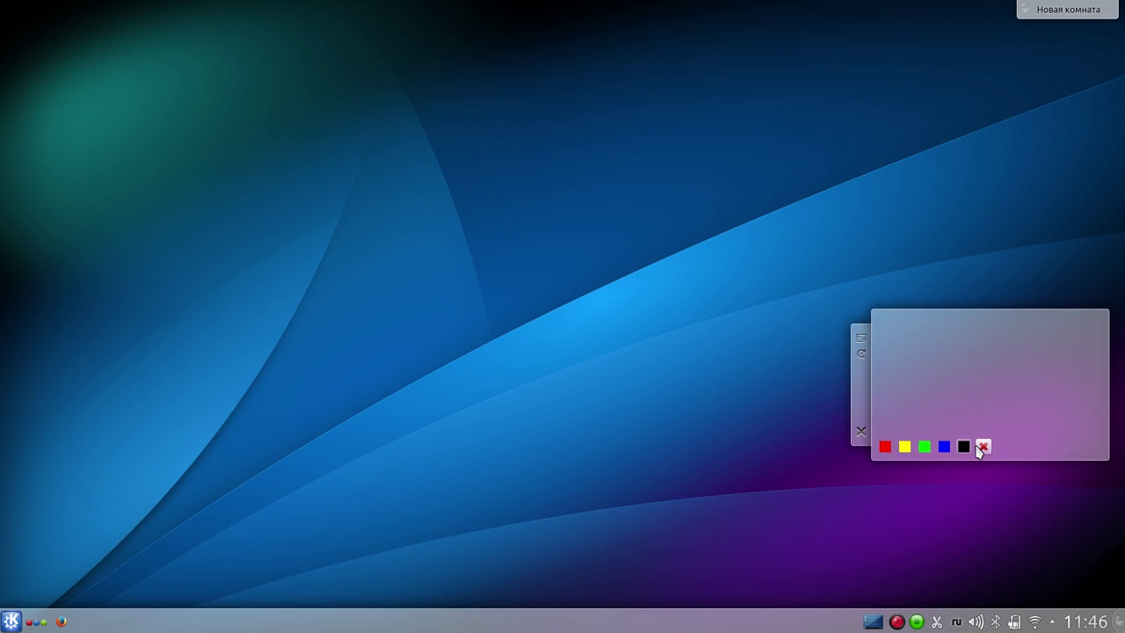
left_click_drag(862, 411, 866, 538)
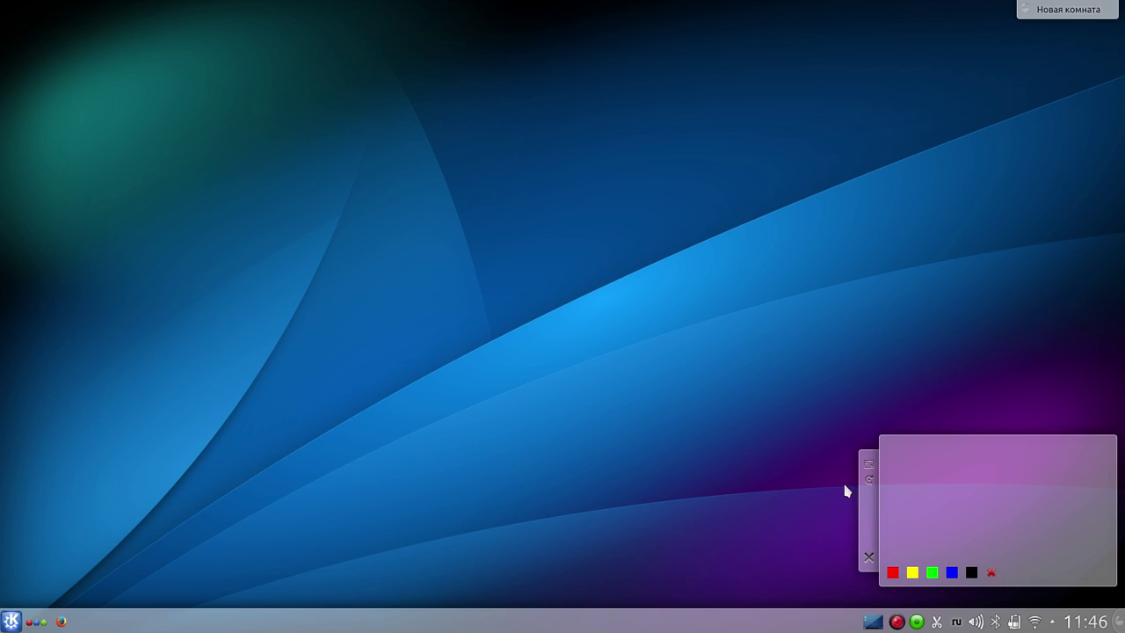
left_click_drag(866, 467, 12, 40)
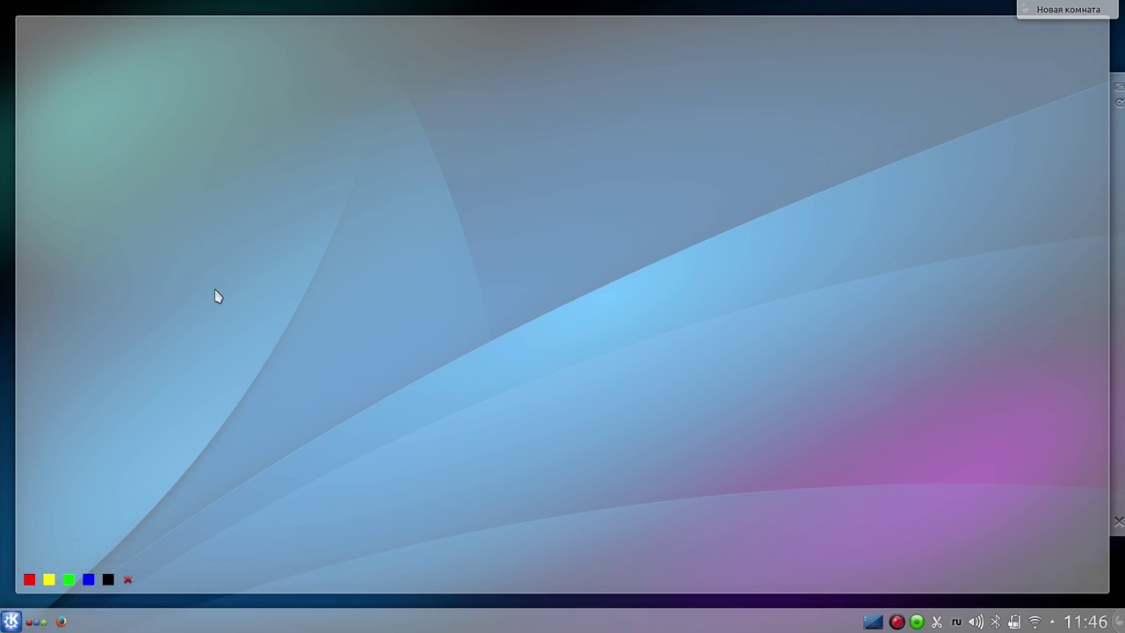
- Scribble freehand black curves across the Доска widget and clear the board
mouse_move(239, 114)
left_mouse_down()
mouse_move(625, 251)
mouse_move(509, 214)
left_mouse_up()
mouse_move(510, 257)
left_mouse_down()
mouse_move(518, 204)
mouse_move(436, 224)
mouse_move(369, 355)
left_mouse_up()
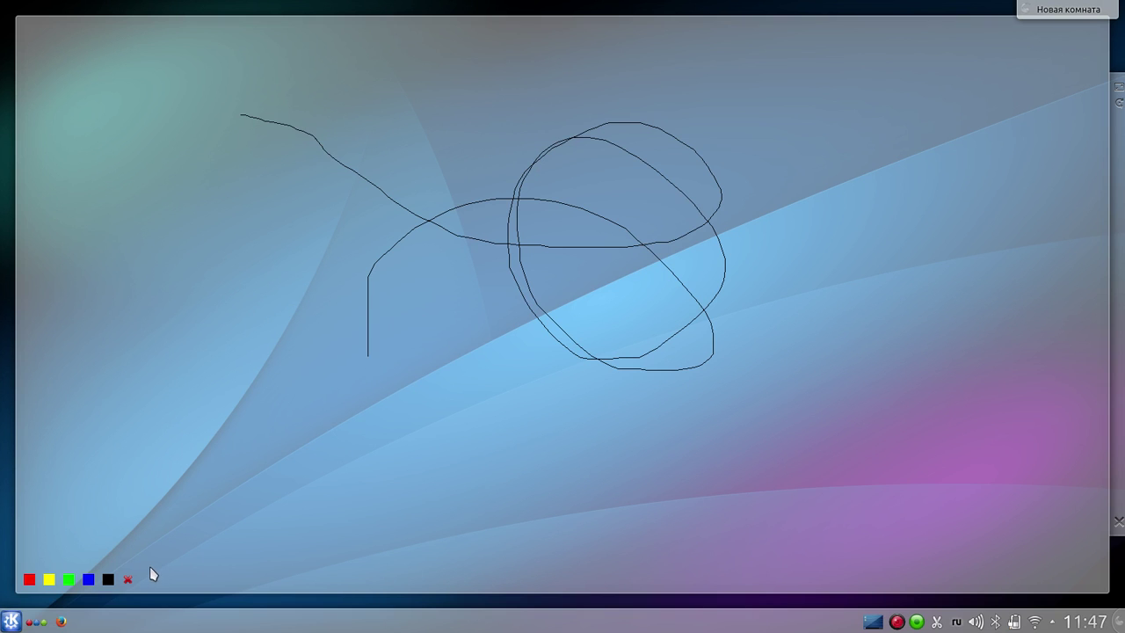
left_click(127, 579)
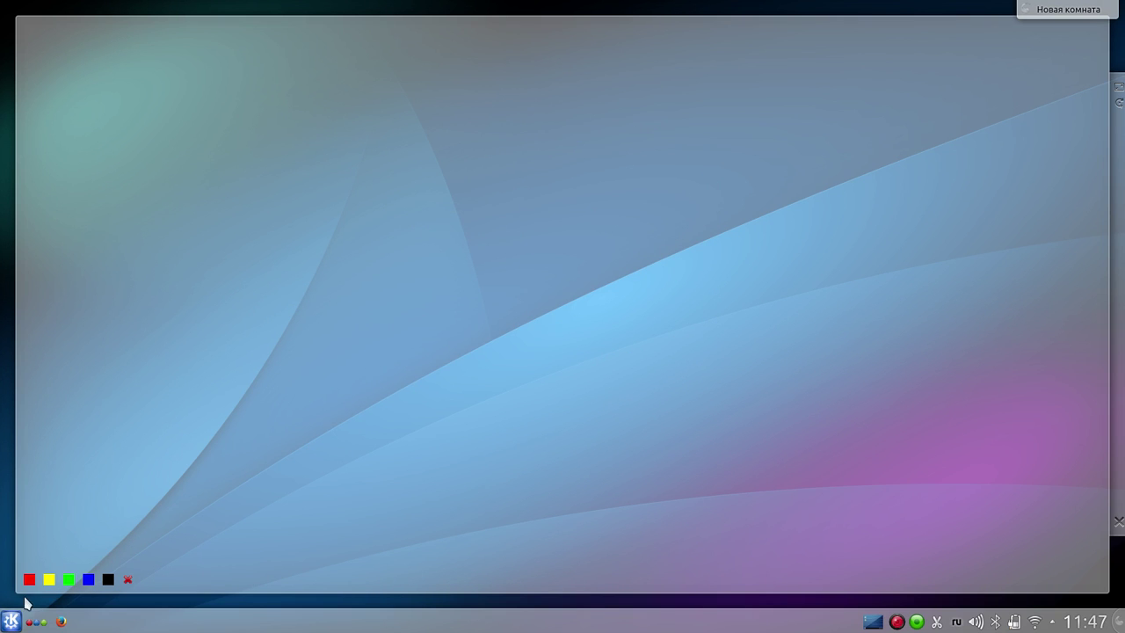
- Switch back to the Рабочий стол activity and stop the Новая комната activity
left_click(45, 620)
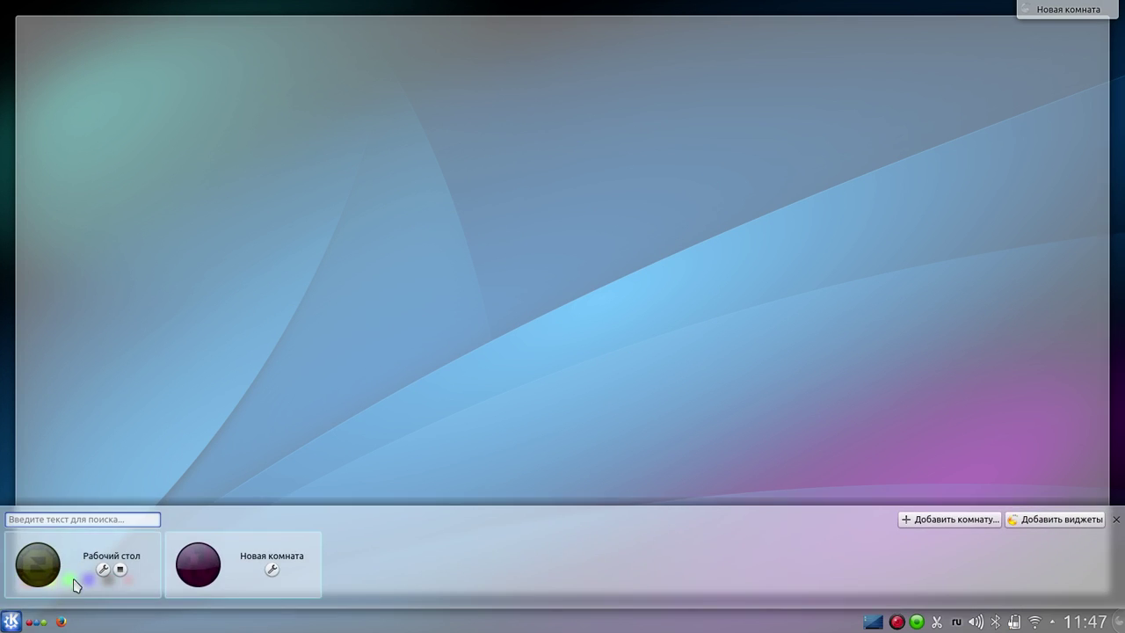
left_click(123, 558)
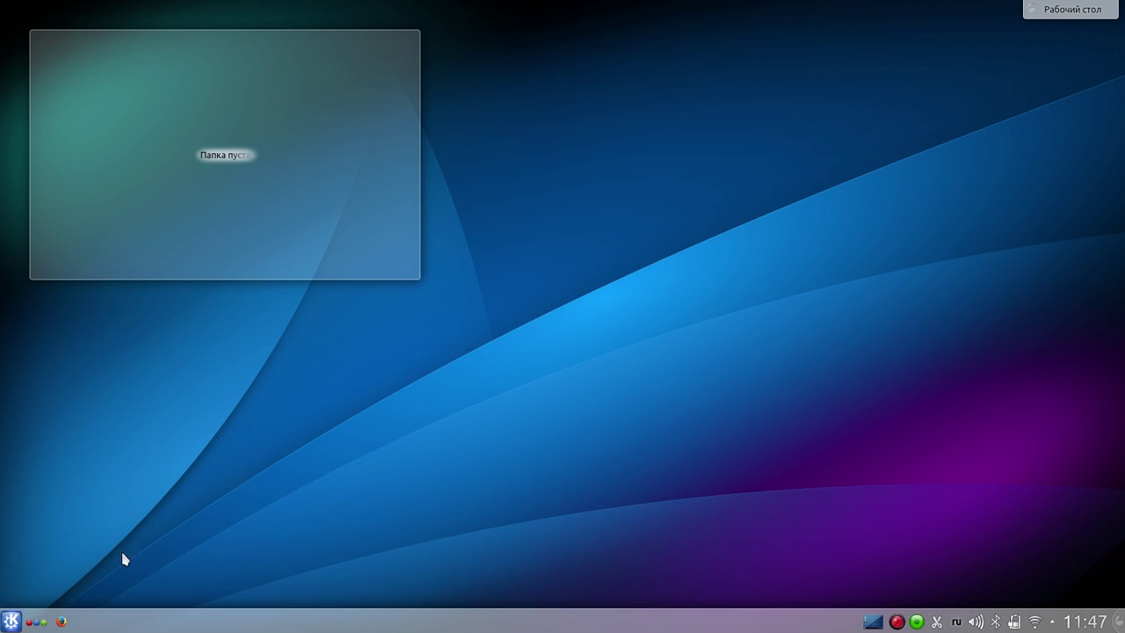
left_click(43, 621)
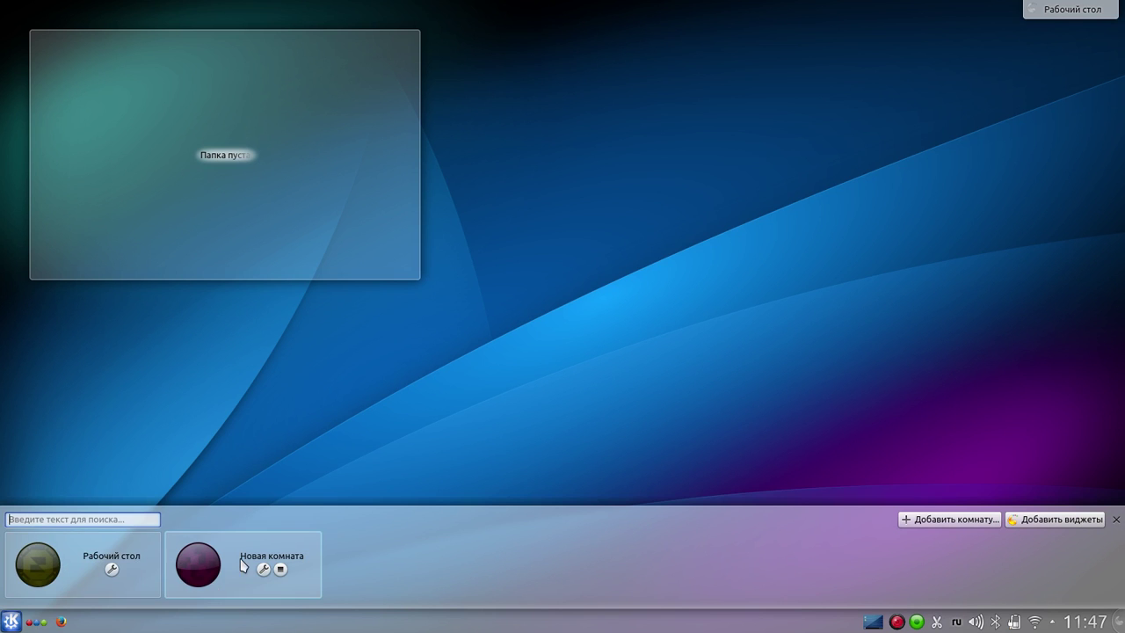
left_click(281, 571)
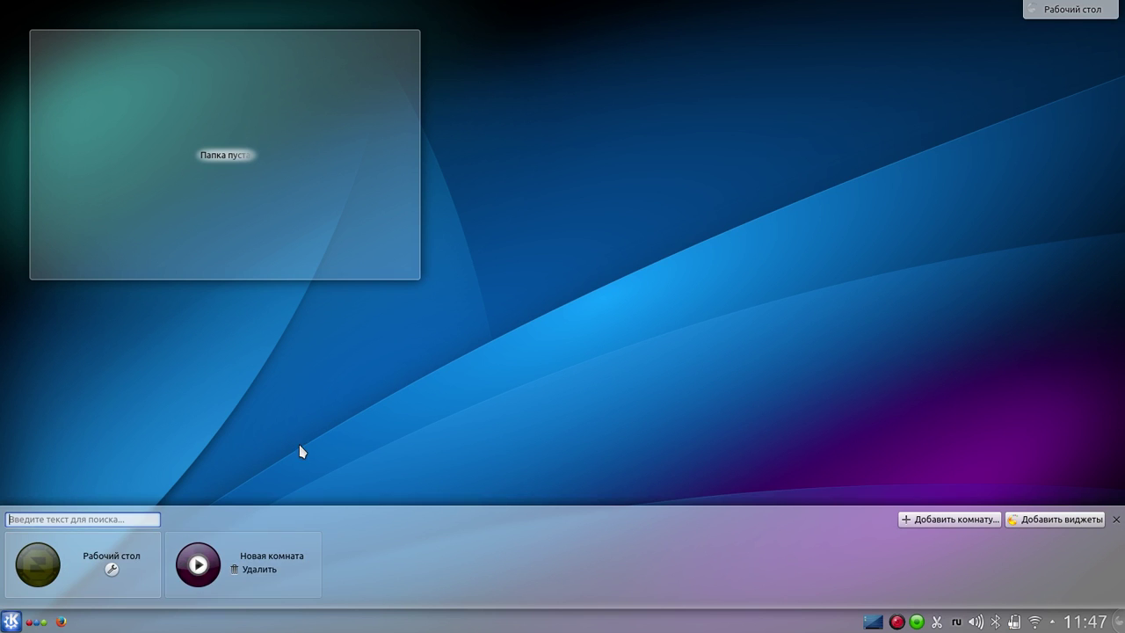
left_click(306, 445)
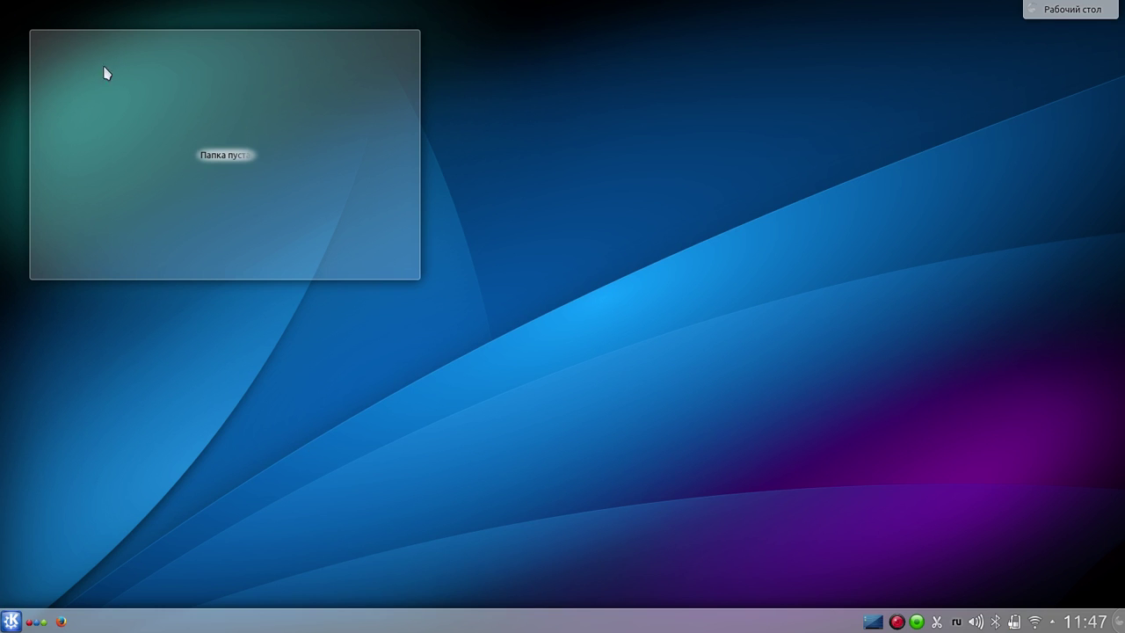
- Open Информация о системе from the system applications, maximize its window, and view the Сводка and Память modules
left_click_drag(173, 125, 319, 233)
left_click(10, 621)
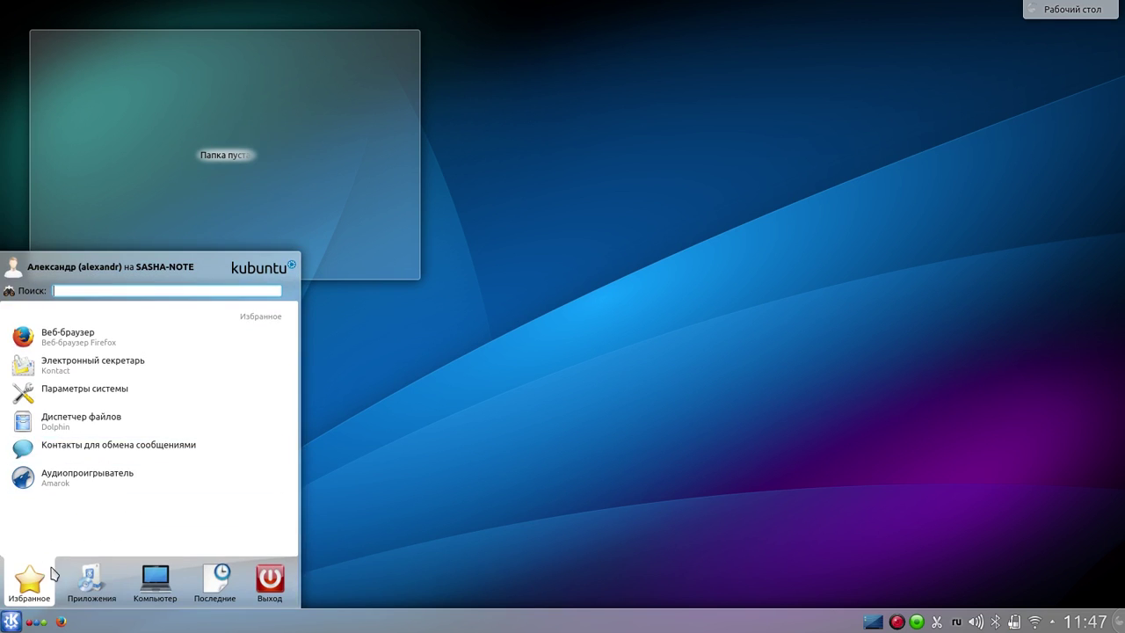
left_click(85, 581)
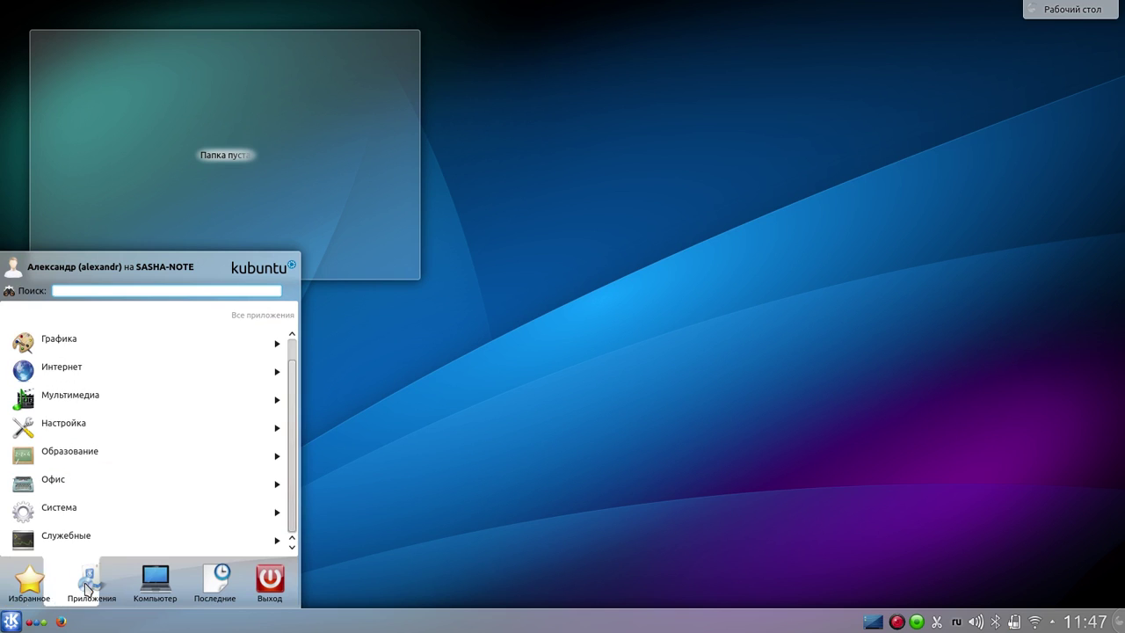
left_click(93, 517)
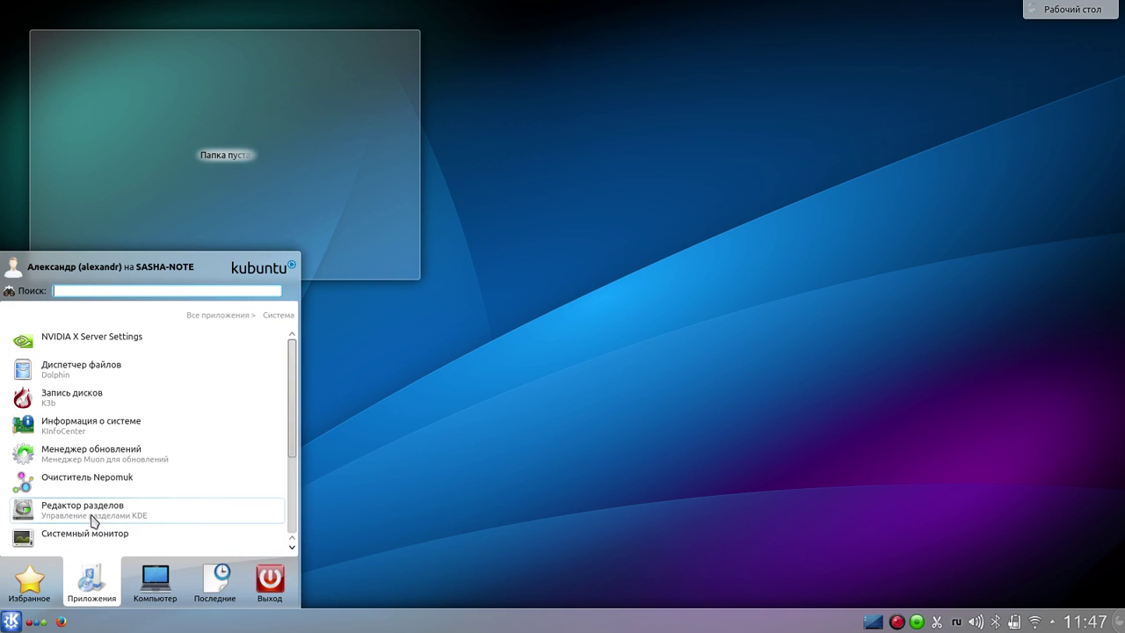
left_click(97, 425)
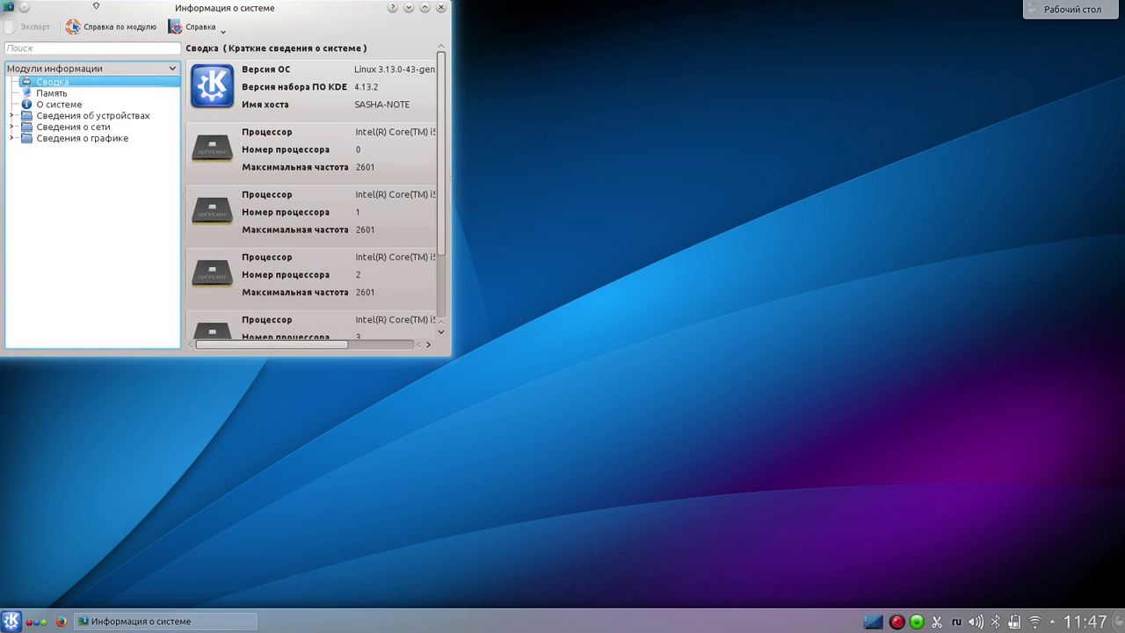
double_click(110, 12)
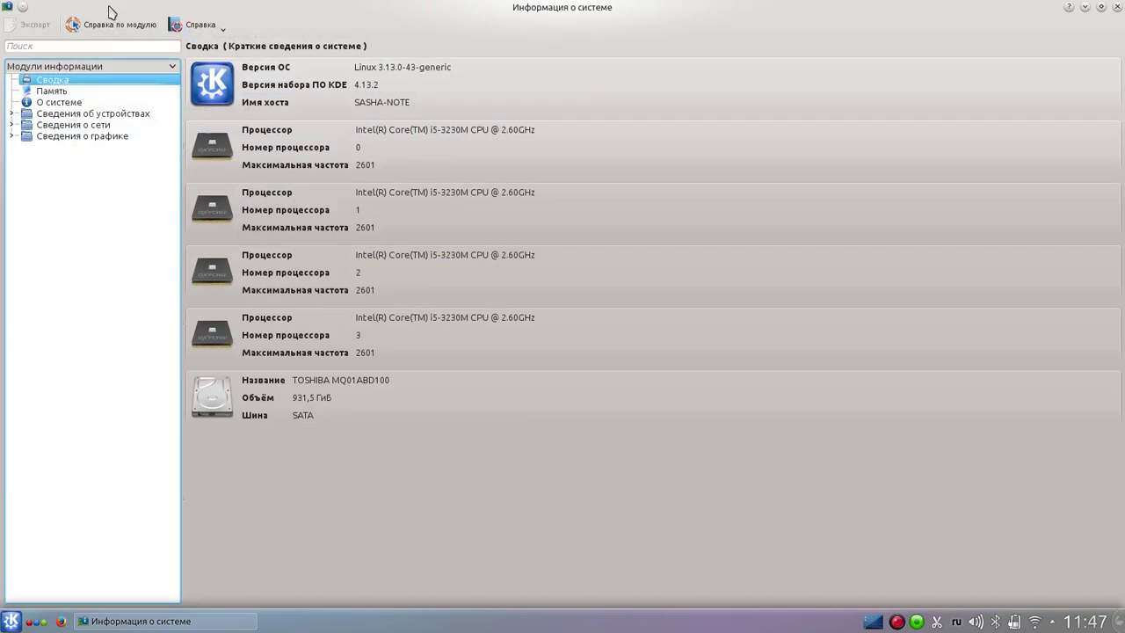
left_click(64, 92)
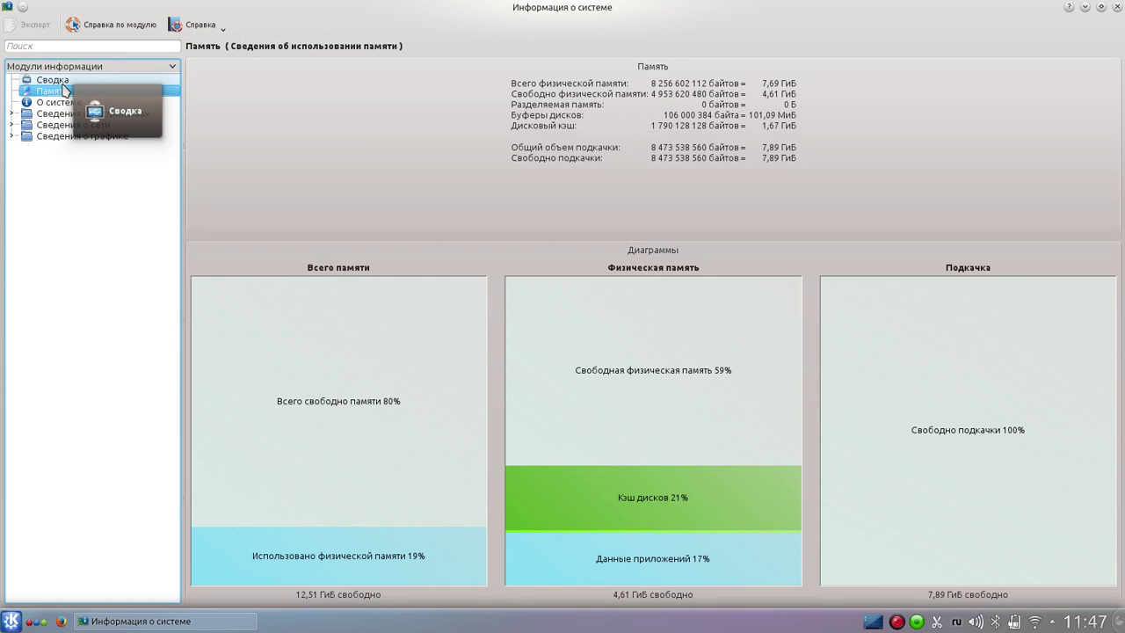
- View the О системе module, and the Сервер Samba and Сетевые интерфейсы modules under Сведения о сети
mouse_move(925, 407)
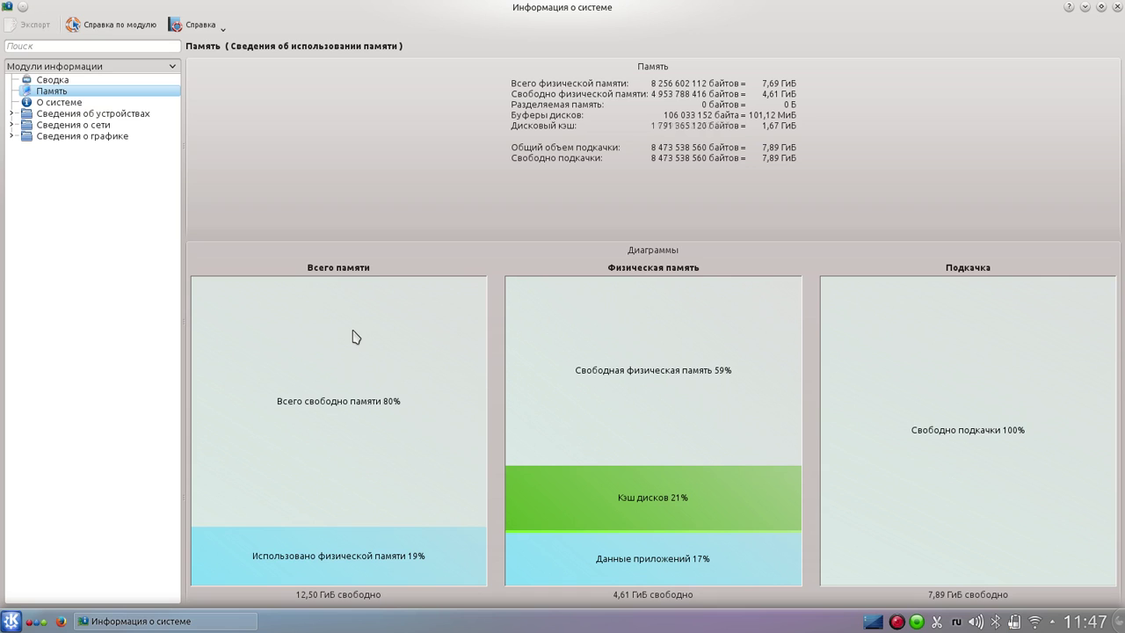
left_click(58, 102)
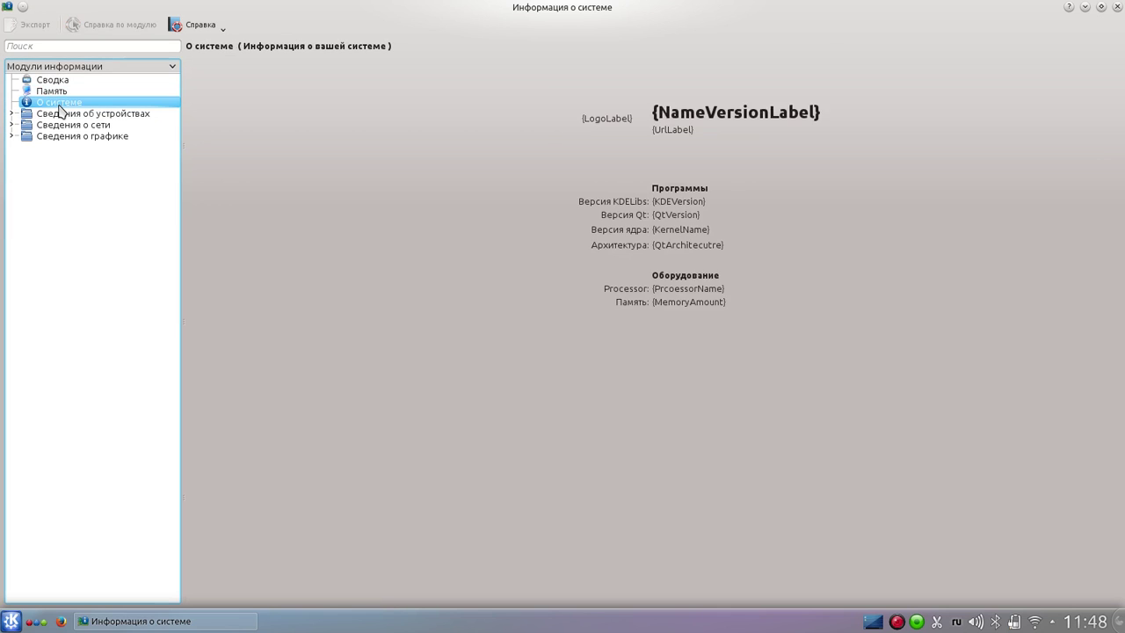
left_click(60, 114)
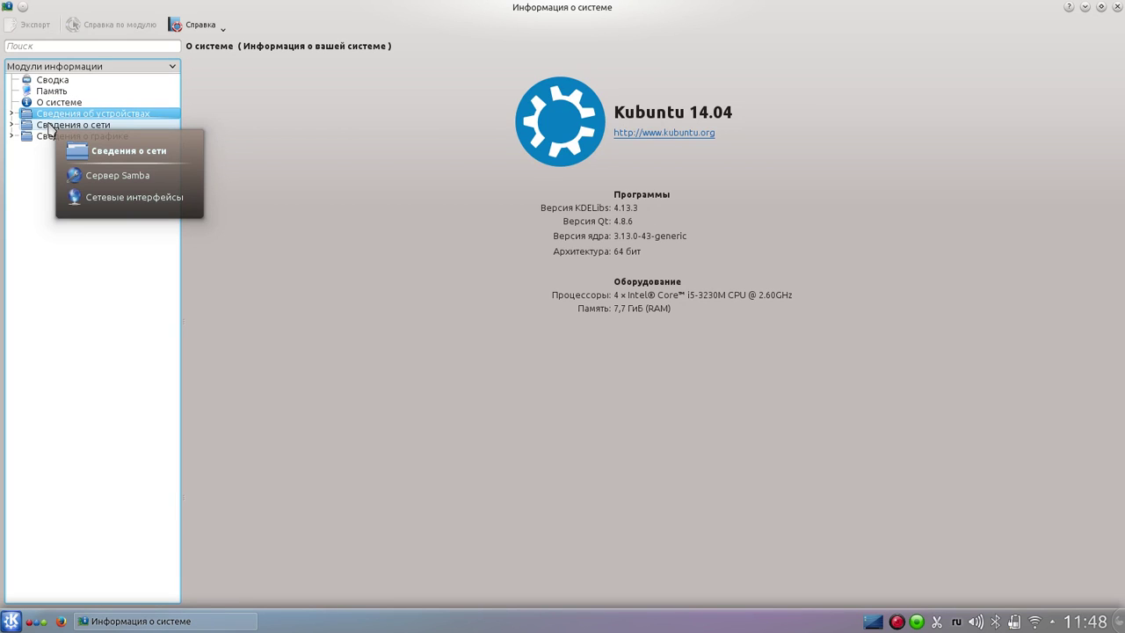
left_click(52, 130)
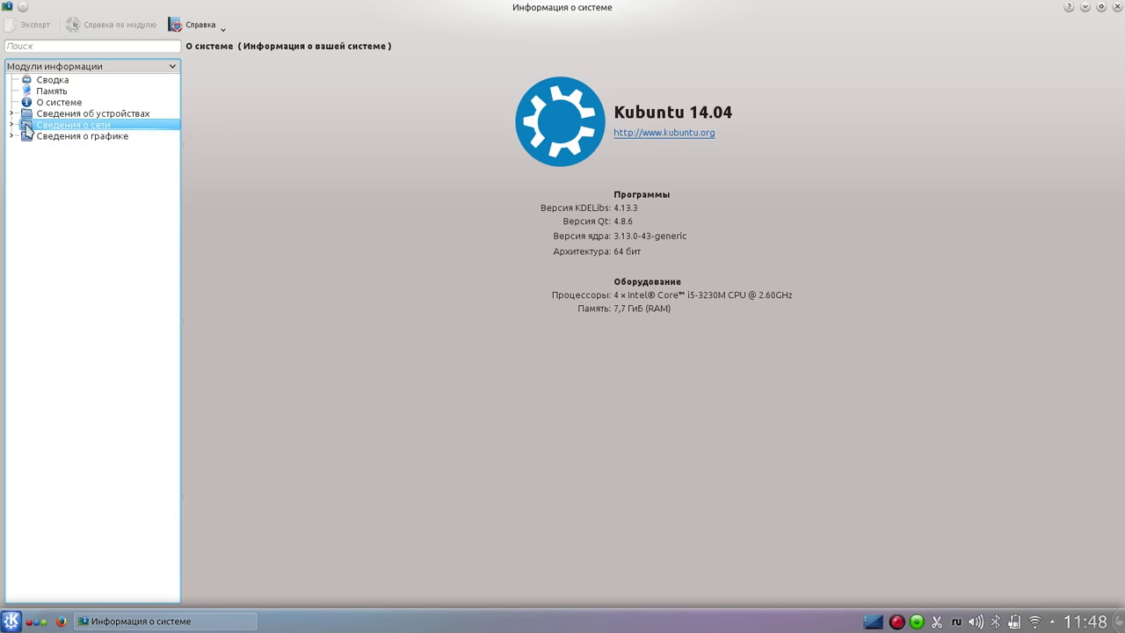
left_click(11, 125)
left_click(57, 138)
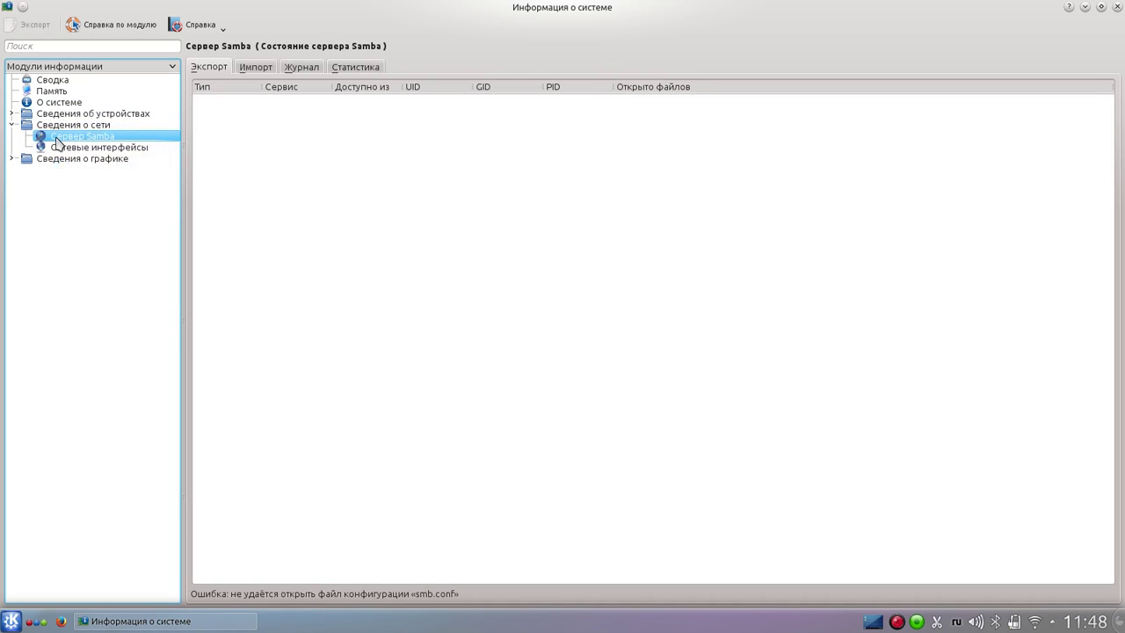
left_click(58, 147)
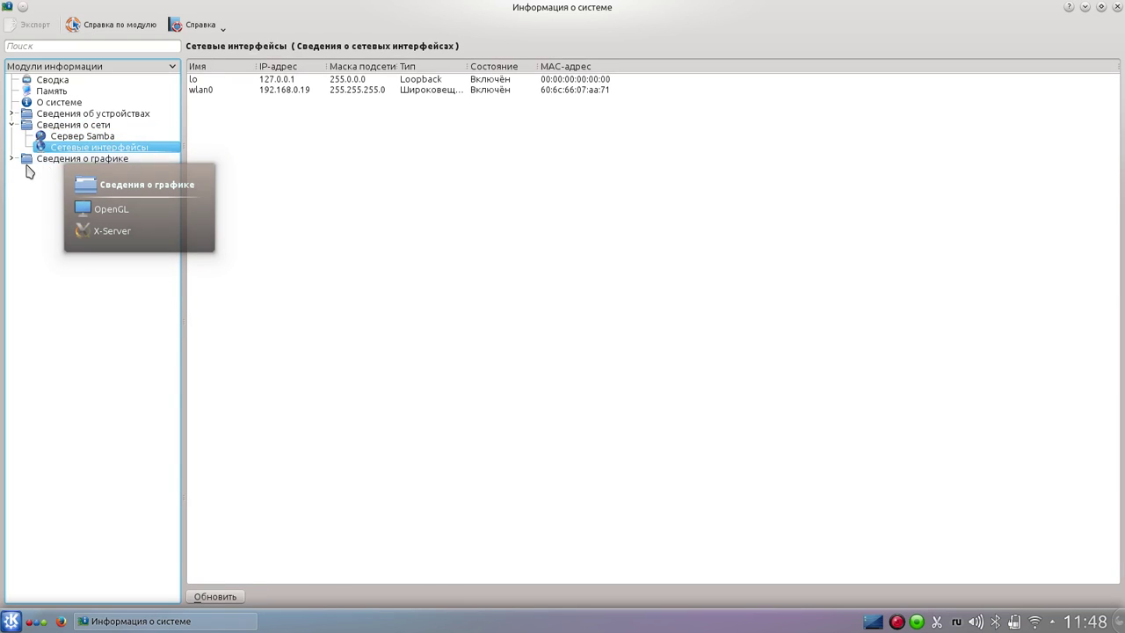
- View the OpenGL and X-Server modules under Сведения о графике and close Информация о системе
left_click(38, 160)
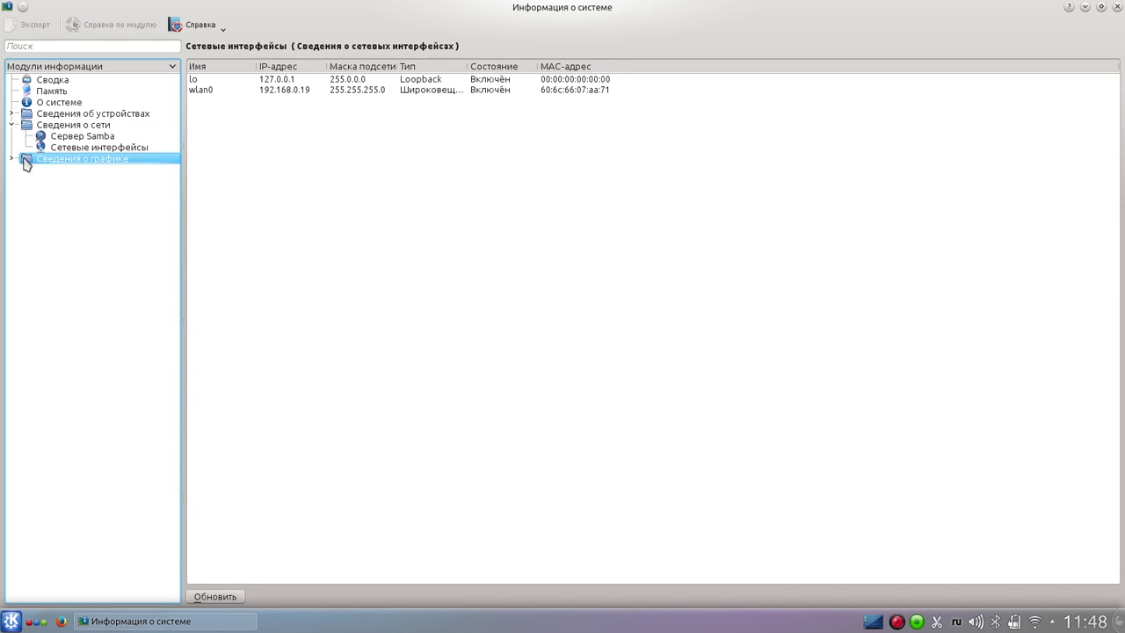
left_click(12, 159)
left_click(66, 169)
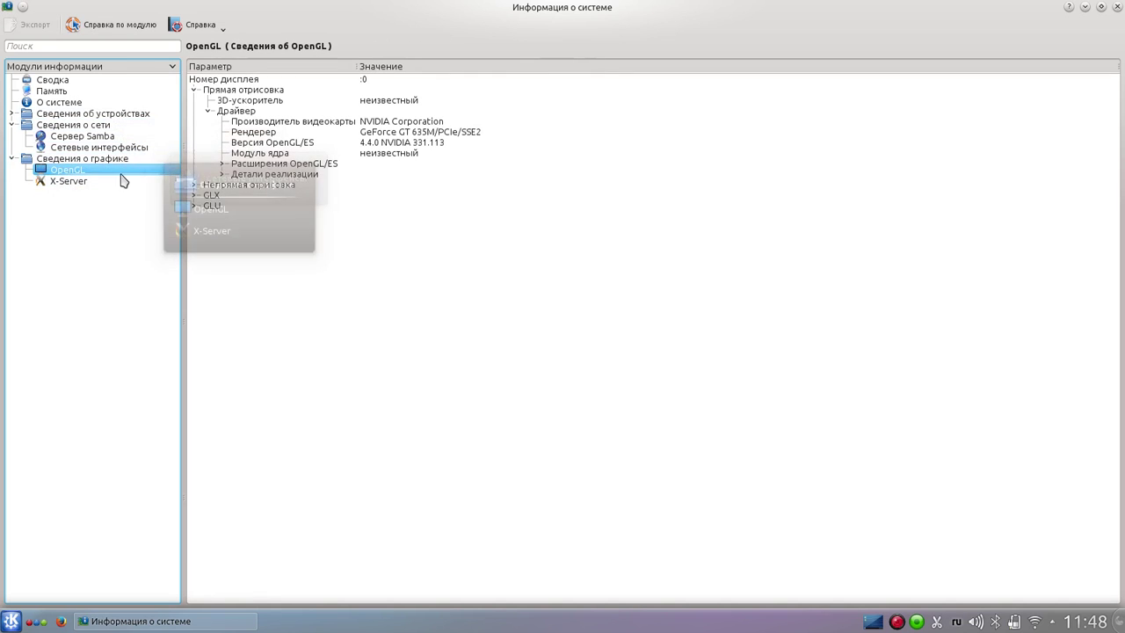
left_click(91, 181)
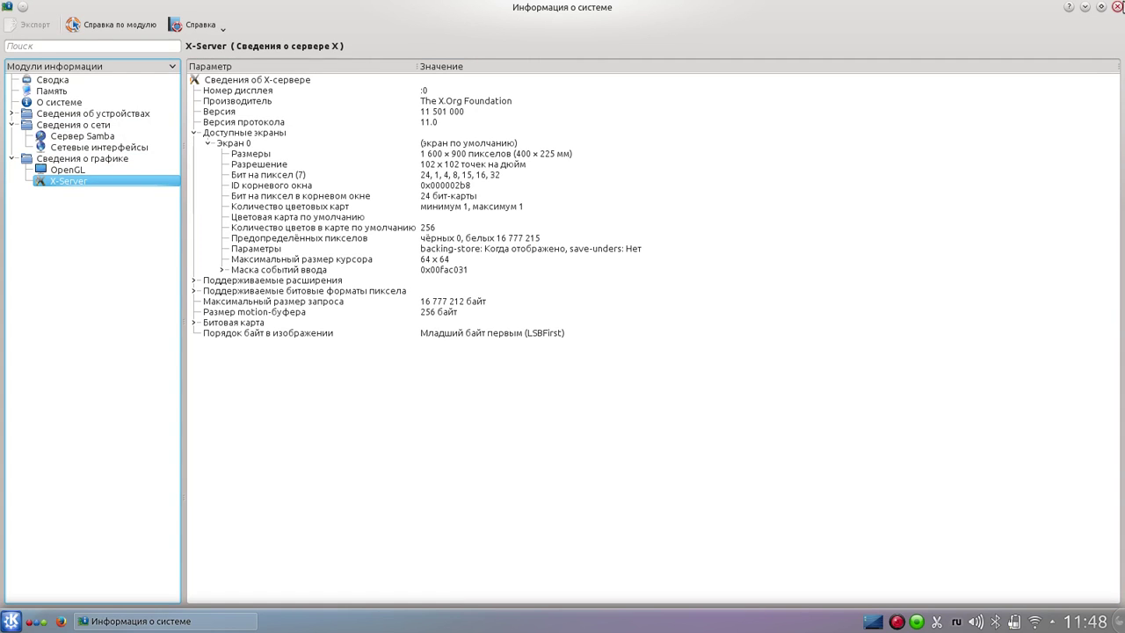
left_click(1117, 7)
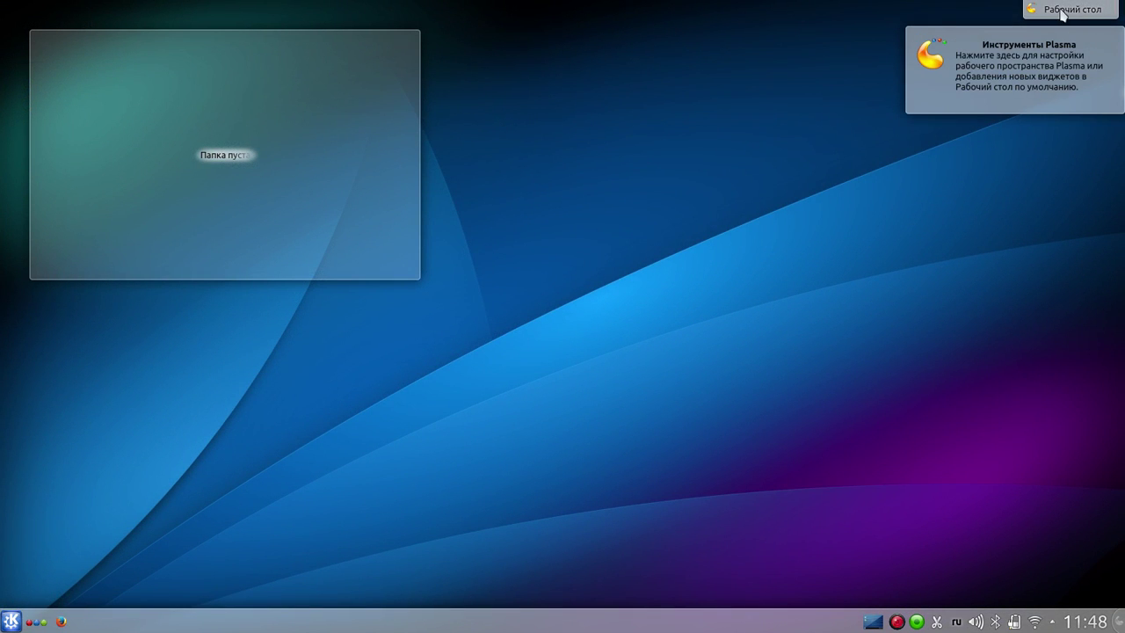
- Open the calculator KCalc from the Служебные applications
left_click(10, 621)
left_click(84, 578)
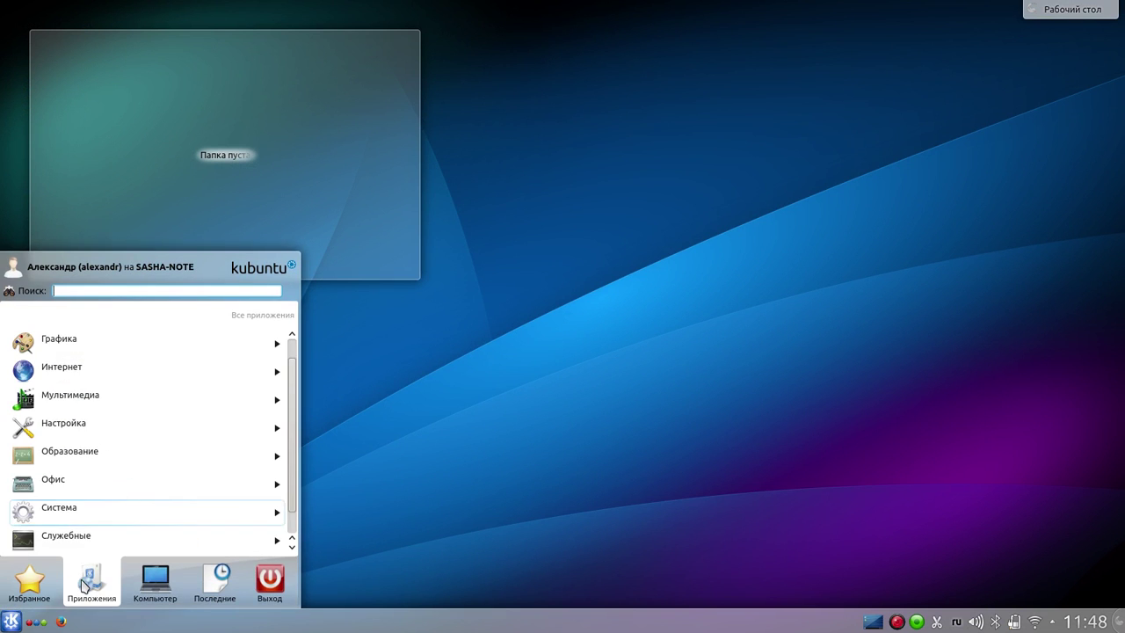
scroll(63, 525, "down", 1)
left_click(66, 508)
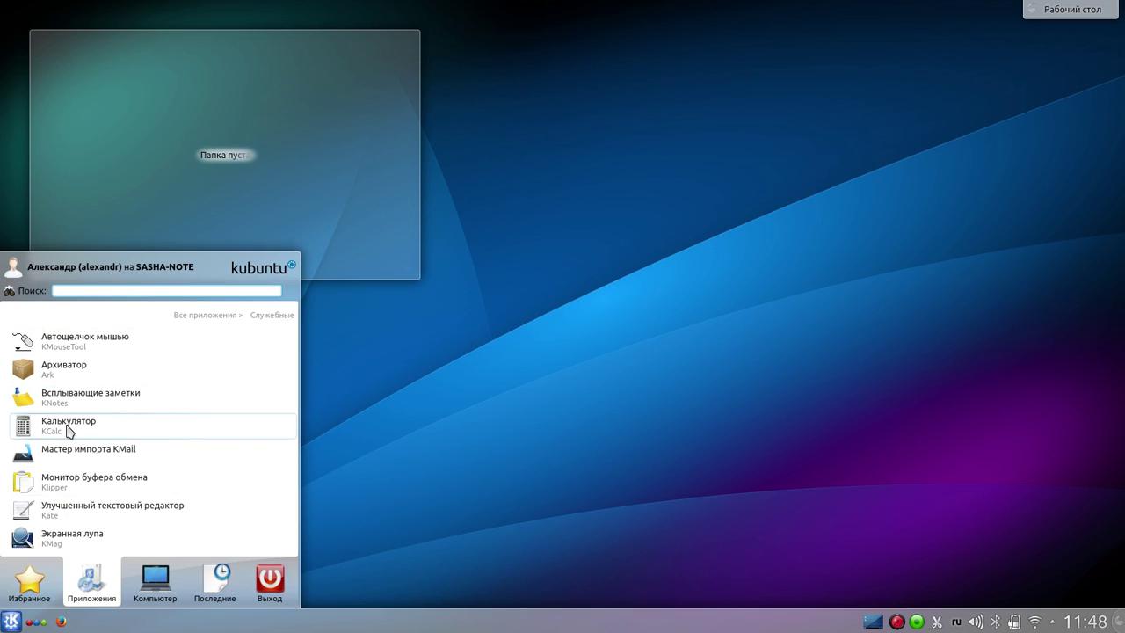
left_click(70, 429)
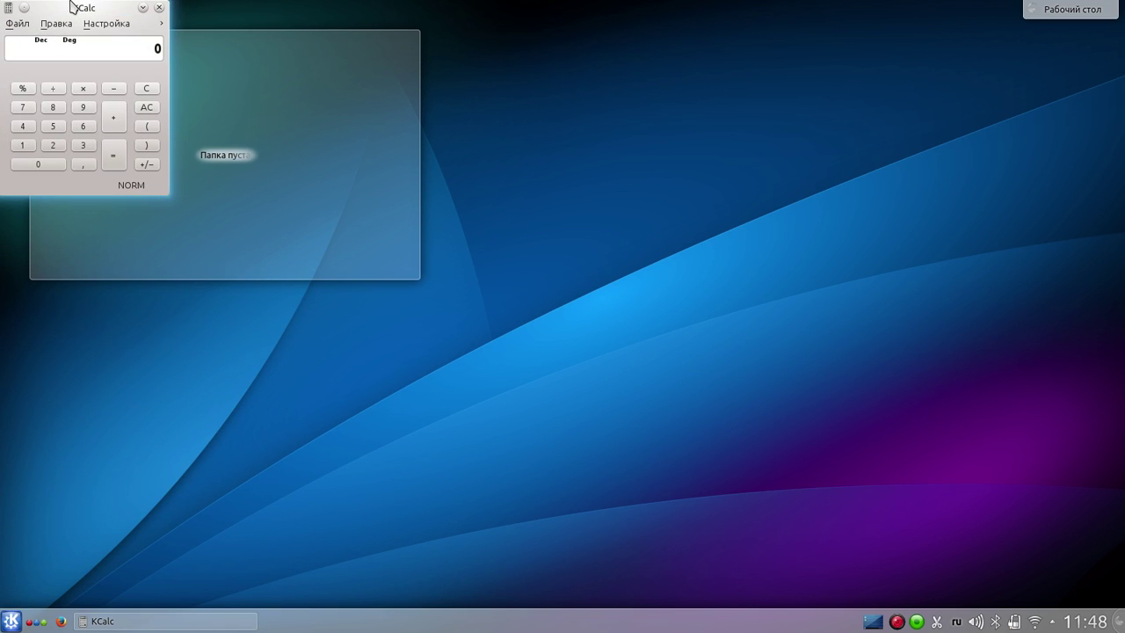
- Switch KCalc to Инженерный режим, try its Shift function, and close the calculator
left_click(26, 23)
mouse_move(44, 24)
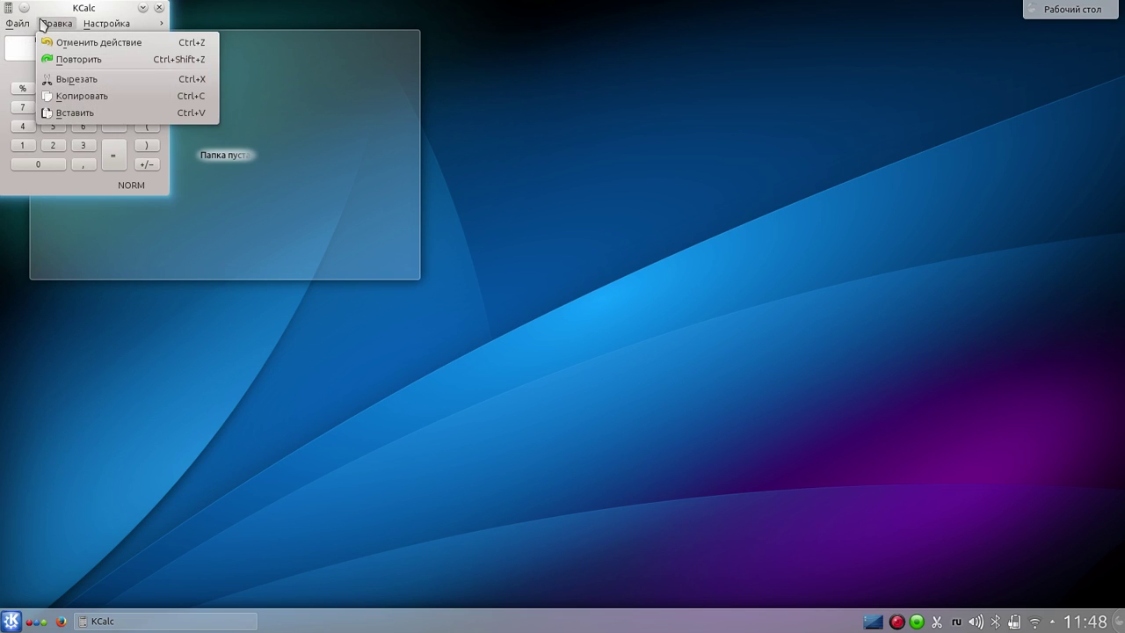
mouse_move(95, 25)
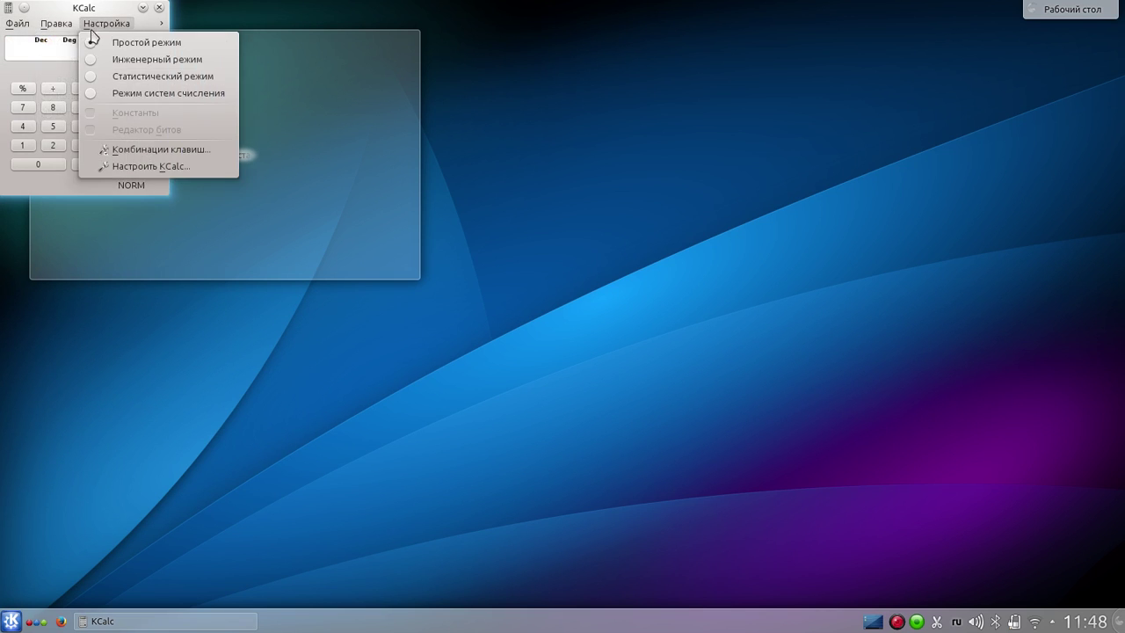
left_click(117, 63)
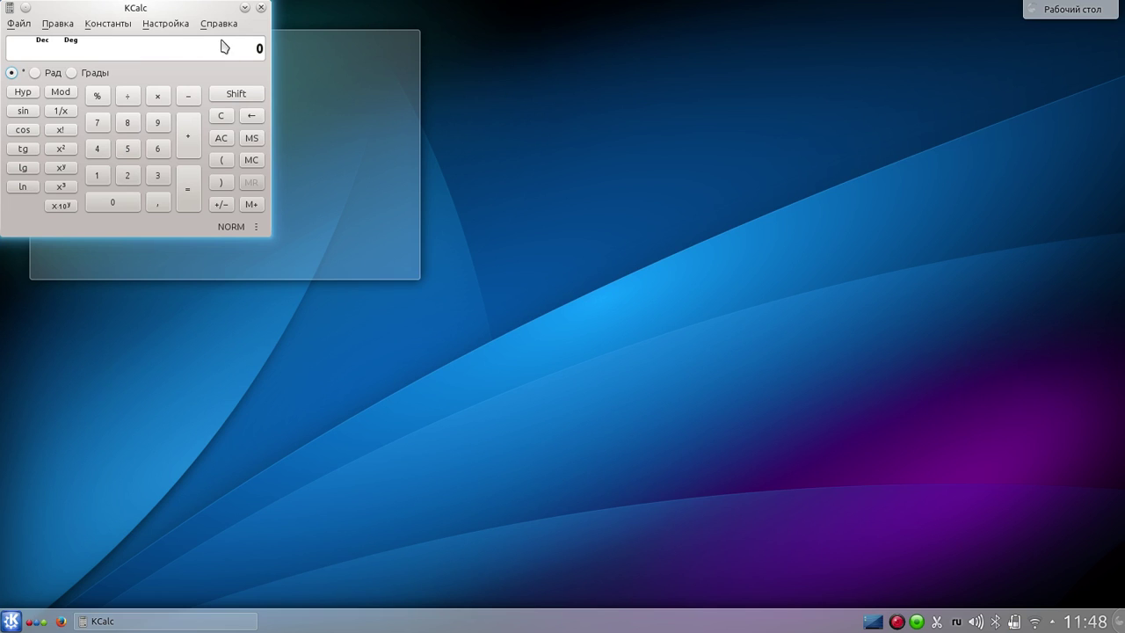
left_click(250, 95)
left_click(247, 95)
left_click(260, 8)
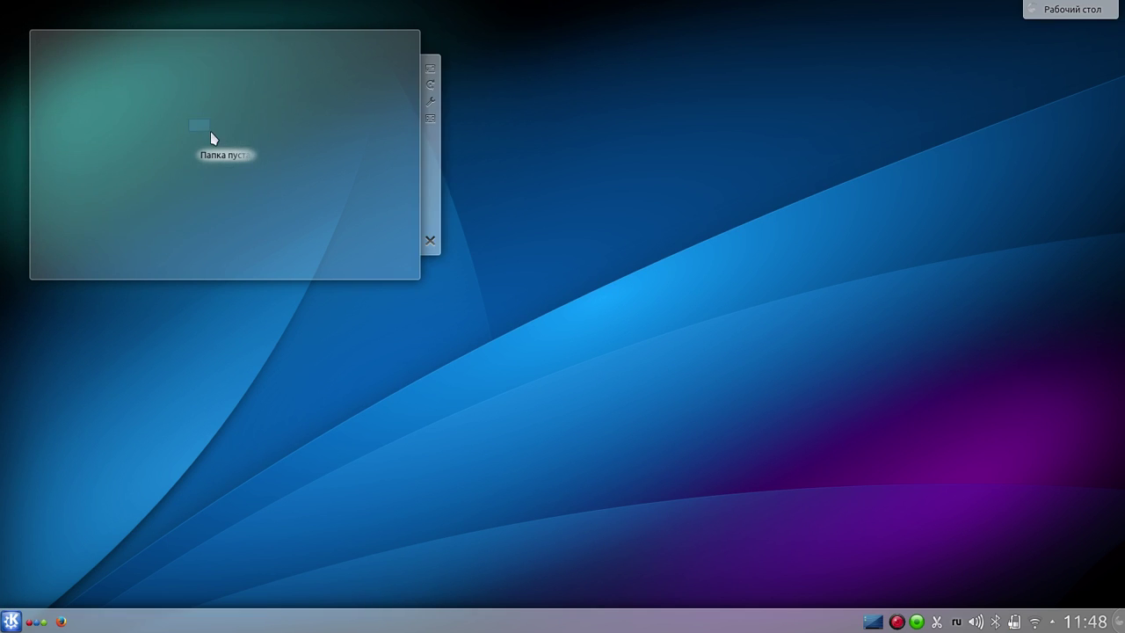
- Open Редактор разделов from the Система applications and authorize it with the administrator password
left_click(10, 621)
left_click(81, 597)
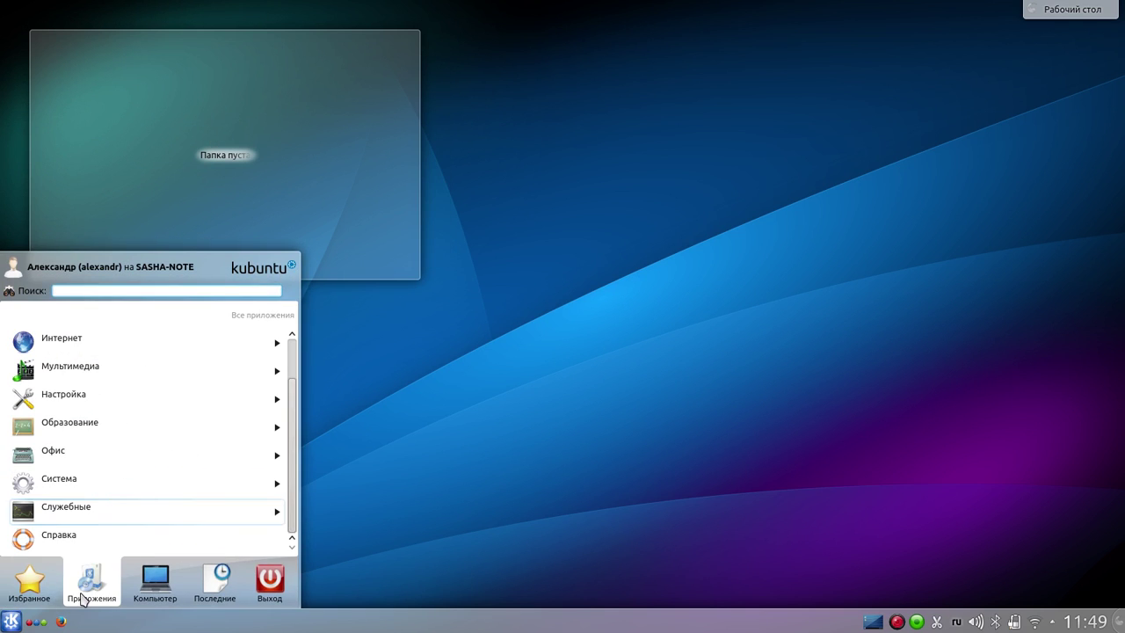
left_click(74, 480)
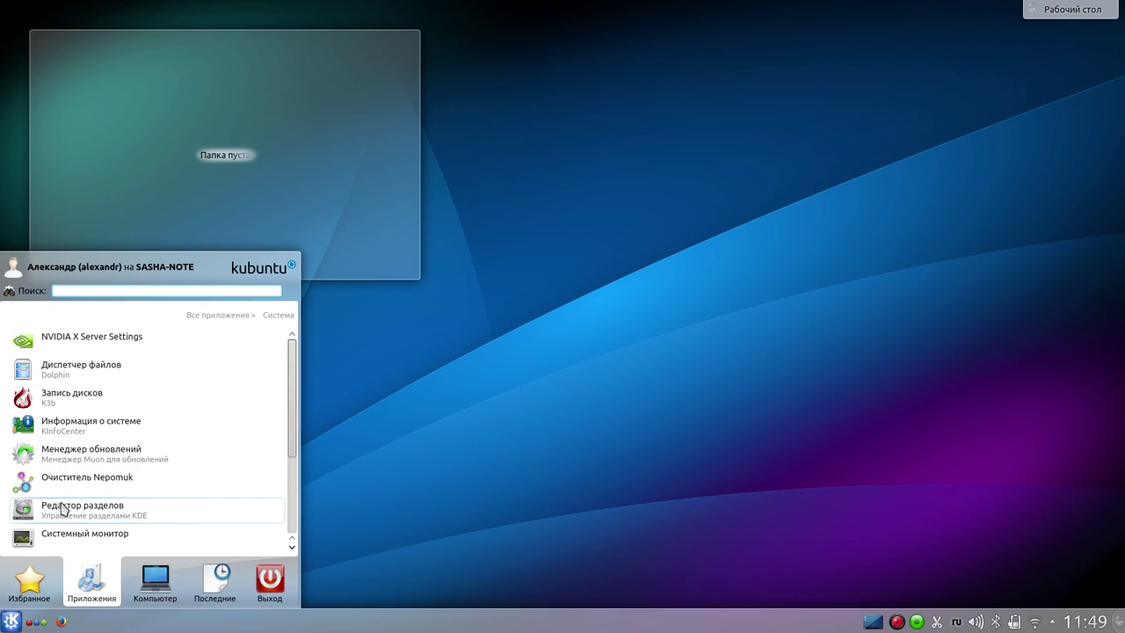
left_click(96, 508)
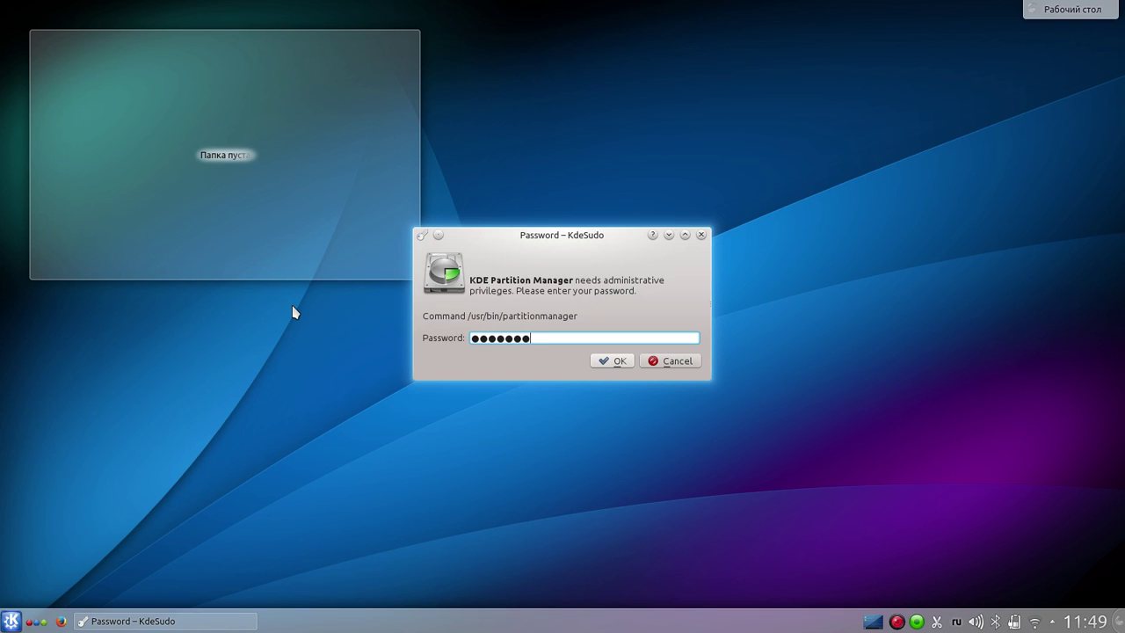
key("Return")
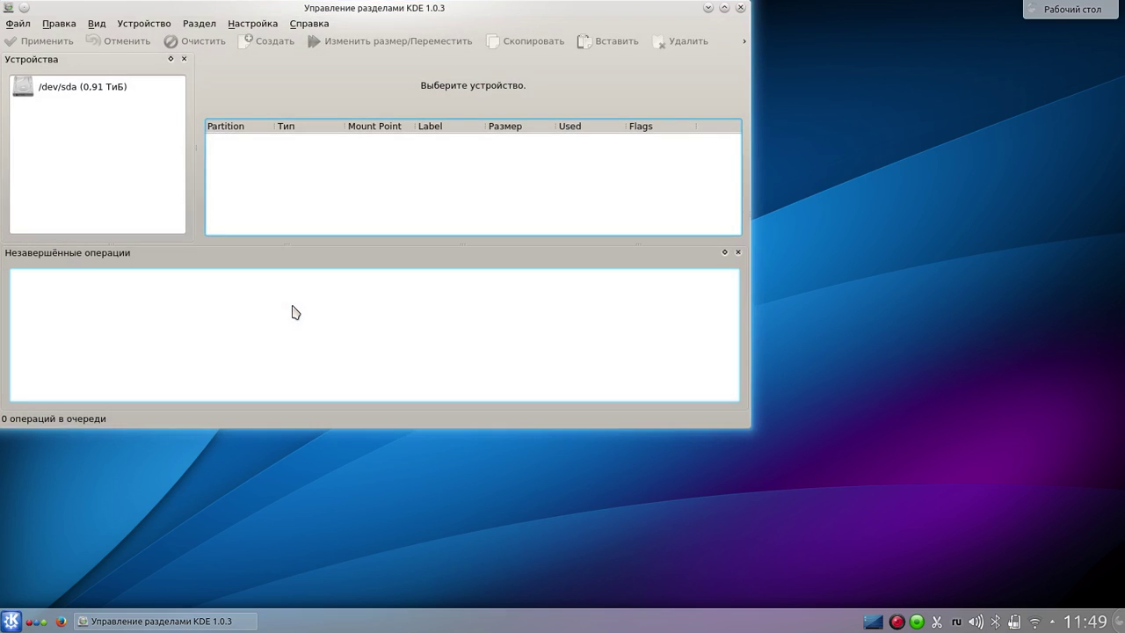
- Maximize the partition manager, examine the partitions of /dev/sda, and close the window
left_click(66, 87)
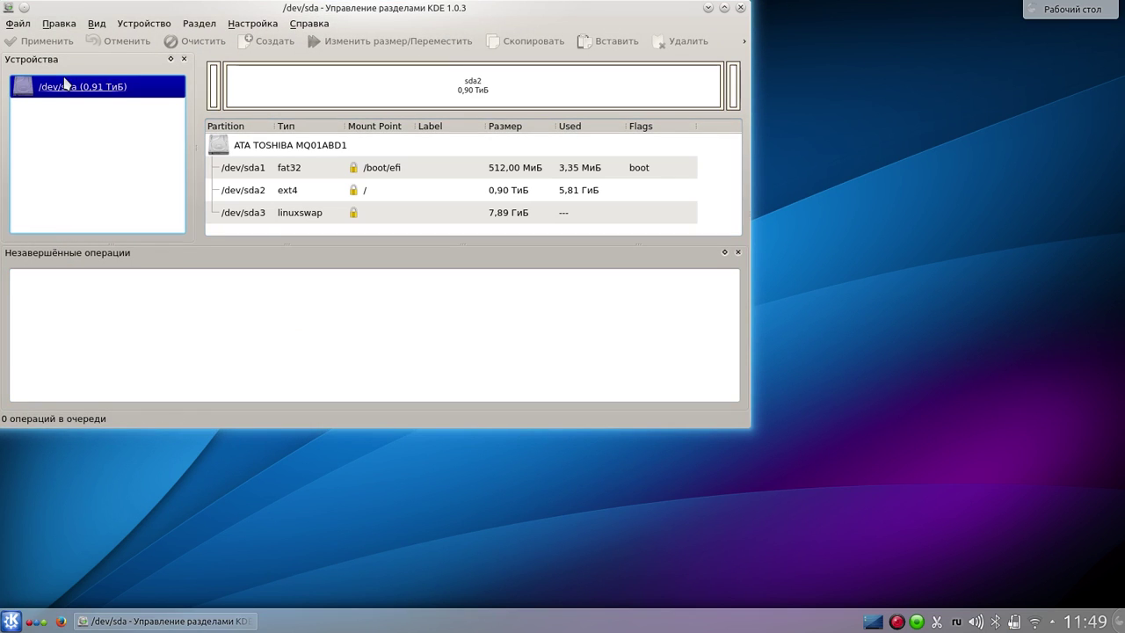
double_click(143, 9)
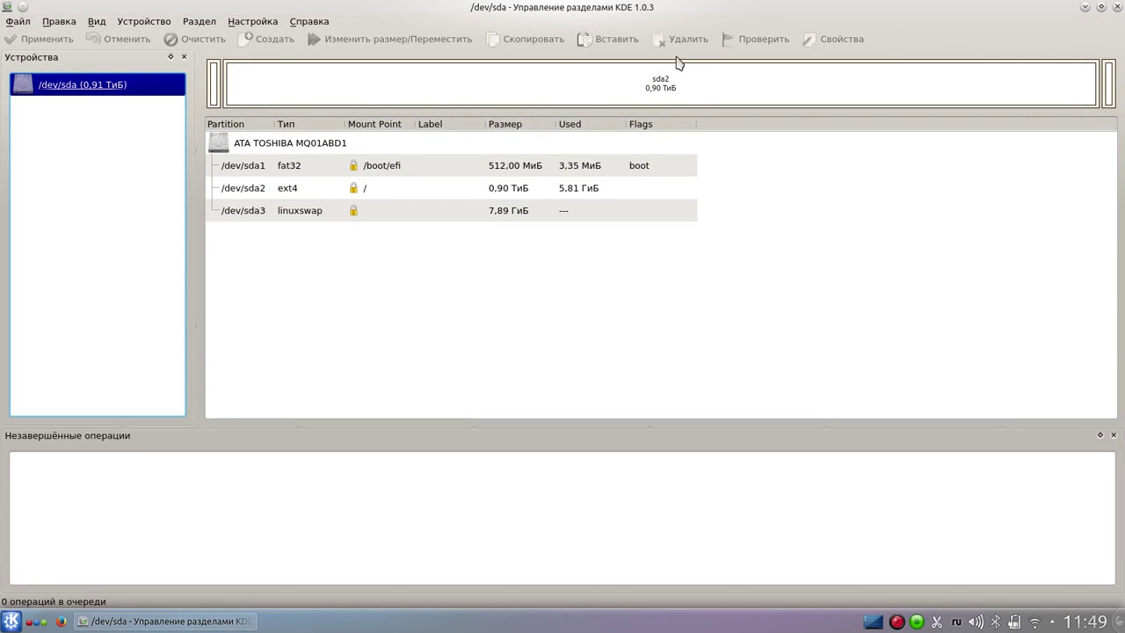
left_click(301, 166)
left_click(643, 168)
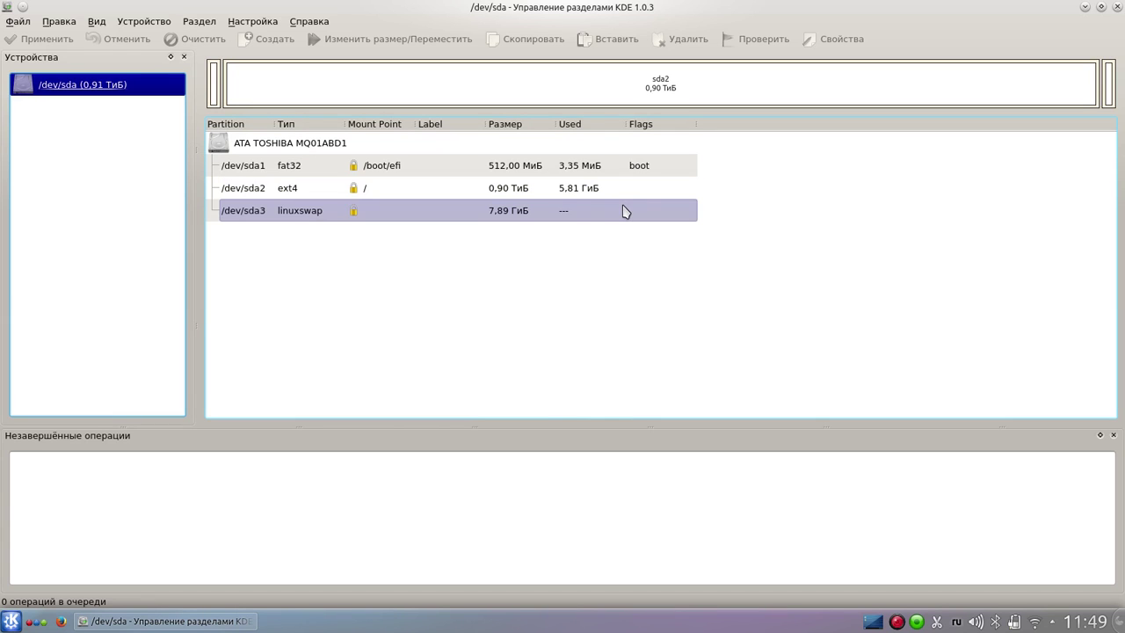
left_click(1117, 8)
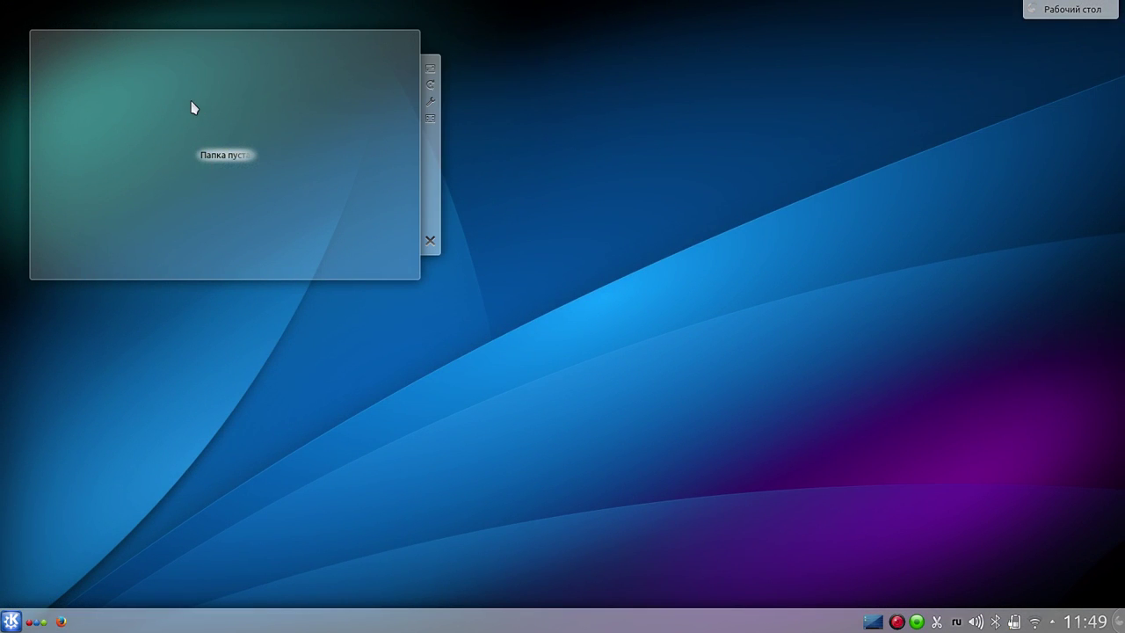
left_click_drag(174, 102, 288, 214)
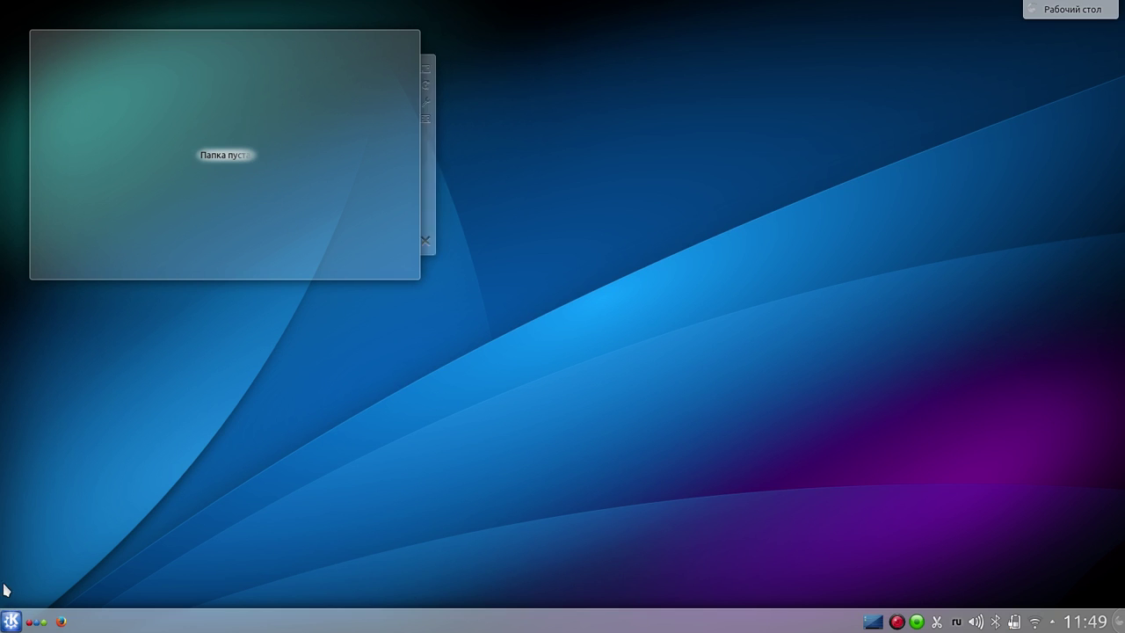
- Open the archiver Ark from the Служебные applications, view its empty window, and close it
left_click(10, 620)
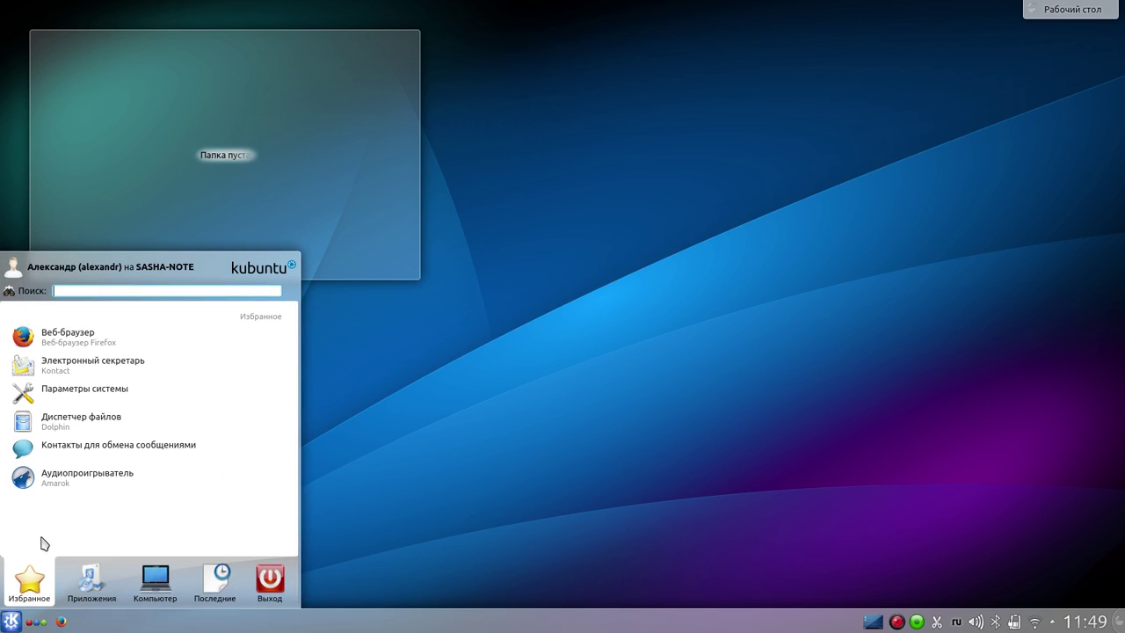
mouse_move(92, 571)
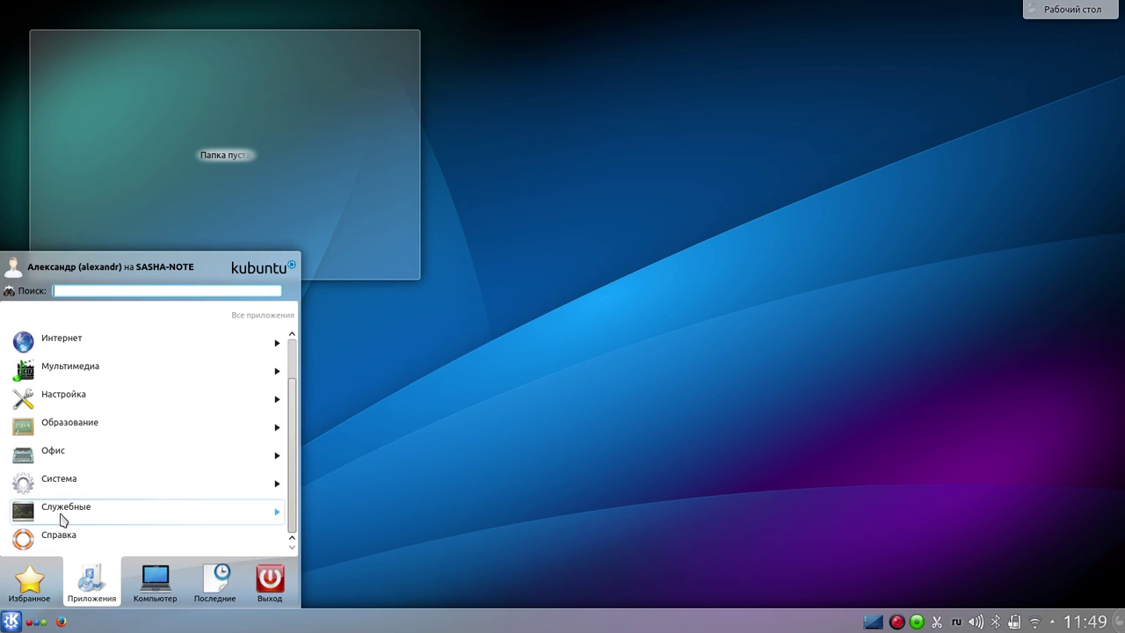
left_click(63, 513)
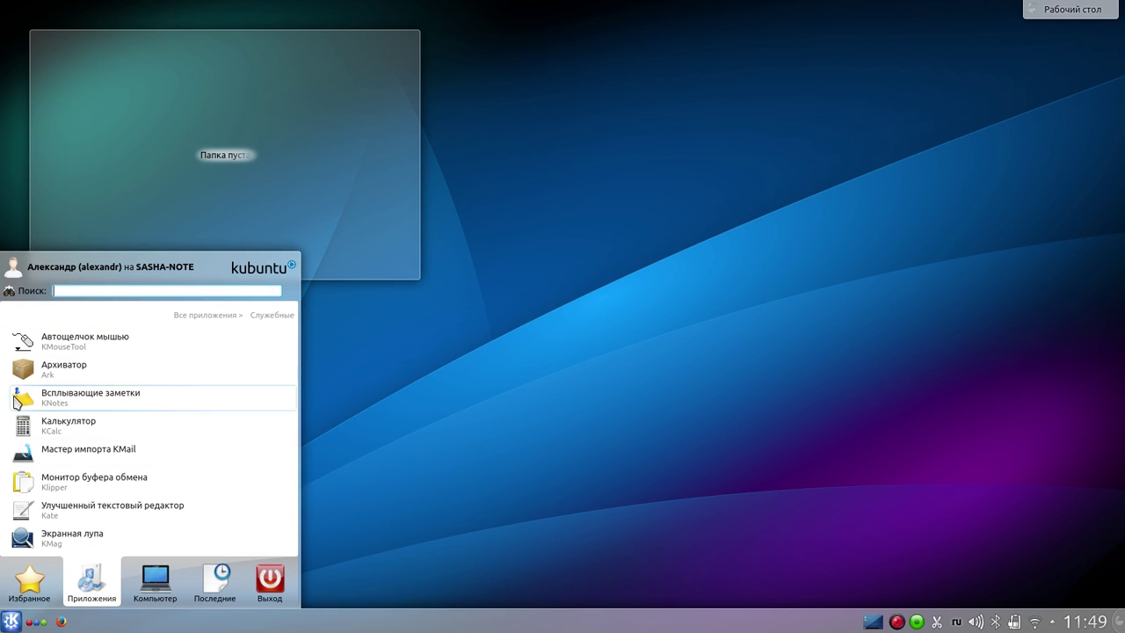
left_click(60, 374)
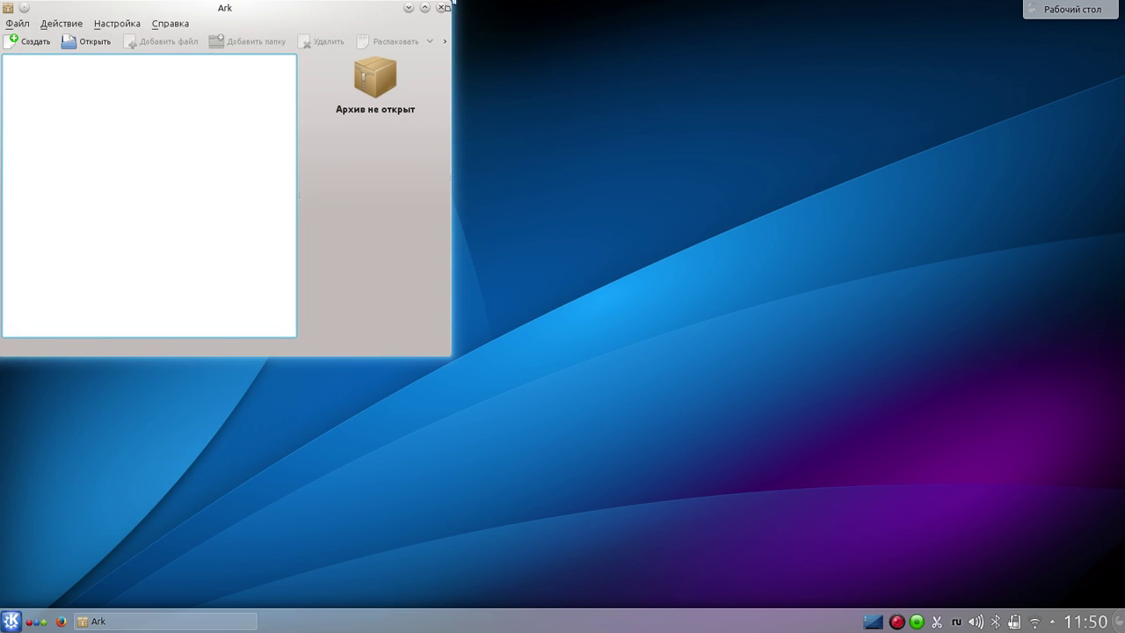
left_click(442, 8)
- Open Обзор программ Muon, switch the keyboard layout to US, and search the software catalogue for "ark"
left_click(12, 620)
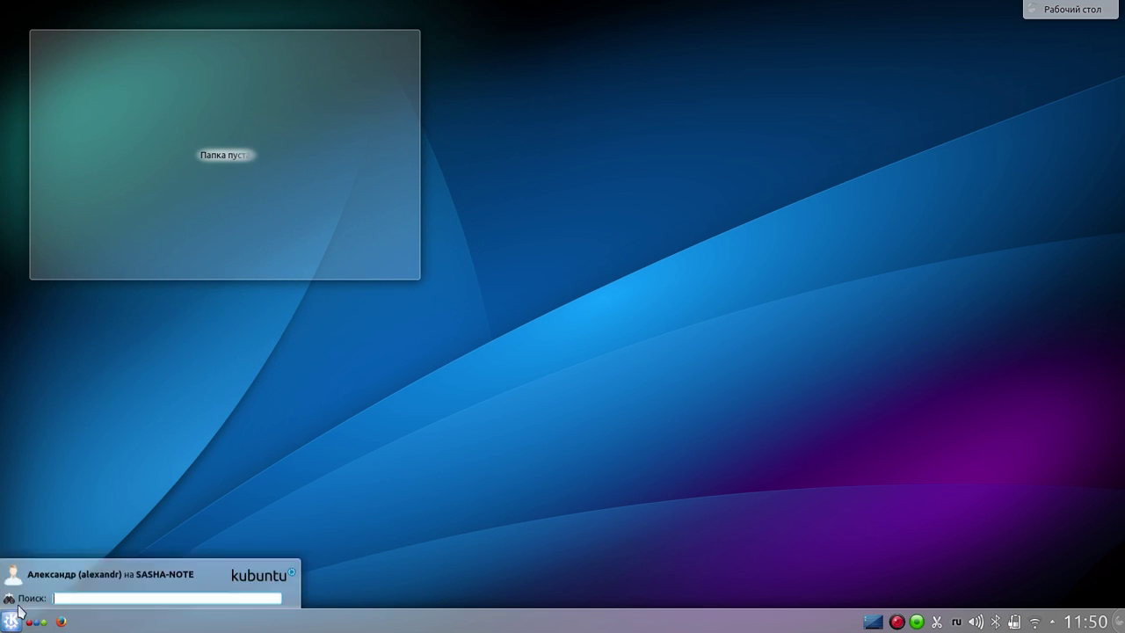
left_click(155, 590)
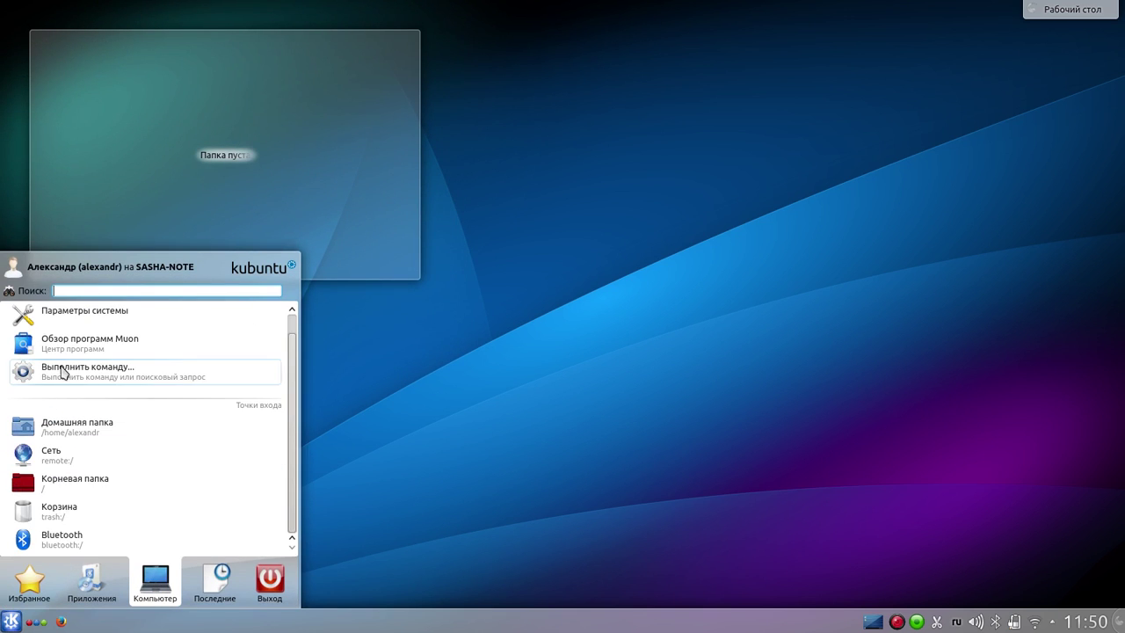
left_click(93, 346)
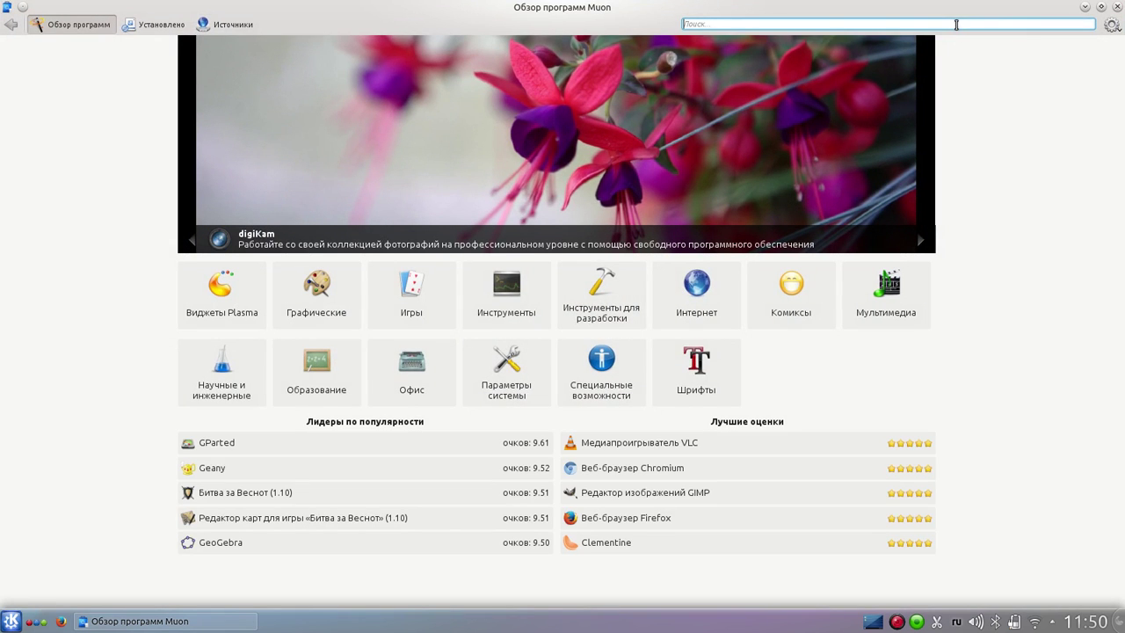
key("alt+shift")
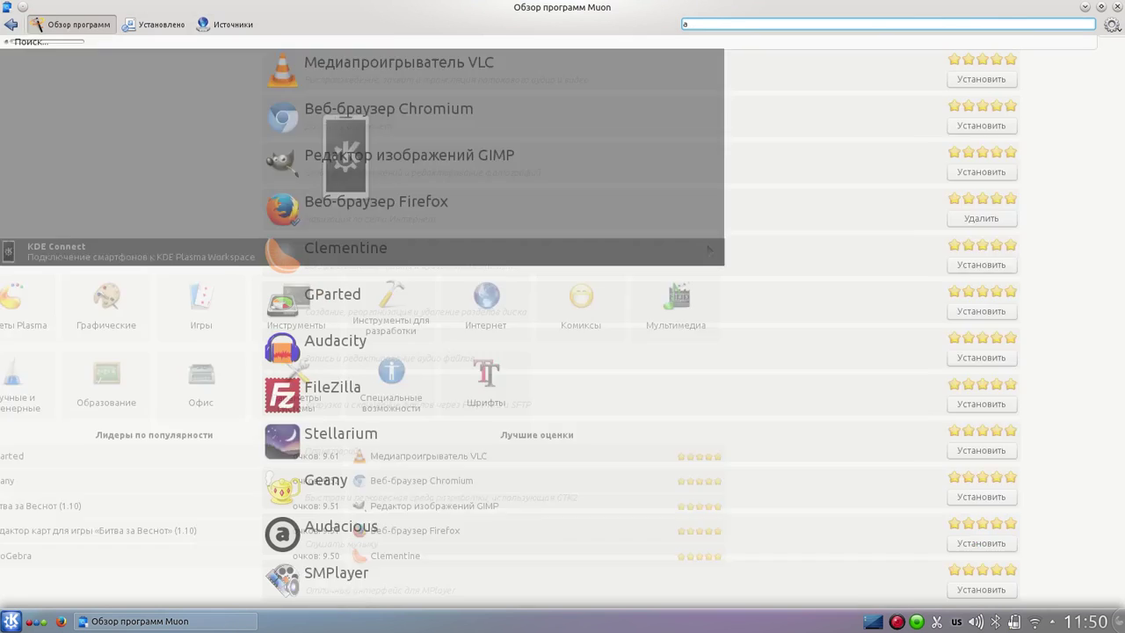
type("rk")
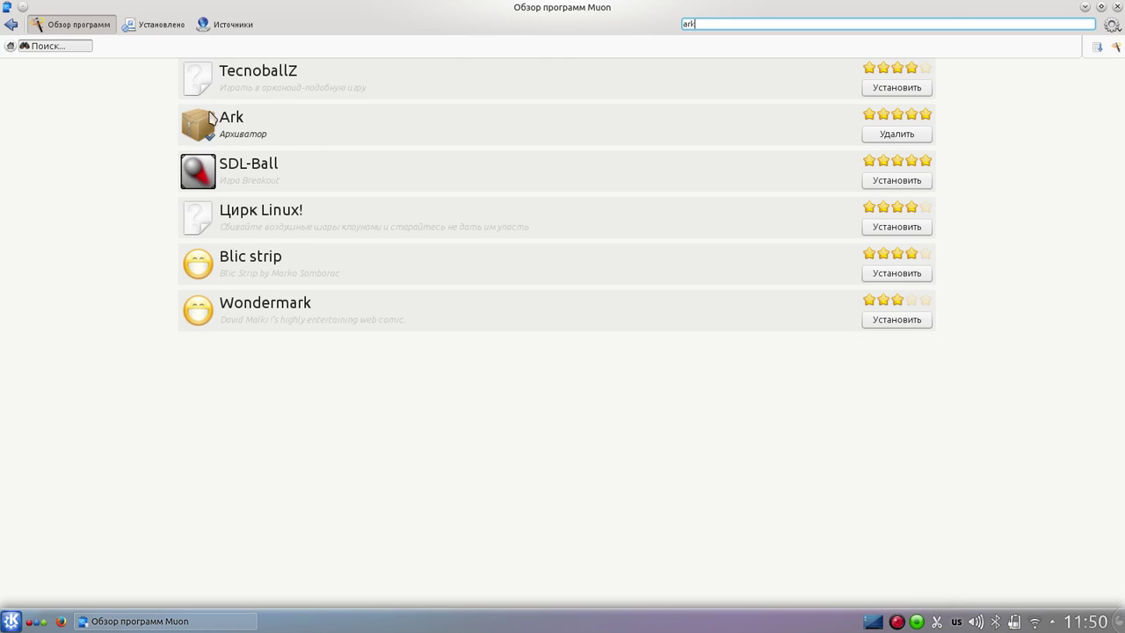
- Open Ark's page, select the add-ons rar, unrar and unrar-free, and install them, authorizing with the administrator password
left_click(329, 132)
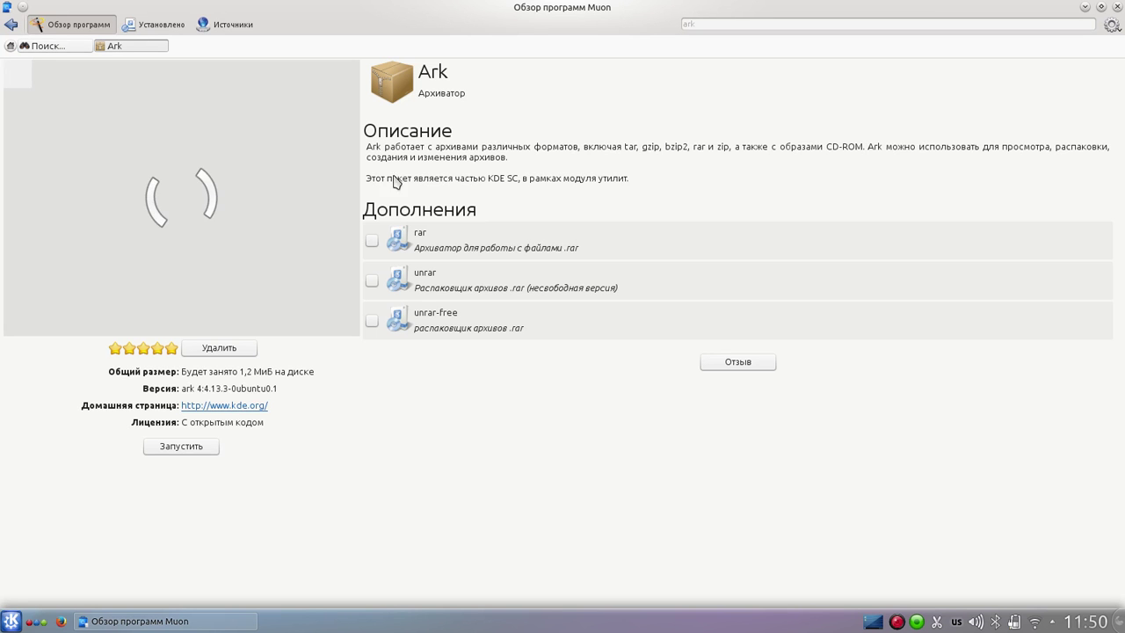
left_click(372, 241)
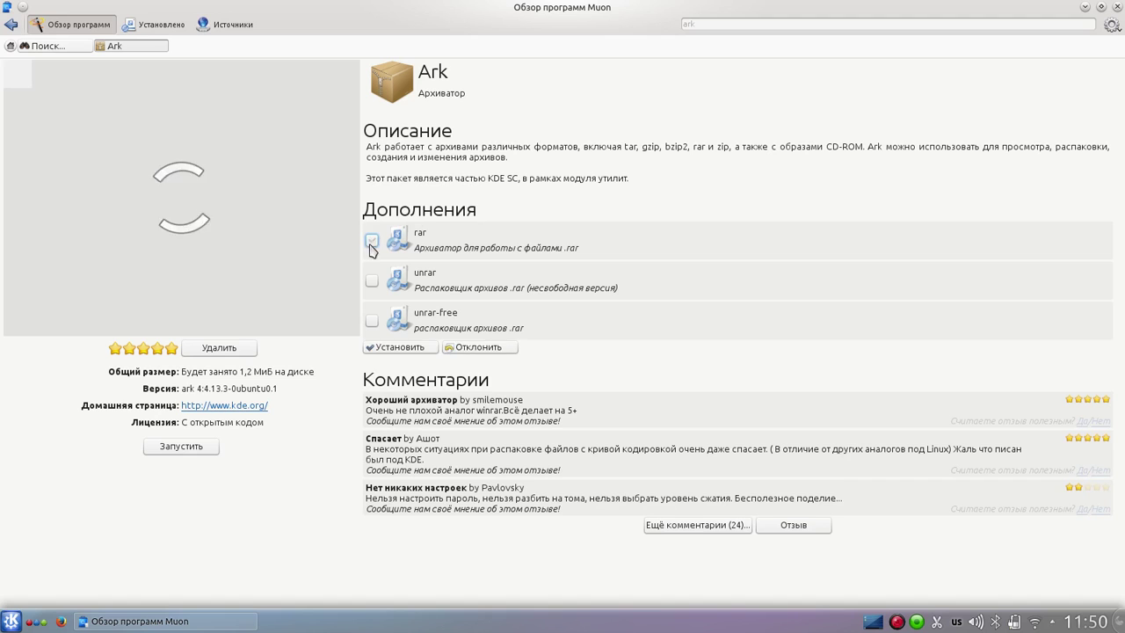
left_click(372, 320)
left_click(395, 348)
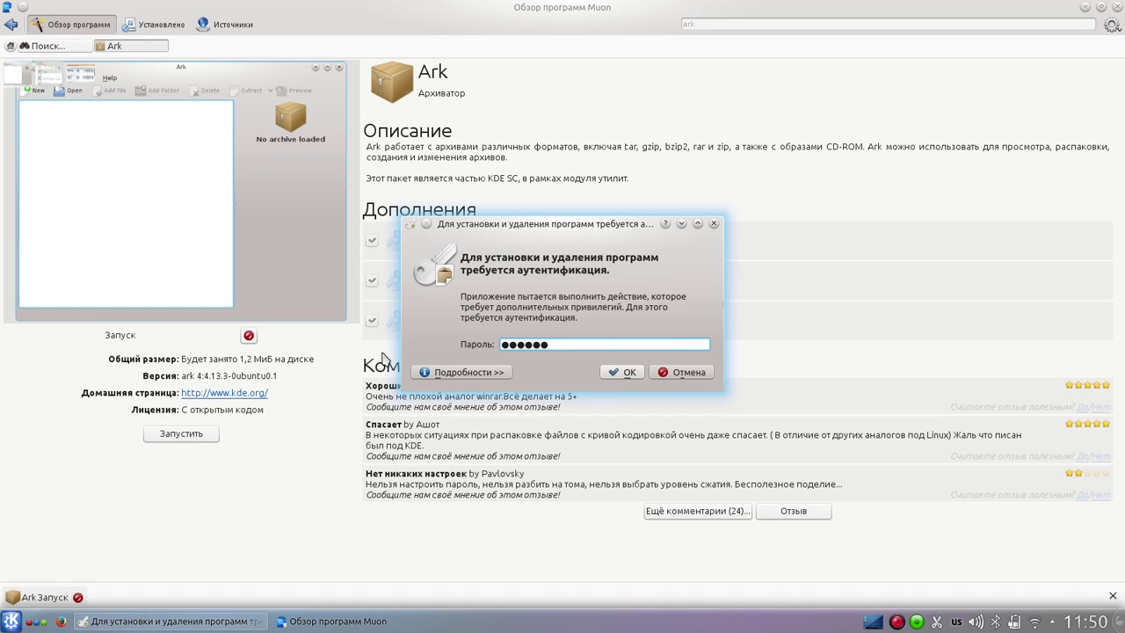
key("Return")
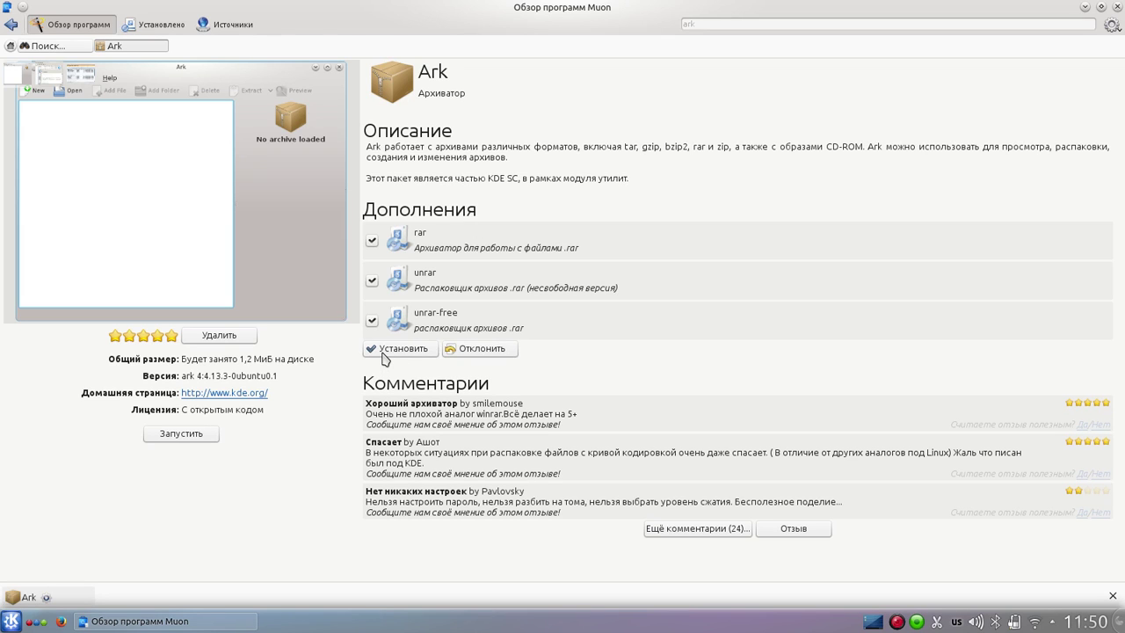
- Go back to the start page of the software catalogue and close Обзор программ Muon
left_click(10, 24)
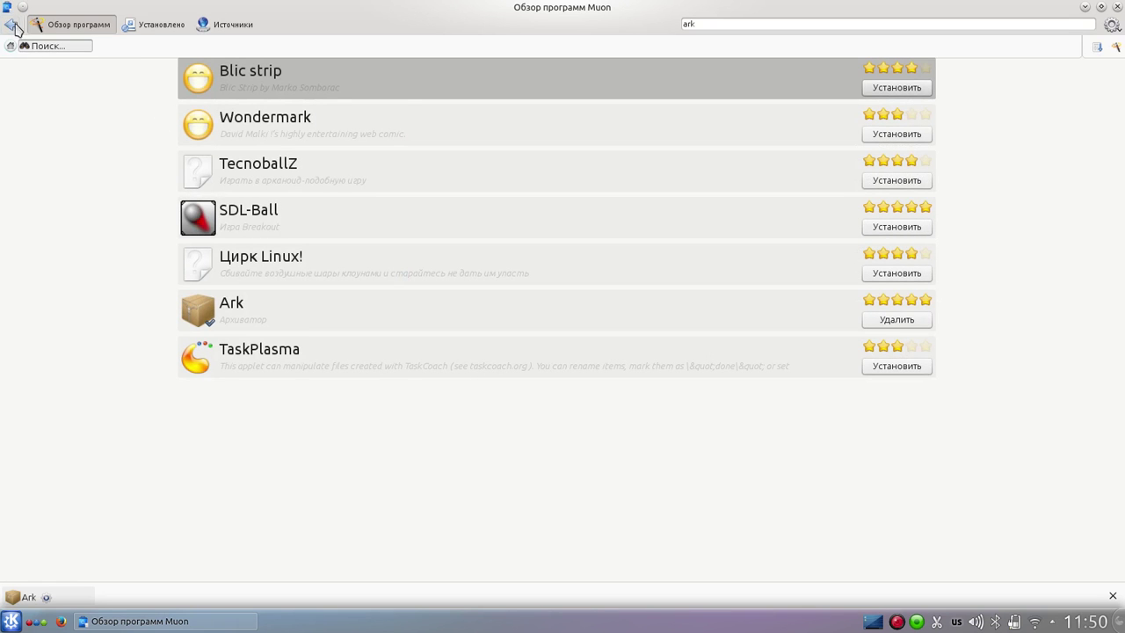
left_click(11, 26)
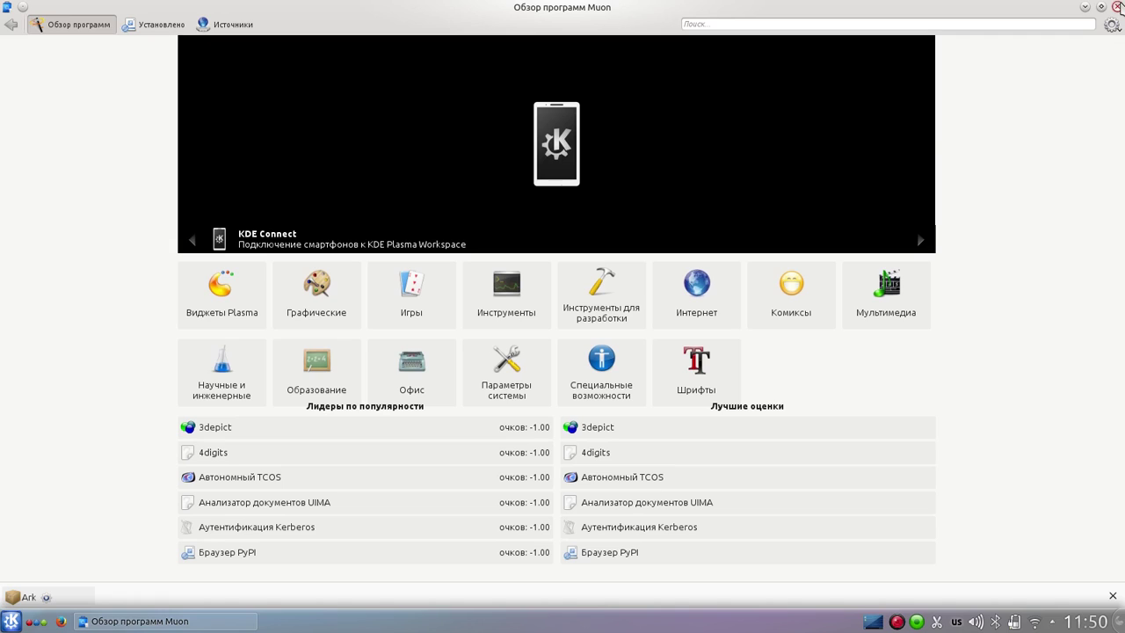
left_click(1116, 7)
- Open Терминал from the Система applications, run the command java, and close the terminal window
left_click(11, 621)
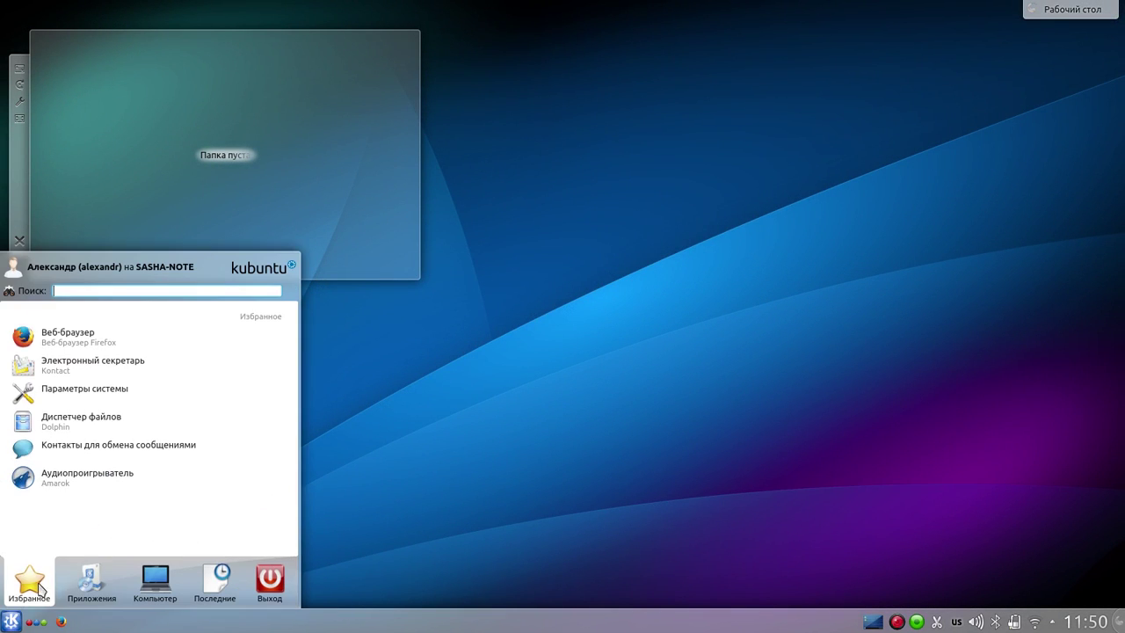
left_click(71, 580)
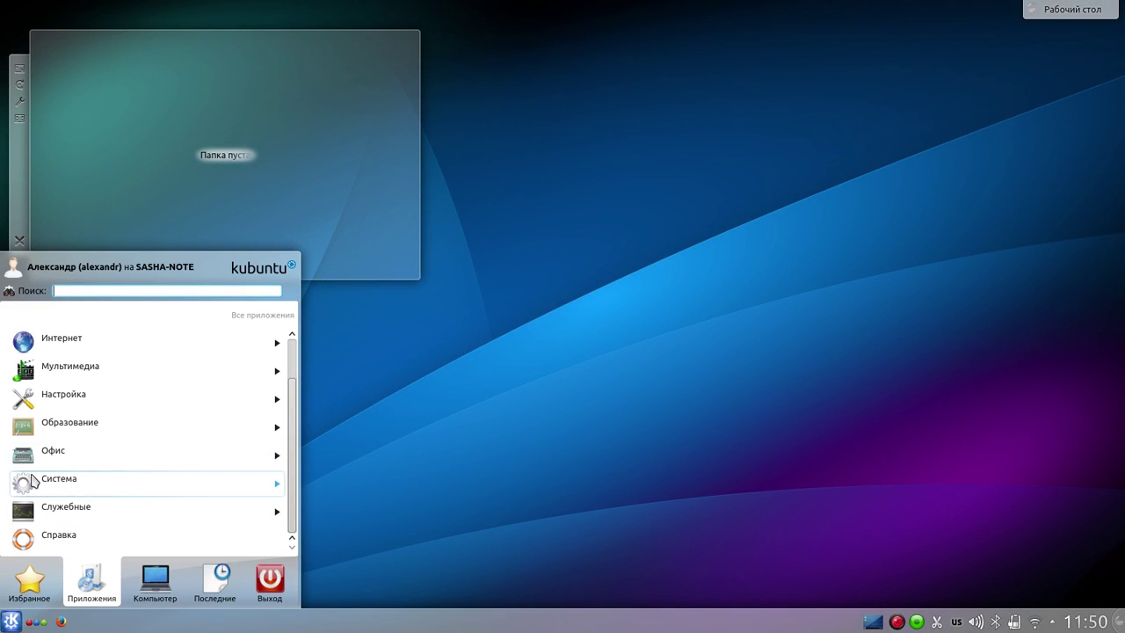
left_click(33, 480)
scroll(70, 483, "down", 3)
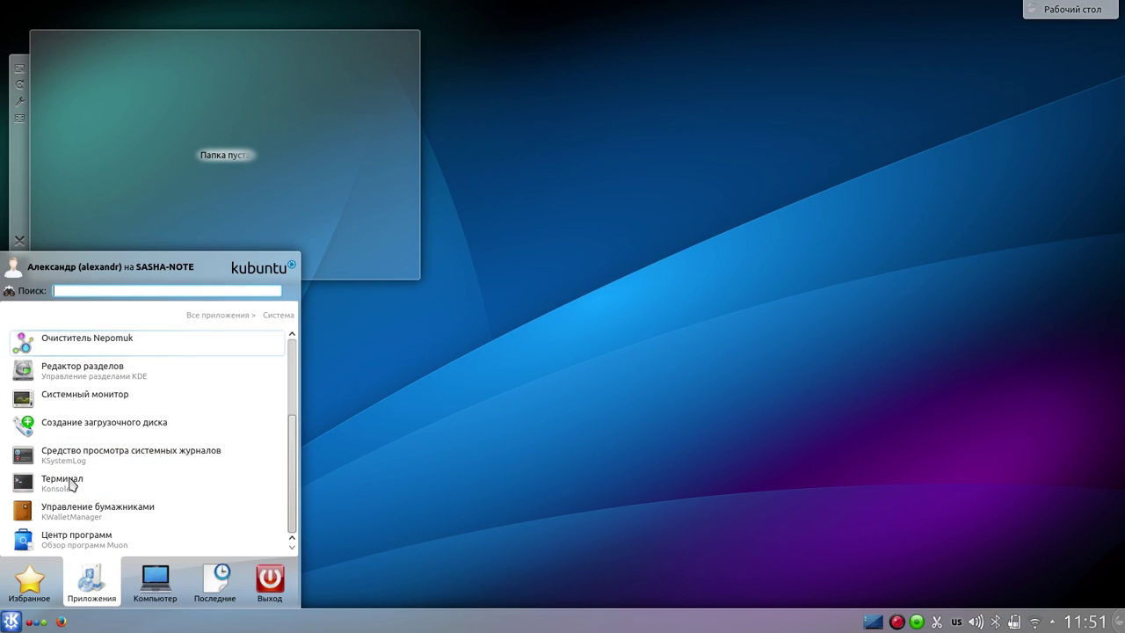
left_click(63, 483)
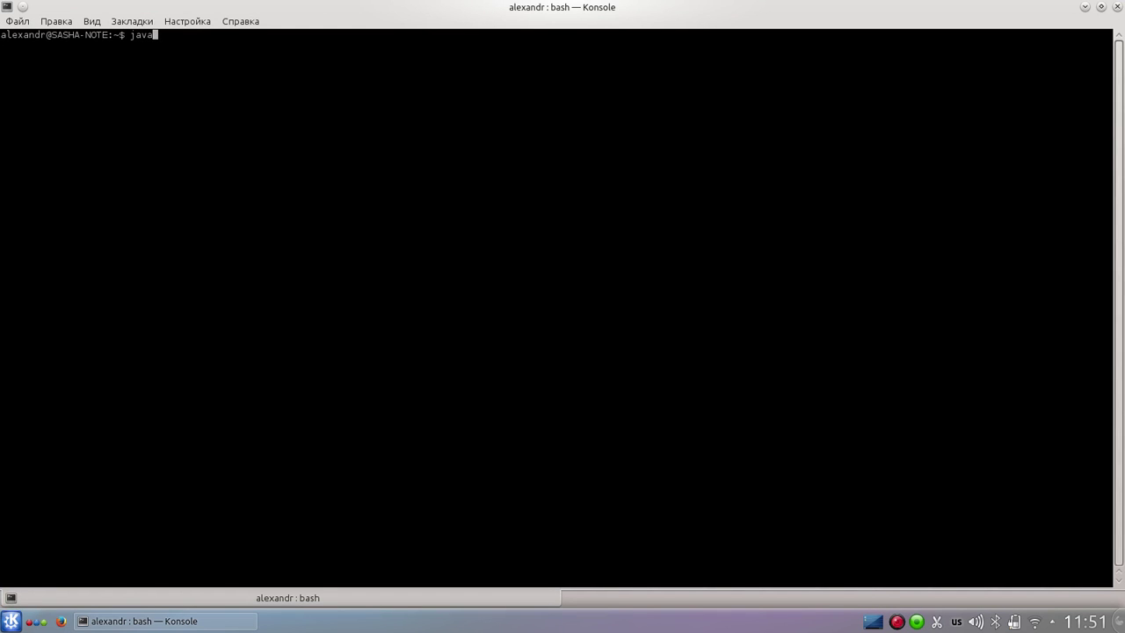
key("Return")
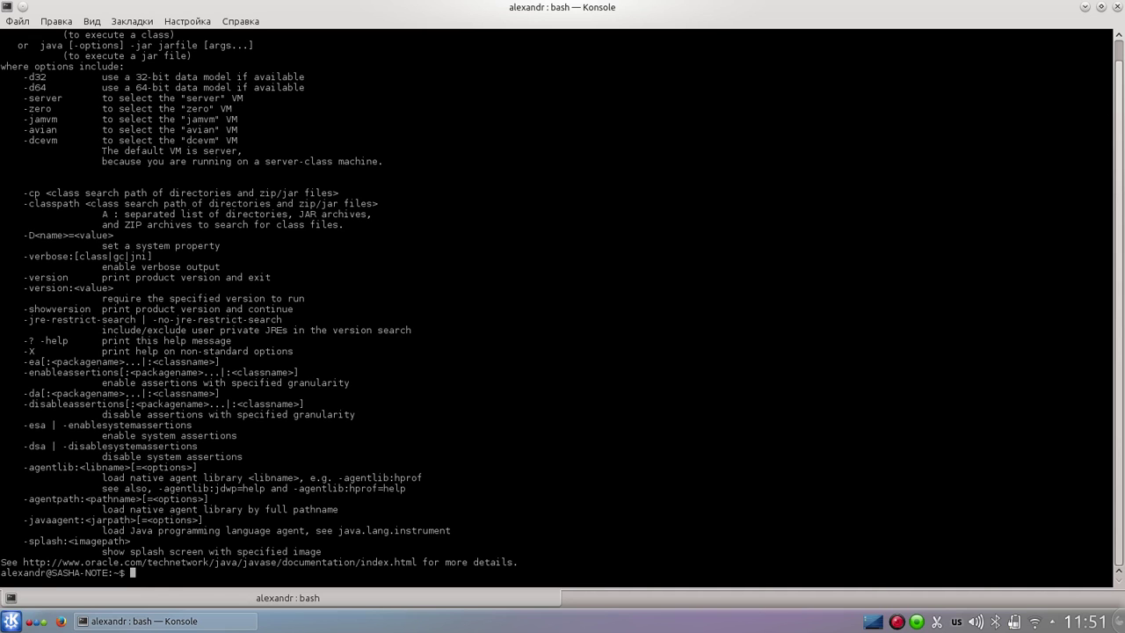
left_click(1114, 7)
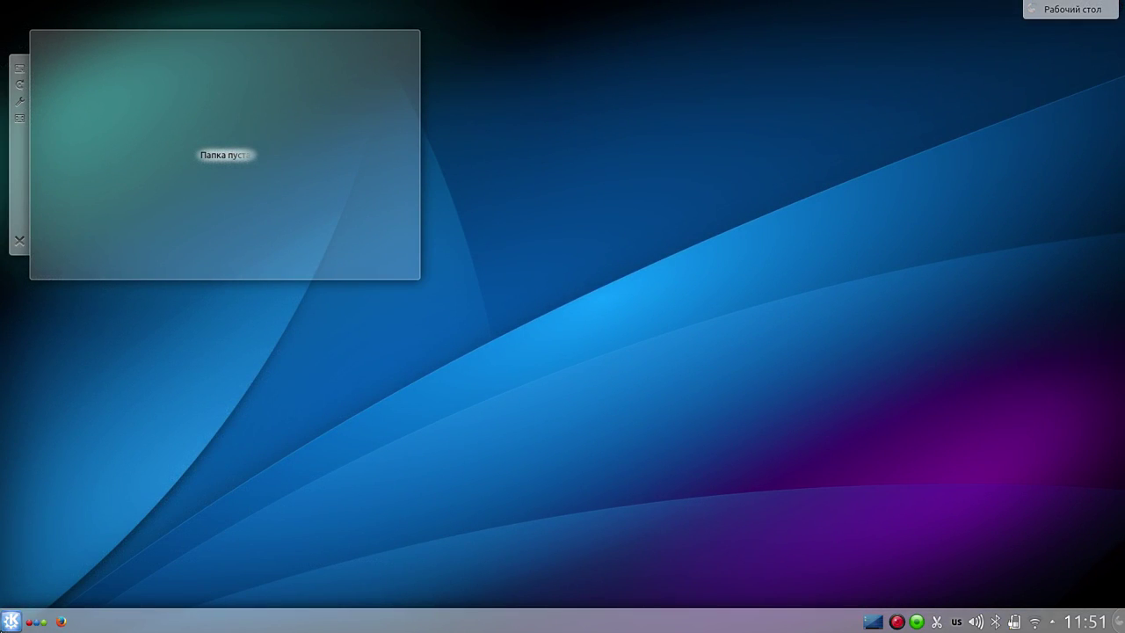
- Search the application launcher for "openj", open OpenJDK Java 7 Policy Tool, view its File commands, and close it
left_click(11, 620)
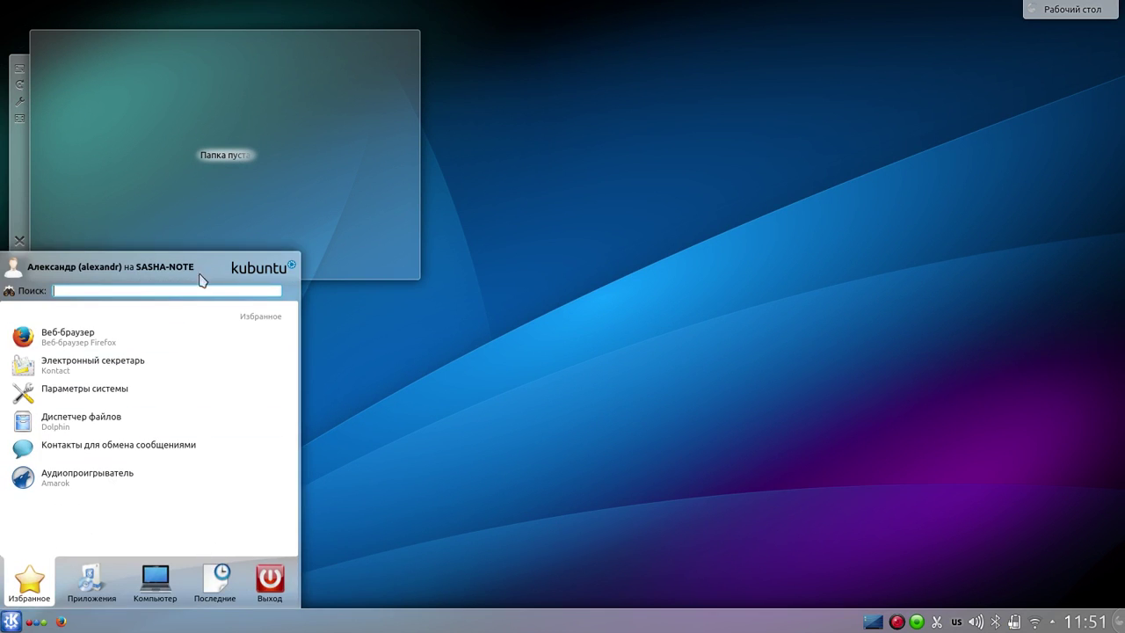
type("op")
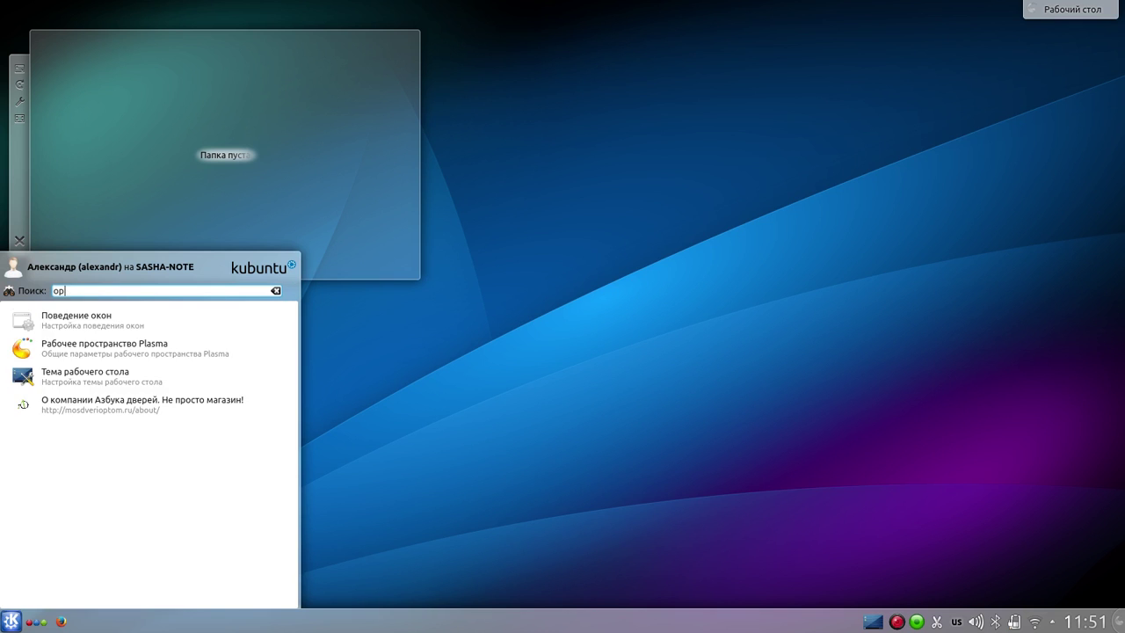
type("enj")
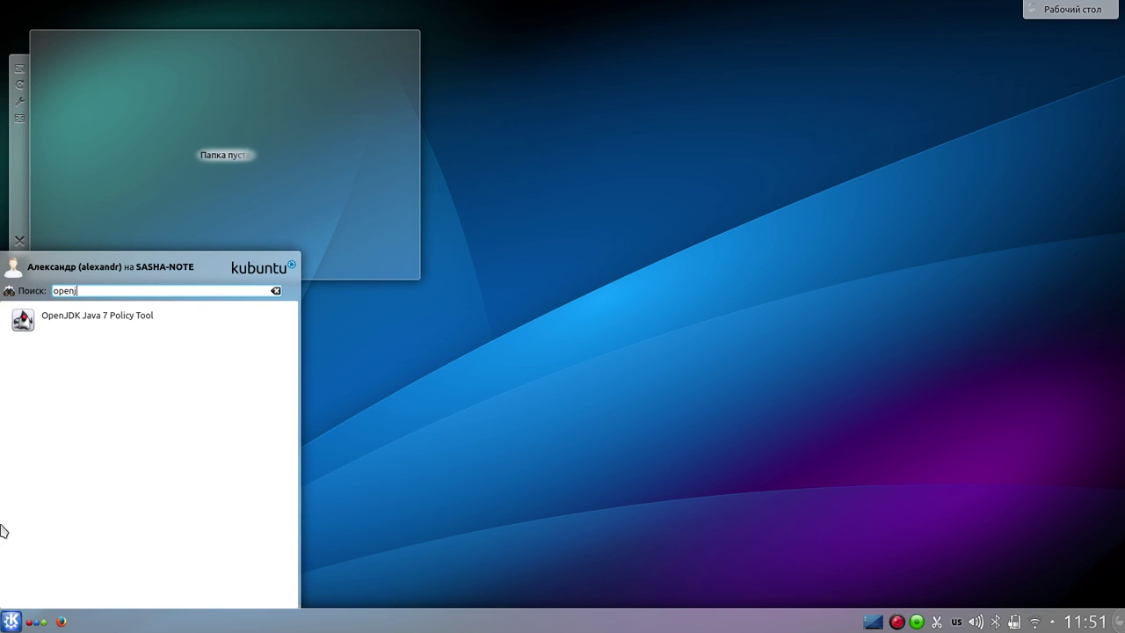
left_click(170, 326)
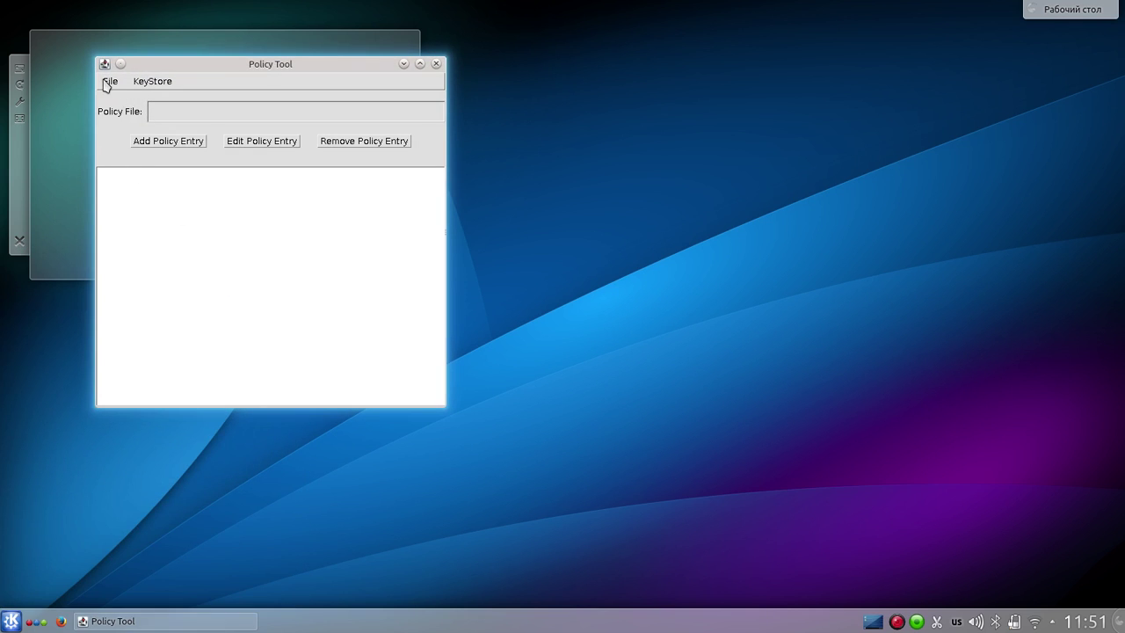
left_click(106, 83)
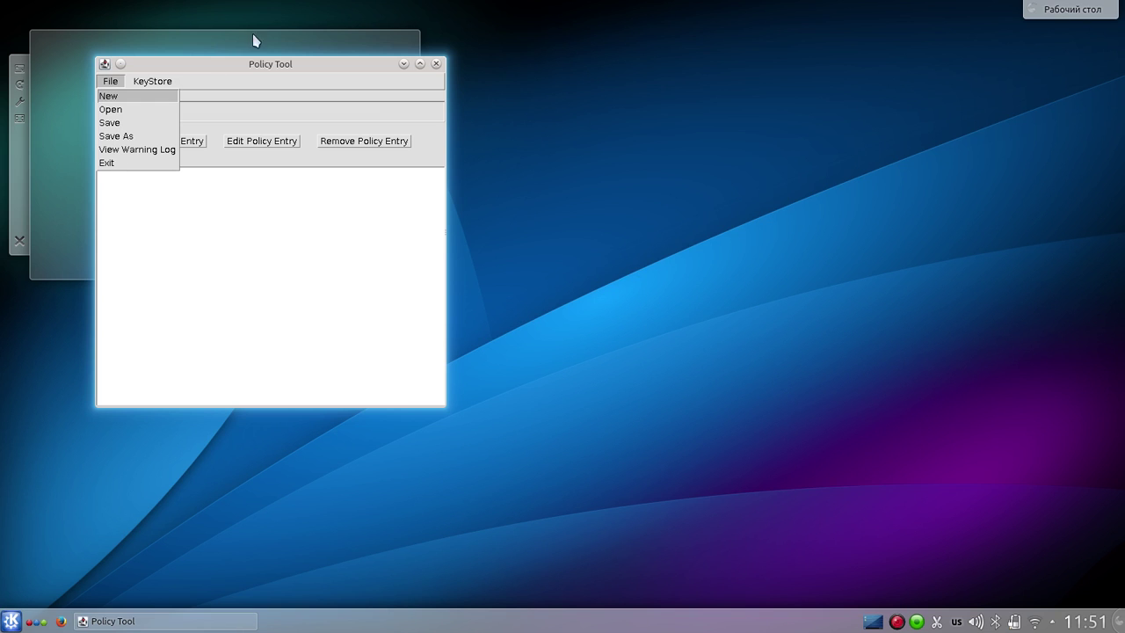
left_click(277, 62)
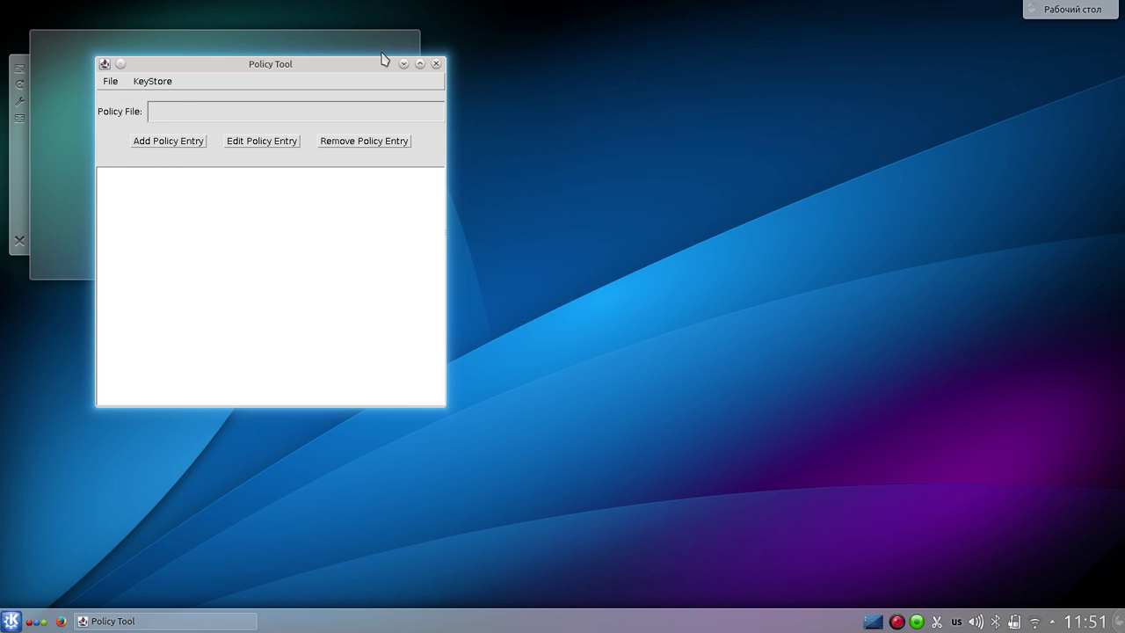
left_click(436, 63)
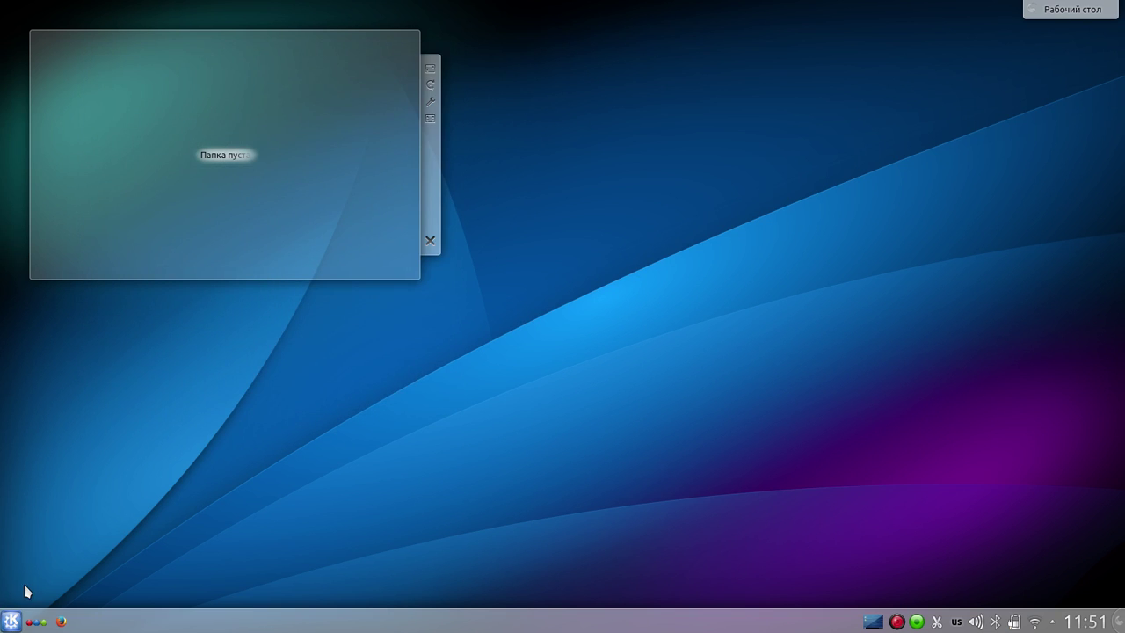
- Browse the Служебные and Система applications, open Очиститель Nepomuk to view its window, and close it
left_click(11, 621)
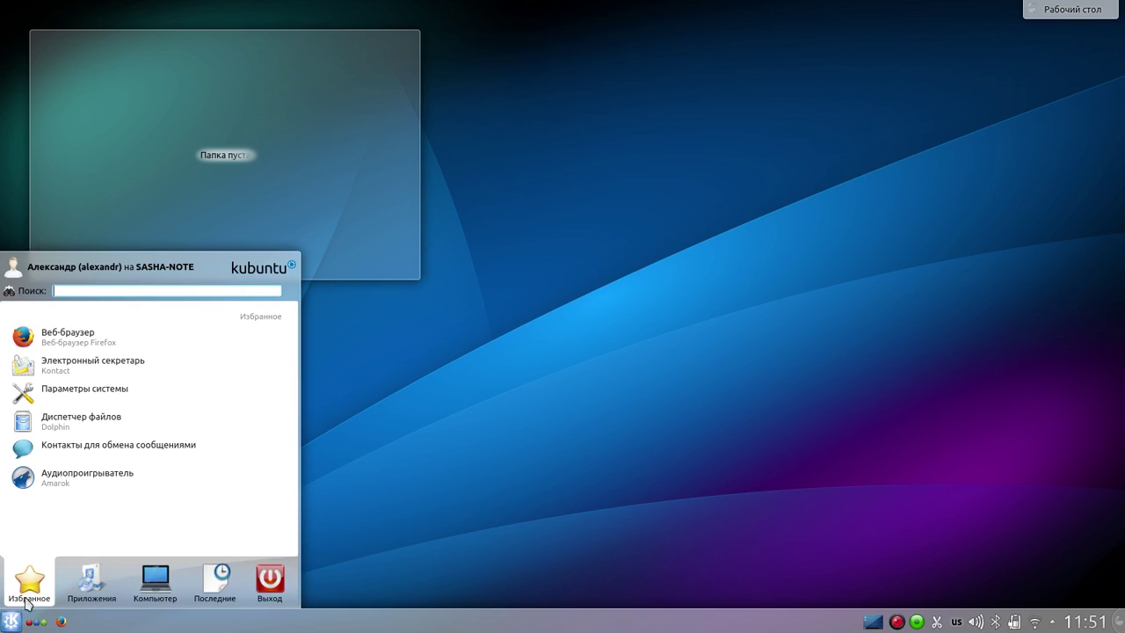
left_click(90, 584)
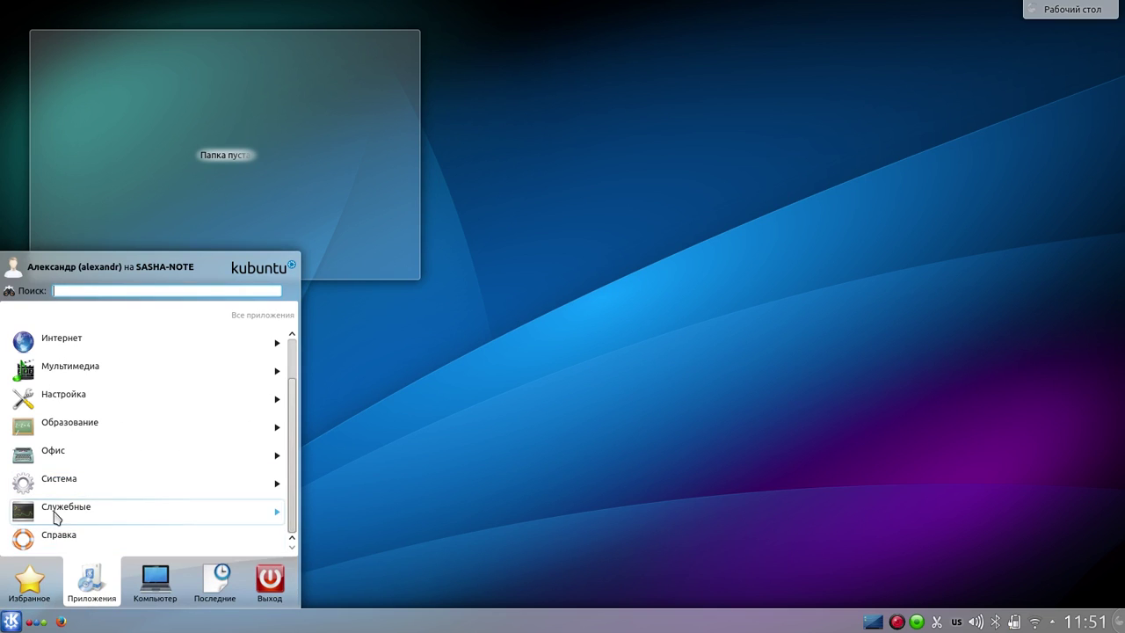
left_click(54, 512)
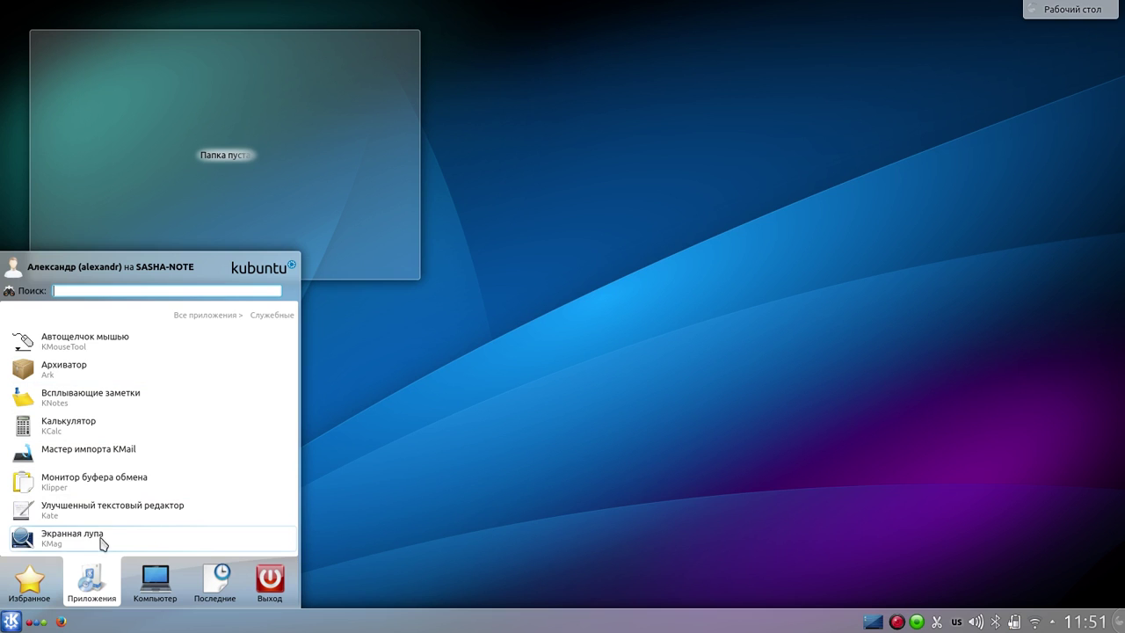
left_click(198, 324)
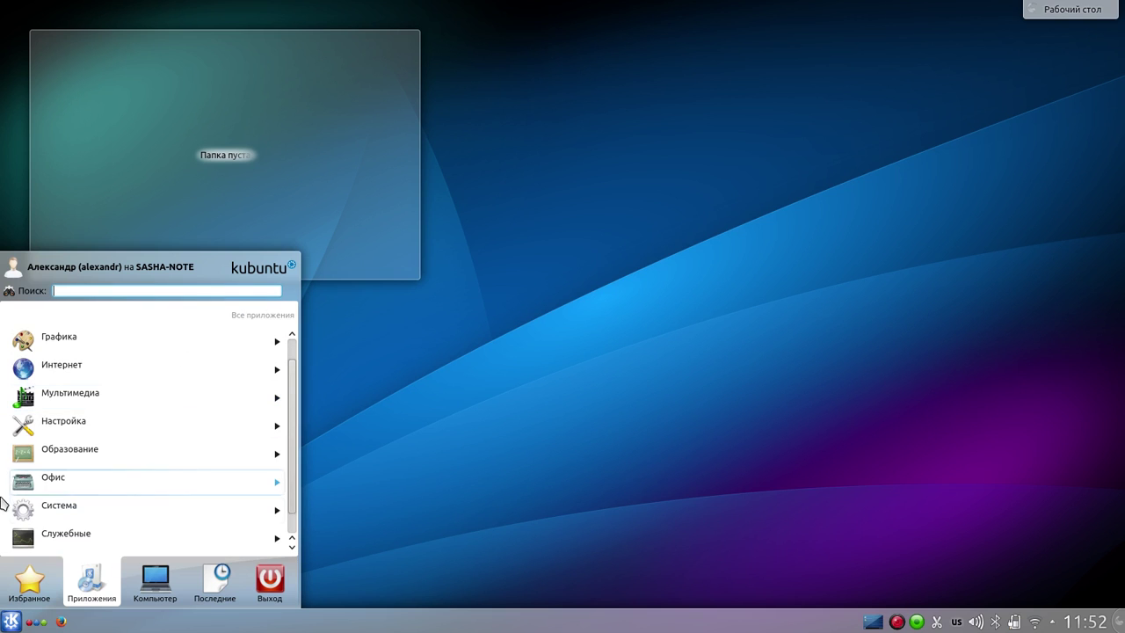
left_click(52, 519)
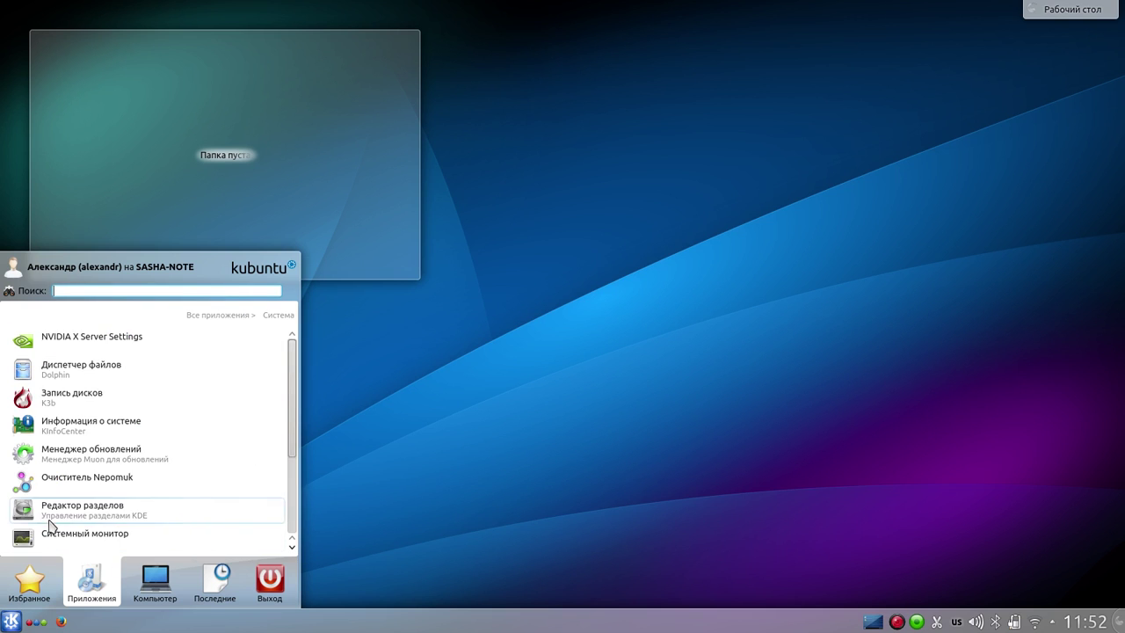
scroll(33, 475, "down", 2)
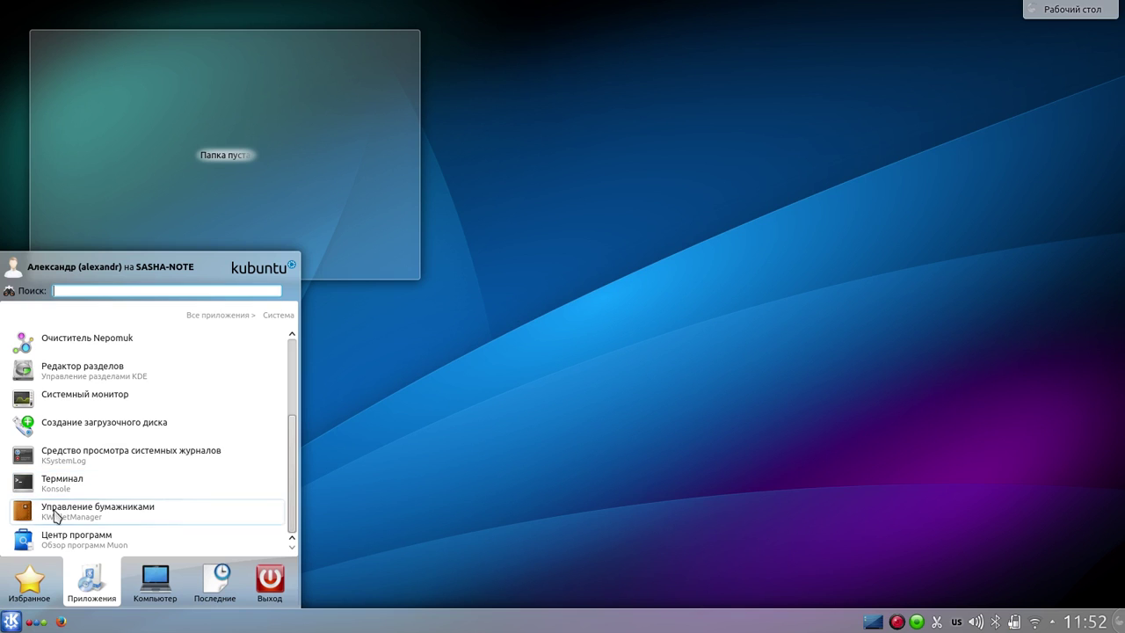
scroll(19, 492, "up", 2)
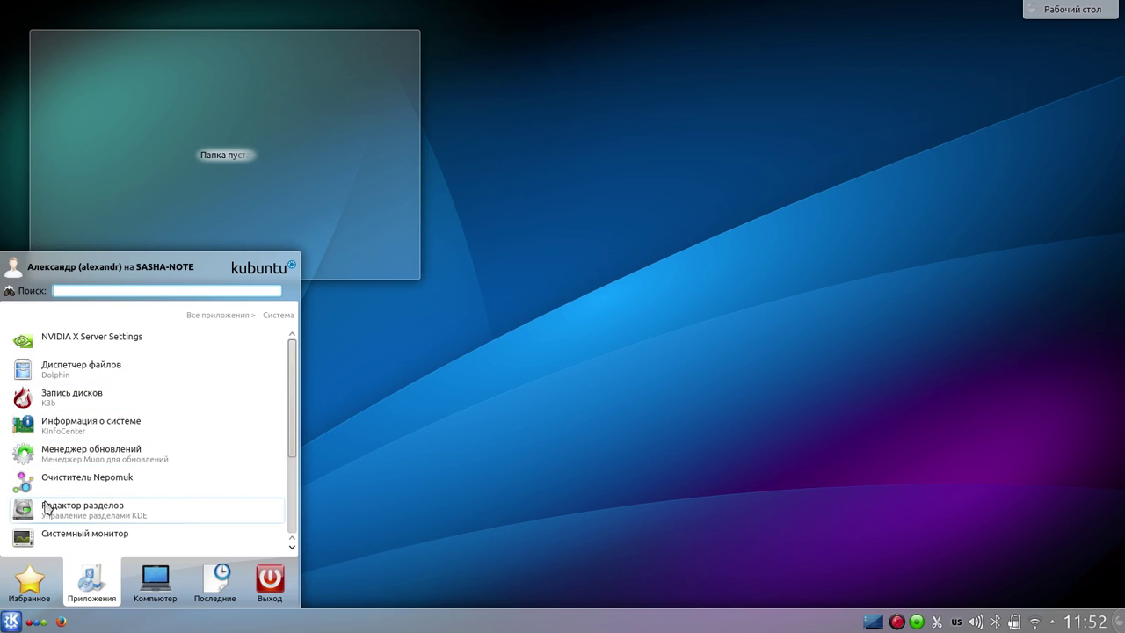
left_click(81, 485)
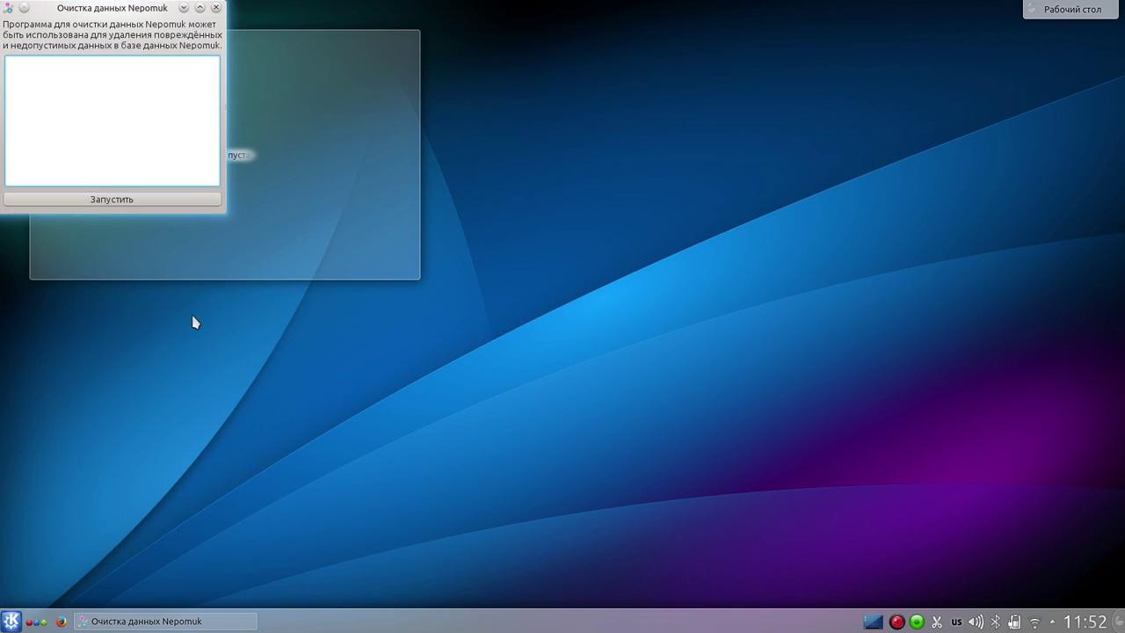
left_click(215, 8)
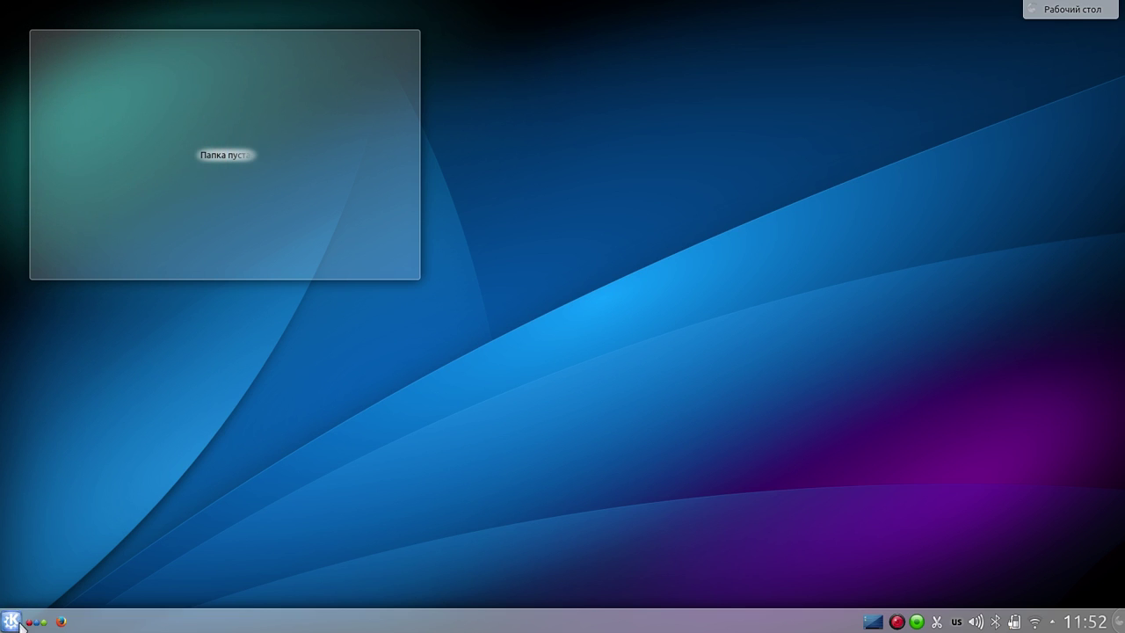
- Open the file manager Dolphin from the favourite applications and maximize its window
left_click(17, 618)
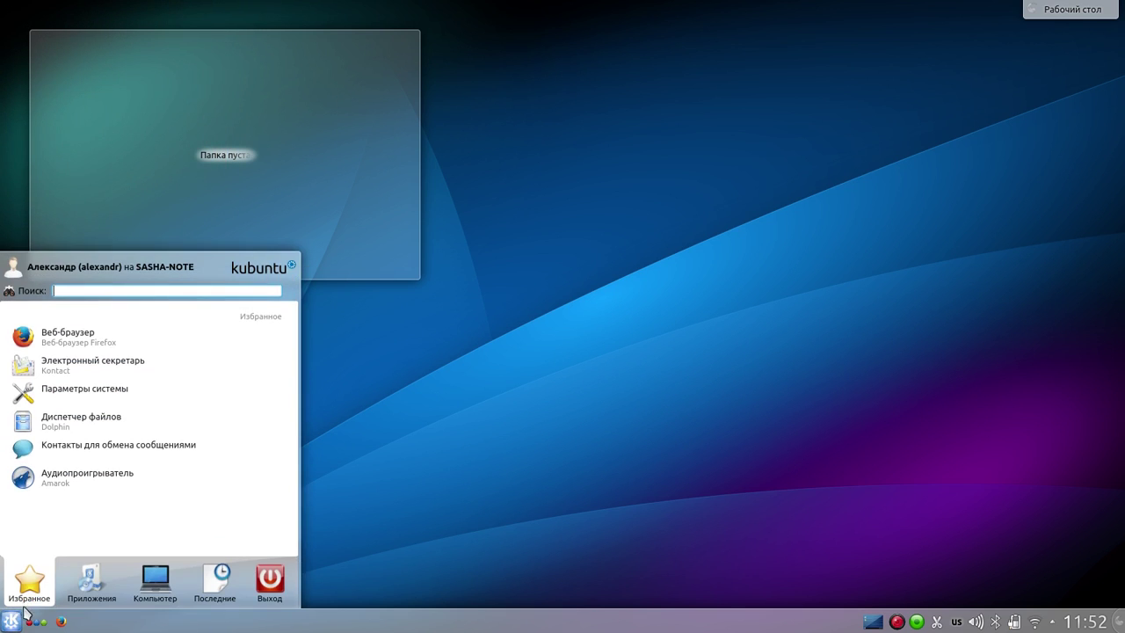
left_click(43, 427)
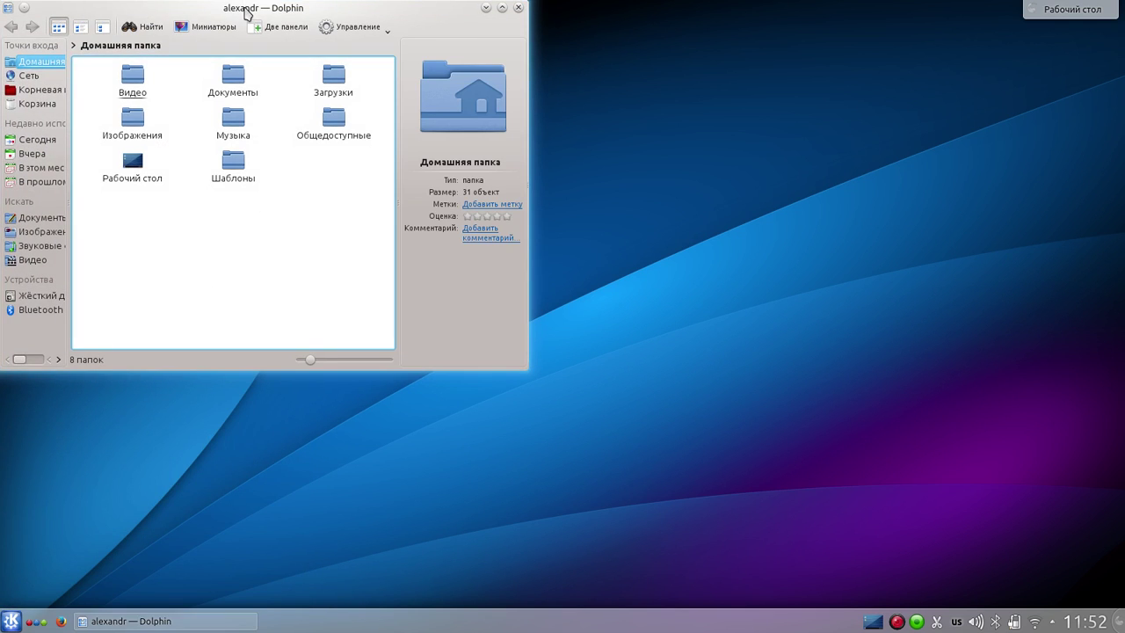
double_click(247, 12)
- Split the home folder view into two panes, return to a single pane, and widen the places sidebar
left_click(274, 29)
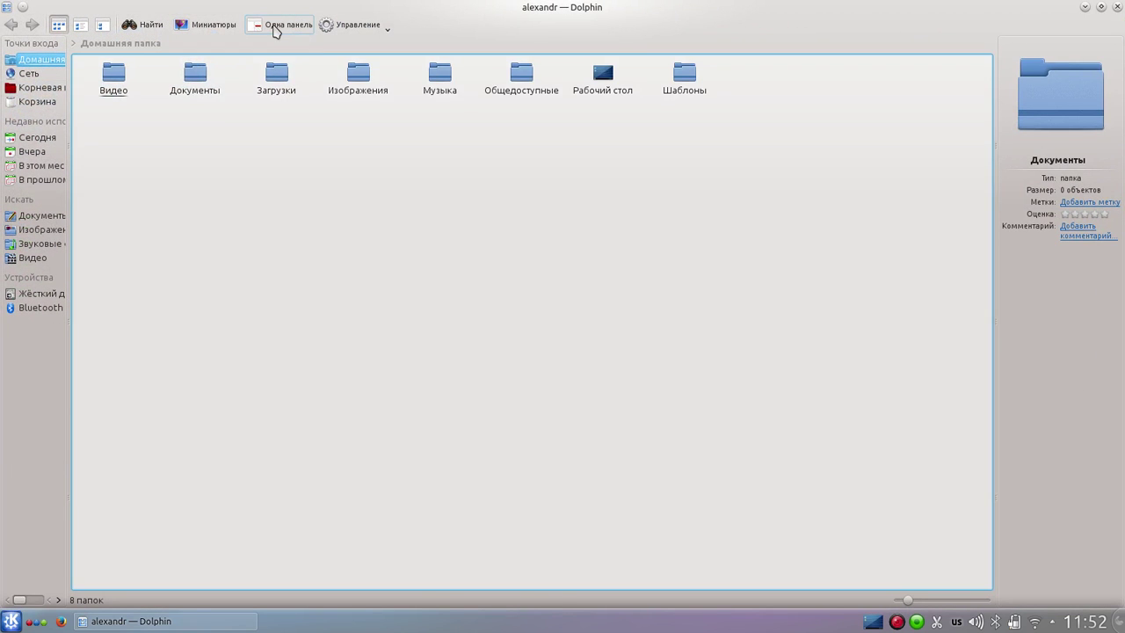
left_click(275, 29)
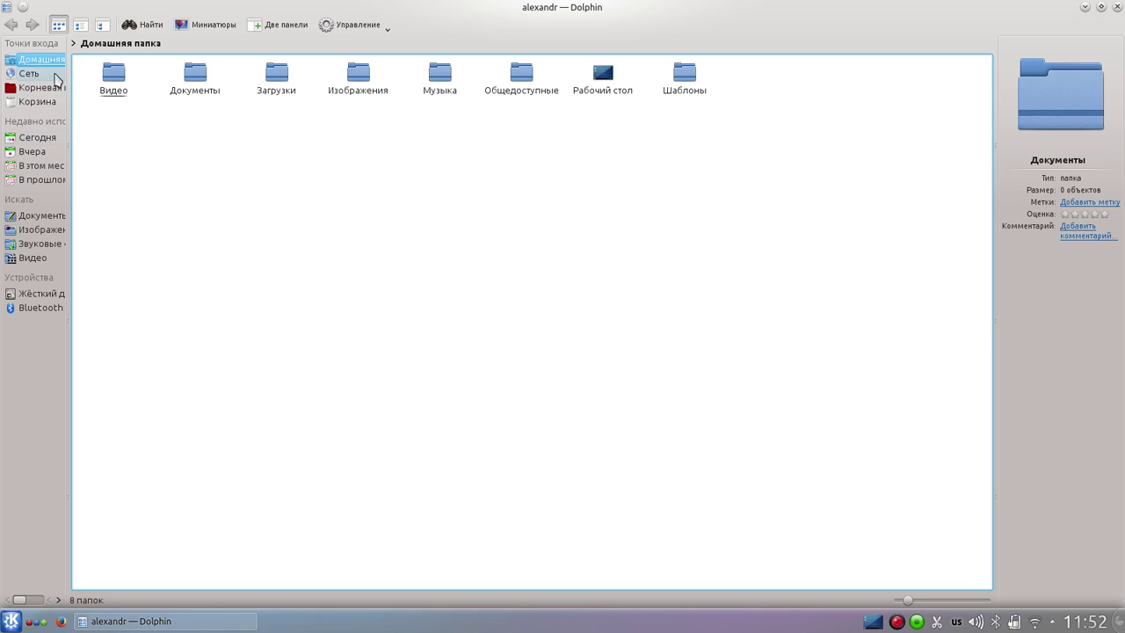
left_click_drag(67, 97, 114, 97)
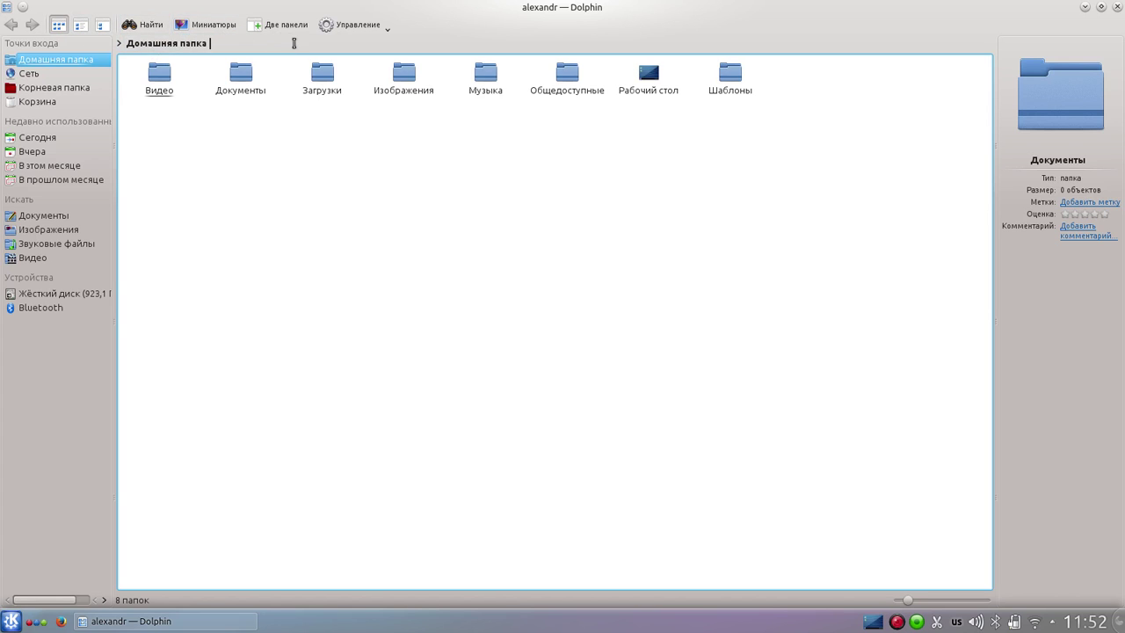
- Make the home folder path editable, list its hidden folders with a "." suffix, restore /home/alexandr/, and close Dolphin
left_click(293, 43)
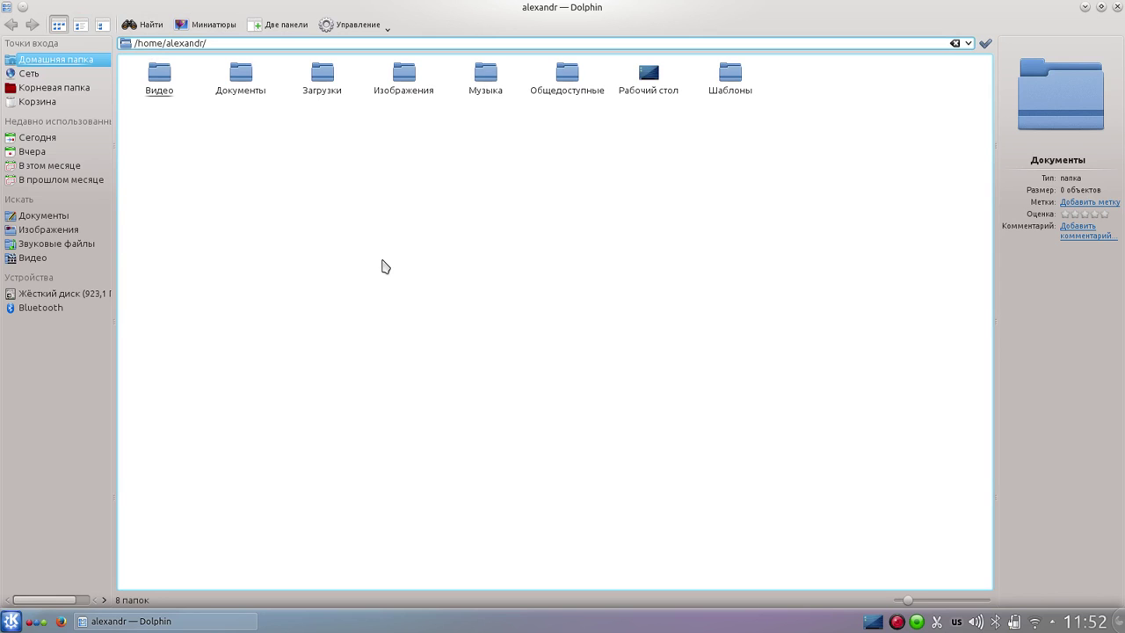
type(".")
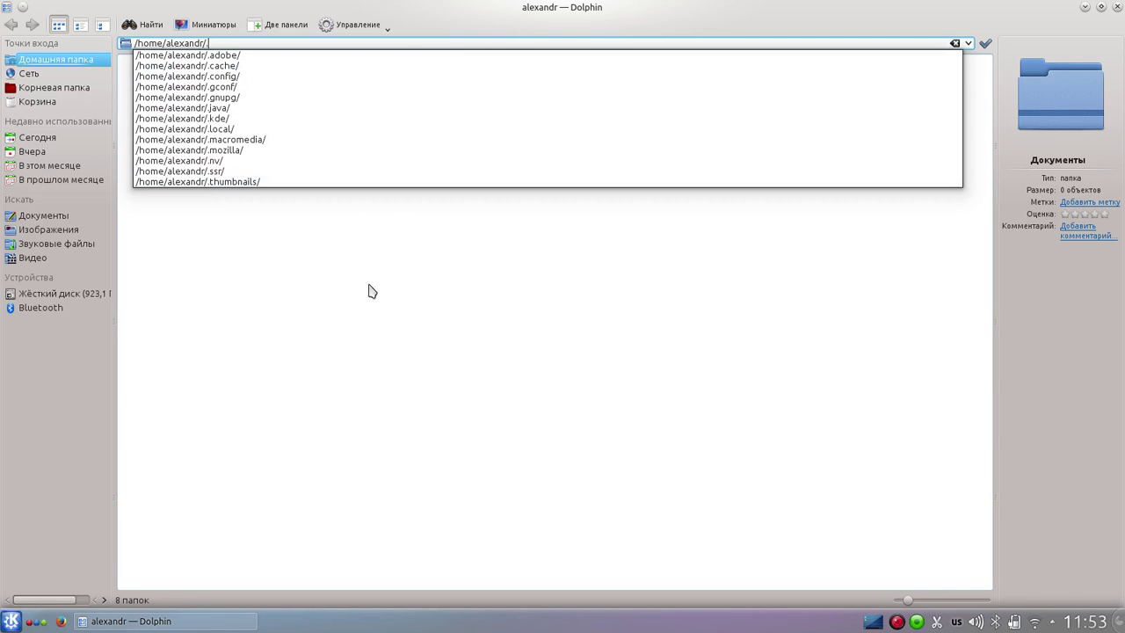
key("BackSpace")
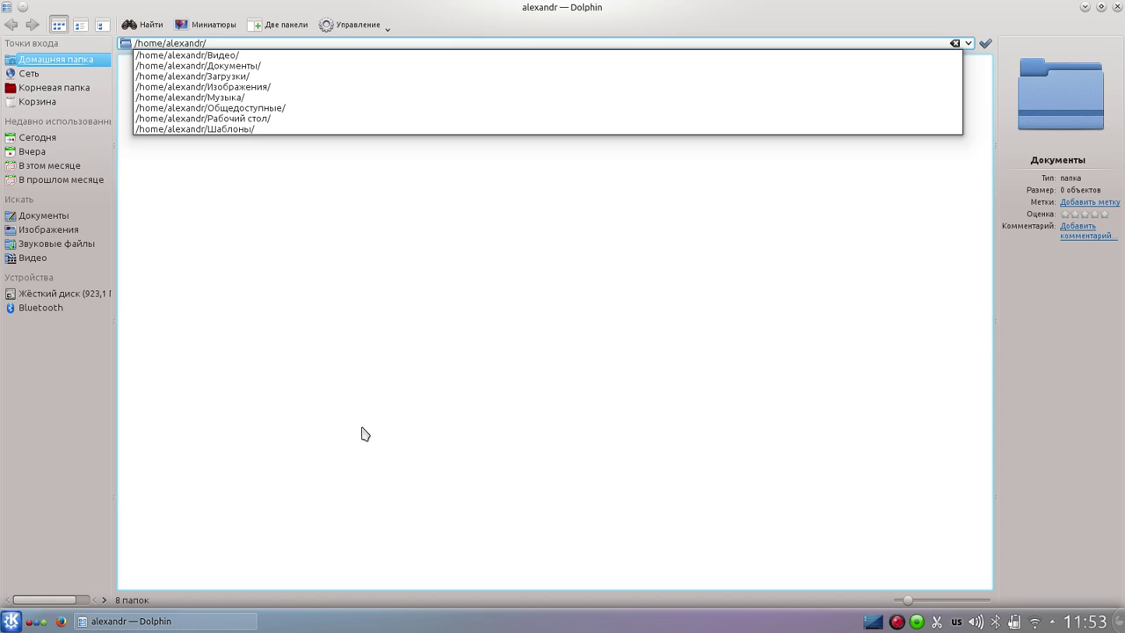
key("Return")
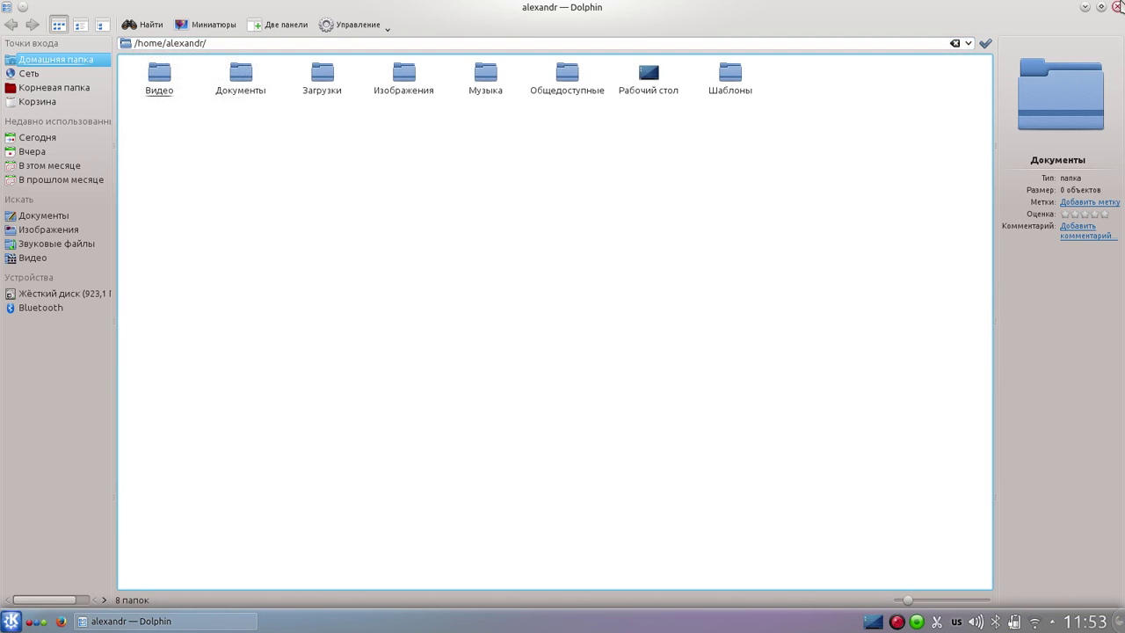
left_click(1116, 6)
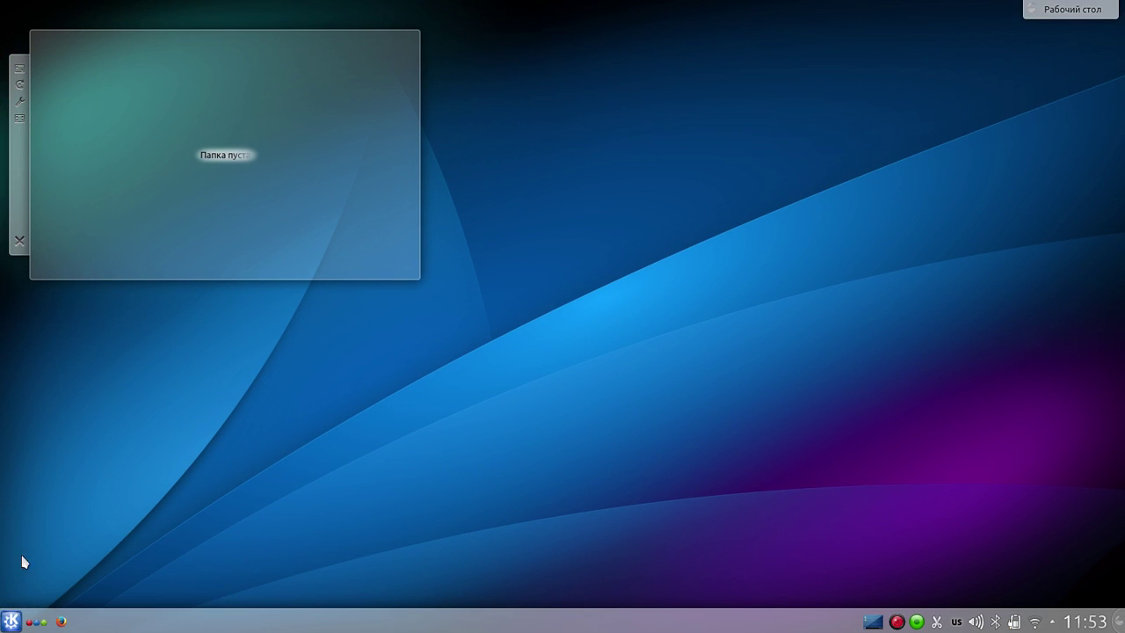
- Search Обзор программ Muon for "chromium", view the Веб-браузер Chromium page, and close the program
left_click(11, 620)
mouse_move(154, 582)
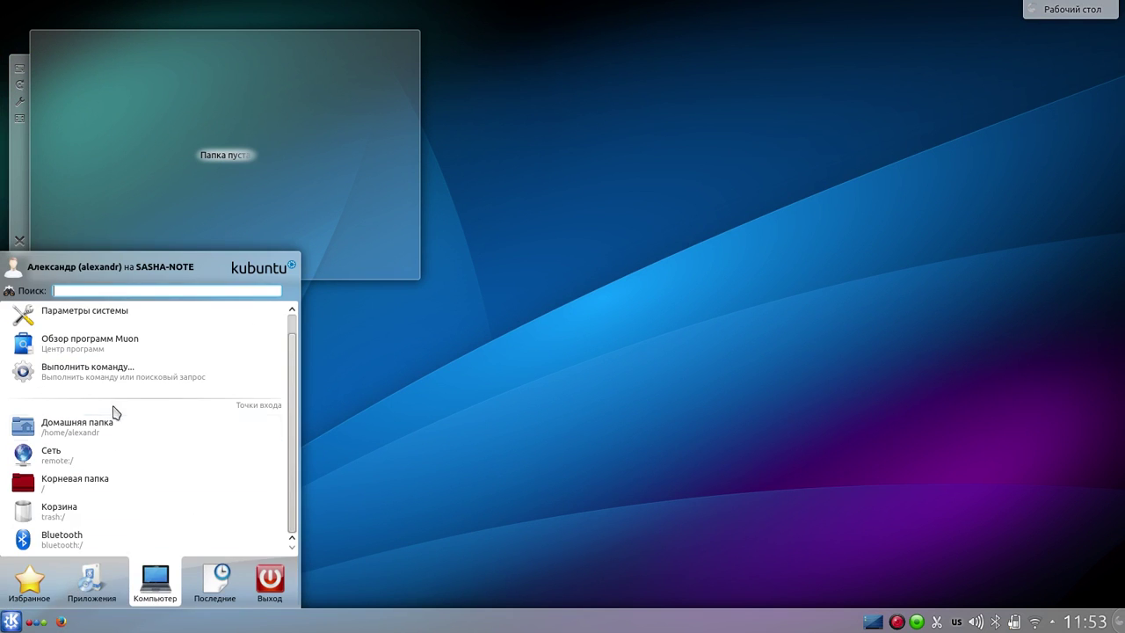
left_click(116, 345)
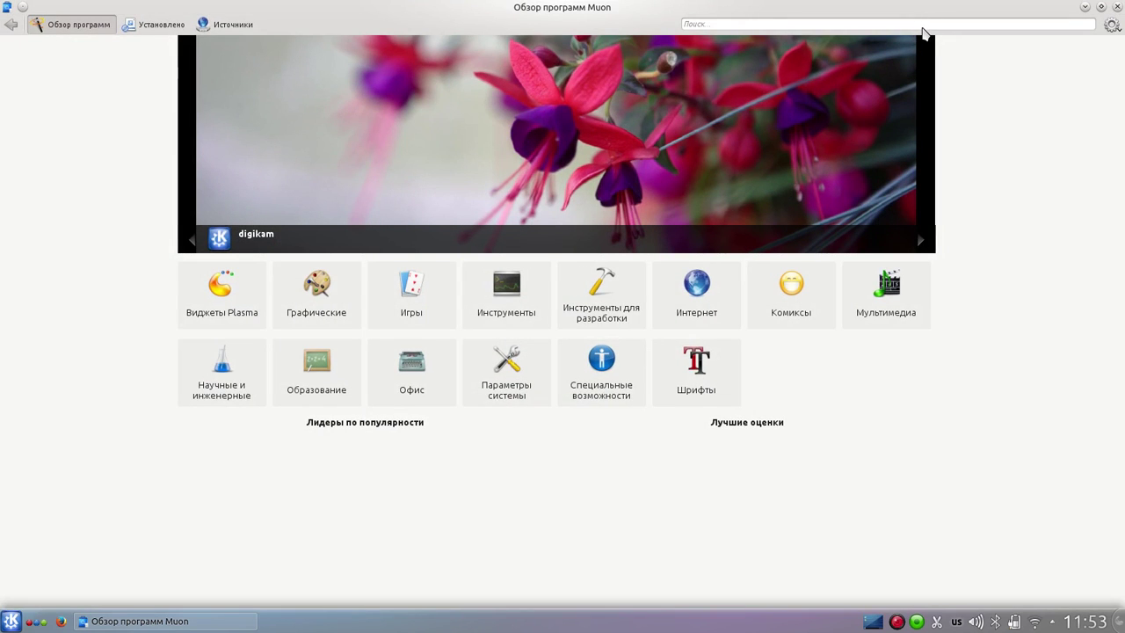
left_click(922, 27)
type("c")
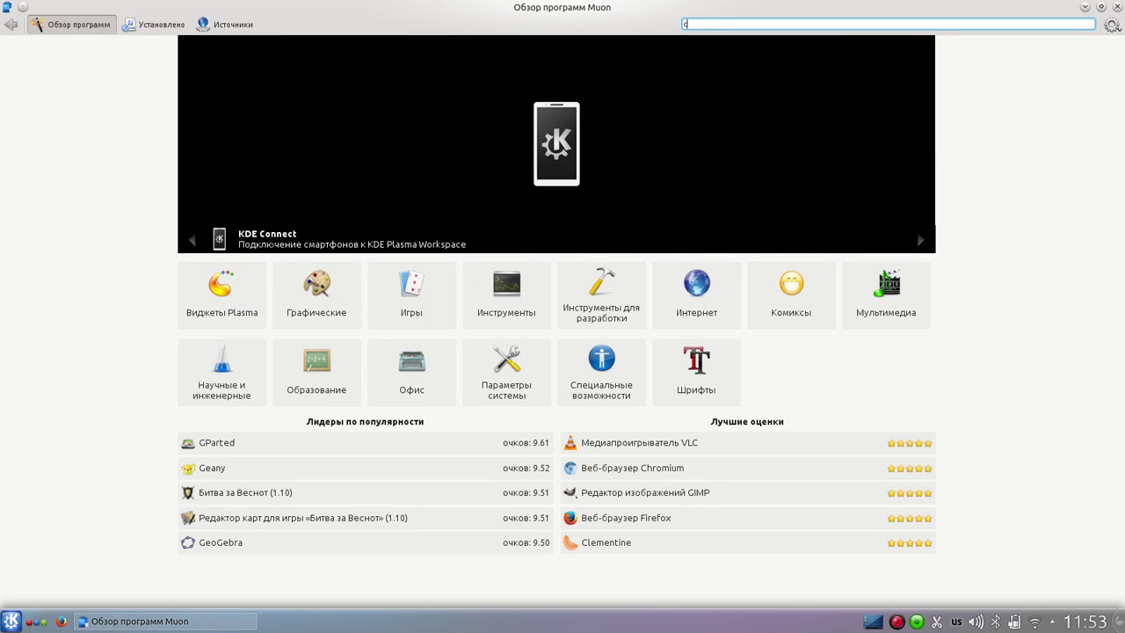
type("hom")
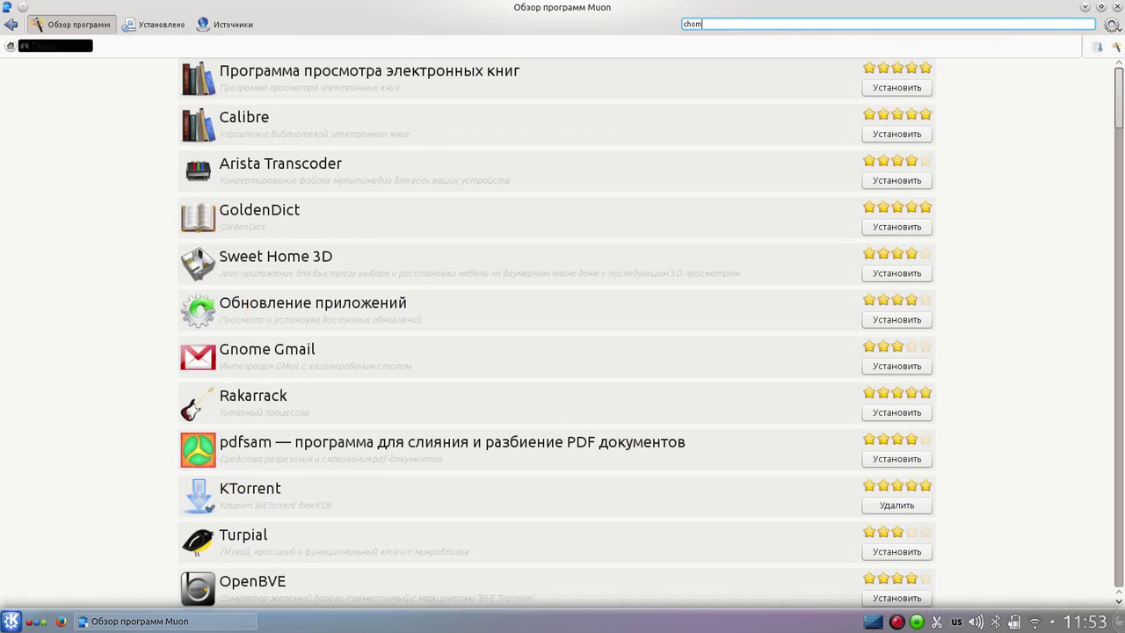
type("ium")
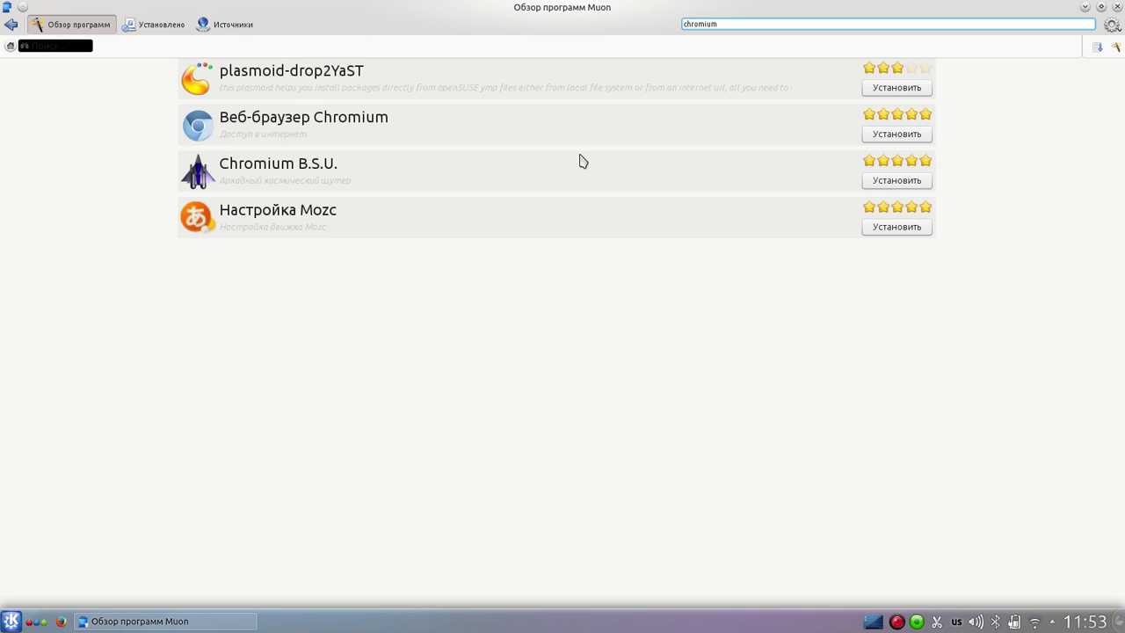
left_click(444, 129)
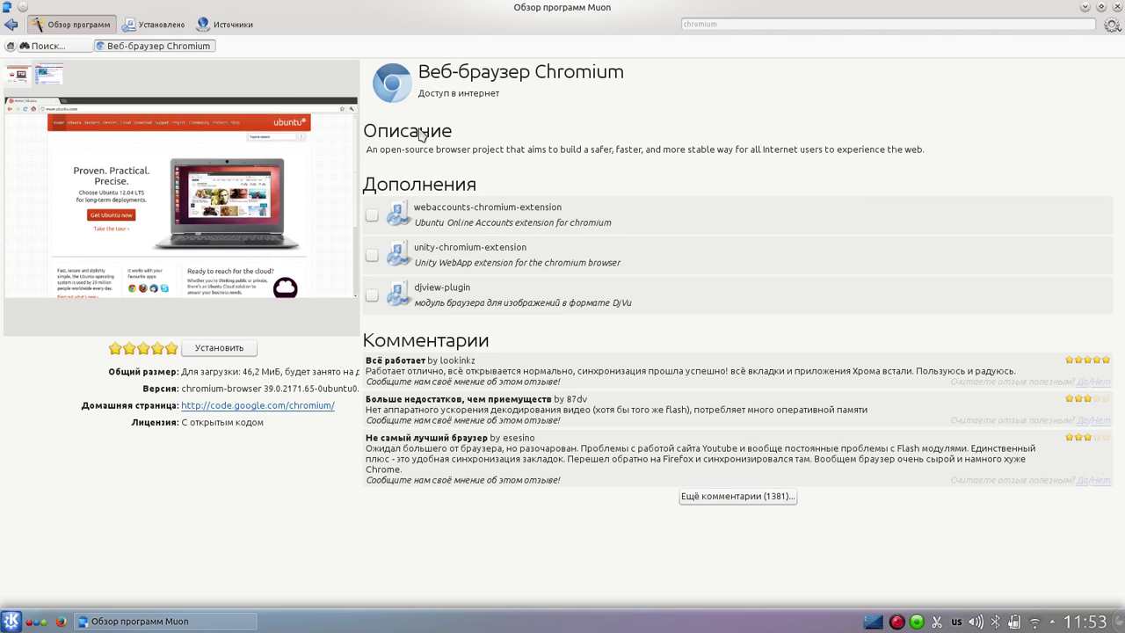
left_click(1117, 6)
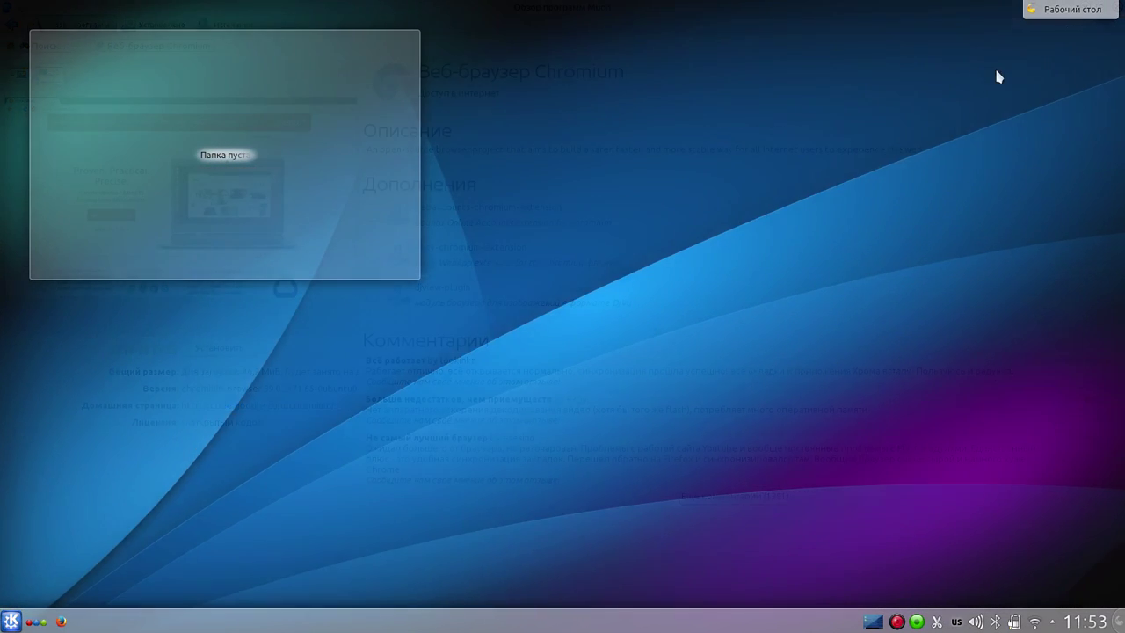
- Switch the application launcher to the classic menu style, view the menu, and return it to the modern style
left_click(11, 621)
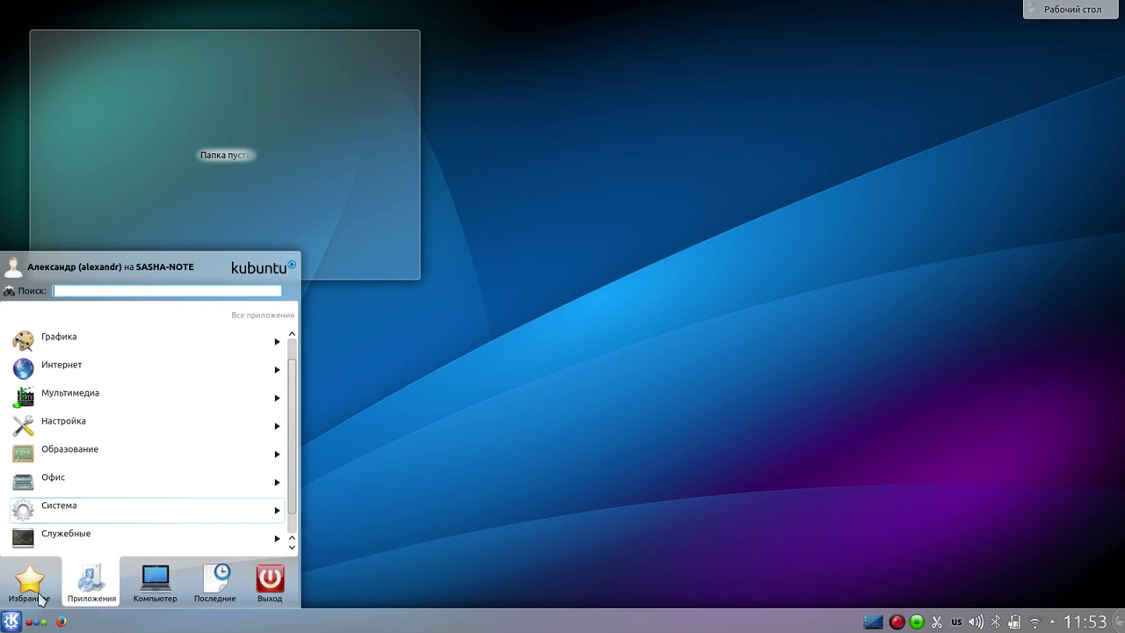
left_click(10, 620)
right_click(10, 622)
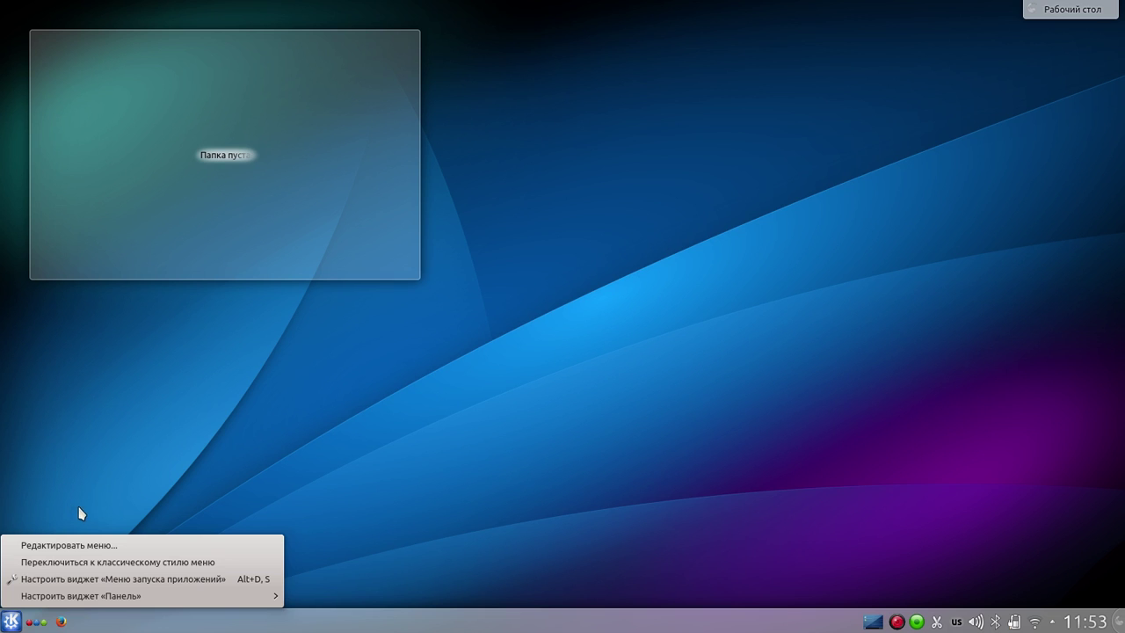
left_click(145, 567)
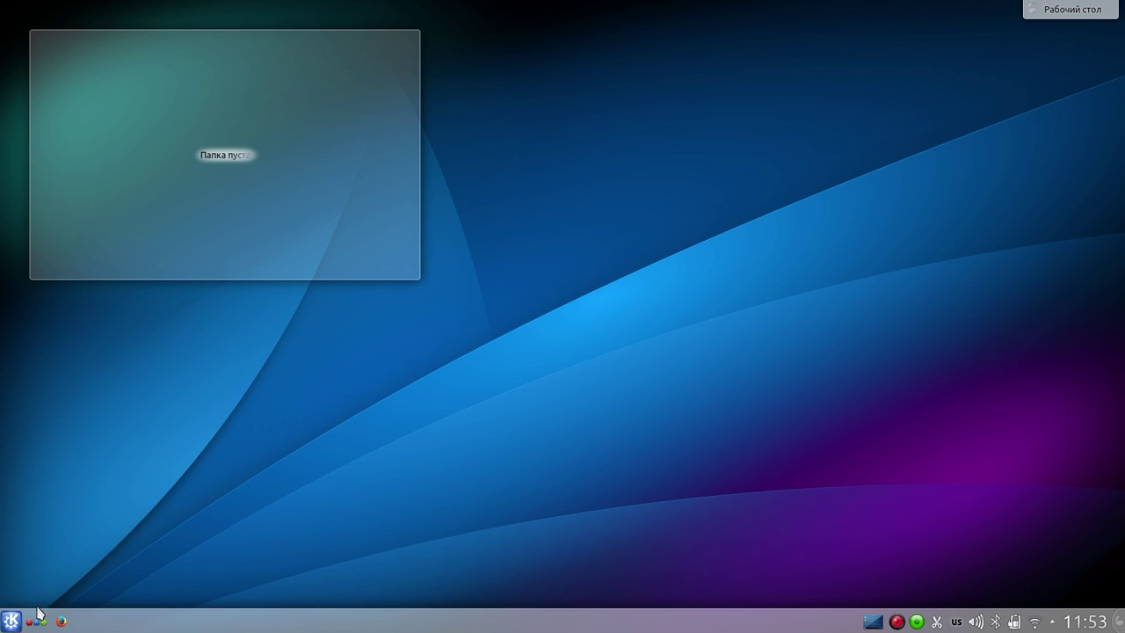
left_click(8, 622)
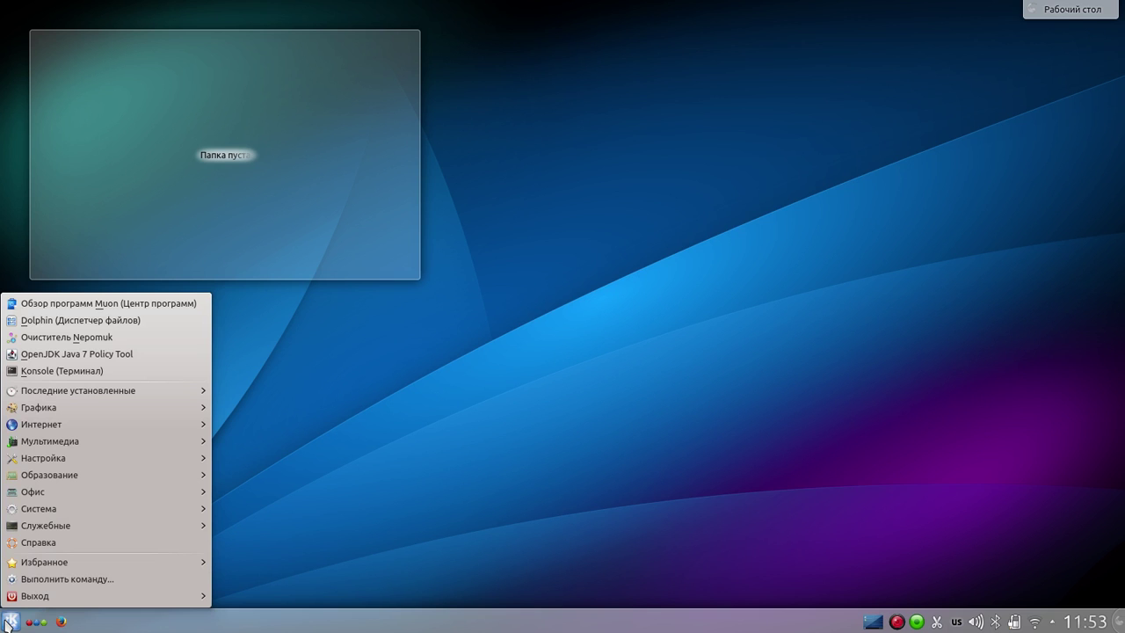
left_click(8, 622)
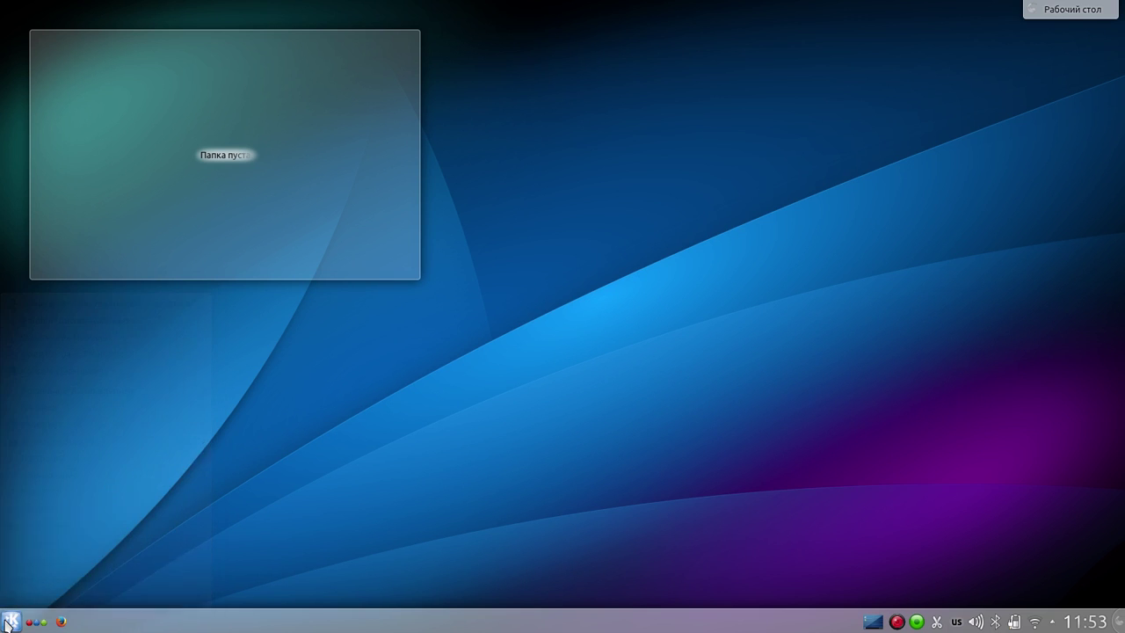
right_click(8, 622)
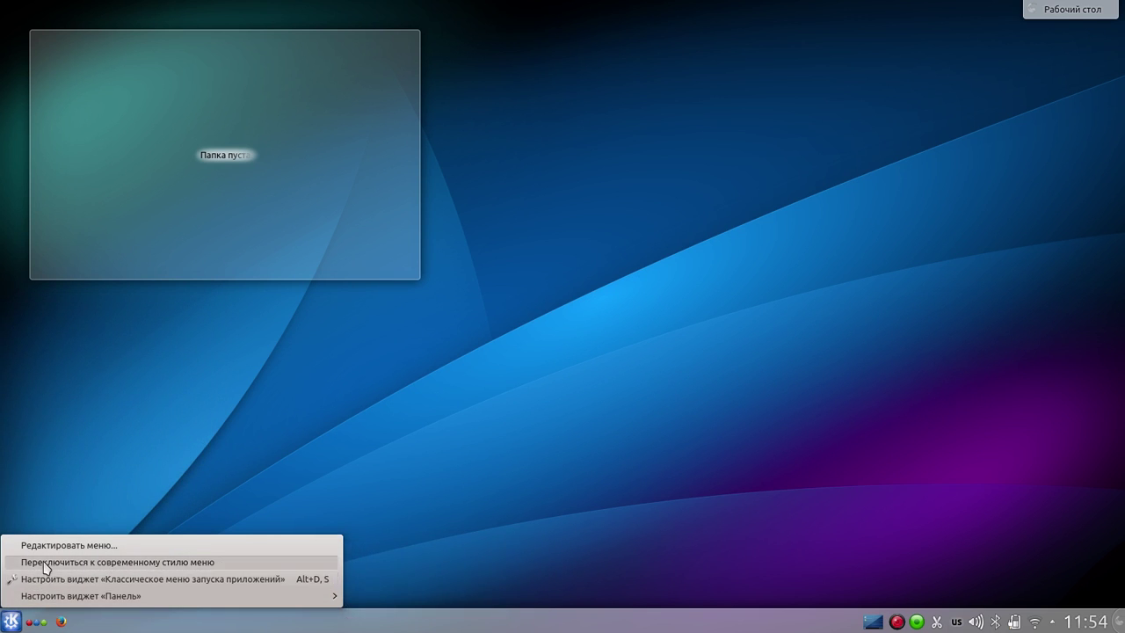
left_click(38, 566)
- View the Последние and Выход sections of the application launcher, including its context commands, and close it
left_click(8, 622)
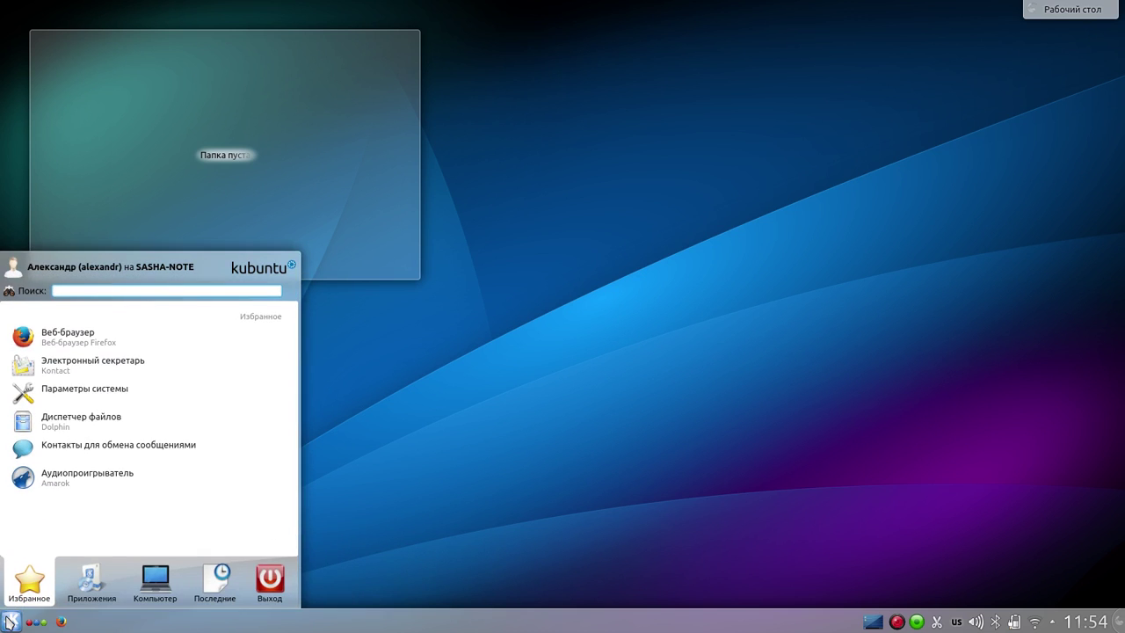
left_click(225, 576)
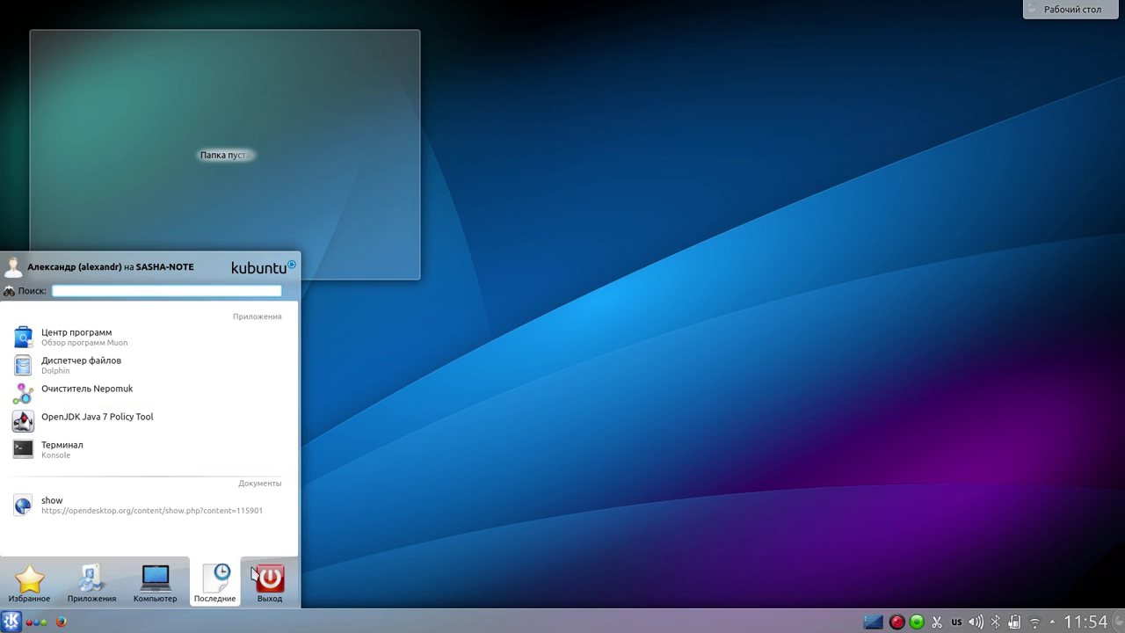
left_click(256, 576)
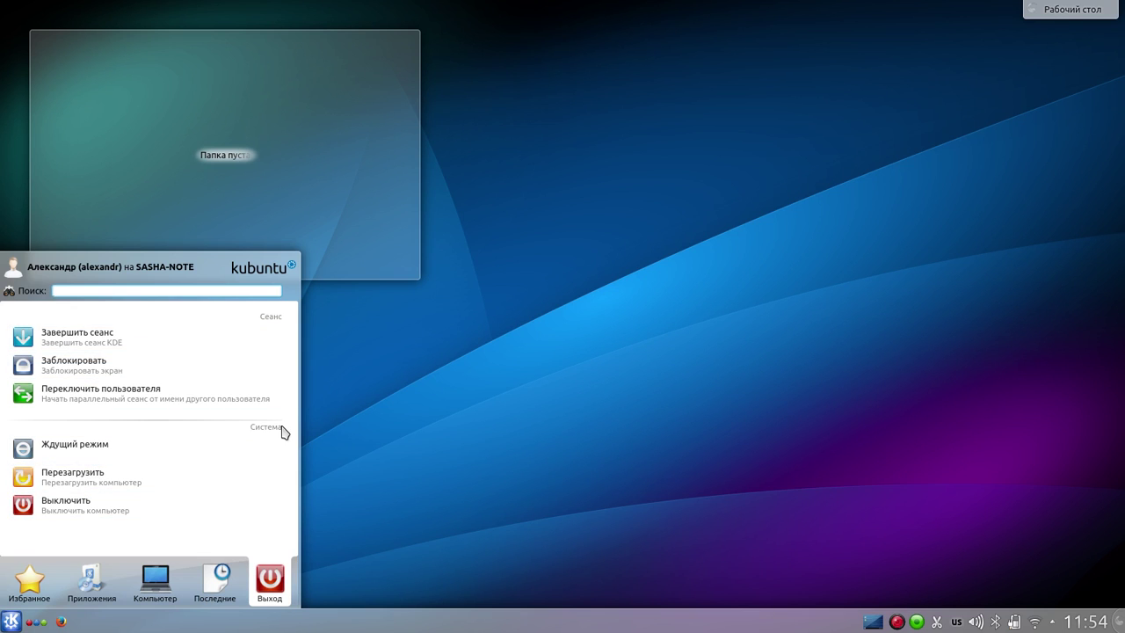
right_click(269, 573)
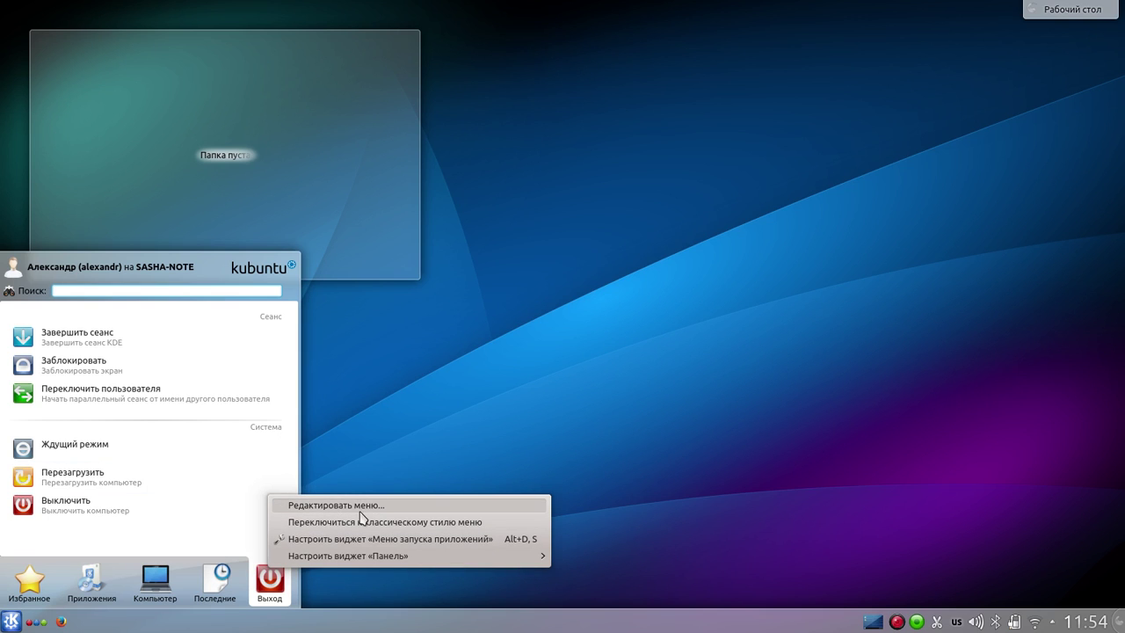
left_click(584, 493)
left_click(659, 454)
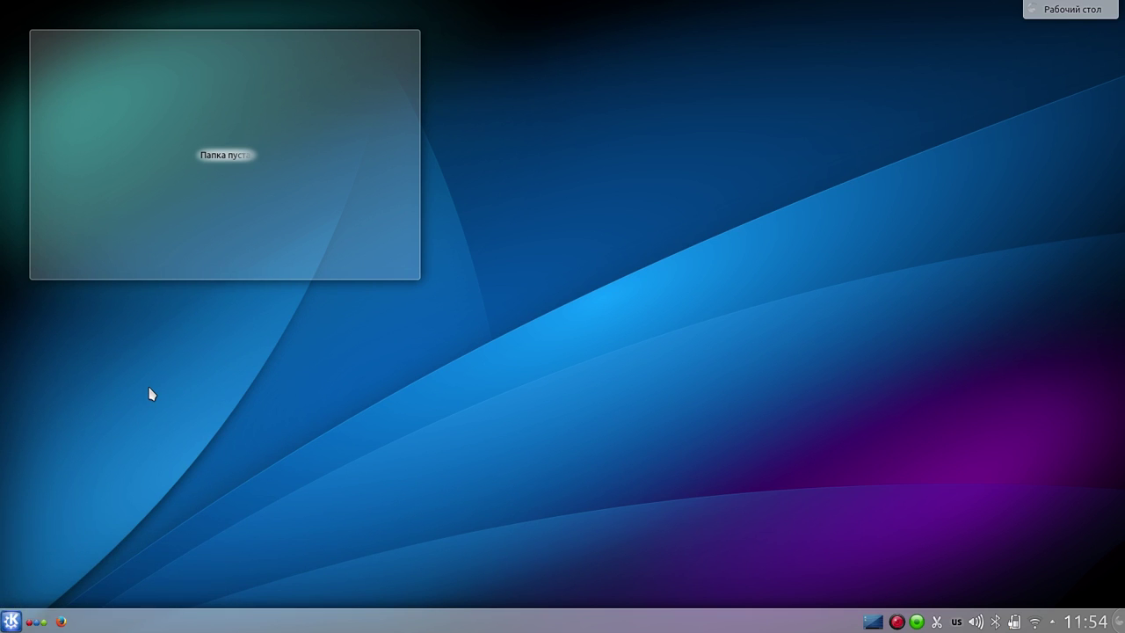
- Set the keyboard shortcut of the Меню запуска приложений widget to Meta+F1 and test it by opening and closing the launcher
right_click(11, 624)
mouse_move(86, 594)
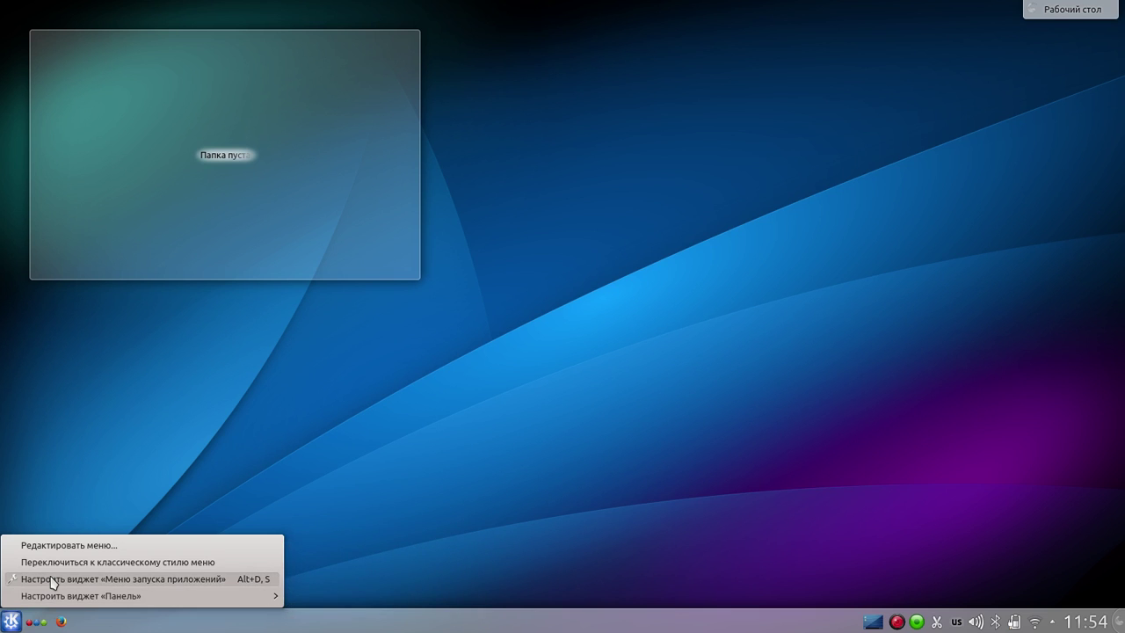
left_click(53, 579)
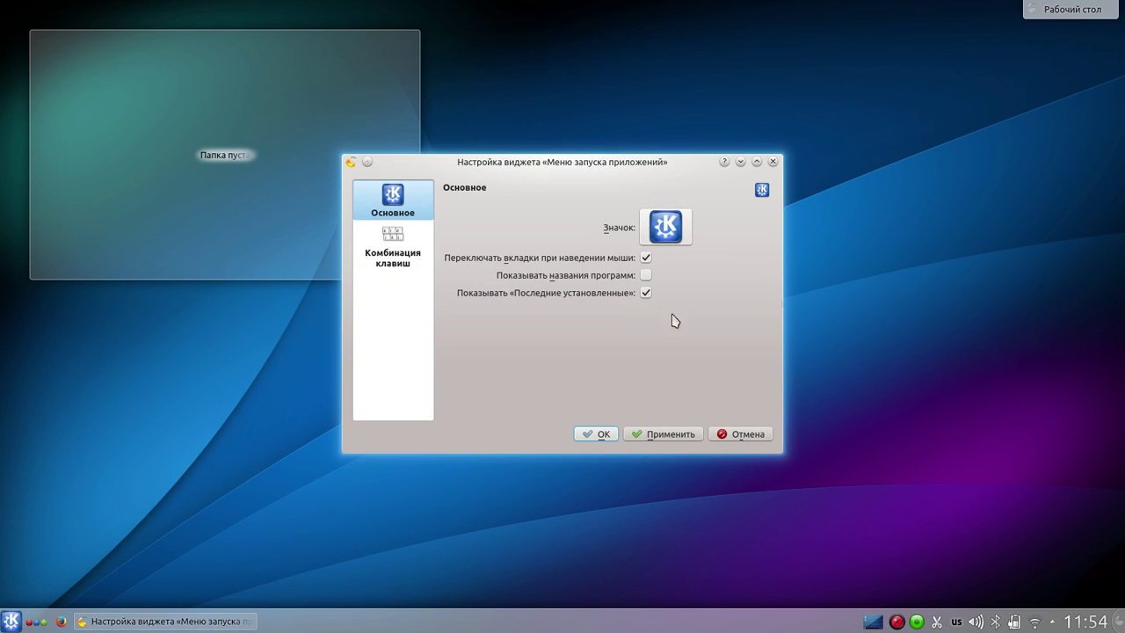
left_click(392, 246)
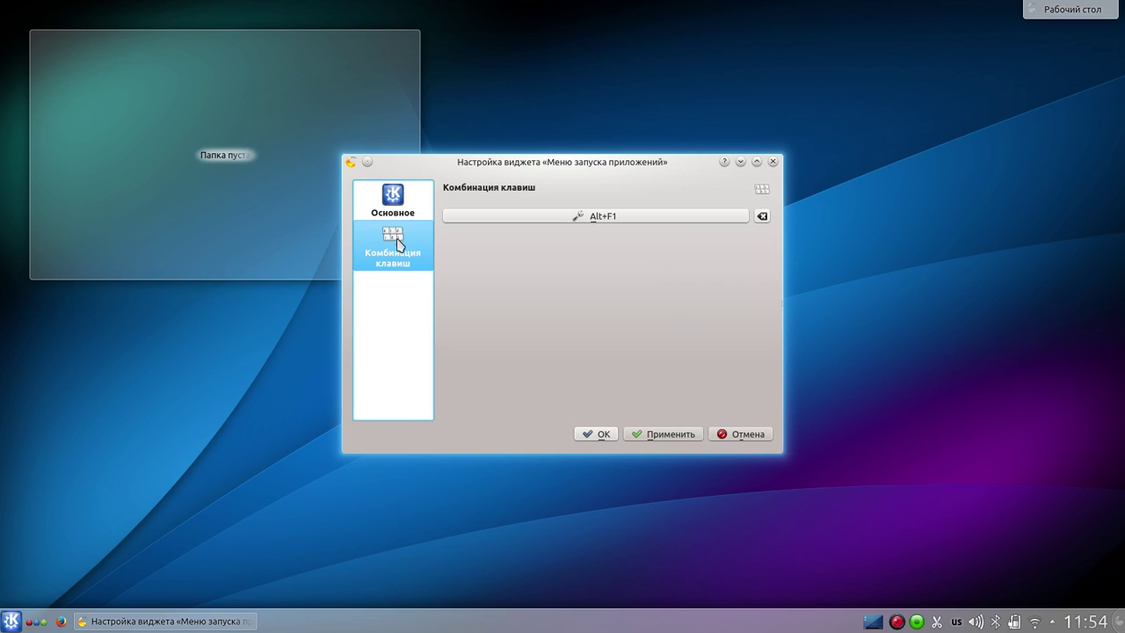
left_click(618, 222)
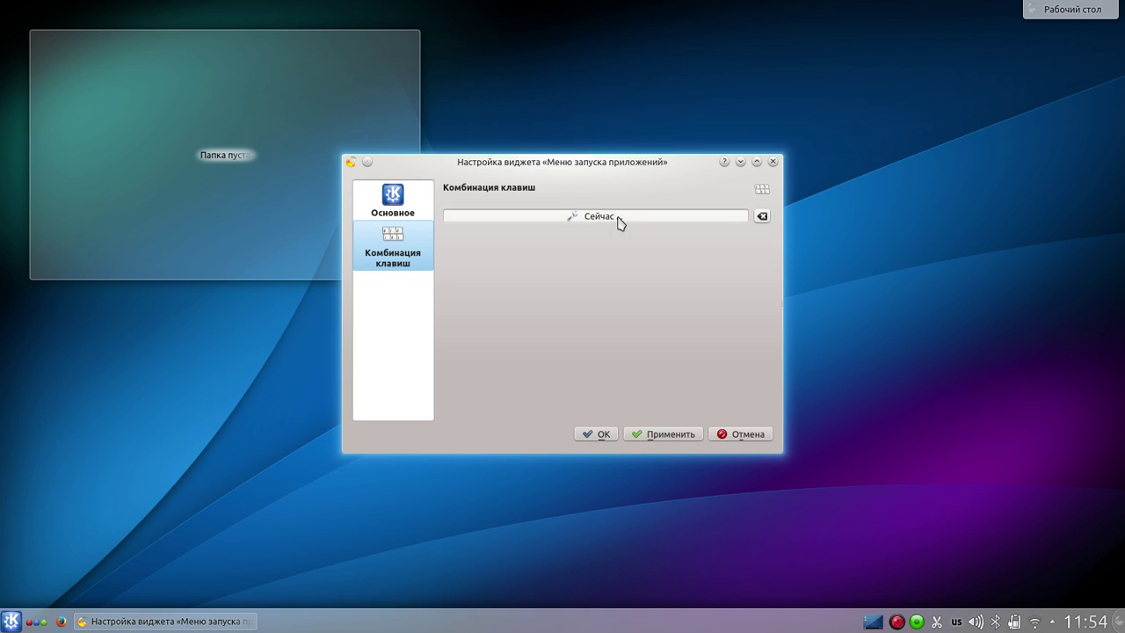
key("super")
key("super+F1")
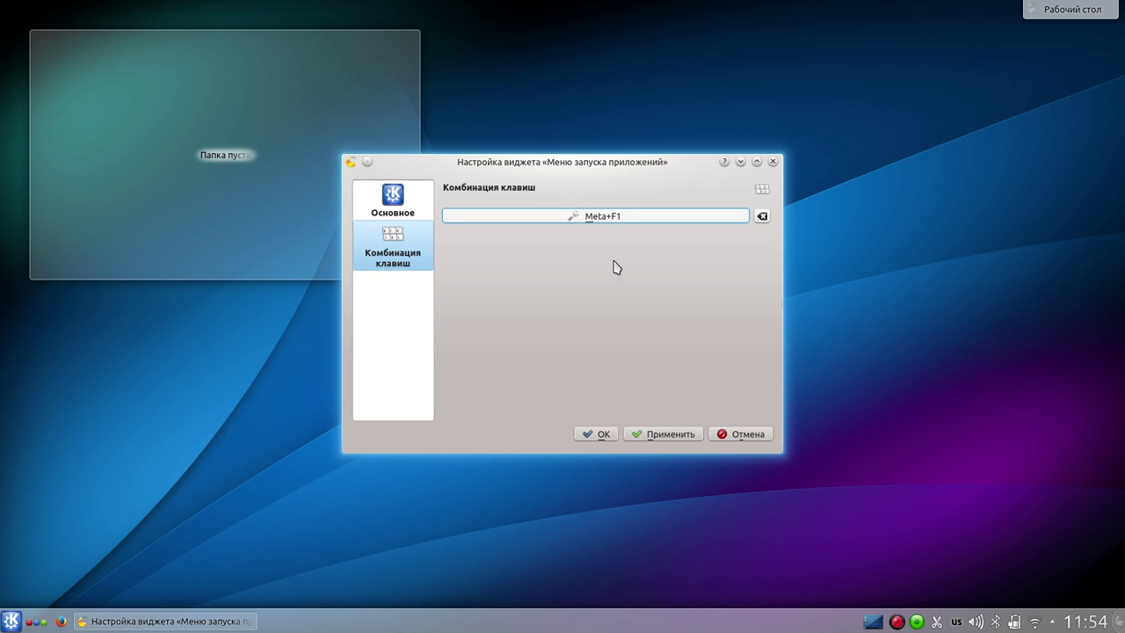
left_click(603, 434)
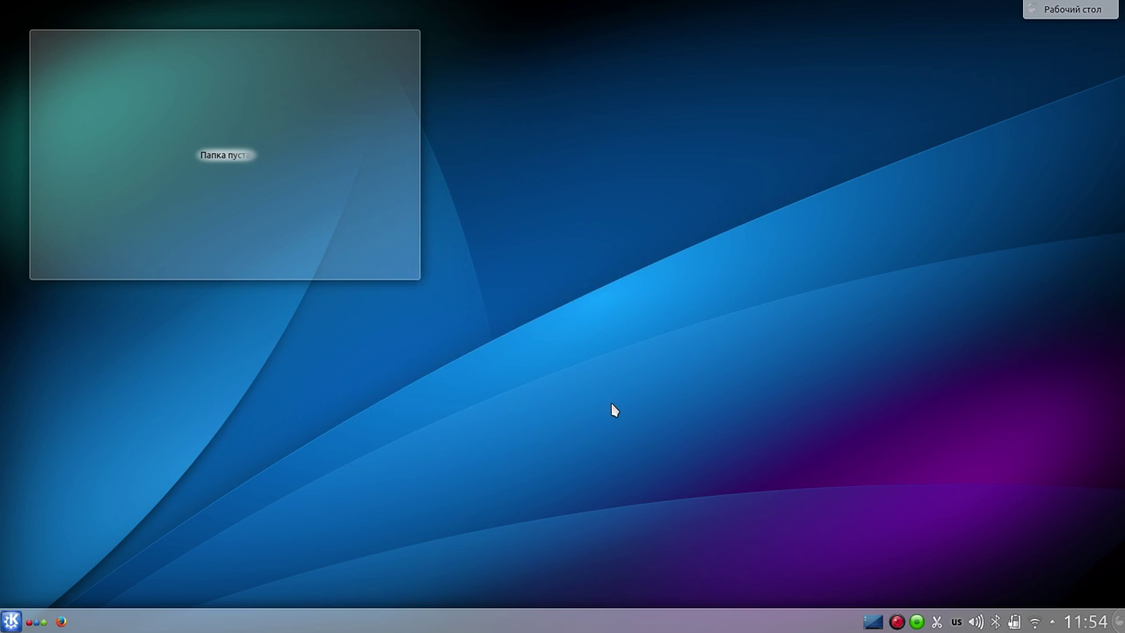
key("super+F1")
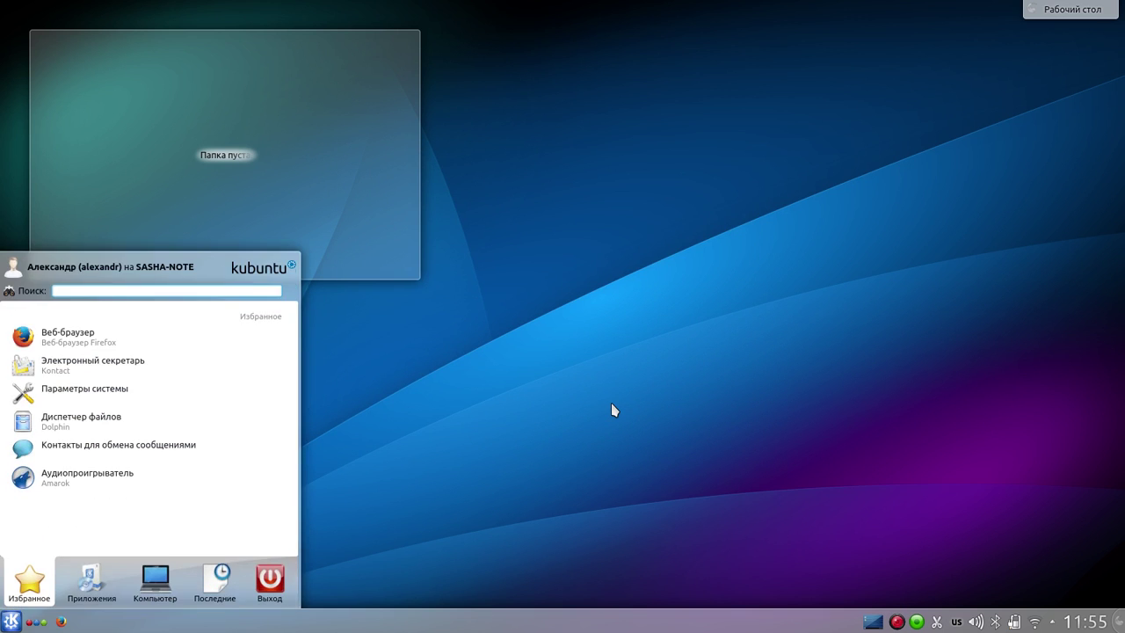
key("super+F1")
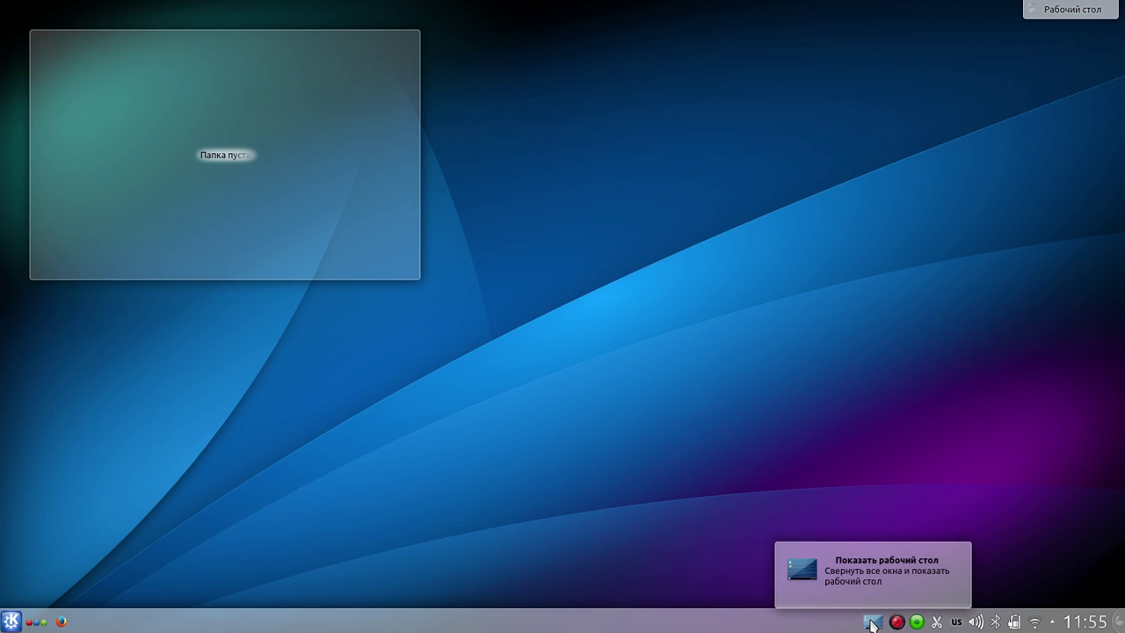
- View the Klipper clipboard history, close it, and display the volume controls from the system tray
left_click(937, 622)
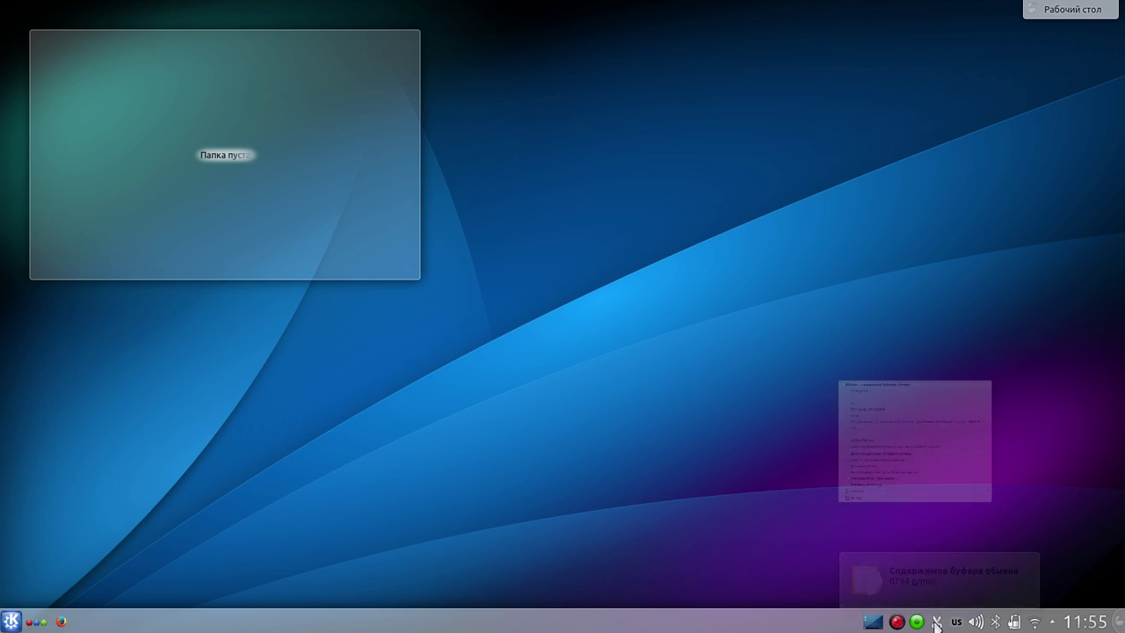
left_click(937, 621)
left_click(937, 622)
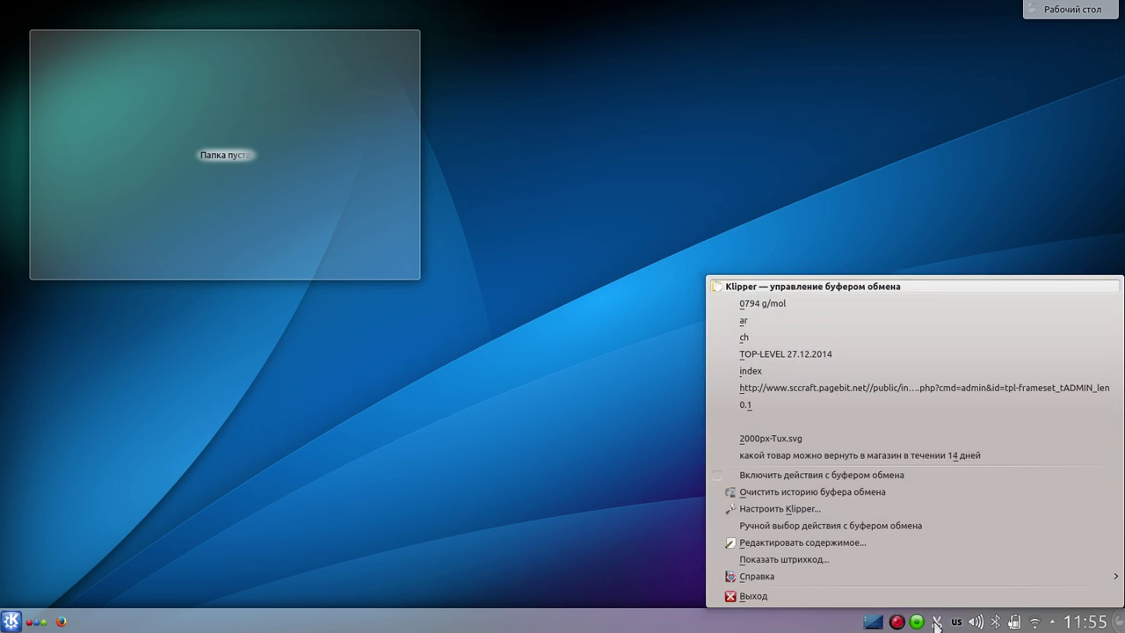
left_click(937, 622)
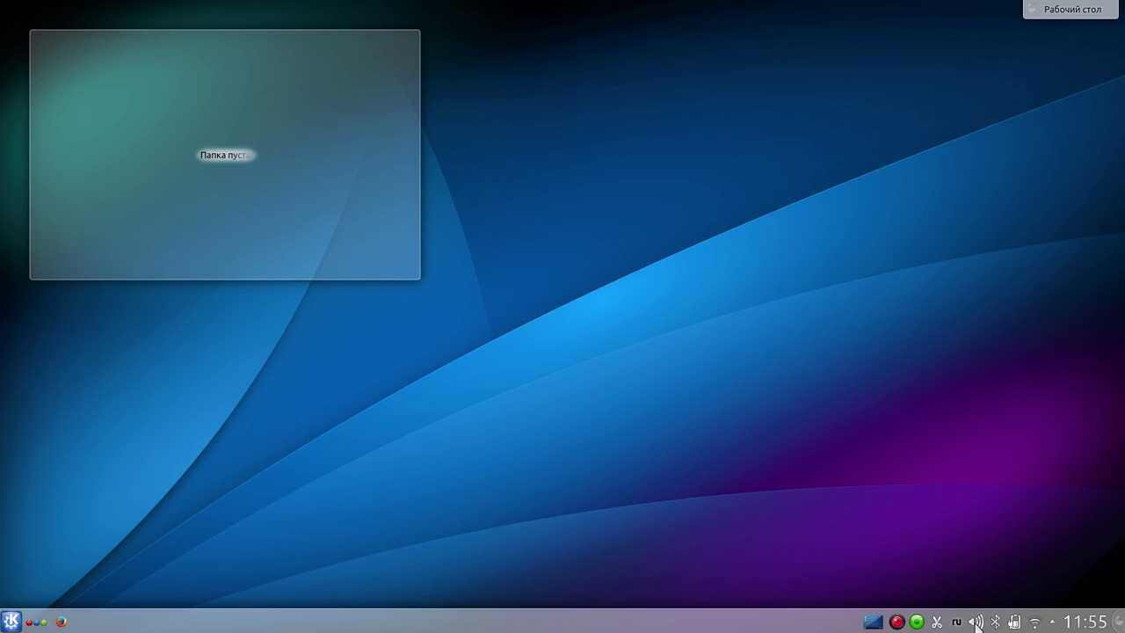
left_click(975, 622)
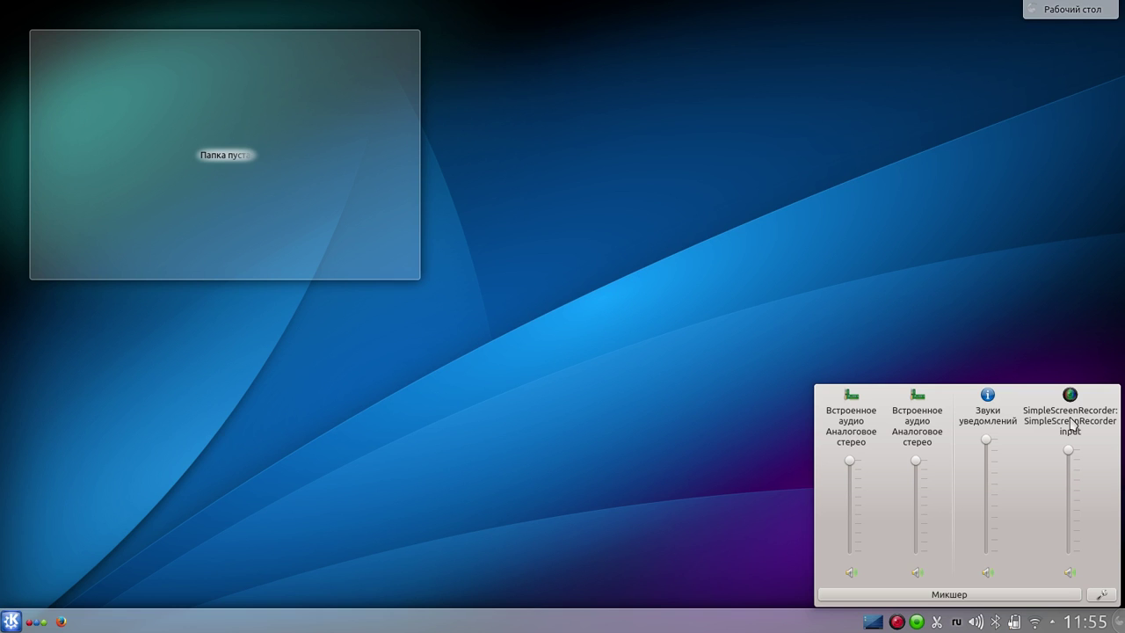
- Close the volume controls, then view the Bluetooth commands and the available network connections from the system tray and close them
left_click(1022, 285)
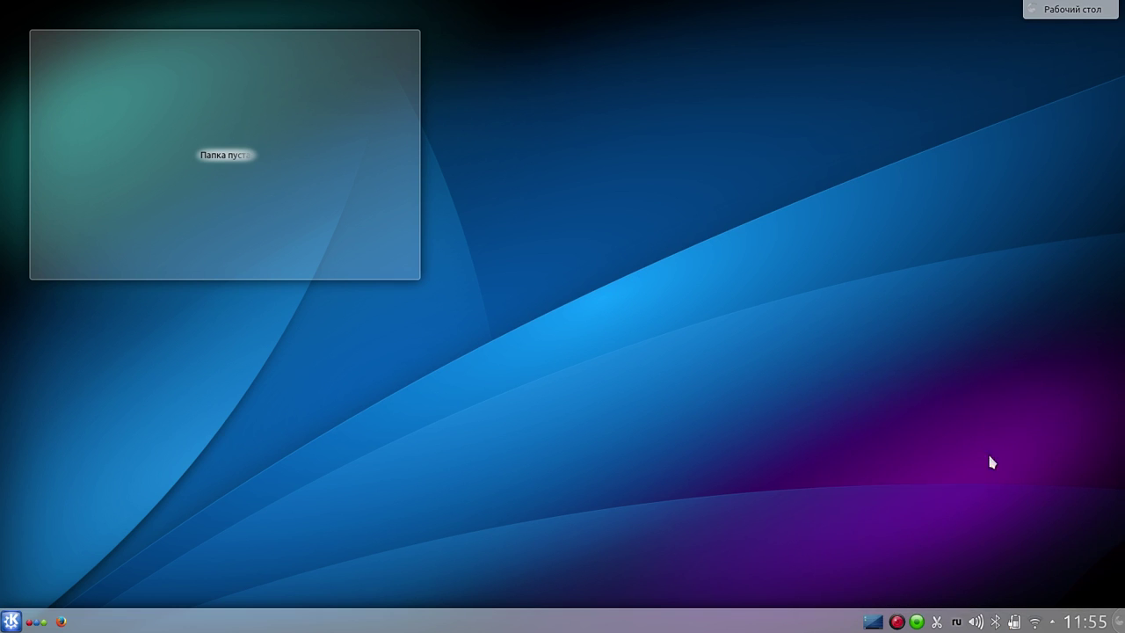
left_click(995, 622)
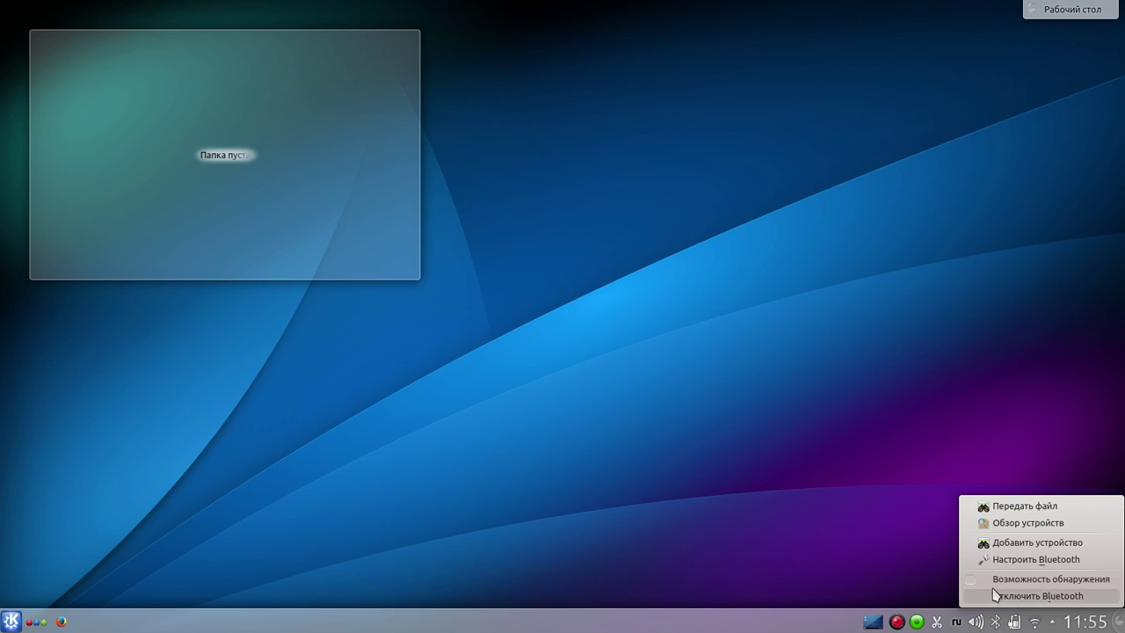
left_click(967, 365)
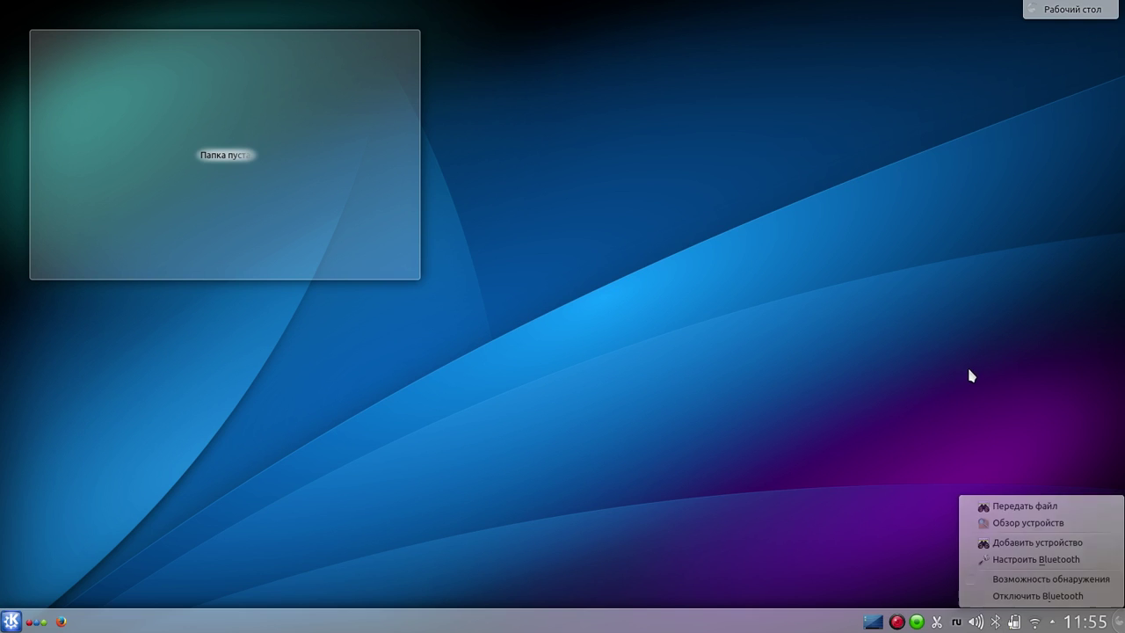
left_click(1036, 624)
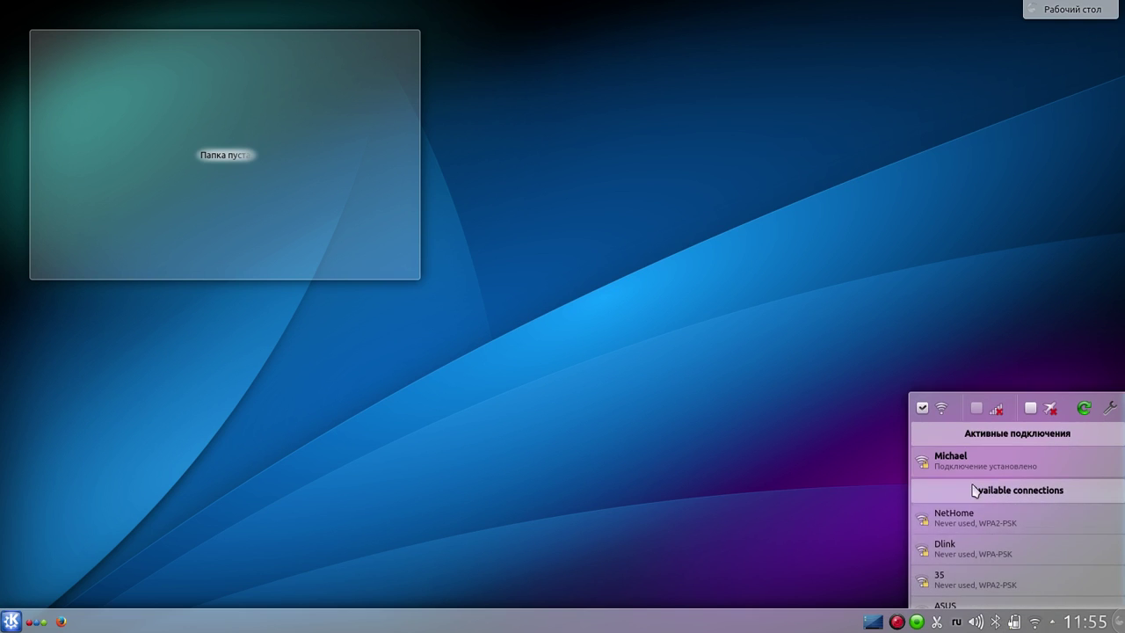
mouse_move(973, 466)
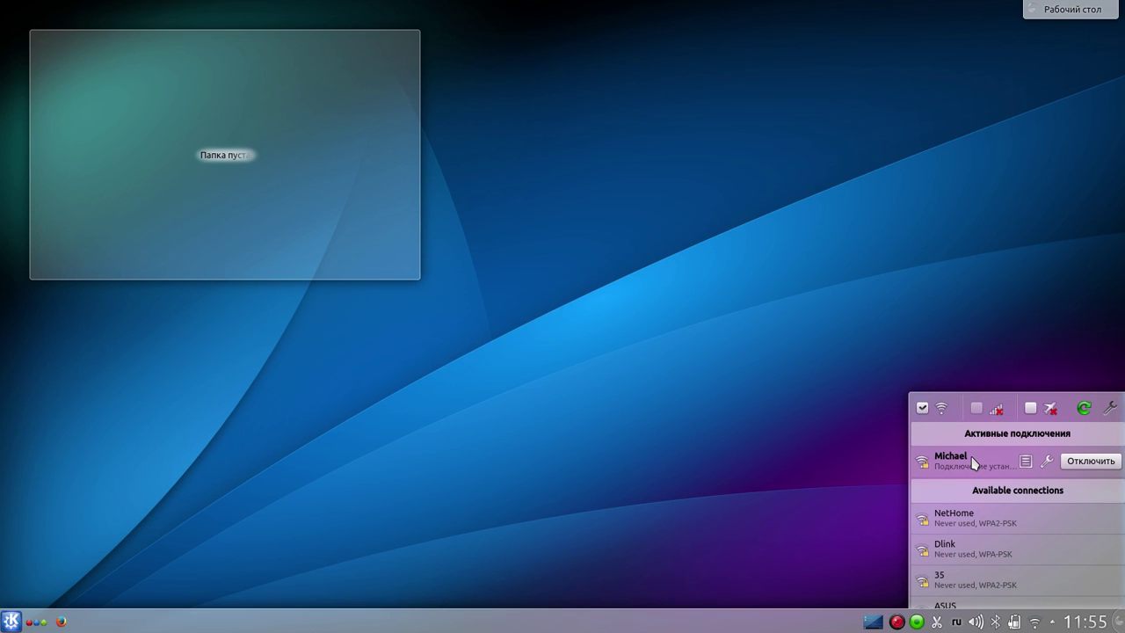
left_click(954, 377)
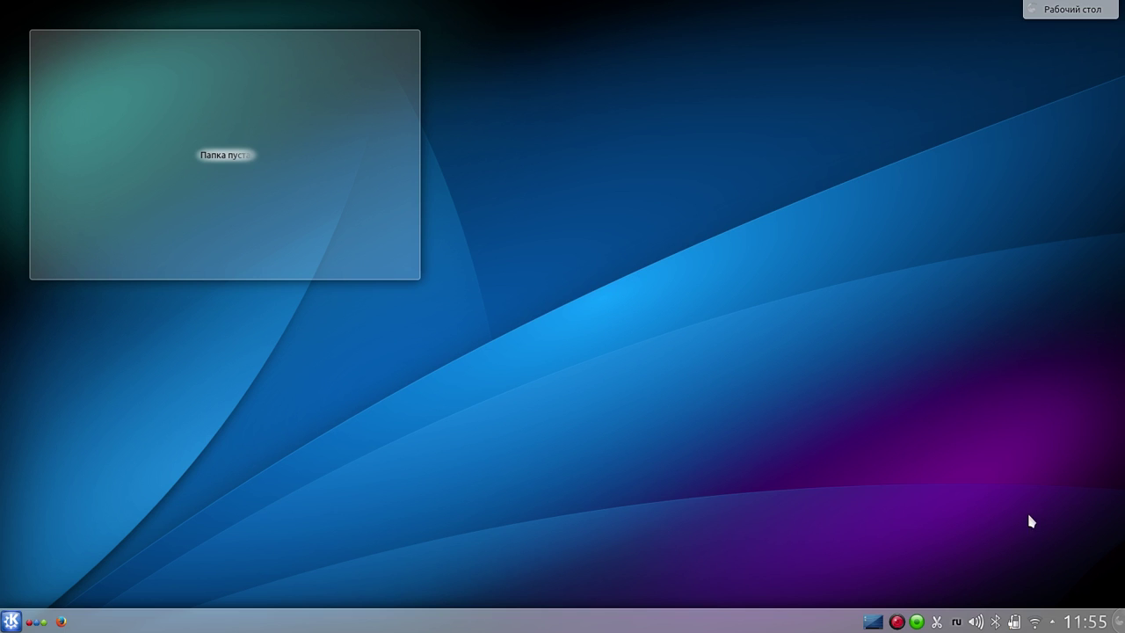
- Open the Muon updater from the hidden tray notifications, view its additional commands, and close it
left_click(1053, 622)
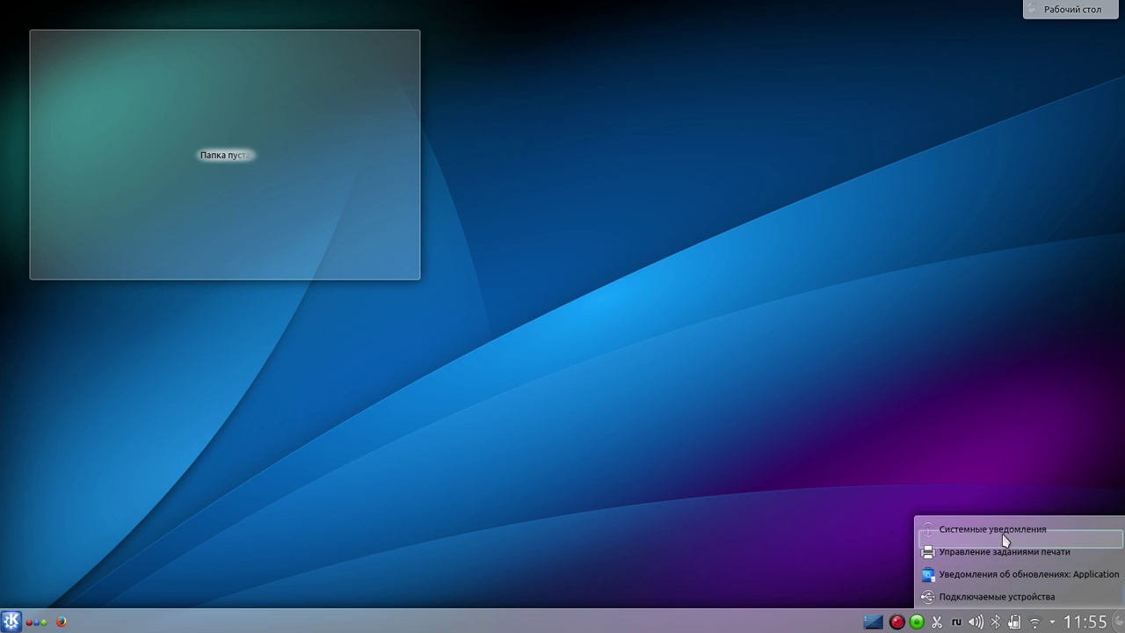
left_click(979, 584)
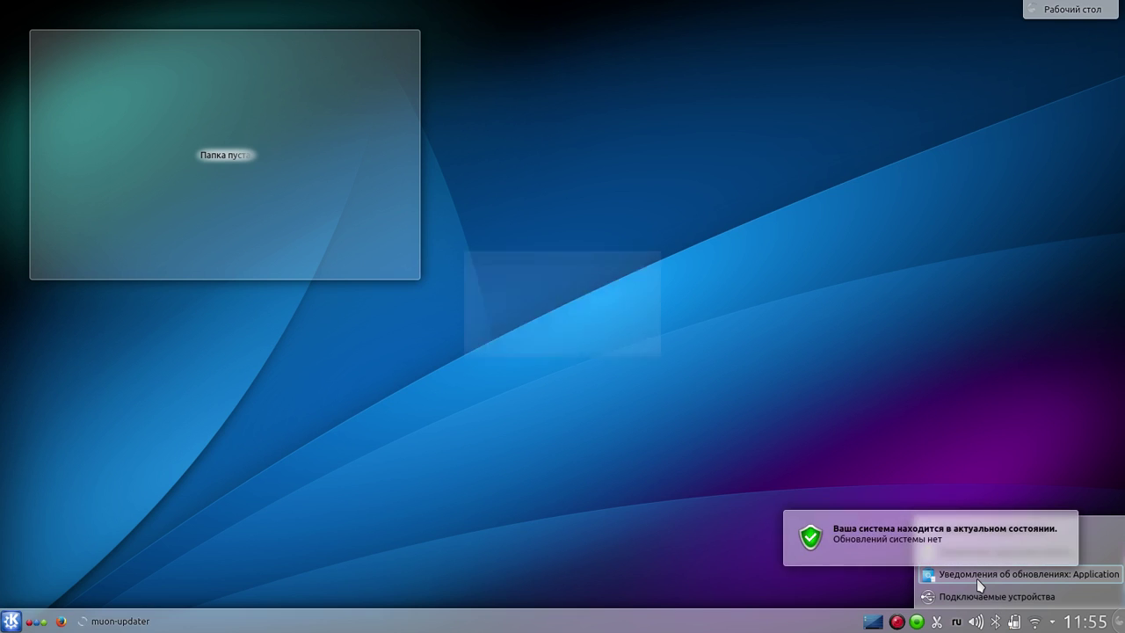
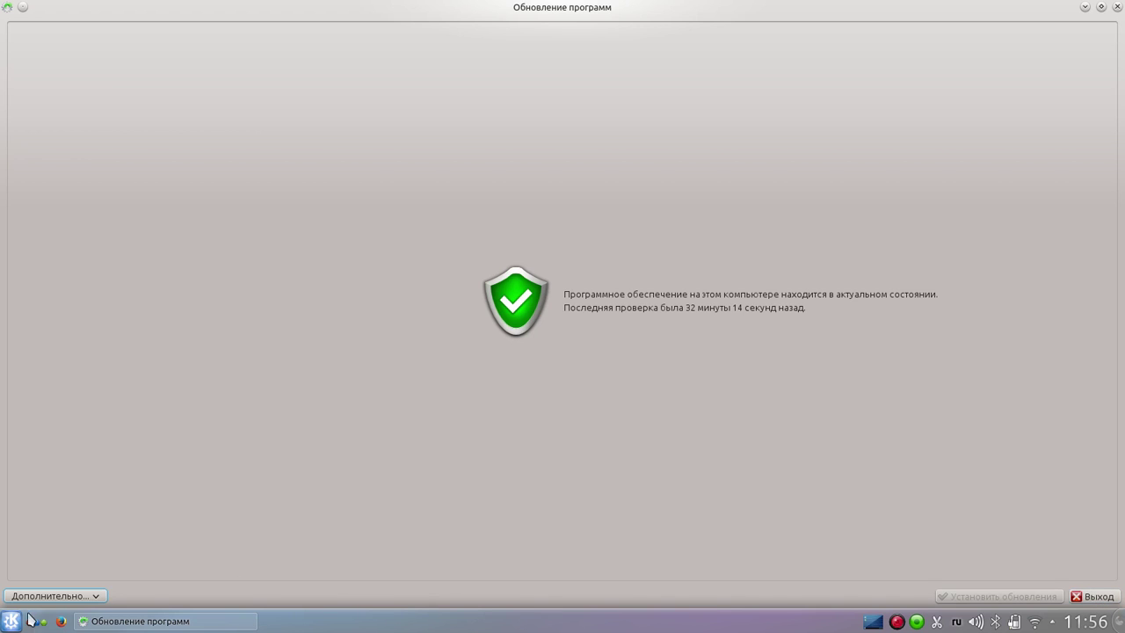
left_click(60, 595)
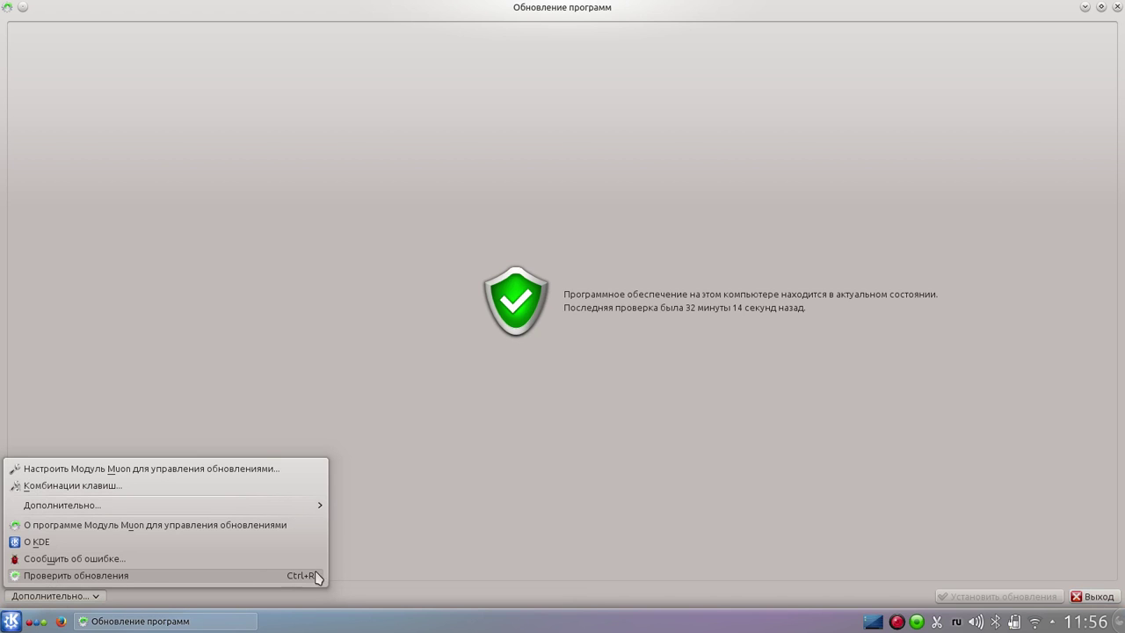
left_click(545, 354)
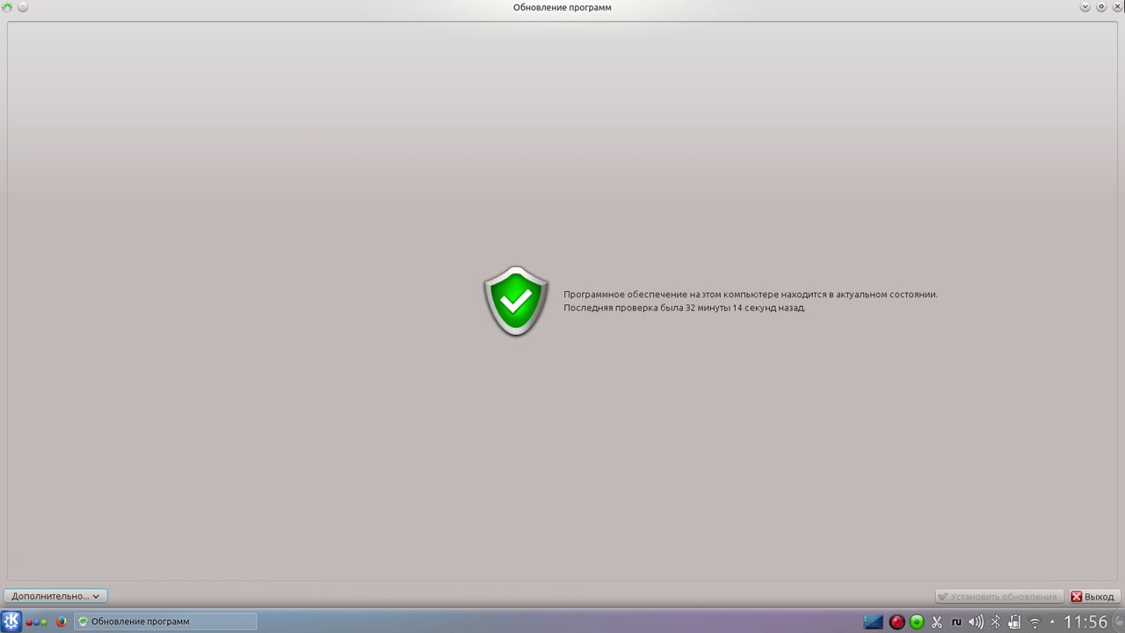
left_click(1117, 8)
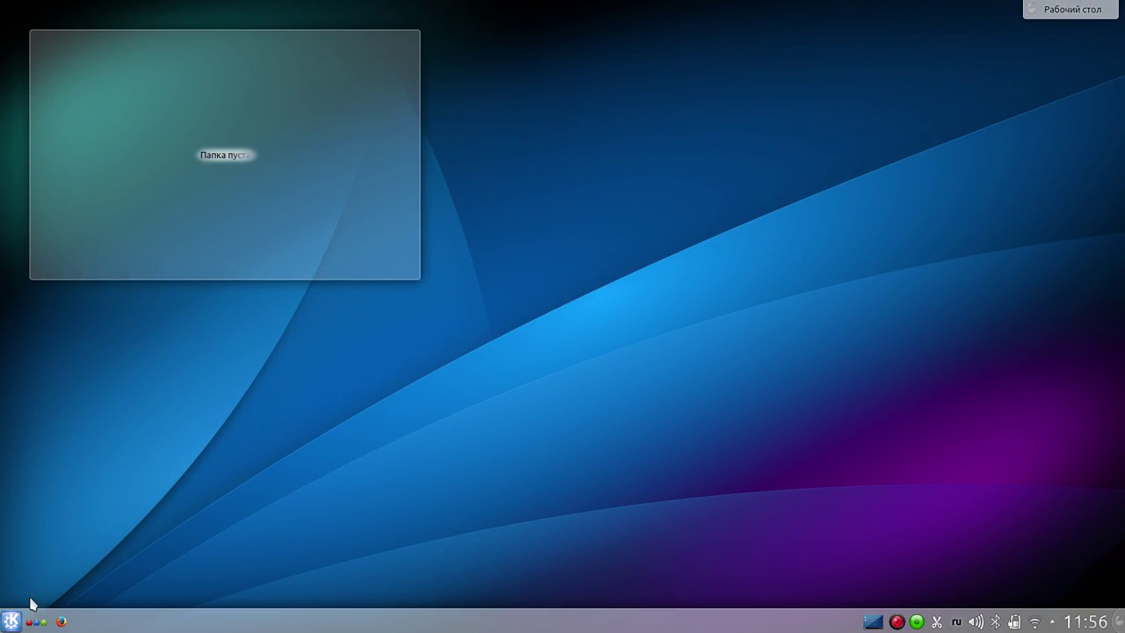
- Open Firefox, review the general, page and property print settings for Печатать в файл, and close the browser without printing
left_click(61, 621)
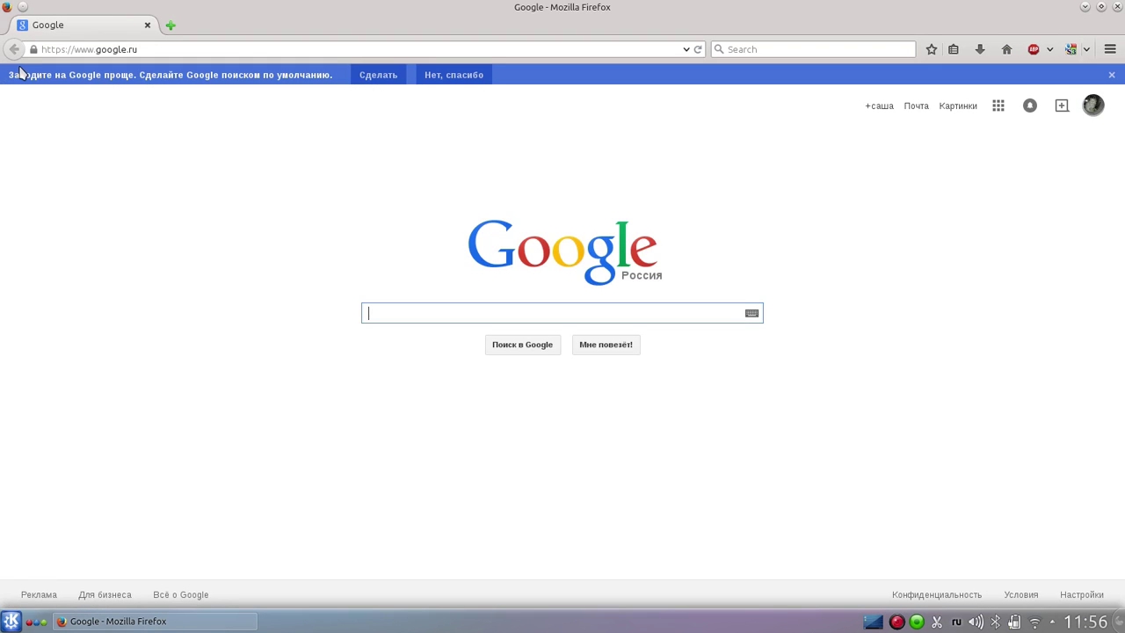
key("ctrl+p")
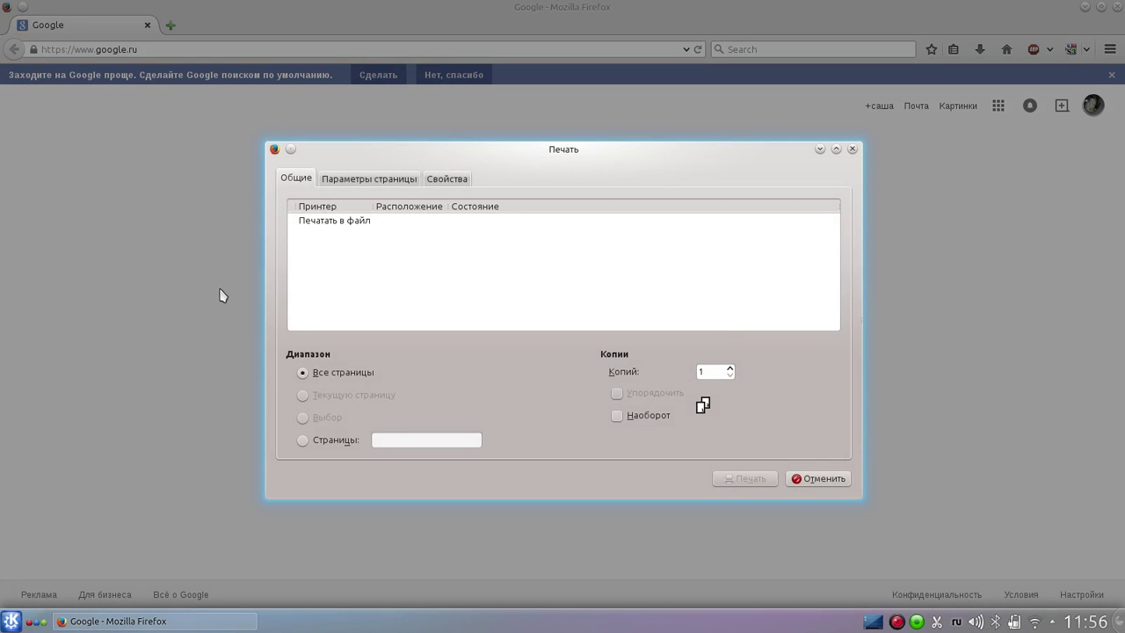
left_click(342, 224)
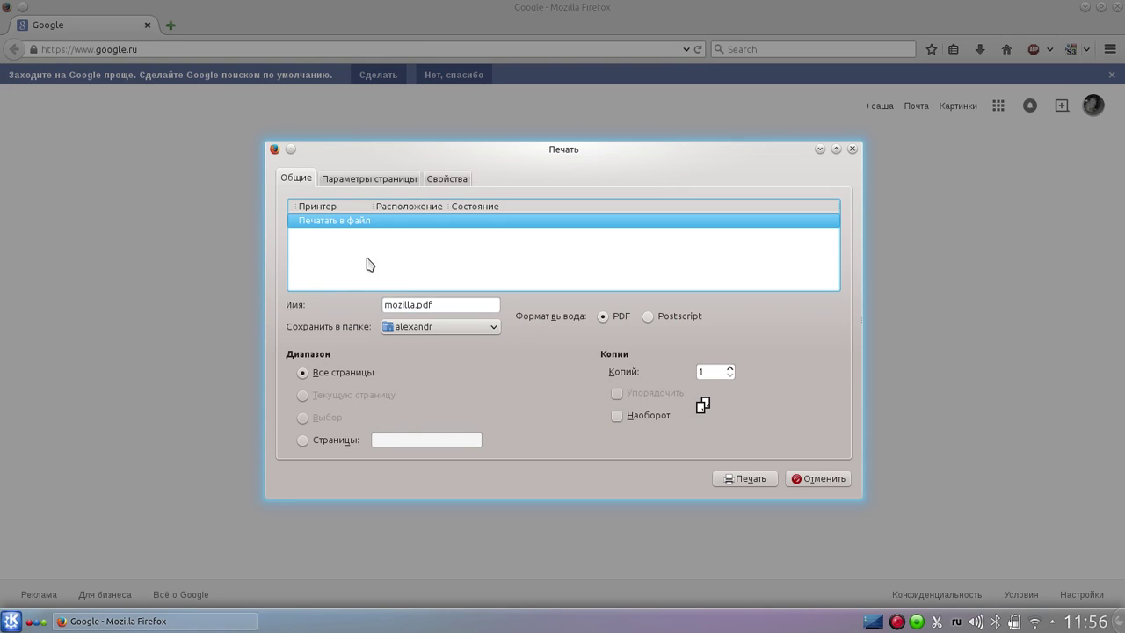
left_click(351, 183)
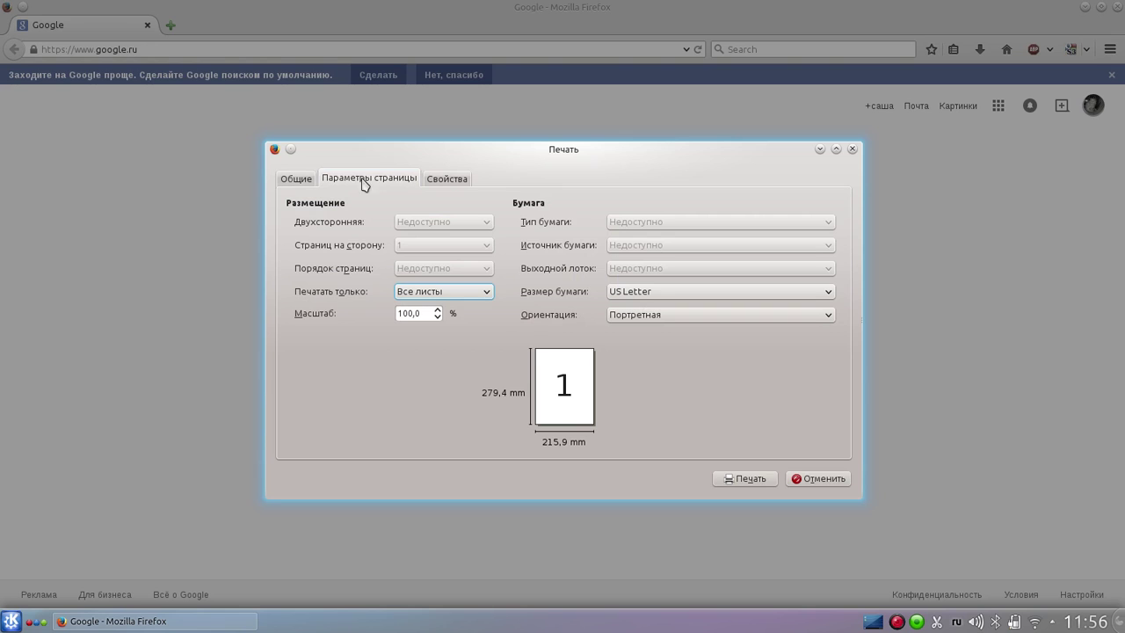
left_click(439, 192)
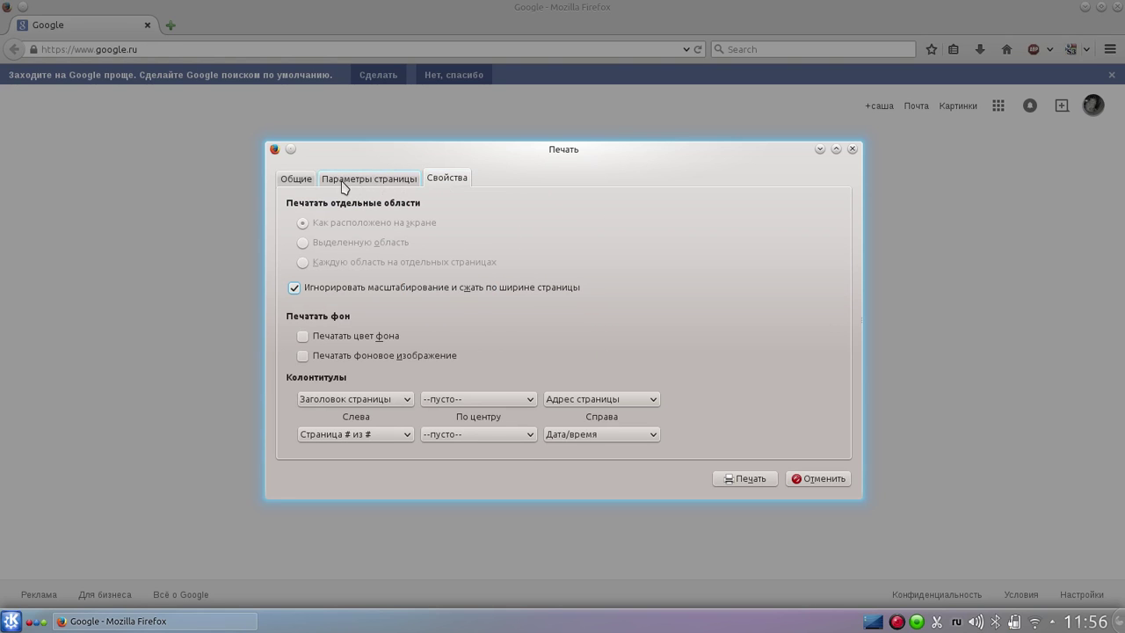
left_click(297, 180)
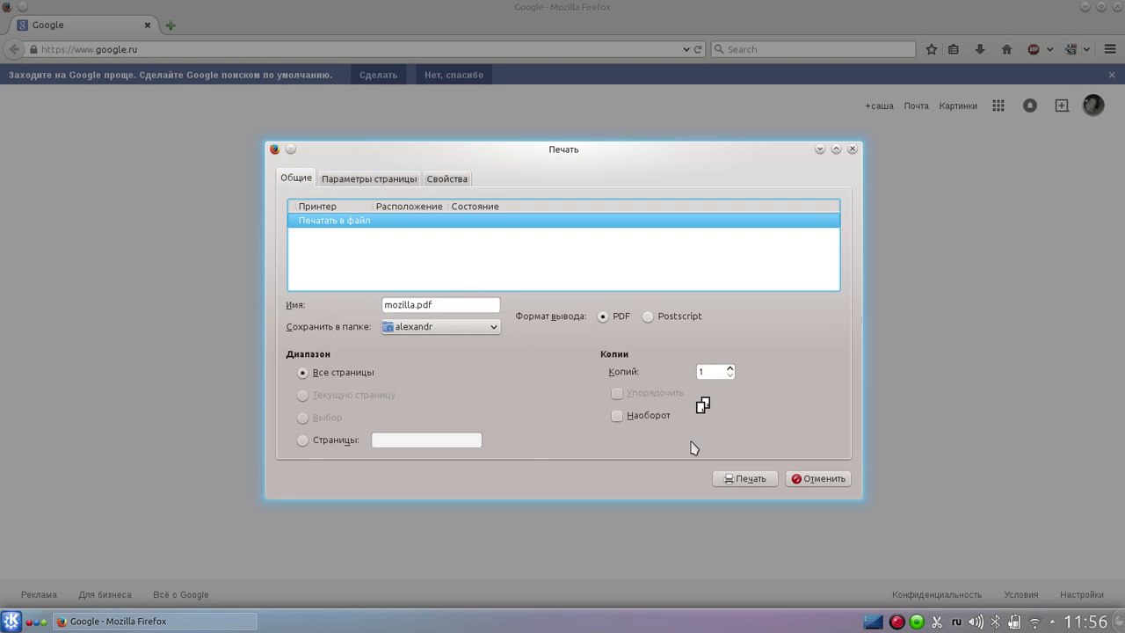
left_click(820, 481)
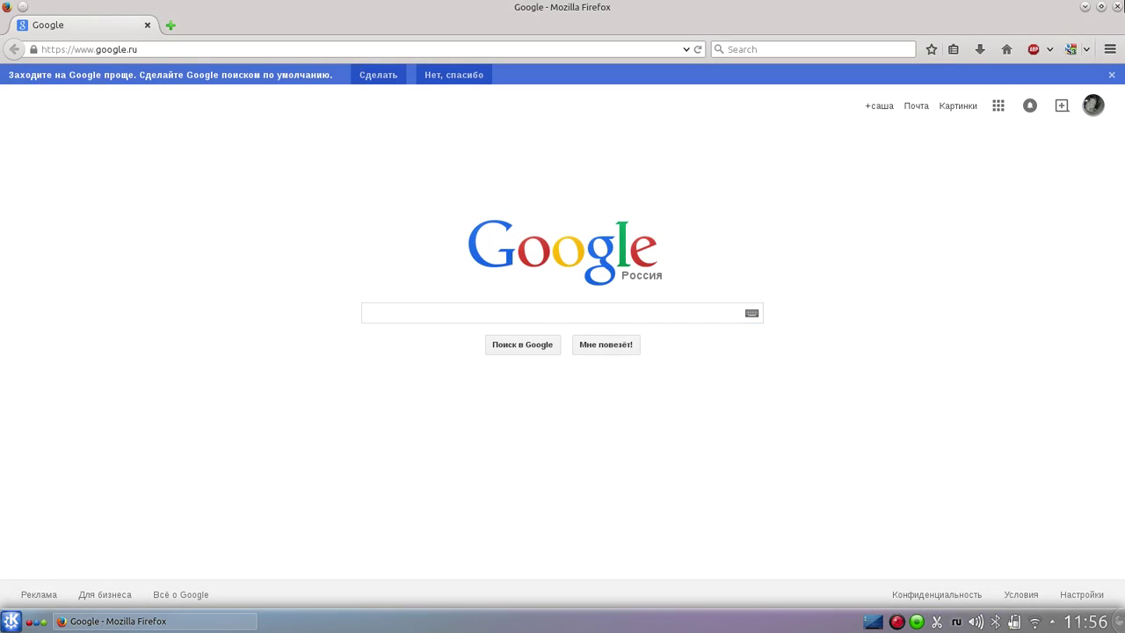
left_click(1117, 7)
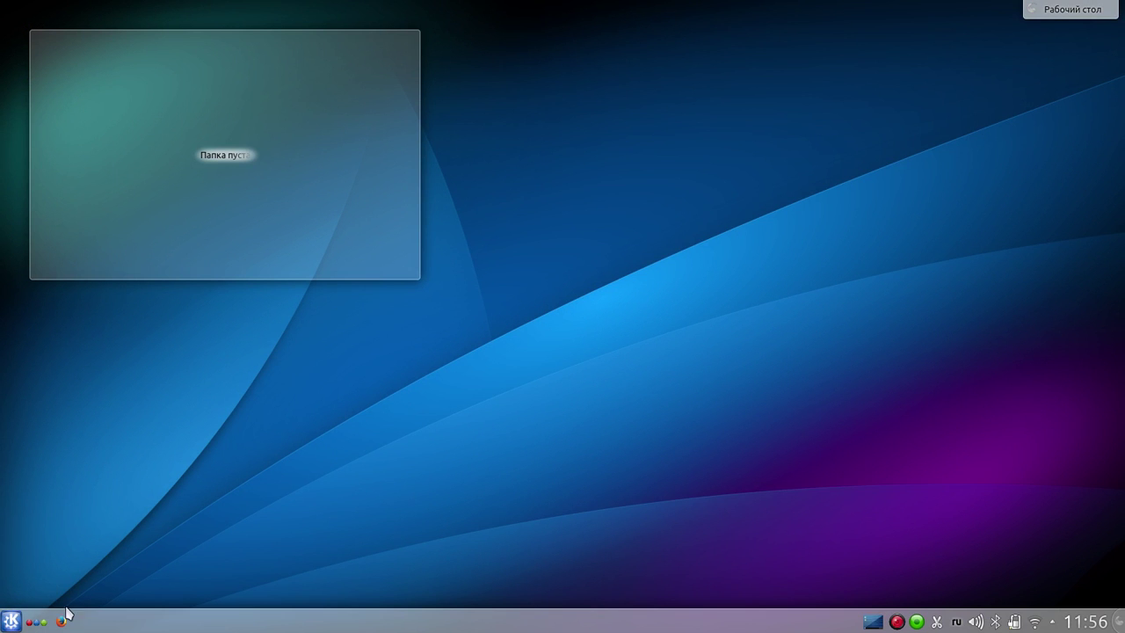
- View the Наука and Математика groups under Образование in the application launcher, and close the launcher
left_click(11, 621)
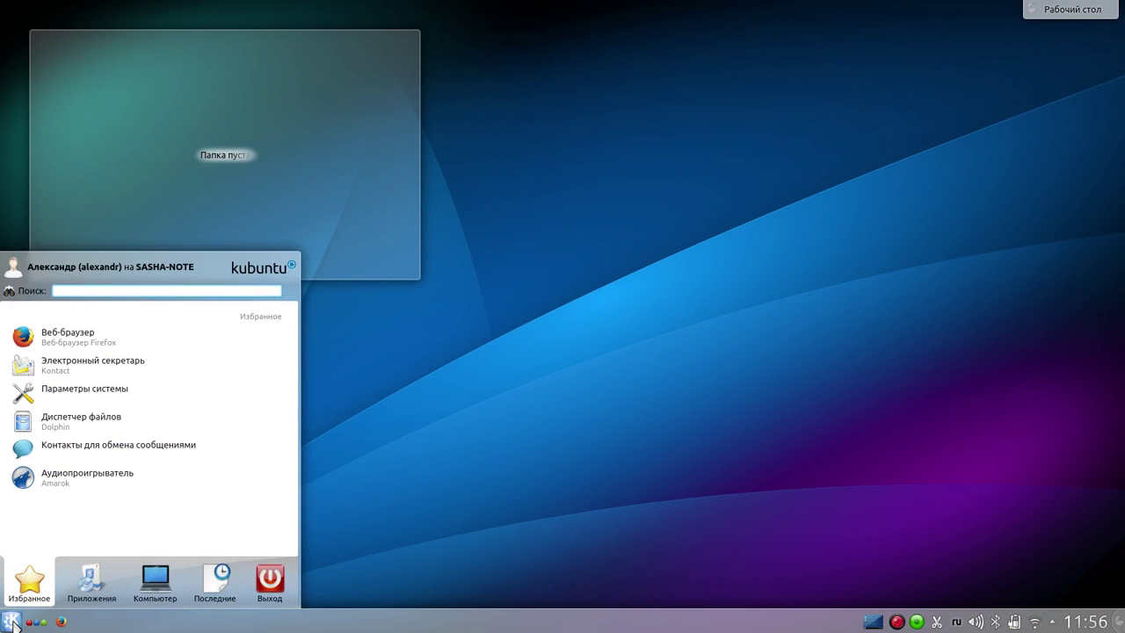
left_click(88, 585)
scroll(82, 504, "down", 1)
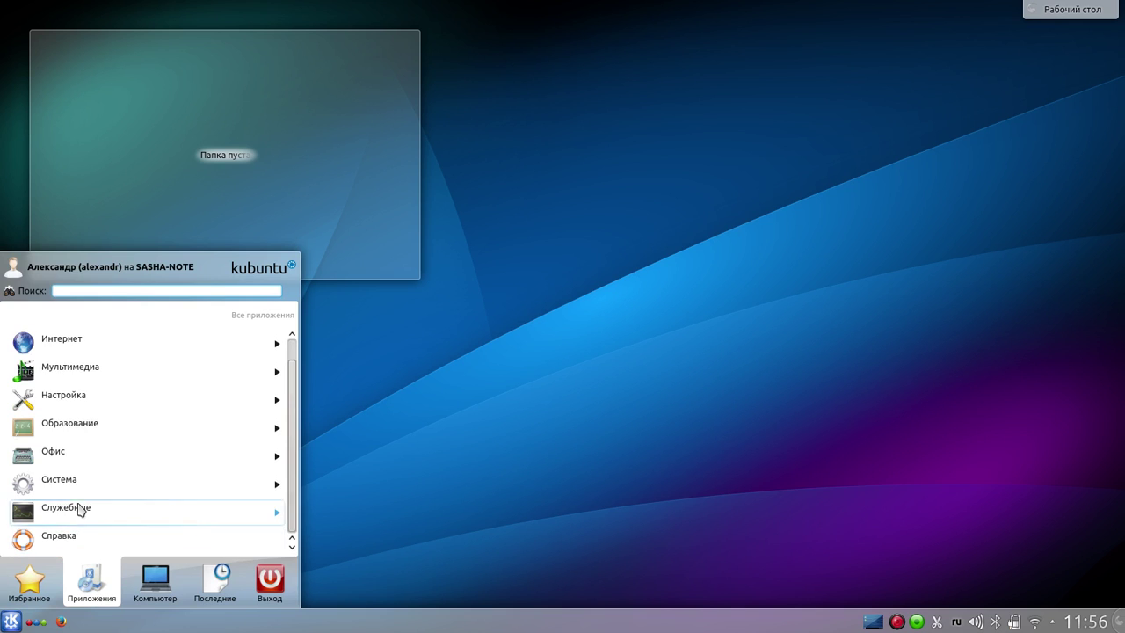
left_click(68, 431)
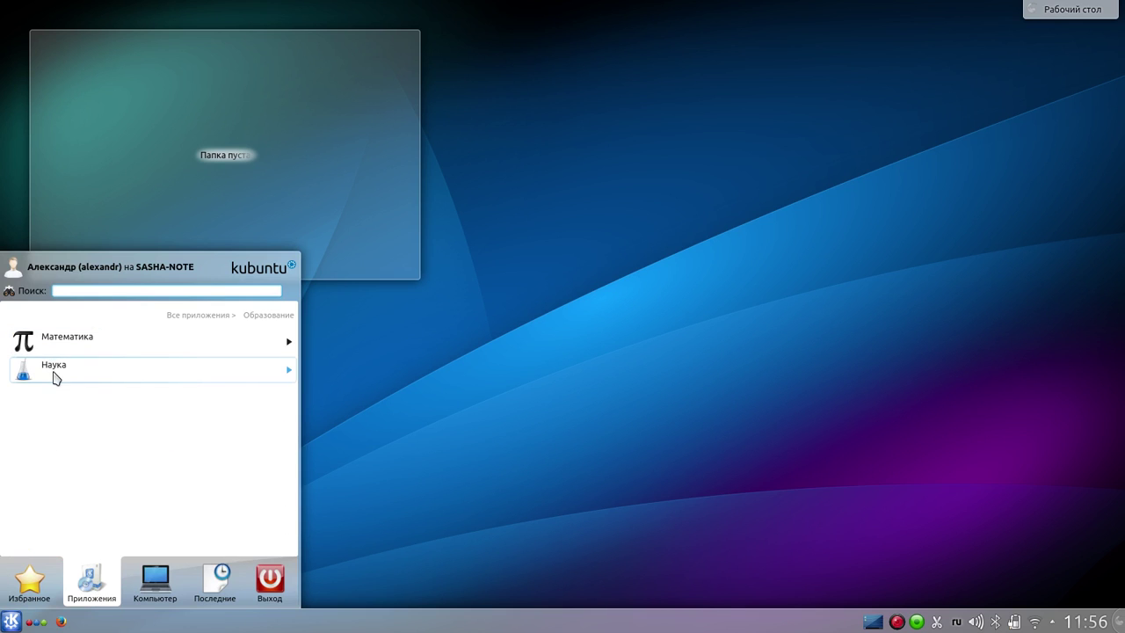
left_click(54, 376)
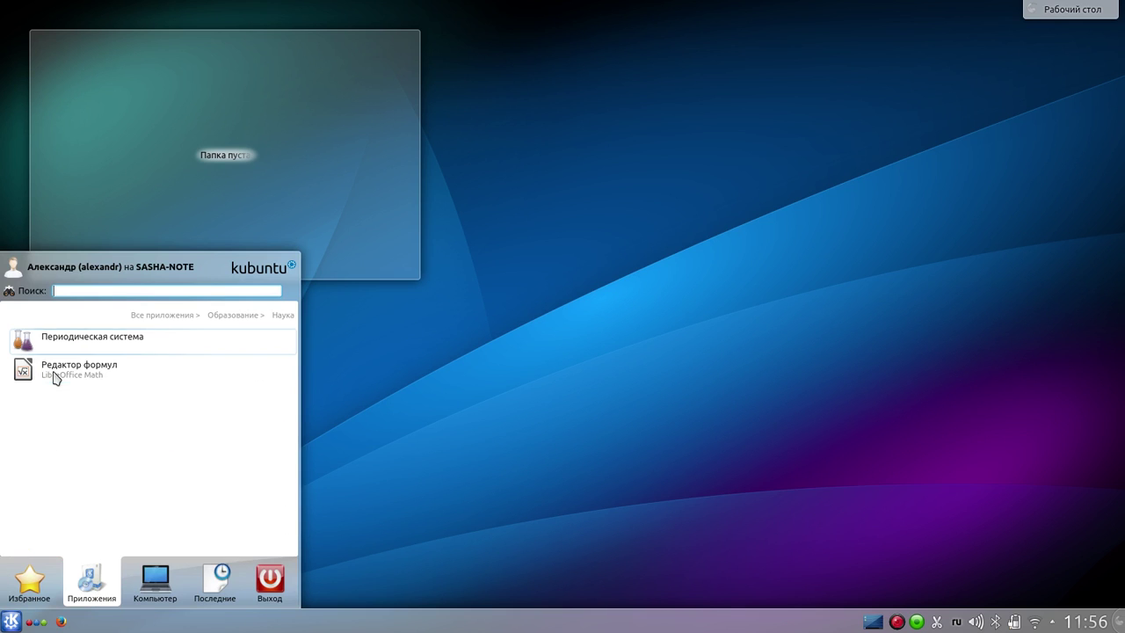
left_click(224, 314)
left_click(167, 341)
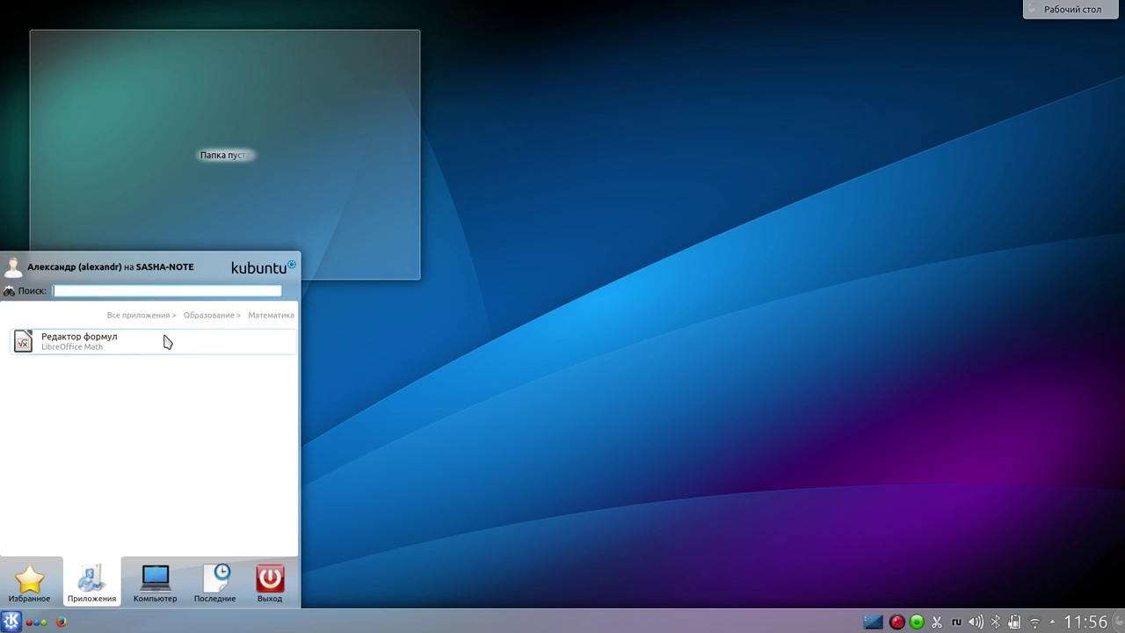
left_click(500, 331)
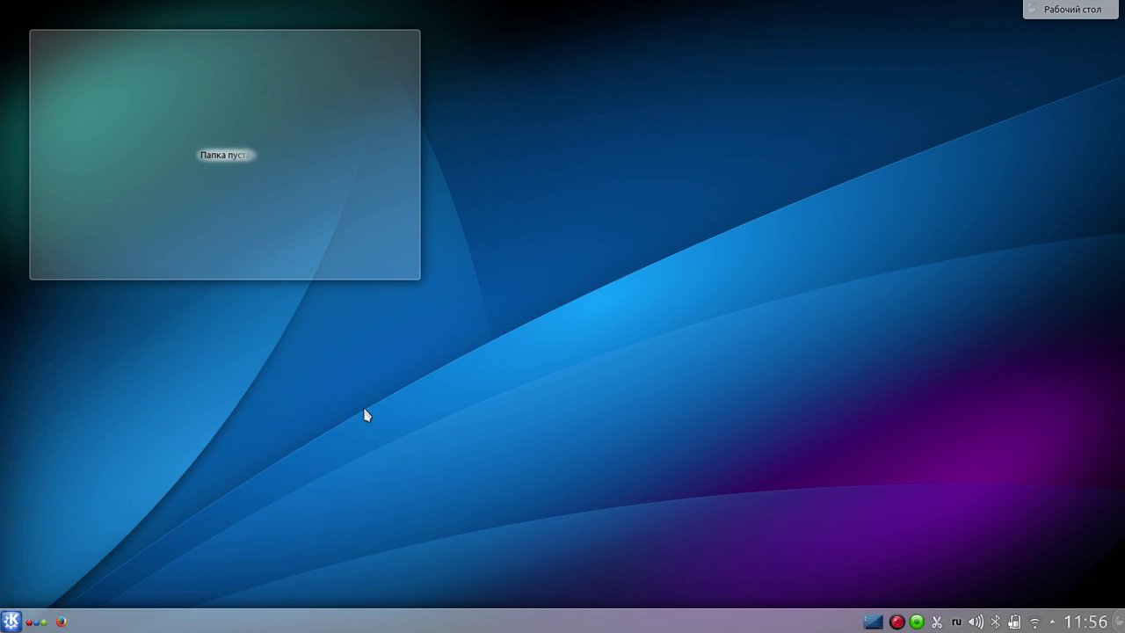
- Launch Kontact from the launcher favourites, cancel the account creation wizard, view the digest, and quit the program
left_click(11, 621)
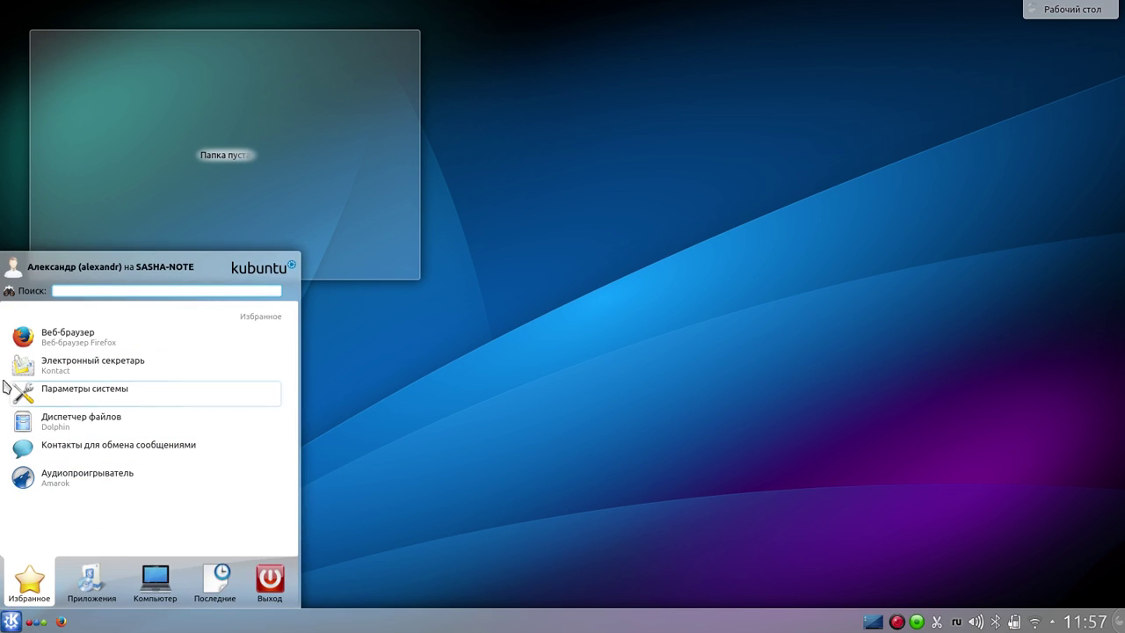
left_click(64, 368)
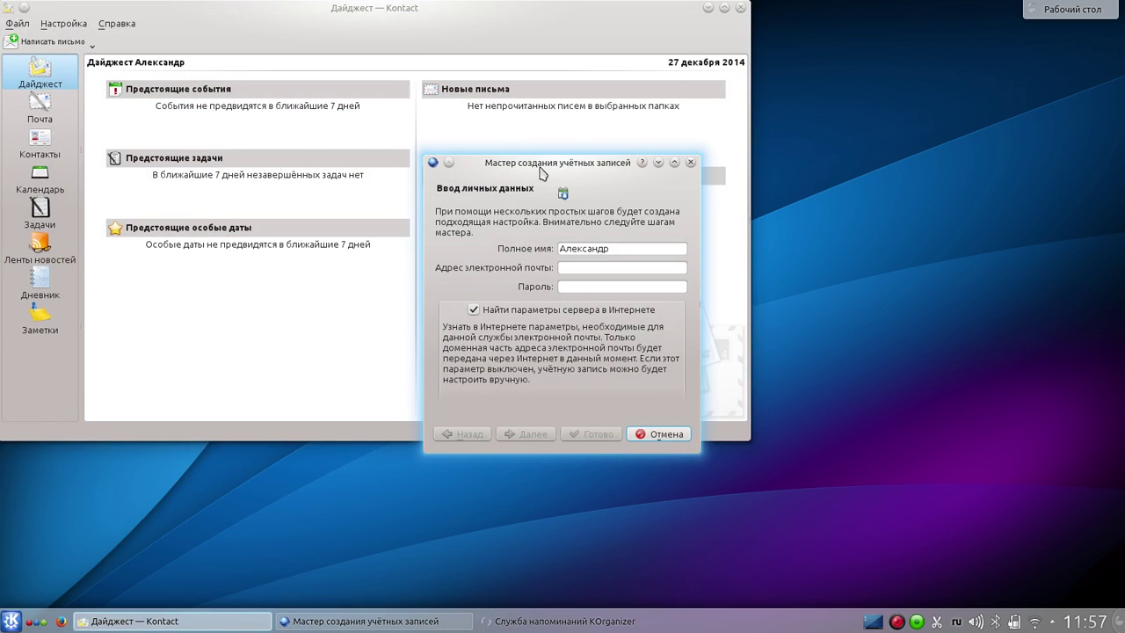
left_click(661, 433)
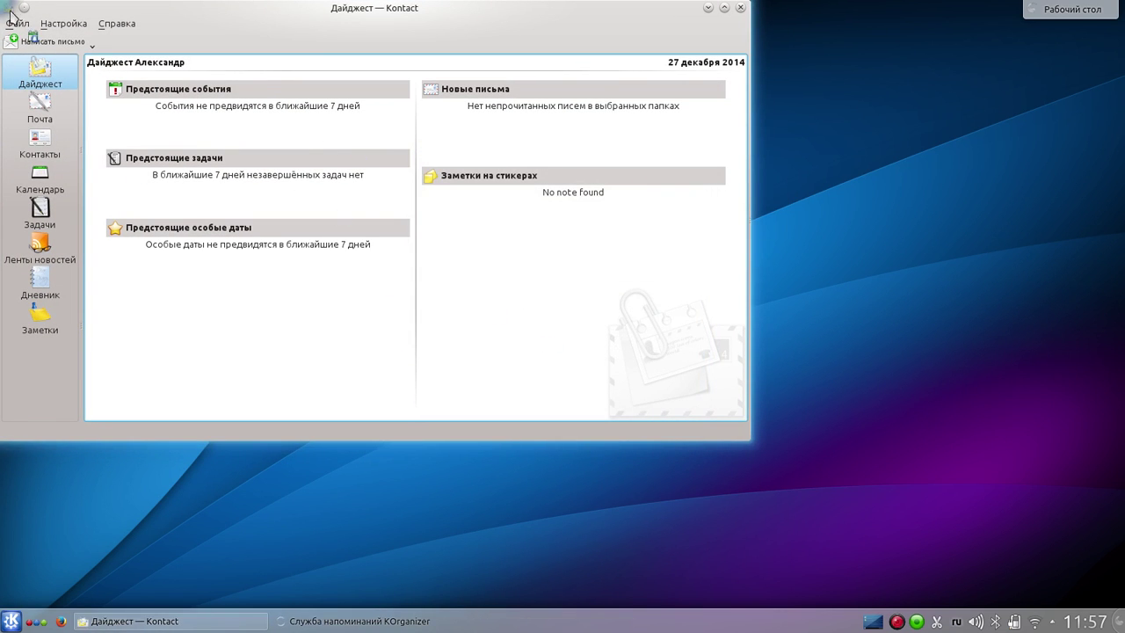
left_click(17, 24)
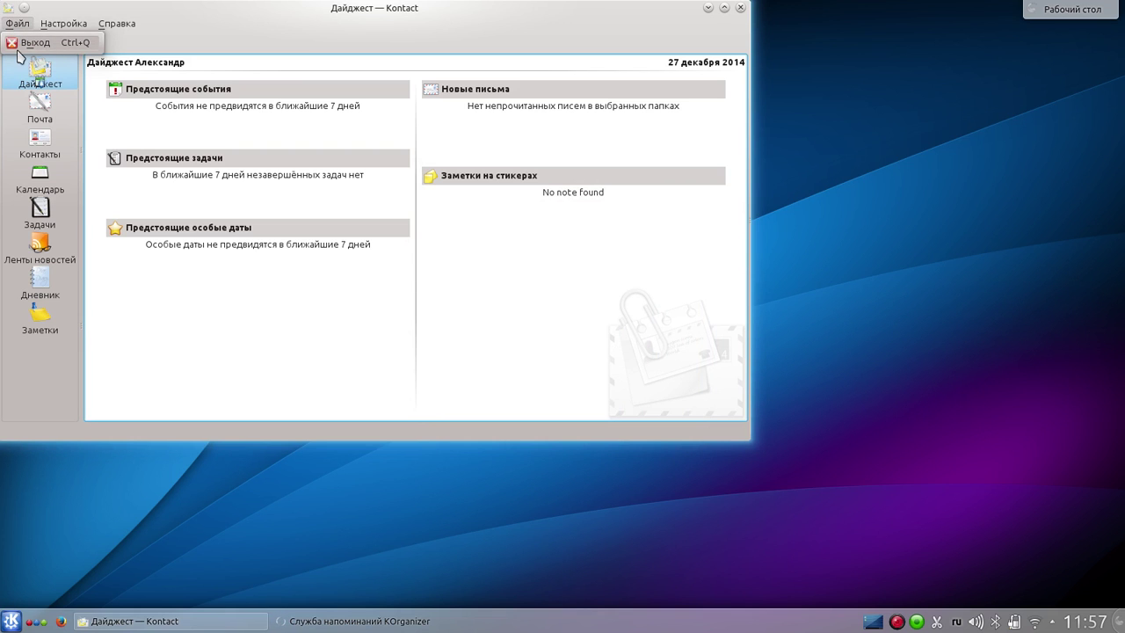
left_click(26, 43)
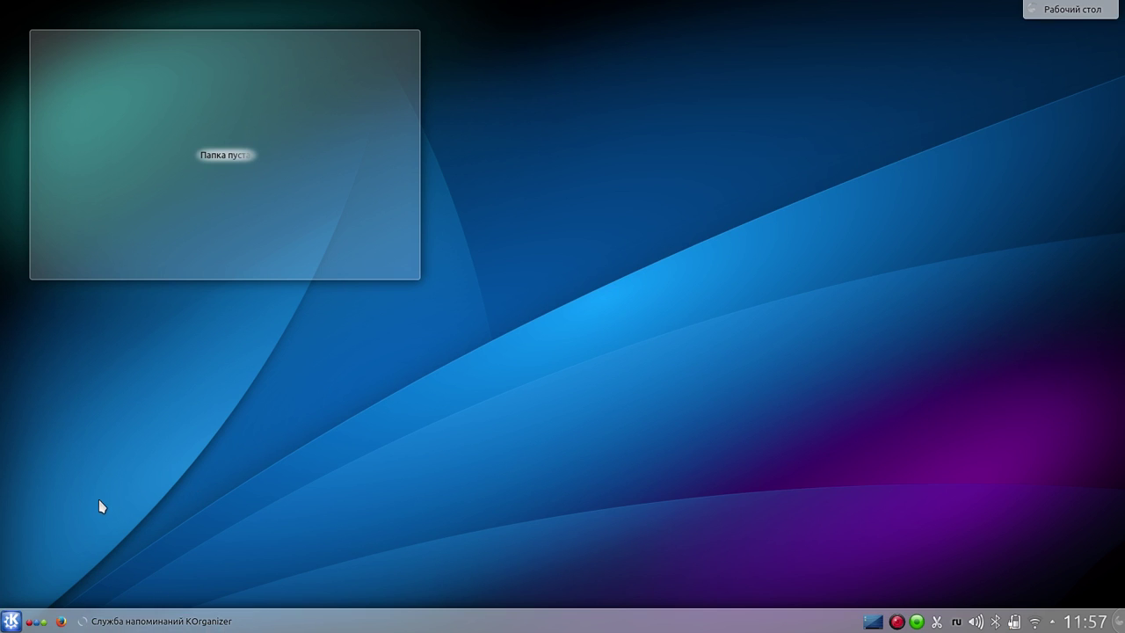
- Open the KDE help centre (Справка) from the application launcher and maximize its window
left_click(11, 620)
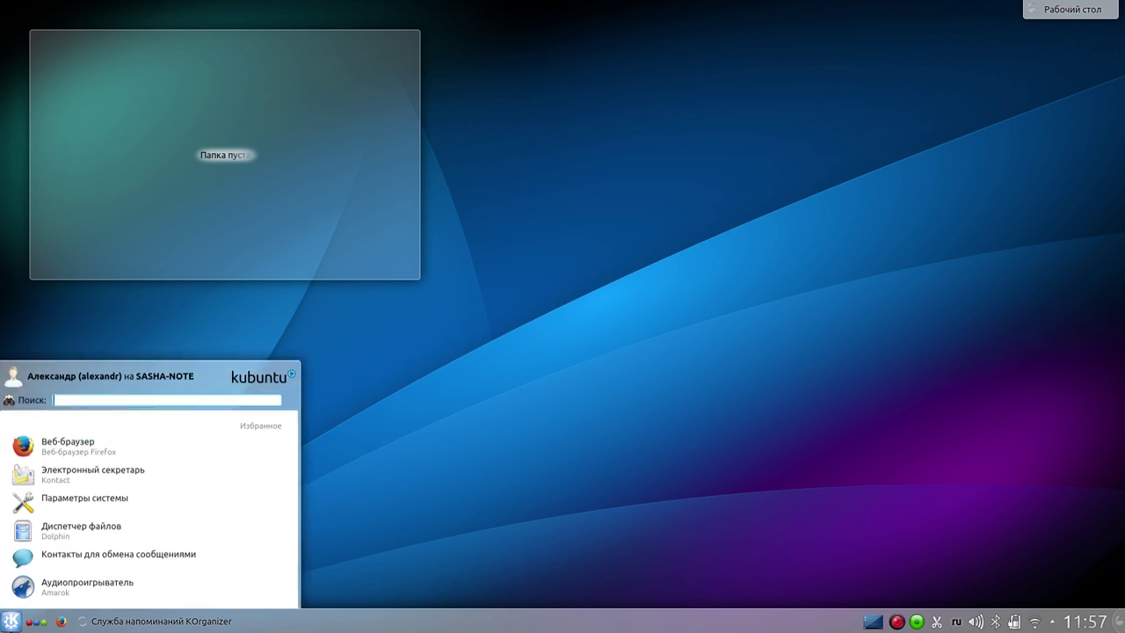
left_click(93, 585)
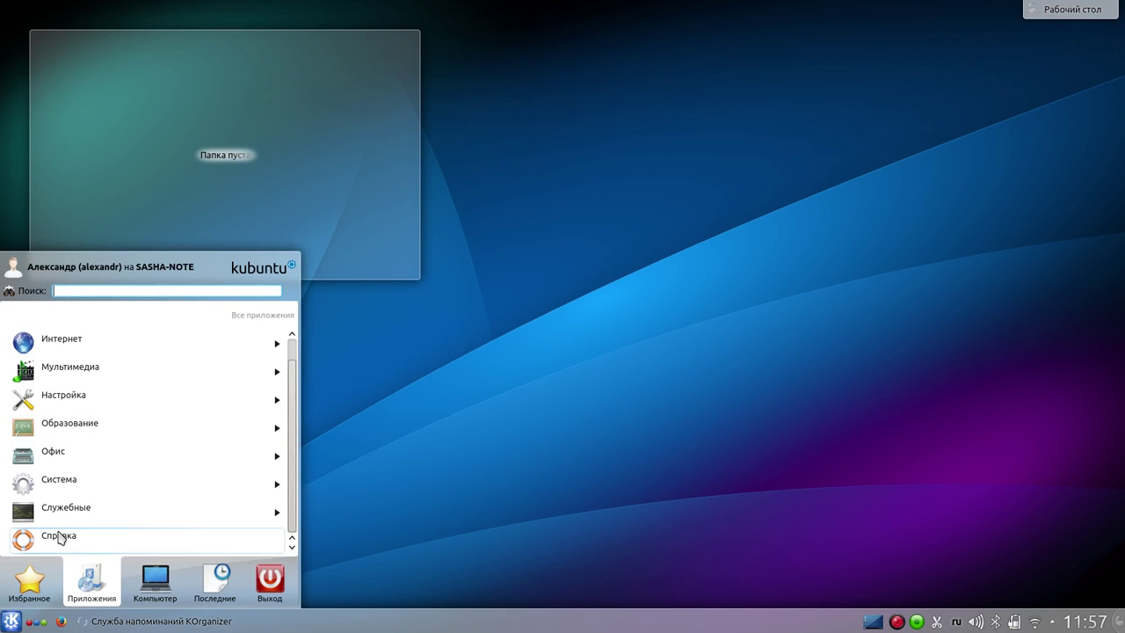
left_click(59, 539)
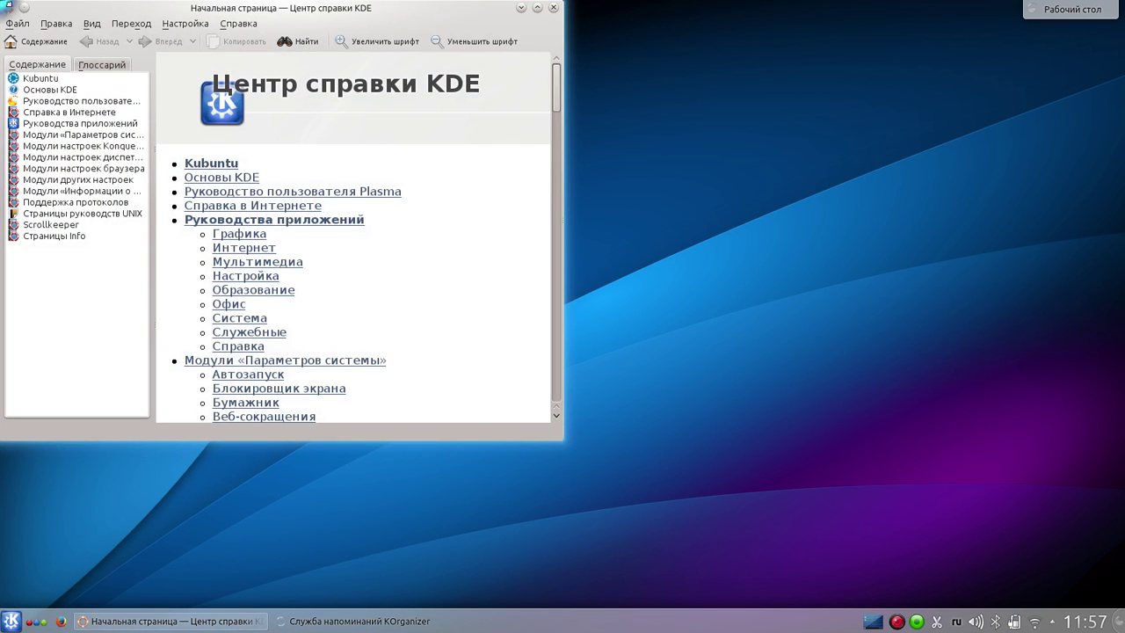
double_click(211, 10)
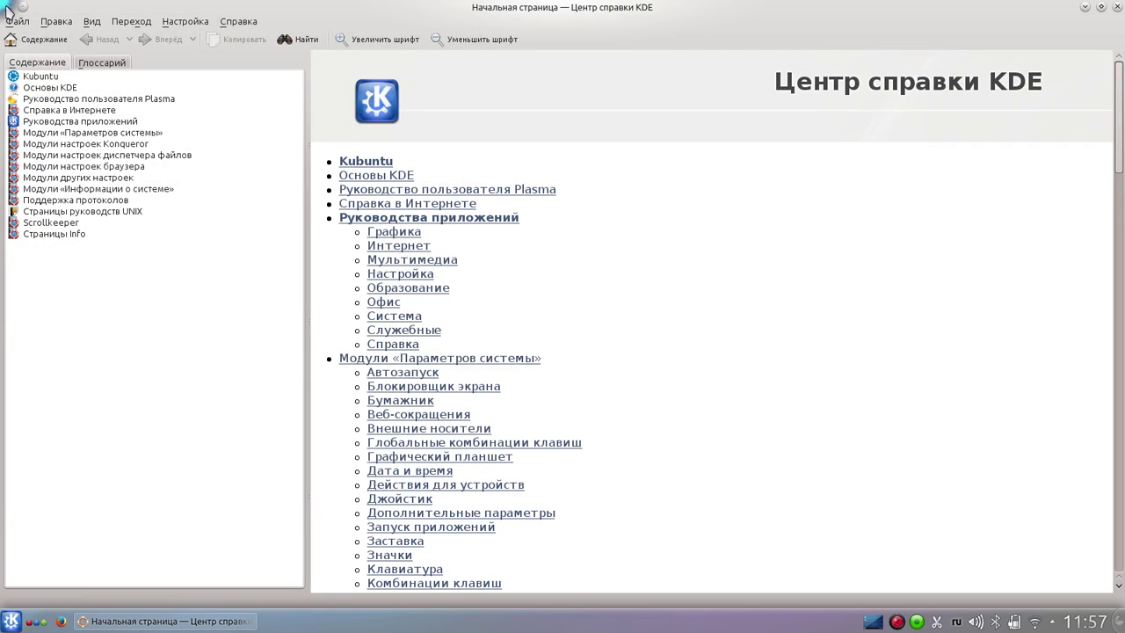
- View The Kubuntu Handbook, return to the help centre's start page, and look through its list of topics
left_click(41, 76)
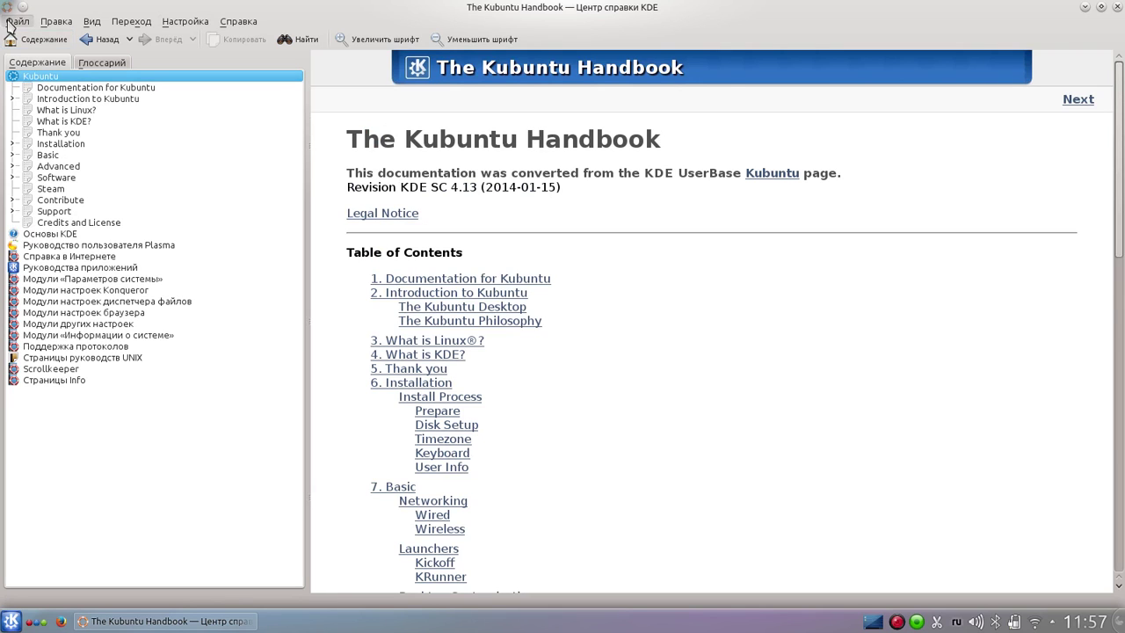
left_click(111, 41)
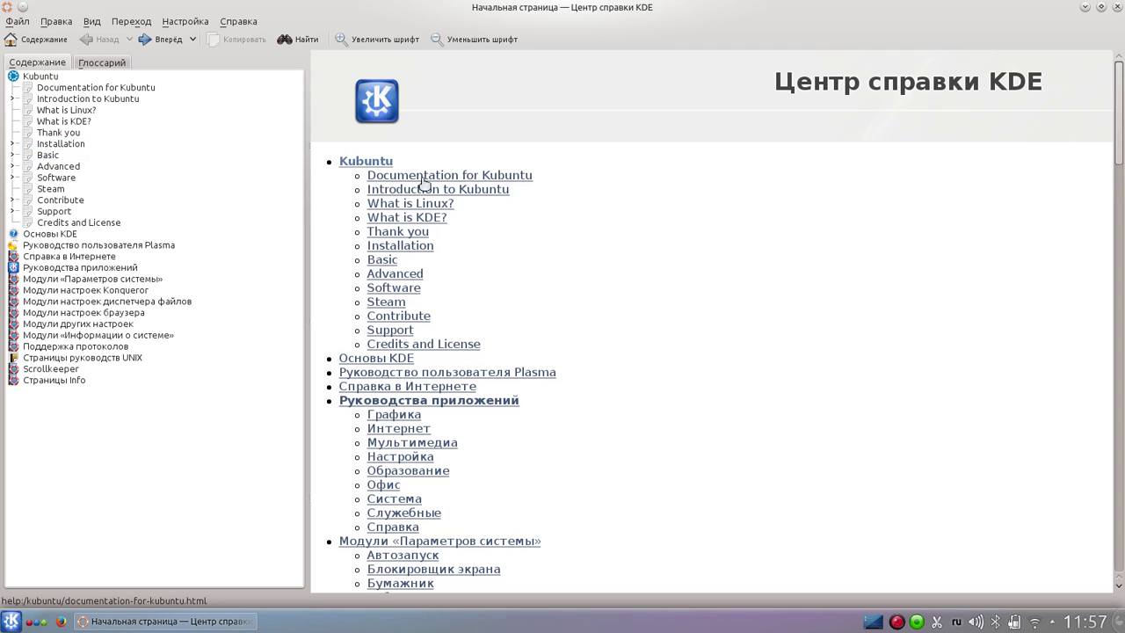
scroll(432, 253, "down", 2)
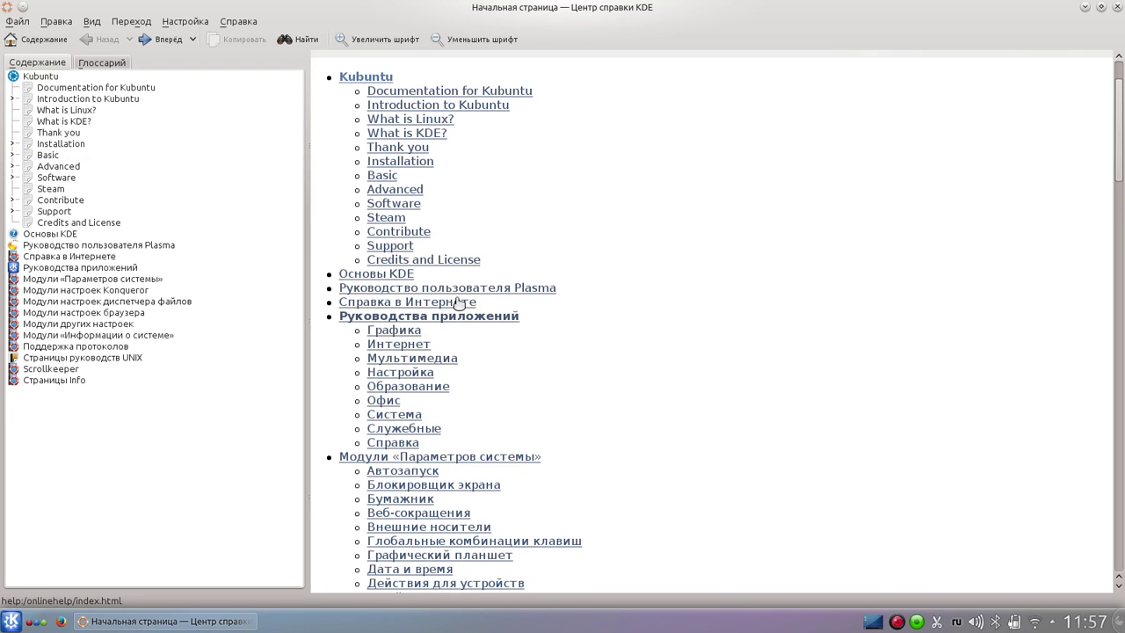
scroll(512, 364, "down", 7)
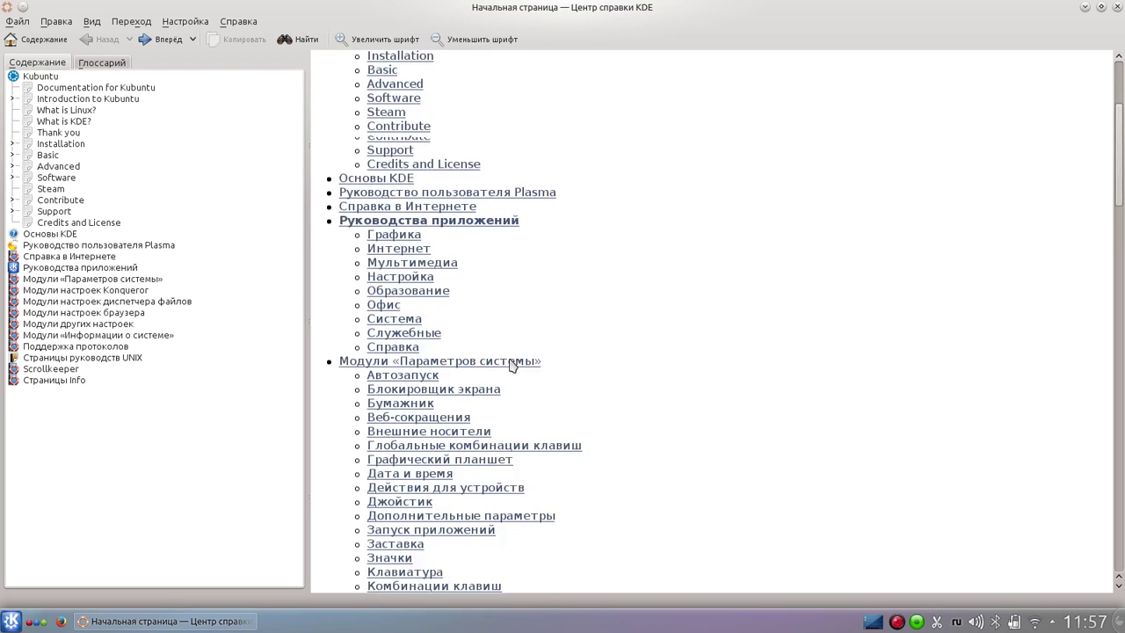
scroll(510, 362, "down", 7)
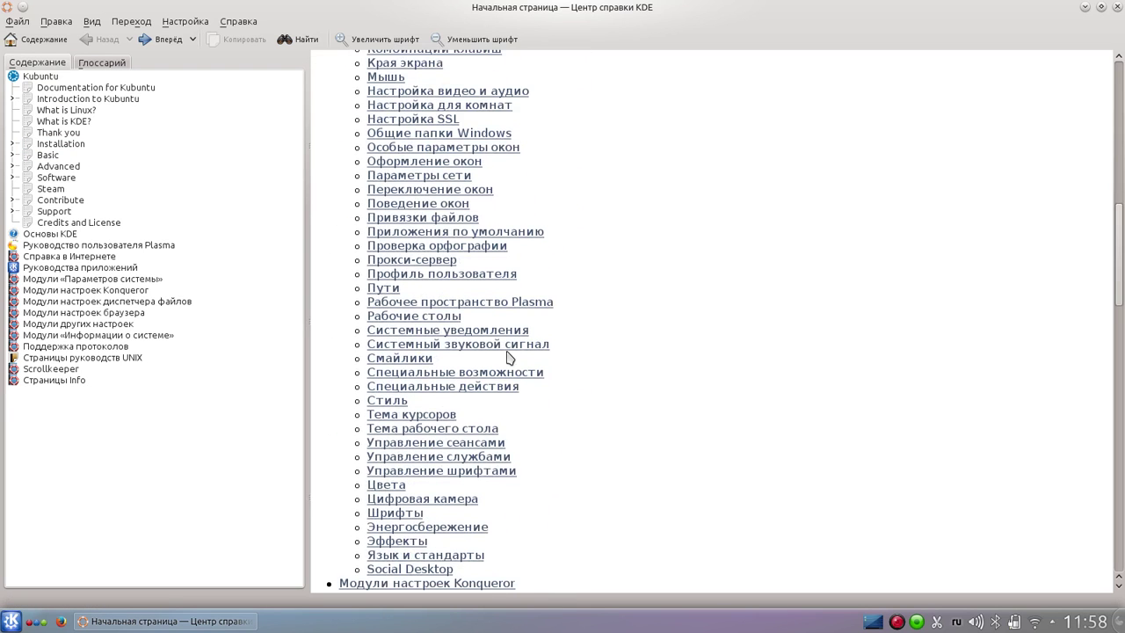
scroll(473, 392, "down", 6)
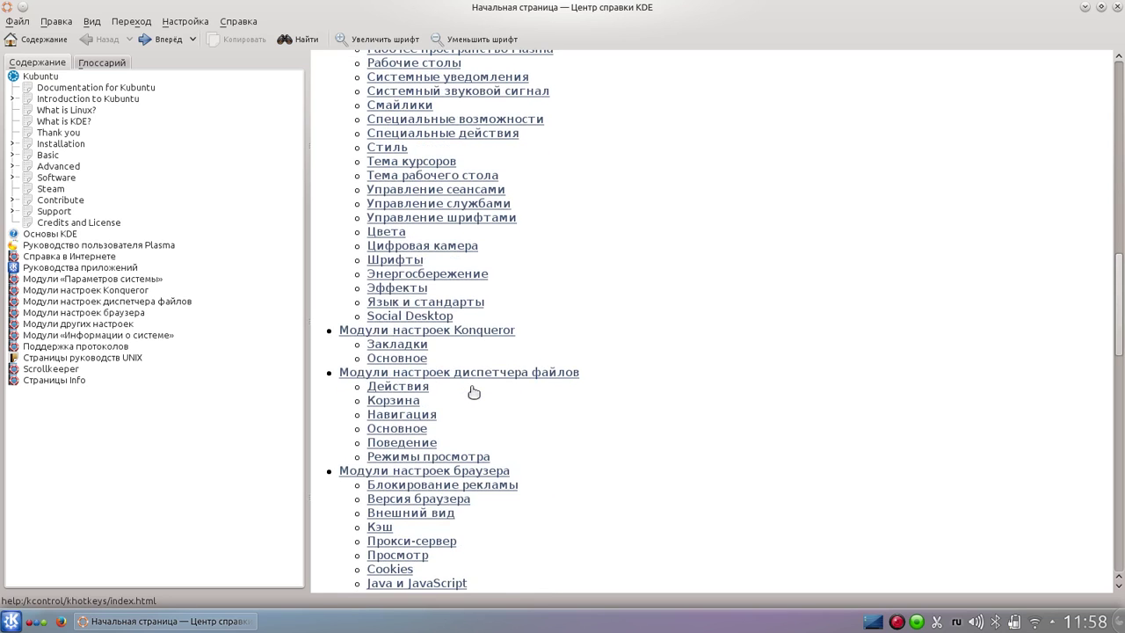
scroll(474, 392, "up", 20)
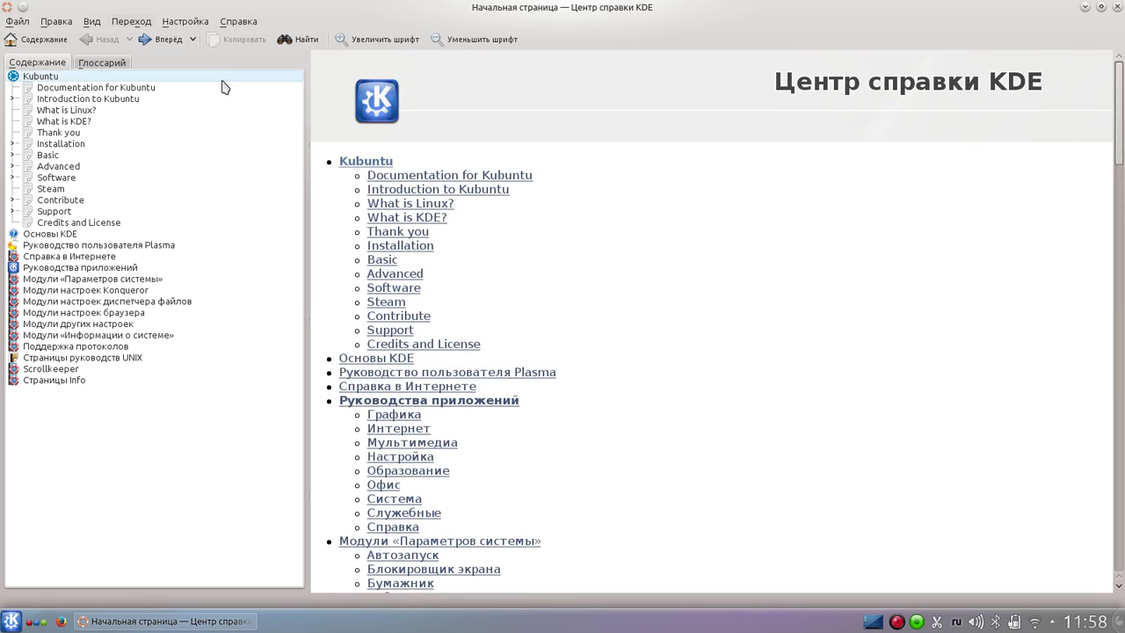
- View the Documentation for Kubuntu chapter and return to the help centre's start page
left_click(474, 181)
scroll(475, 184, "down", 4)
scroll(510, 244, "up", 4)
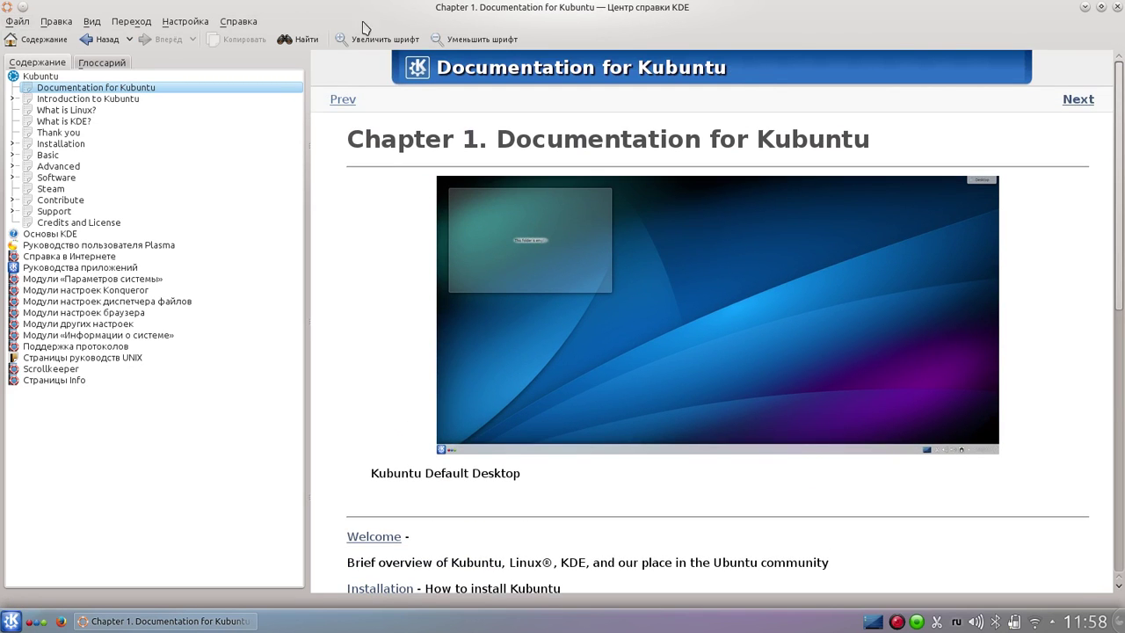
left_click(103, 39)
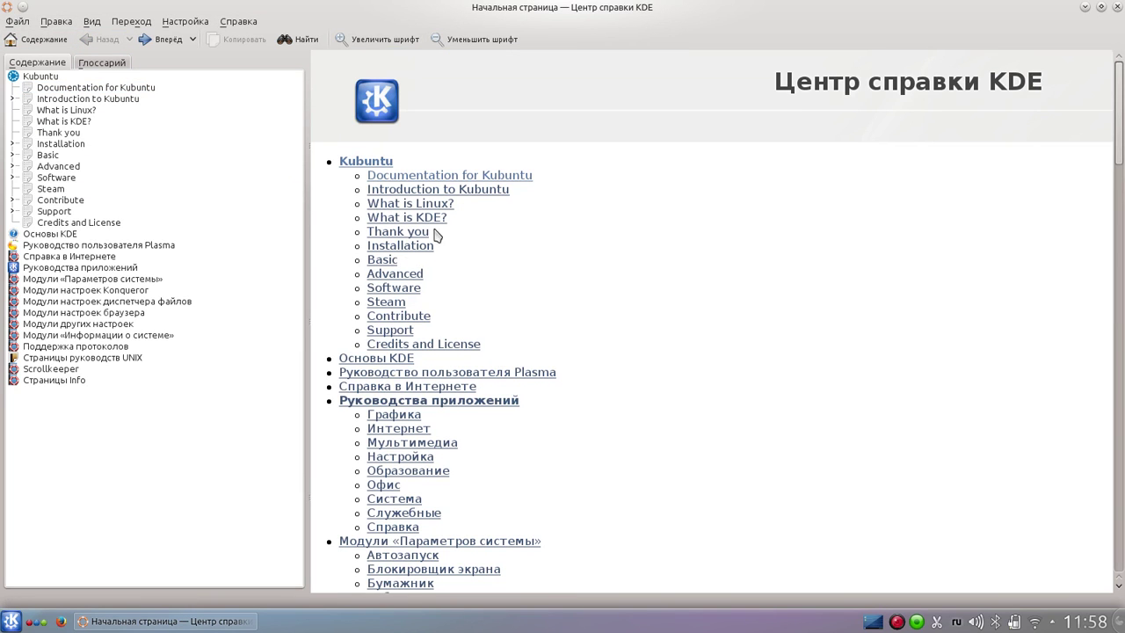
- Open the Installation chapter and examine the Install Process section with its welcome screen illustration
left_click(405, 246)
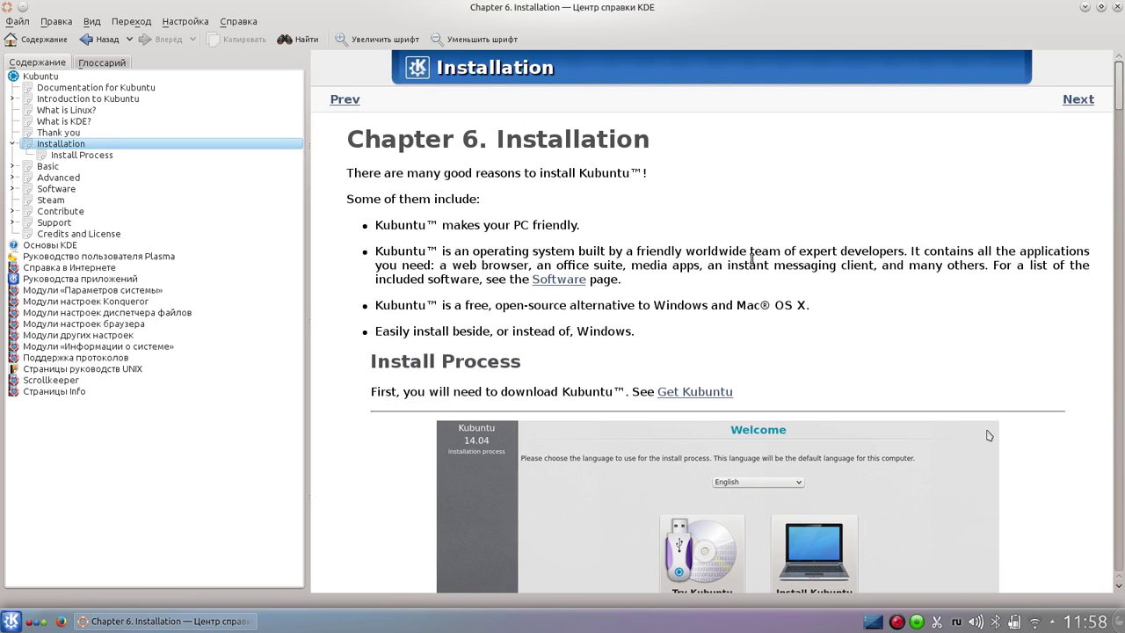
scroll(751, 257, "down", 3)
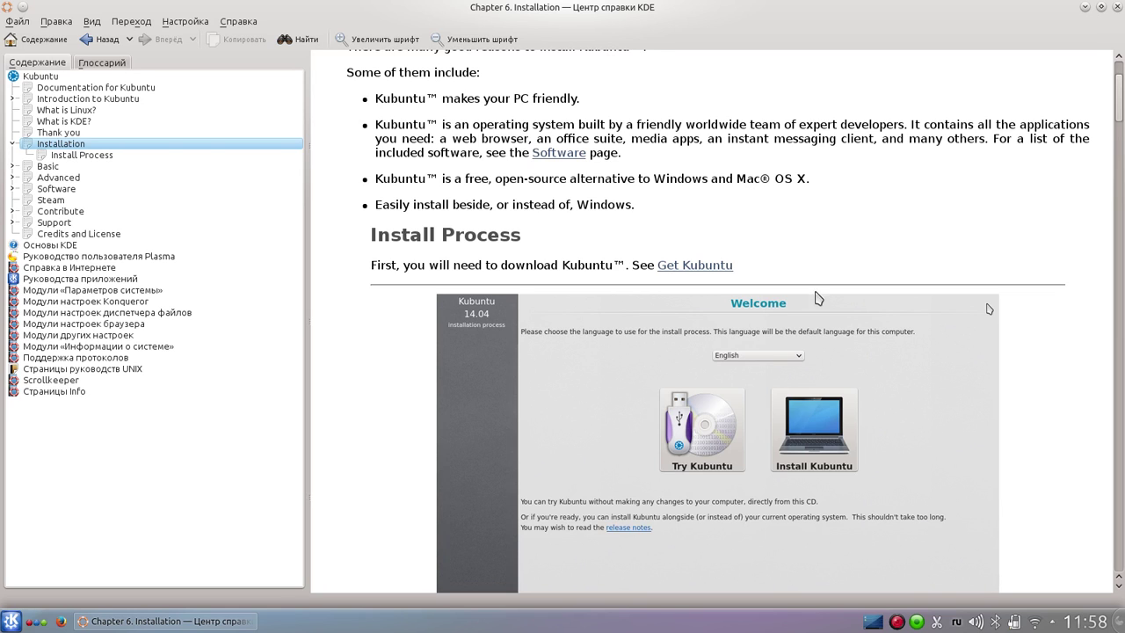
scroll(886, 327, "down", 4)
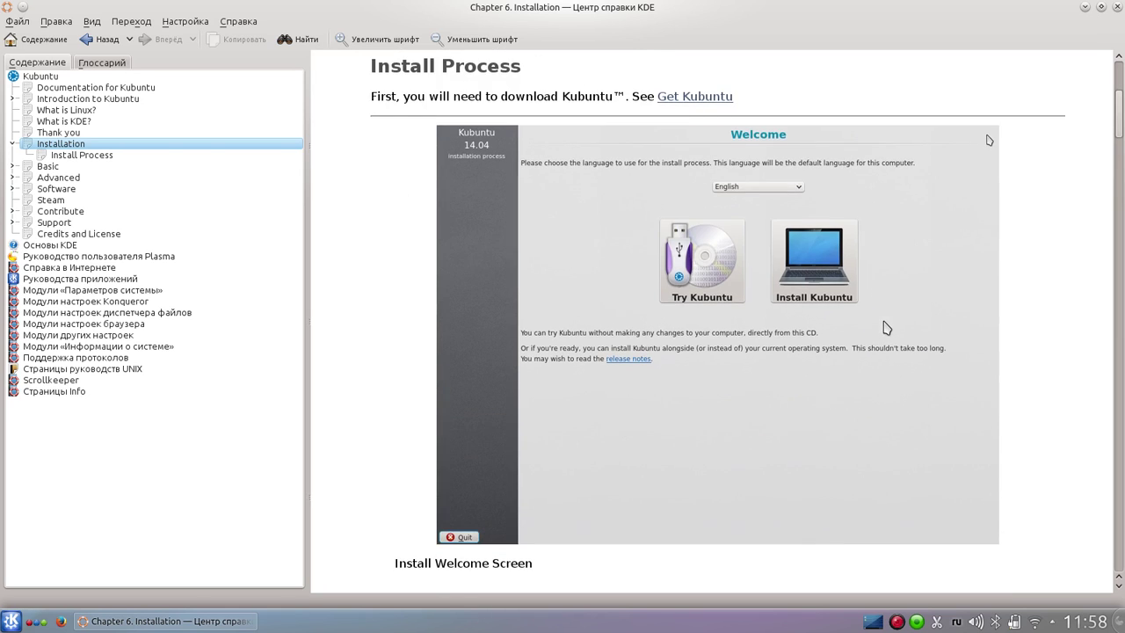
scroll(885, 327, "down", 4)
scroll(886, 327, "up", 7)
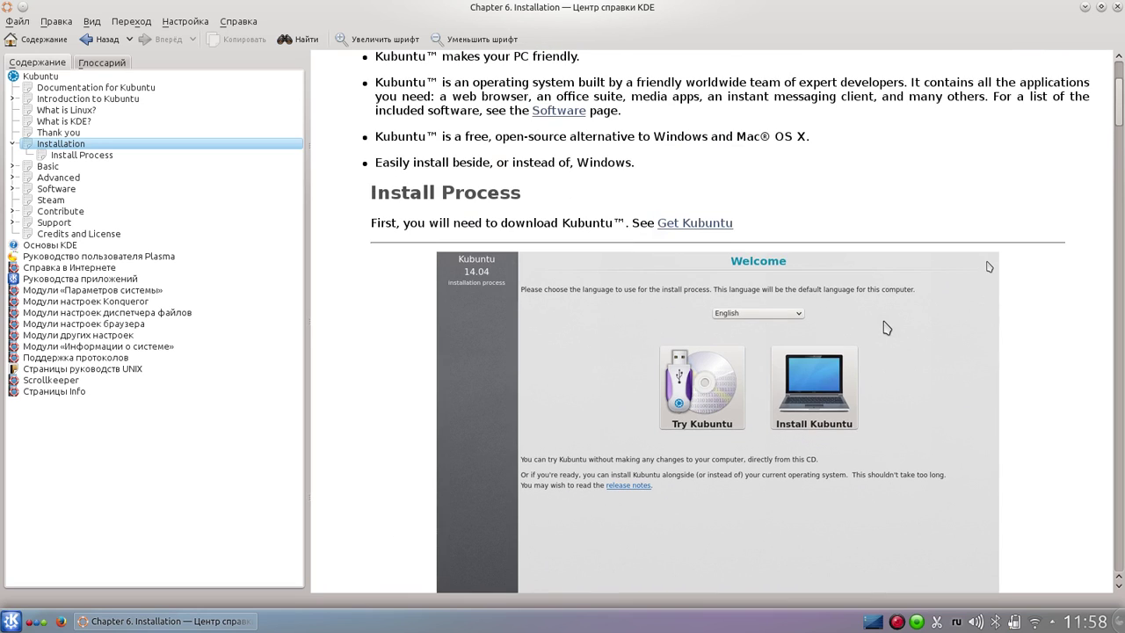
scroll(886, 327, "down", 2)
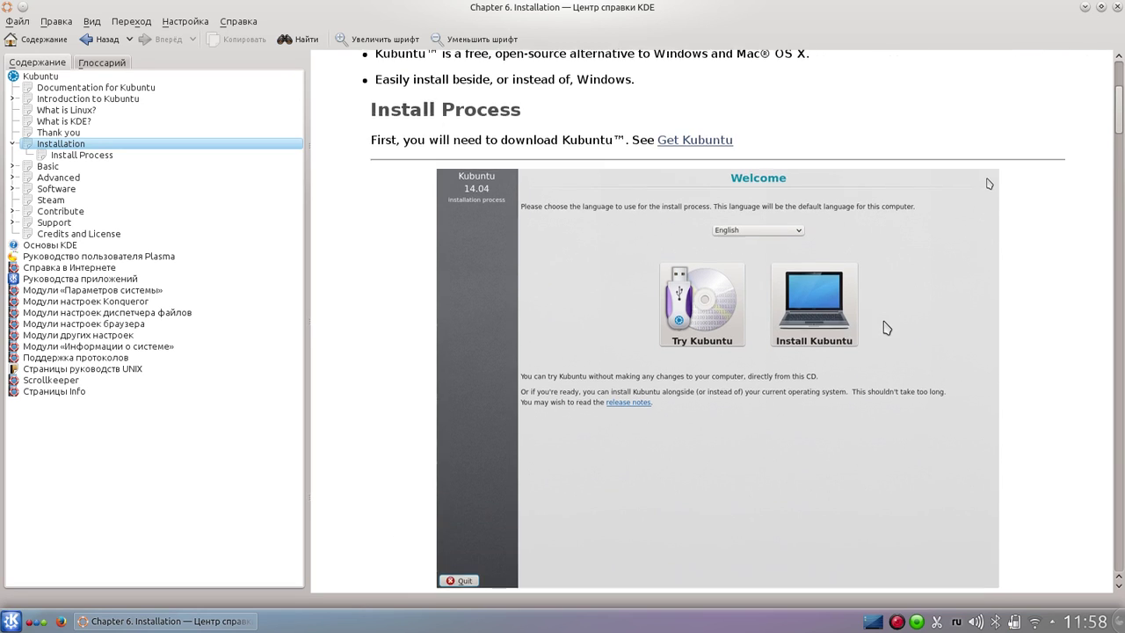
scroll(981, 398, "down", 2)
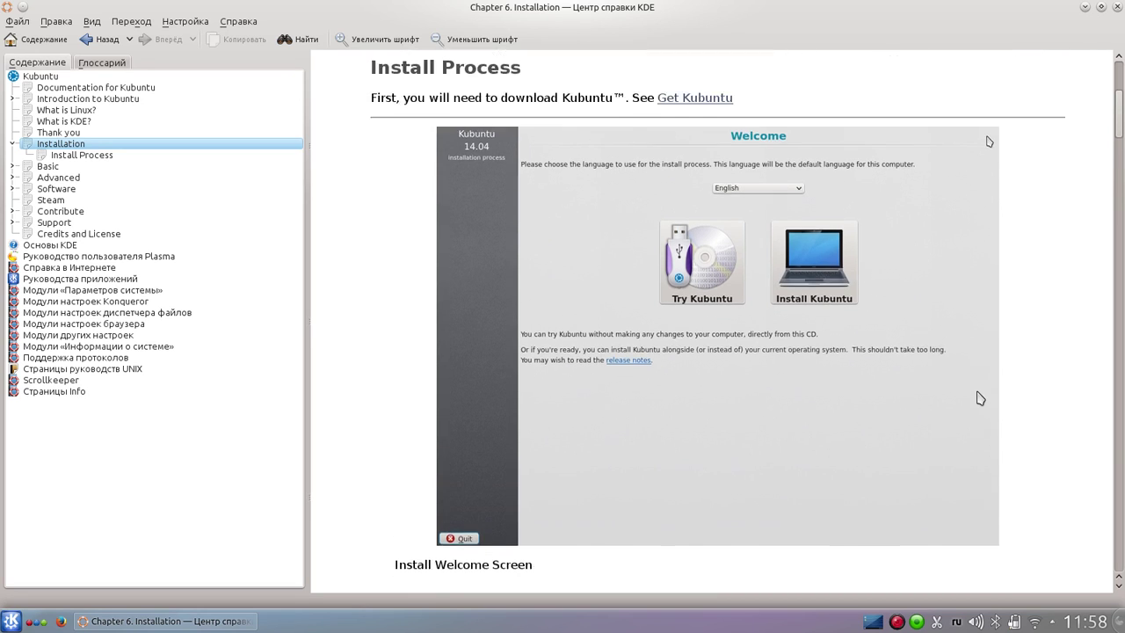
- Read through the Prepare, Disk Setup, Timezone, Keyboard and User Info sections, and close the help centre
scroll(981, 398, "down", 13)
scroll(981, 398, "down", 3)
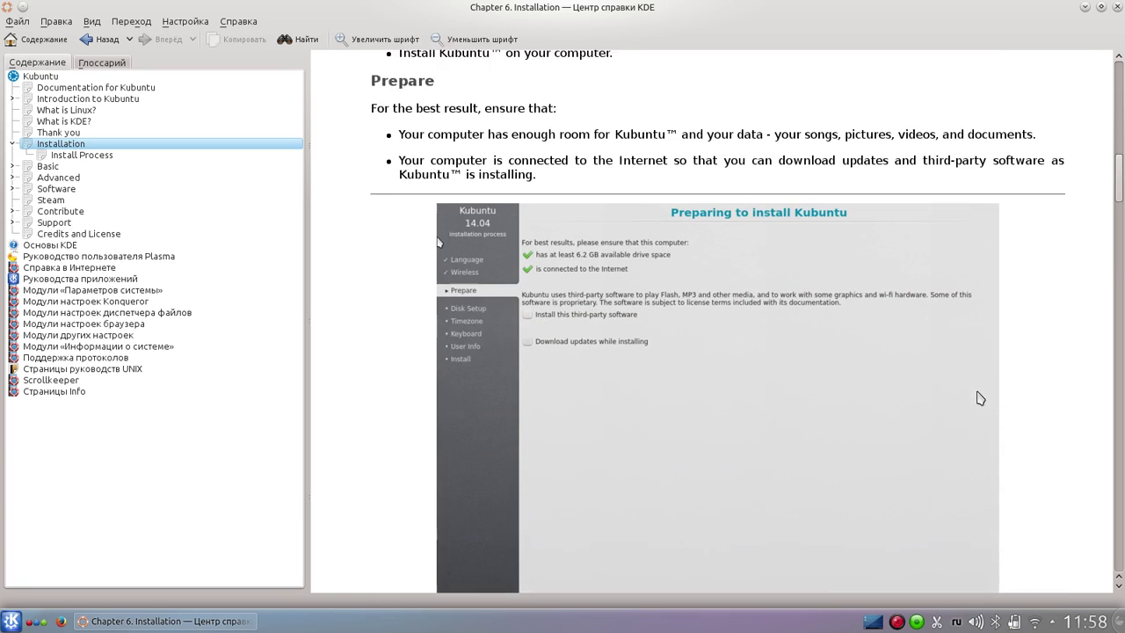
scroll(981, 398, "down", 12)
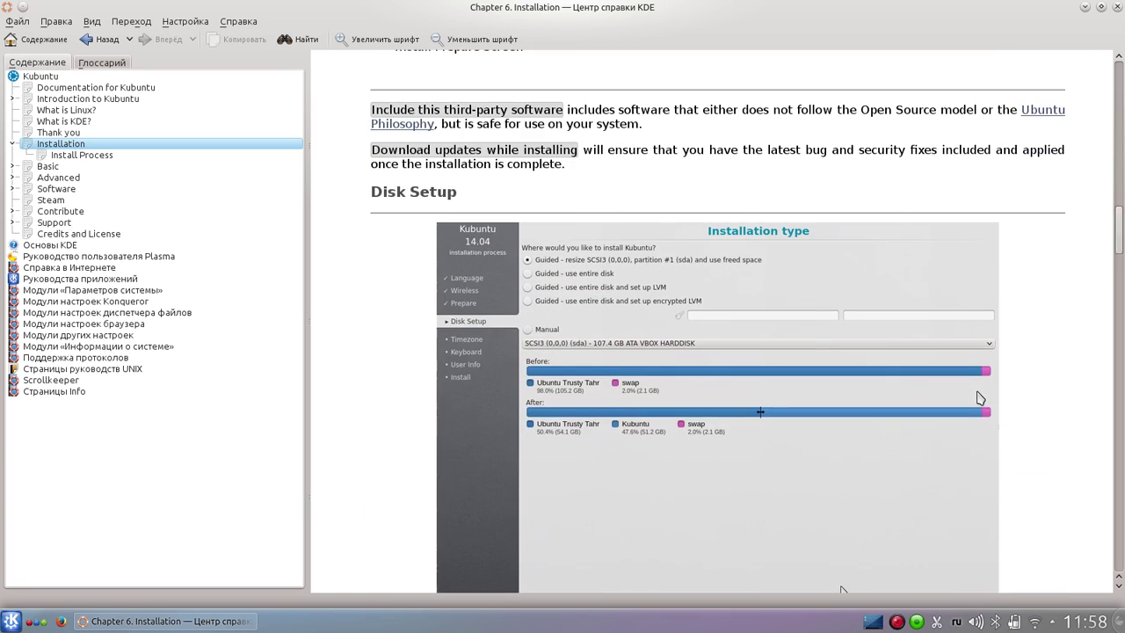
scroll(981, 398, "down", 16)
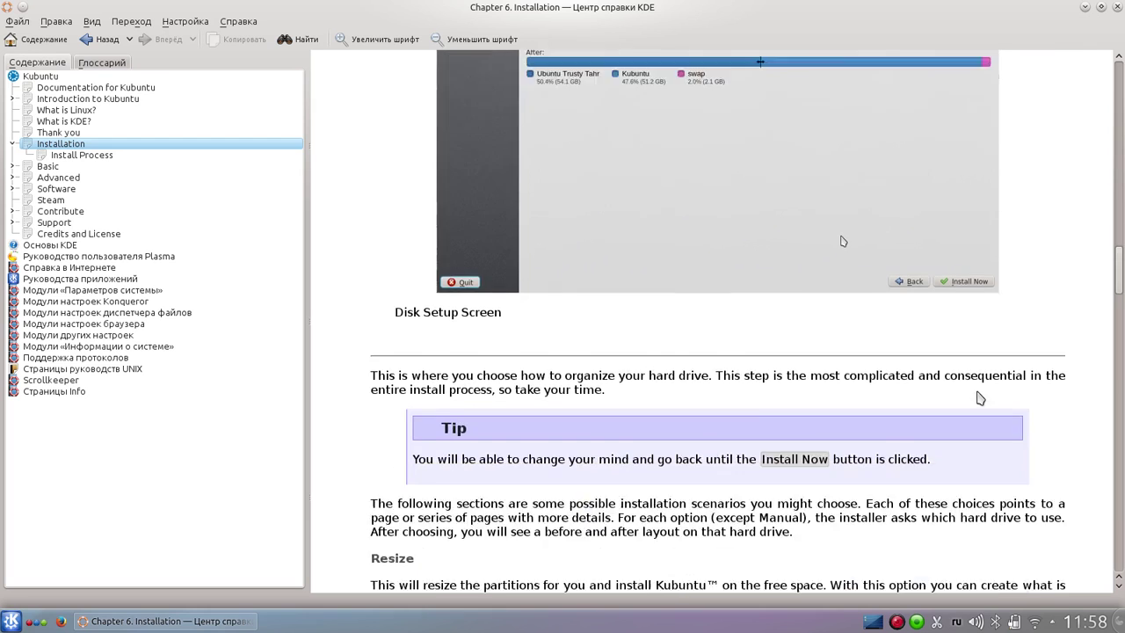
scroll(980, 398, "down", 4)
scroll(980, 398, "down", 18)
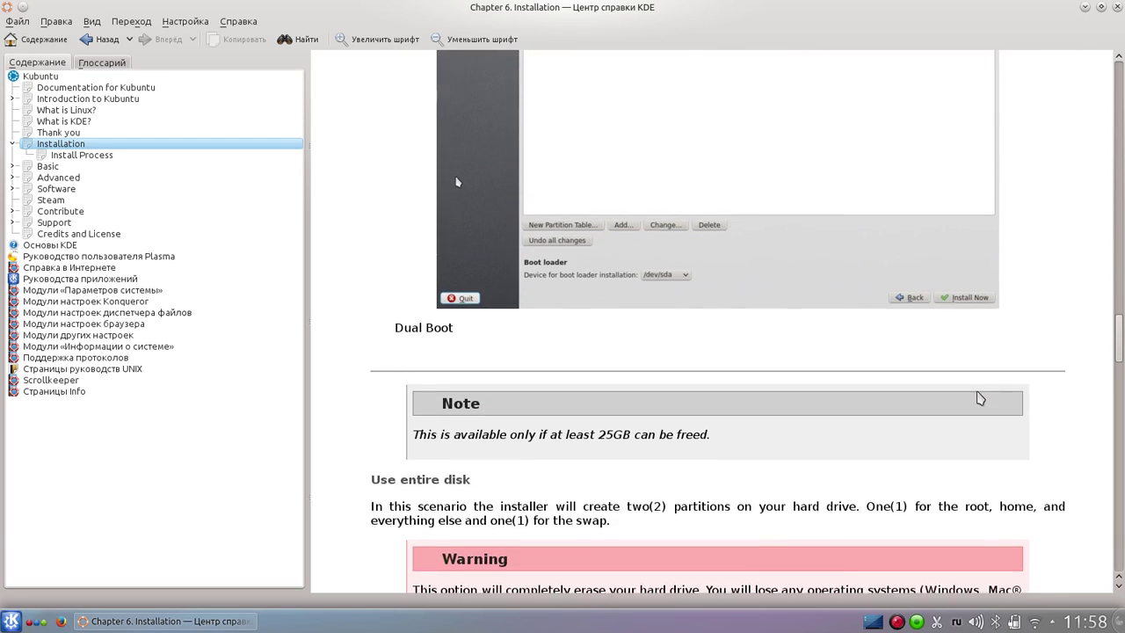
scroll(981, 398, "down", 13)
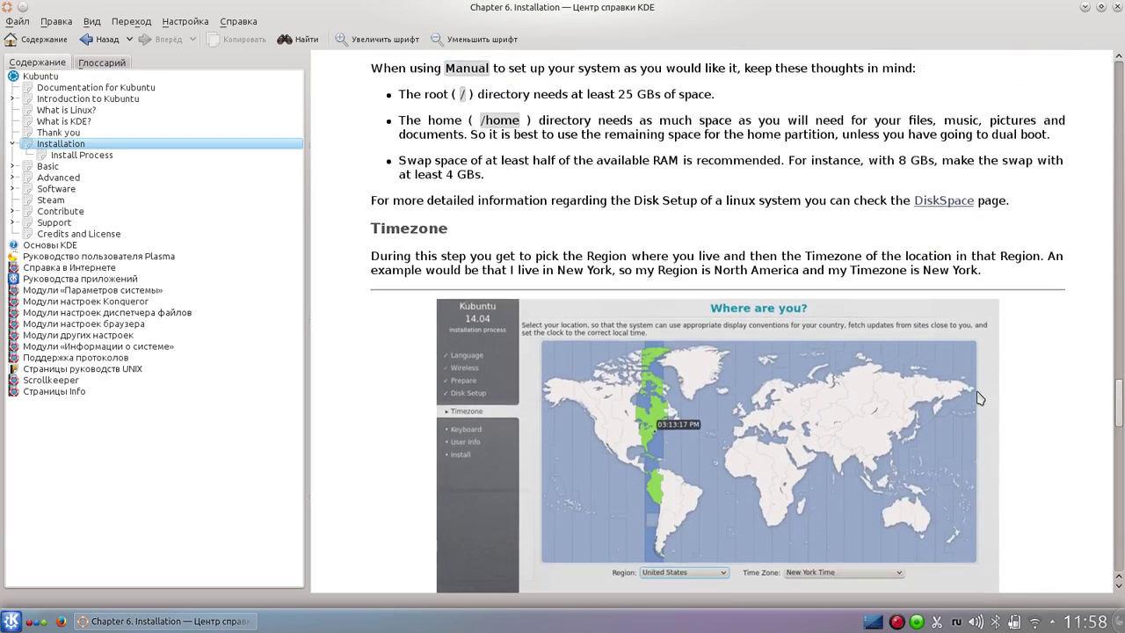
scroll(980, 398, "down", 10)
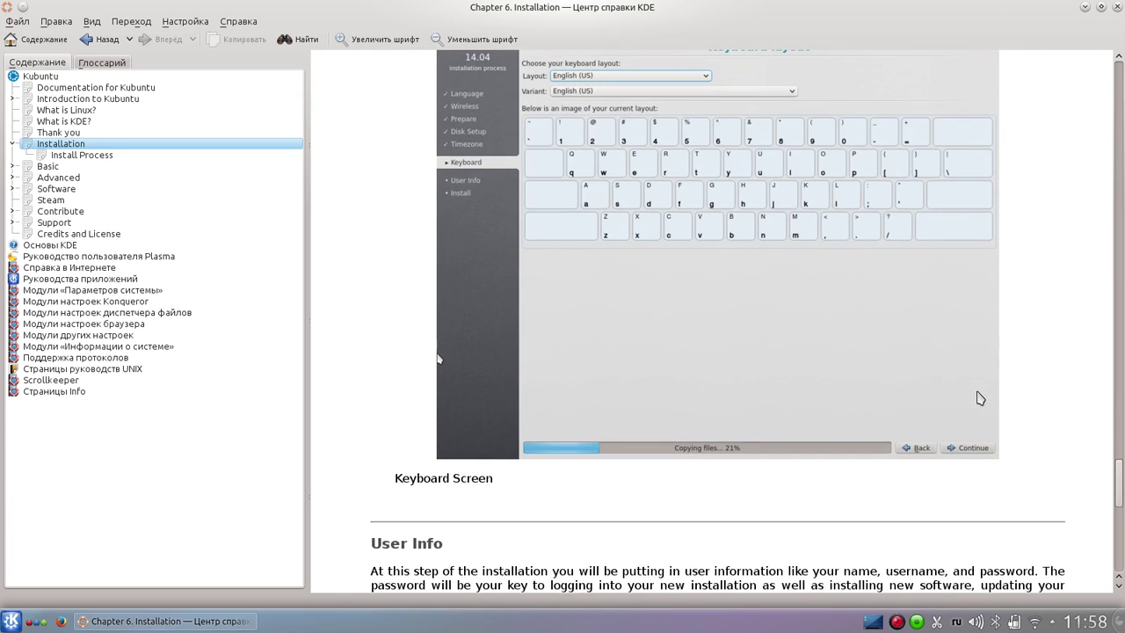
scroll(981, 398, "up", 2)
scroll(980, 398, "down", 12)
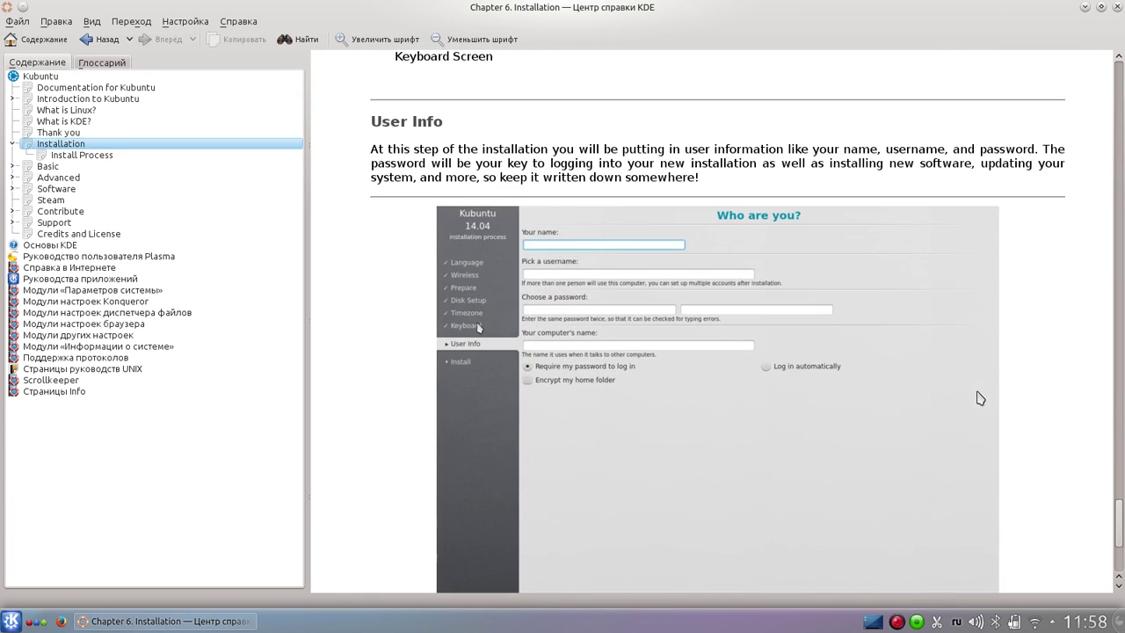
scroll(980, 398, "down", 6)
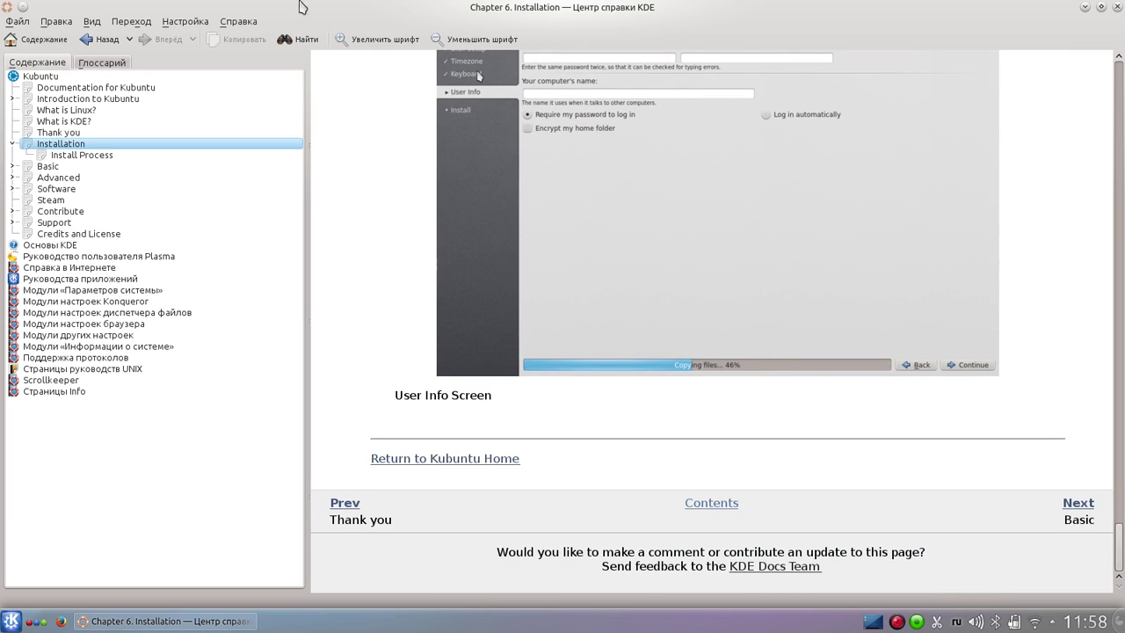
key("alt+F4")
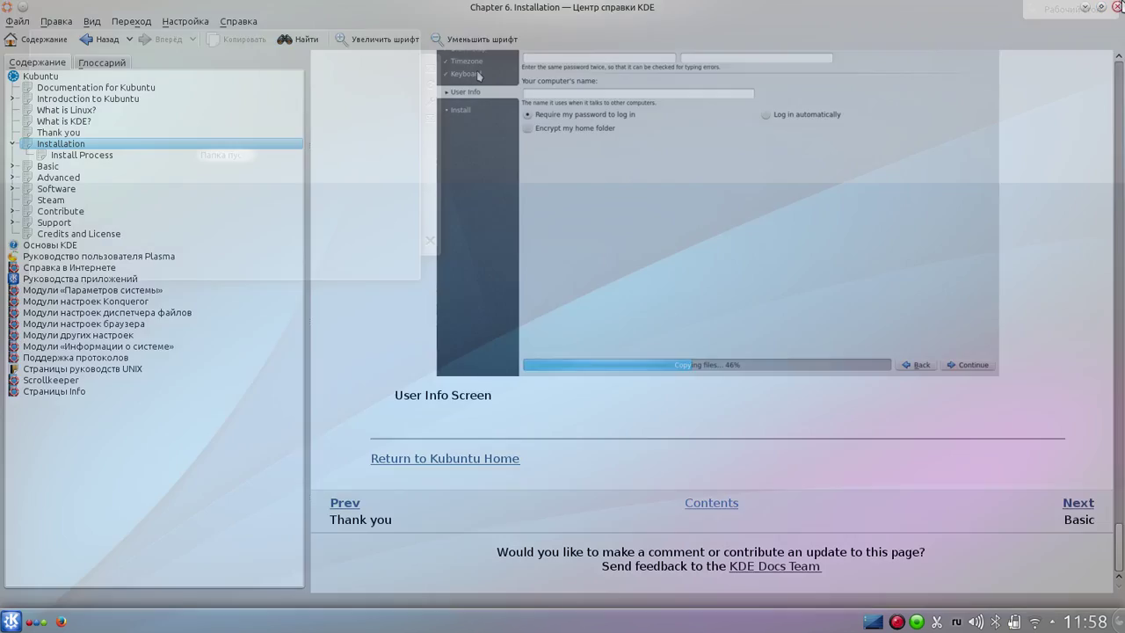
left_click(12, 620)
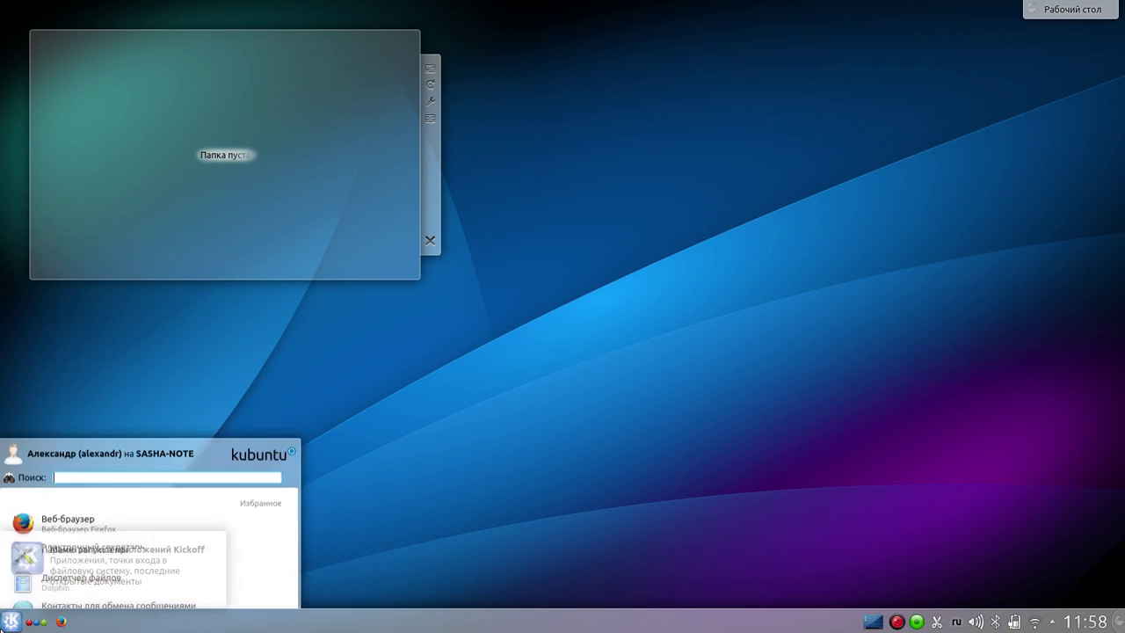
left_click(12, 621)
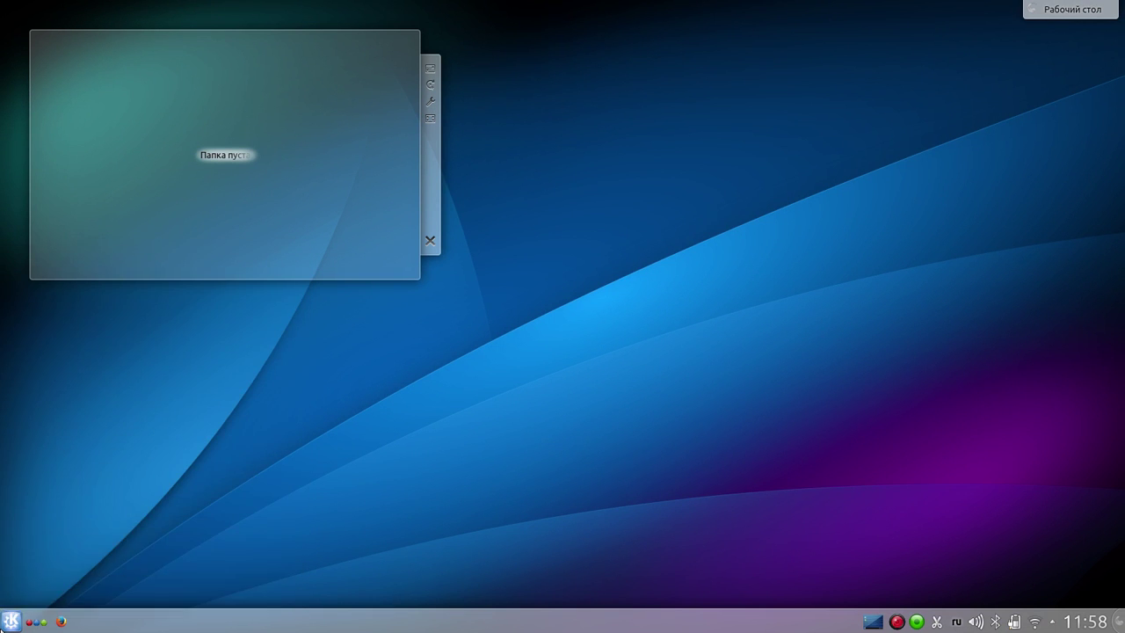
right_click(13, 621)
left_click(77, 466)
- Copy the Firefox launcher from the panel into the empty folder widget on the desktop
left_click_drag(64, 622, 104, 113)
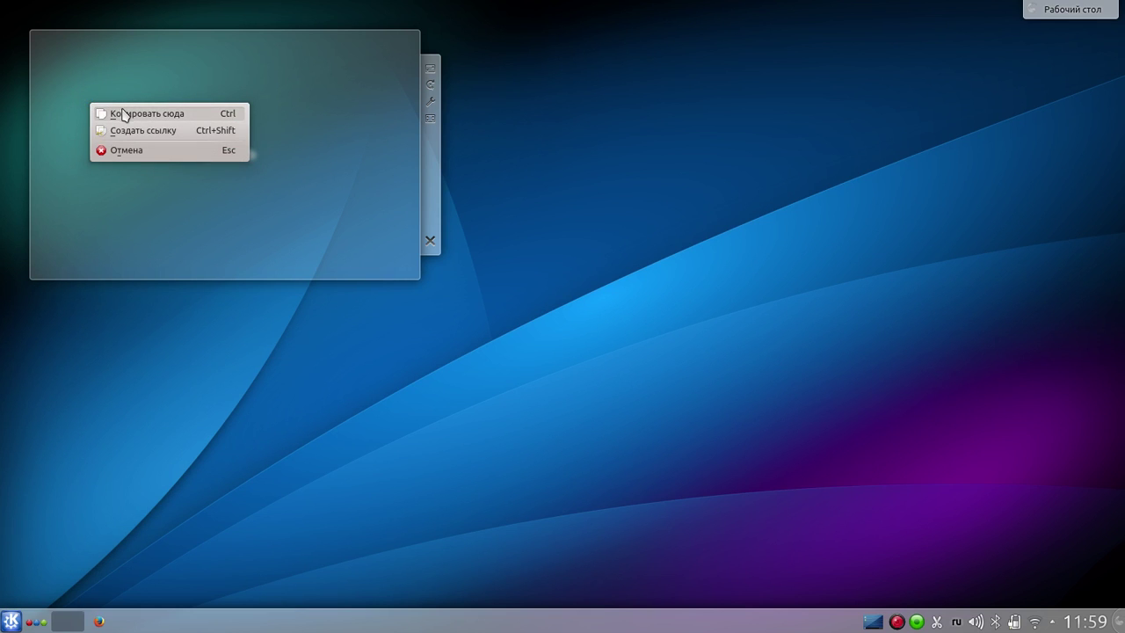
left_click(124, 115)
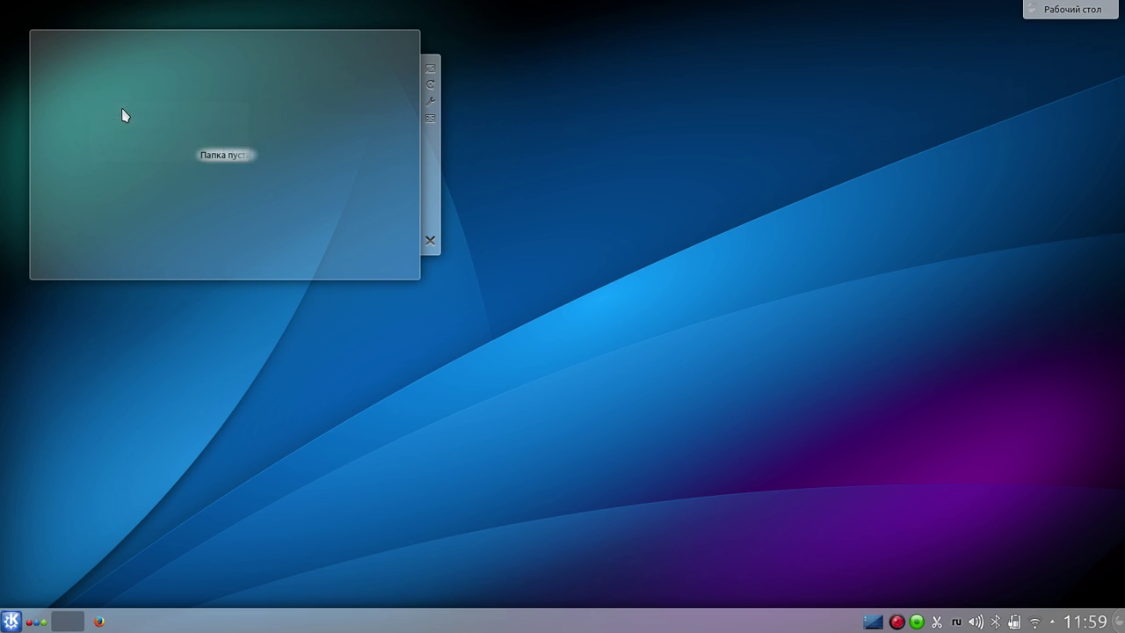
right_click(64, 624)
left_click(102, 481)
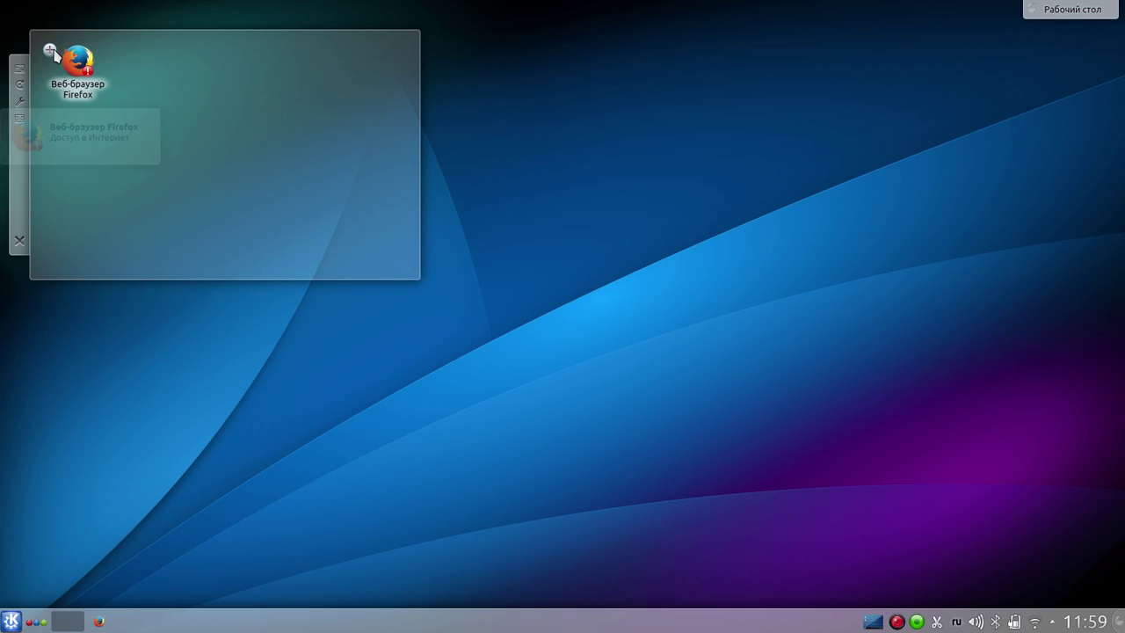
- Permanently delete the Веб-браузер Firefox icon from the desktop folder widget
left_click(50, 50)
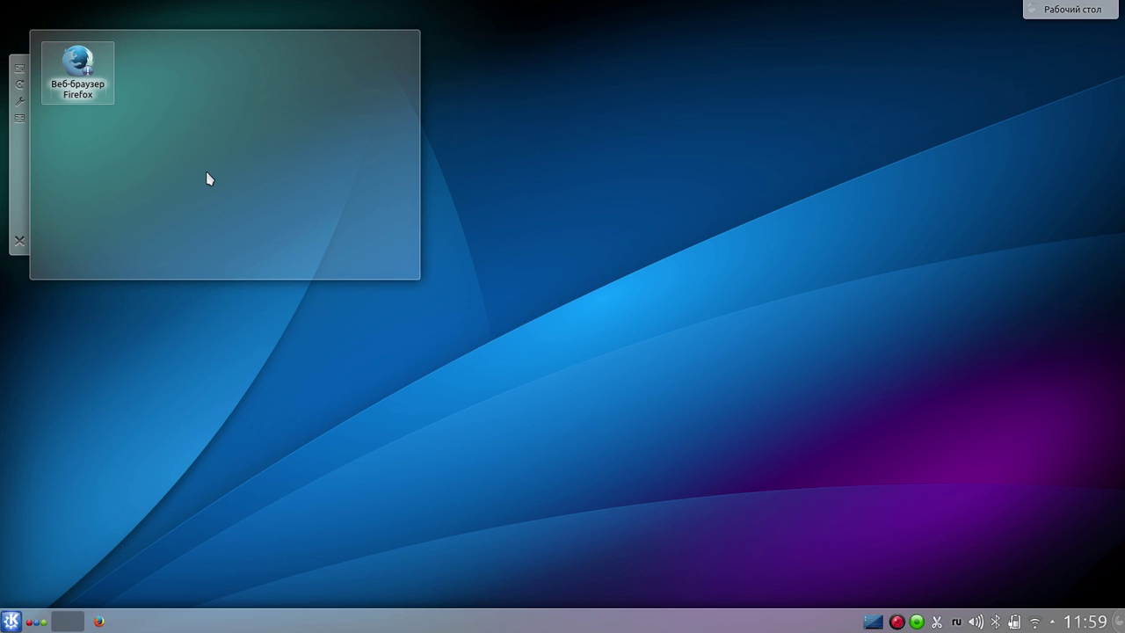
key("shift+Delete")
key("Return")
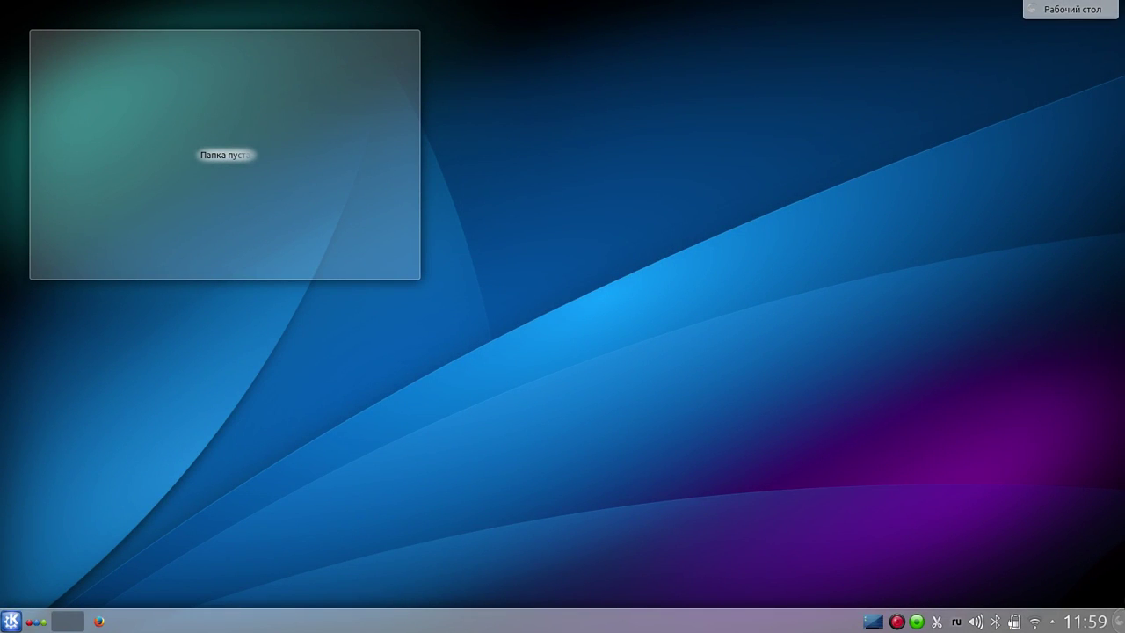
- Open the panel's configuration mode and try to move the task manager widget (Панель задач) along the panel
left_click(1120, 621)
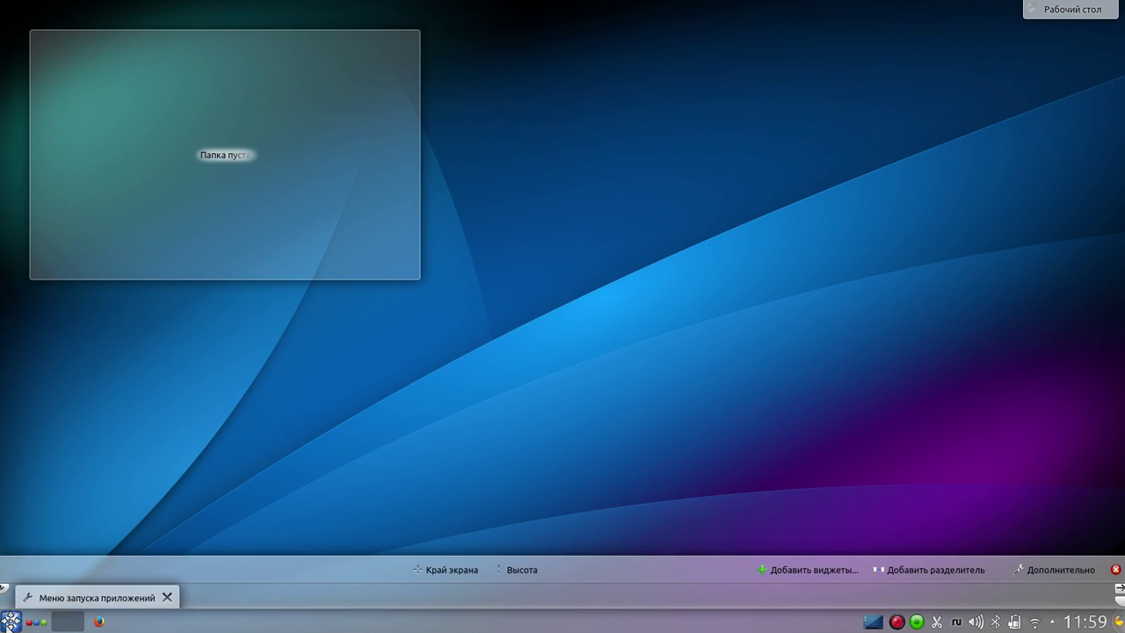
right_click(72, 624)
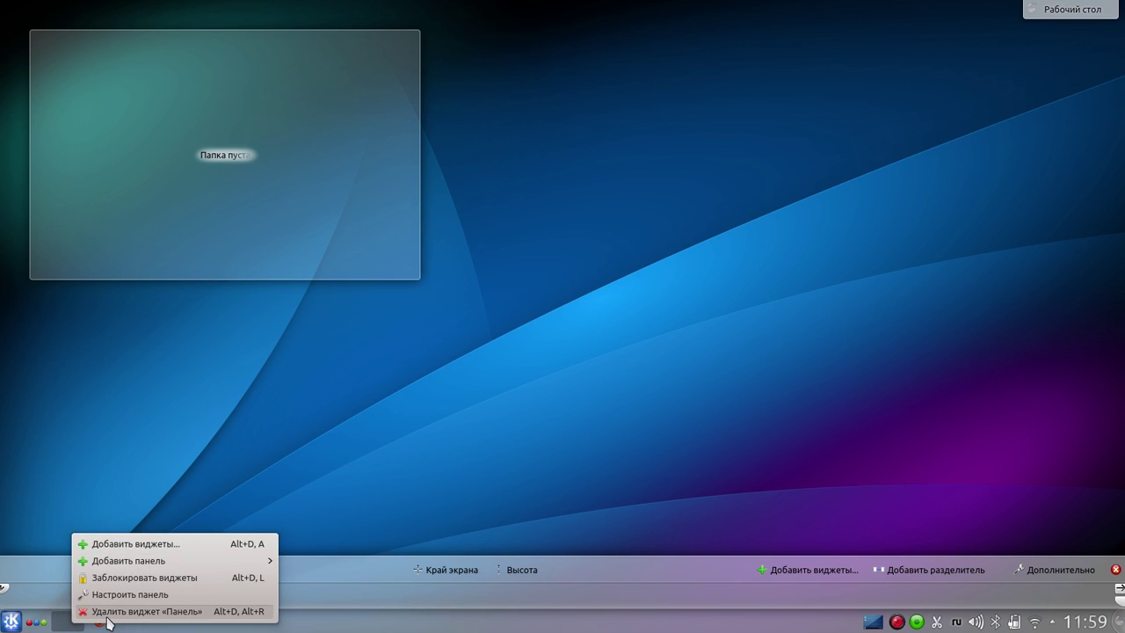
left_click(169, 383)
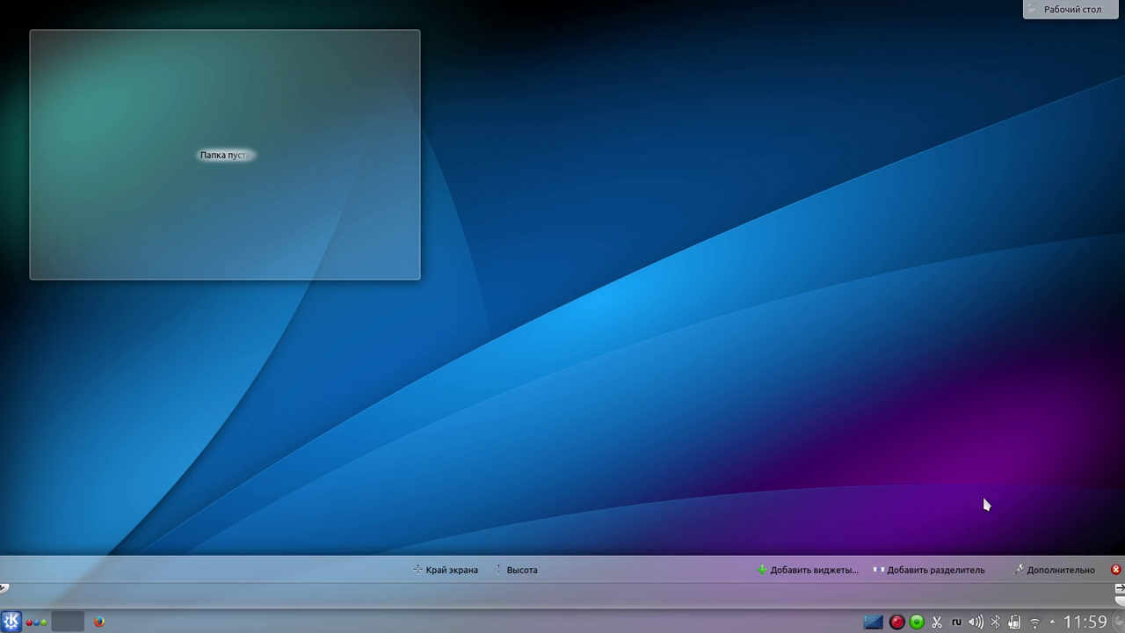
mouse_move(810, 625)
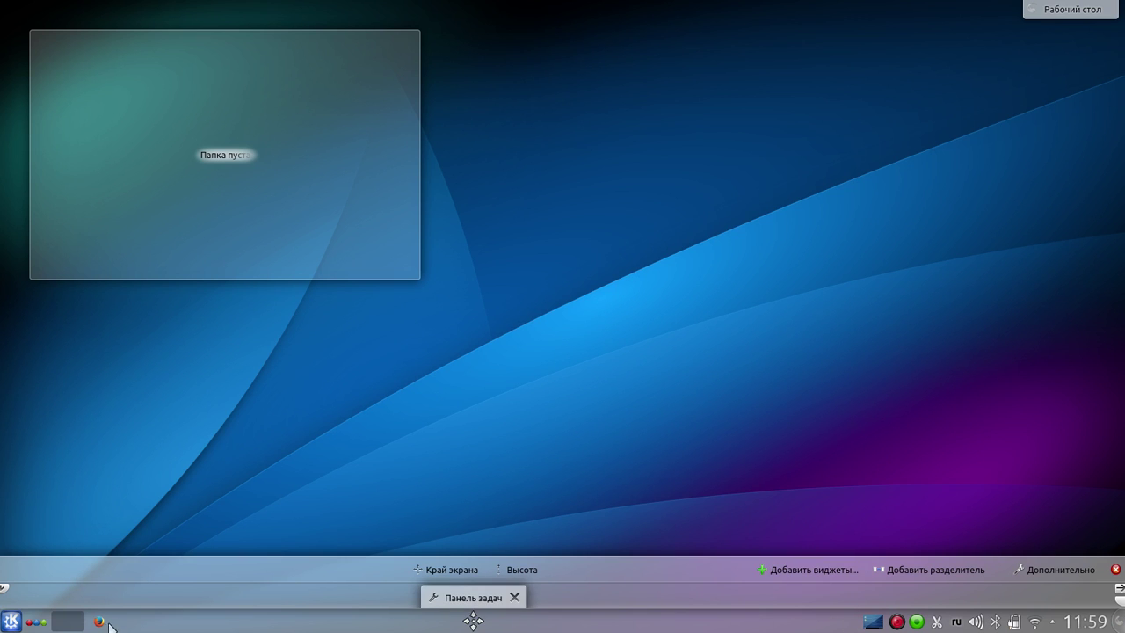
left_click_drag(475, 621, 445, 625)
- Search the available widgets for "раб", add the Переключение рабочих столов widget to the panel, and close the widget browser
right_click(73, 622)
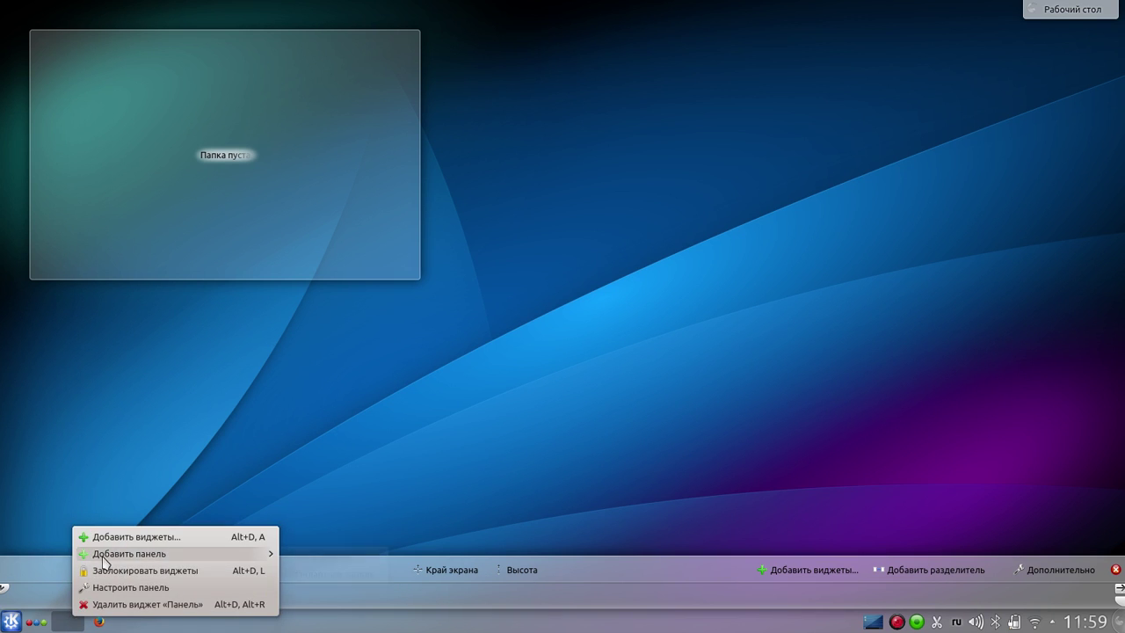
left_click(163, 537)
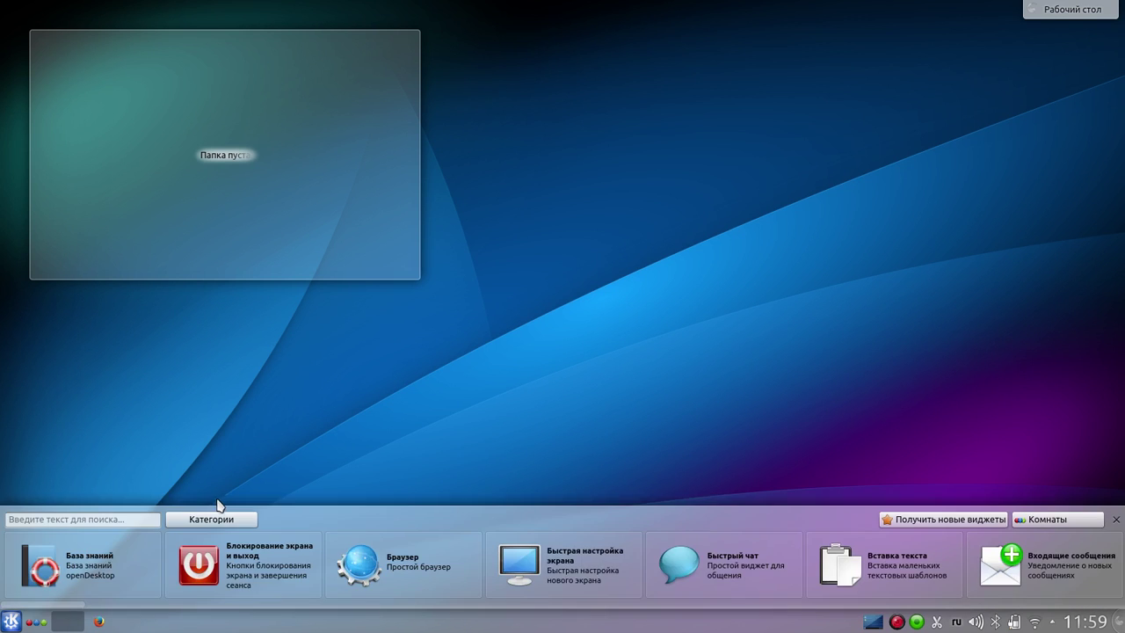
left_click(81, 522)
type("р")
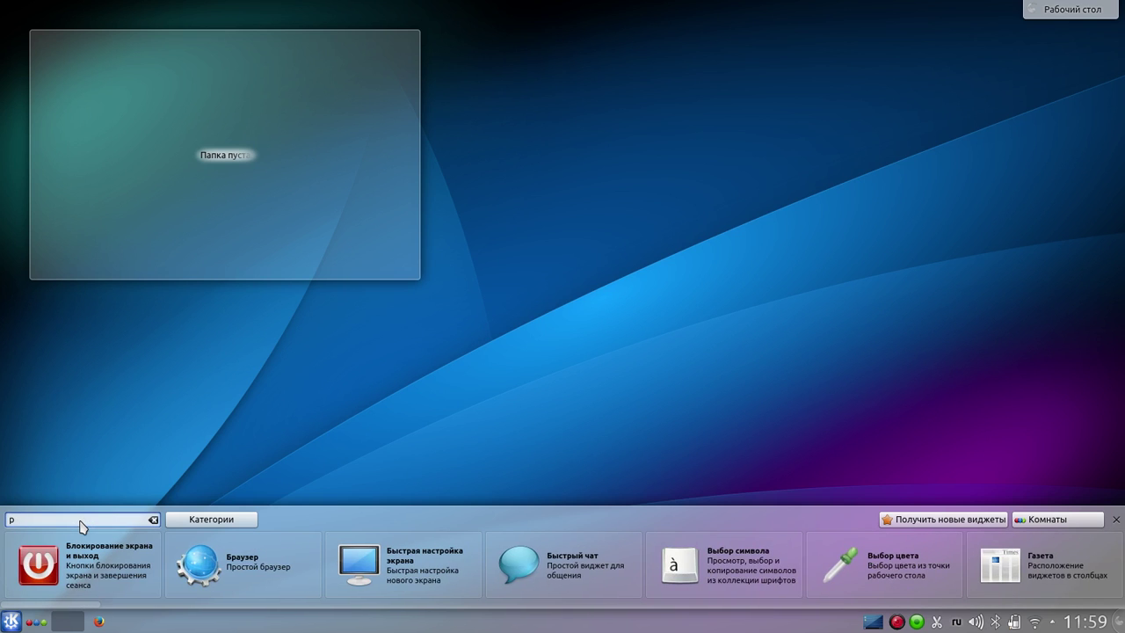
type("аб")
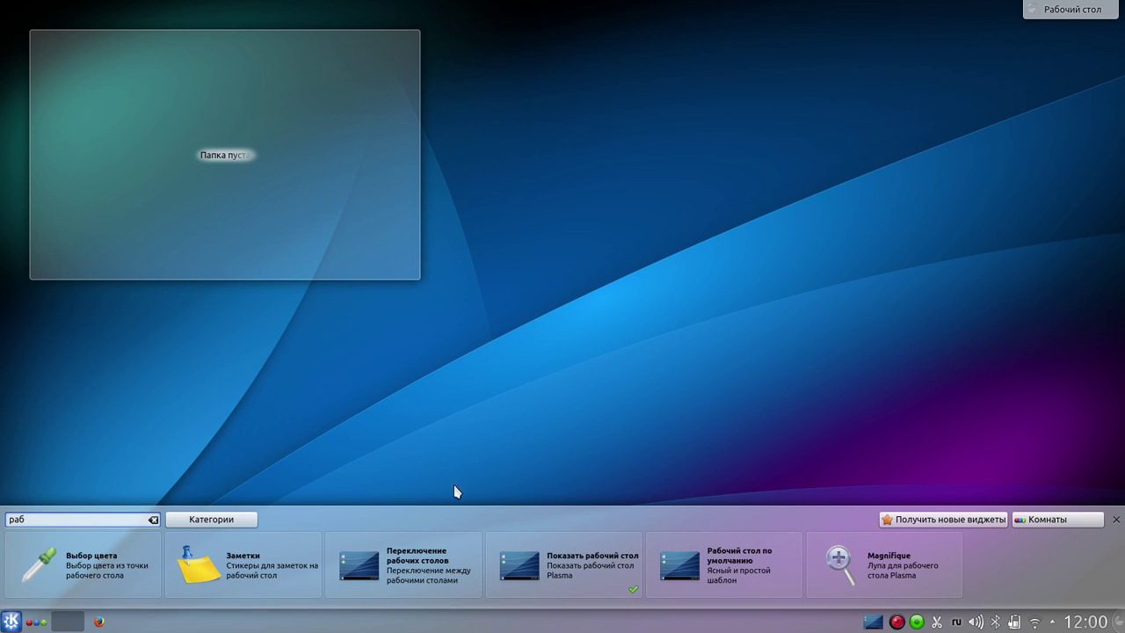
mouse_move(445, 572)
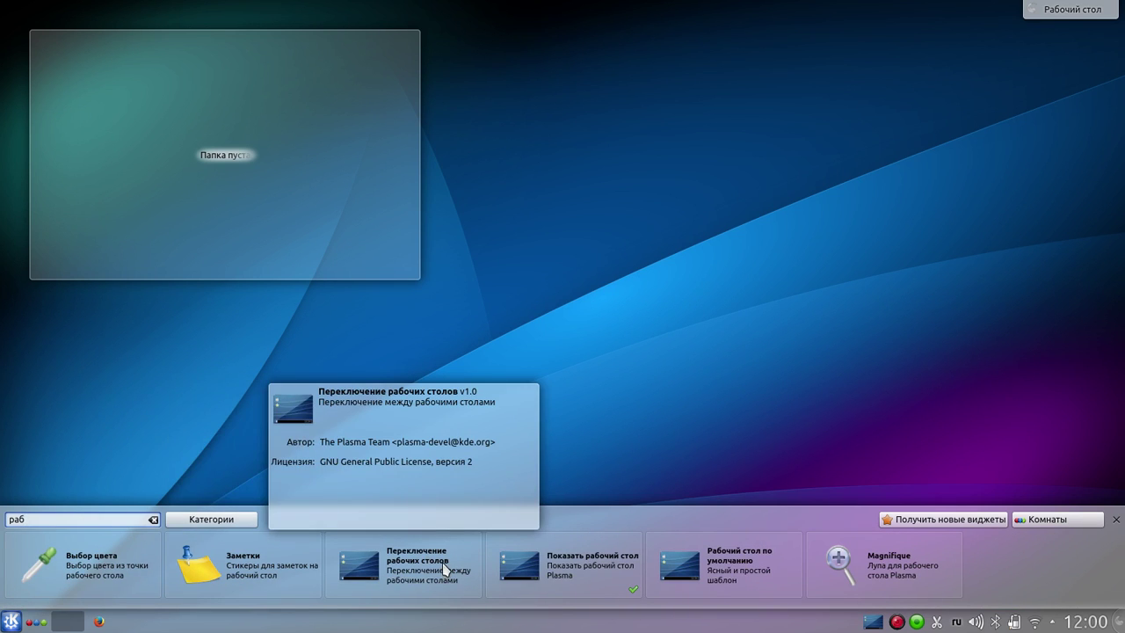
left_click_drag(445, 565, 67, 622)
mouse_move(91, 569)
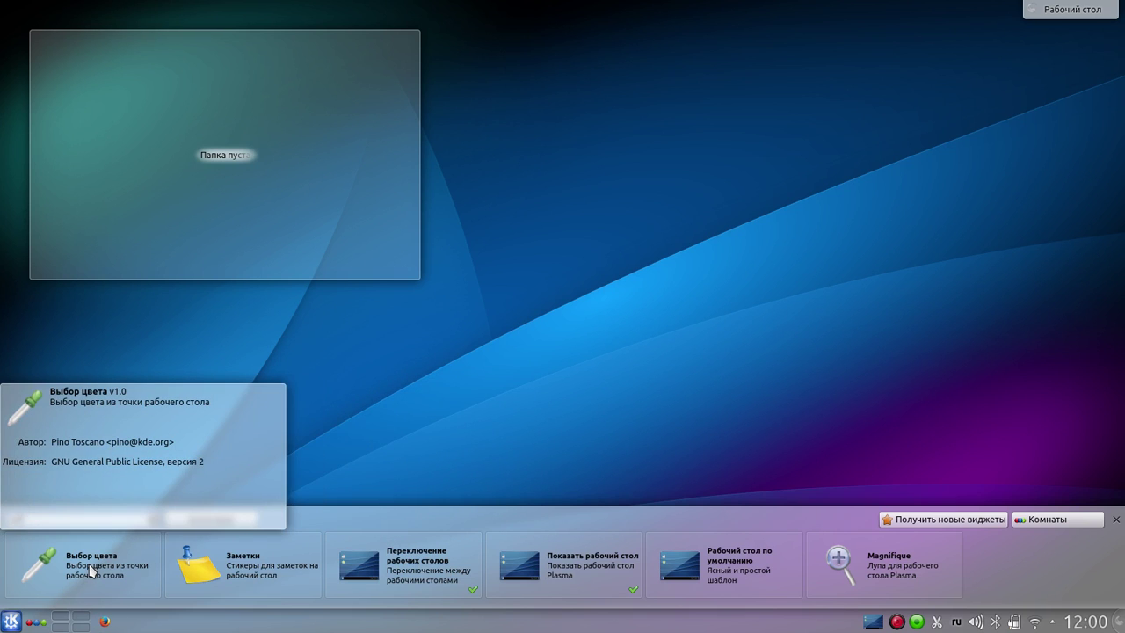
type("раб")
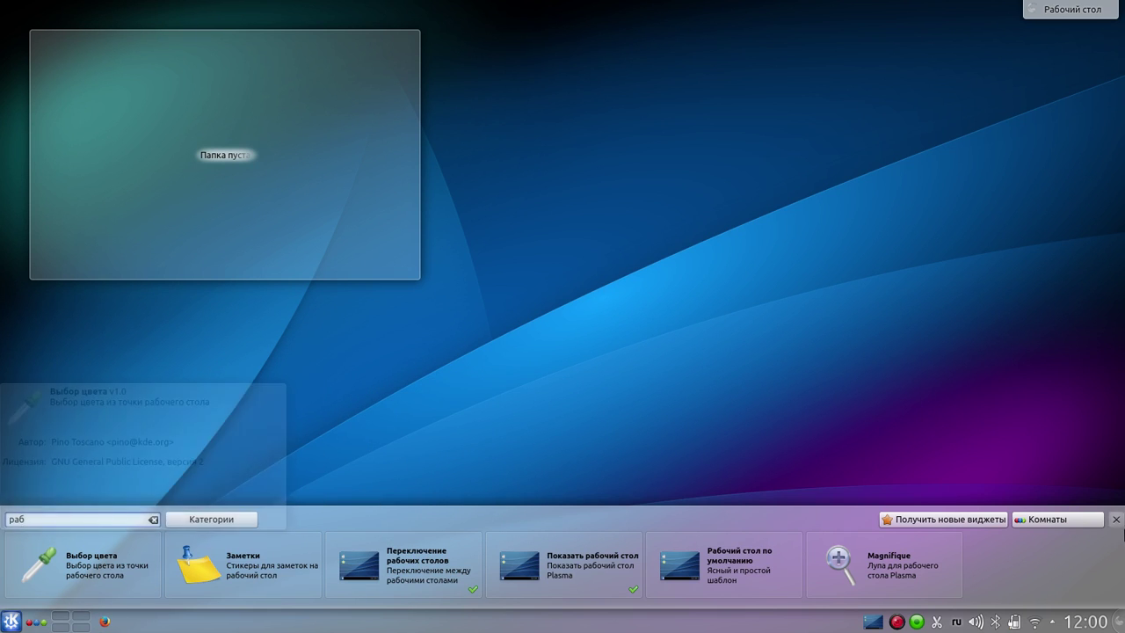
left_click(1116, 519)
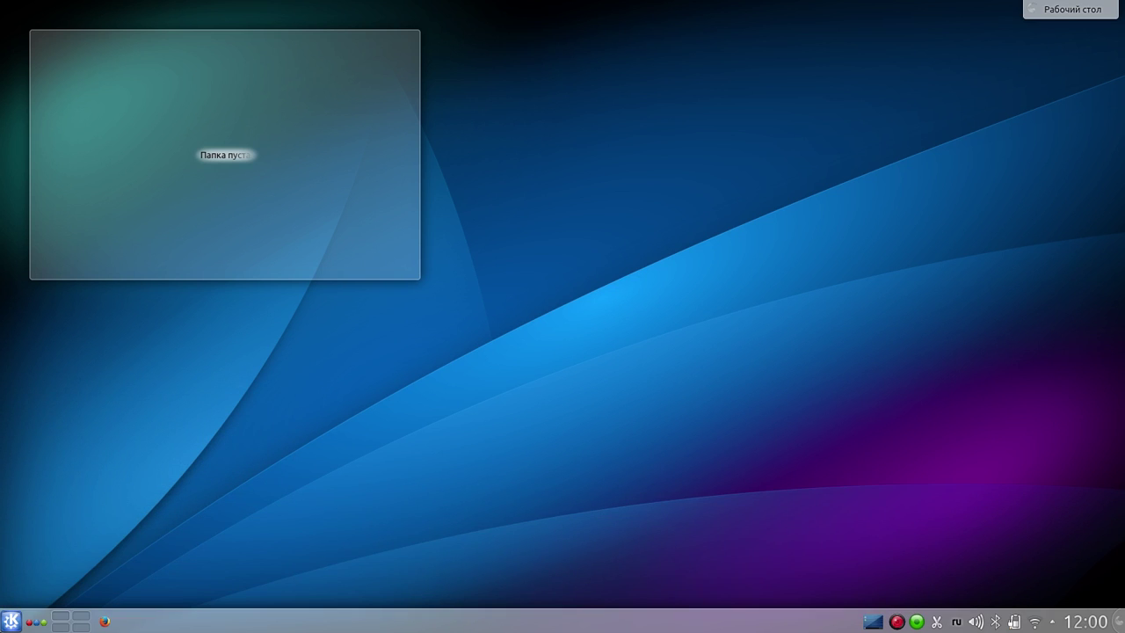
- Launch Firefox on desktop 1, test the pager by switching to desktops 2 and 4 and back, and close Firefox
left_click(104, 622)
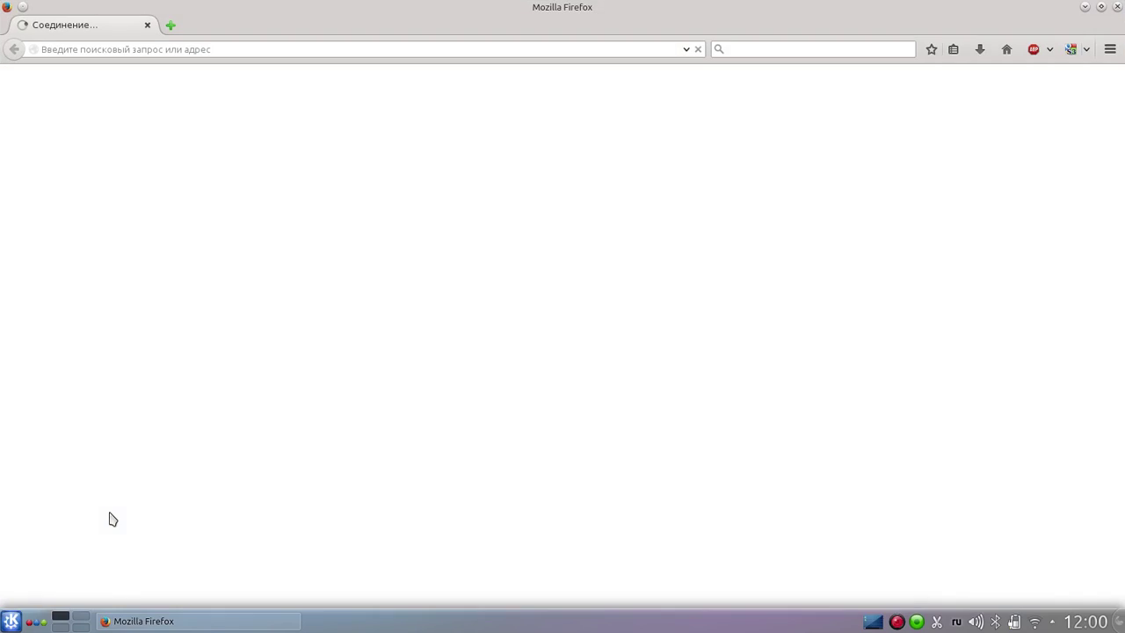
left_click(85, 618)
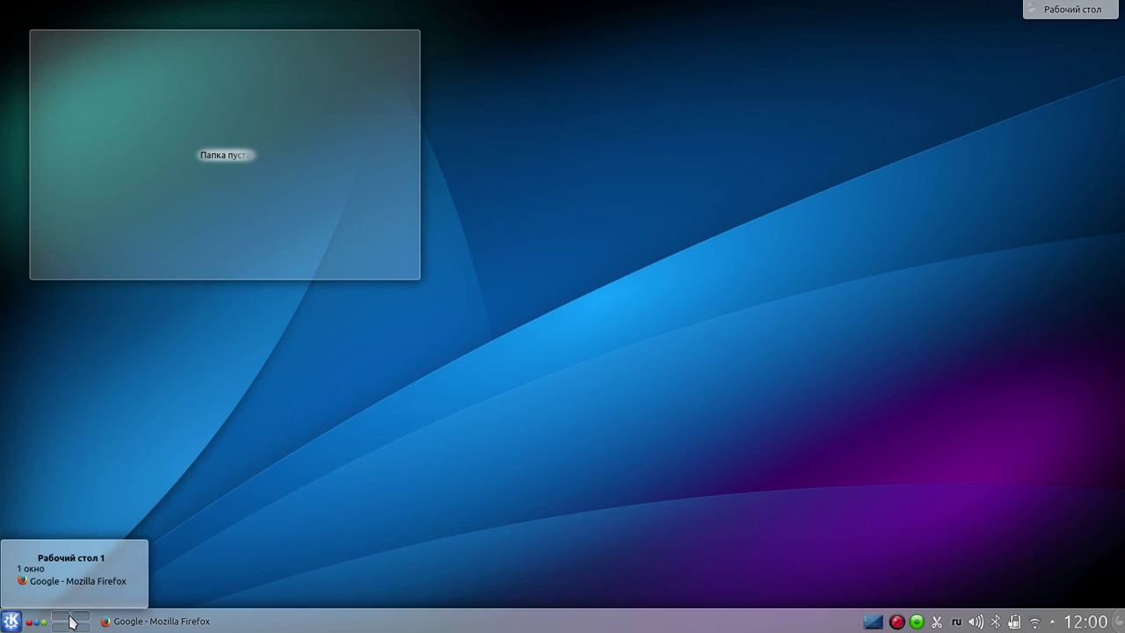
left_click(61, 617)
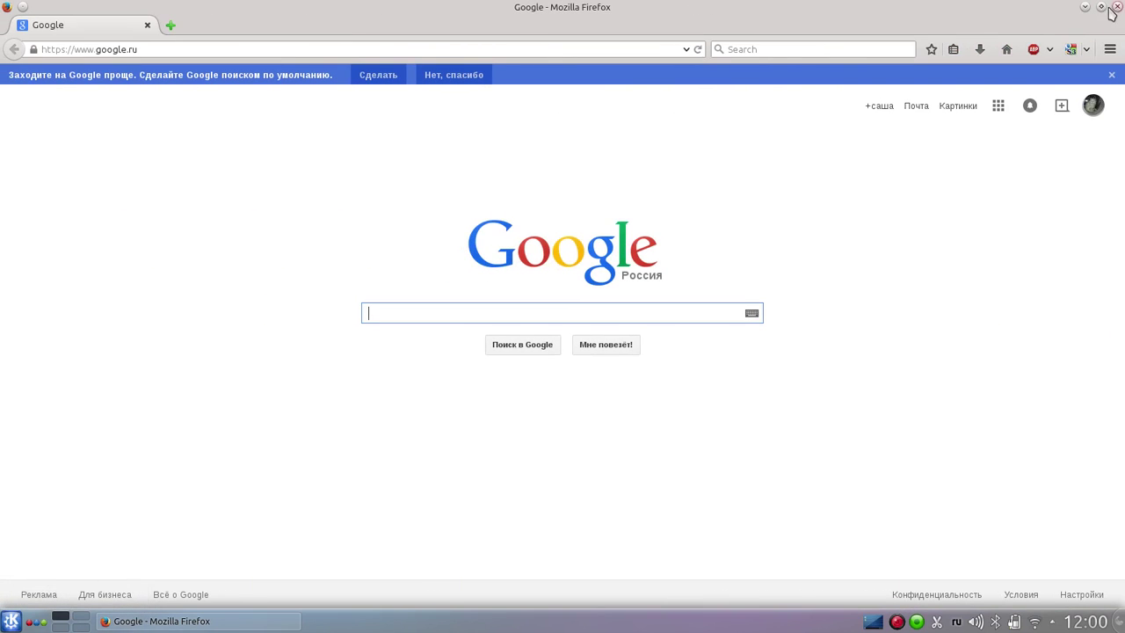
left_click(84, 626)
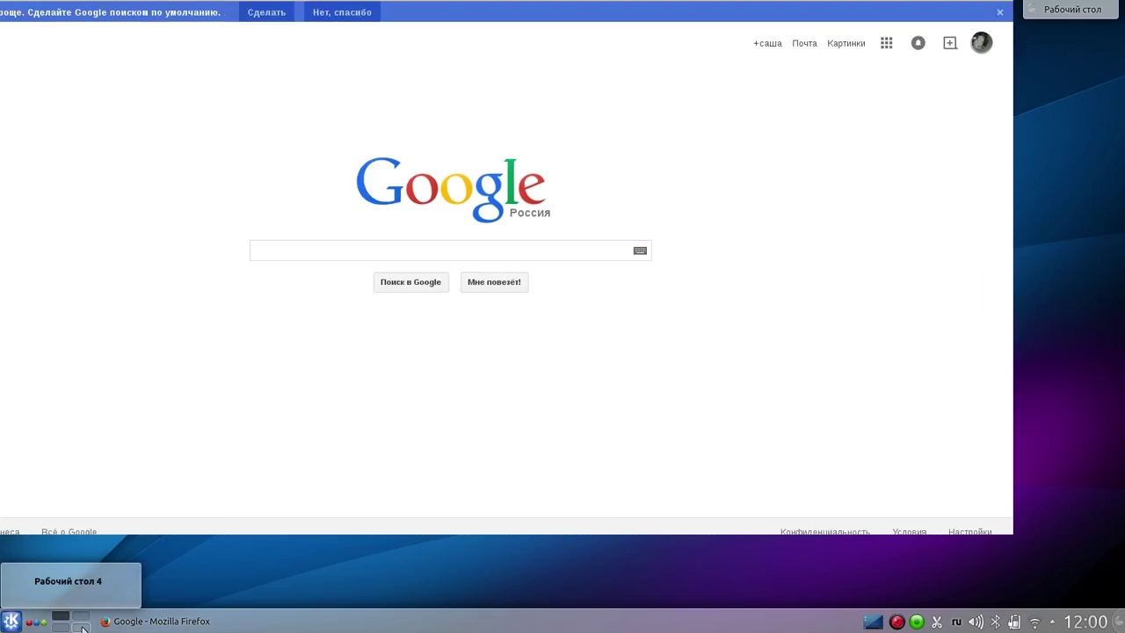
left_click(66, 622)
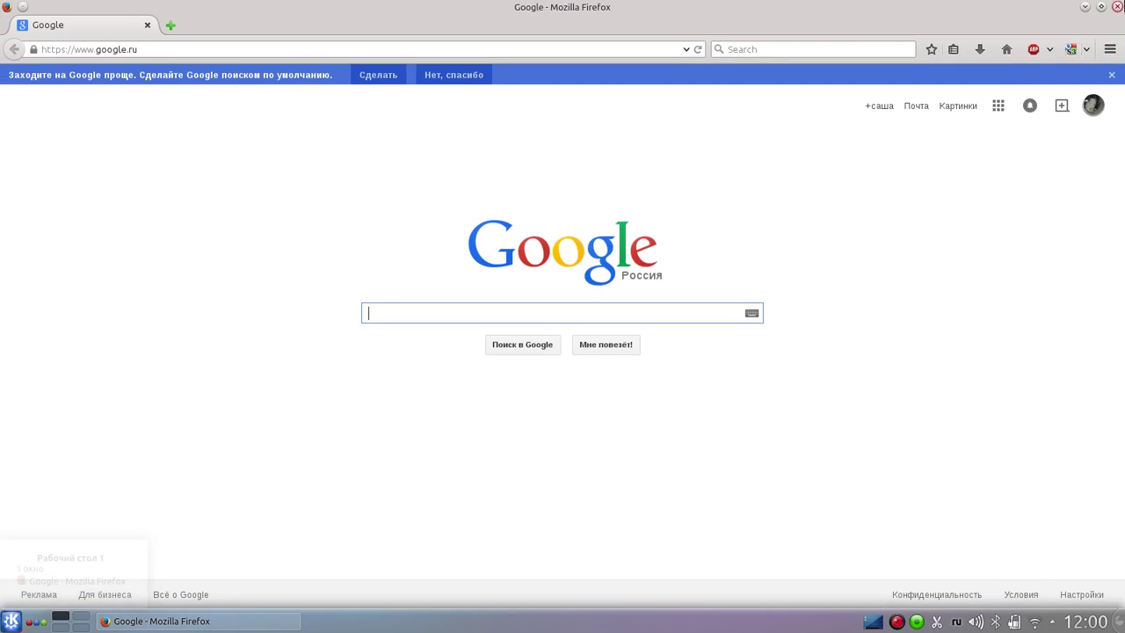
mouse_move(1118, 6)
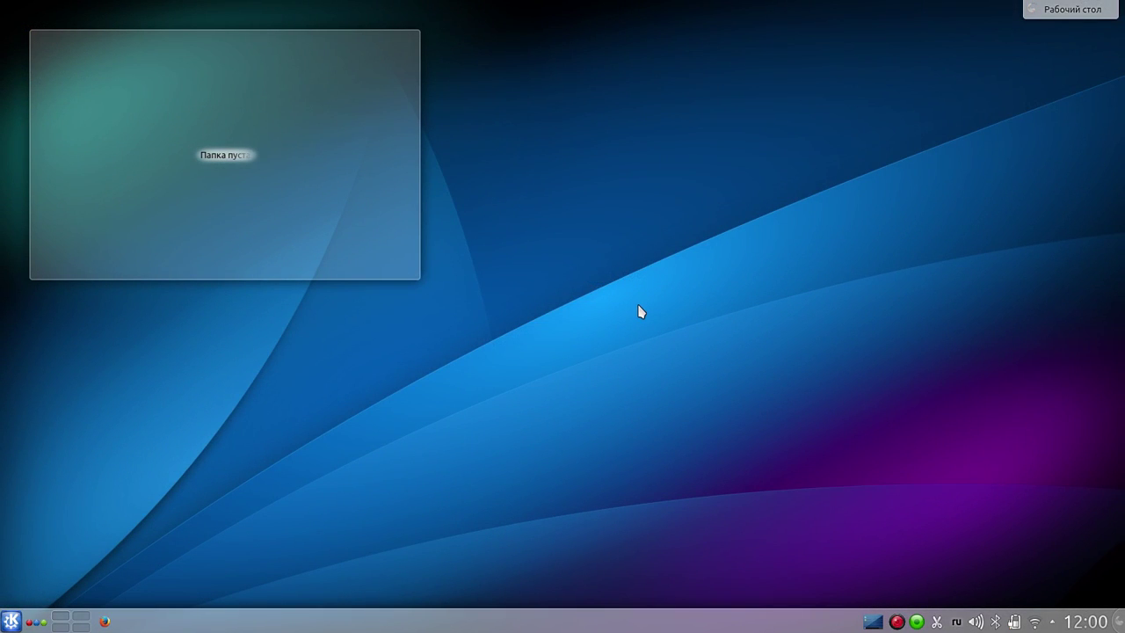
- Open the Plasma shell's keyboard shortcut settings from the desktop toolbox, view the assigned shortcuts, and close the dialog
left_click(1083, 11)
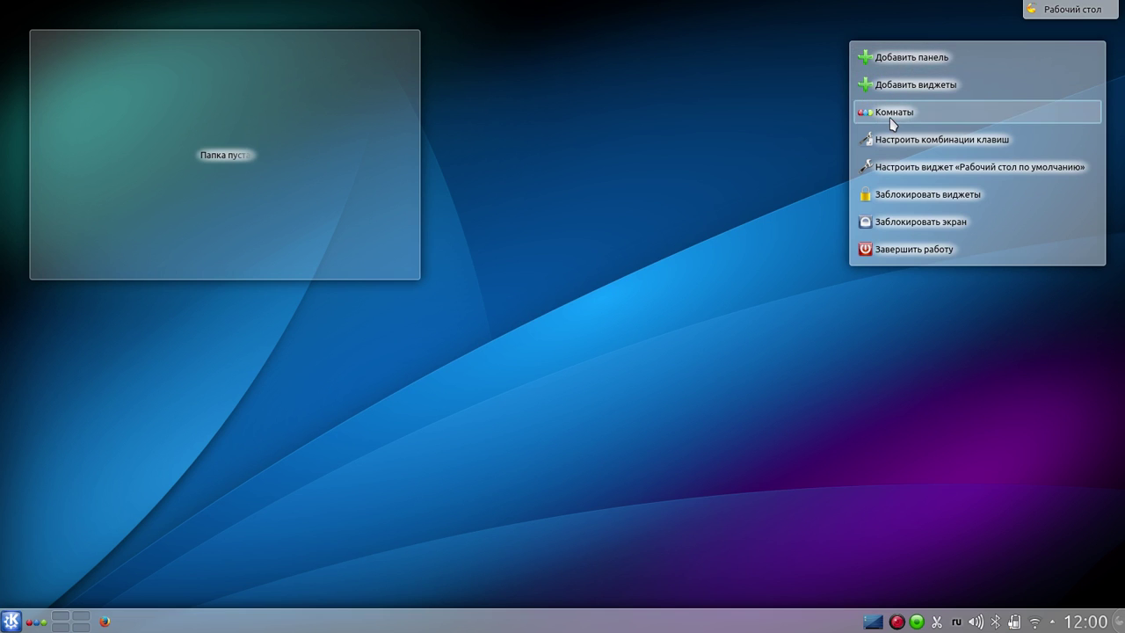
left_click(900, 141)
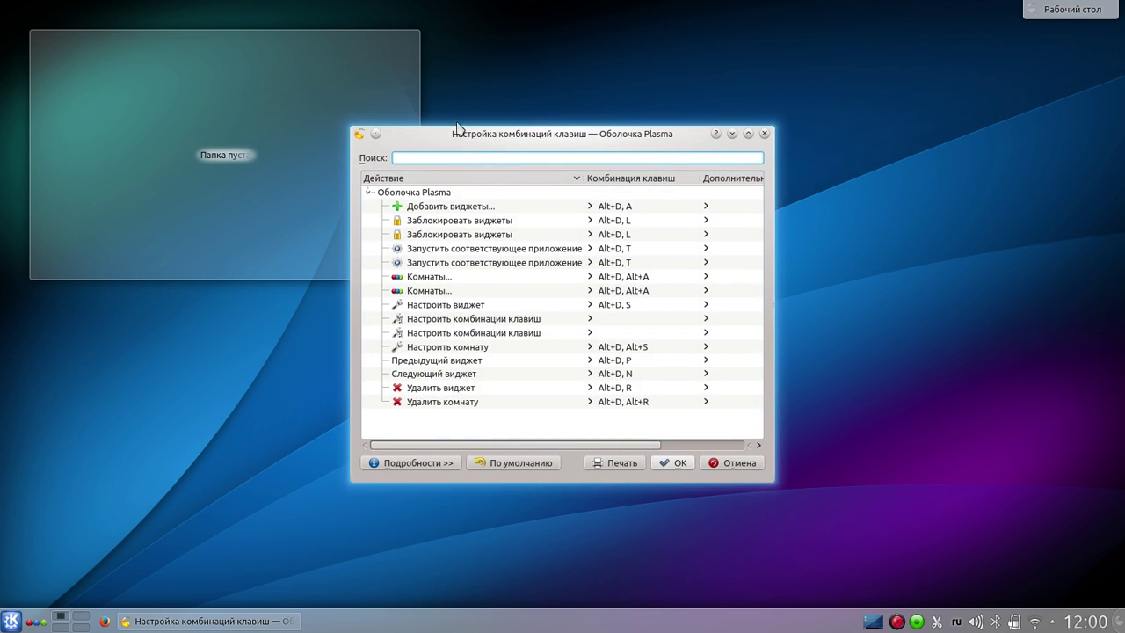
left_click(764, 135)
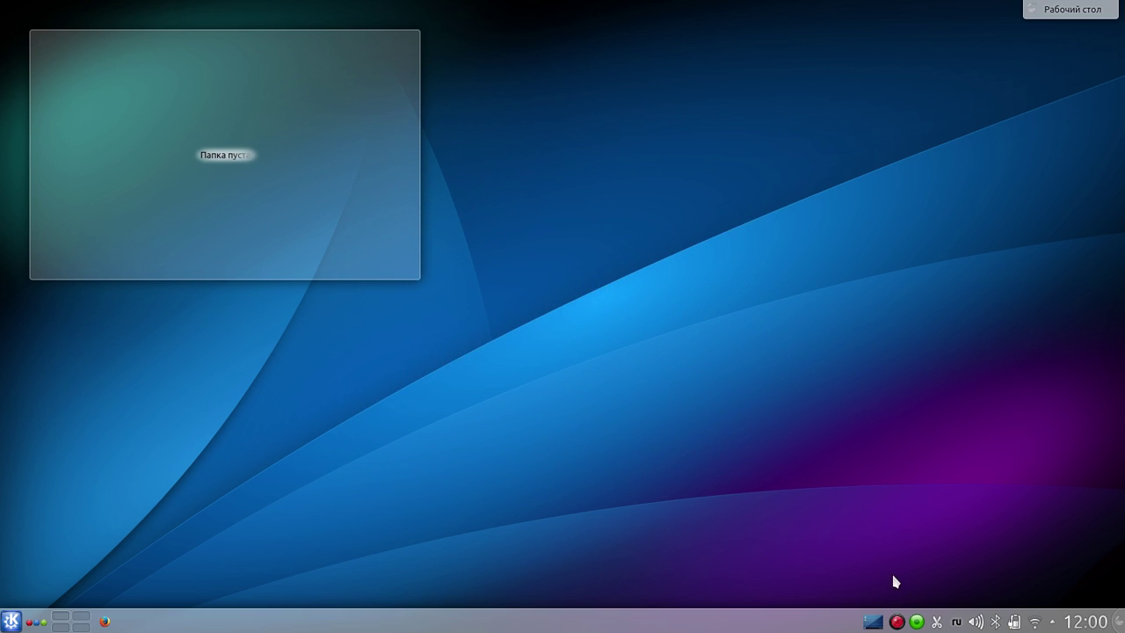
- Configure the digital clock widget (Цифровые часы) to show seconds and the time zone
right_click(1084, 622)
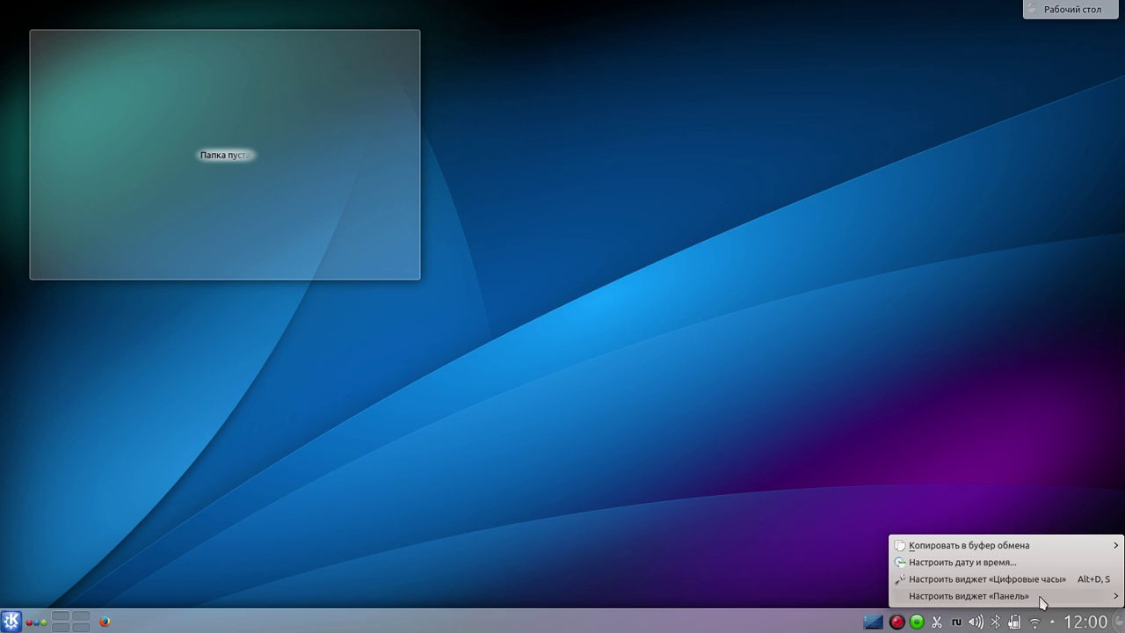
left_click(975, 579)
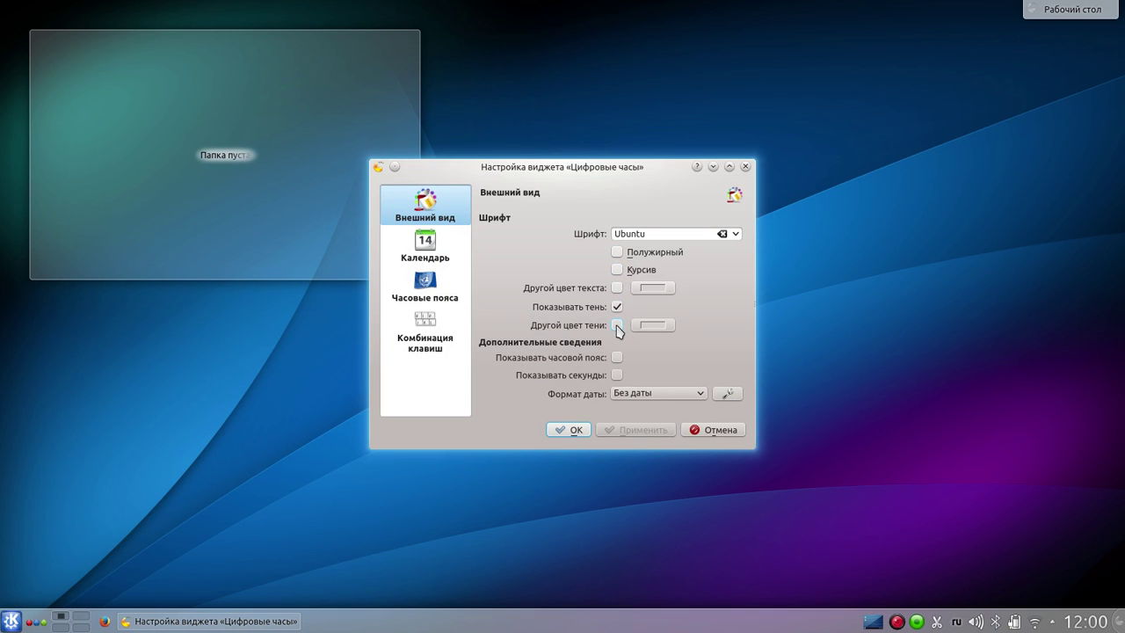
left_click(617, 375)
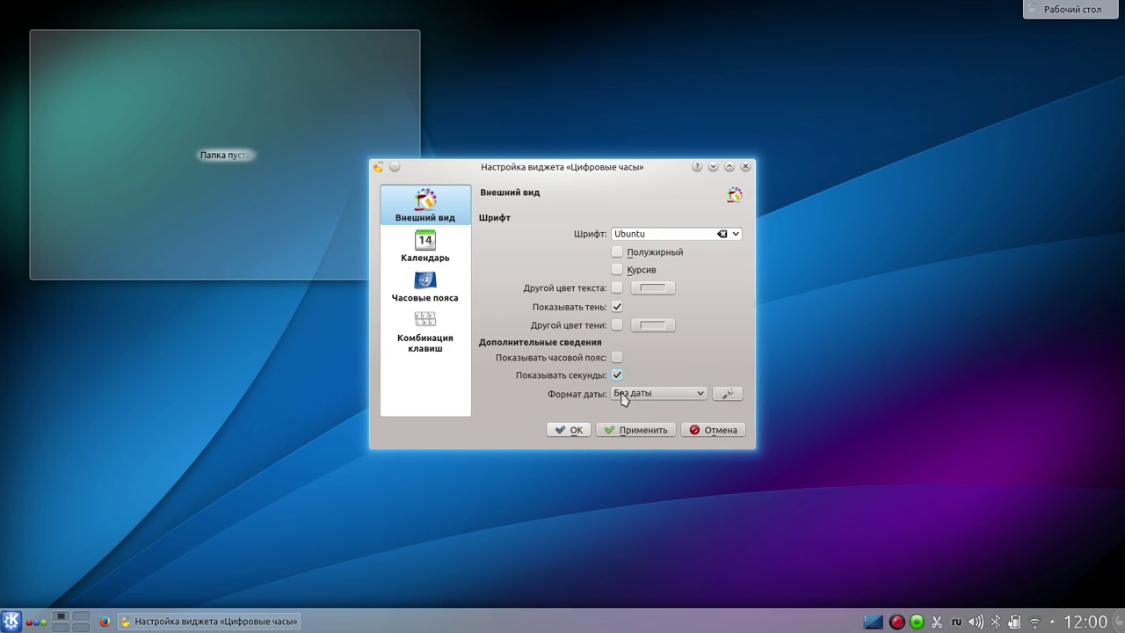
left_click(617, 358)
left_click(629, 429)
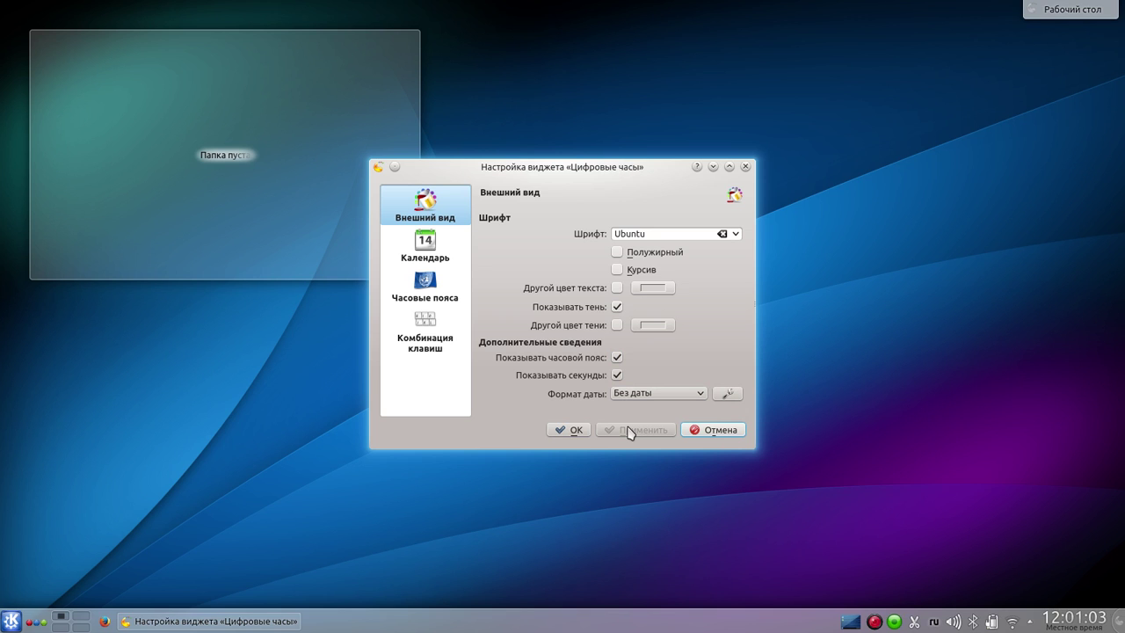
left_click(582, 430)
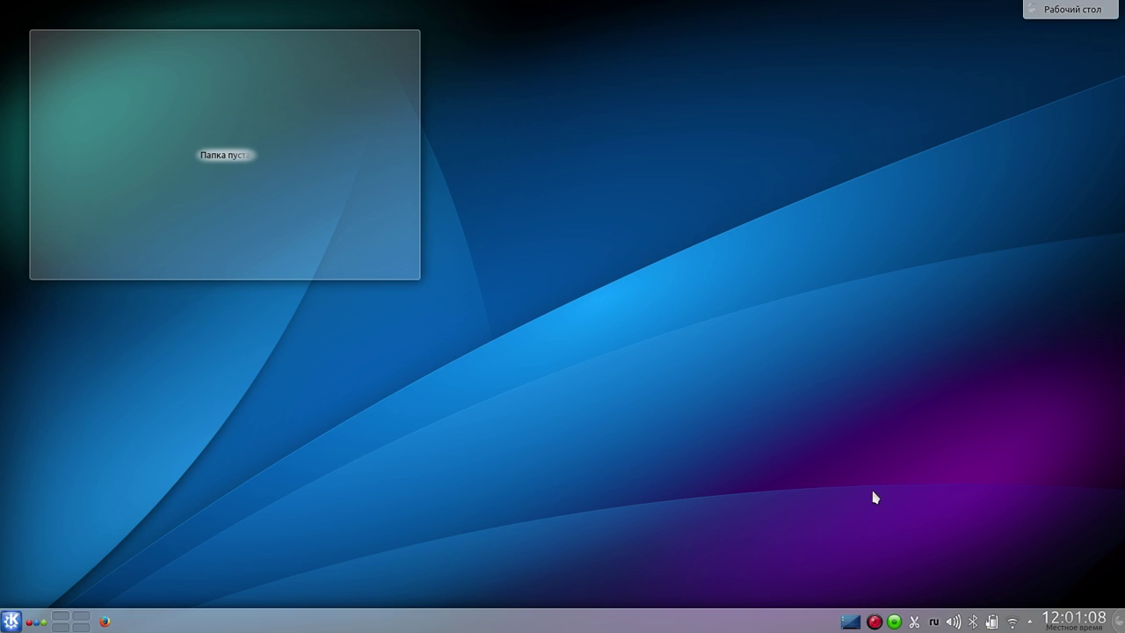
- Open the SimpleScreenRecorder window from the system tray
left_click(874, 621)
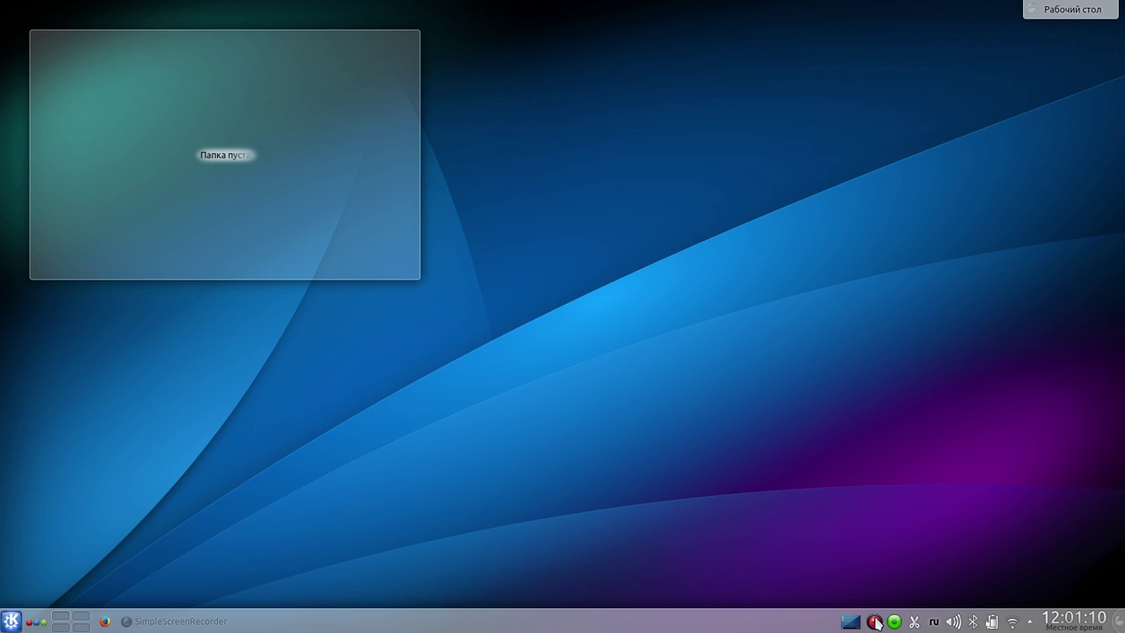